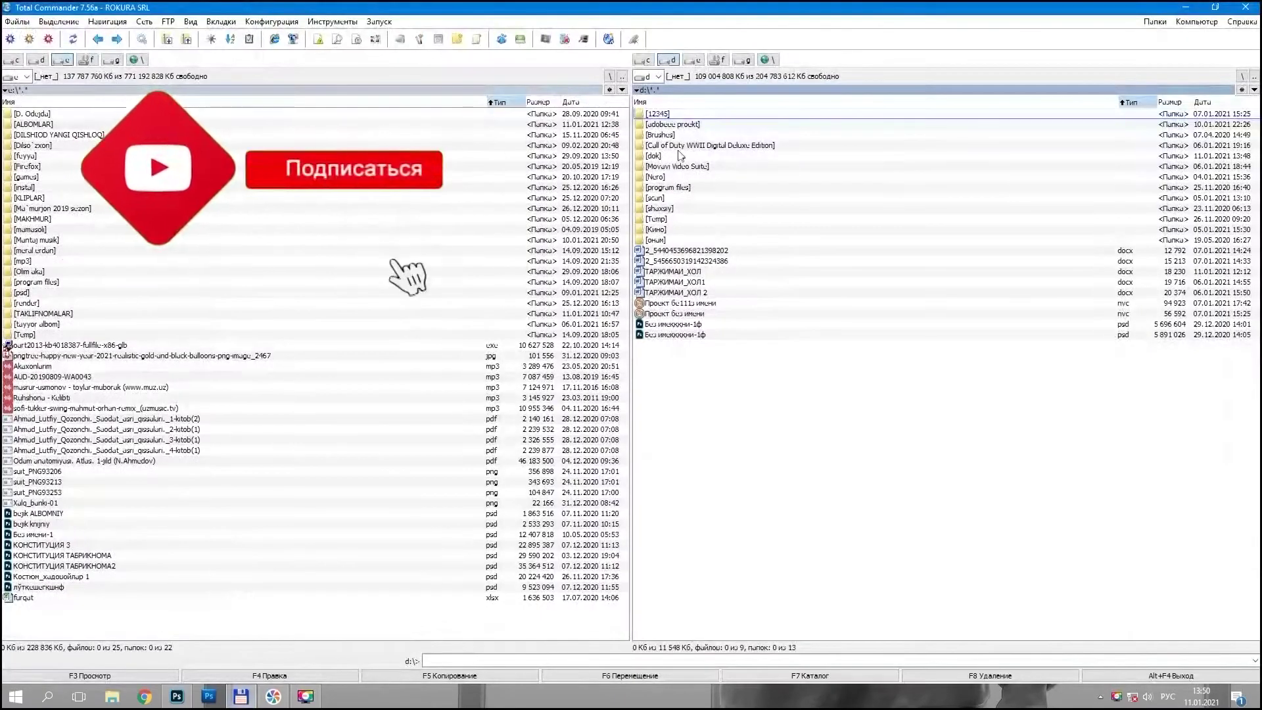
Step: Open 123456.jpg from the d:\dok folder in Photoshop via Total Commander
{"action": "double_click", "coordinate": [680, 155]}
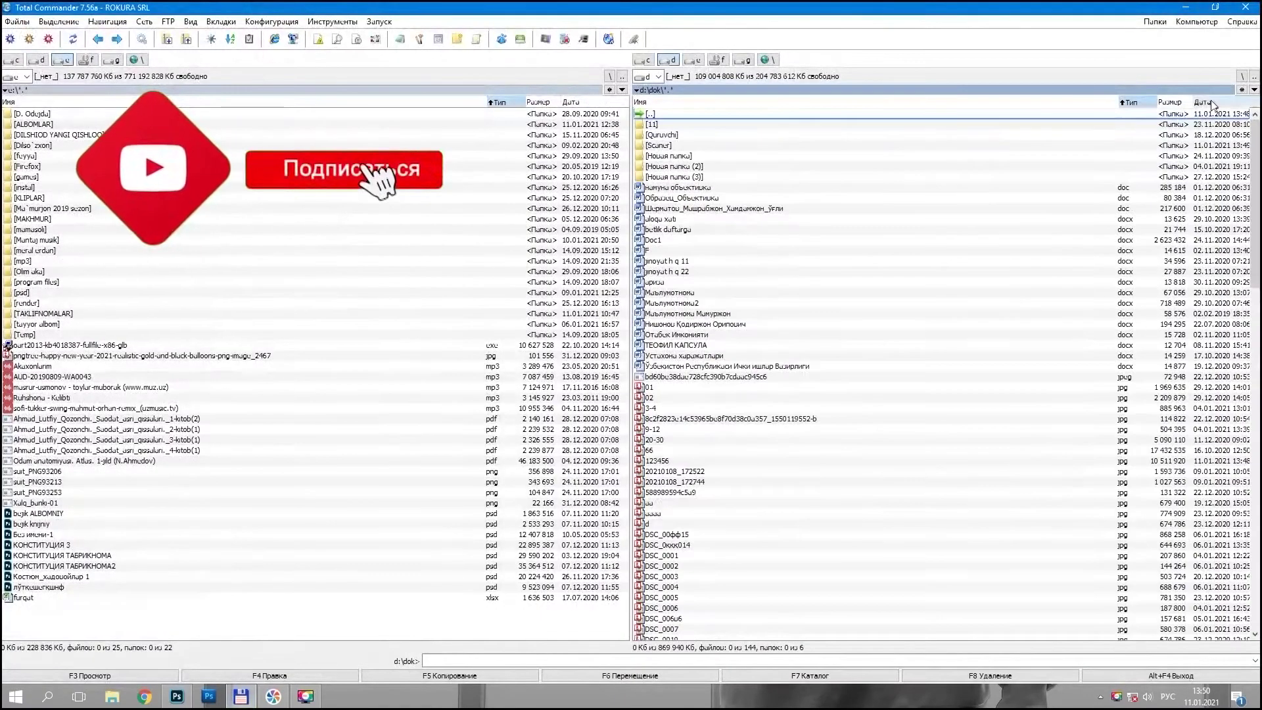
{"action": "left_click", "coordinate": [671, 190]}
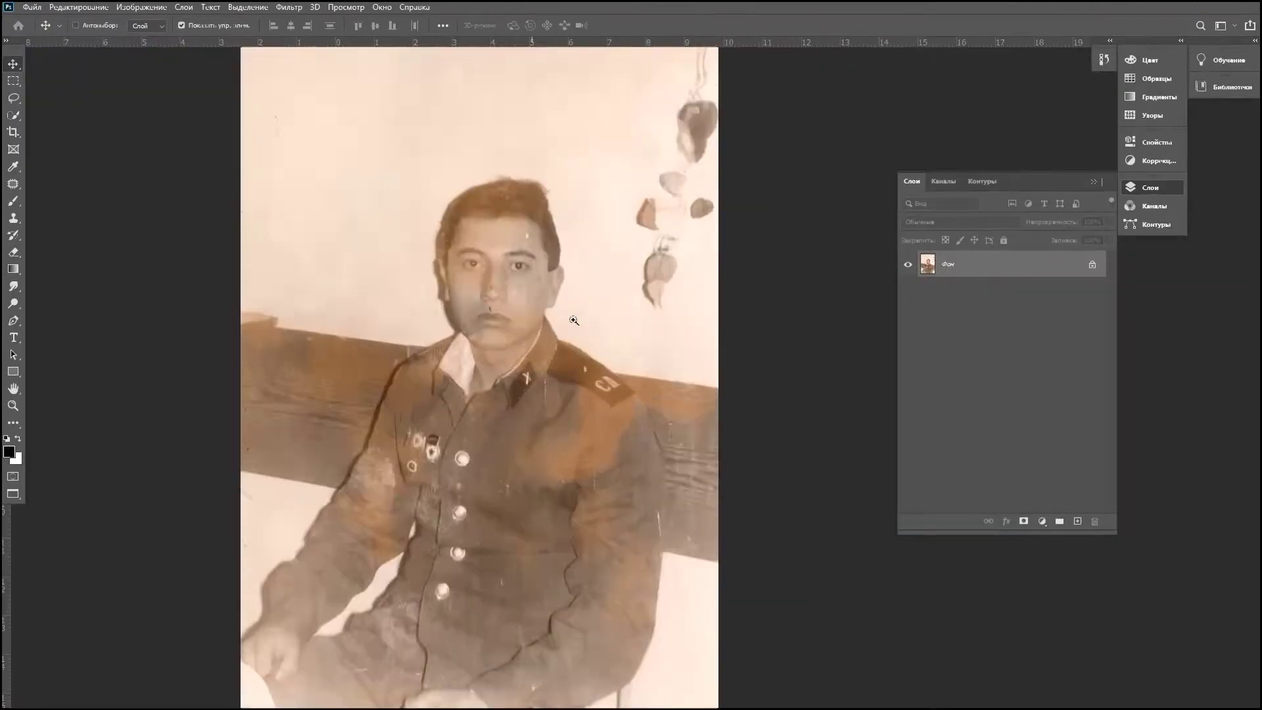
Step: Zoom in and use the Patch tool on the red mark above the lip and a forehead blemish
{"action": "left_click_drag", "start_coordinate": [573, 320], "coordinate": [617, 323]}
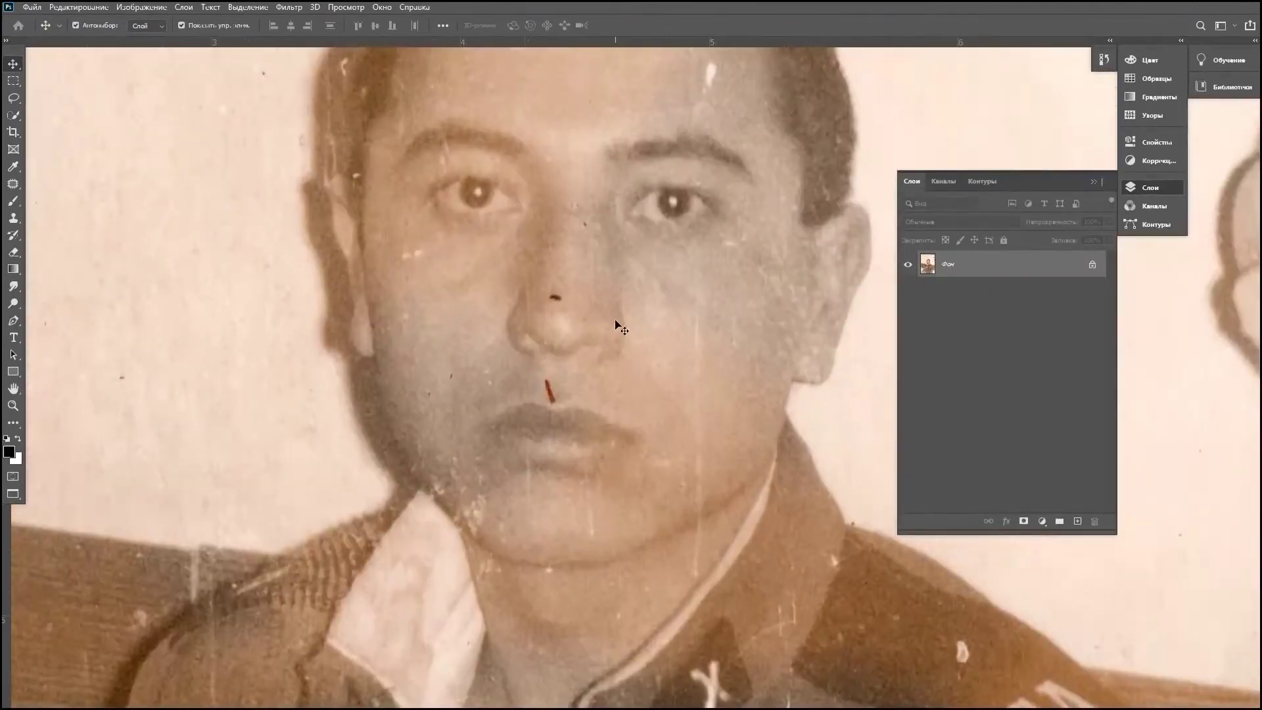
{"action": "key", "text": "j"}
{"action": "scroll", "coordinate": [554, 385], "scroll_direction": "up", "scroll_amount": 2}
{"action": "left_click_drag", "start_coordinate": [537, 348], "coordinate": [546, 390]}
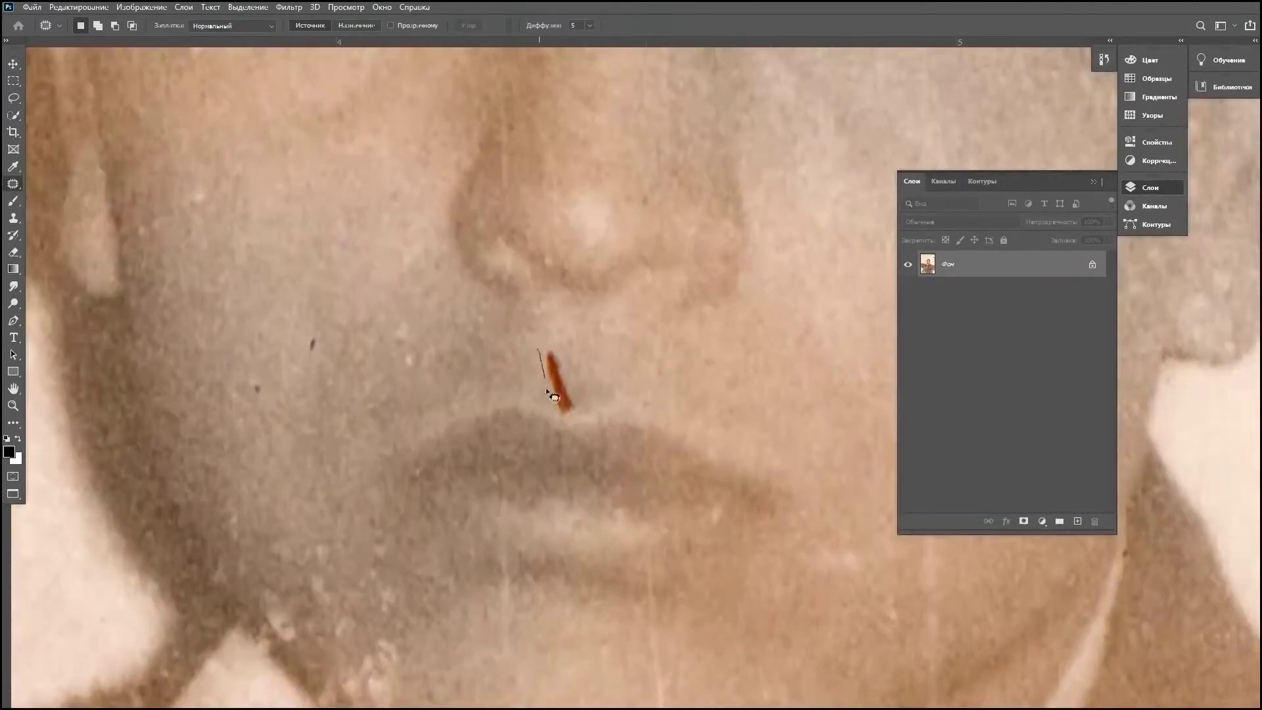
{"action": "scroll", "coordinate": [601, 366], "scroll_direction": "down", "scroll_amount": 3}
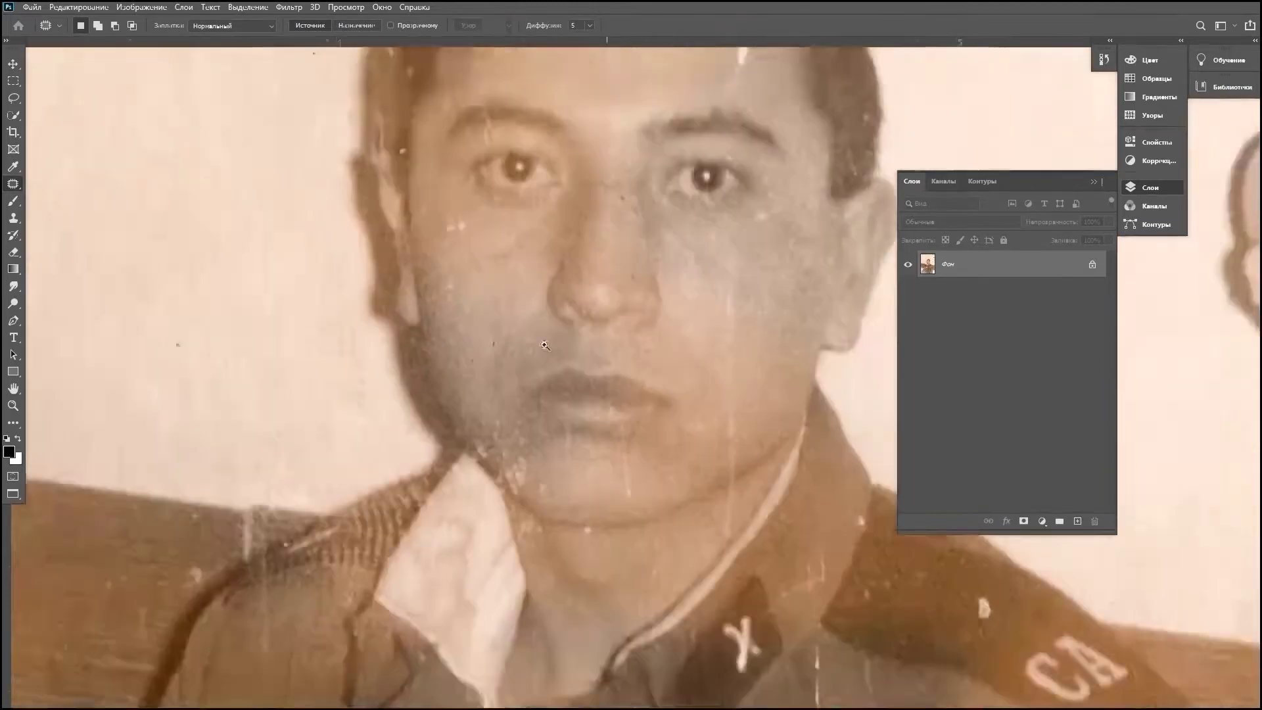
{"action": "scroll", "coordinate": [601, 366], "scroll_direction": "up", "scroll_amount": 3}
{"action": "left_click_drag", "start_coordinate": [611, 249], "coordinate": [614, 314]}
{"action": "scroll", "coordinate": [614, 316], "scroll_direction": "up", "scroll_amount": 2}
{"action": "scroll", "coordinate": [593, 368], "scroll_direction": "left", "scroll_amount": 5}
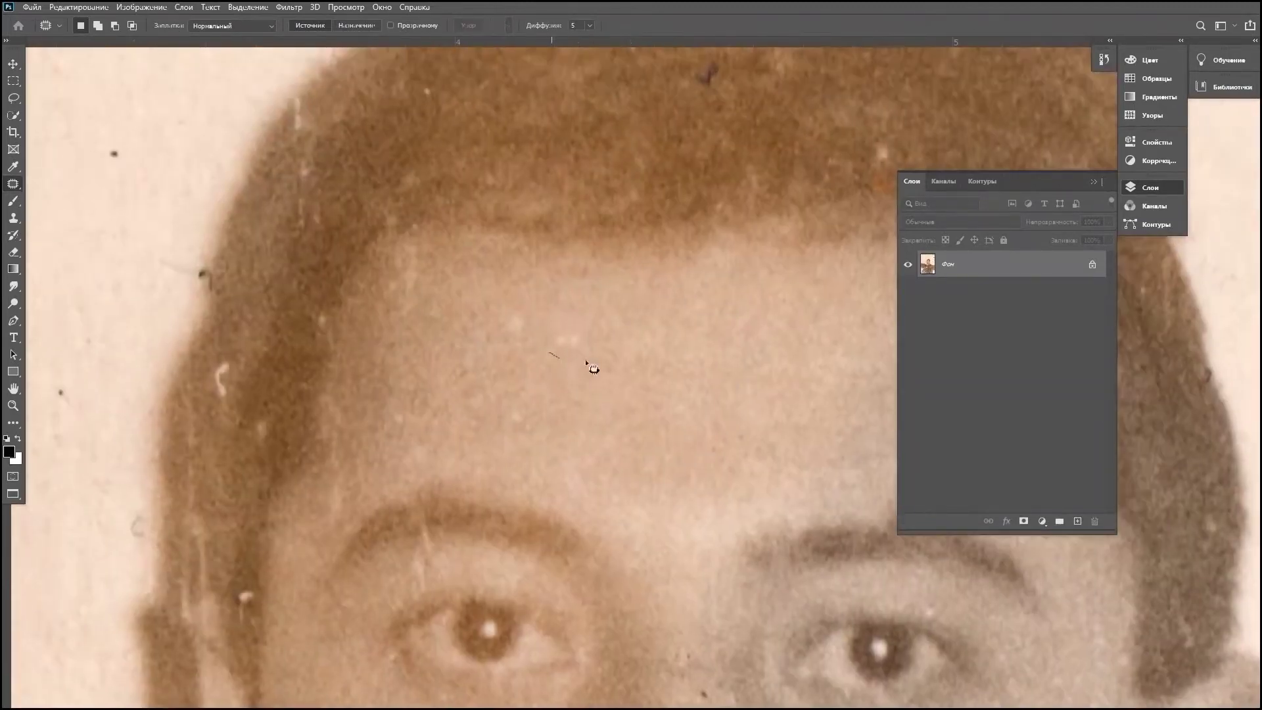
{"action": "key", "text": "ctrl+d"}
Step: Patch a spot above the left eye and nearby forehead marks
{"action": "scroll", "coordinate": [575, 377], "scroll_direction": "down", "scroll_amount": 2}
{"action": "scroll", "coordinate": [576, 377], "scroll_direction": "left", "scroll_amount": 1}
{"action": "scroll", "coordinate": [566, 355], "scroll_direction": "down", "scroll_amount": 2}
{"action": "scroll", "coordinate": [565, 355], "scroll_direction": "left", "scroll_amount": 1}
{"action": "left_click_drag", "start_coordinate": [551, 290], "coordinate": [560, 333]}
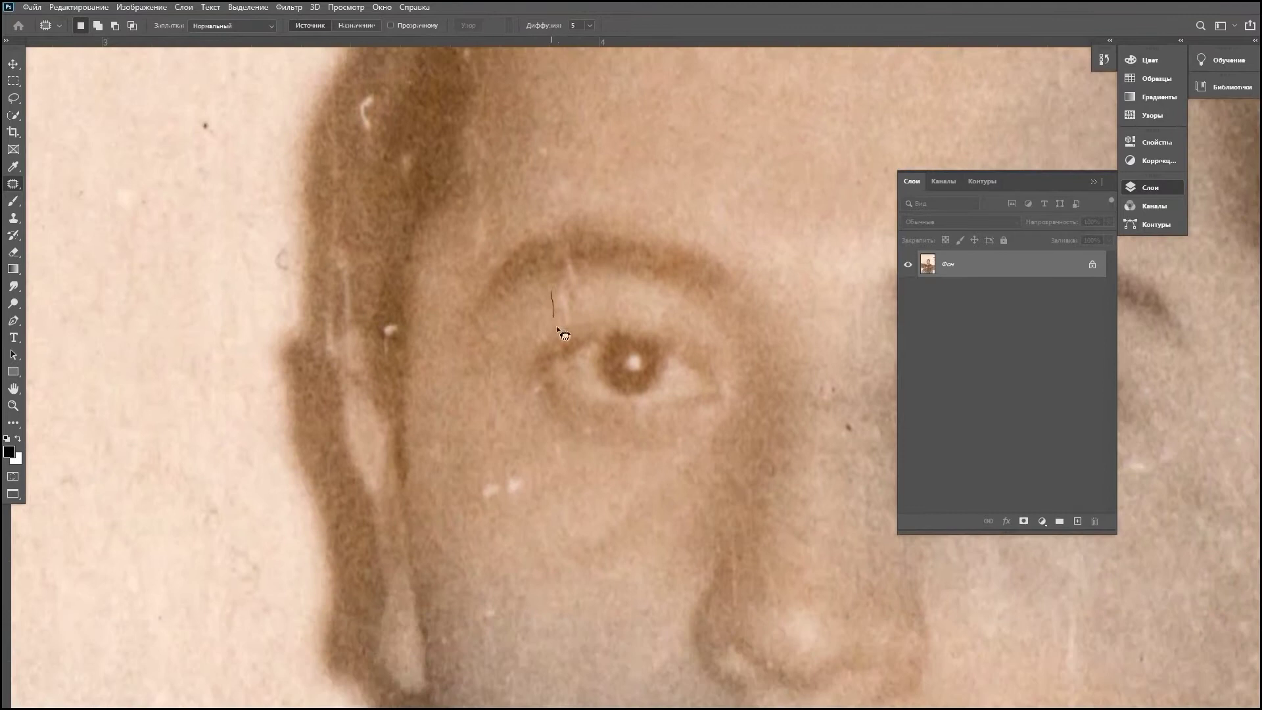
{"action": "scroll", "coordinate": [618, 291], "scroll_direction": "down", "scroll_amount": 3}
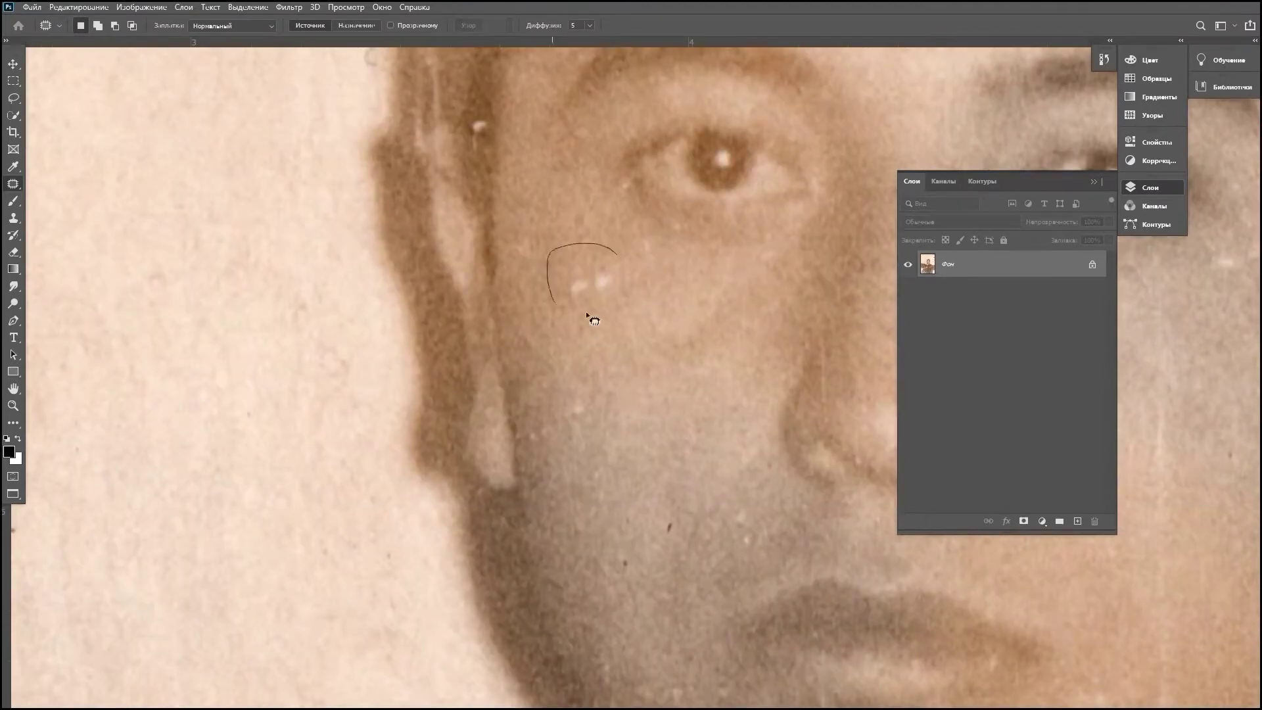
{"action": "scroll", "coordinate": [598, 342], "scroll_direction": "down", "scroll_amount": 3}
{"action": "left_click_drag", "start_coordinate": [641, 279], "coordinate": [664, 319]}
{"action": "scroll", "coordinate": [605, 292], "scroll_direction": "right", "scroll_amount": 2}
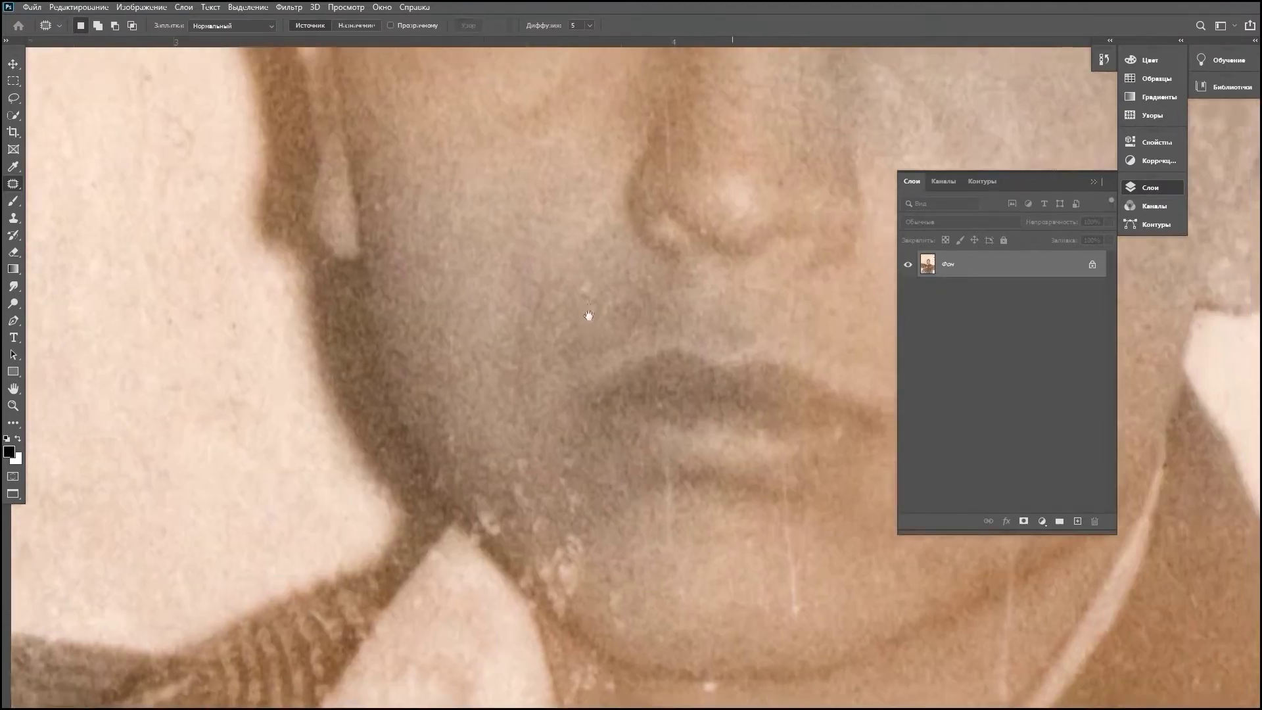
{"action": "scroll", "coordinate": [559, 230], "scroll_direction": "down", "scroll_amount": 4}
{"action": "scroll", "coordinate": [510, 218], "scroll_direction": "down", "scroll_amount": 2}
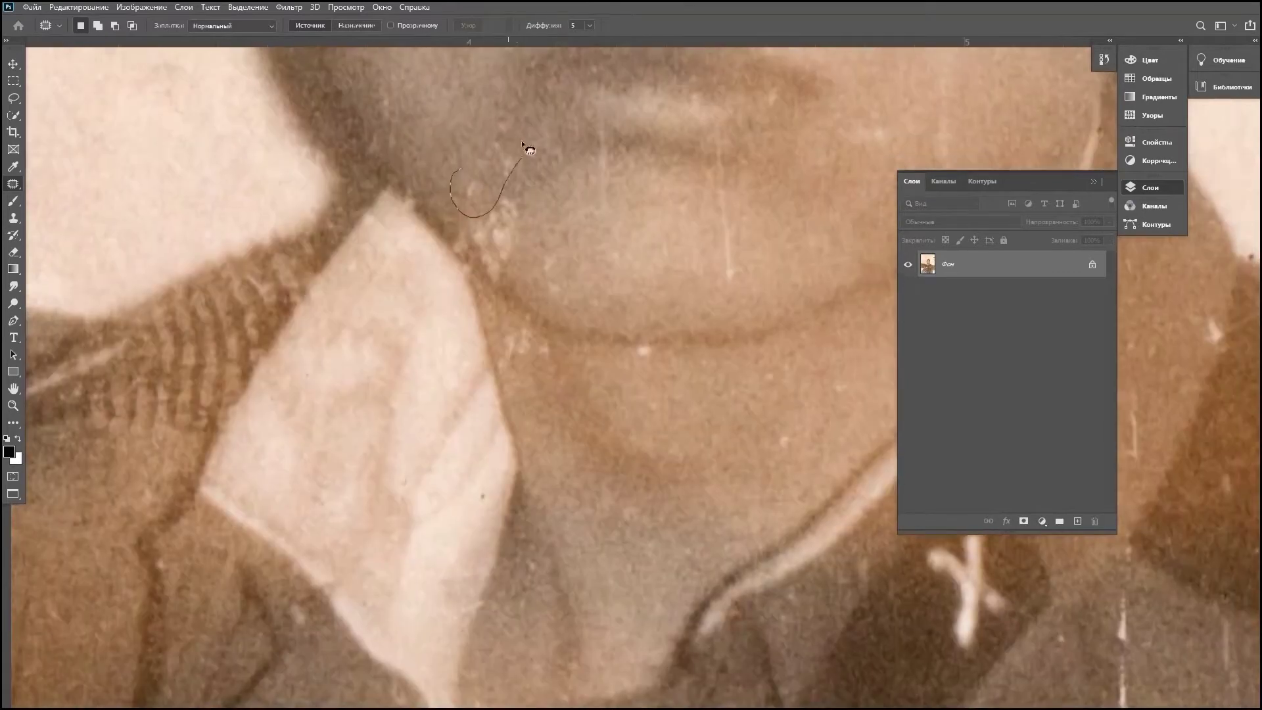
{"action": "scroll", "coordinate": [551, 384], "scroll_direction": "up", "scroll_amount": 4}
{"action": "scroll", "coordinate": [610, 381], "scroll_direction": "down", "scroll_amount": 2}
{"action": "key", "text": "h"}
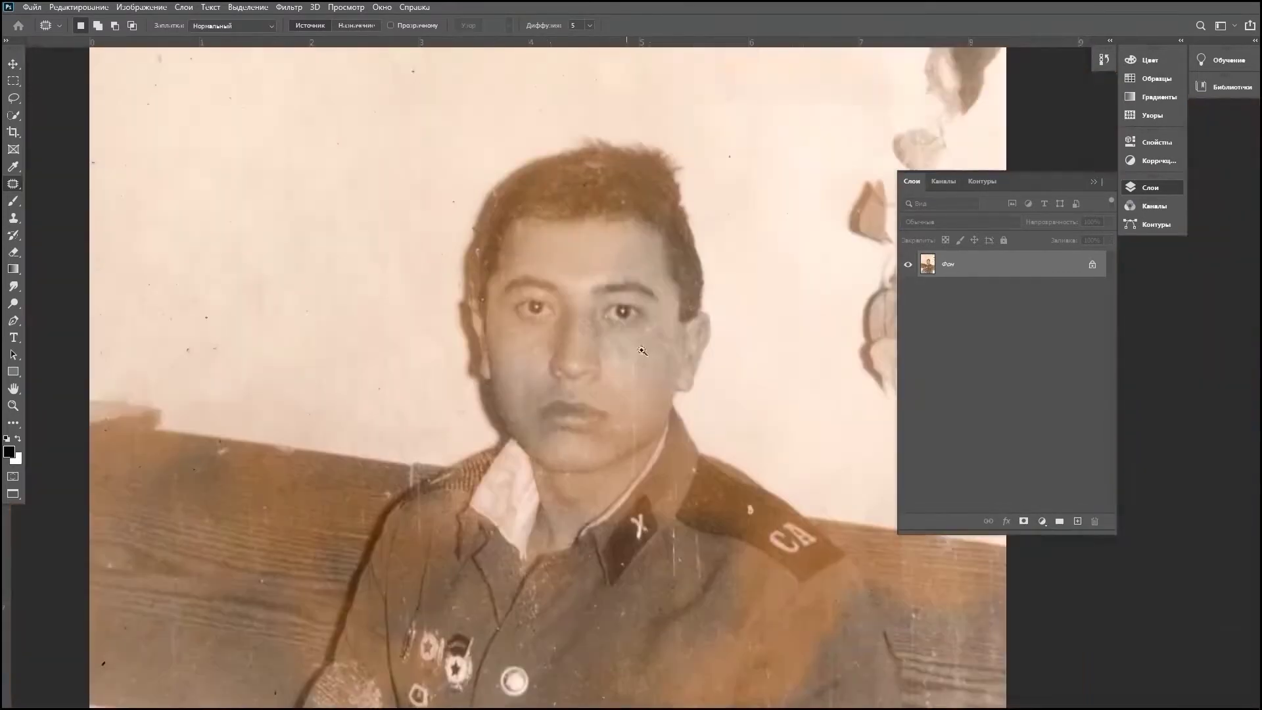
Step: Patch out a small spot and a dark speck on the cheek
{"action": "left_click_drag", "start_coordinate": [625, 335], "coordinate": [633, 324]}
{"action": "scroll", "coordinate": [592, 302], "scroll_direction": "down", "scroll_amount": 3}
{"action": "scroll", "coordinate": [616, 262], "scroll_direction": "down", "scroll_amount": 3}
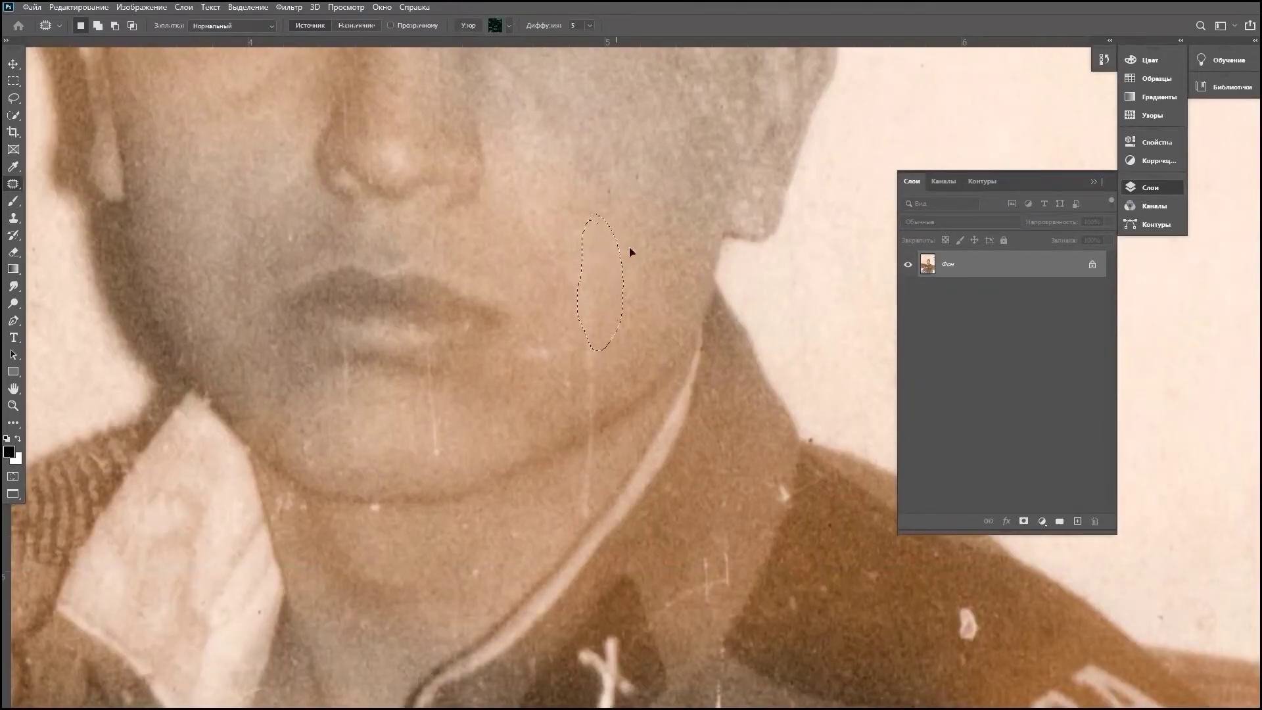
{"action": "scroll", "coordinate": [599, 176], "scroll_direction": "down", "scroll_amount": 3}
{"action": "scroll", "coordinate": [614, 282], "scroll_direction": "up", "scroll_amount": 3}
{"action": "scroll", "coordinate": [618, 353], "scroll_direction": "up", "scroll_amount": 1}
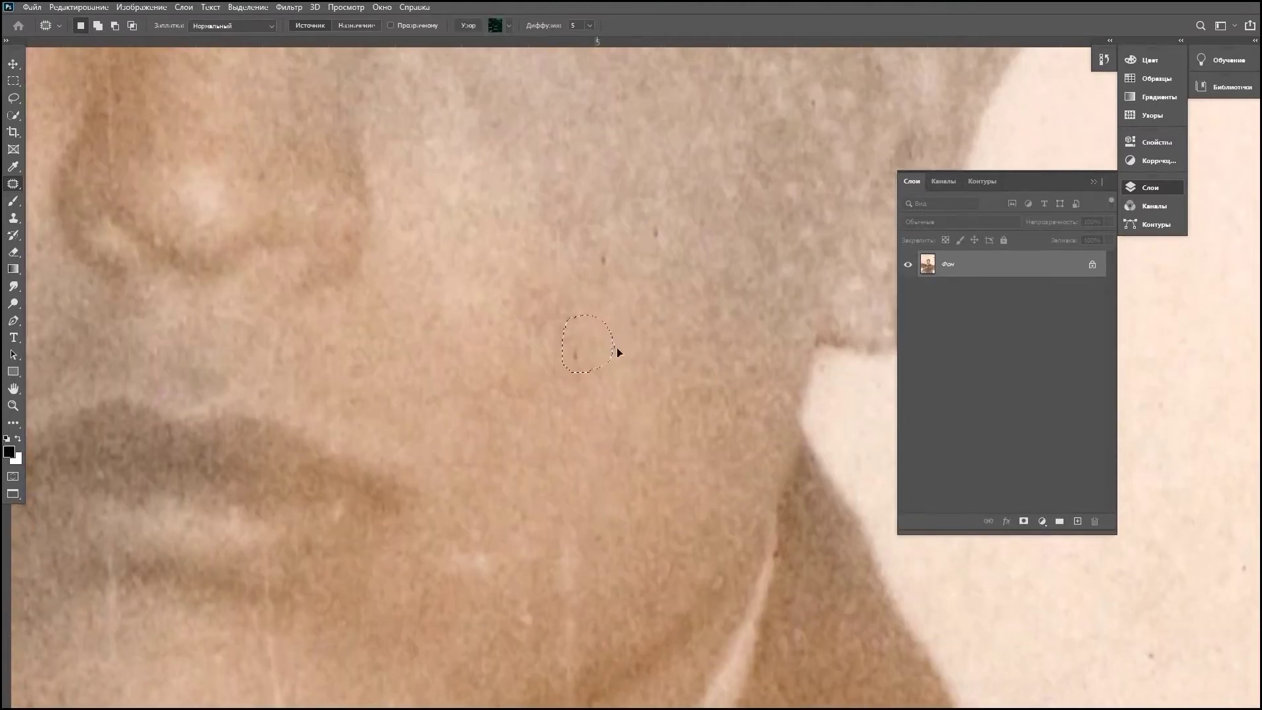
{"action": "scroll", "coordinate": [618, 352], "scroll_direction": "up", "scroll_amount": 1}
{"action": "left_click_drag", "start_coordinate": [551, 413], "coordinate": [556, 399]}
{"action": "scroll", "coordinate": [592, 381], "scroll_direction": "down", "scroll_amount": 3}
{"action": "scroll", "coordinate": [620, 393], "scroll_direction": "down", "scroll_amount": 3}
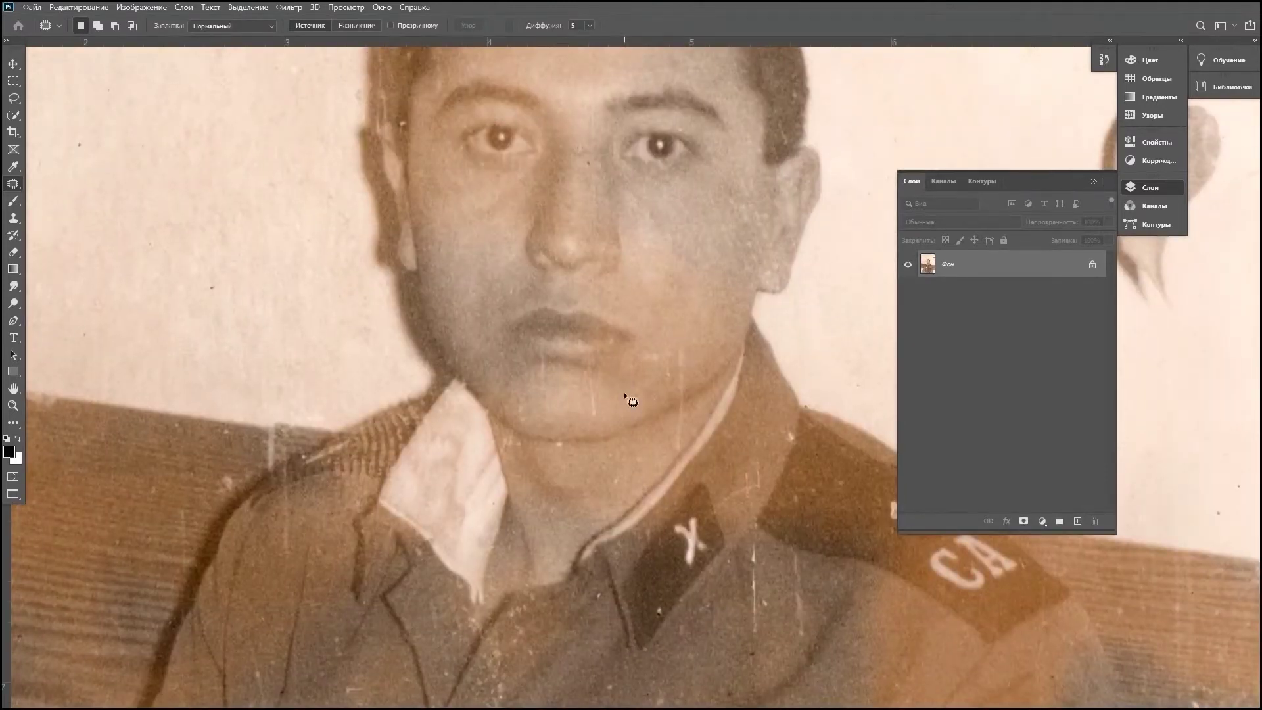
{"action": "scroll", "coordinate": [631, 395], "scroll_direction": "up", "scroll_amount": 4}
{"action": "left_click_drag", "start_coordinate": [575, 337], "coordinate": [587, 374]}
Step: Patch the scratches near the lips and chin and the dark spot near the collar
{"action": "scroll", "coordinate": [573, 351], "scroll_direction": "down", "scroll_amount": 5}
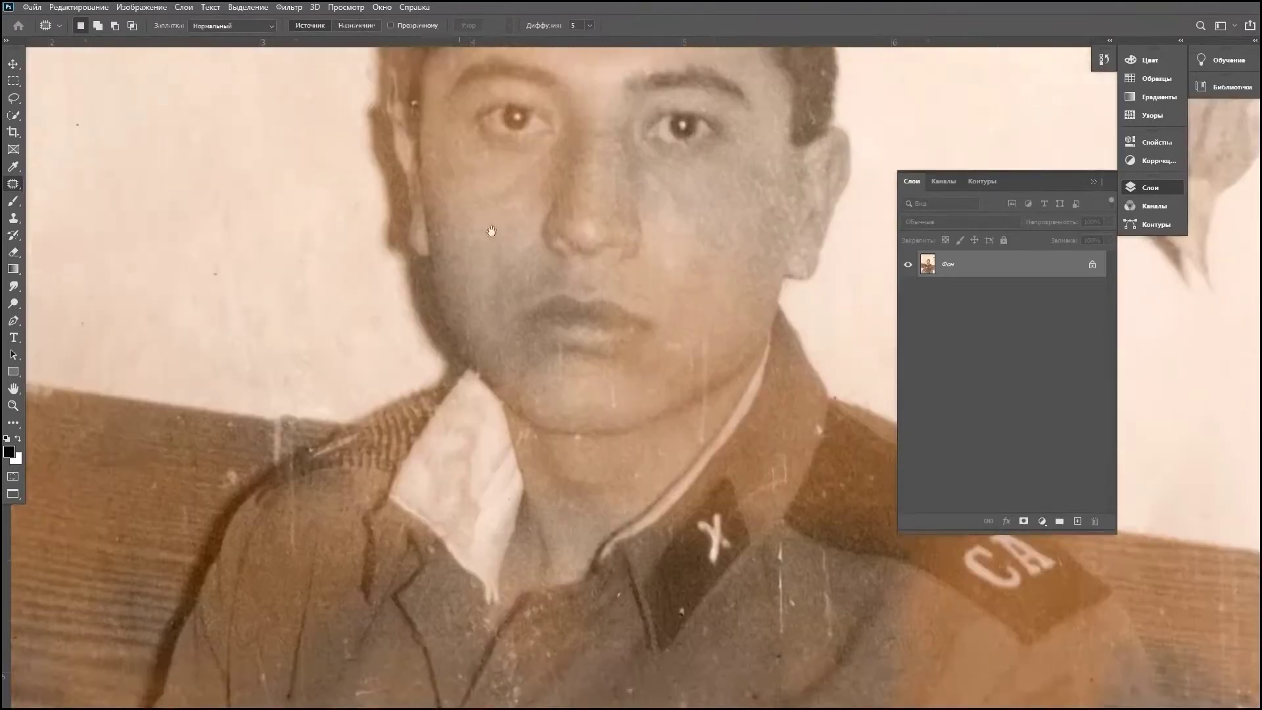
{"action": "scroll", "coordinate": [506, 324], "scroll_direction": "up", "scroll_amount": 5}
{"action": "mouse_move", "coordinate": [507, 324]}
{"action": "left_mouse_down"}
{"action": "mouse_move", "coordinate": [572, 357]}
{"action": "mouse_move", "coordinate": [552, 368]}
{"action": "left_mouse_up"}
{"action": "scroll", "coordinate": [572, 358], "scroll_direction": "up", "scroll_amount": 2}
{"action": "scroll", "coordinate": [552, 368], "scroll_direction": "down", "scroll_amount": 3}
{"action": "scroll", "coordinate": [525, 375], "scroll_direction": "up", "scroll_amount": 3}
{"action": "scroll", "coordinate": [618, 417], "scroll_direction": "down", "scroll_amount": 4}
{"action": "scroll", "coordinate": [555, 422], "scroll_direction": "up", "scroll_amount": 5}
{"action": "mouse_move", "coordinate": [496, 398]}
{"action": "left_mouse_down"}
{"action": "mouse_move", "coordinate": [575, 363]}
{"action": "mouse_move", "coordinate": [619, 273]}
{"action": "left_mouse_up"}
{"action": "scroll", "coordinate": [619, 273], "scroll_direction": "down", "scroll_amount": 4}
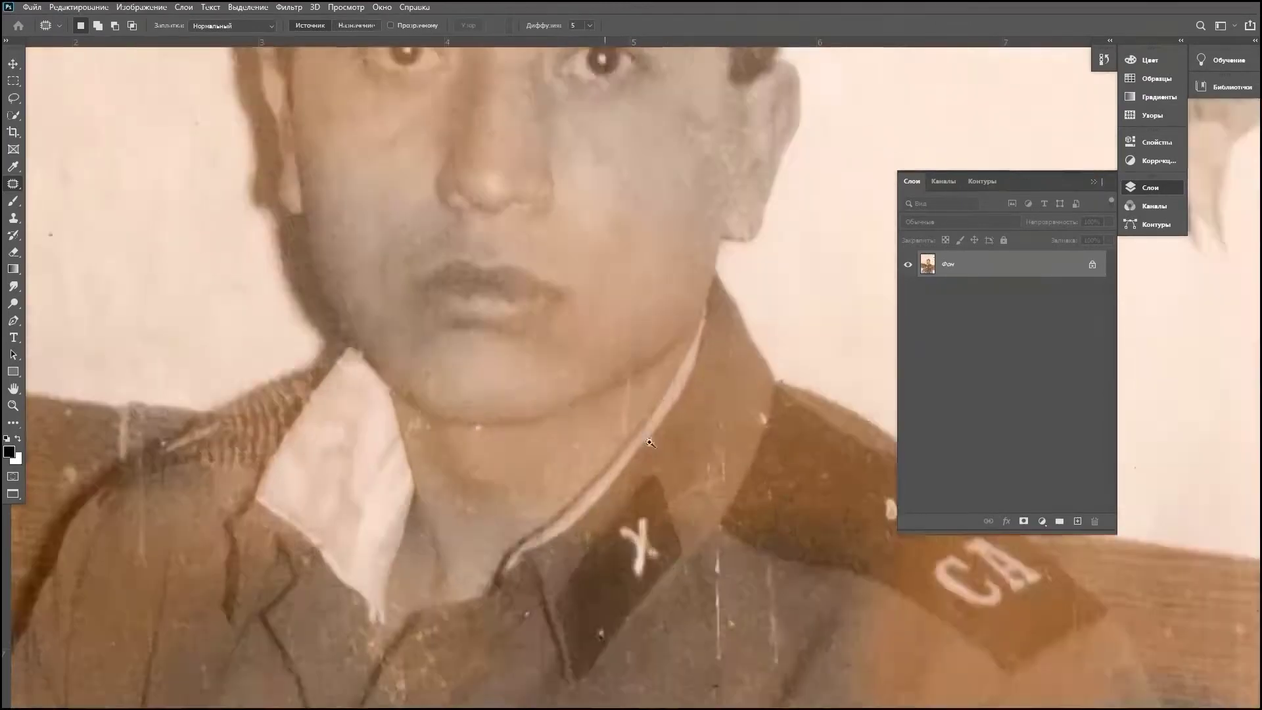
{"action": "scroll", "coordinate": [479, 316], "scroll_direction": "up", "scroll_amount": 5}
{"action": "left_click_drag", "start_coordinate": [458, 366], "coordinate": [487, 380]}
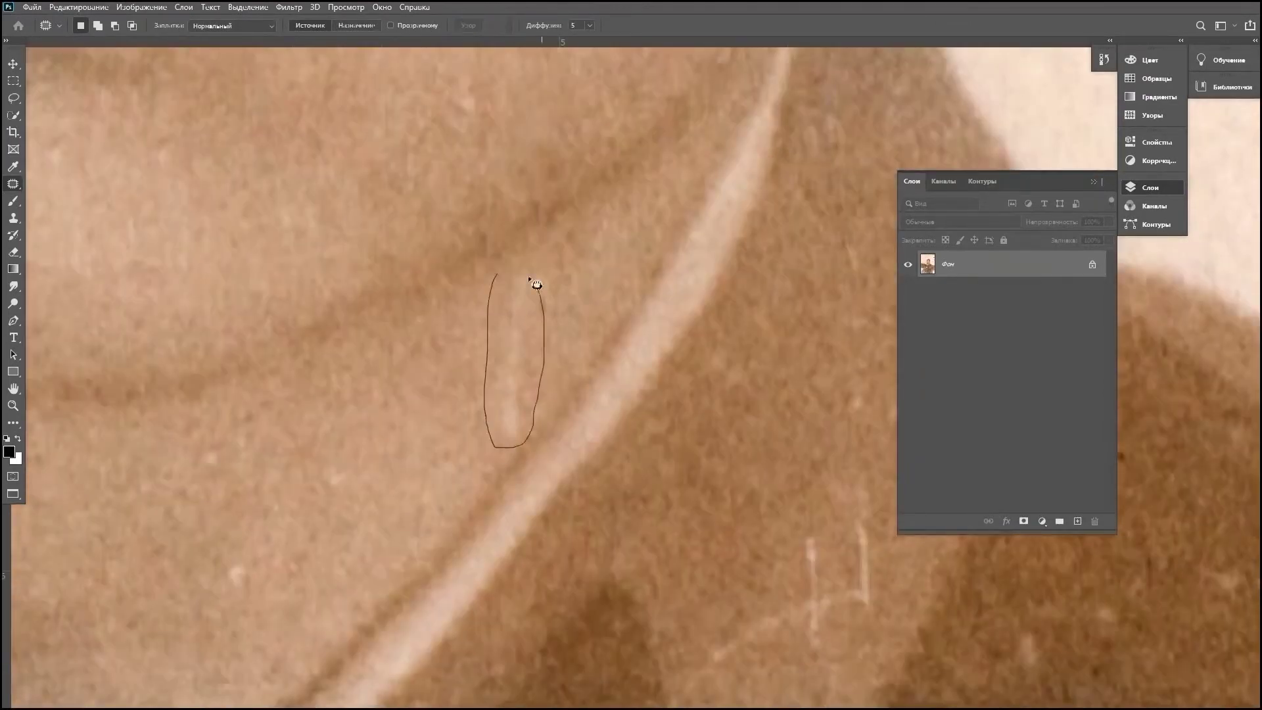
Step: Patch the light spot beside the collar and outline a chin spot
{"action": "scroll", "coordinate": [536, 284], "scroll_direction": "up", "scroll_amount": 2}
{"action": "left_click_drag", "start_coordinate": [549, 306], "coordinate": [744, 324]}
{"action": "left_click_drag", "start_coordinate": [652, 291], "coordinate": [670, 280]}
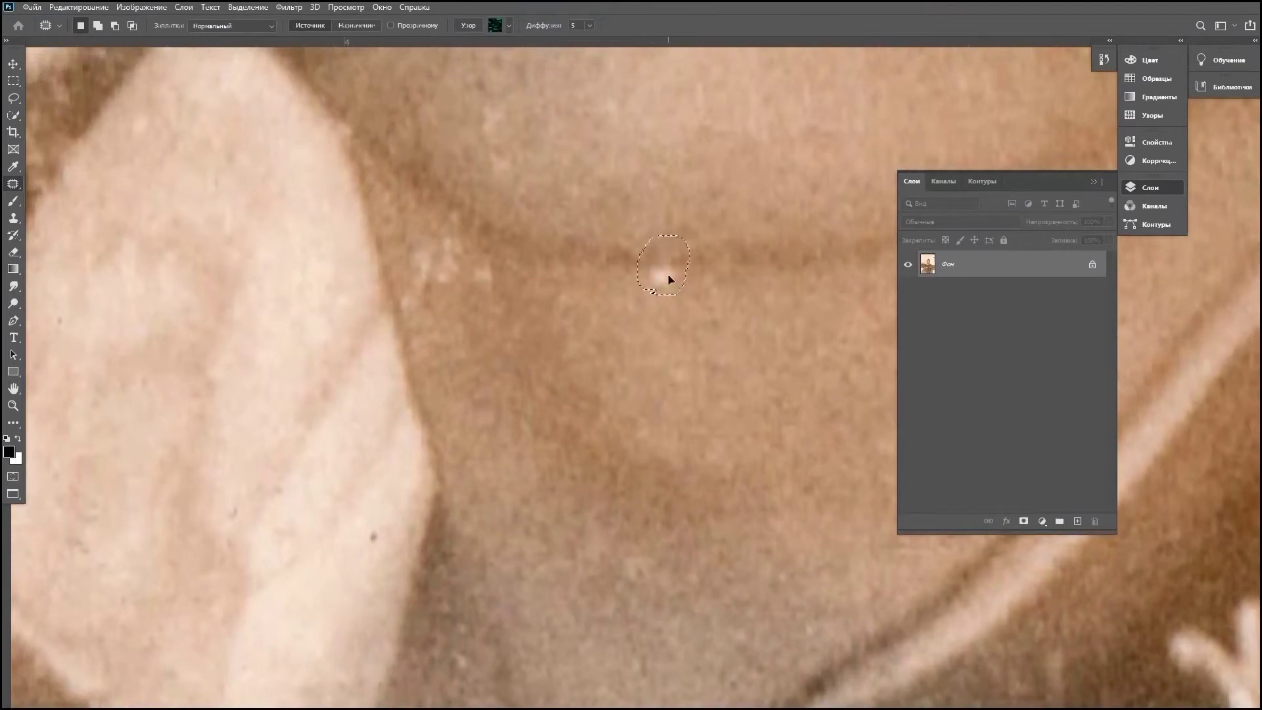
{"action": "scroll", "coordinate": [573, 400], "scroll_direction": "down", "scroll_amount": 3}
{"action": "scroll", "coordinate": [573, 379], "scroll_direction": "up", "scroll_amount": 3}
{"action": "left_click_drag", "start_coordinate": [567, 372], "coordinate": [576, 379]}
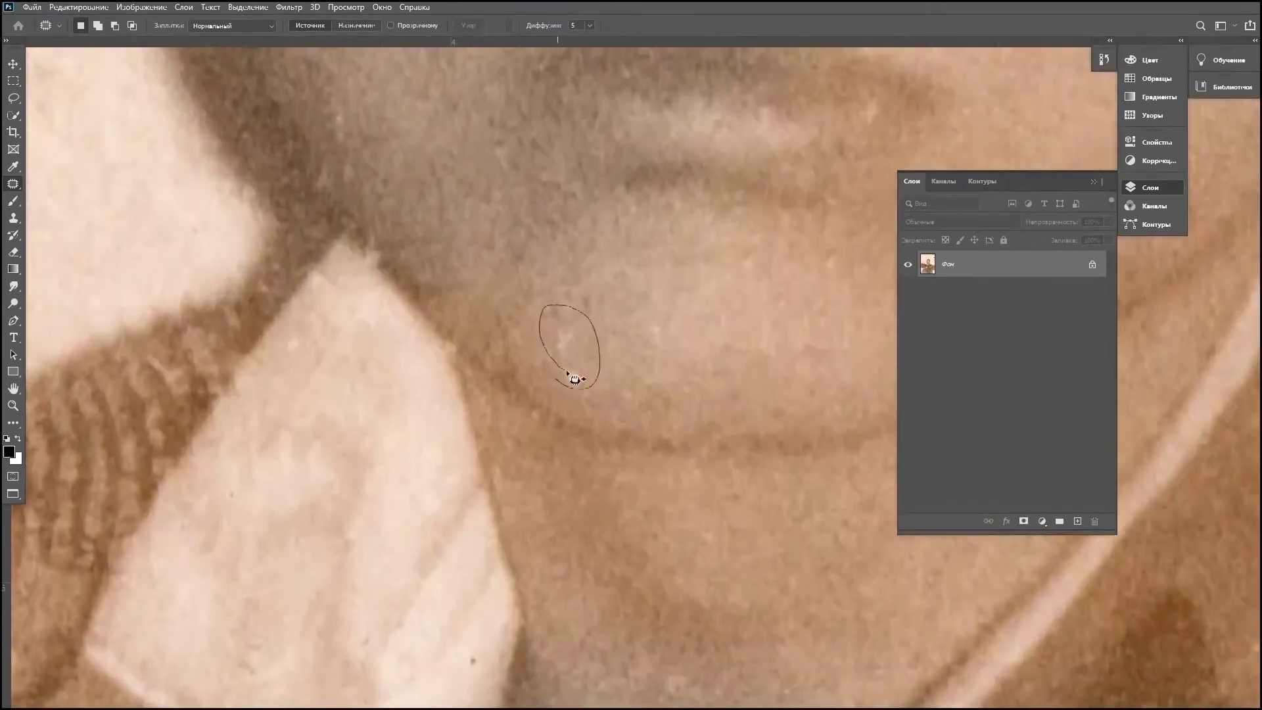
Step: Patch the blemish near the hairline
{"action": "scroll", "coordinate": [727, 527], "scroll_direction": "down", "scroll_amount": 3}
{"action": "scroll", "coordinate": [488, 431], "scroll_direction": "up", "scroll_amount": 2}
{"action": "scroll", "coordinate": [625, 465], "scroll_direction": "up", "scroll_amount": 2}
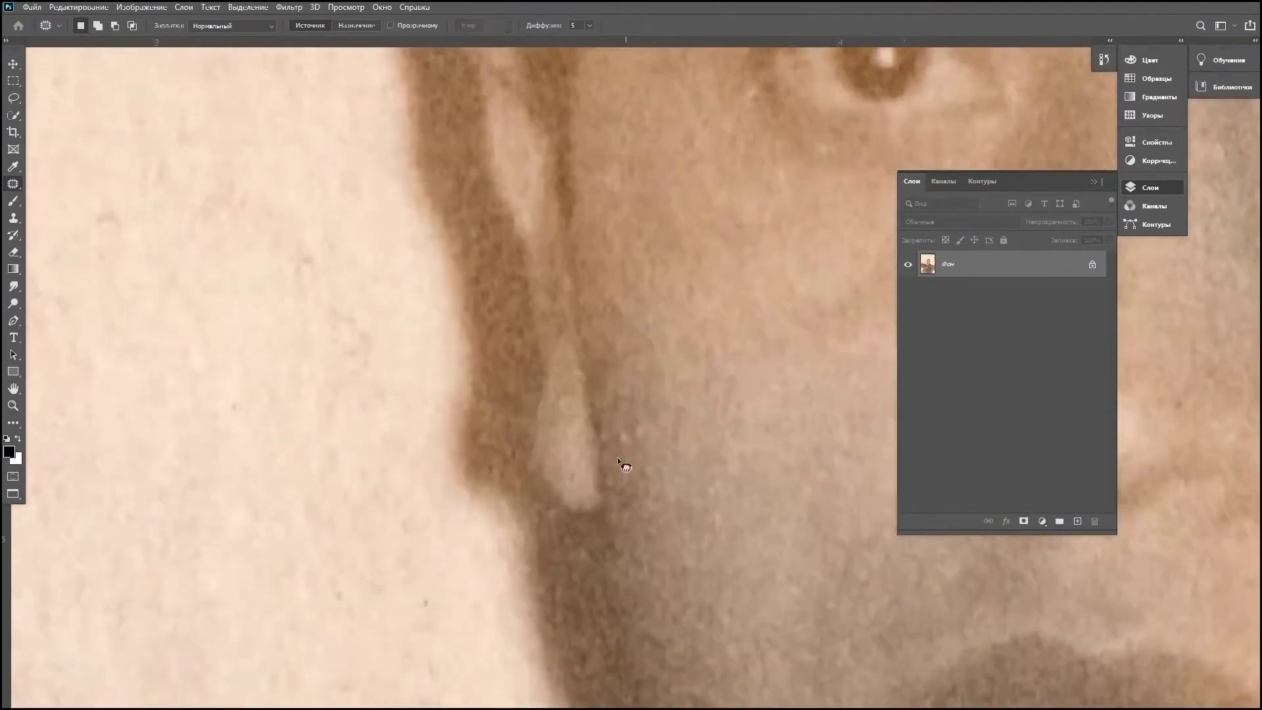
{"action": "scroll", "coordinate": [654, 284], "scroll_direction": "down", "scroll_amount": 3}
{"action": "scroll", "coordinate": [579, 352], "scroll_direction": "up", "scroll_amount": 3}
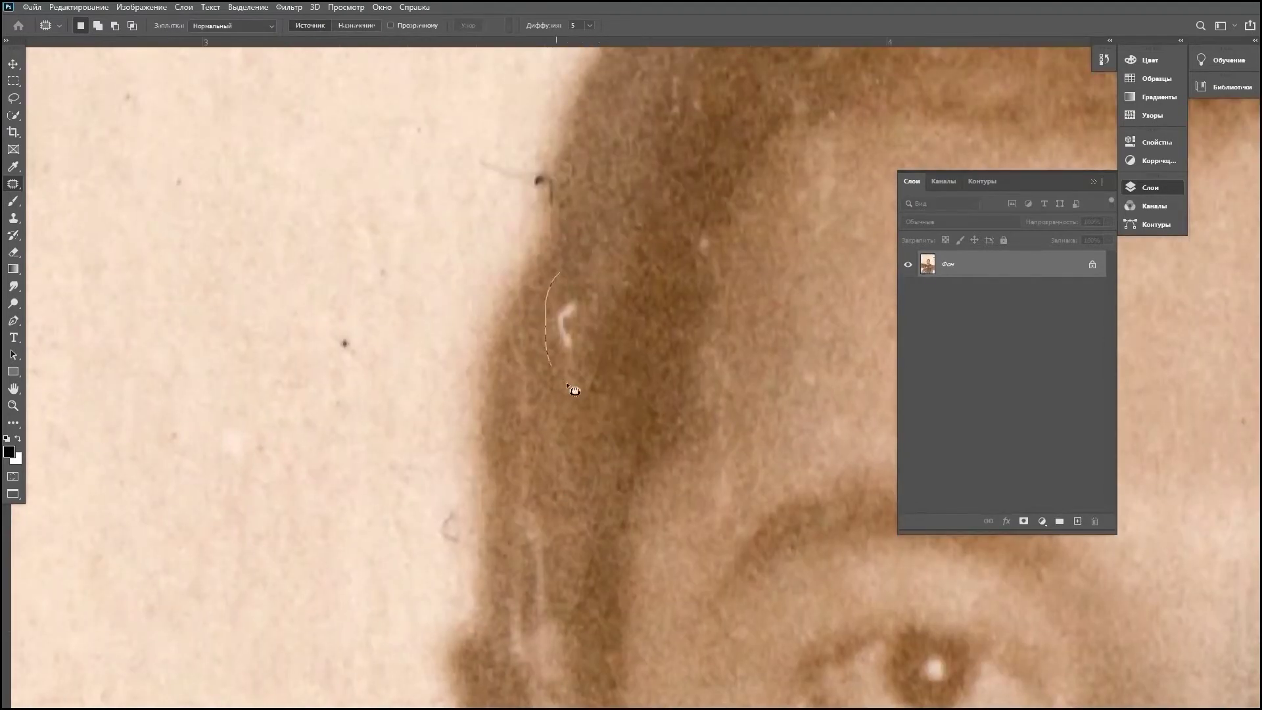
{"action": "scroll", "coordinate": [573, 390], "scroll_direction": "up", "scroll_amount": 3}
{"action": "scroll", "coordinate": [464, 274], "scroll_direction": "down", "scroll_amount": 2}
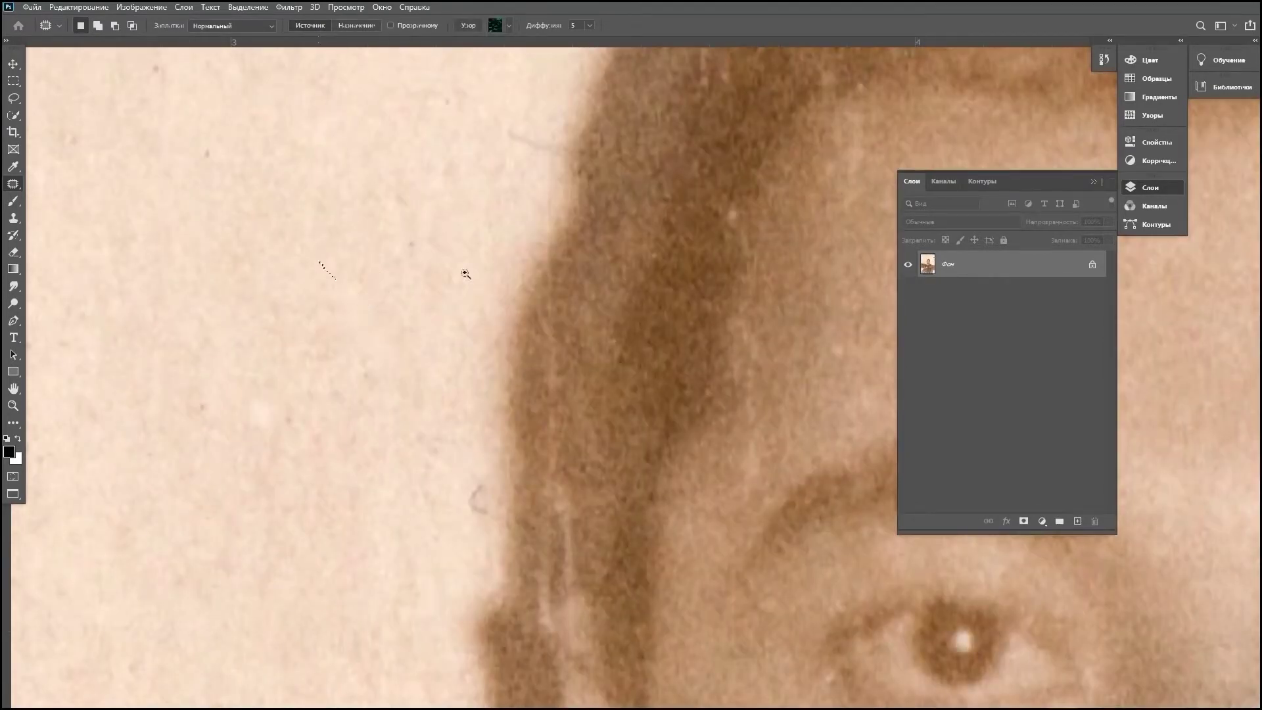
{"action": "scroll", "coordinate": [465, 276], "scroll_direction": "down", "scroll_amount": 2}
{"action": "scroll", "coordinate": [464, 296], "scroll_direction": "up", "scroll_amount": 3}
{"action": "scroll", "coordinate": [416, 516], "scroll_direction": "up", "scroll_amount": 2}
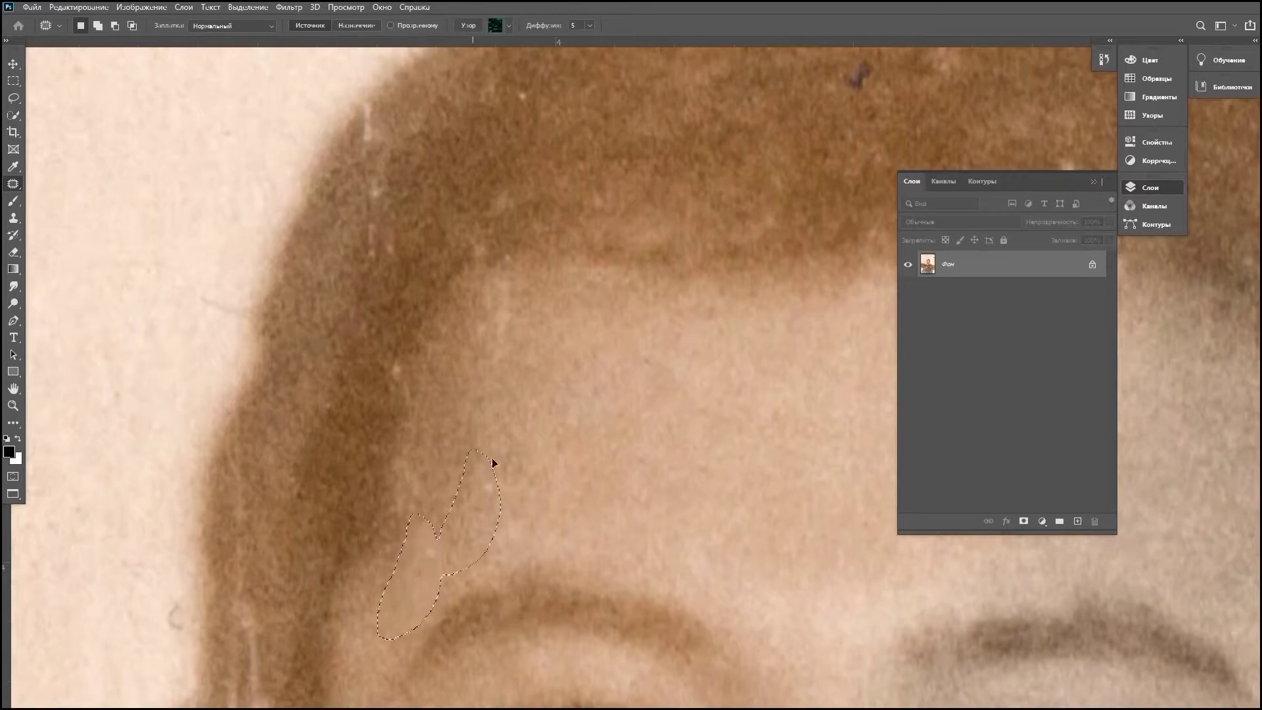
{"action": "scroll", "coordinate": [423, 302], "scroll_direction": "up", "scroll_amount": 2}
{"action": "left_click_drag", "start_coordinate": [427, 355], "coordinate": [500, 290]}
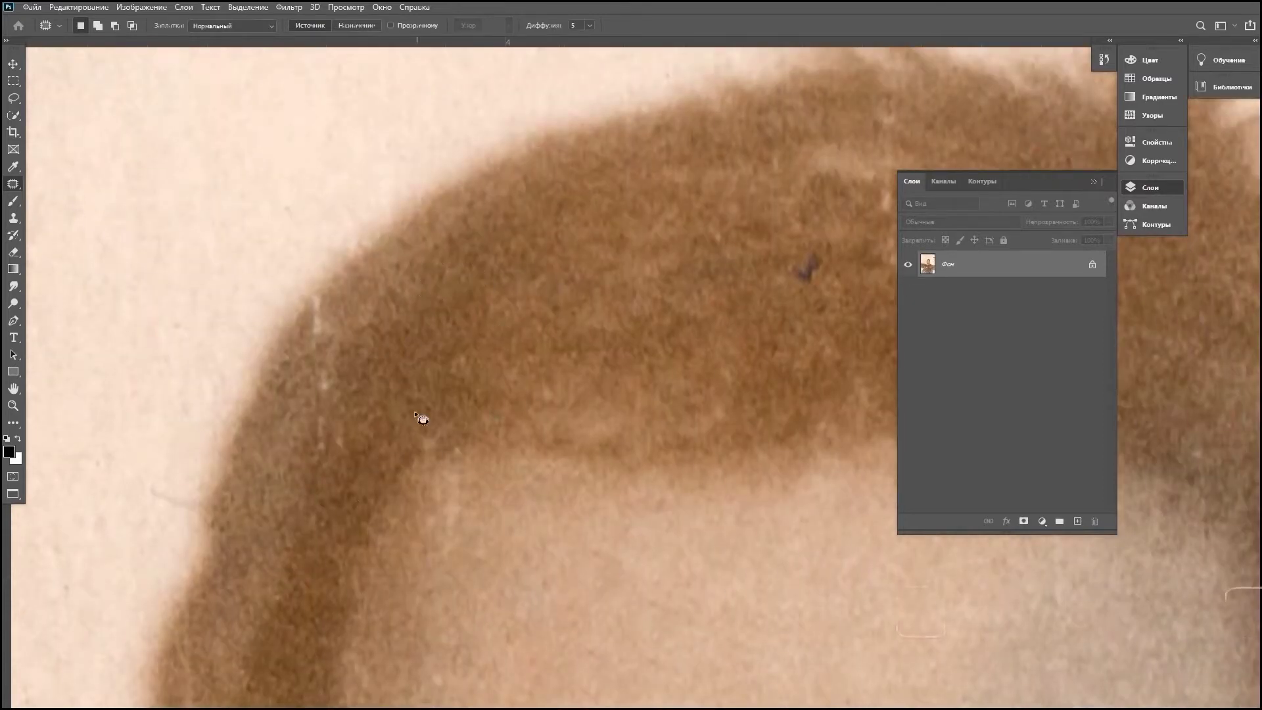
Step: Zoom in on the cheek, eye and ear and patch out the cheek blotch
{"action": "scroll", "coordinate": [320, 458], "scroll_direction": "down", "scroll_amount": 2}
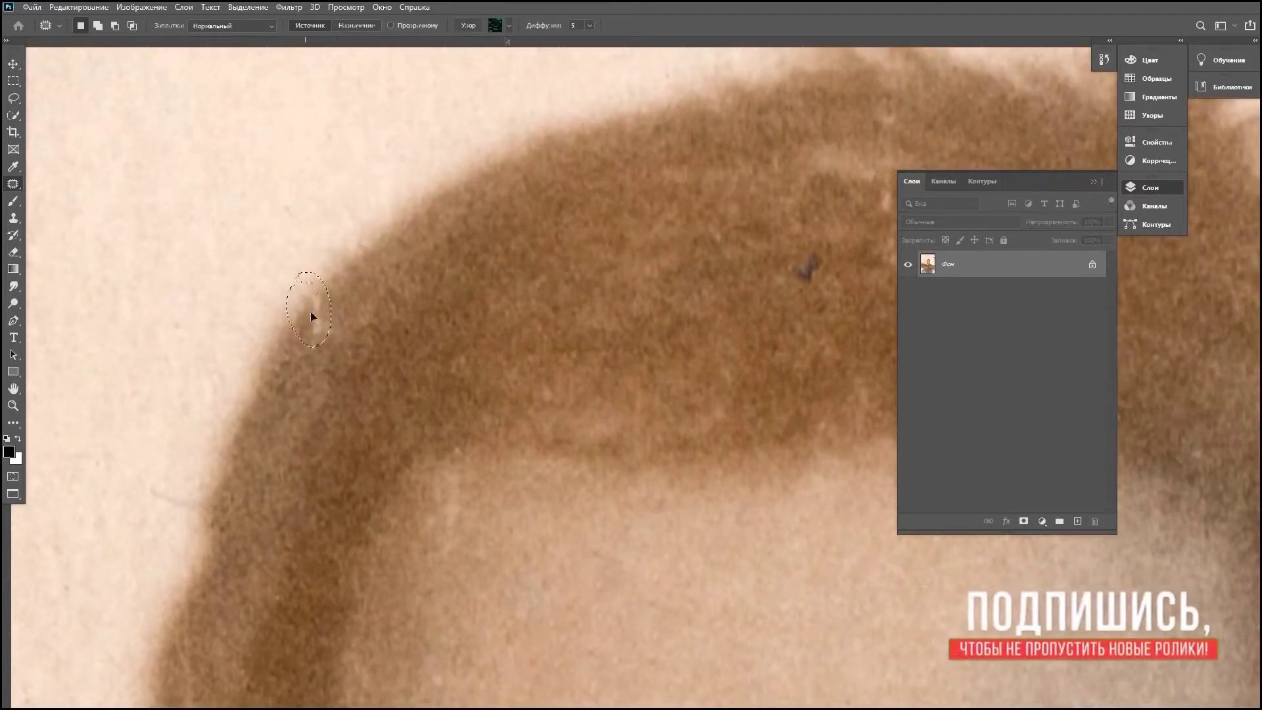
{"action": "scroll", "coordinate": [685, 326], "scroll_direction": "down", "scroll_amount": 2}
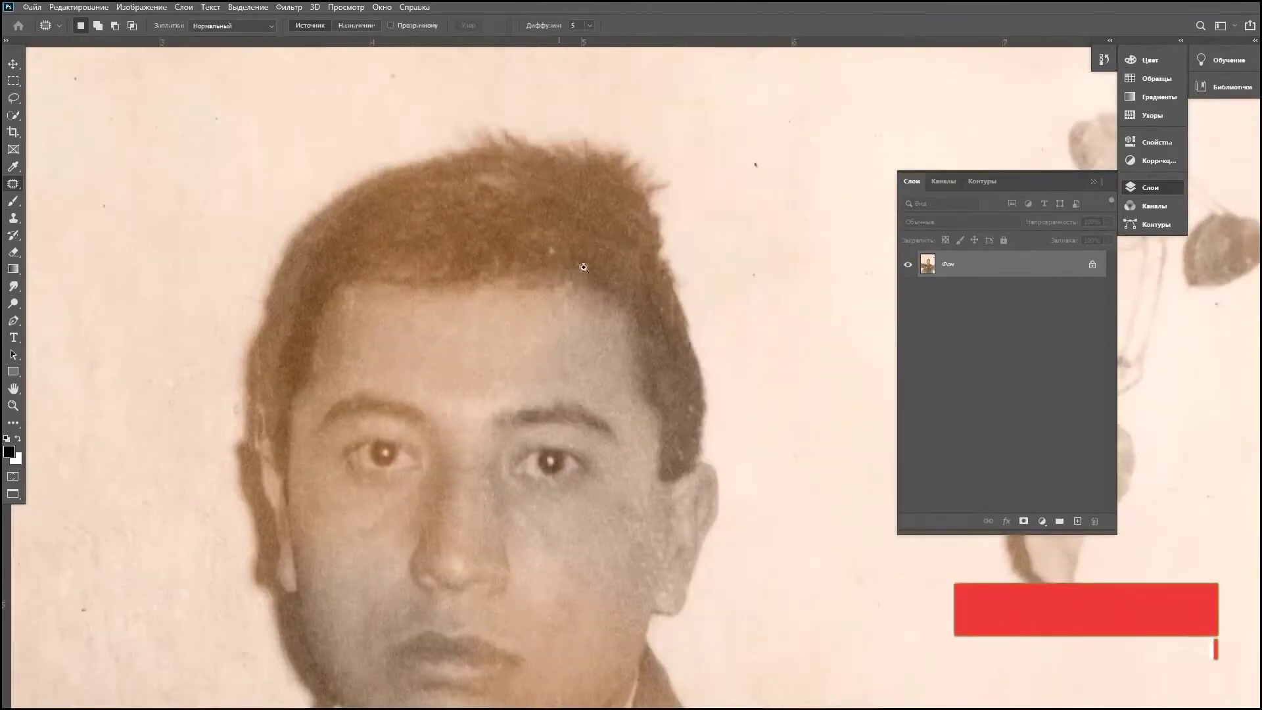
{"action": "scroll", "coordinate": [484, 249], "scroll_direction": "down", "scroll_amount": 3}
{"action": "scroll", "coordinate": [529, 305], "scroll_direction": "up", "scroll_amount": 3}
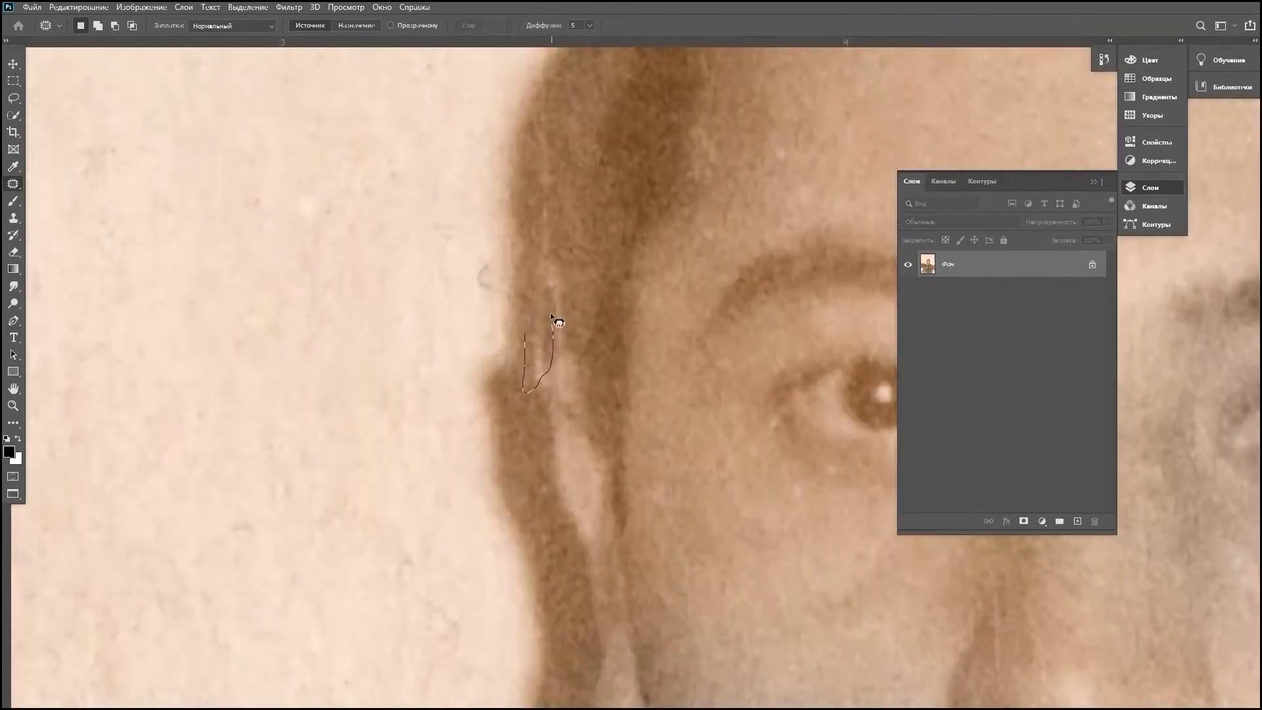
{"action": "scroll", "coordinate": [562, 368], "scroll_direction": "up", "scroll_amount": 1}
{"action": "scroll", "coordinate": [555, 316], "scroll_direction": "up", "scroll_amount": 2}
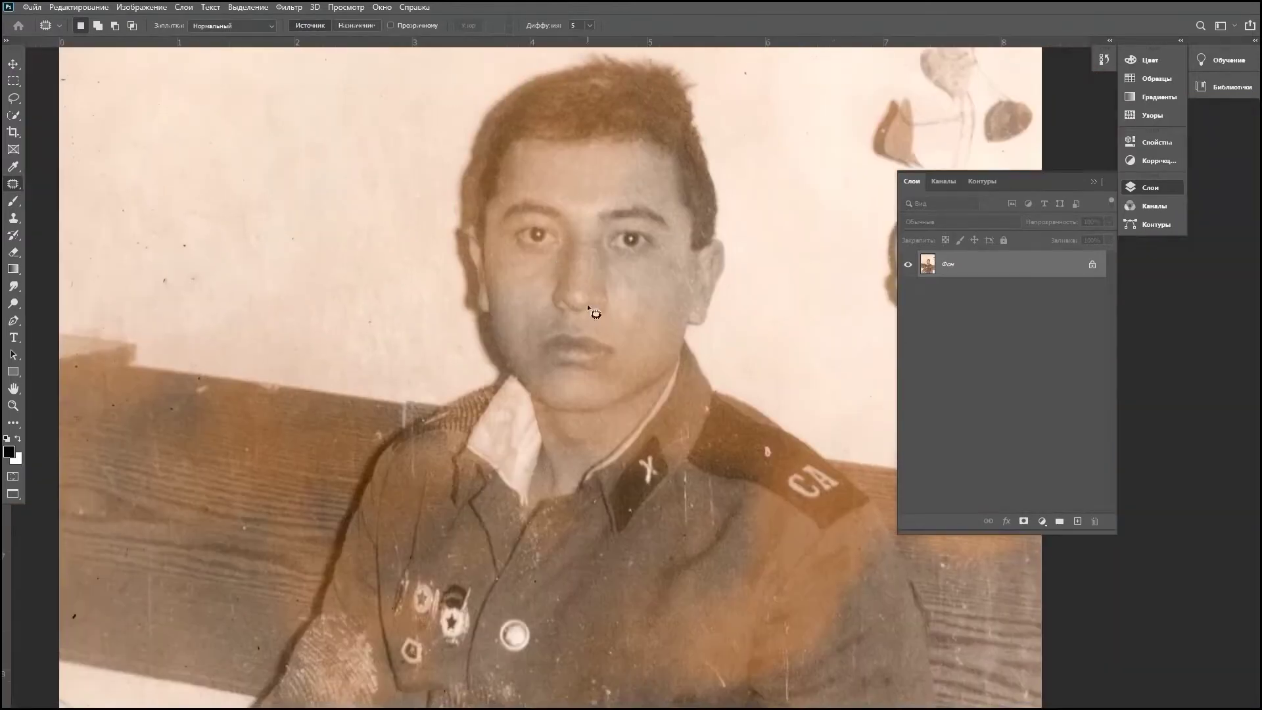
{"action": "left_click_drag", "start_coordinate": [582, 246], "coordinate": [591, 307]}
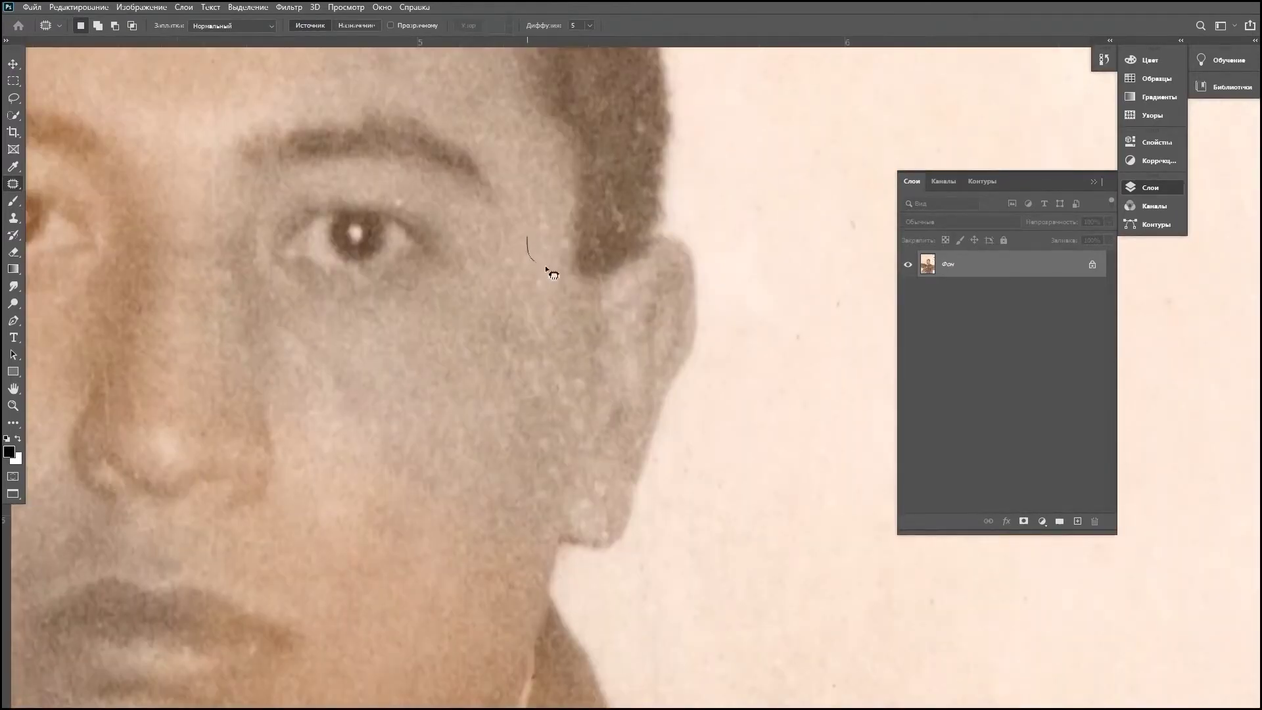
{"action": "left_click_drag", "start_coordinate": [479, 334], "coordinate": [442, 334]}
Step: Patch the blemishes and marks along the jawline
{"action": "scroll", "coordinate": [560, 328], "scroll_direction": "down", "scroll_amount": 1}
{"action": "scroll", "coordinate": [526, 322], "scroll_direction": "right", "scroll_amount": 1}
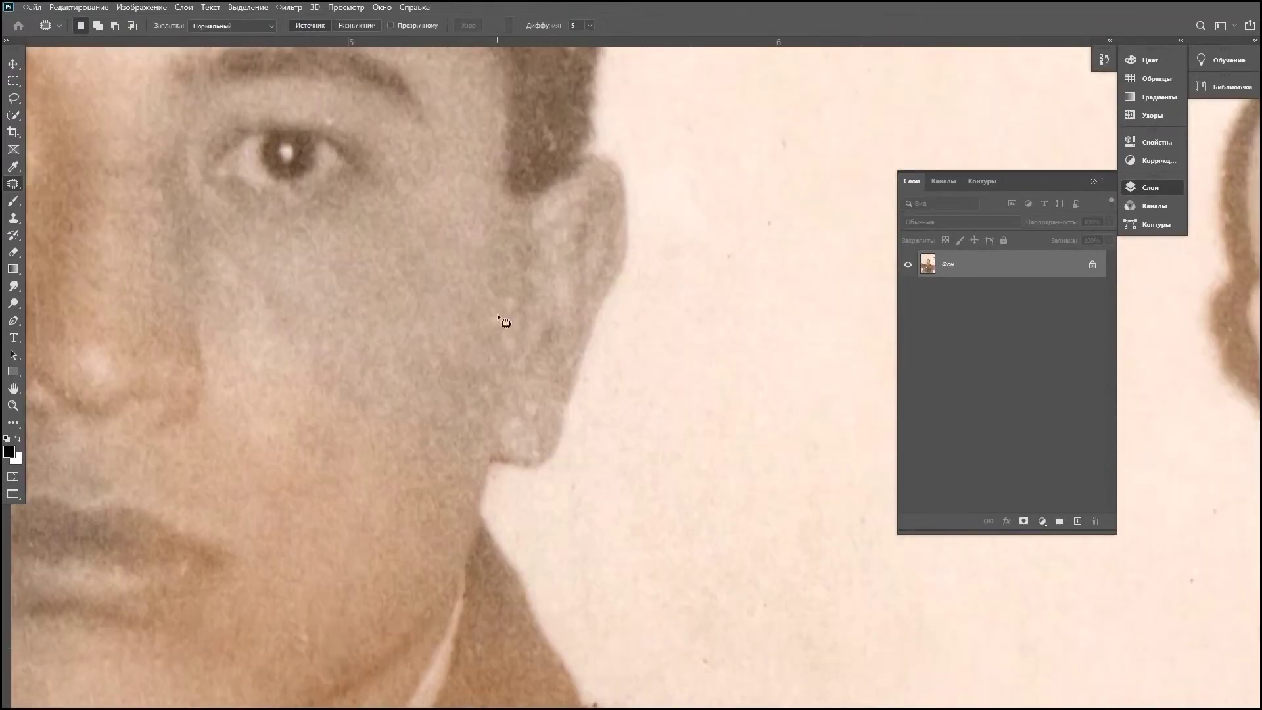
{"action": "left_click_drag", "start_coordinate": [478, 389], "coordinate": [544, 326]}
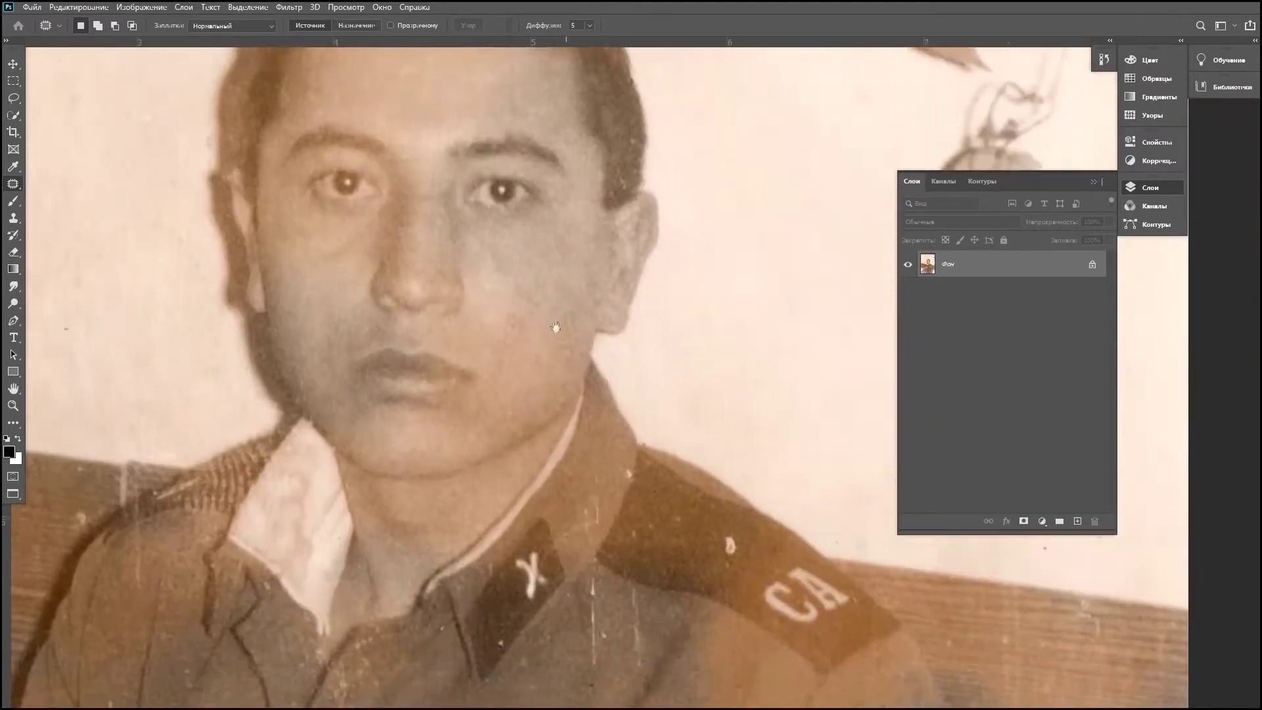
{"action": "left_click_drag", "start_coordinate": [465, 411], "coordinate": [488, 417]}
{"action": "mouse_move", "coordinate": [349, 475]}
{"action": "left_mouse_down"}
{"action": "mouse_move", "coordinate": [549, 239]}
{"action": "mouse_move", "coordinate": [683, 221]}
{"action": "left_mouse_up"}
{"action": "scroll", "coordinate": [684, 222], "scroll_direction": "up", "scroll_amount": 5}
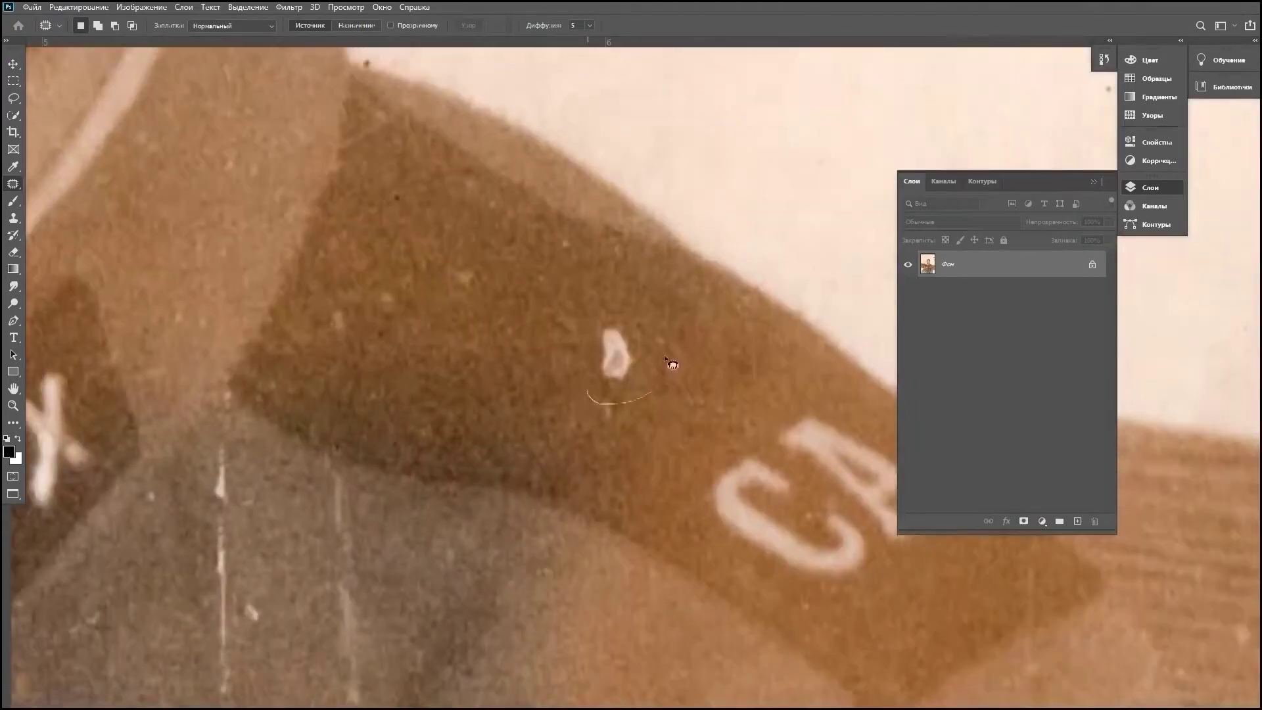
{"action": "scroll", "coordinate": [475, 330], "scroll_direction": "down", "scroll_amount": 6}
Step: Patch the vertical scratch on the shoulder and deselect
{"action": "scroll", "coordinate": [405, 243], "scroll_direction": "down", "scroll_amount": 2}
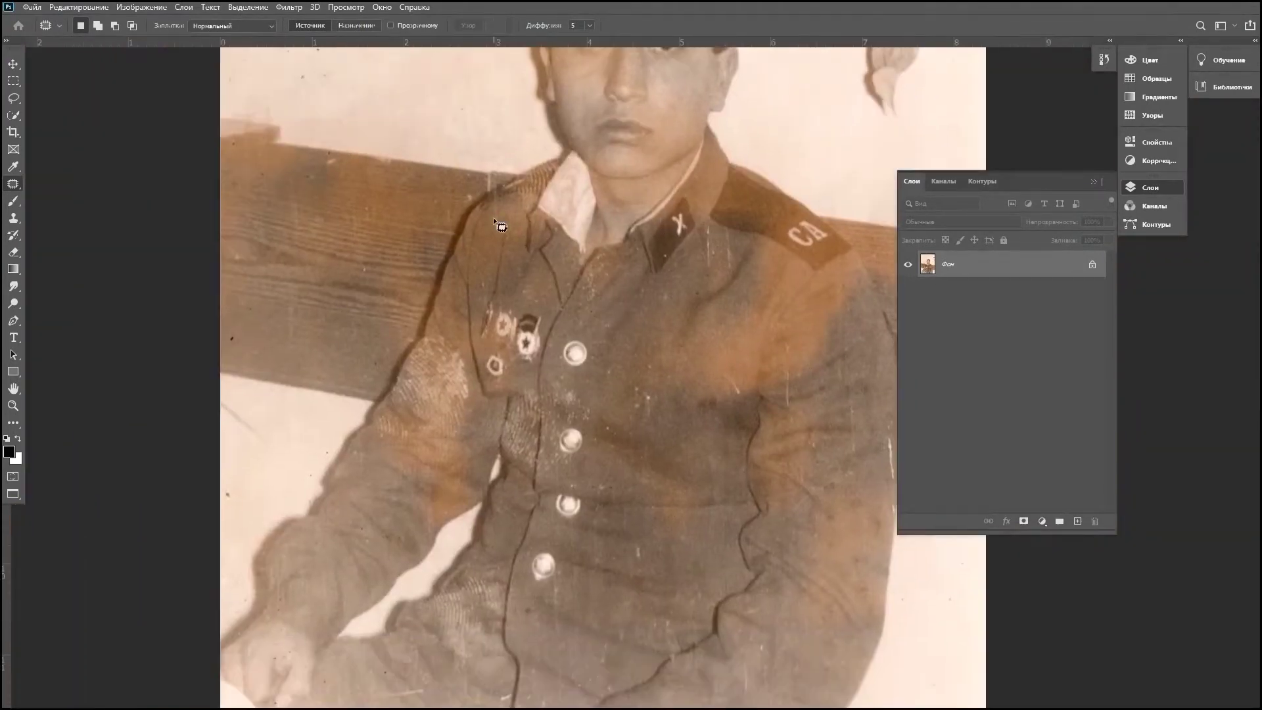
{"action": "scroll", "coordinate": [493, 217], "scroll_direction": "down", "scroll_amount": 3}
{"action": "scroll", "coordinate": [555, 294], "scroll_direction": "up", "scroll_amount": 2}
{"action": "scroll", "coordinate": [473, 253], "scroll_direction": "down", "scroll_amount": 1}
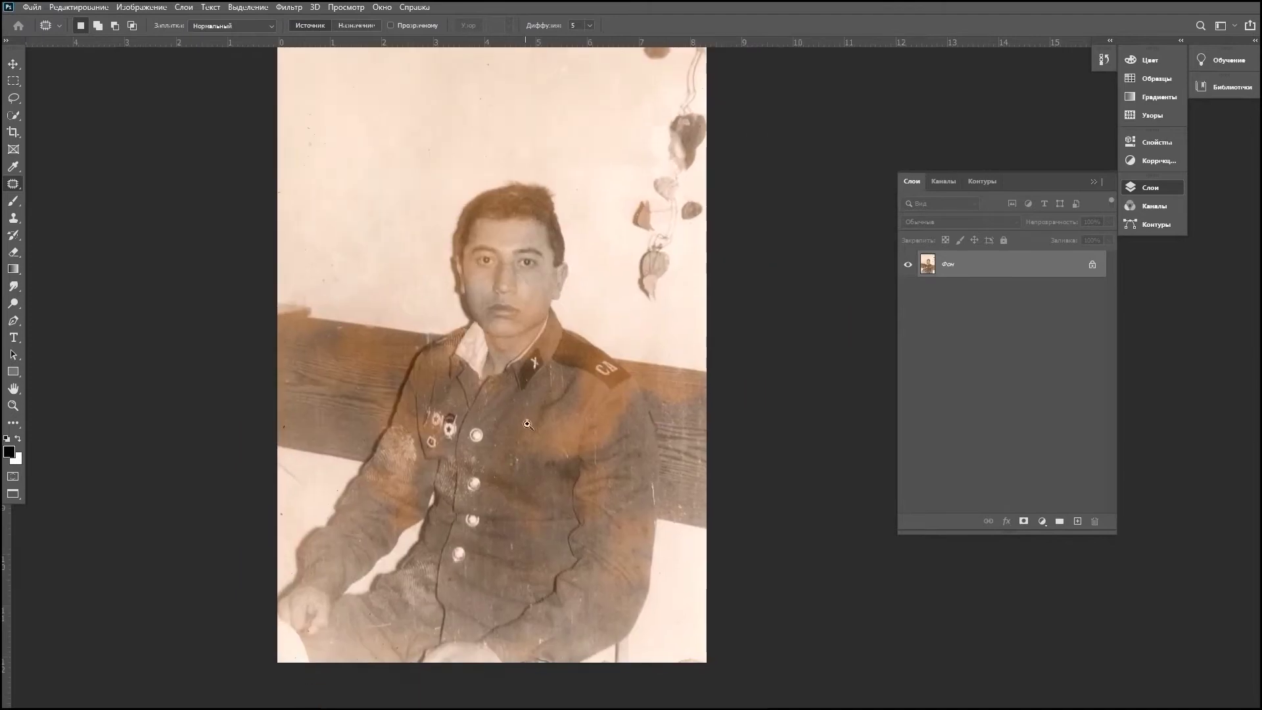
{"action": "scroll", "coordinate": [537, 301], "scroll_direction": "up", "scroll_amount": 5}
{"action": "left_click_drag", "start_coordinate": [531, 315], "coordinate": [574, 323]}
{"action": "key", "text": "ctrl+d"}
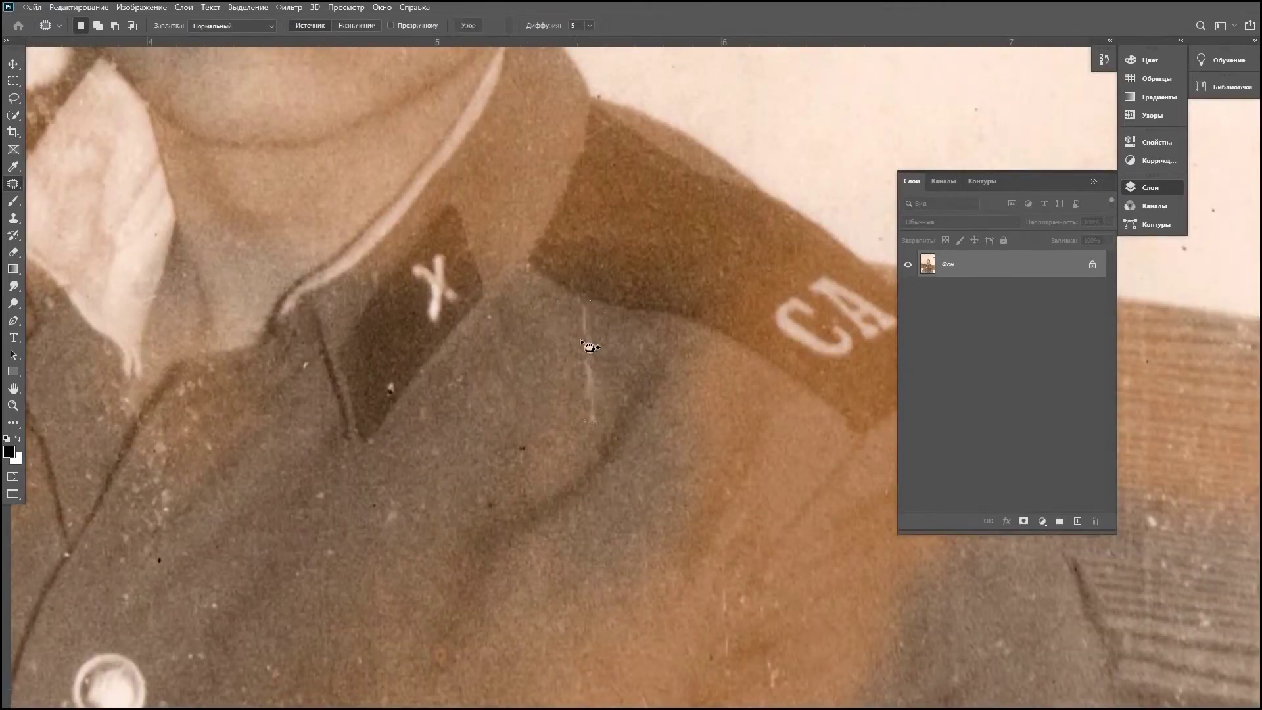
Step: Patch a scratch near the collar and deselect
{"action": "scroll", "coordinate": [590, 347], "scroll_direction": "down", "scroll_amount": 3}
{"action": "scroll", "coordinate": [620, 393], "scroll_direction": "left", "scroll_amount": 3}
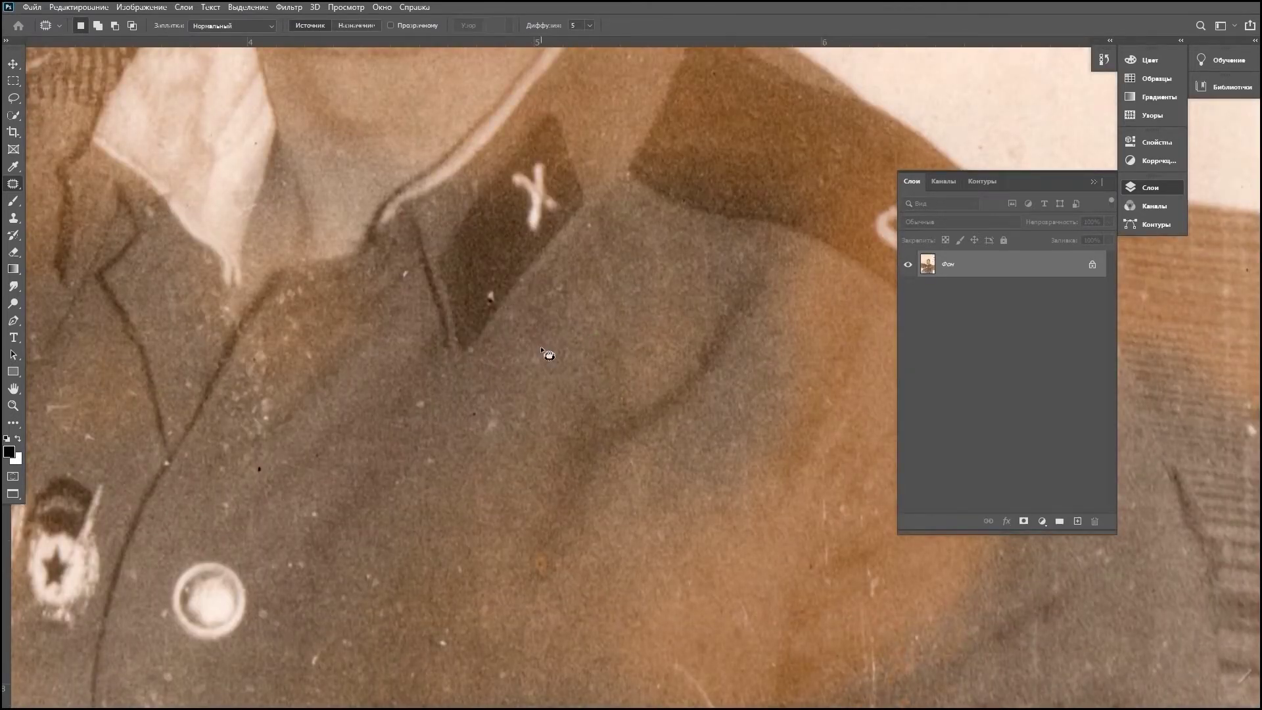
{"action": "scroll", "coordinate": [485, 301], "scroll_direction": "up", "scroll_amount": 2}
{"action": "scroll", "coordinate": [486, 316], "scroll_direction": "down", "scroll_amount": 4}
{"action": "scroll", "coordinate": [487, 341], "scroll_direction": "up", "scroll_amount": 4}
{"action": "scroll", "coordinate": [435, 301], "scroll_direction": "down", "scroll_amount": 2}
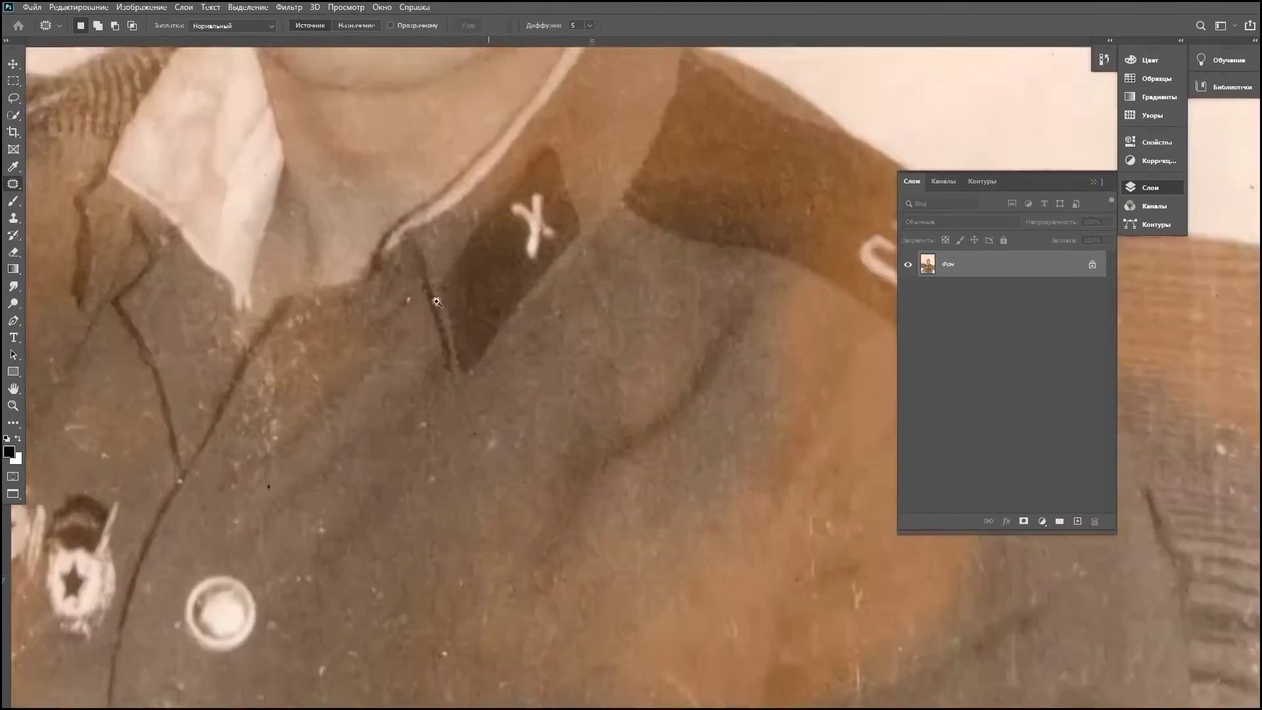
{"action": "scroll", "coordinate": [436, 301], "scroll_direction": "up", "scroll_amount": 1}
{"action": "scroll", "coordinate": [510, 352], "scroll_direction": "down", "scroll_amount": 3}
{"action": "scroll", "coordinate": [640, 293], "scroll_direction": "up", "scroll_amount": 2}
{"action": "left_click_drag", "start_coordinate": [555, 269], "coordinate": [555, 267]}
{"action": "key", "text": "ctrl+d"}
Step: Patch a small speck on the jacket and deselect it
{"action": "left_click_drag", "start_coordinate": [454, 353], "coordinate": [441, 358]}
{"action": "scroll", "coordinate": [460, 368], "scroll_direction": "left", "scroll_amount": 5}
{"action": "left_click_drag", "start_coordinate": [523, 335], "coordinate": [542, 345]}
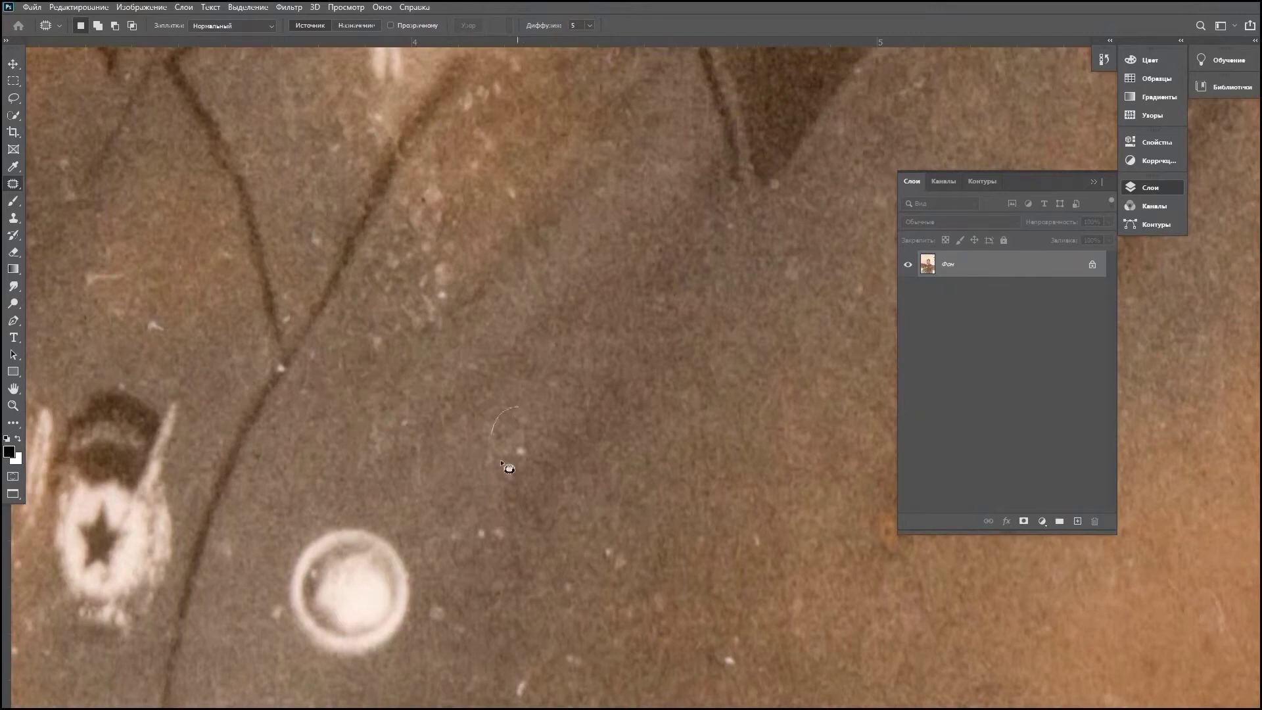
{"action": "scroll", "coordinate": [526, 467], "scroll_direction": "down", "scroll_amount": 2}
{"action": "scroll", "coordinate": [486, 422], "scroll_direction": "up", "scroll_amount": 1}
{"action": "scroll", "coordinate": [549, 361], "scroll_direction": "up", "scroll_amount": 4}
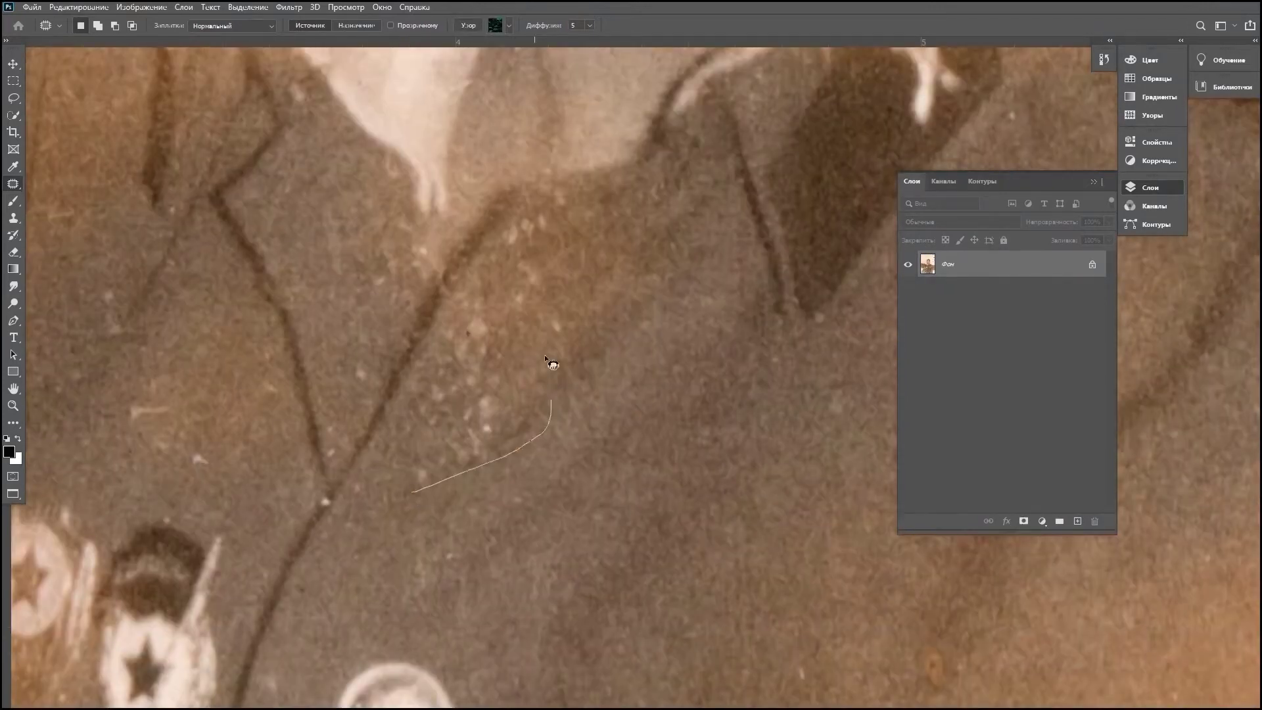
{"action": "scroll", "coordinate": [417, 259], "scroll_direction": "down", "scroll_amount": 4}
{"action": "scroll", "coordinate": [506, 365], "scroll_direction": "up", "scroll_amount": 4}
{"action": "scroll", "coordinate": [460, 355], "scroll_direction": "down", "scroll_amount": 2}
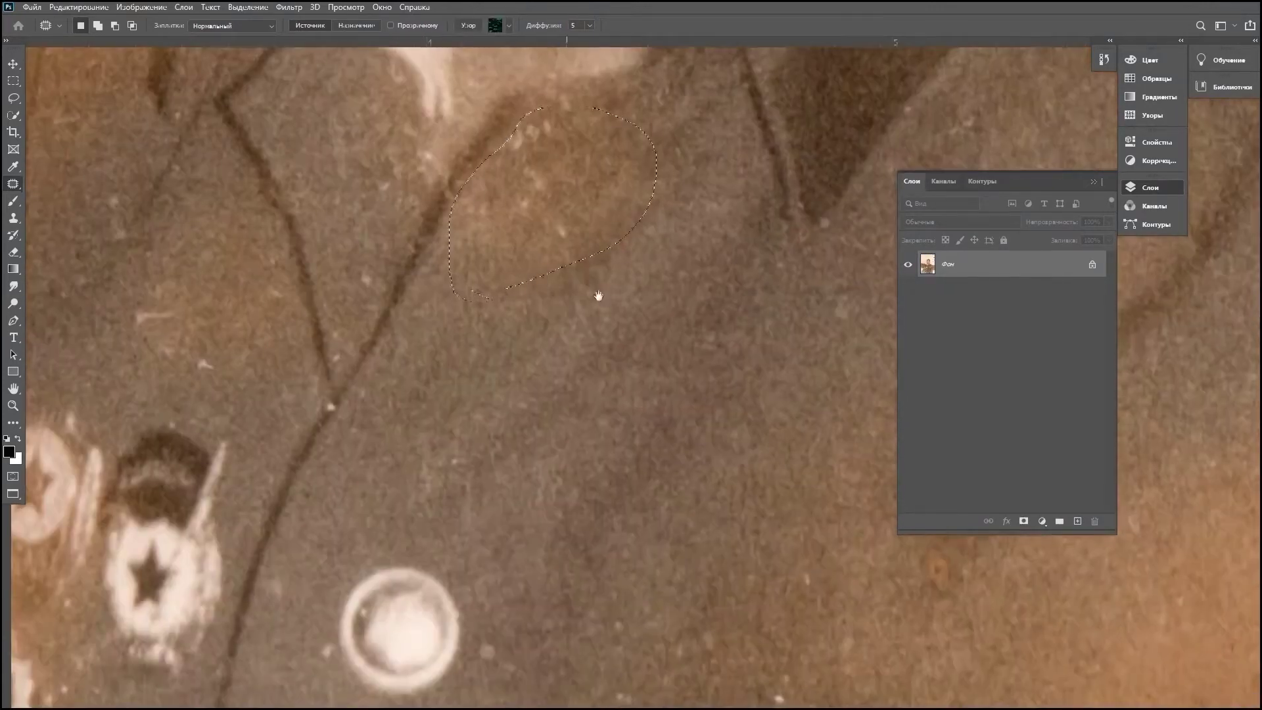
{"action": "scroll", "coordinate": [592, 296], "scroll_direction": "down", "scroll_amount": 2}
{"action": "scroll", "coordinate": [516, 293], "scroll_direction": "down", "scroll_amount": 2}
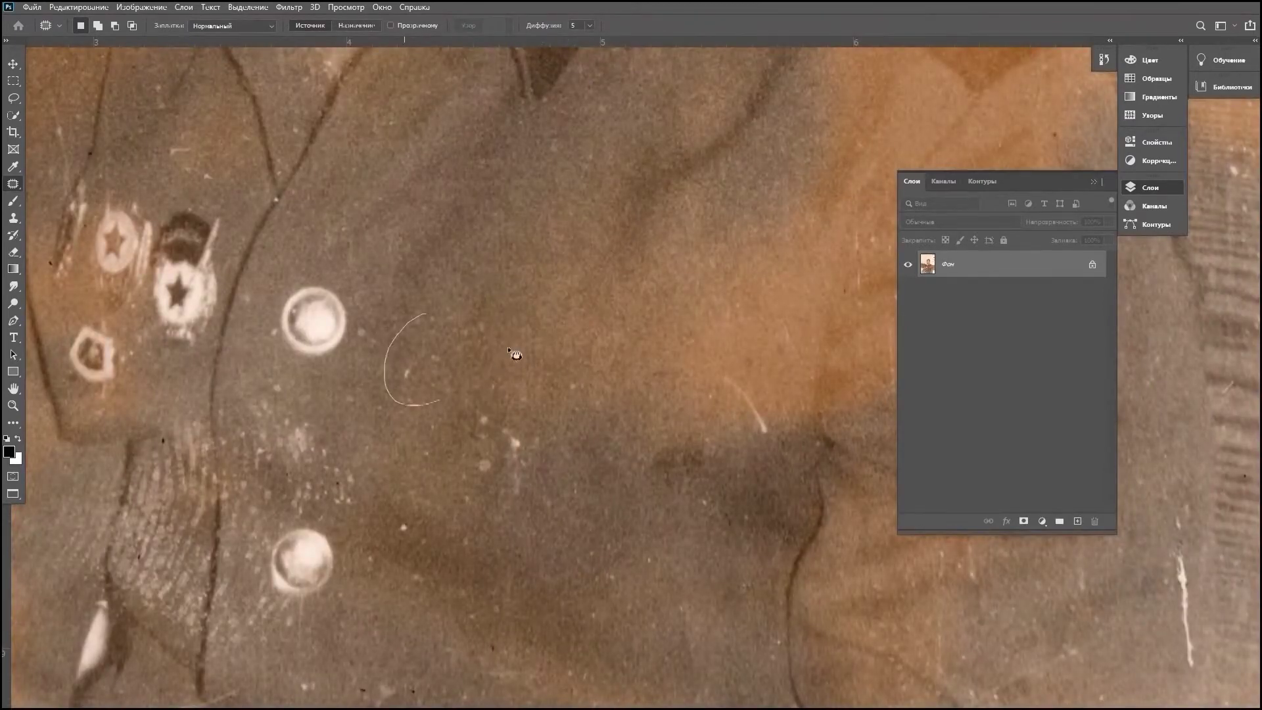
{"action": "scroll", "coordinate": [308, 379], "scroll_direction": "down", "scroll_amount": 2}
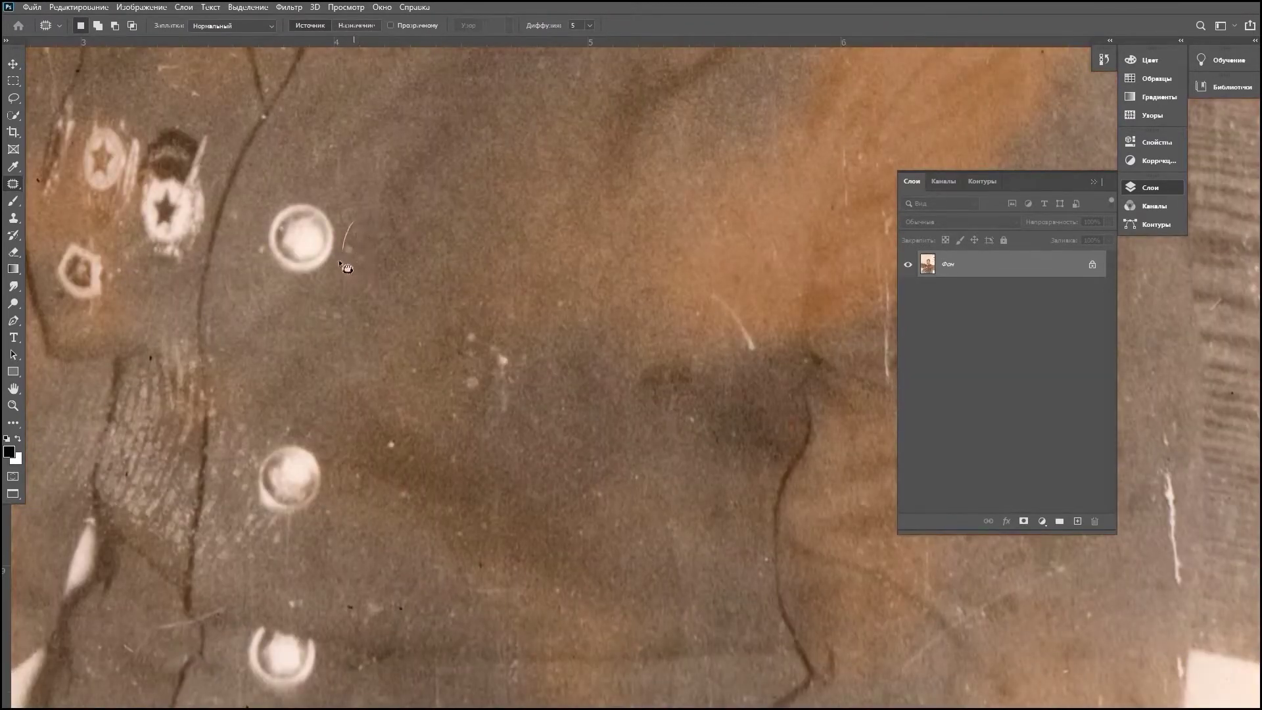
{"action": "scroll", "coordinate": [417, 268], "scroll_direction": "up", "scroll_amount": 5}
{"action": "scroll", "coordinate": [390, 201], "scroll_direction": "down", "scroll_amount": 1}
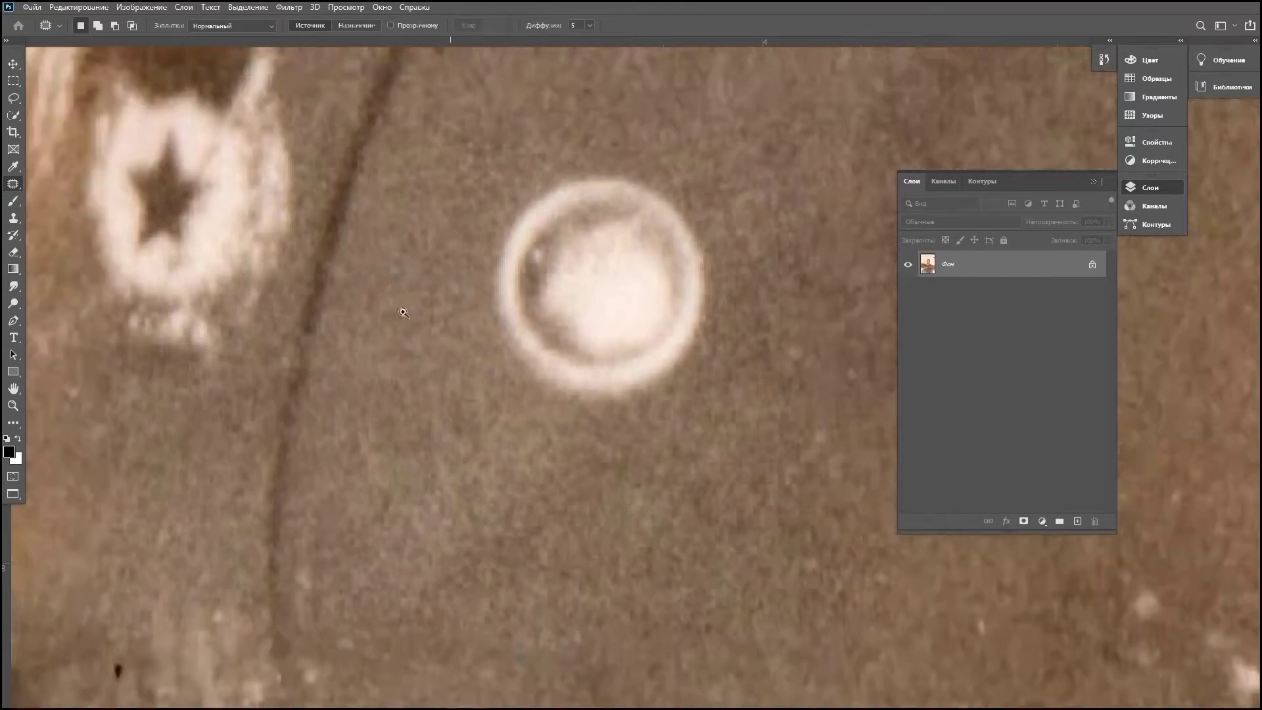
{"action": "scroll", "coordinate": [470, 289], "scroll_direction": "down", "scroll_amount": 3}
{"action": "scroll", "coordinate": [516, 406], "scroll_direction": "down", "scroll_amount": 2}
{"action": "scroll", "coordinate": [499, 382], "scroll_direction": "down", "scroll_amount": 4}
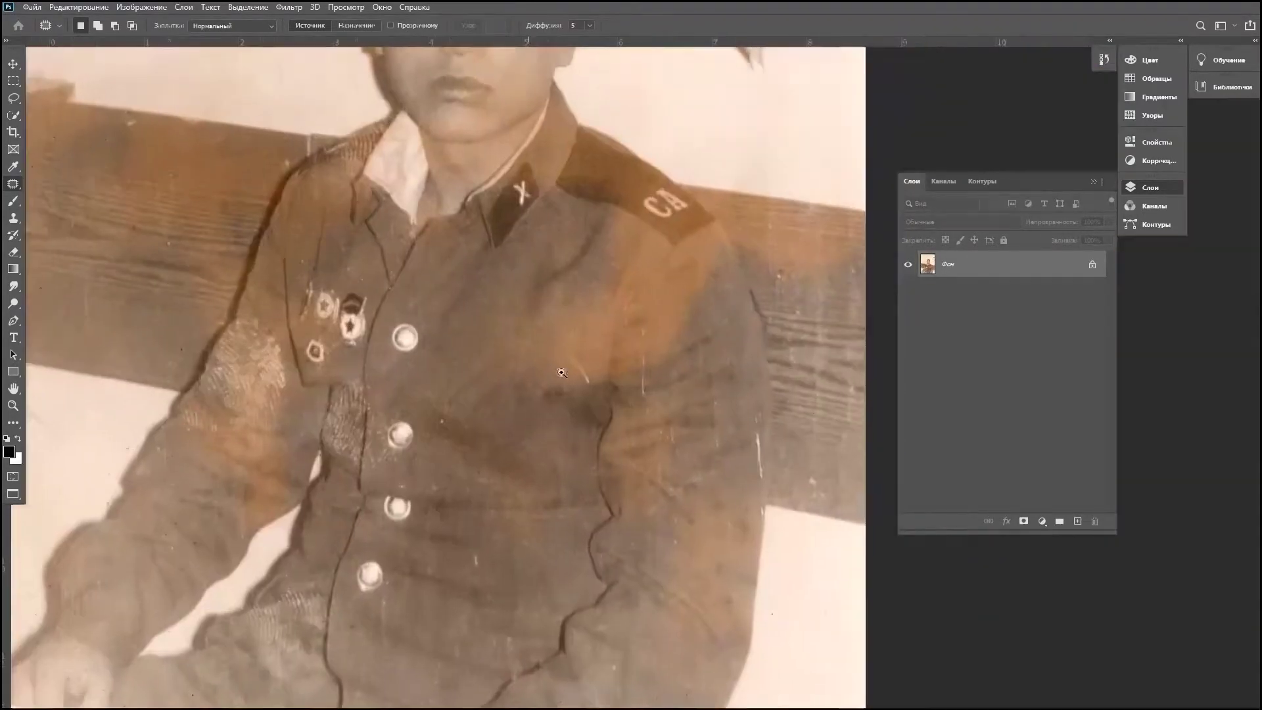
{"action": "scroll", "coordinate": [487, 226], "scroll_direction": "up", "scroll_amount": 4}
{"action": "scroll", "coordinate": [481, 353], "scroll_direction": "down", "scroll_amount": 4}
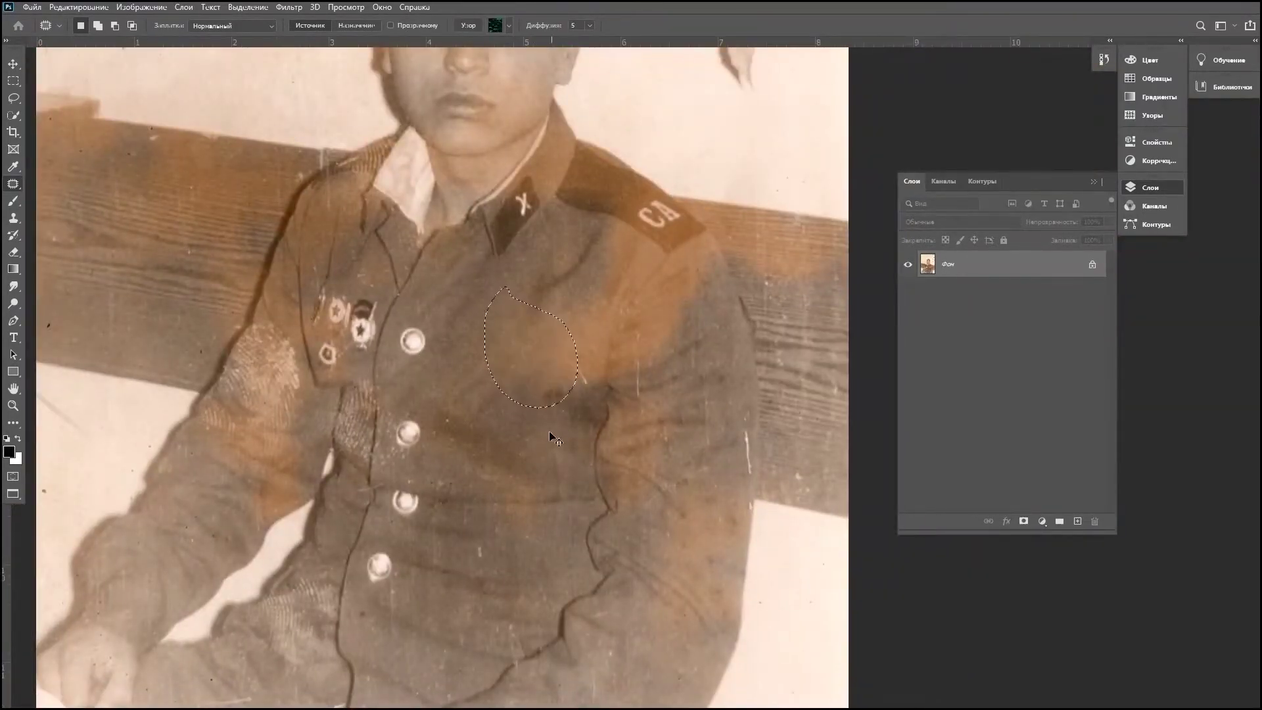
{"action": "scroll", "coordinate": [519, 339], "scroll_direction": "up", "scroll_amount": 2}
{"action": "scroll", "coordinate": [520, 368], "scroll_direction": "up", "scroll_amount": 2}
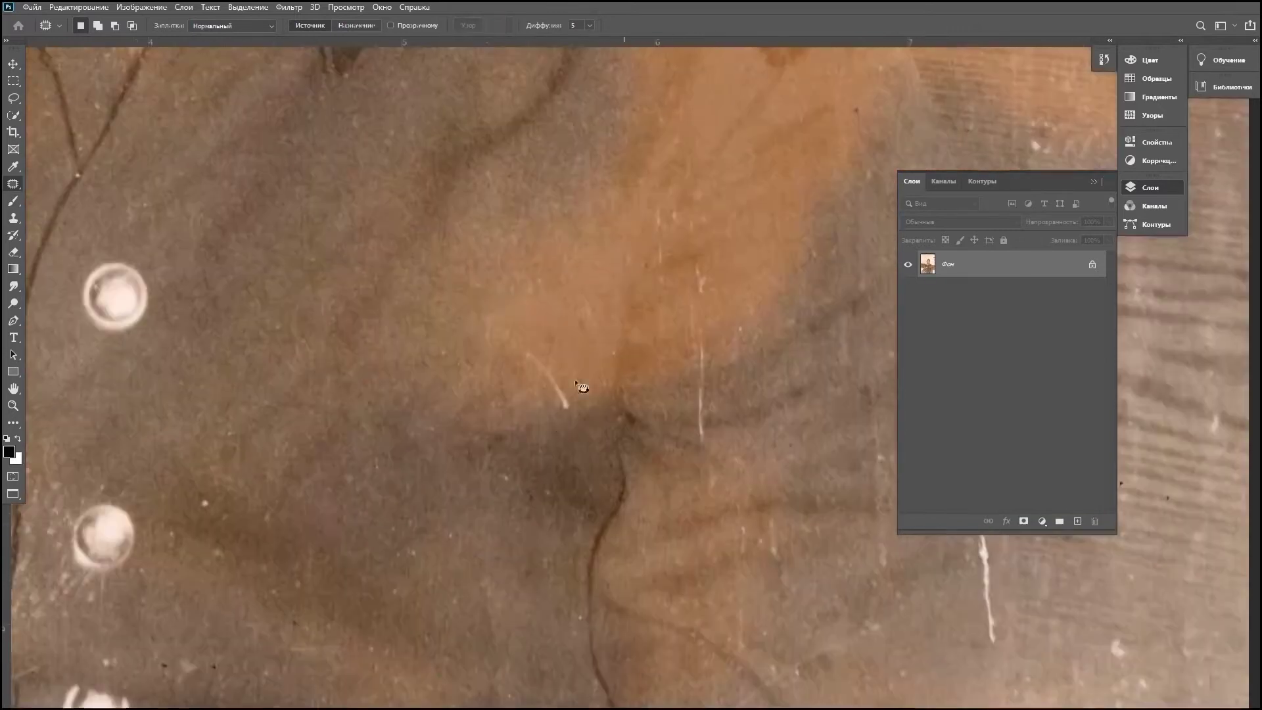
{"action": "scroll", "coordinate": [447, 489], "scroll_direction": "down", "scroll_amount": 5}
{"action": "scroll", "coordinate": [447, 490], "scroll_direction": "up", "scroll_amount": 2}
{"action": "scroll", "coordinate": [519, 329], "scroll_direction": "up", "scroll_amount": 3}
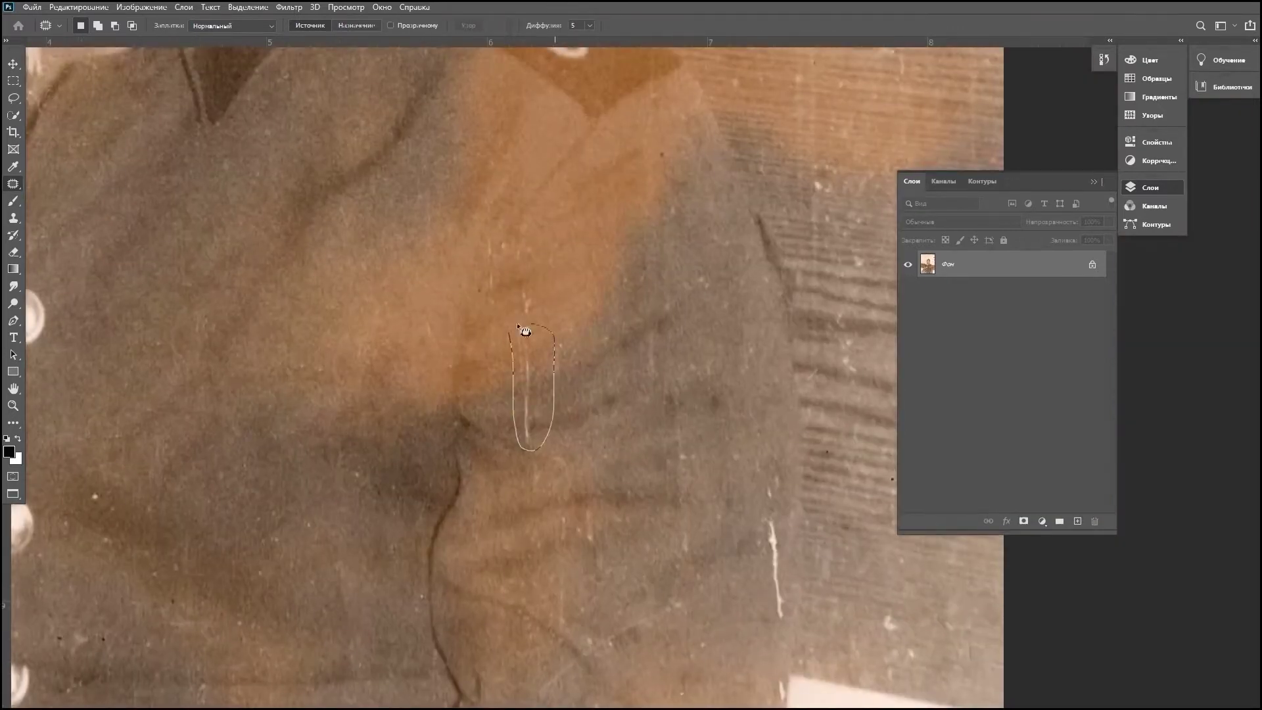
{"action": "left_click", "coordinate": [252, 275]}
Step: Patch two scratches on the shoulder with clean fabric
{"action": "scroll", "coordinate": [556, 316], "scroll_direction": "down", "scroll_amount": 1}
{"action": "scroll", "coordinate": [514, 374], "scroll_direction": "down", "scroll_amount": 1}
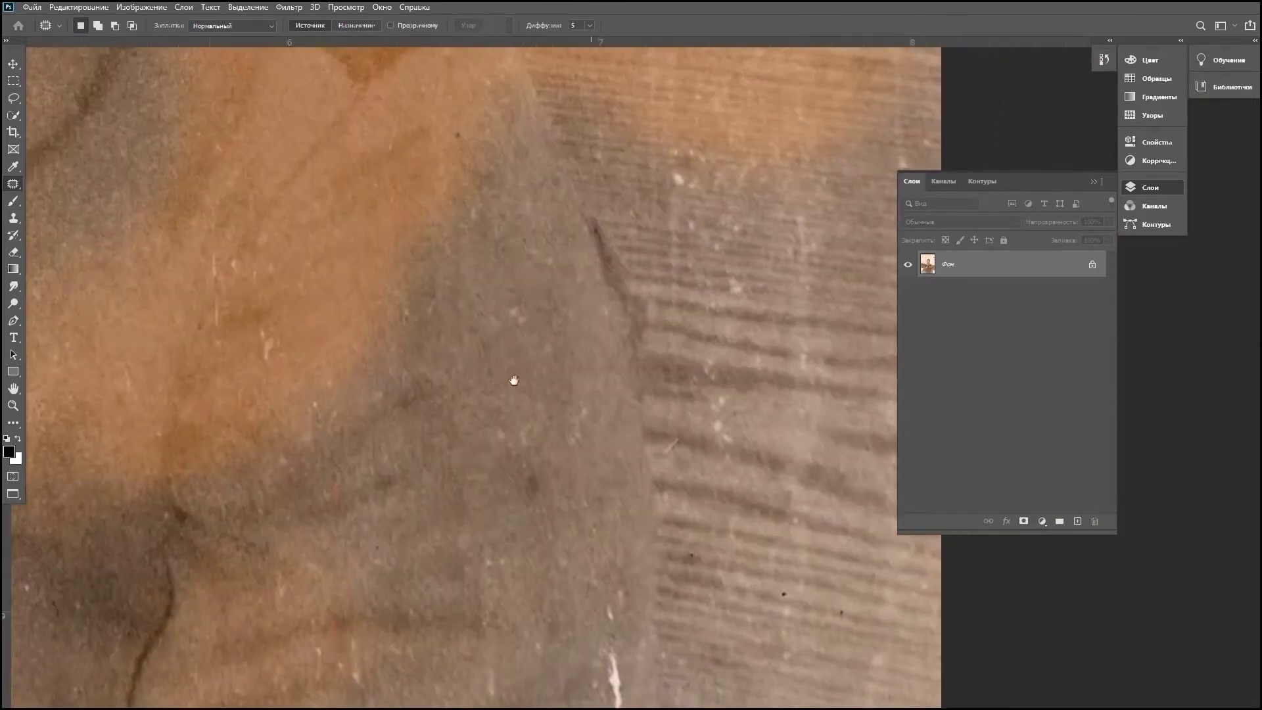
{"action": "scroll", "coordinate": [441, 423], "scroll_direction": "down", "scroll_amount": 1}
{"action": "scroll", "coordinate": [510, 420], "scroll_direction": "up", "scroll_amount": 1}
{"action": "left_click_drag", "start_coordinate": [526, 349], "coordinate": [579, 530]}
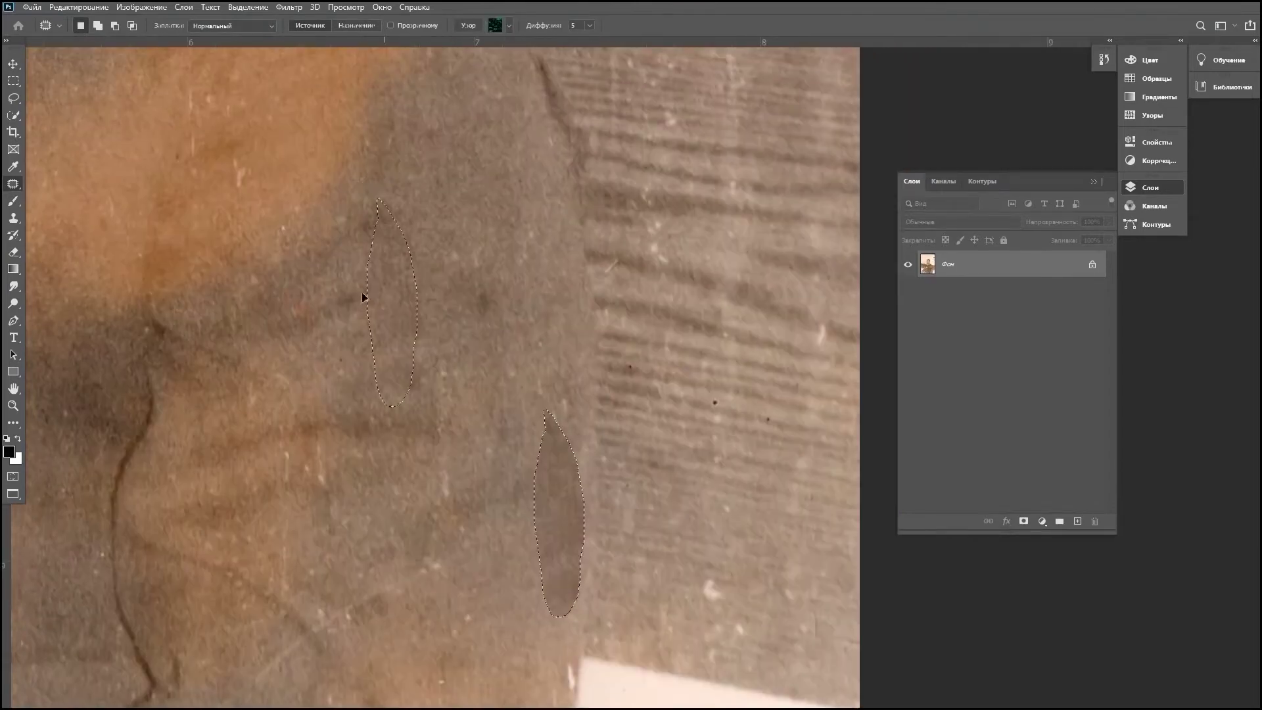
{"action": "scroll", "coordinate": [578, 530], "scroll_direction": "down", "scroll_amount": 3}
{"action": "scroll", "coordinate": [634, 334], "scroll_direction": "up", "scroll_amount": 5}
{"action": "left_click_drag", "start_coordinate": [598, 349], "coordinate": [798, 361]}
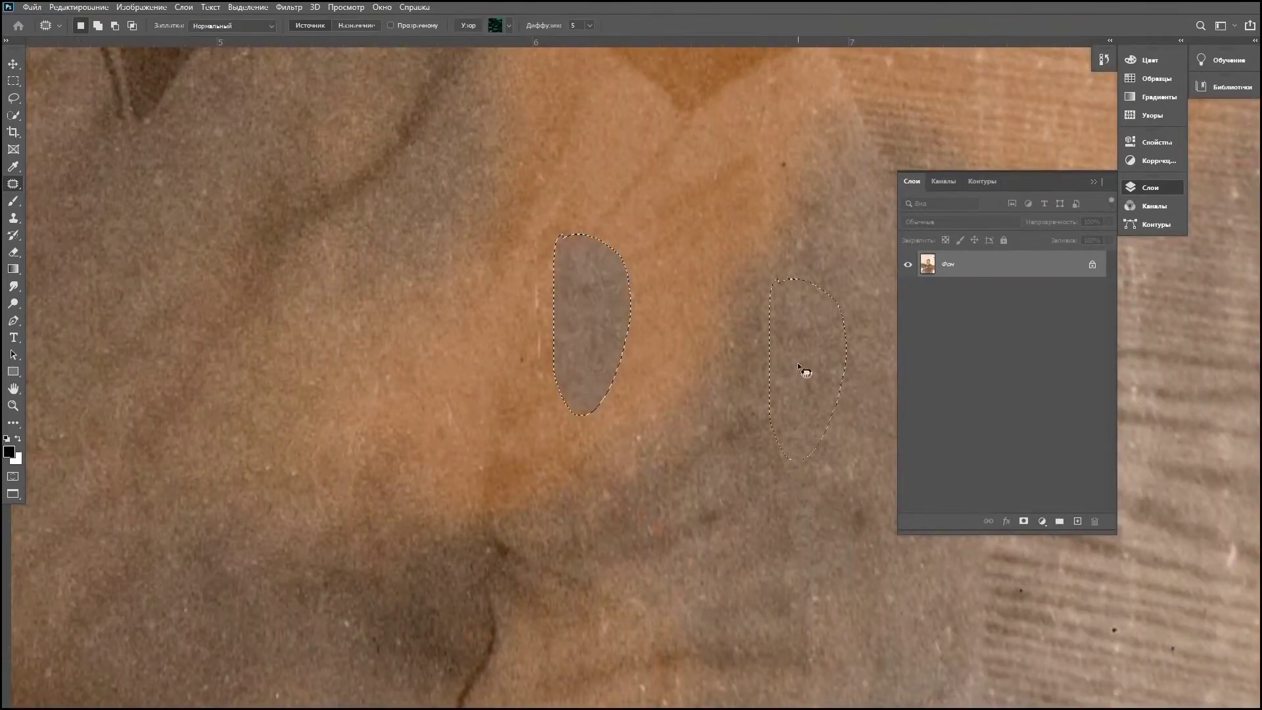
{"action": "left_click_drag", "start_coordinate": [577, 329], "coordinate": [657, 296]}
{"action": "scroll", "coordinate": [529, 451], "scroll_direction": "down", "scroll_amount": 3}
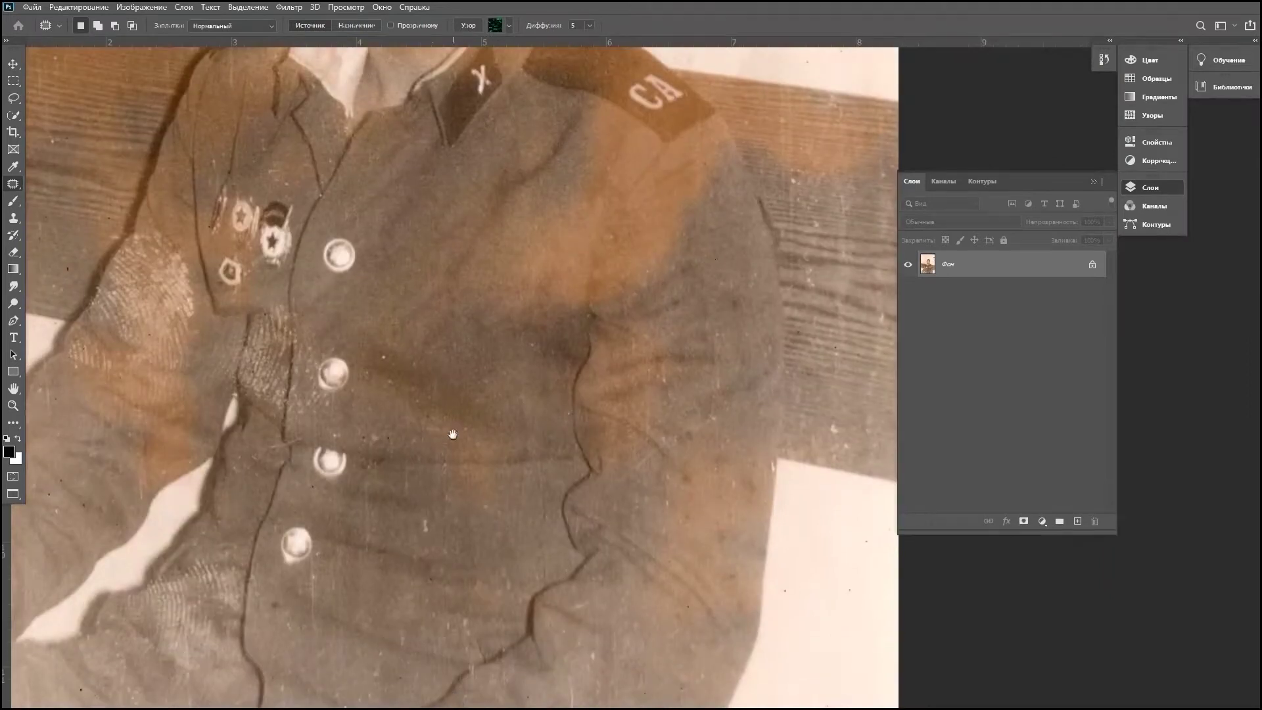
Step: Patch the scratches beside the upper jacket button with clean cloth
{"action": "left_click_drag", "start_coordinate": [453, 434], "coordinate": [677, 447]}
{"action": "scroll", "coordinate": [576, 410], "scroll_direction": "up", "scroll_amount": 3}
{"action": "left_click_drag", "start_coordinate": [490, 362], "coordinate": [493, 296]}
{"action": "scroll", "coordinate": [458, 293], "scroll_direction": "down", "scroll_amount": 2}
{"action": "left_click_drag", "start_coordinate": [494, 368], "coordinate": [506, 276]}
{"action": "left_click_drag", "start_coordinate": [583, 325], "coordinate": [631, 158]}
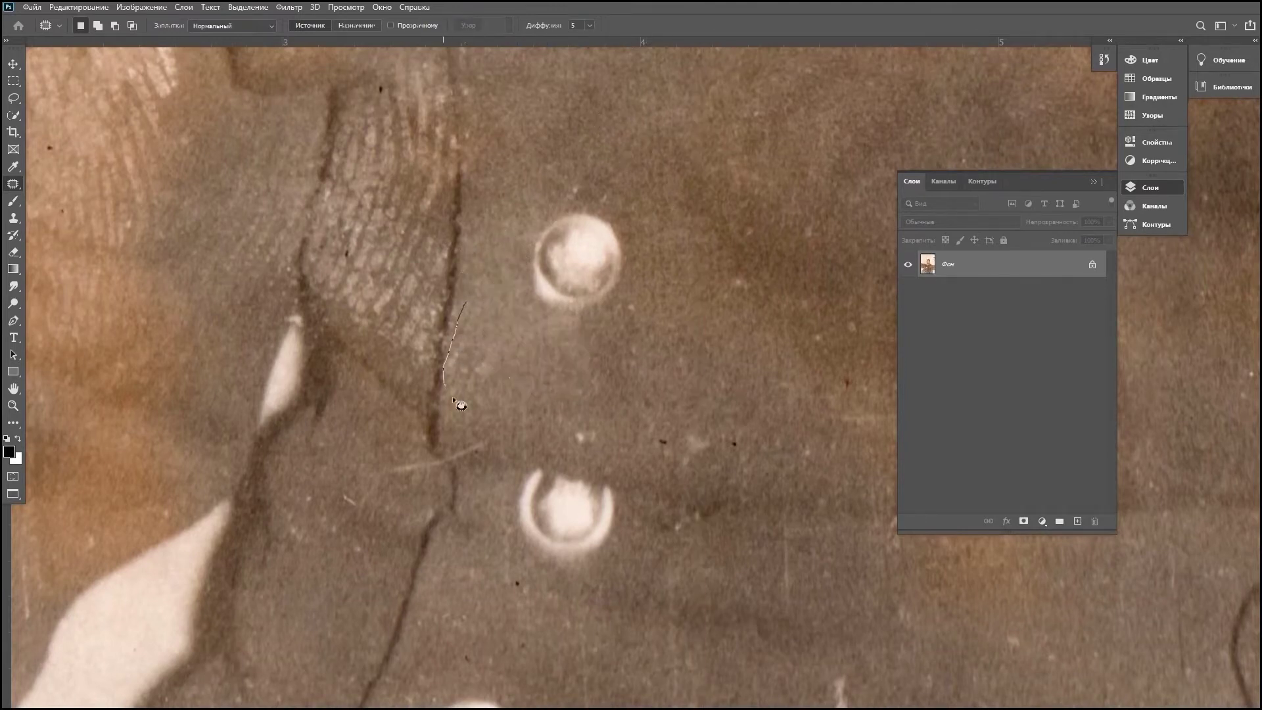
Step: Patch the scratch on the tunic front and the speck and streaks below the badges
{"action": "scroll", "coordinate": [467, 335], "scroll_direction": "down", "scroll_amount": 2}
{"action": "scroll", "coordinate": [467, 336], "scroll_direction": "right", "scroll_amount": 2}
{"action": "scroll", "coordinate": [670, 382], "scroll_direction": "down", "scroll_amount": 2}
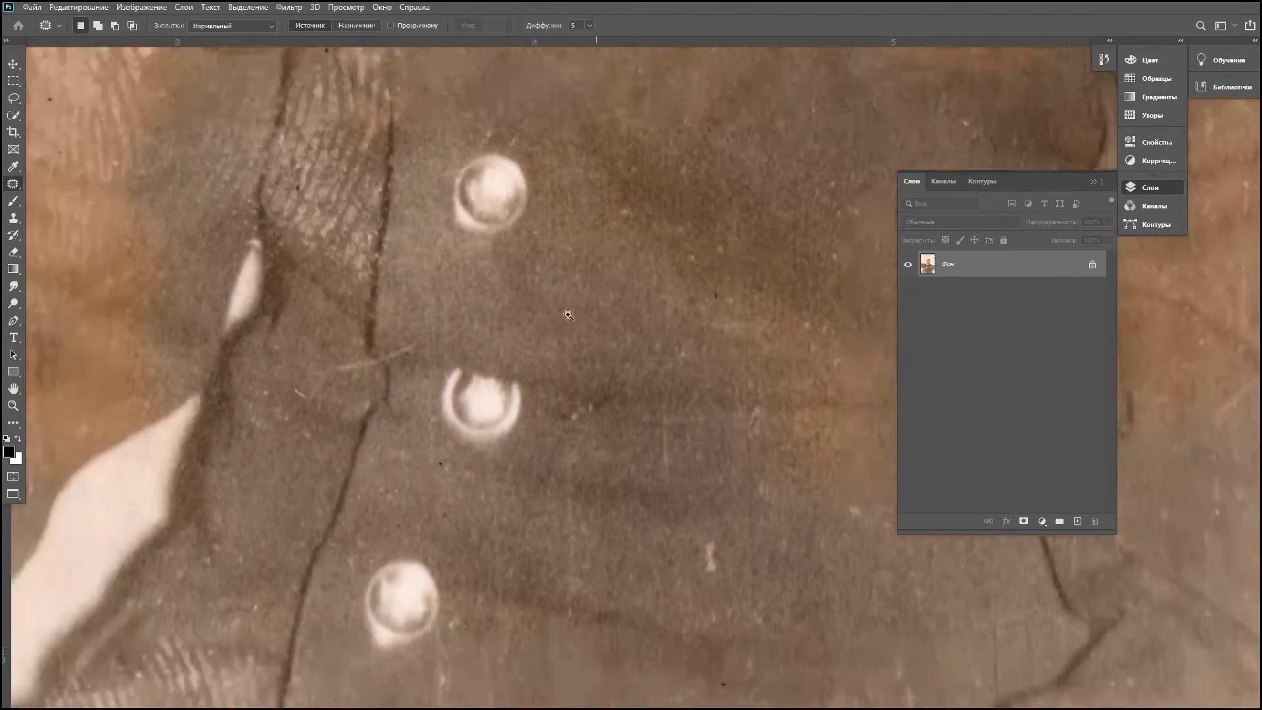
{"action": "scroll", "coordinate": [502, 256], "scroll_direction": "right", "scroll_amount": 2}
{"action": "scroll", "coordinate": [503, 257], "scroll_direction": "down", "scroll_amount": 2}
{"action": "left_click_drag", "start_coordinate": [578, 310], "coordinate": [563, 315]}
{"action": "scroll", "coordinate": [460, 414], "scroll_direction": "up", "scroll_amount": 3}
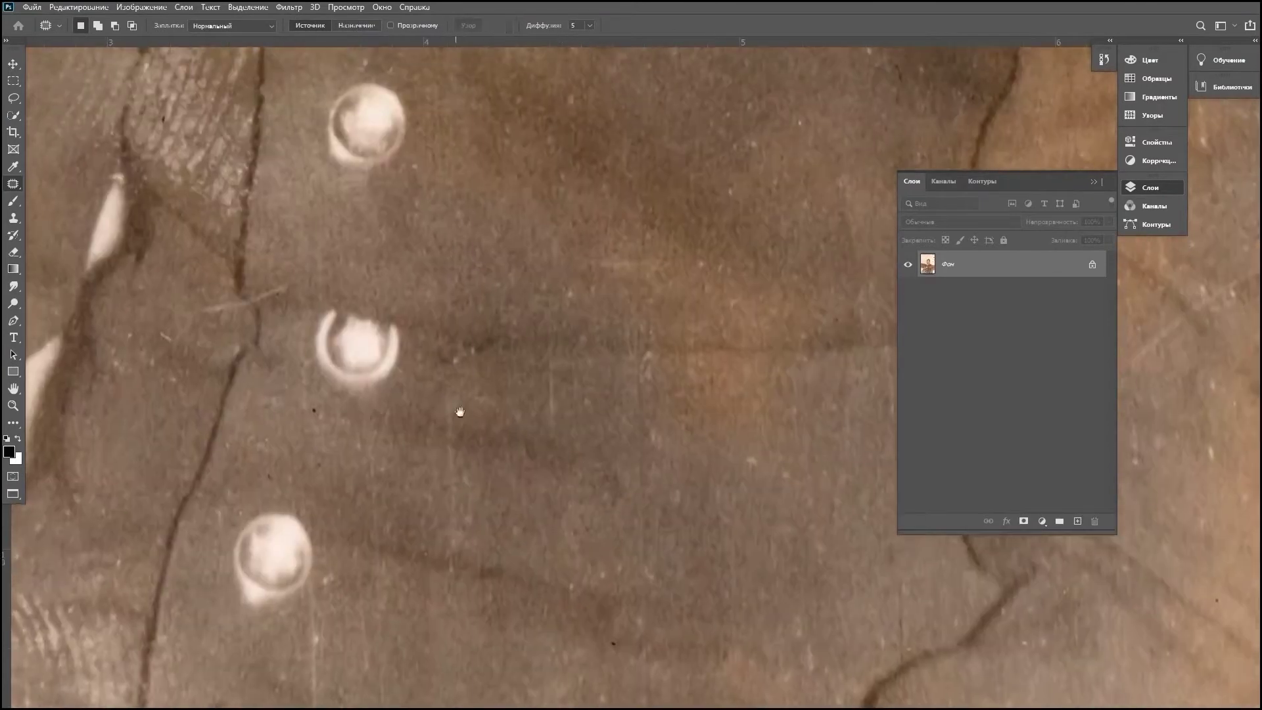
{"action": "scroll", "coordinate": [459, 414], "scroll_direction": "left", "scroll_amount": 5}
{"action": "scroll", "coordinate": [549, 350], "scroll_direction": "up", "scroll_amount": 3}
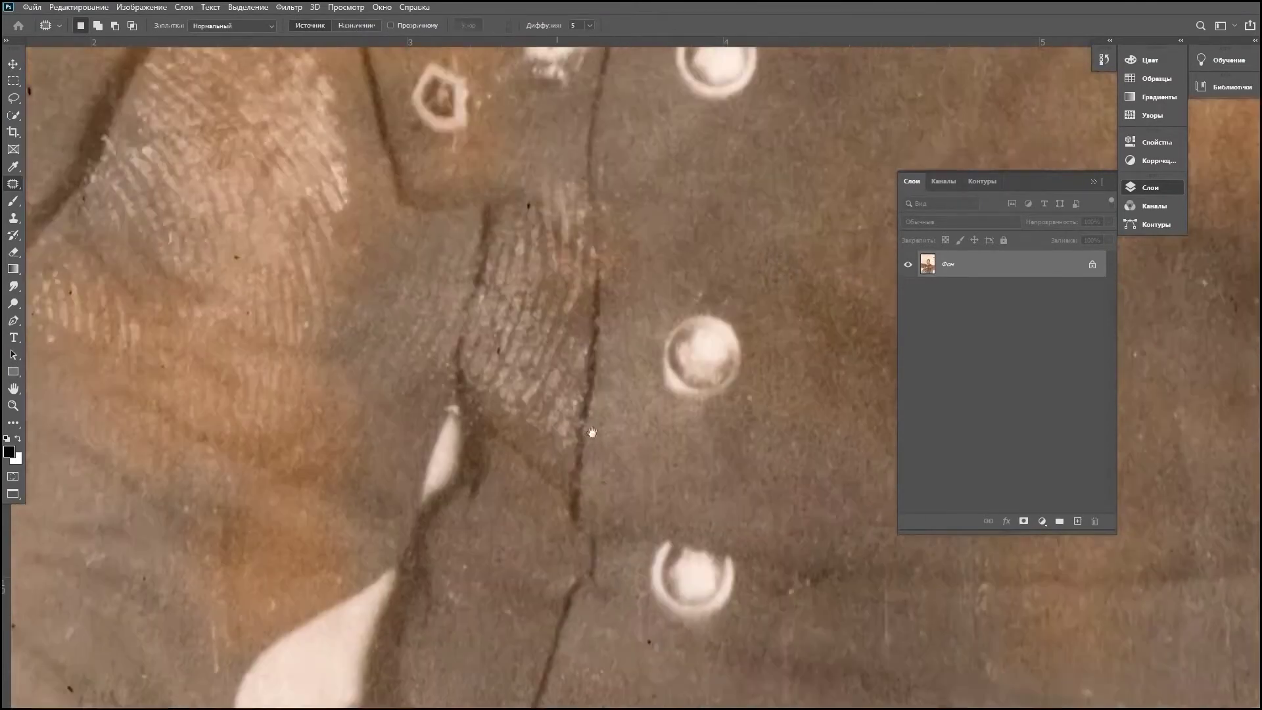
{"action": "scroll", "coordinate": [529, 303], "scroll_direction": "up", "scroll_amount": 2}
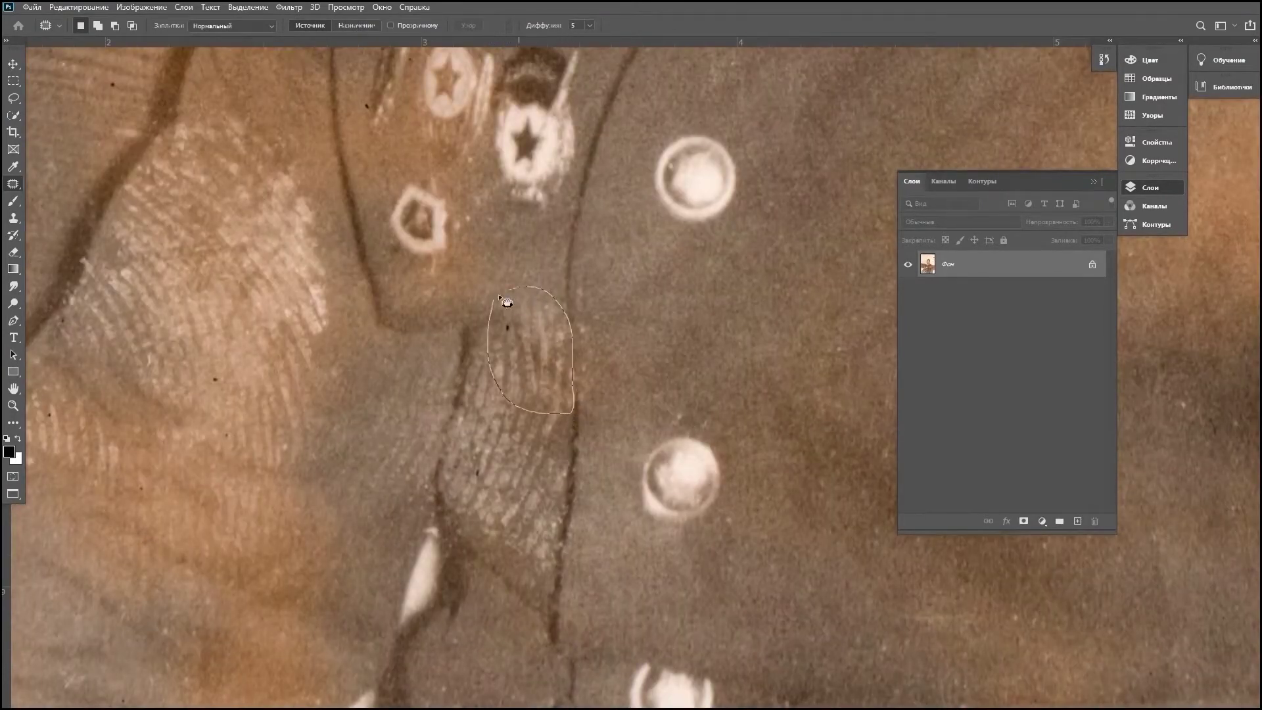
{"action": "left_click_drag", "start_coordinate": [507, 303], "coordinate": [618, 184]}
Step: Patch the rough texture near the pocket flap with smoother cloth, then deselect
{"action": "scroll", "coordinate": [543, 358], "scroll_direction": "down", "scroll_amount": 2}
{"action": "scroll", "coordinate": [516, 409], "scroll_direction": "up", "scroll_amount": 3}
{"action": "scroll", "coordinate": [515, 408], "scroll_direction": "right", "scroll_amount": 1}
{"action": "scroll", "coordinate": [501, 296], "scroll_direction": "down", "scroll_amount": 3}
{"action": "scroll", "coordinate": [502, 295], "scroll_direction": "left", "scroll_amount": 1}
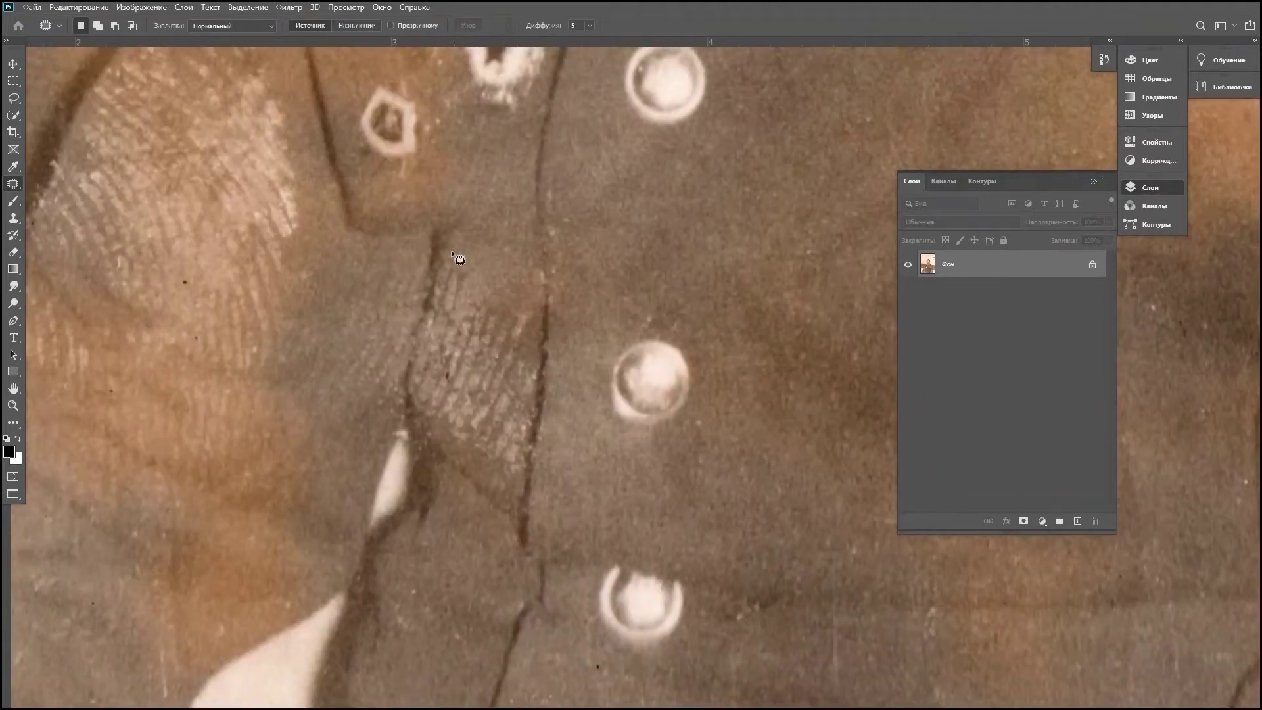
{"action": "left_click_drag", "start_coordinate": [545, 318], "coordinate": [451, 252]}
{"action": "left_click_drag", "start_coordinate": [487, 322], "coordinate": [659, 267]}
{"action": "scroll", "coordinate": [437, 256], "scroll_direction": "down", "scroll_amount": 2}
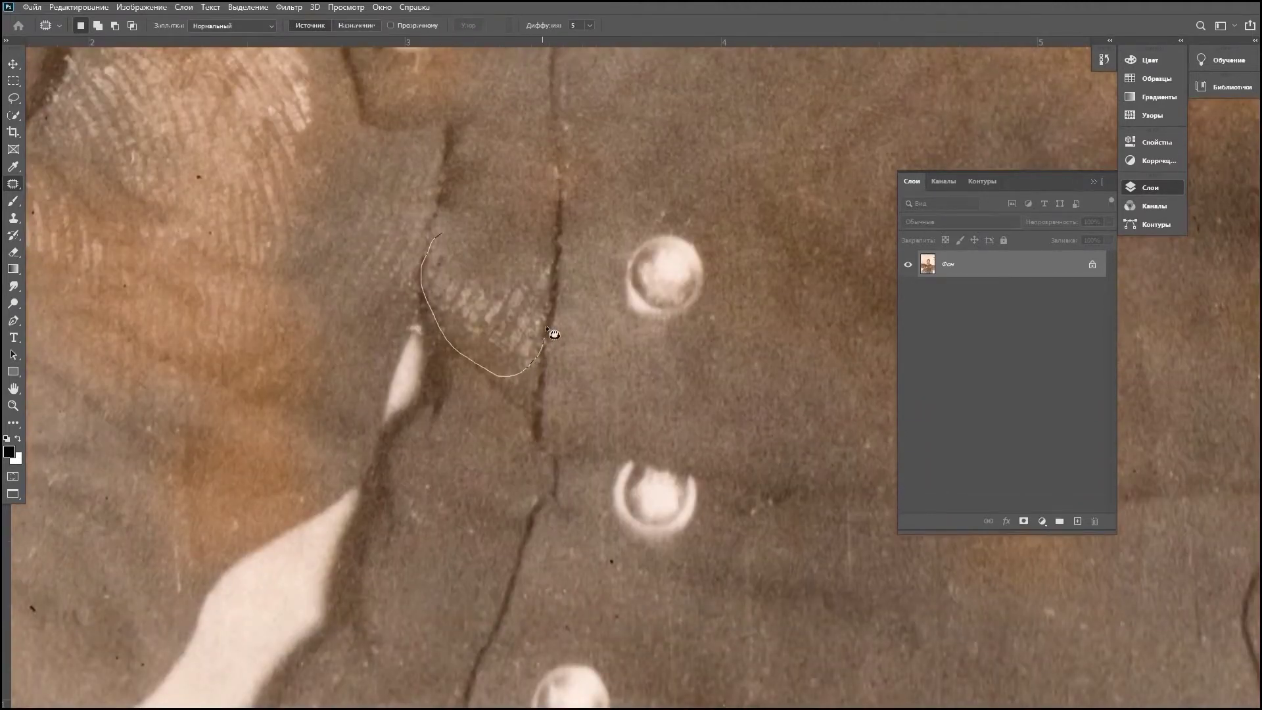
{"action": "key", "text": "ctrl+d"}
{"action": "scroll", "coordinate": [500, 246], "scroll_direction": "up", "scroll_amount": 2}
{"action": "scroll", "coordinate": [591, 293], "scroll_direction": "up", "scroll_amount": 3}
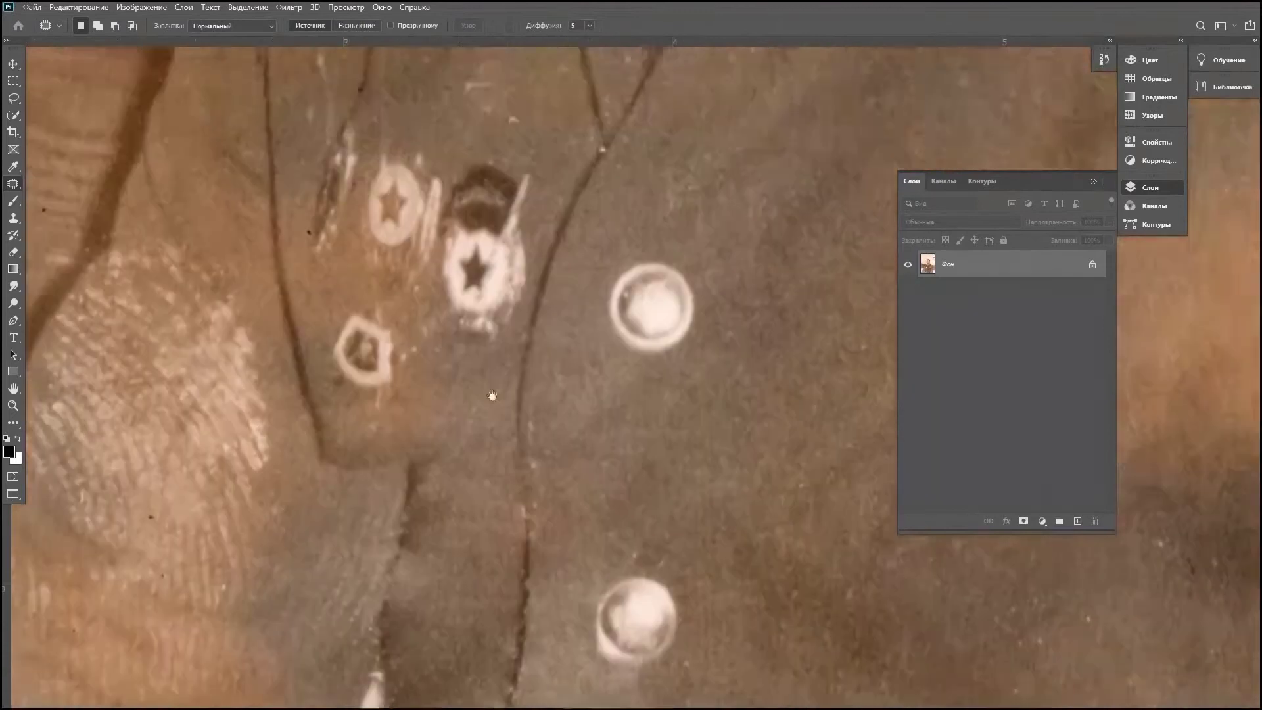
{"action": "scroll", "coordinate": [492, 394], "scroll_direction": "down", "scroll_amount": 3}
{"action": "scroll", "coordinate": [442, 361], "scroll_direction": "down", "scroll_amount": 5}
Step: Patch the fingerprint marks on the tunic sleeve with clean sleeve fabric
{"action": "scroll", "coordinate": [374, 451], "scroll_direction": "up", "scroll_amount": 2}
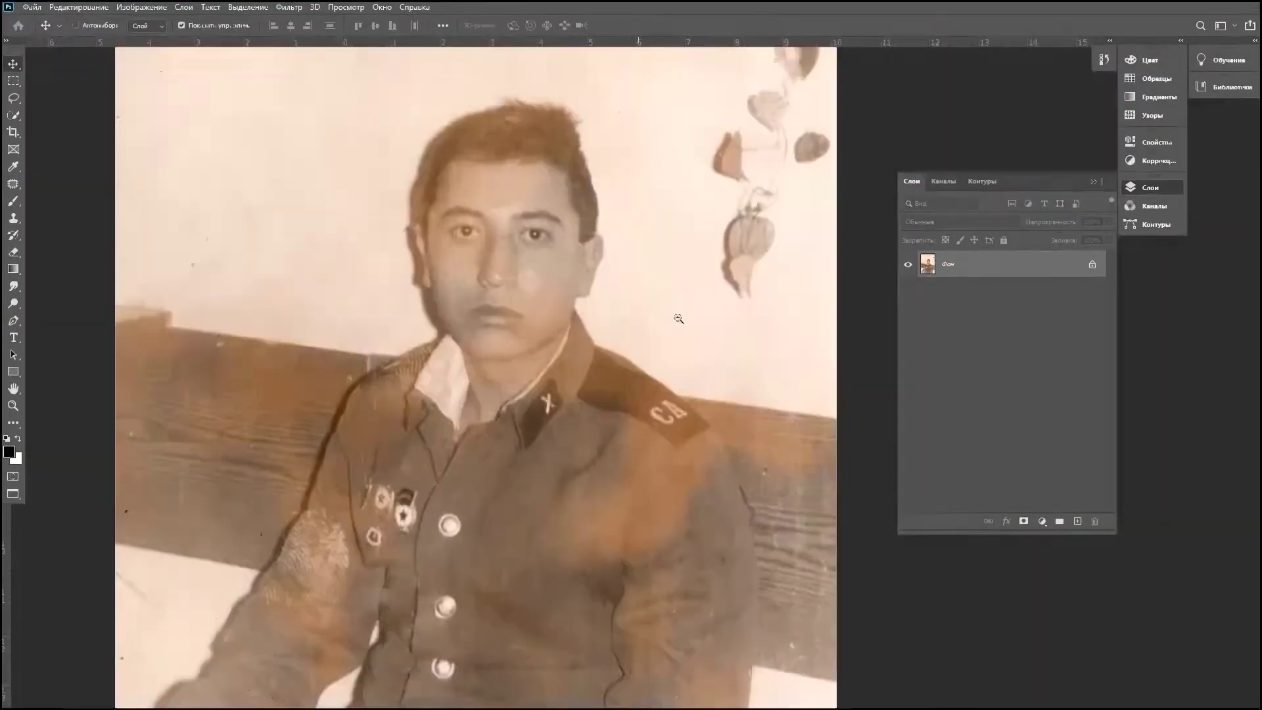
{"action": "scroll", "coordinate": [676, 411], "scroll_direction": "up", "scroll_amount": 2}
{"action": "scroll", "coordinate": [676, 411], "scroll_direction": "up", "scroll_amount": 5}
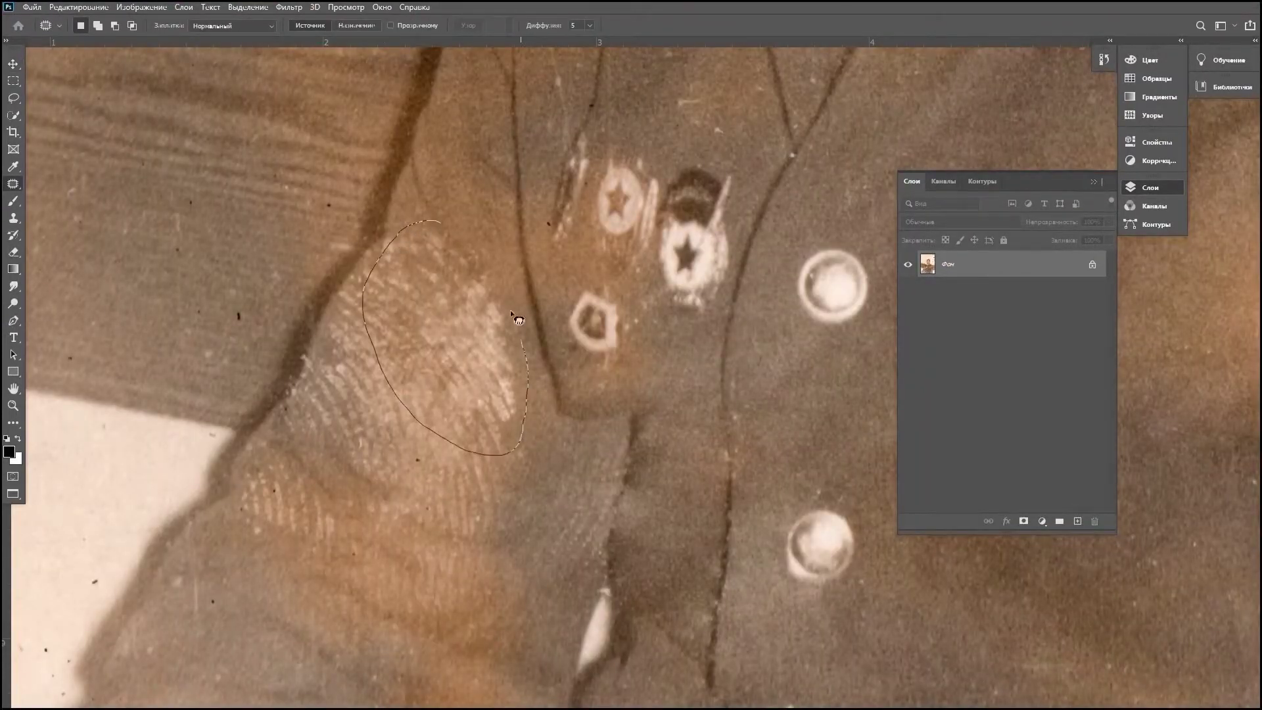
{"action": "scroll", "coordinate": [517, 319], "scroll_direction": "down", "scroll_amount": 5}
{"action": "scroll", "coordinate": [478, 376], "scroll_direction": "up", "scroll_amount": 5}
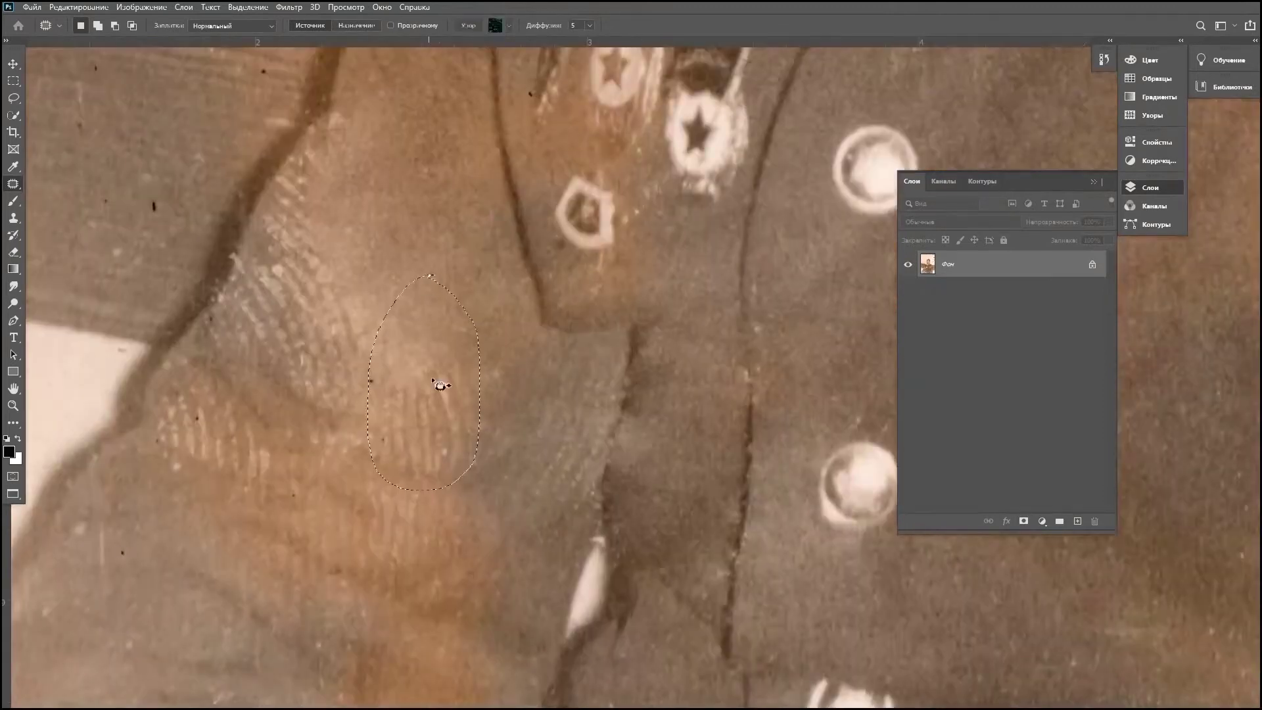
{"action": "left_click_drag", "start_coordinate": [440, 385], "coordinate": [490, 323]}
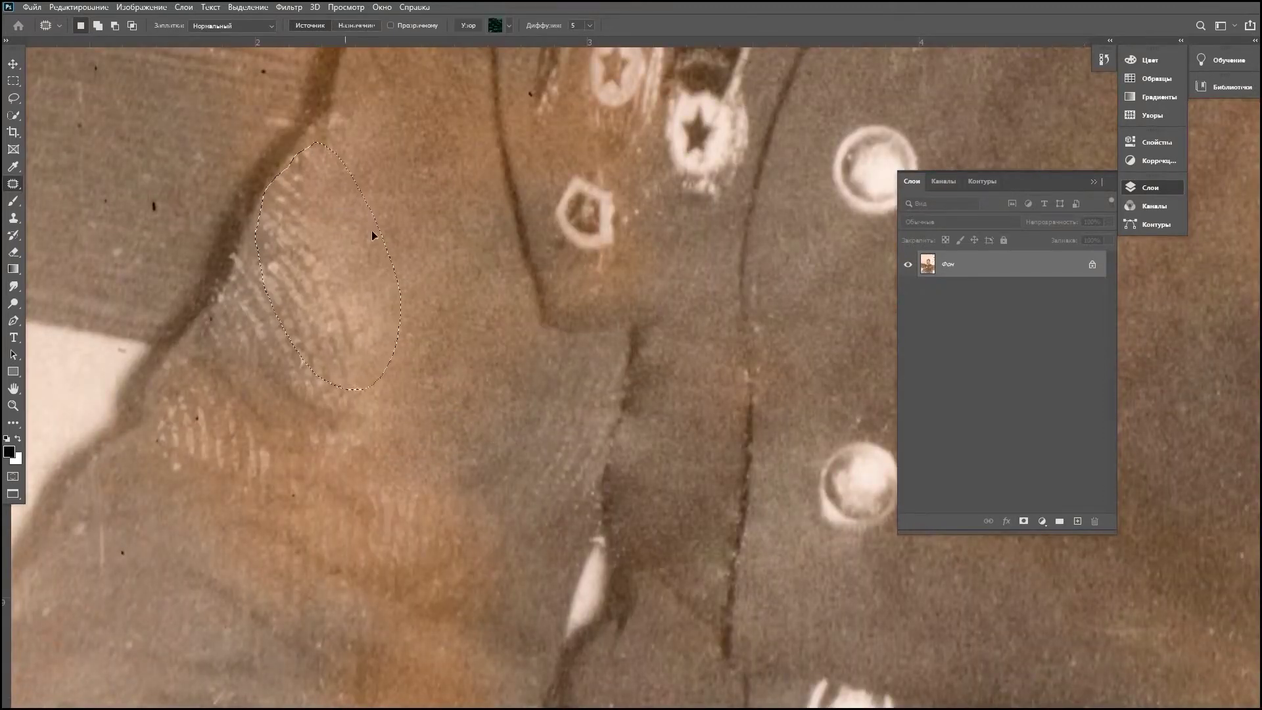
{"action": "left_click_drag", "start_coordinate": [271, 208], "coordinate": [363, 226]}
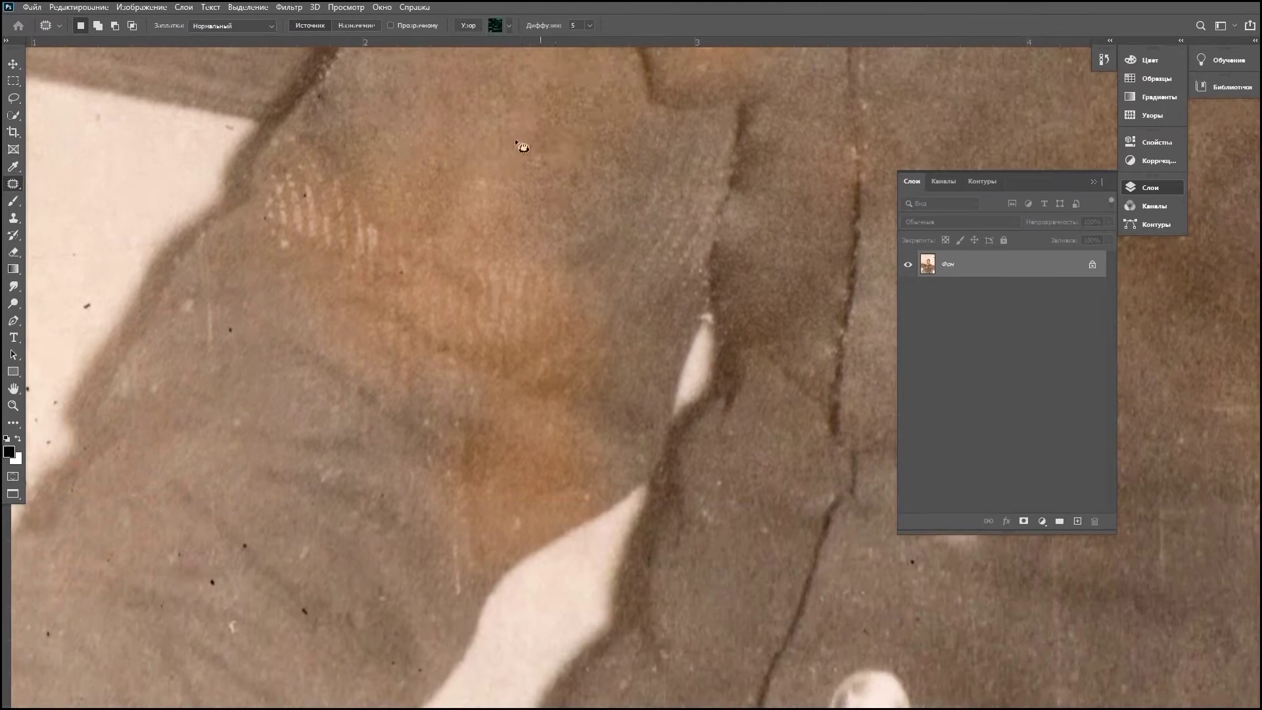
{"action": "left_click_drag", "start_coordinate": [289, 490], "coordinate": [437, 440]}
Step: Patch the large blotch on the jacket front with nearby clean fabric
{"action": "scroll", "coordinate": [438, 440], "scroll_direction": "down", "scroll_amount": 5}
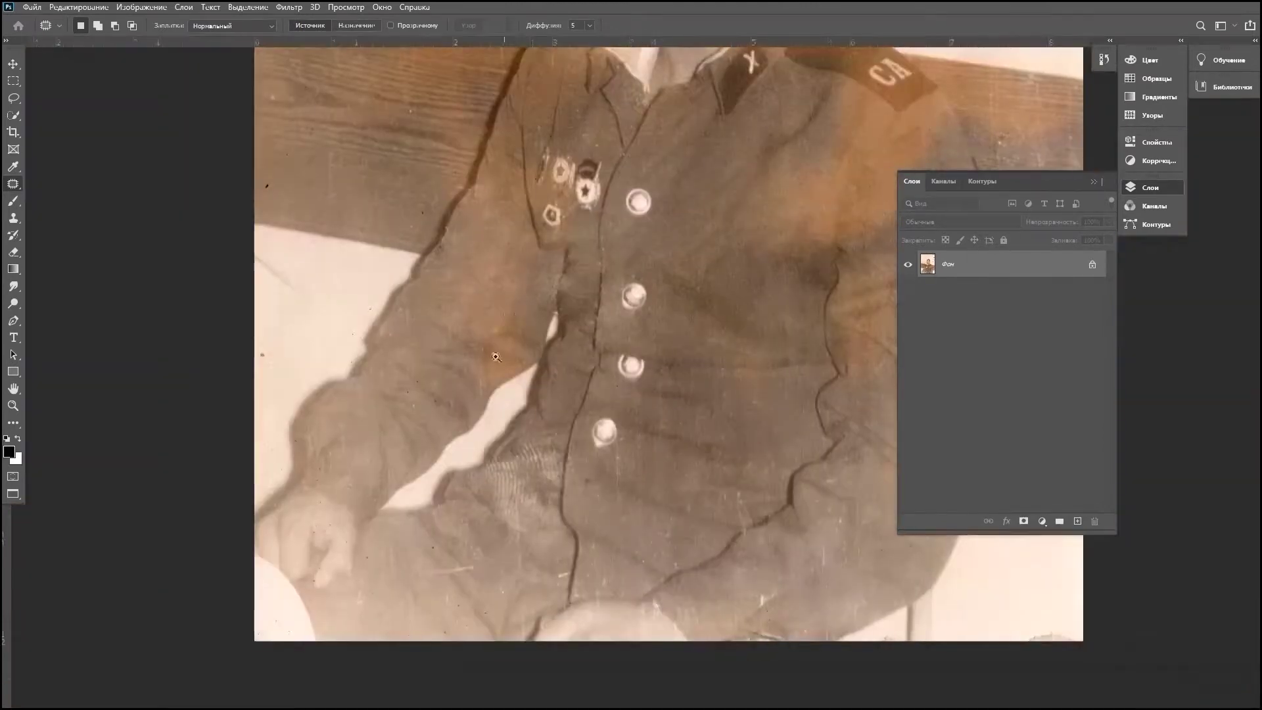
{"action": "scroll", "coordinate": [486, 539], "scroll_direction": "up", "scroll_amount": 6}
{"action": "mouse_move", "coordinate": [516, 277]}
{"action": "left_mouse_down"}
{"action": "mouse_move", "coordinate": [565, 219]}
{"action": "mouse_move", "coordinate": [436, 380]}
{"action": "mouse_move", "coordinate": [406, 446]}
{"action": "left_mouse_up"}
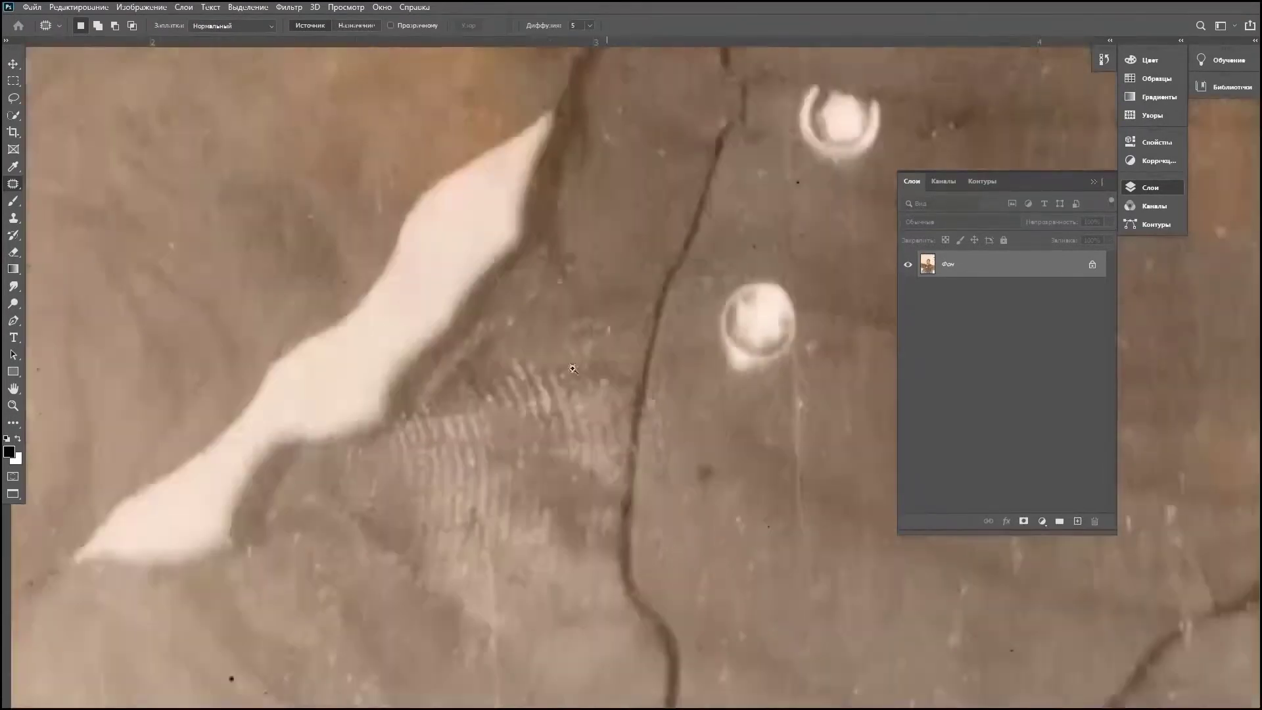
{"action": "left_click_drag", "start_coordinate": [511, 221], "coordinate": [783, 363]}
{"action": "left_click_drag", "start_coordinate": [736, 289], "coordinate": [732, 296]}
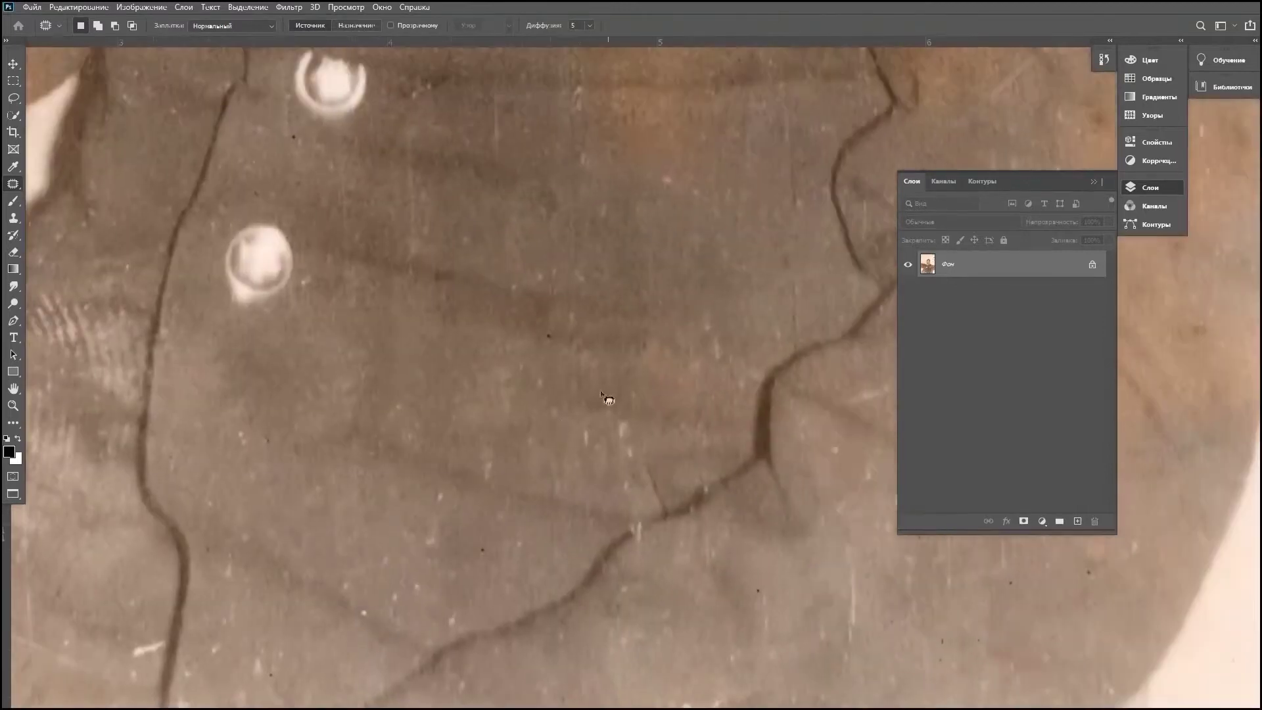
{"action": "left_click_drag", "start_coordinate": [778, 358], "coordinate": [497, 519]}
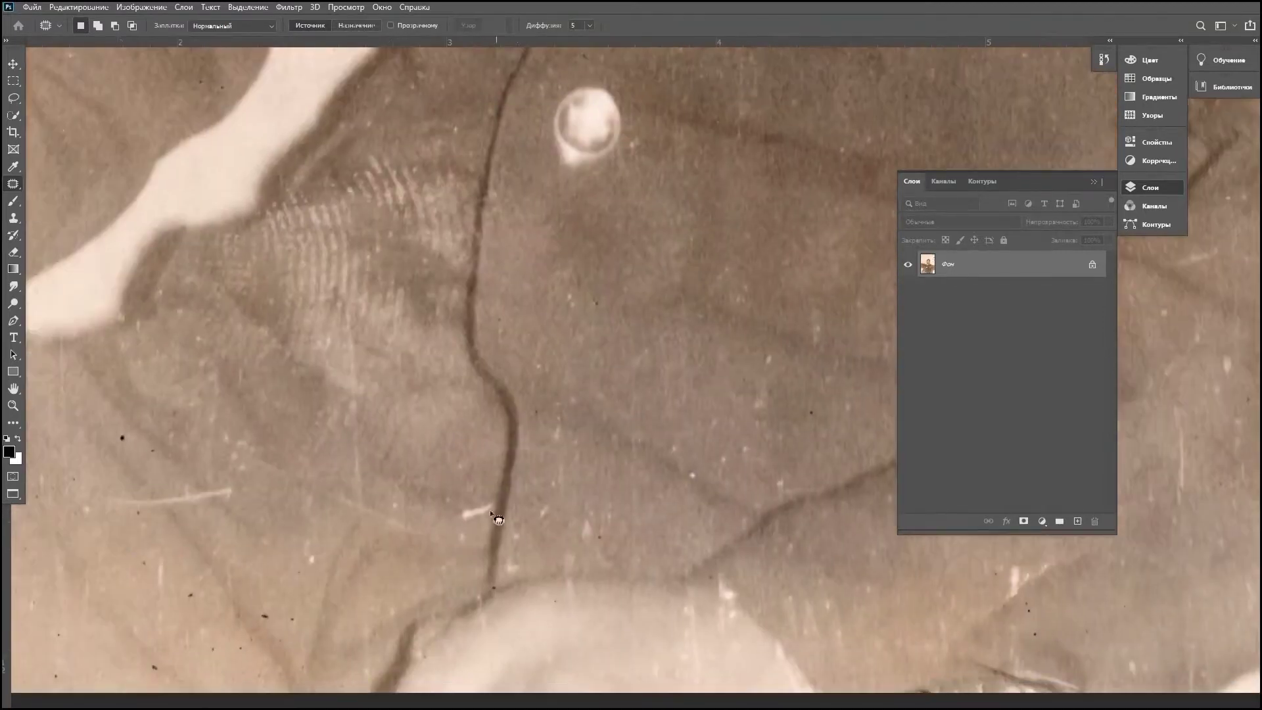
{"action": "scroll", "coordinate": [668, 318], "scroll_direction": "down", "scroll_amount": 1}
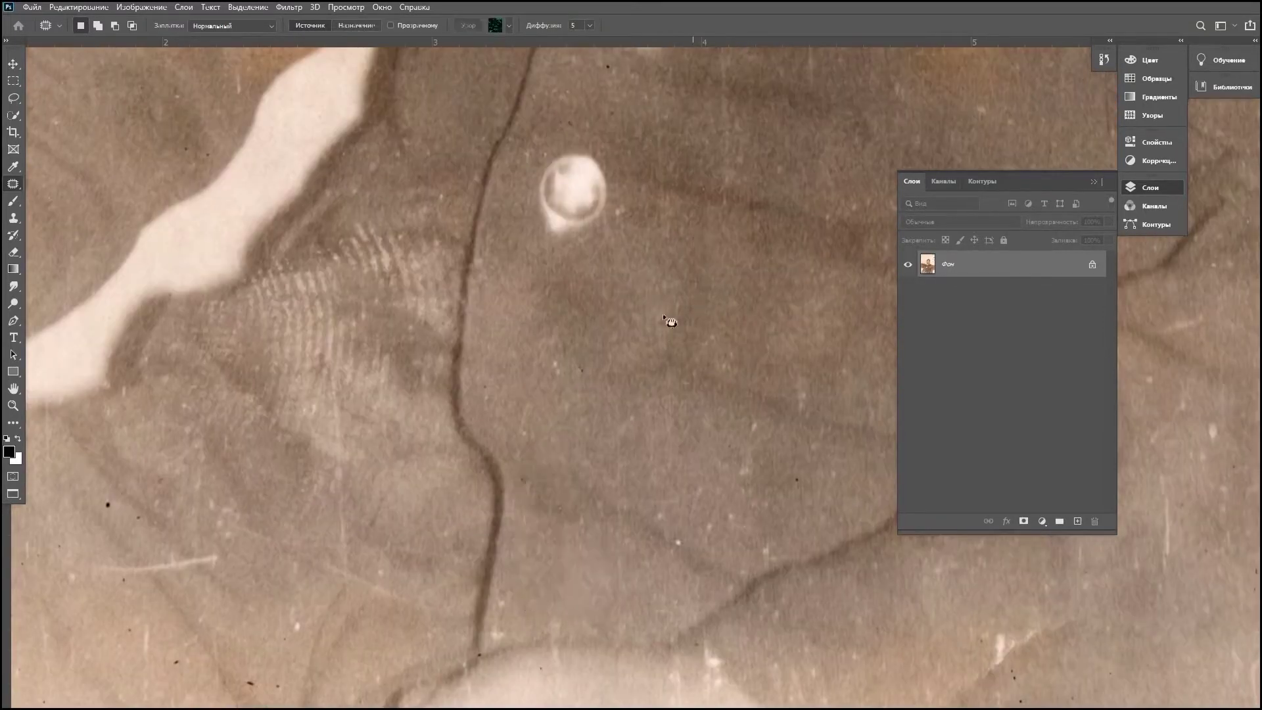
{"action": "scroll", "coordinate": [581, 468], "scroll_direction": "up", "scroll_amount": 1}
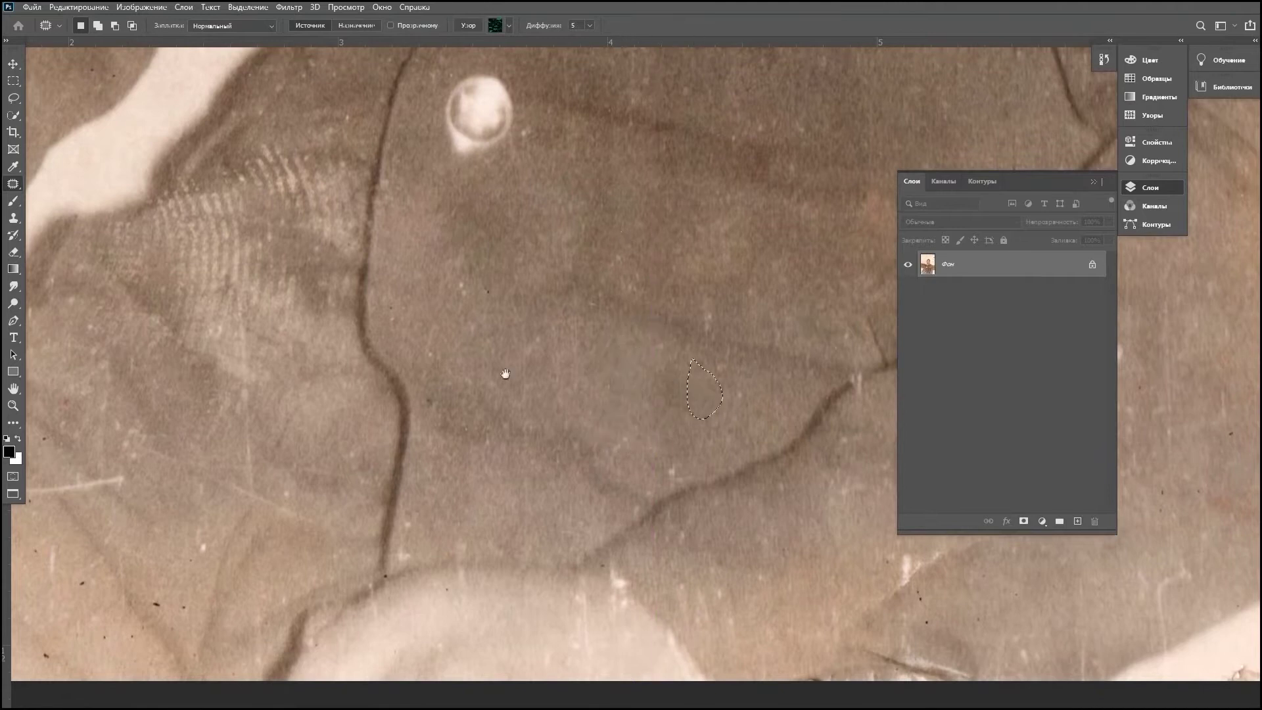
Step: Patch the small blotches, sleeve-seam fingerprint and remaining smudges on the jacket
{"action": "left_click_drag", "start_coordinate": [504, 373], "coordinate": [594, 436]}
{"action": "left_click_drag", "start_coordinate": [558, 263], "coordinate": [505, 320]}
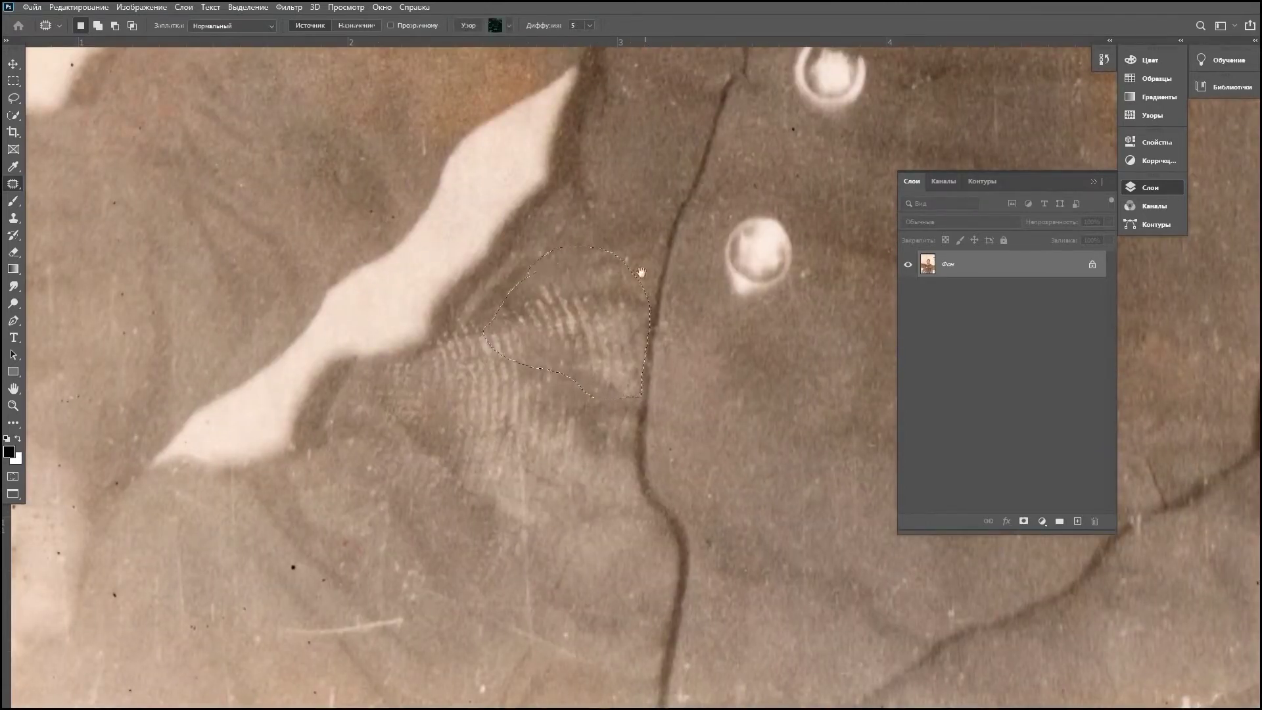
{"action": "left_click_drag", "start_coordinate": [641, 272], "coordinate": [478, 303]}
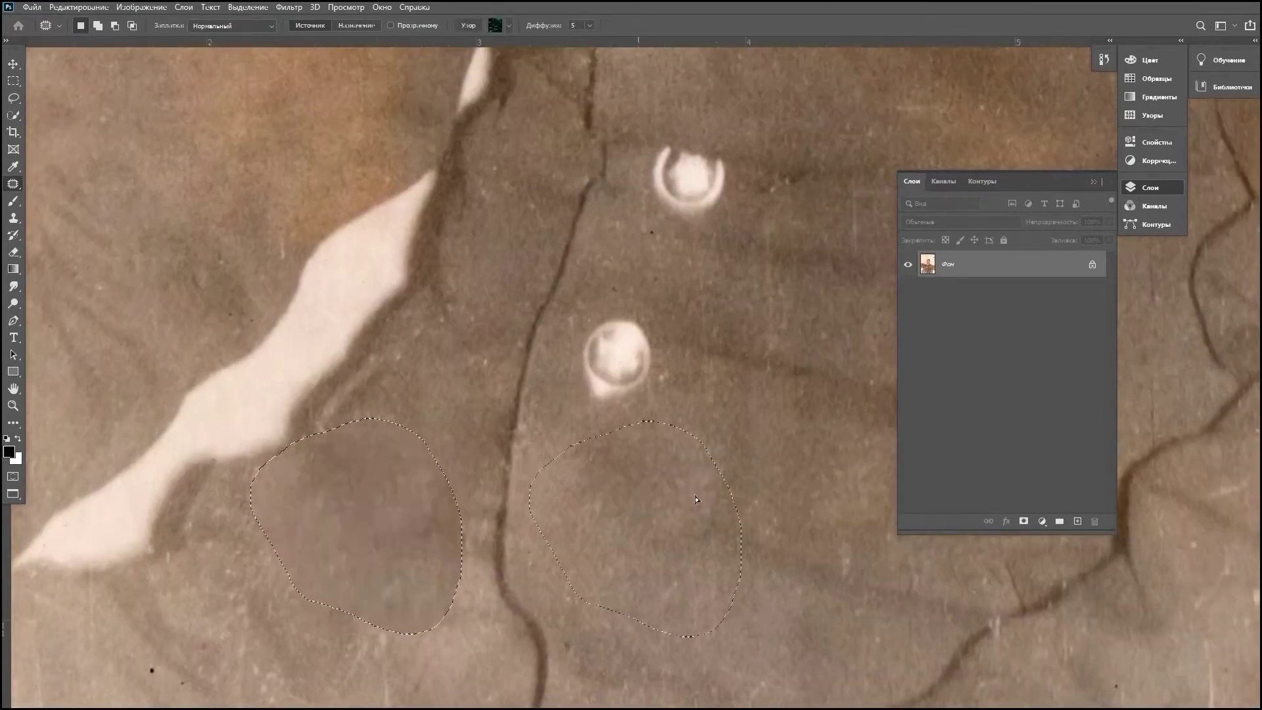
{"action": "left_click_drag", "start_coordinate": [632, 365], "coordinate": [516, 359]}
{"action": "left_click_drag", "start_coordinate": [574, 325], "coordinate": [531, 358]}
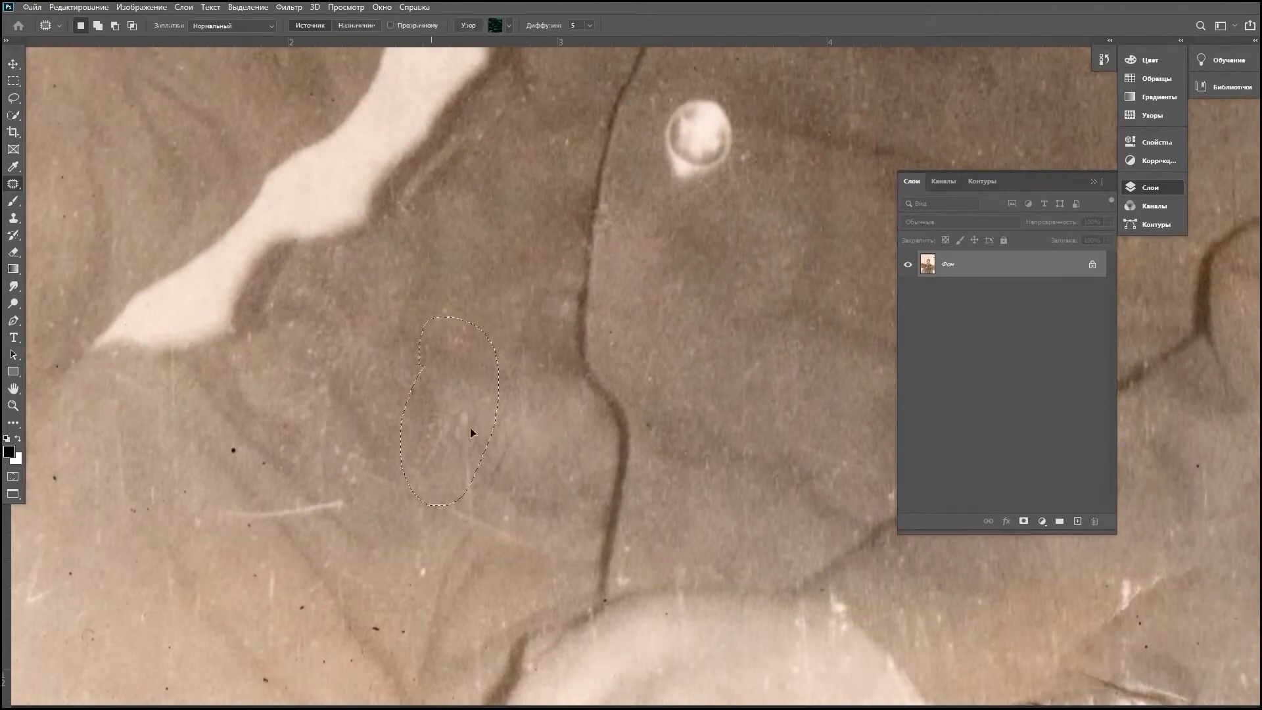
{"action": "left_click_drag", "start_coordinate": [471, 433], "coordinate": [465, 456]}
{"action": "left_click_drag", "start_coordinate": [381, 480], "coordinate": [433, 435]}
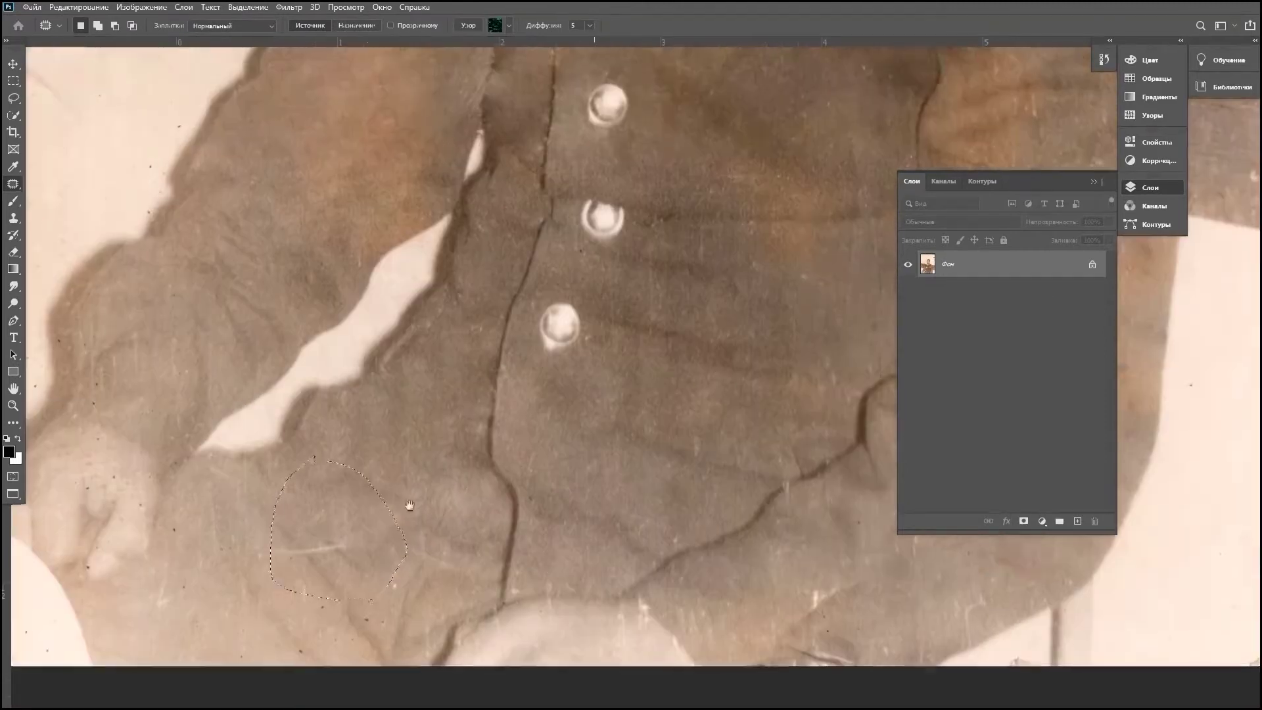
{"action": "left_click_drag", "start_coordinate": [625, 511], "coordinate": [738, 304]}
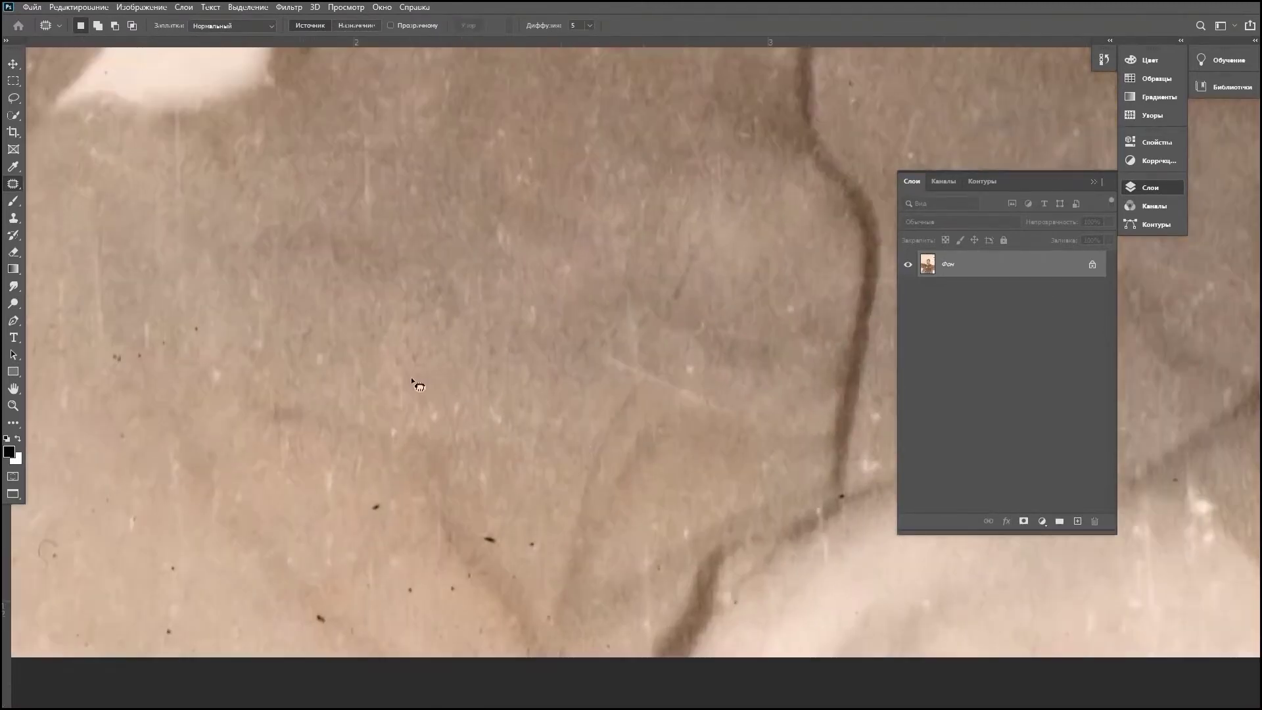
Step: Patch the mark on the lower jacket and the stains on the sleeve
{"action": "left_click_drag", "start_coordinate": [396, 392], "coordinate": [512, 399]}
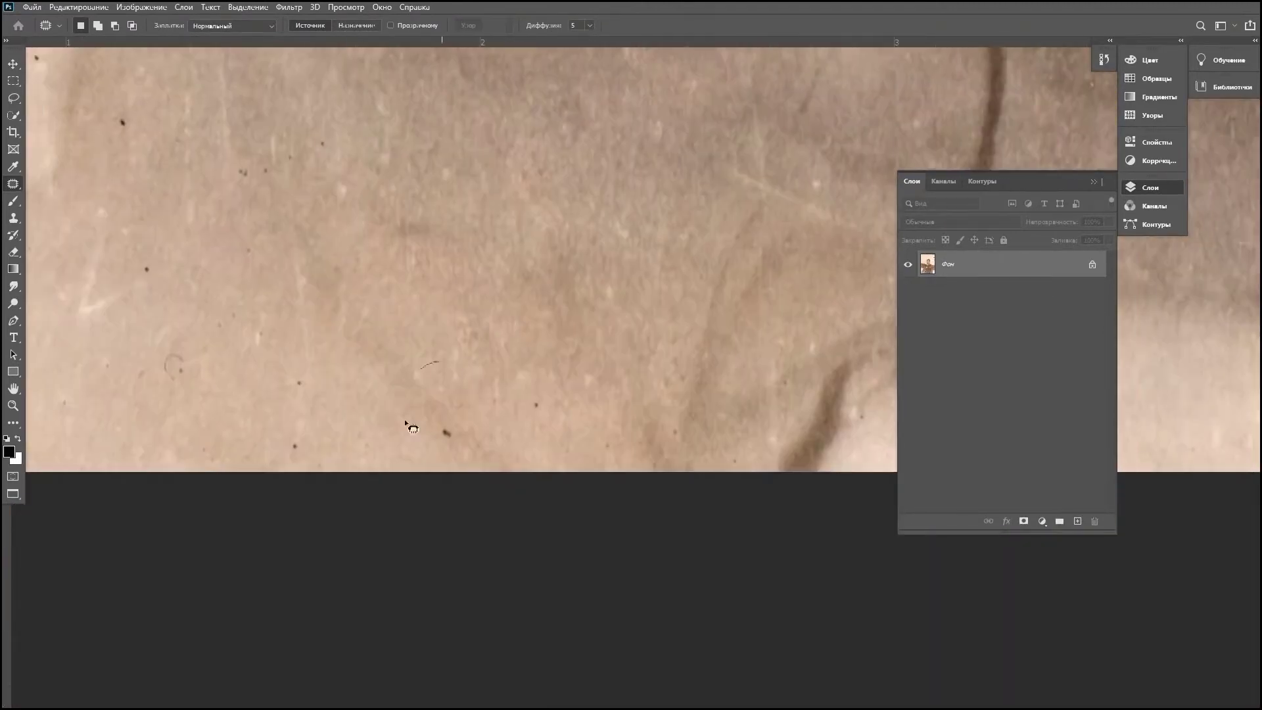
{"action": "left_click_drag", "start_coordinate": [454, 362], "coordinate": [521, 486]}
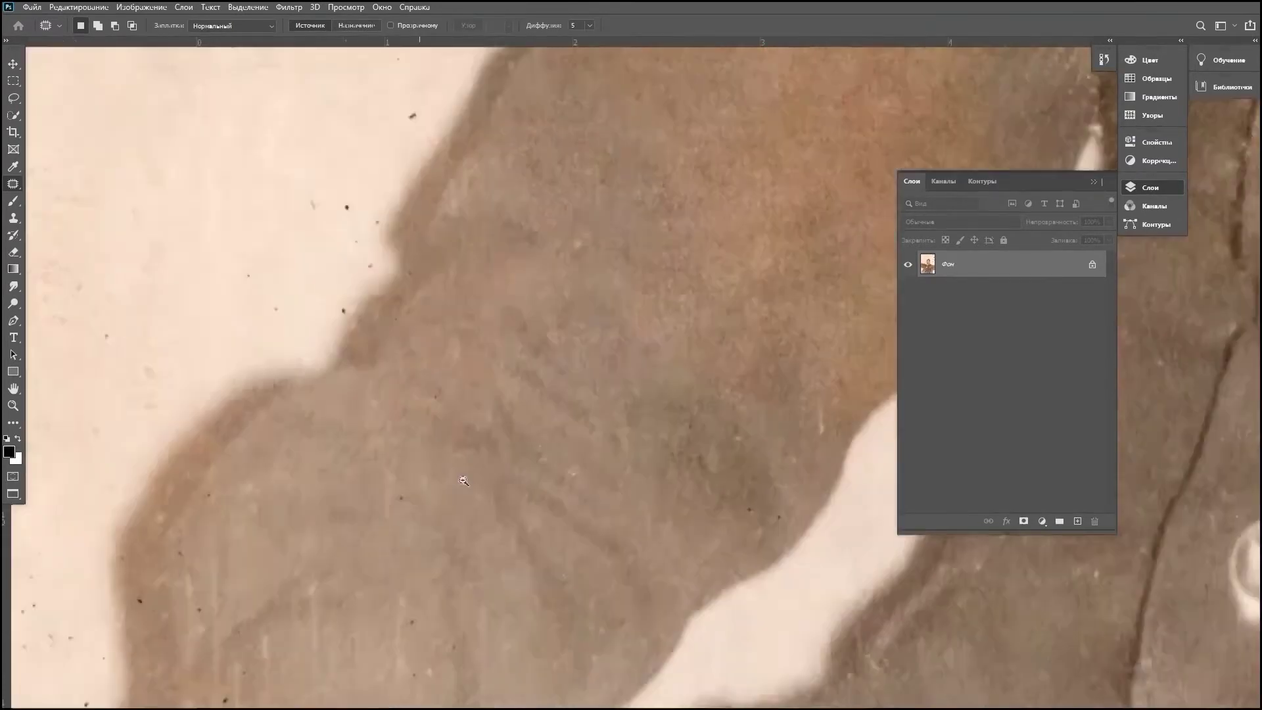
{"action": "left_click_drag", "start_coordinate": [423, 416], "coordinate": [421, 236]}
{"action": "left_click_drag", "start_coordinate": [460, 316], "coordinate": [294, 571]}
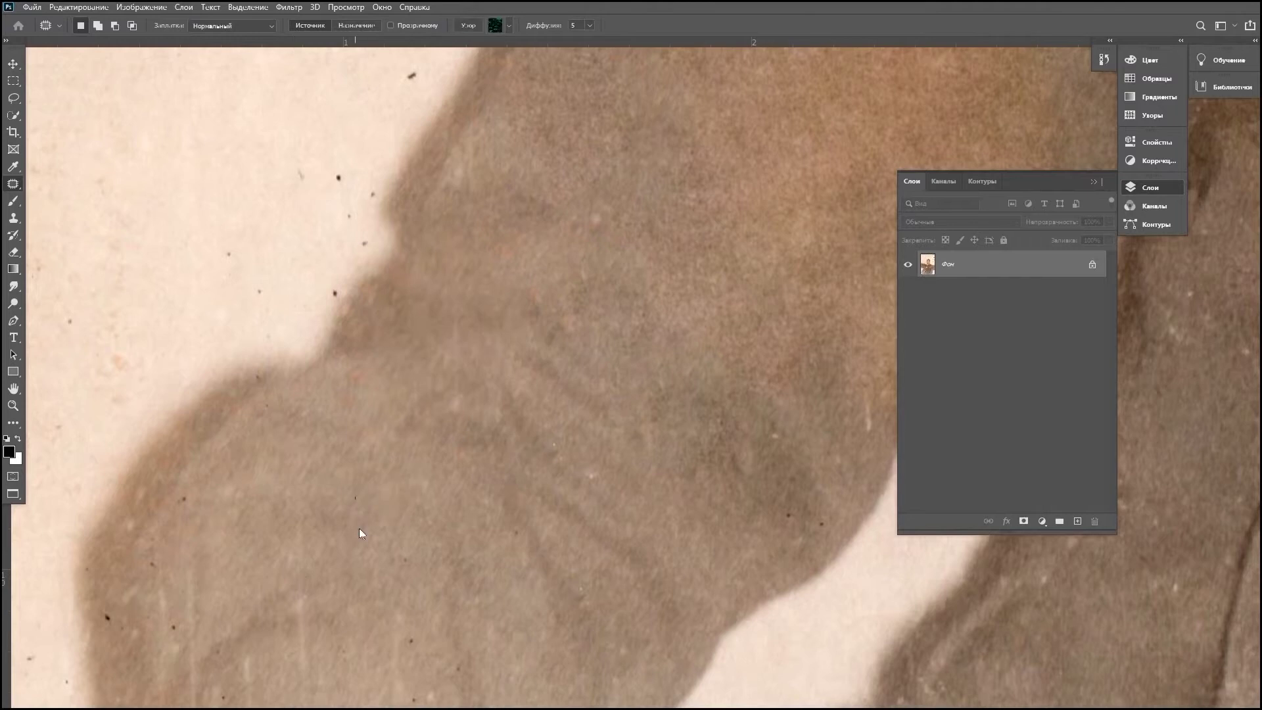
Step: Patch the shoulder specks and select dark marks near the hand, sleeve edge and bench
{"action": "left_click_drag", "start_coordinate": [395, 201], "coordinate": [415, 199]}
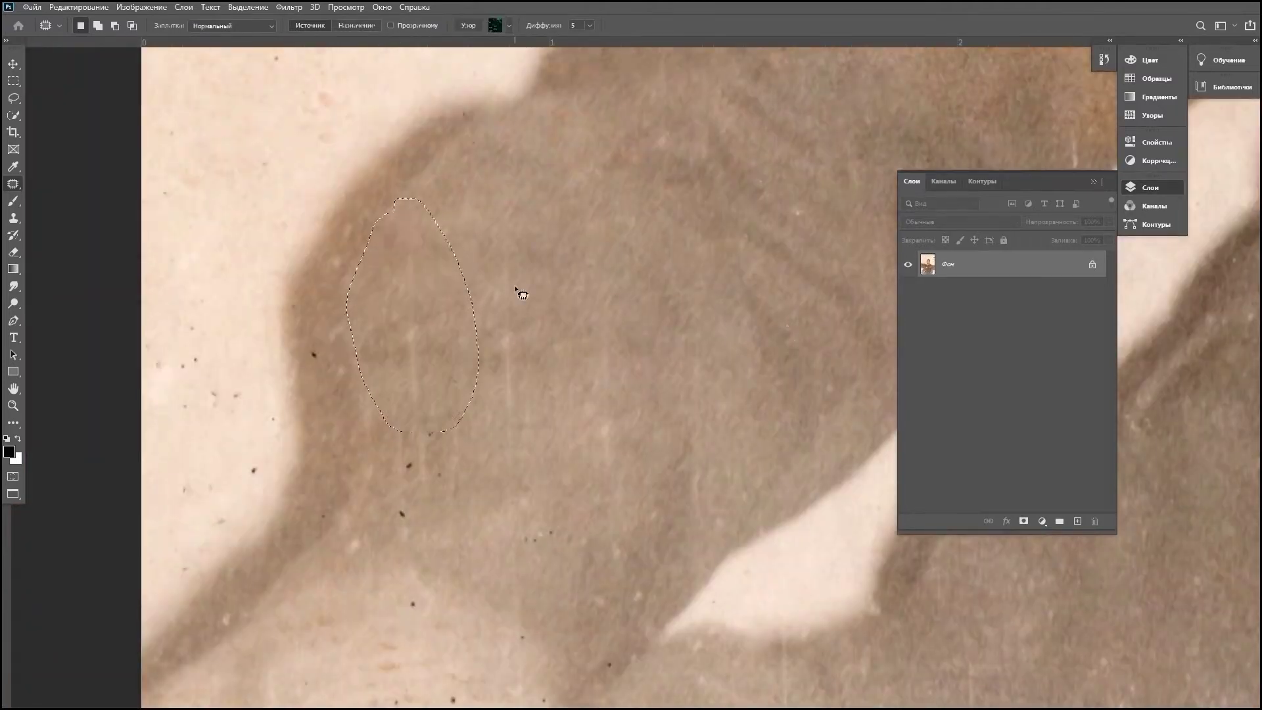
{"action": "left_click_drag", "start_coordinate": [438, 434], "coordinate": [460, 366]}
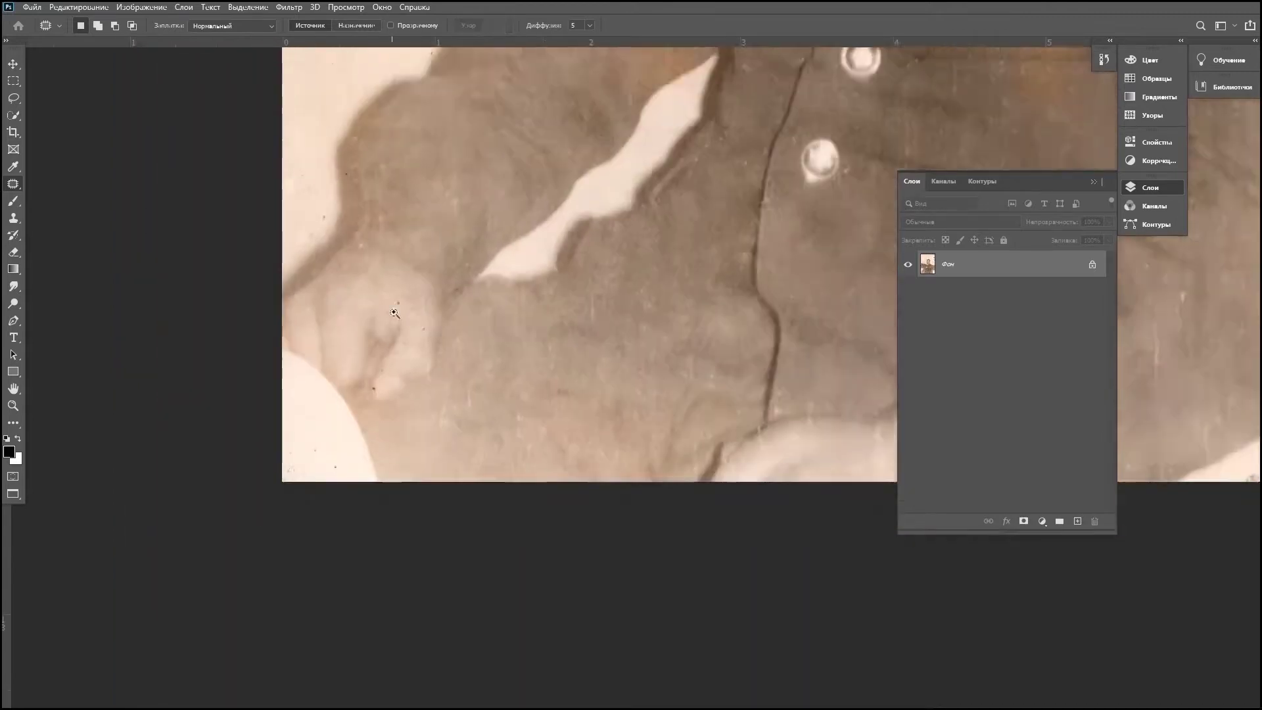
{"action": "left_click_drag", "start_coordinate": [408, 268], "coordinate": [376, 337]}
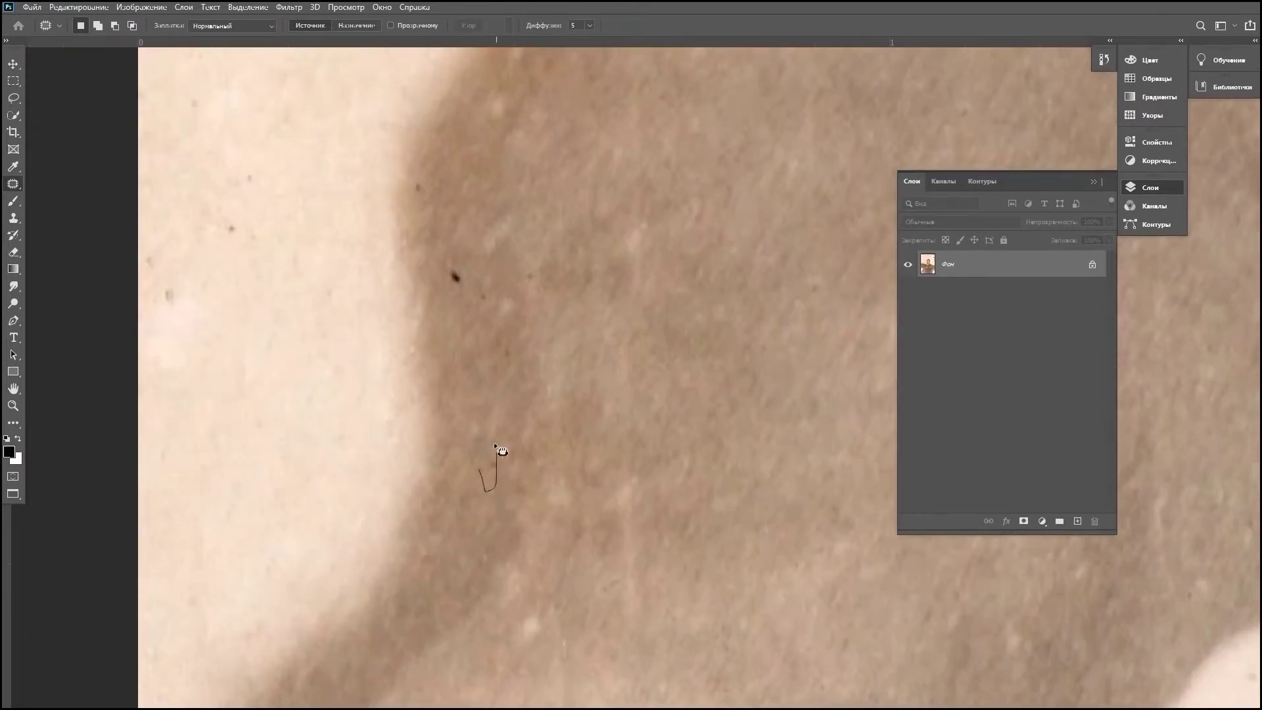
{"action": "left_click_drag", "start_coordinate": [240, 289], "coordinate": [245, 279]}
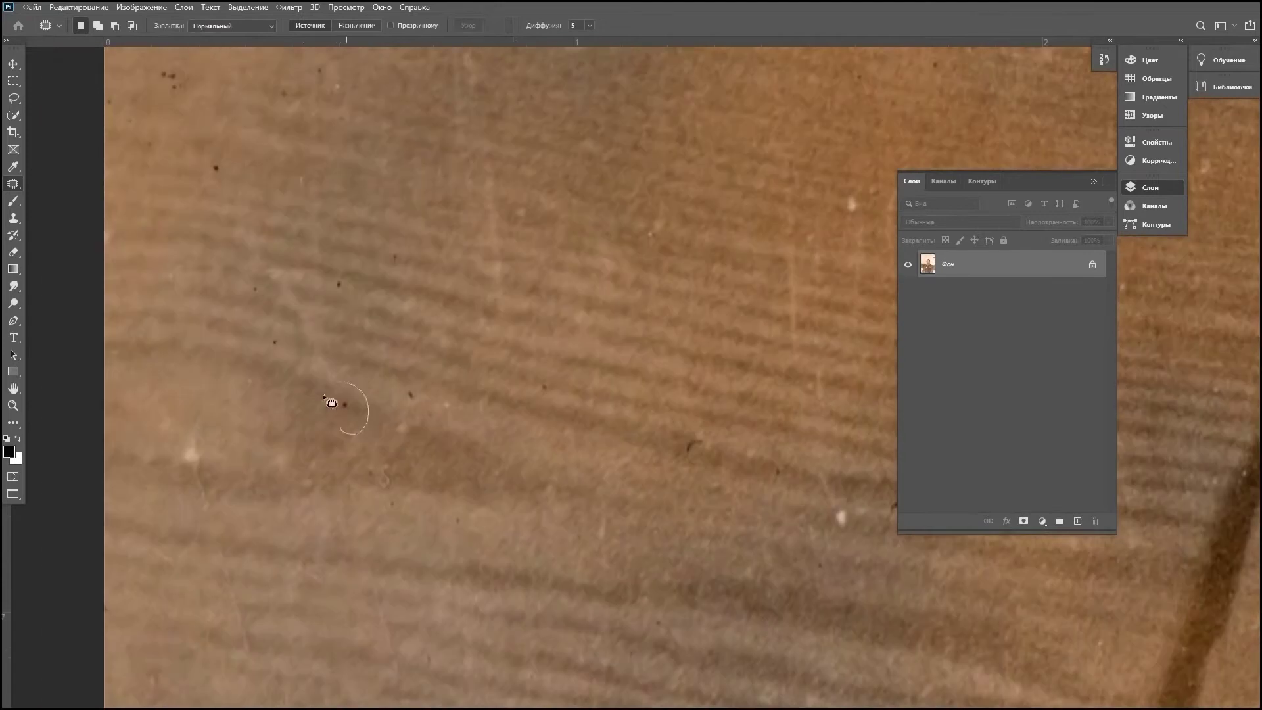
{"action": "left_click_drag", "start_coordinate": [333, 264], "coordinate": [330, 287]}
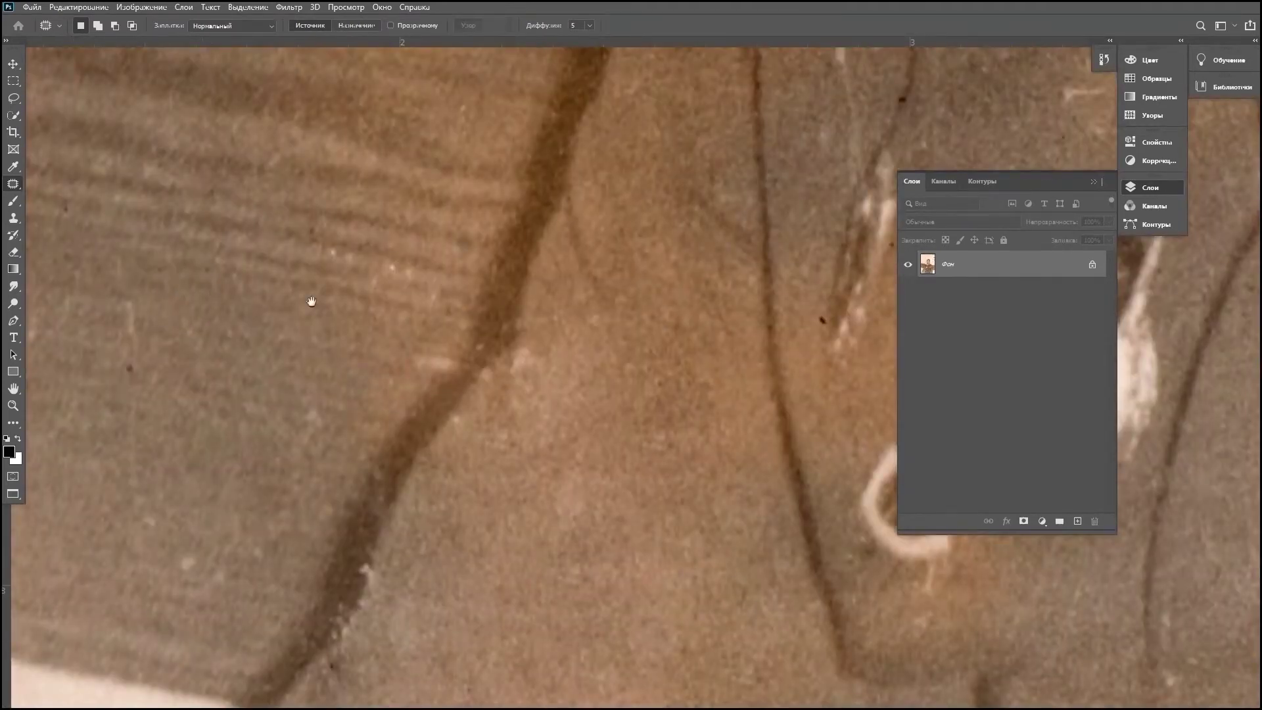
Step: Patch the bench speck, left-edge stain and pale scratch with clean bench texture
{"action": "scroll", "coordinate": [312, 302], "scroll_direction": "down", "scroll_amount": 2}
{"action": "scroll", "coordinate": [427, 318], "scroll_direction": "down", "scroll_amount": 2}
{"action": "scroll", "coordinate": [591, 318], "scroll_direction": "down", "scroll_amount": 2}
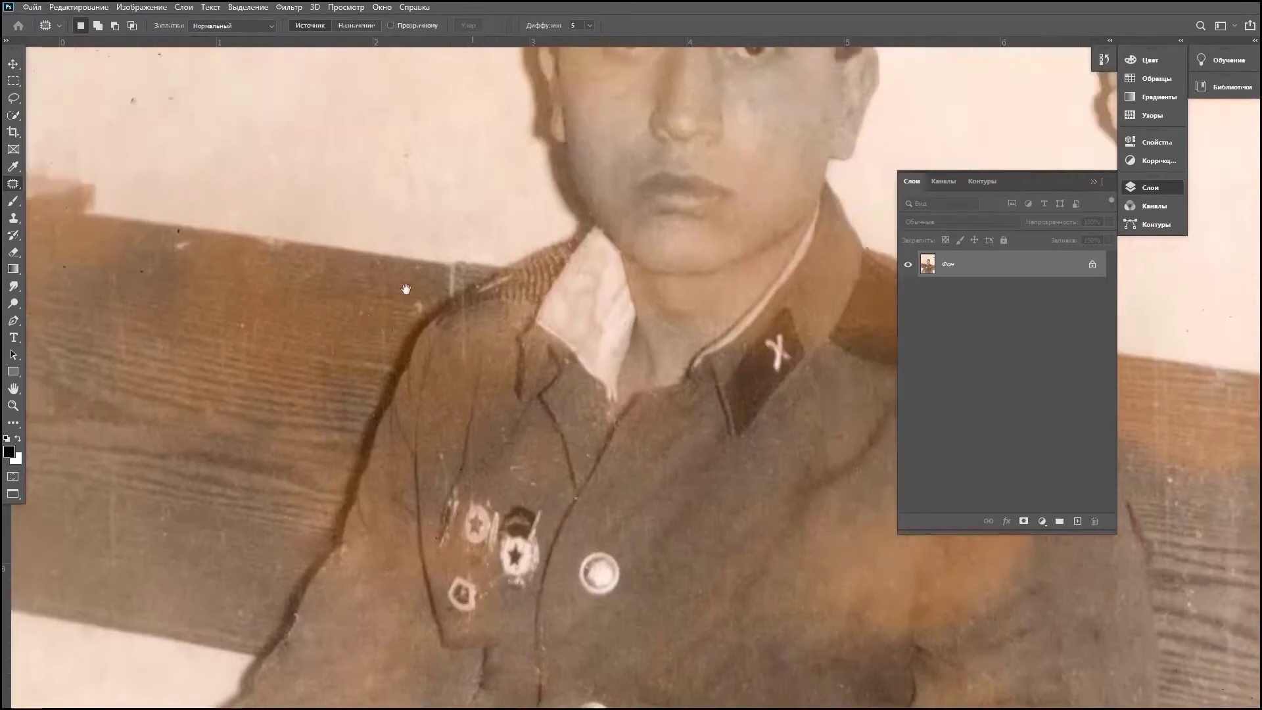
{"action": "scroll", "coordinate": [406, 289], "scroll_direction": "up", "scroll_amount": 2}
{"action": "scroll", "coordinate": [406, 290], "scroll_direction": "up", "scroll_amount": 2}
{"action": "left_click_drag", "start_coordinate": [401, 242], "coordinate": [460, 306]}
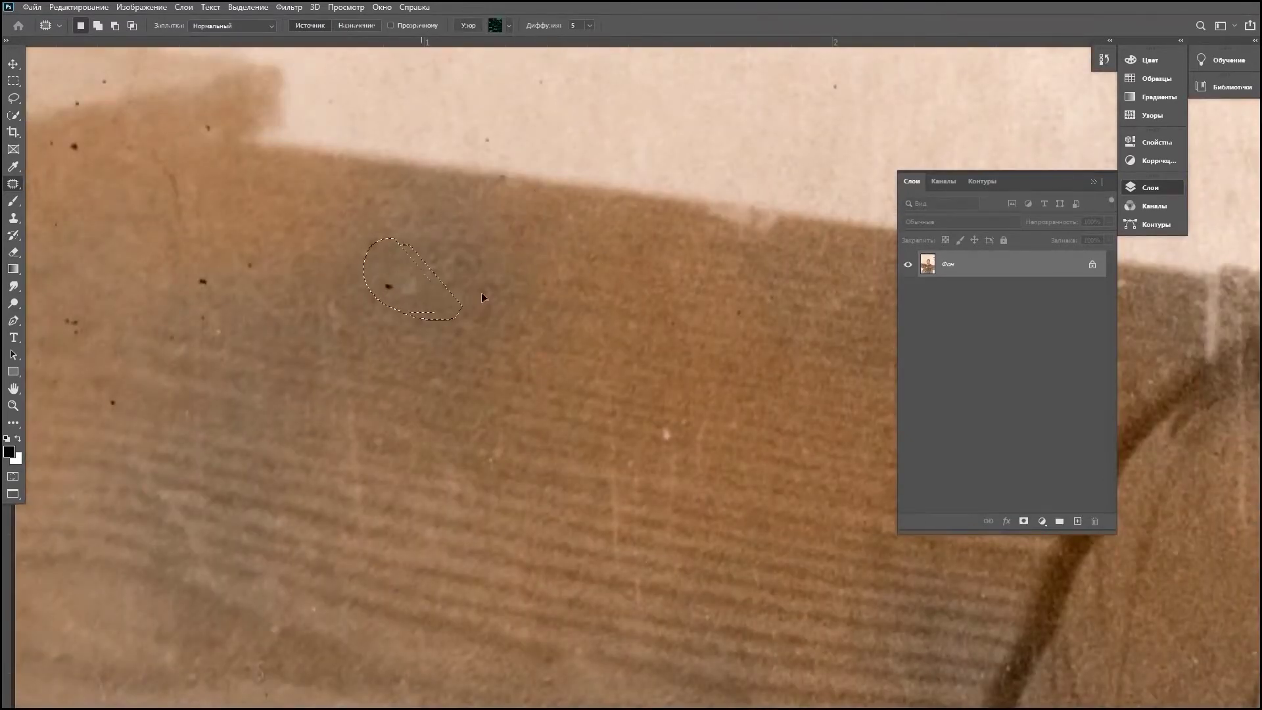
{"action": "scroll", "coordinate": [483, 298], "scroll_direction": "left", "scroll_amount": 5}
{"action": "scroll", "coordinate": [414, 290], "scroll_direction": "up", "scroll_amount": 3}
{"action": "left_click_drag", "start_coordinate": [380, 338], "coordinate": [372, 347]}
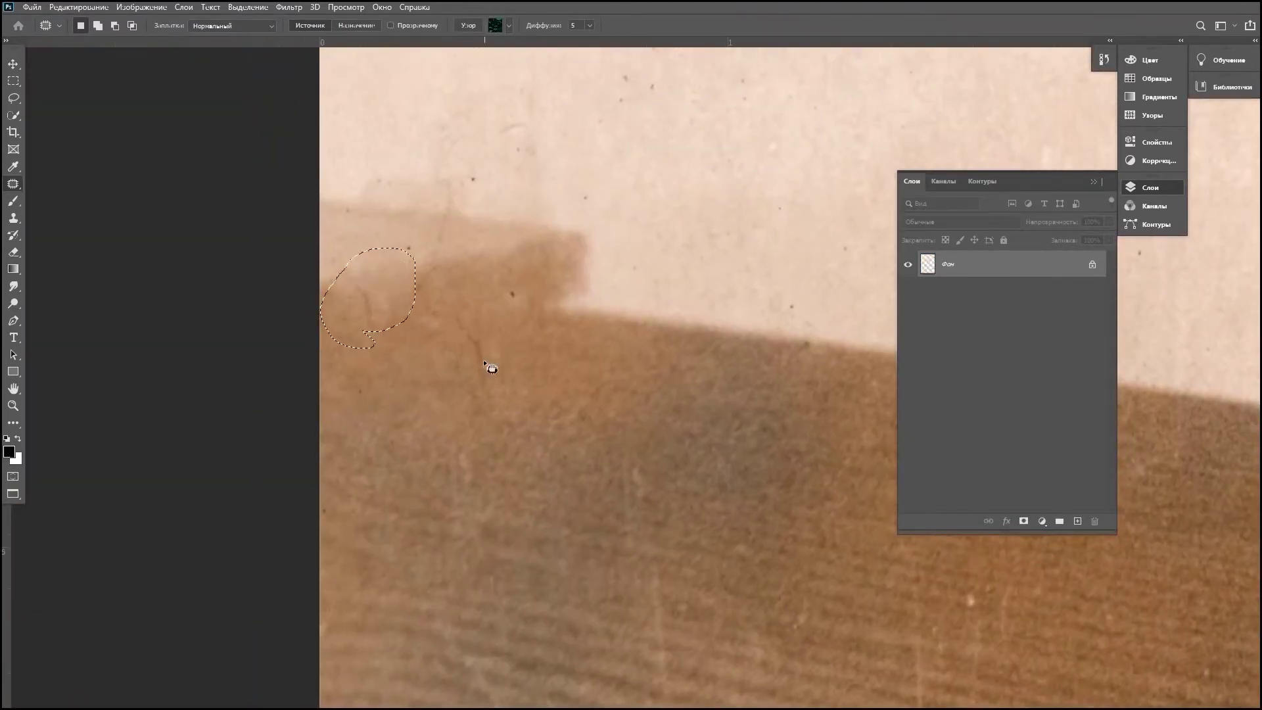
{"action": "scroll", "coordinate": [516, 283], "scroll_direction": "right", "scroll_amount": 5}
{"action": "scroll", "coordinate": [516, 283], "scroll_direction": "down", "scroll_amount": 2}
{"action": "scroll", "coordinate": [592, 315], "scroll_direction": "up", "scroll_amount": 3}
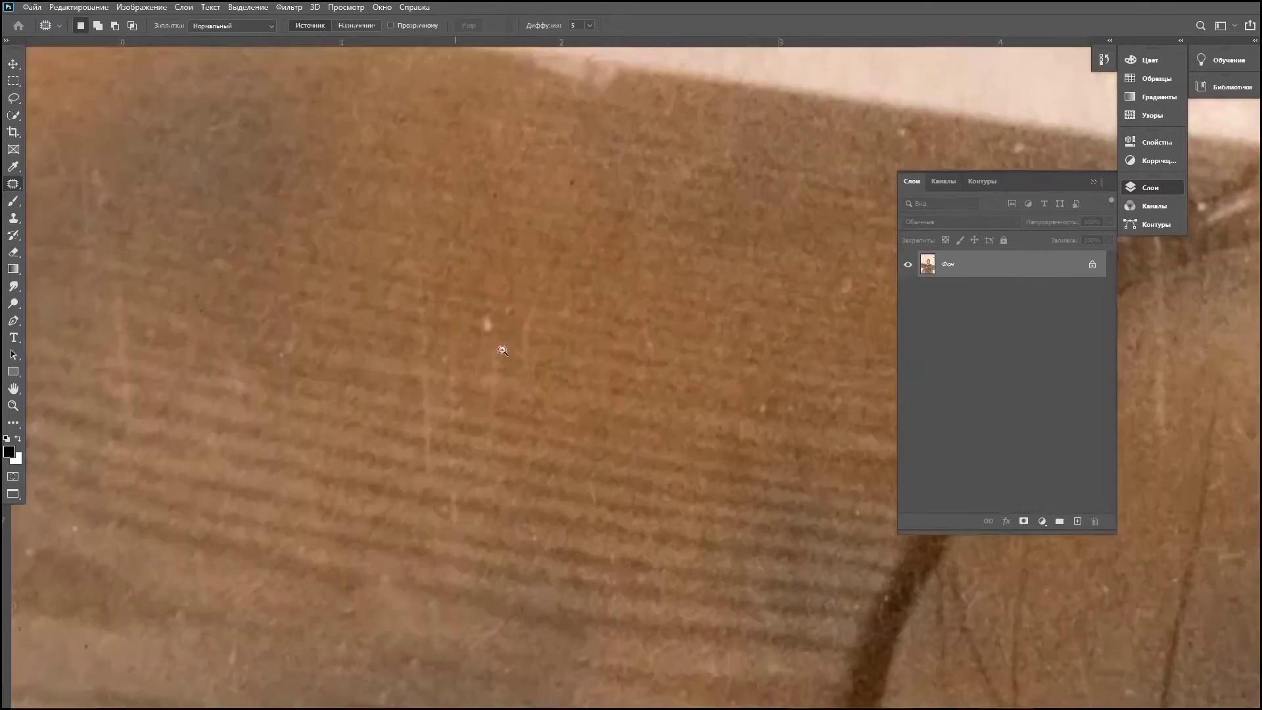
{"action": "scroll", "coordinate": [628, 335], "scroll_direction": "right", "scroll_amount": 5}
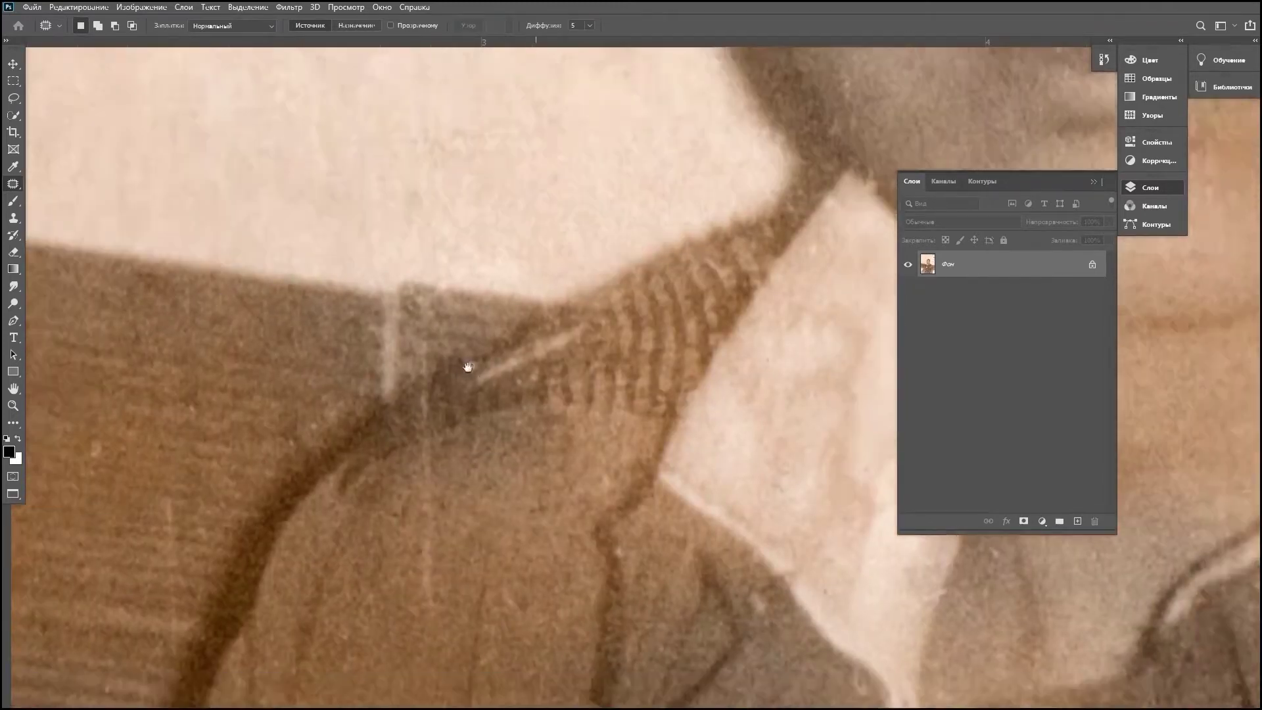
{"action": "scroll", "coordinate": [501, 254], "scroll_direction": "up", "scroll_amount": 2}
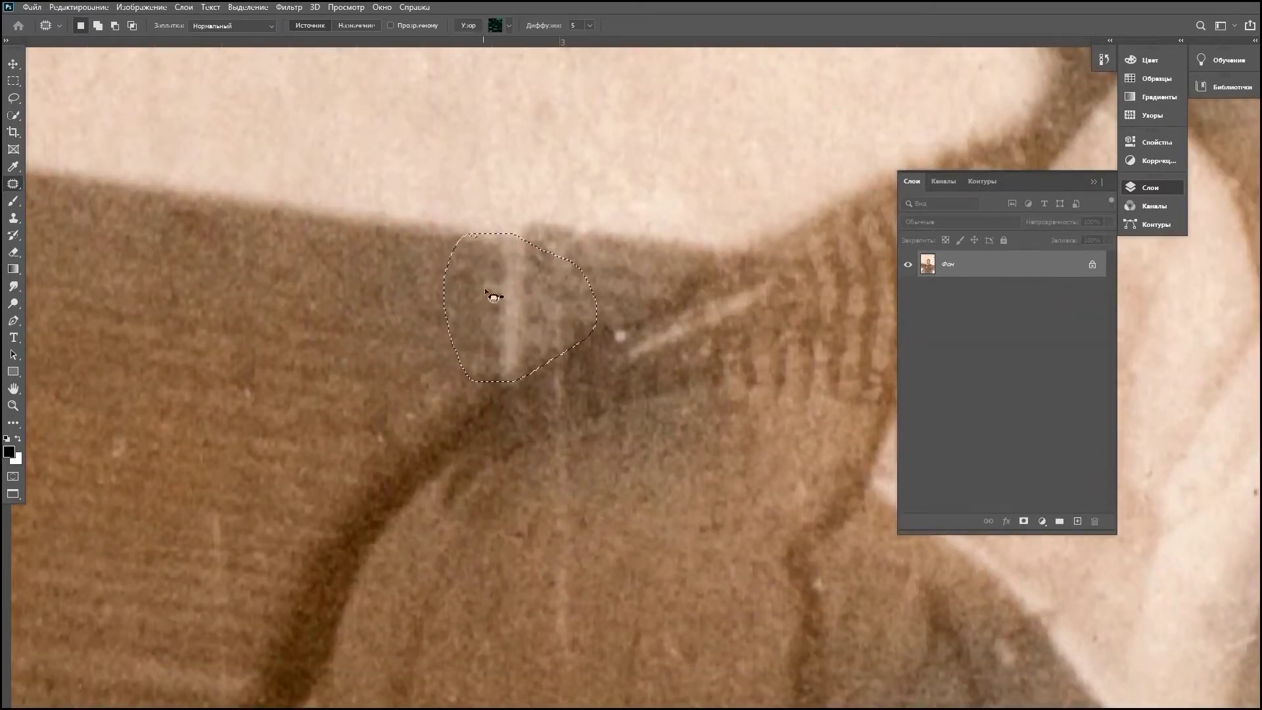
{"action": "left_click_drag", "start_coordinate": [493, 294], "coordinate": [305, 302]}
Step: Patch the damaged spots by the collar and the marks near the badges, then deselect
{"action": "scroll", "coordinate": [501, 304], "scroll_direction": "down", "scroll_amount": 3}
{"action": "scroll", "coordinate": [540, 390], "scroll_direction": "up", "scroll_amount": 3}
{"action": "scroll", "coordinate": [540, 389], "scroll_direction": "down", "scroll_amount": 3}
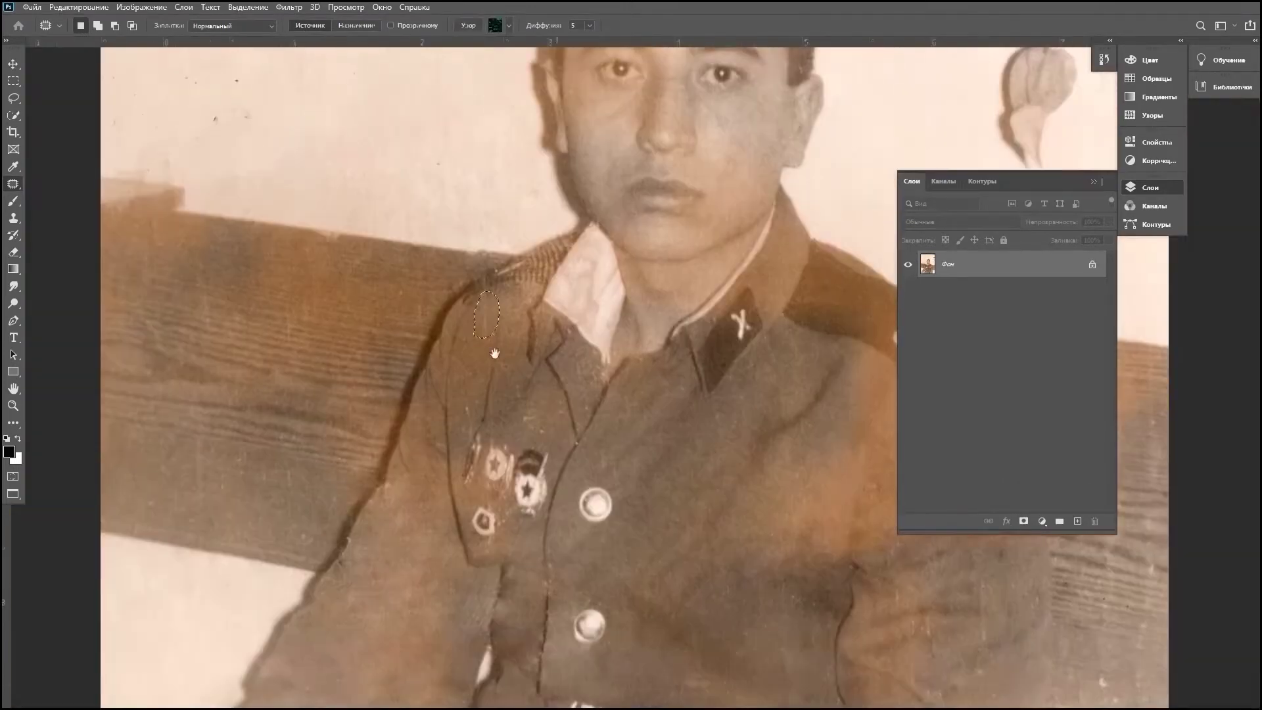
{"action": "scroll", "coordinate": [506, 349], "scroll_direction": "up", "scroll_amount": 2}
{"action": "scroll", "coordinate": [501, 341], "scroll_direction": "up", "scroll_amount": 2}
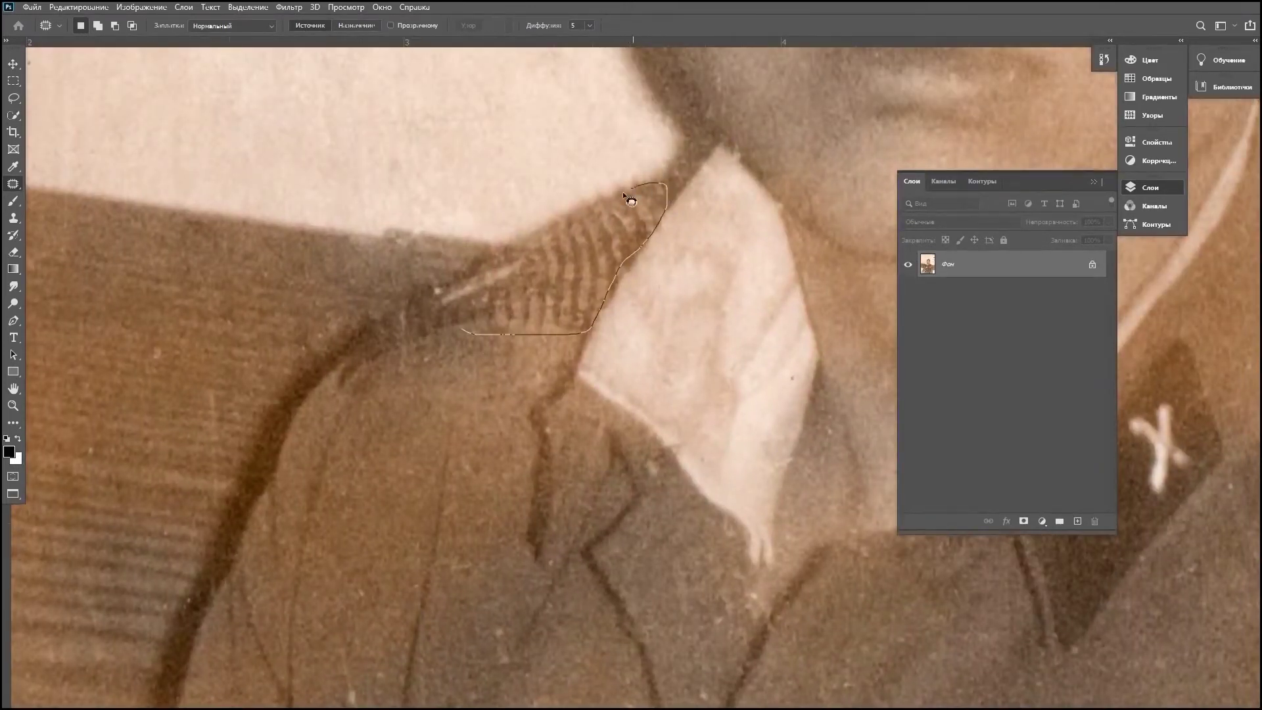
{"action": "left_click_drag", "start_coordinate": [460, 340], "coordinate": [460, 408]}
{"action": "scroll", "coordinate": [473, 355], "scroll_direction": "down", "scroll_amount": 3}
{"action": "scroll", "coordinate": [618, 353], "scroll_direction": "up", "scroll_amount": 4}
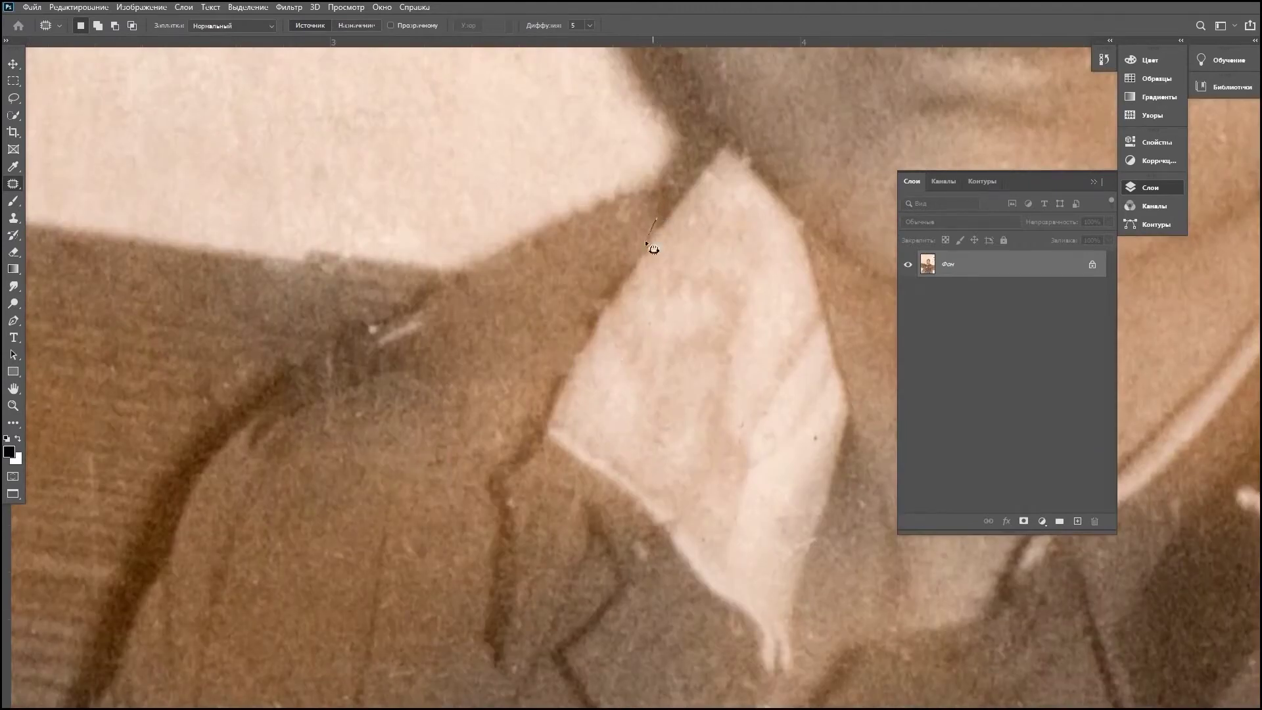
{"action": "left_click_drag", "start_coordinate": [602, 313], "coordinate": [590, 573]}
{"action": "left_click_drag", "start_coordinate": [658, 217], "coordinate": [656, 216]}
{"action": "scroll", "coordinate": [657, 217], "scroll_direction": "down", "scroll_amount": 3}
{"action": "scroll", "coordinate": [532, 196], "scroll_direction": "up", "scroll_amount": 3}
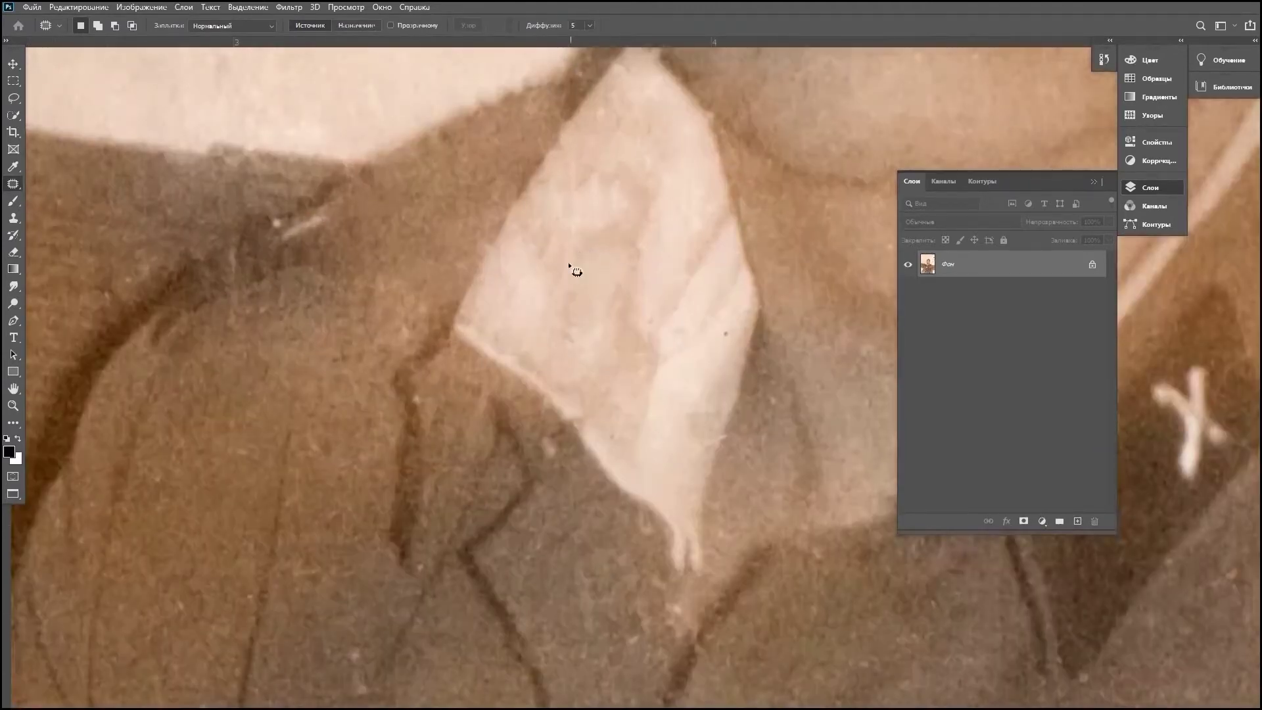
{"action": "left_click_drag", "start_coordinate": [557, 360], "coordinate": [816, 510]}
{"action": "left_click_drag", "start_coordinate": [423, 567], "coordinate": [459, 357]}
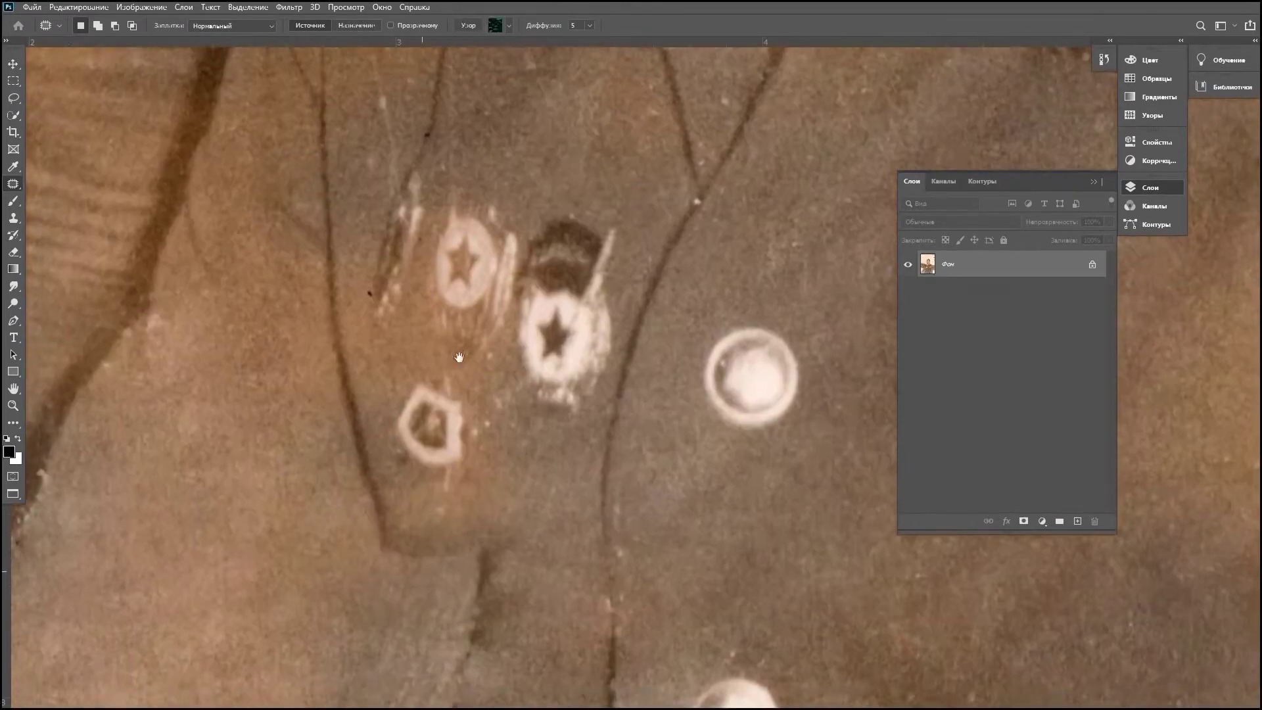
{"action": "key", "text": "ctrl+d"}
Step: Outline blemishes on the pale wall behind the soldier, then drop the unfinished selection
{"action": "left_click_drag", "start_coordinate": [422, 277], "coordinate": [527, 552]}
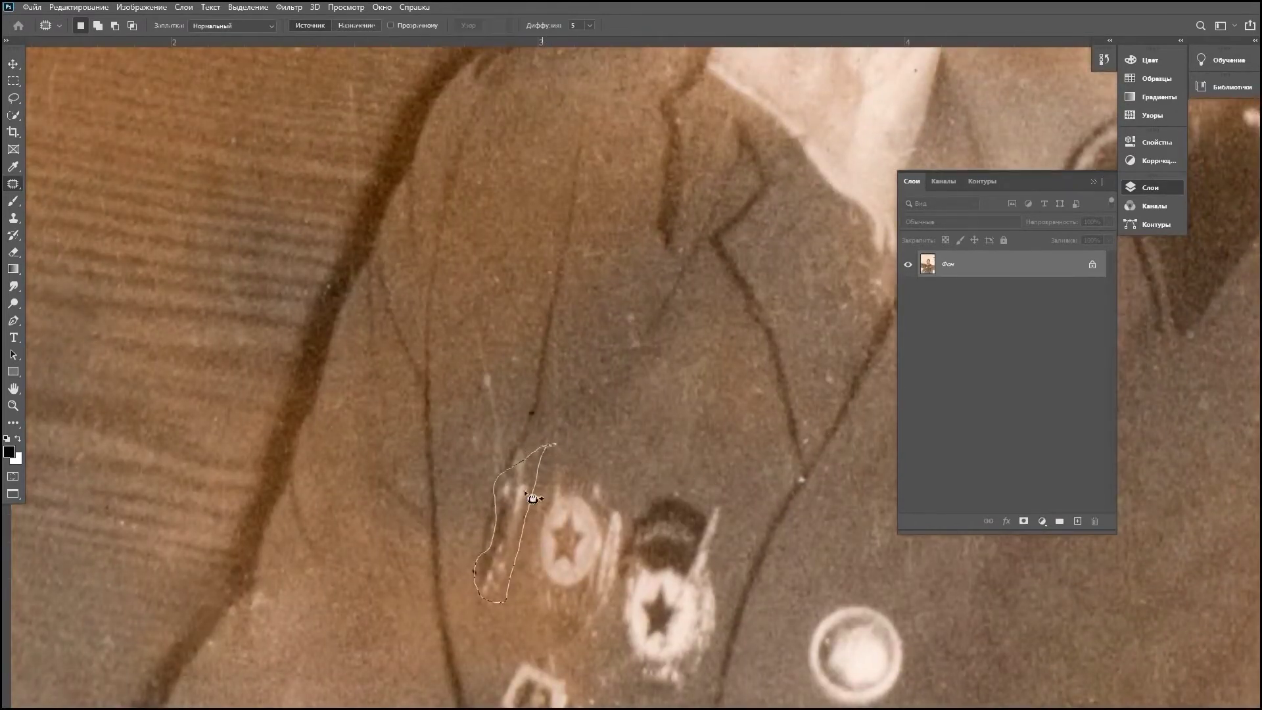
{"action": "scroll", "coordinate": [519, 454], "scroll_direction": "down", "scroll_amount": 3}
{"action": "scroll", "coordinate": [512, 427], "scroll_direction": "down", "scroll_amount": 2}
{"action": "scroll", "coordinate": [509, 407], "scroll_direction": "down", "scroll_amount": 1}
{"action": "scroll", "coordinate": [509, 403], "scroll_direction": "up", "scroll_amount": 3}
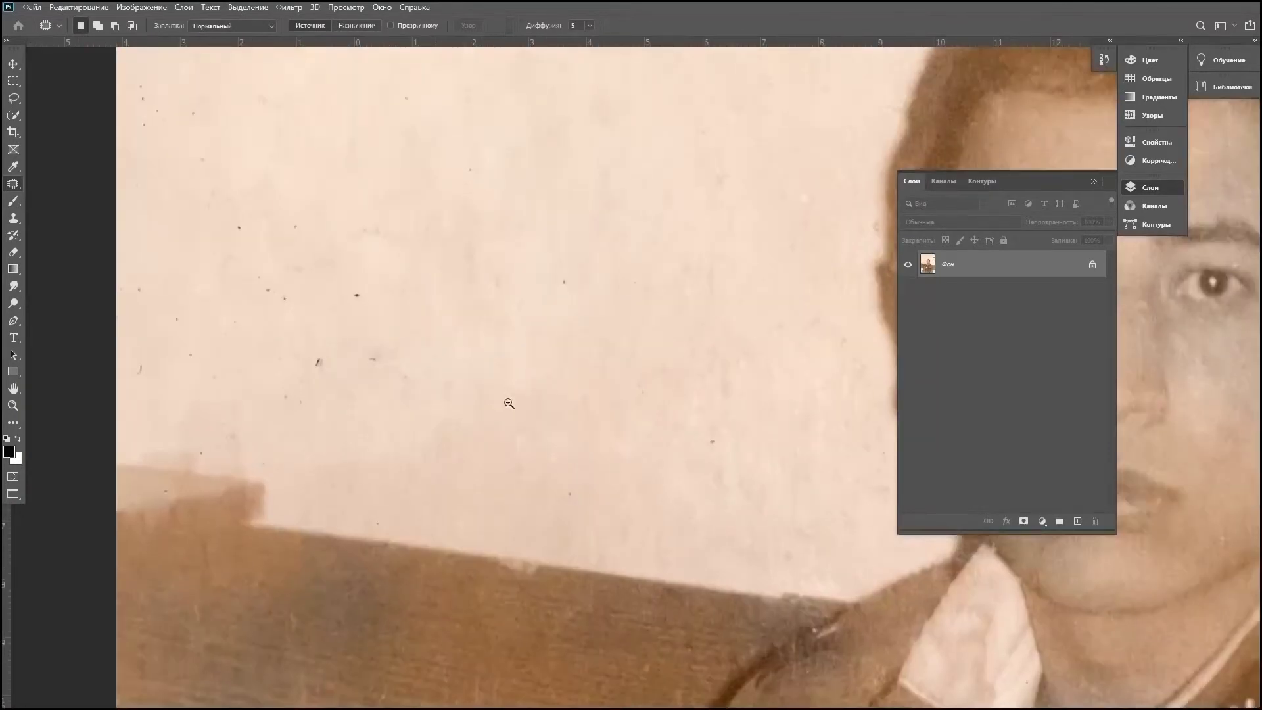
{"action": "scroll", "coordinate": [509, 403], "scroll_direction": "down", "scroll_amount": 3}
{"action": "mouse_move", "coordinate": [535, 276]}
{"action": "left_mouse_down"}
{"action": "mouse_move", "coordinate": [408, 276]}
{"action": "mouse_move", "coordinate": [550, 409]}
{"action": "mouse_move", "coordinate": [598, 391]}
{"action": "mouse_move", "coordinate": [521, 273]}
{"action": "left_mouse_up"}
{"action": "mouse_move", "coordinate": [572, 320]}
{"action": "left_mouse_down"}
{"action": "mouse_move", "coordinate": [554, 288]}
{"action": "mouse_move", "coordinate": [502, 276]}
{"action": "mouse_move", "coordinate": [422, 107]}
{"action": "left_mouse_up"}
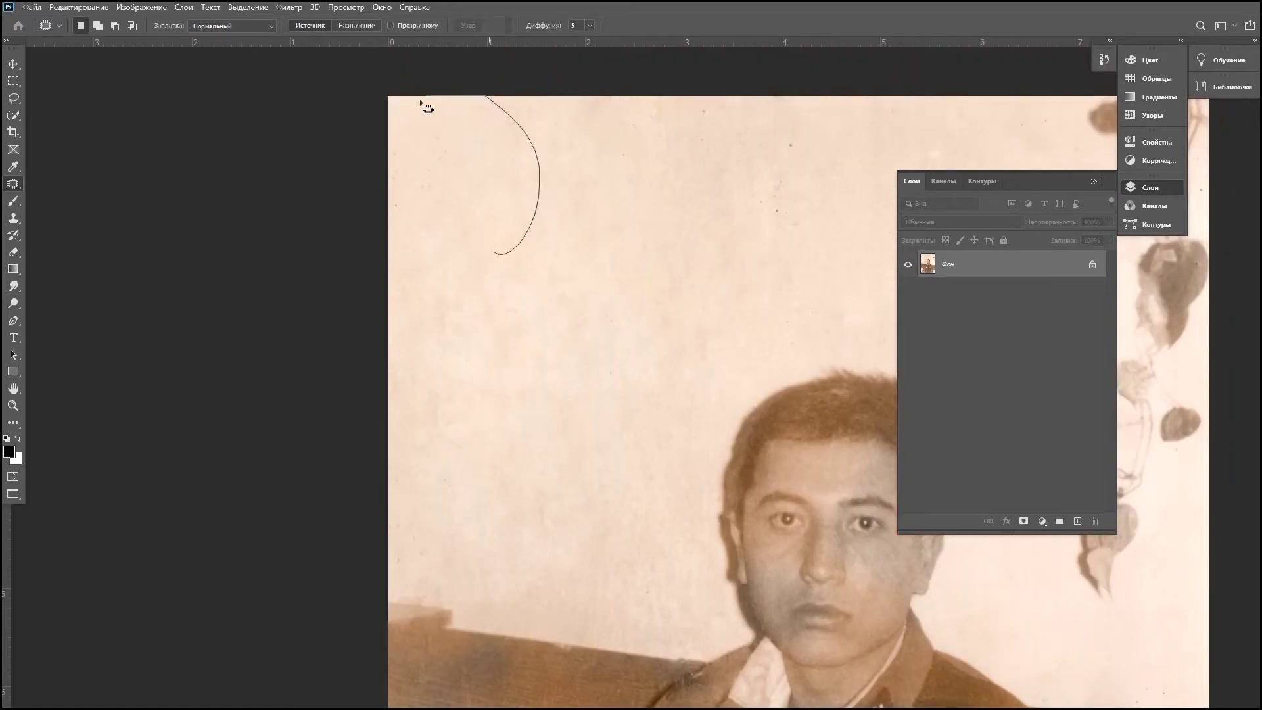
{"action": "scroll", "coordinate": [552, 255], "scroll_direction": "right", "scroll_amount": 3}
{"action": "left_click", "coordinate": [583, 346]}
Step: Patch the stain and the spot beside the crack along the tunic's lower edge
{"action": "scroll", "coordinate": [521, 394], "scroll_direction": "down", "scroll_amount": 2, "text": "alt"}
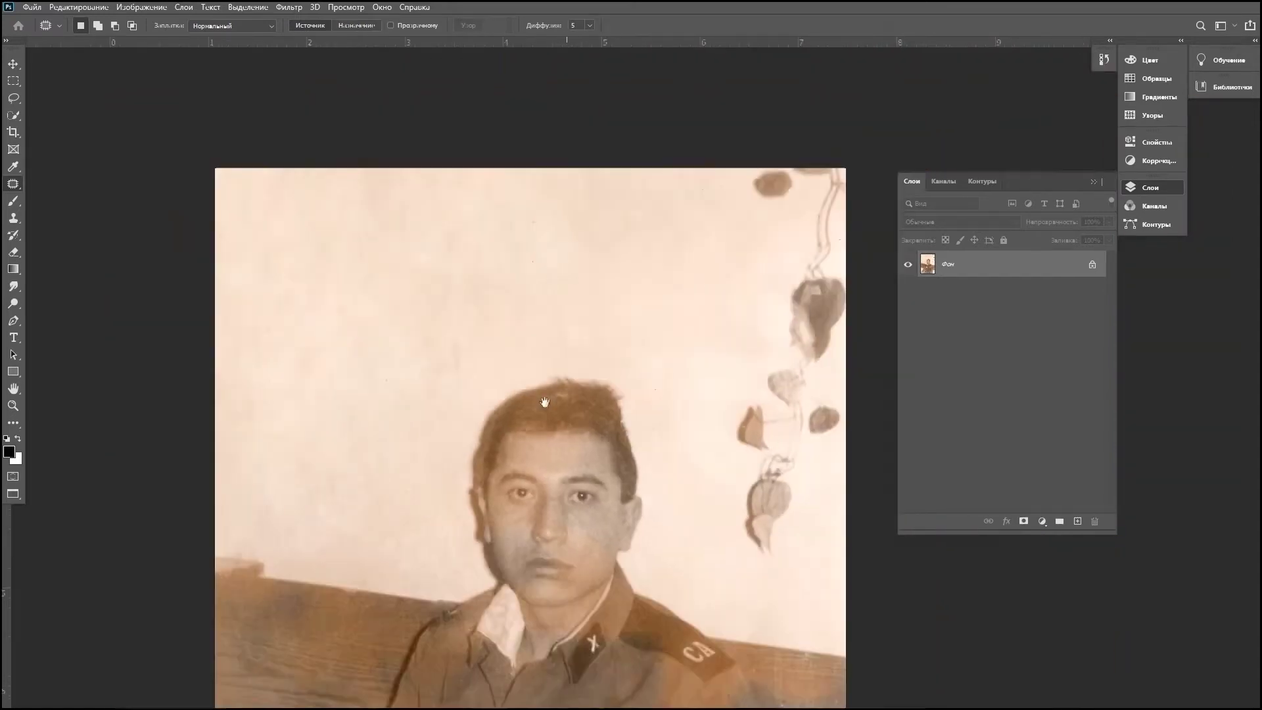
{"action": "scroll", "coordinate": [522, 395], "scroll_direction": "down", "scroll_amount": 5}
{"action": "scroll", "coordinate": [665, 650], "scroll_direction": "up", "scroll_amount": 5, "text": "alt"}
{"action": "scroll", "coordinate": [666, 651], "scroll_direction": "down", "scroll_amount": 3}
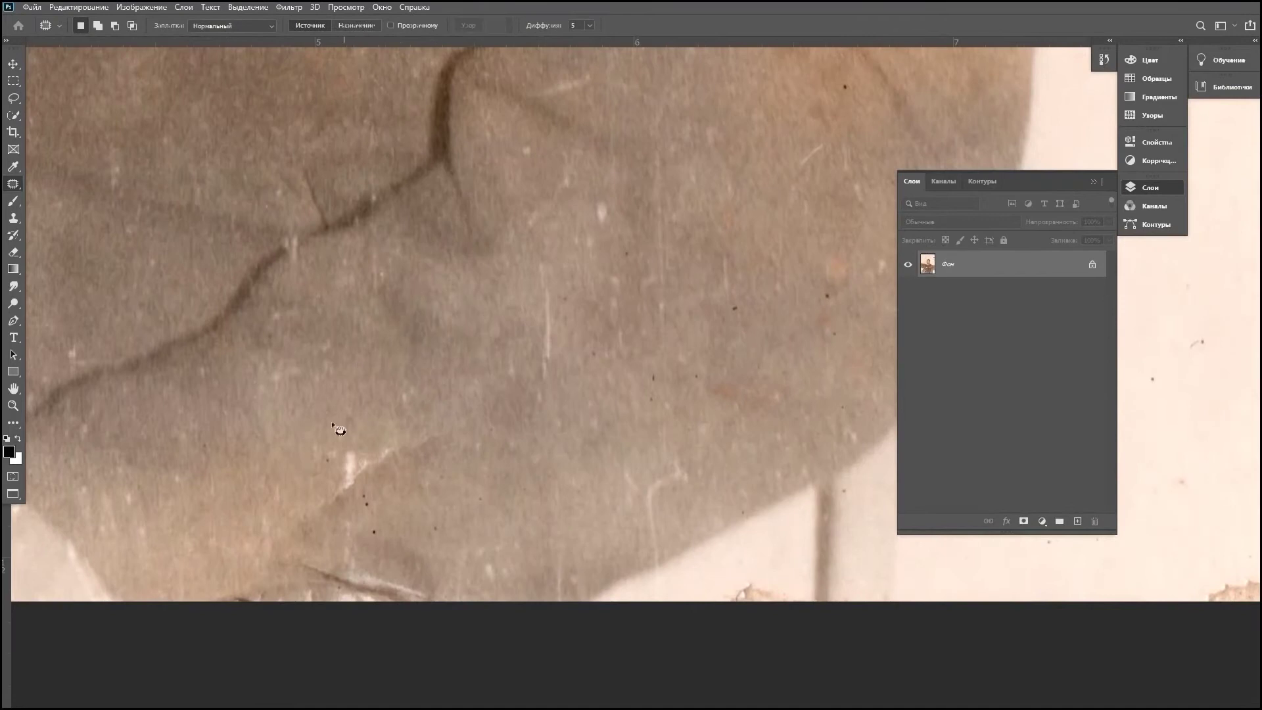
{"action": "scroll", "coordinate": [289, 426], "scroll_direction": "down", "scroll_amount": 3}
{"action": "scroll", "coordinate": [290, 425], "scroll_direction": "up", "scroll_amount": 5}
{"action": "left_click_drag", "start_coordinate": [467, 409], "coordinate": [438, 554]}
{"action": "scroll", "coordinate": [438, 554], "scroll_direction": "down", "scroll_amount": 1, "text": "alt"}
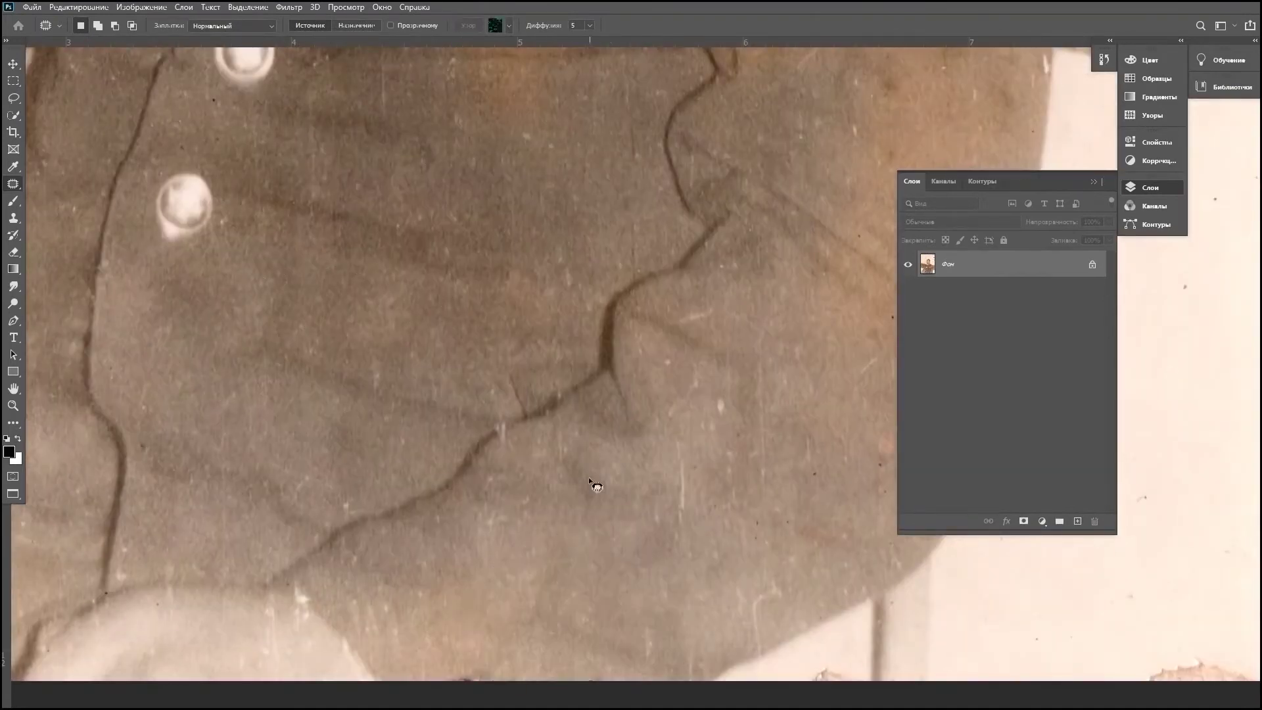
{"action": "scroll", "coordinate": [591, 484], "scroll_direction": "down", "scroll_amount": 1, "text": "alt"}
{"action": "left_click_drag", "start_coordinate": [569, 528], "coordinate": [563, 530]}
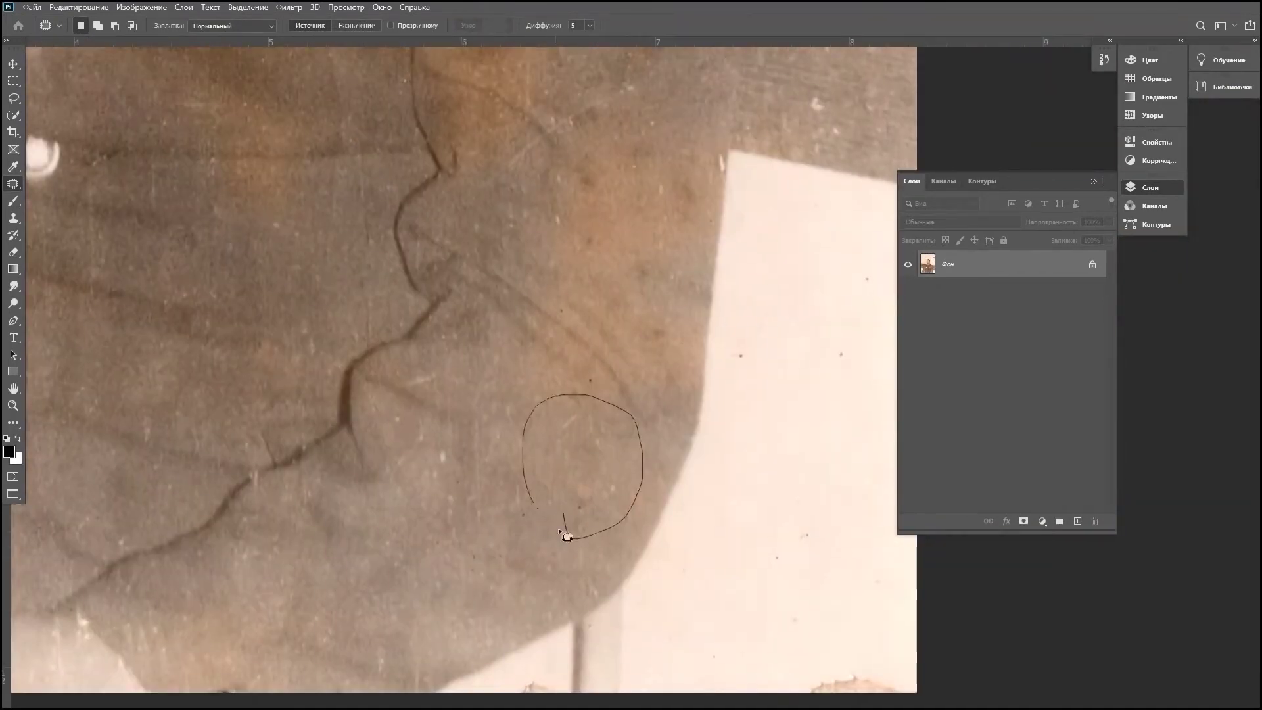
{"action": "scroll", "coordinate": [572, 420], "scroll_direction": "up", "scroll_amount": 3}
{"action": "left_click_drag", "start_coordinate": [554, 464], "coordinate": [318, 373]}
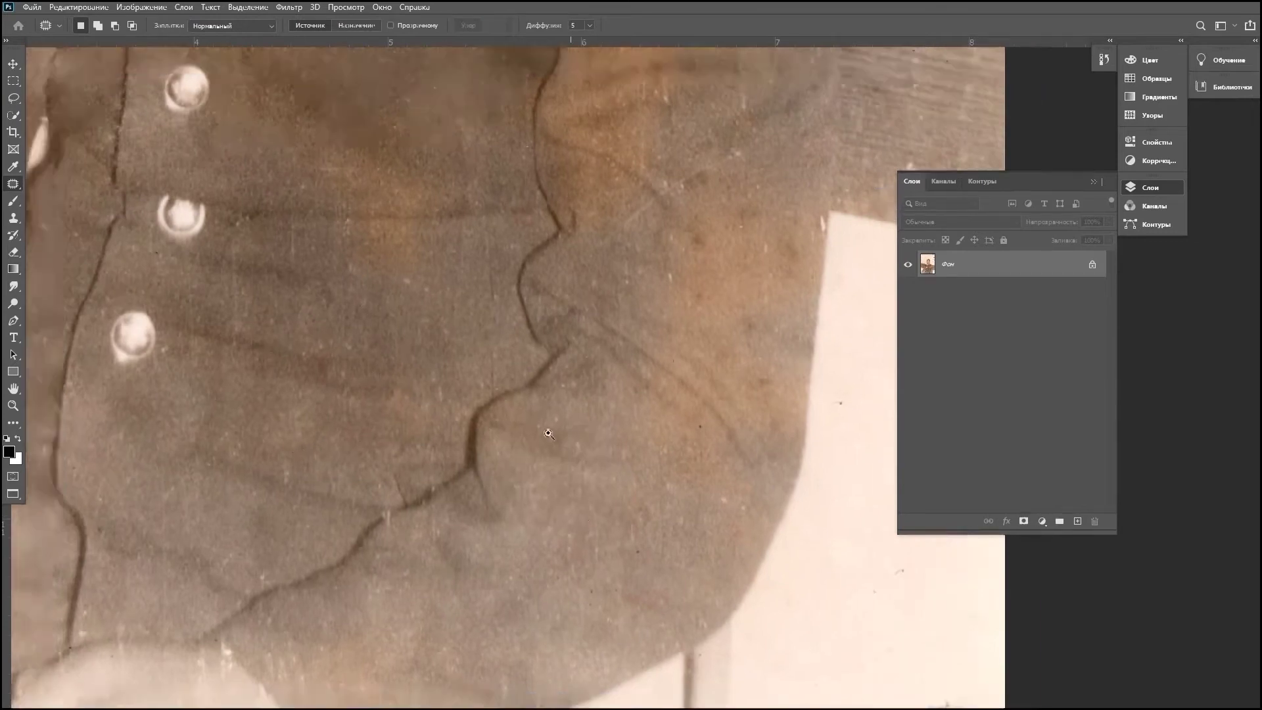
{"action": "scroll", "coordinate": [642, 562], "scroll_direction": "down", "scroll_amount": 5, "text": "alt"}
{"action": "left_click_drag", "start_coordinate": [571, 241], "coordinate": [541, 333]}
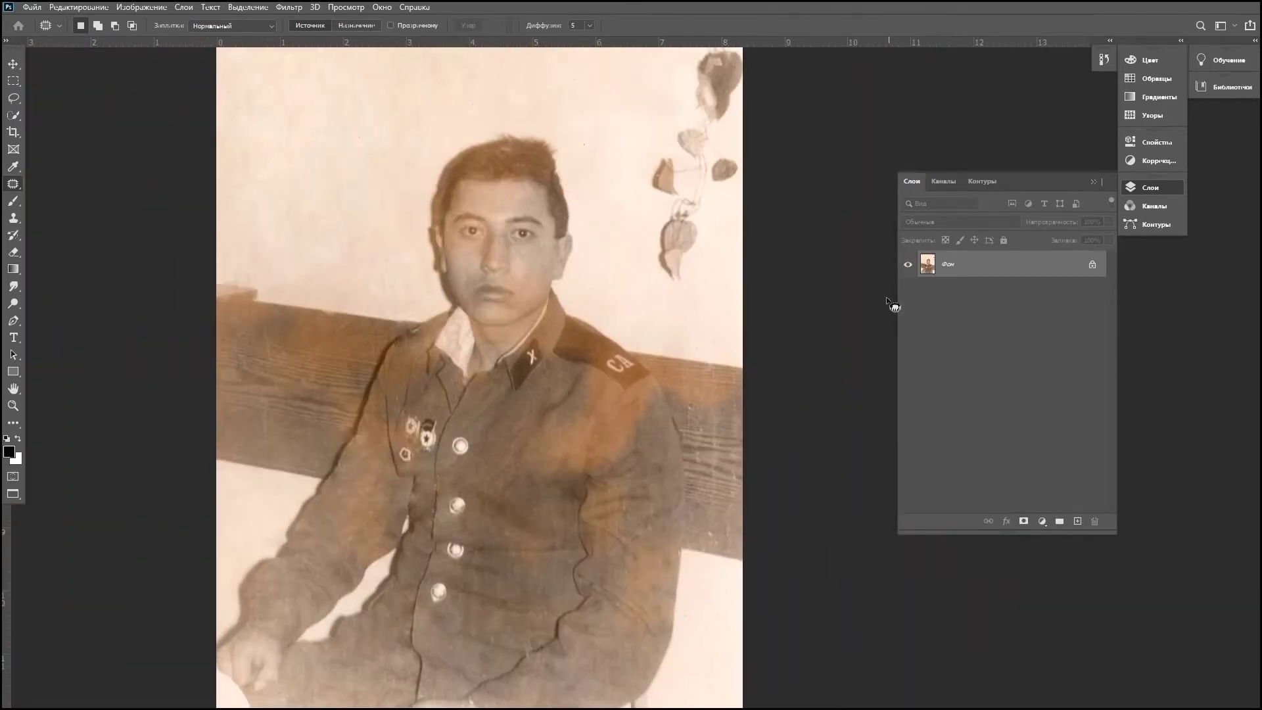
Step: Unlock the Background as Слой 0 and duplicate the photo layer
{"action": "double_click", "coordinate": [1033, 275]}
{"action": "key", "text": "Return"}
{"action": "key", "text": "ctrl+j"}
{"action": "key", "text": "ctrl+j"}
{"action": "left_click", "coordinate": [986, 264]}
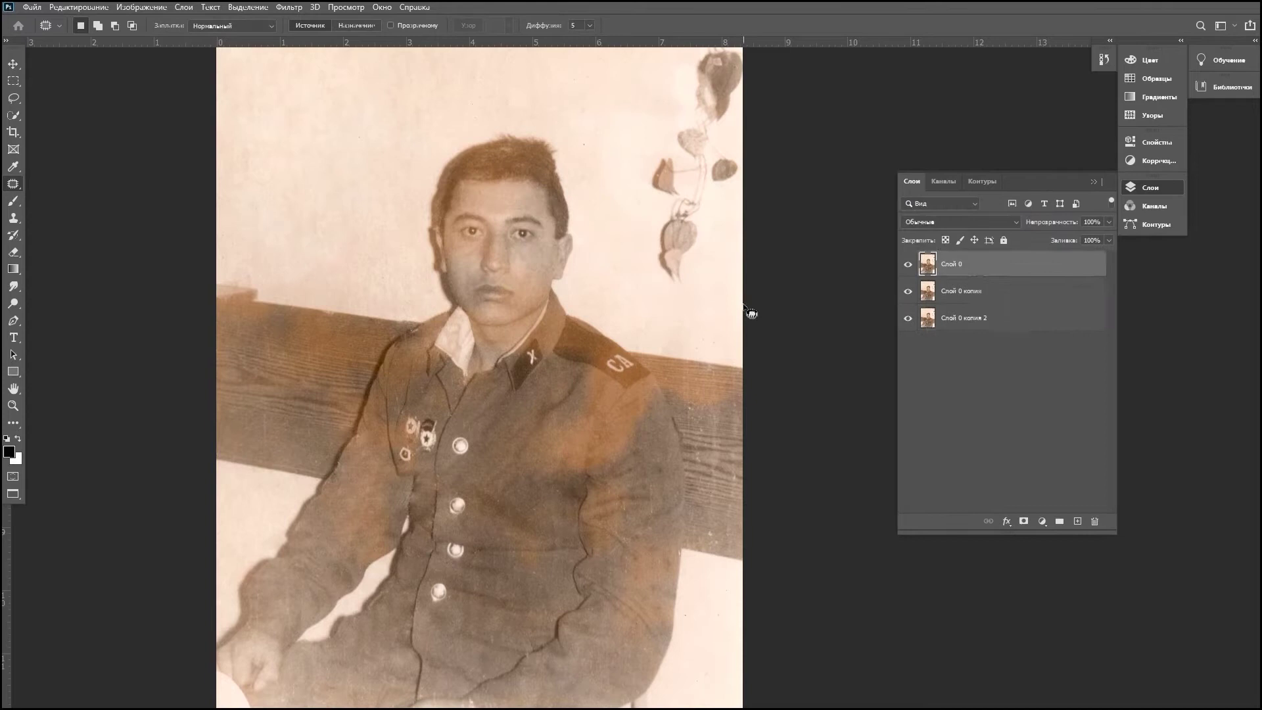
{"action": "scroll", "coordinate": [520, 280], "scroll_direction": "up", "scroll_amount": 1, "text": "alt"}
{"action": "scroll", "coordinate": [527, 281], "scroll_direction": "up", "scroll_amount": 1, "text": "alt"}
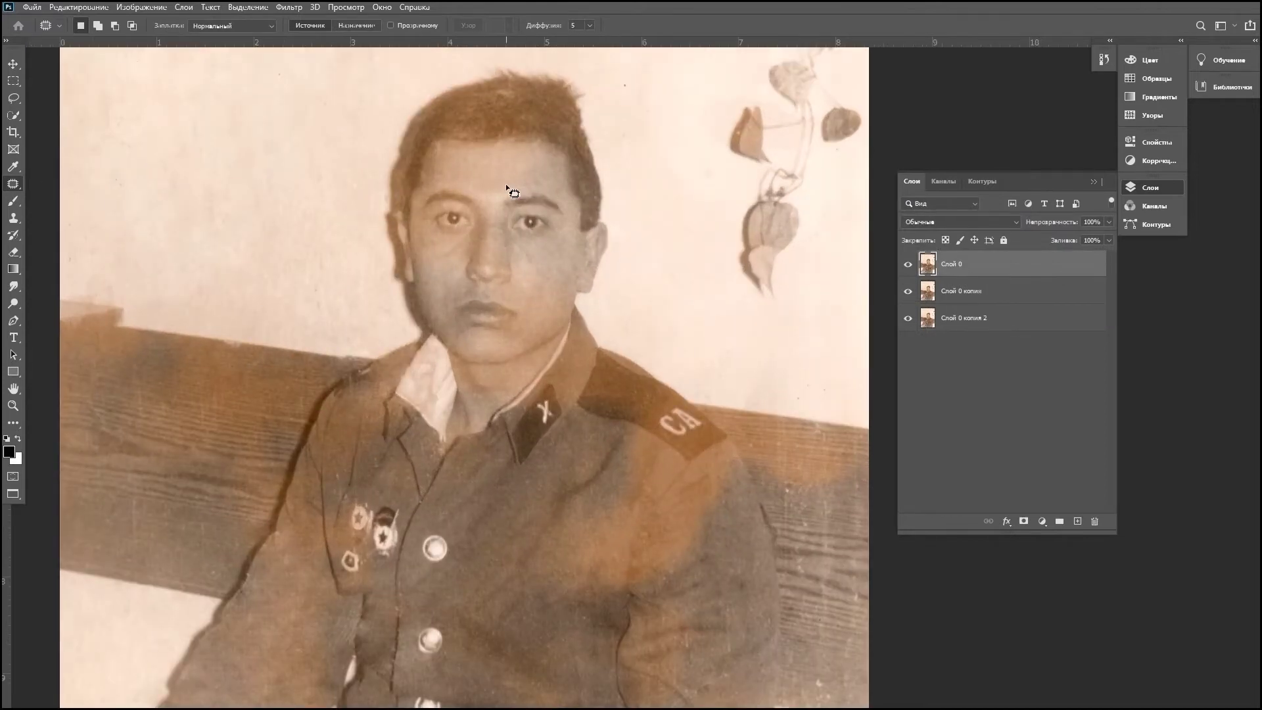
Step: Quick-select the head and neck, then launch the Camera Raw Filter on the photo
{"action": "key", "text": "w"}
{"action": "left_click_drag", "start_coordinate": [517, 196], "coordinate": [484, 256]}
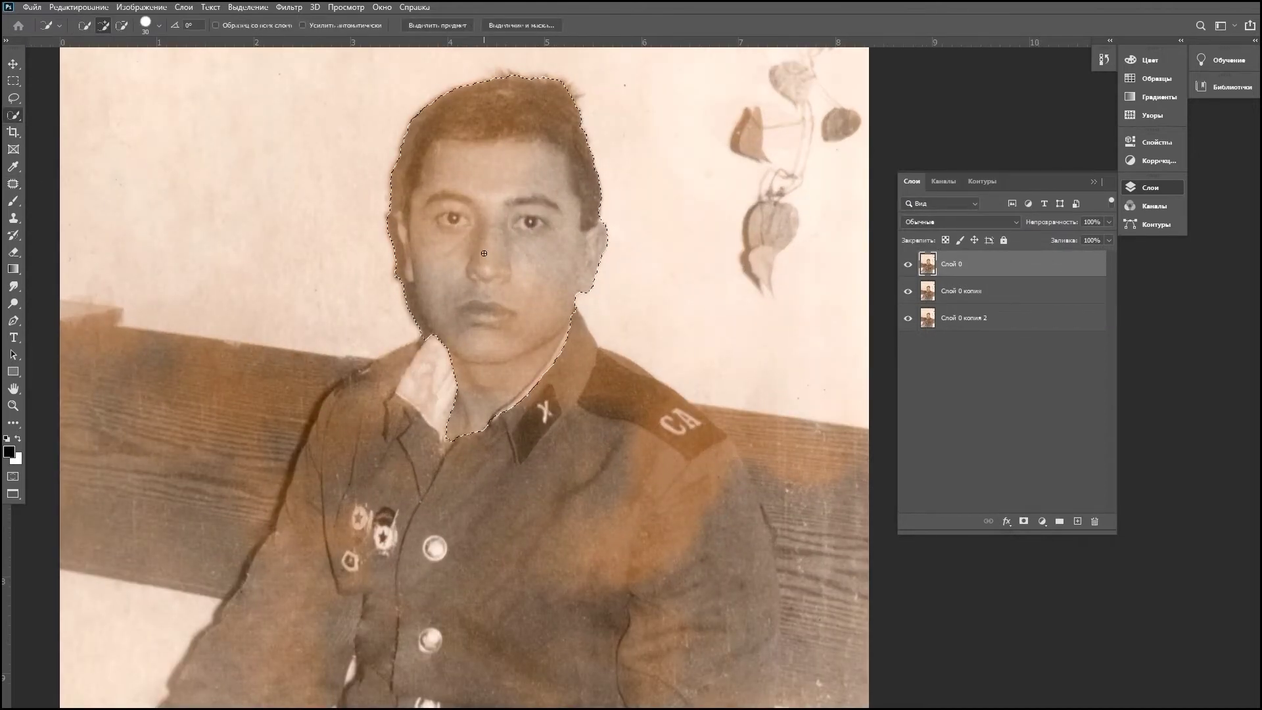
{"action": "left_click", "coordinate": [289, 8]}
{"action": "left_click", "coordinate": [309, 85]}
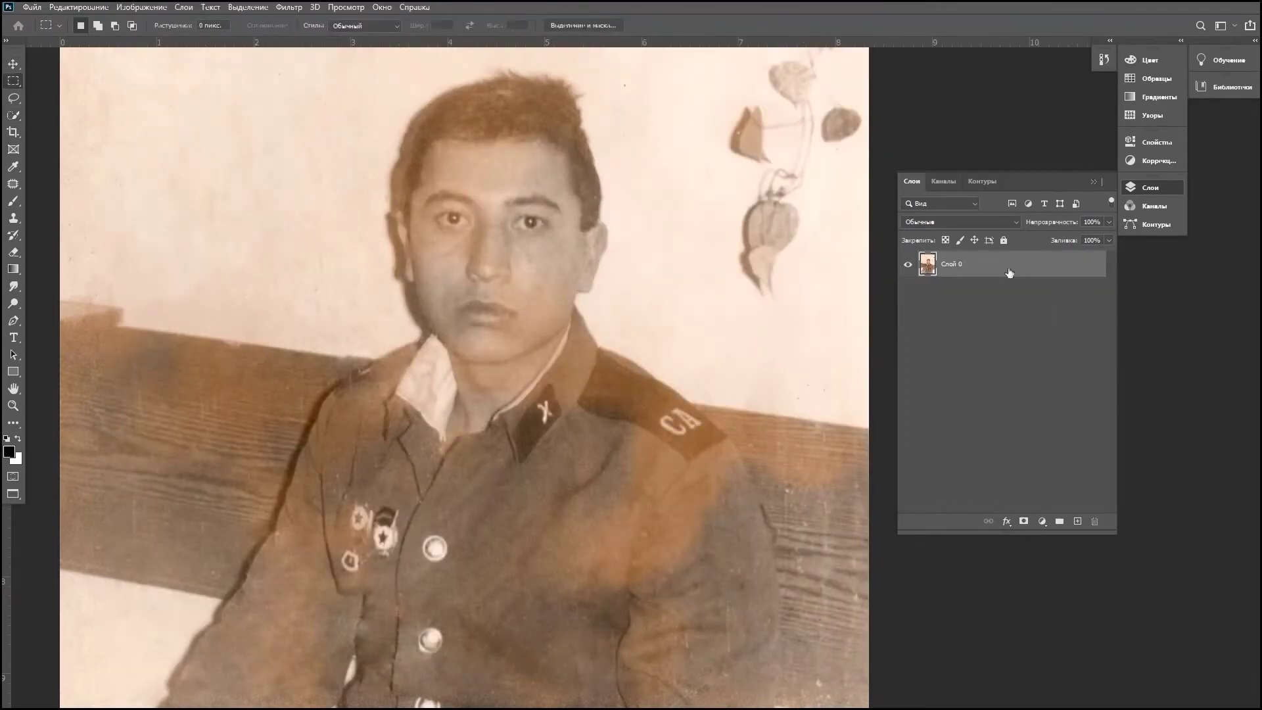
{"action": "left_click", "coordinate": [289, 7]}
{"action": "left_click", "coordinate": [331, 85]}
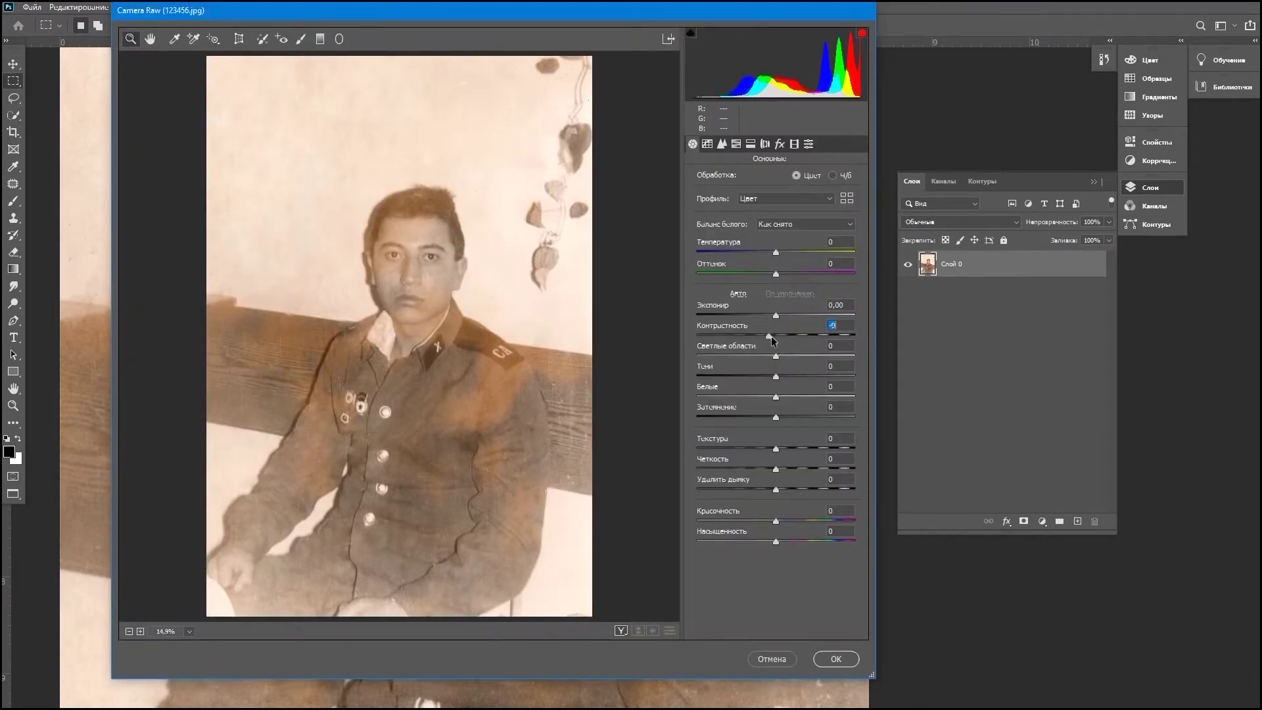
Step: In Camera Raw set Contrast +25, reset Dehaze, cool Temperature and raise curve Lights
{"action": "mouse_move", "coordinate": [770, 337]}
{"action": "left_mouse_down"}
{"action": "mouse_move", "coordinate": [795, 336]}
{"action": "mouse_move", "coordinate": [785, 363]}
{"action": "mouse_move", "coordinate": [679, 374]}
{"action": "mouse_move", "coordinate": [794, 397]}
{"action": "mouse_move", "coordinate": [747, 415]}
{"action": "mouse_move", "coordinate": [794, 490]}
{"action": "left_mouse_up"}
{"action": "double_click", "coordinate": [794, 491]}
{"action": "left_click_drag", "start_coordinate": [776, 252], "coordinate": [773, 260]}
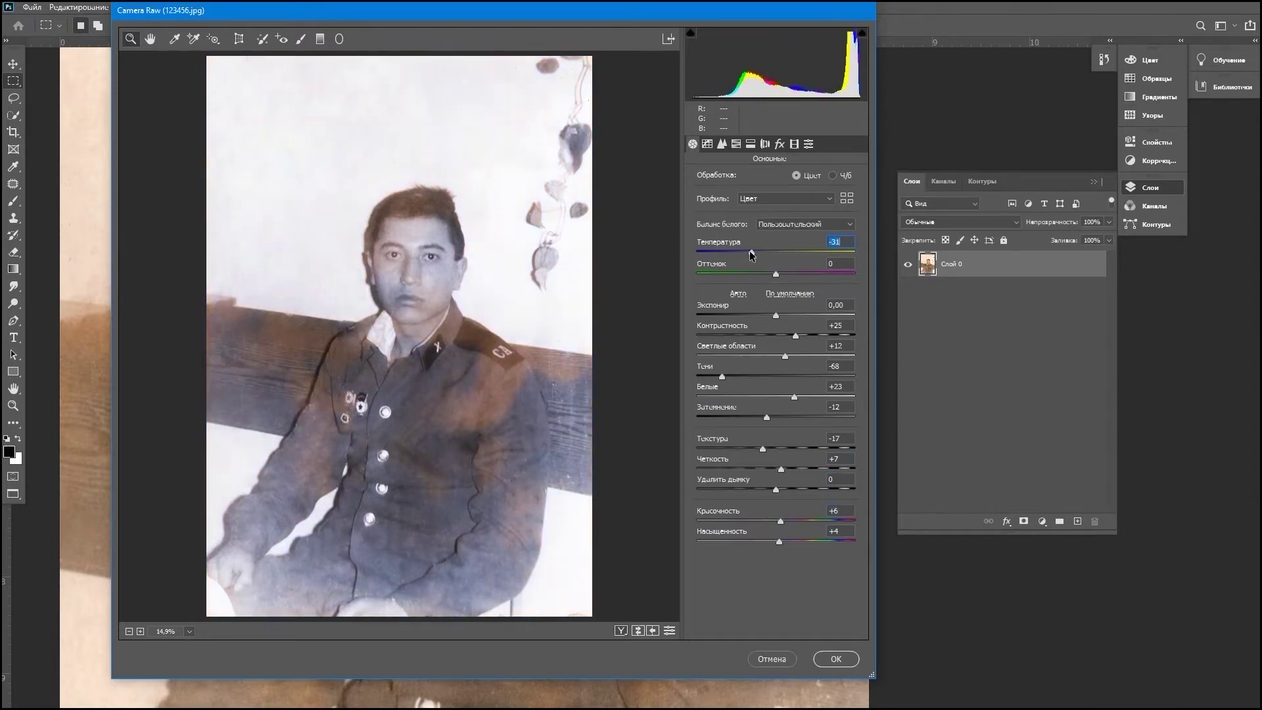
{"action": "key", "text": "ctrl+alt+2"}
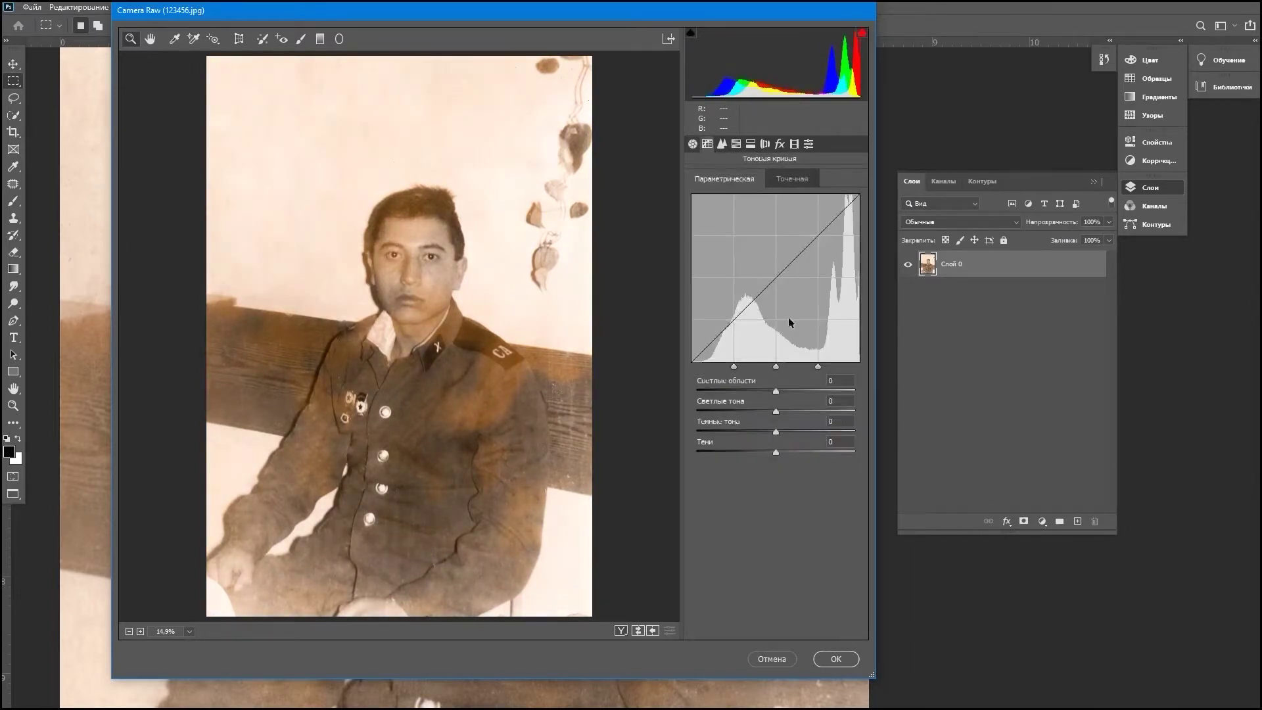
{"action": "left_click_drag", "start_coordinate": [786, 413], "coordinate": [783, 421]}
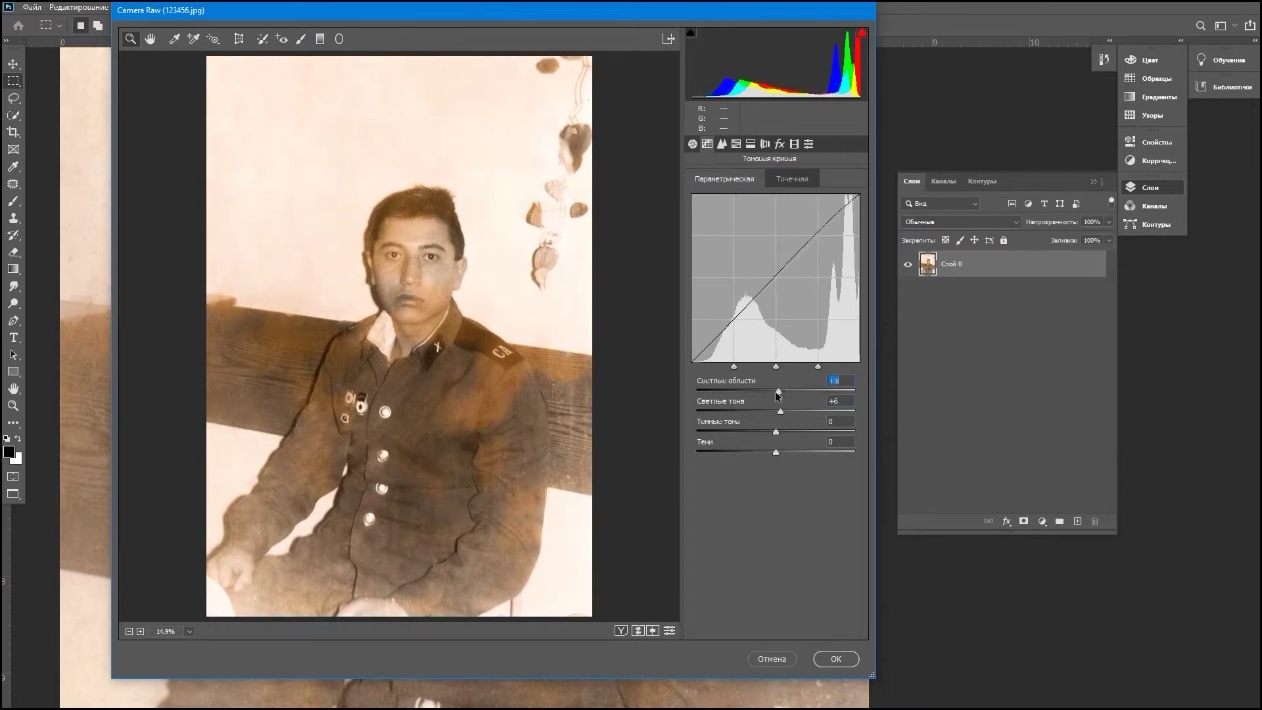
Step: Increase Sharpening to 67, lower Reds saturation and apply the Camera Raw correction
{"action": "key", "text": "ctrl+alt+3"}
{"action": "mouse_move", "coordinate": [697, 197]}
{"action": "left_mouse_down"}
{"action": "mouse_move", "coordinate": [766, 197]}
{"action": "mouse_move", "coordinate": [724, 228]}
{"action": "left_mouse_up"}
{"action": "left_click", "coordinate": [736, 144]}
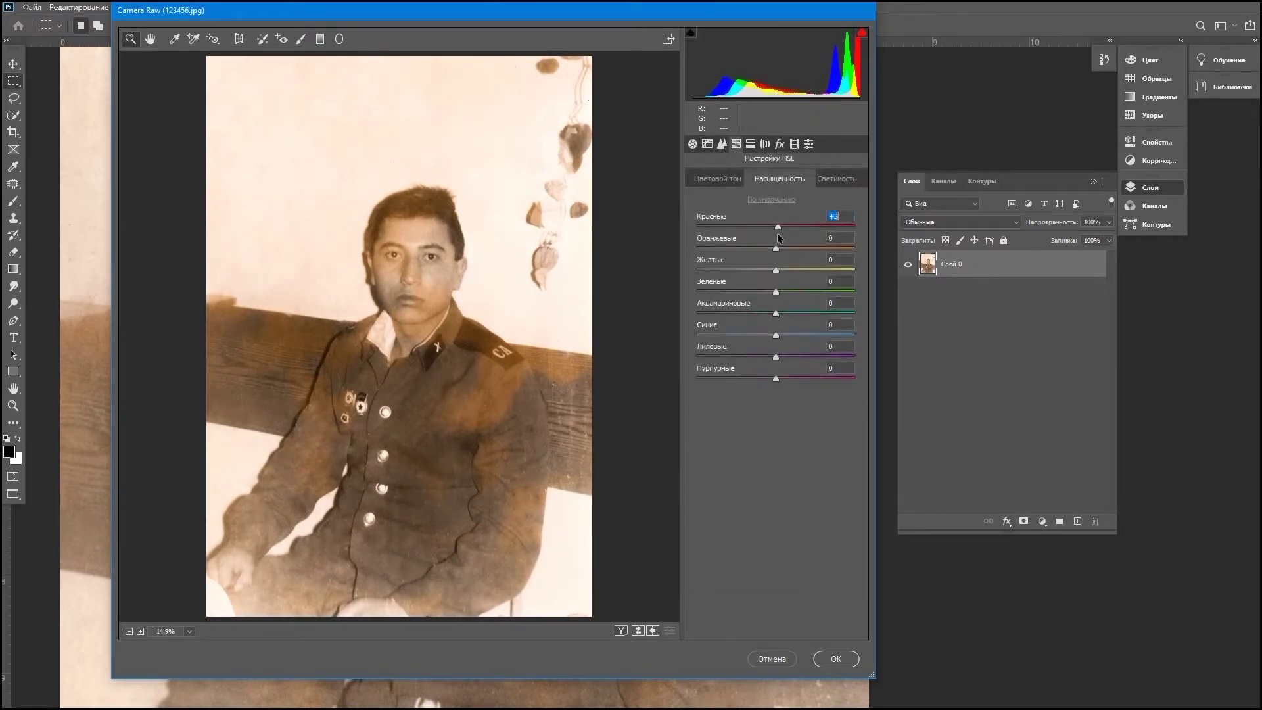
{"action": "key", "text": "Return"}
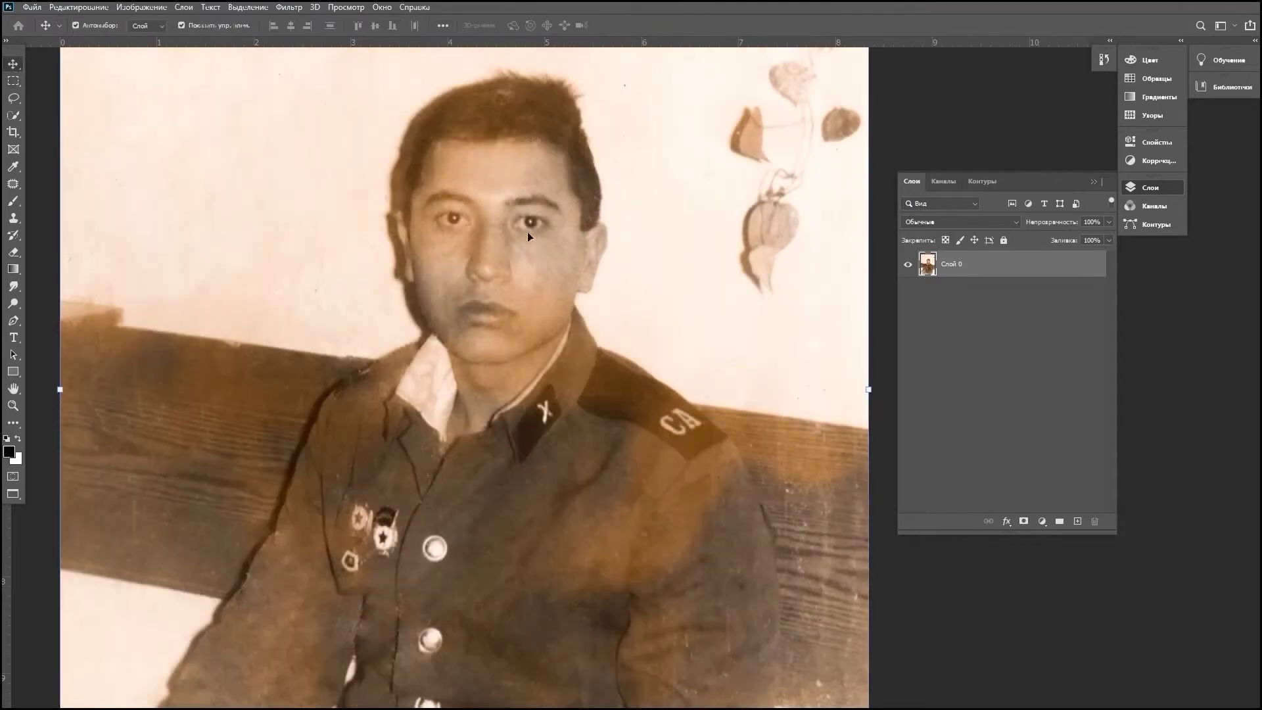
Step: Duplicate the photo layer and bring up the Camera Raw filter for the head
{"action": "left_click_drag", "start_coordinate": [538, 285], "coordinate": [478, 301]}
{"action": "key", "text": "ctrl+j"}
{"action": "key", "text": "ctrl+j"}
{"action": "key", "text": "w"}
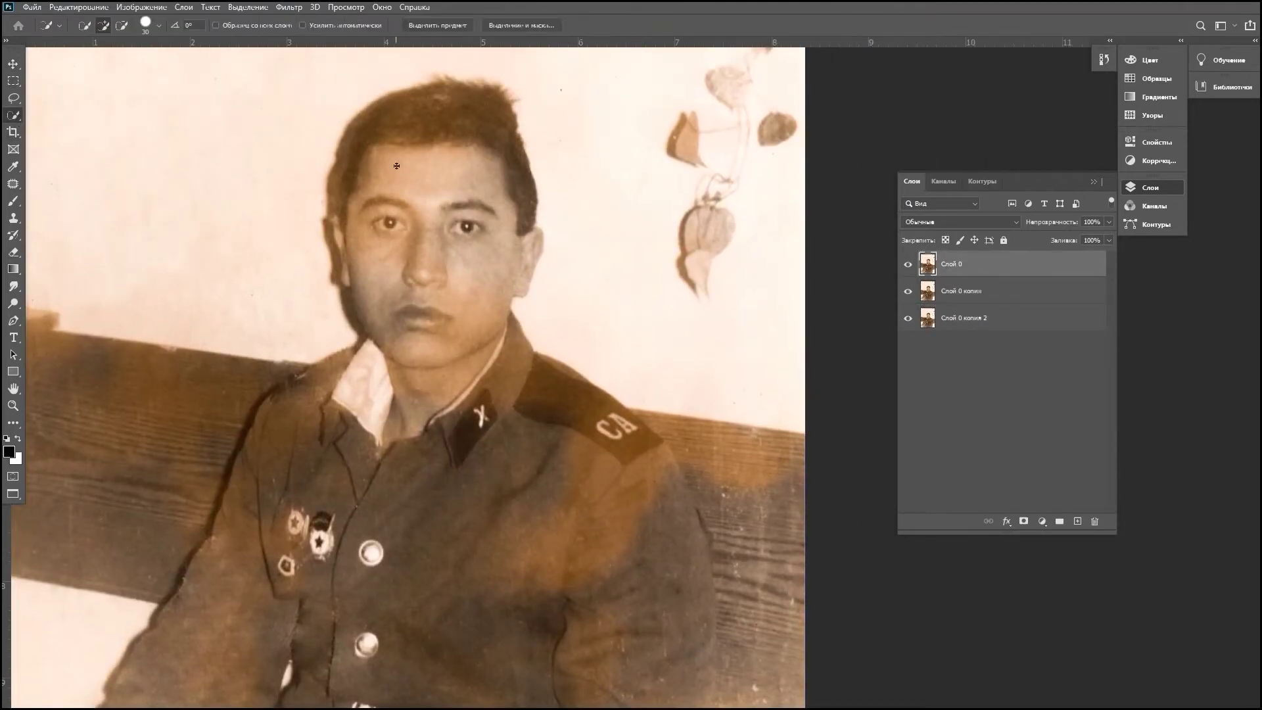
{"action": "left_click", "coordinate": [283, 9]}
{"action": "left_click", "coordinate": [316, 77]}
Step: Shift red hue to +22 and yellow to +25, and adjust red/orange/yellow luminance
{"action": "left_click_drag", "start_coordinate": [788, 274], "coordinate": [776, 281]}
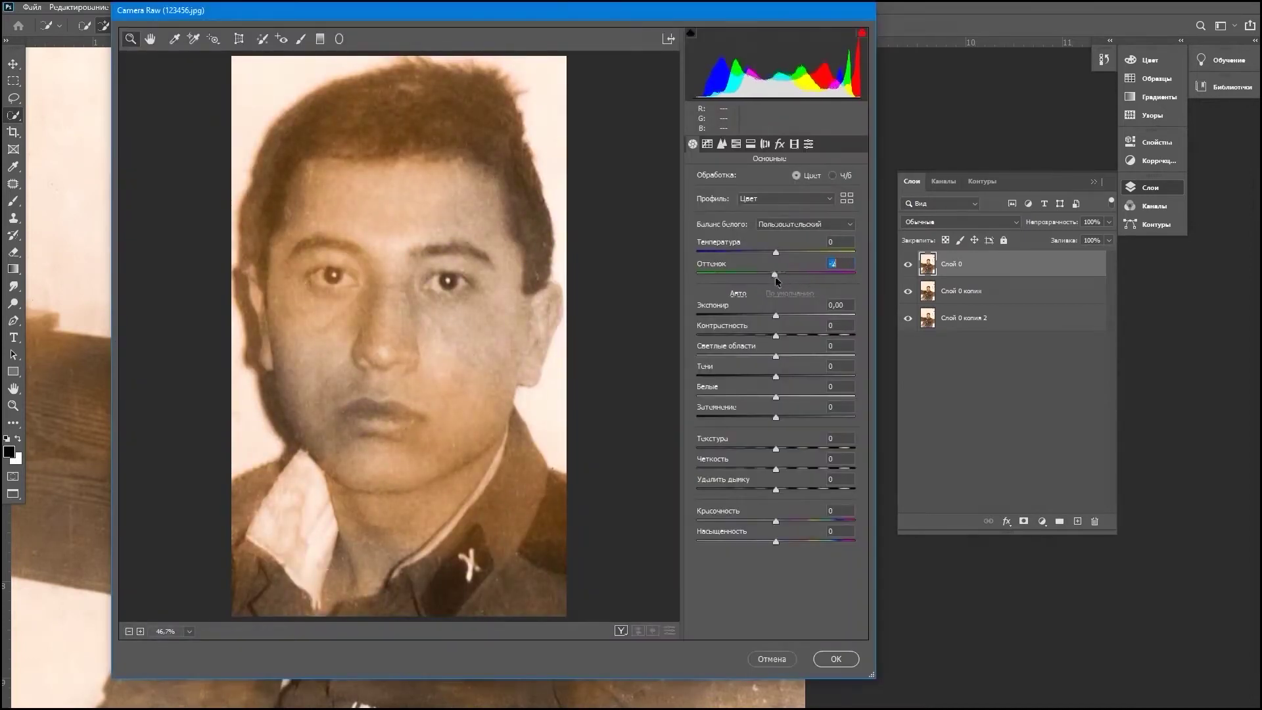
{"action": "left_click", "coordinate": [764, 144]}
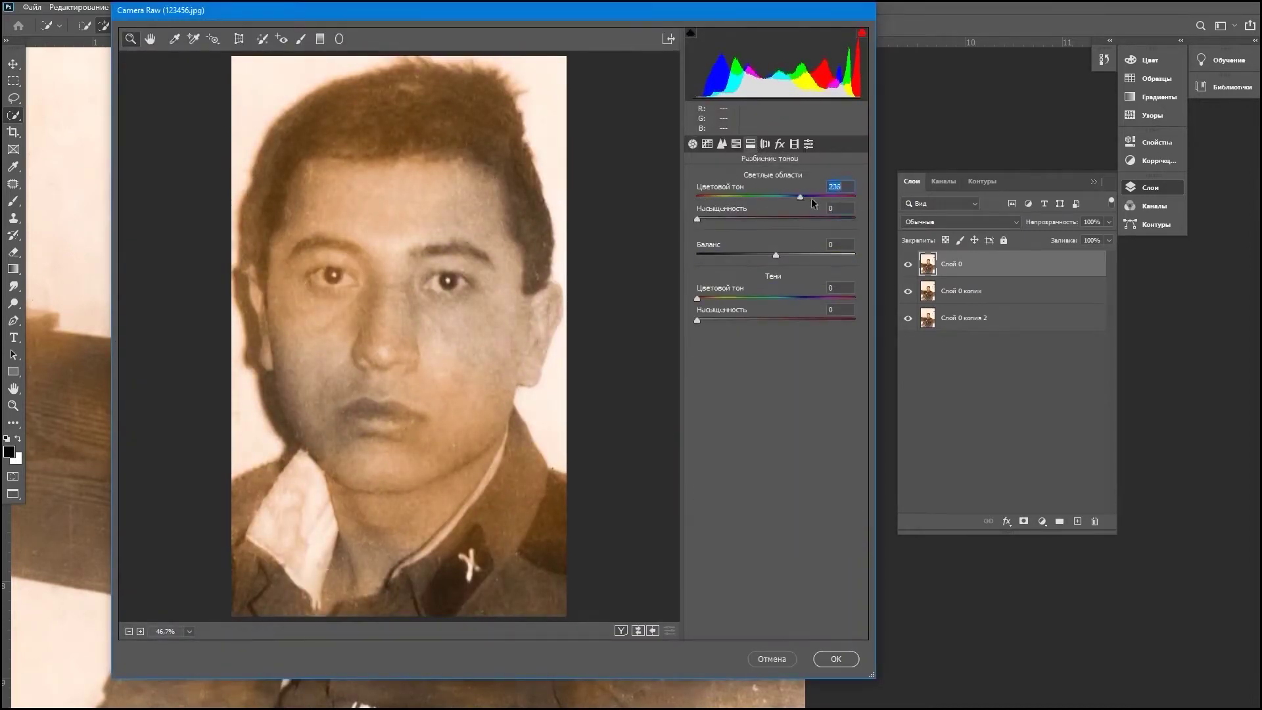
{"action": "key", "text": "Tab"}
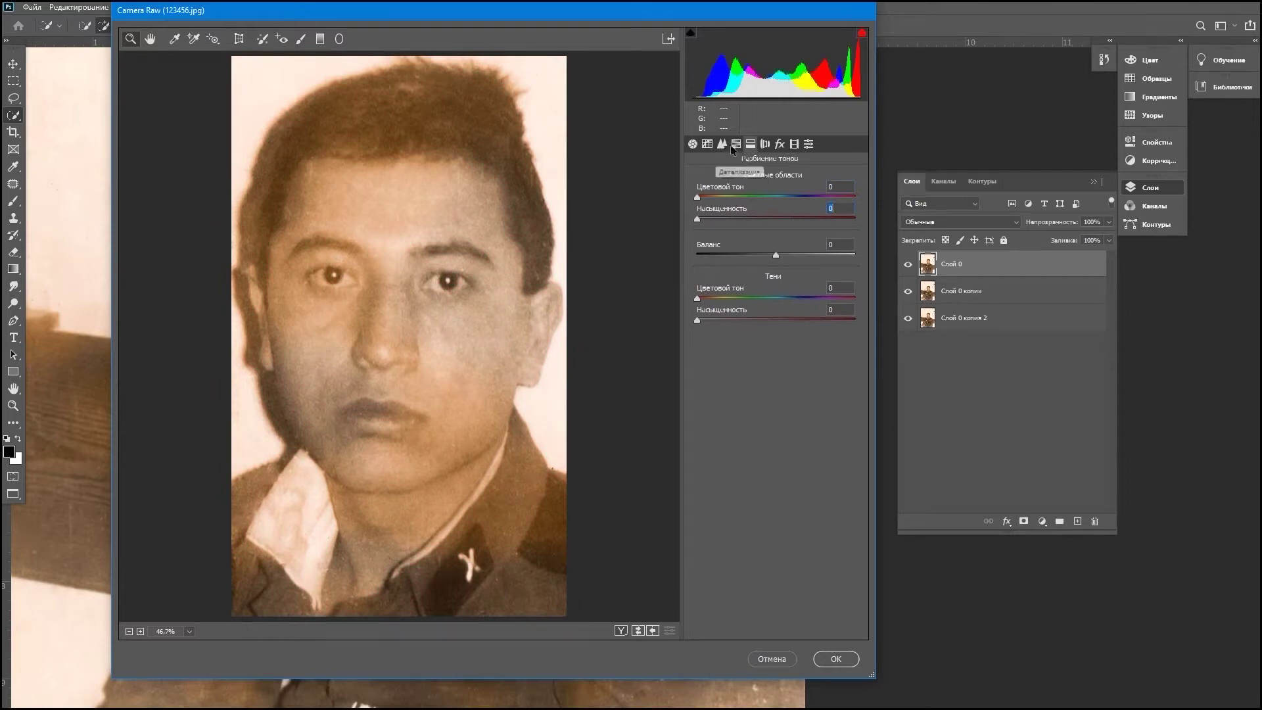
{"action": "left_click", "coordinate": [735, 145]}
{"action": "left_click_drag", "start_coordinate": [776, 226], "coordinate": [815, 228]}
{"action": "left_click_drag", "start_coordinate": [777, 271], "coordinate": [796, 271]}
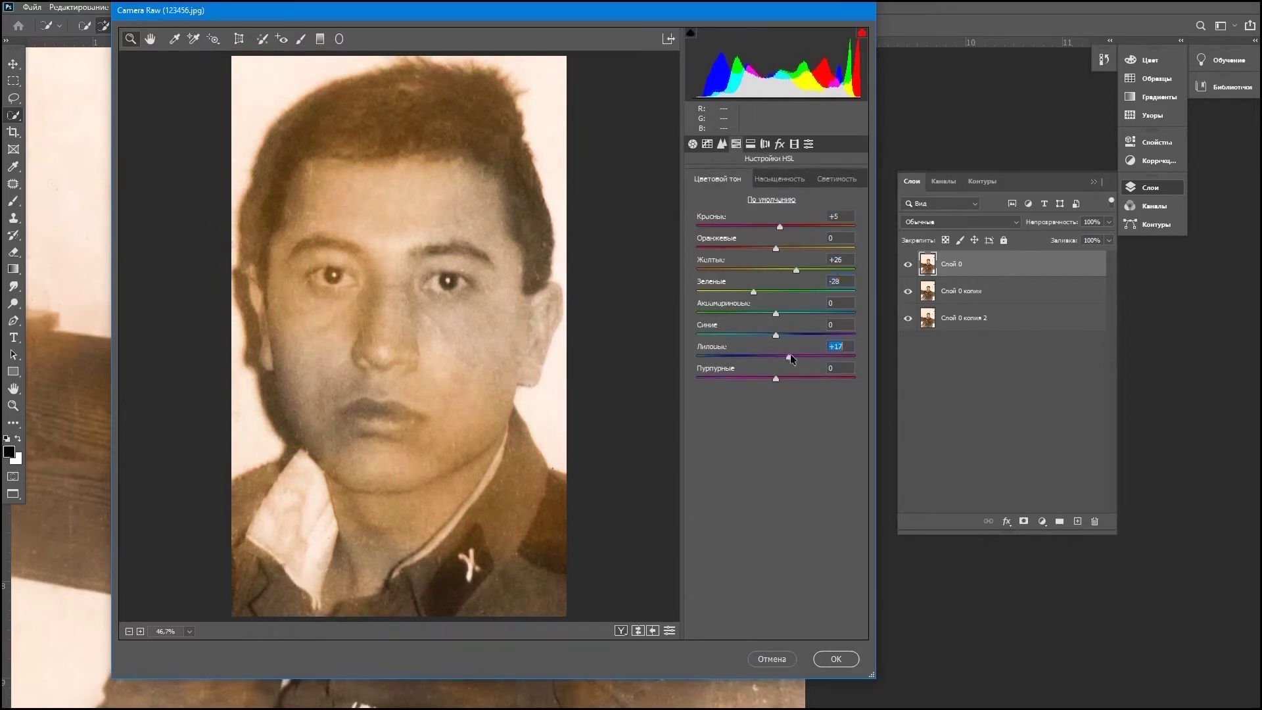
{"action": "left_click", "coordinate": [823, 184]}
{"action": "mouse_move", "coordinate": [821, 227]}
{"action": "left_mouse_down"}
{"action": "mouse_move", "coordinate": [775, 227]}
{"action": "mouse_move", "coordinate": [779, 248]}
{"action": "mouse_move", "coordinate": [743, 271]}
{"action": "left_mouse_up"}
Step: Set the Basic tint to about +8 and apply the Camera Raw edits
{"action": "left_click", "coordinate": [750, 145]}
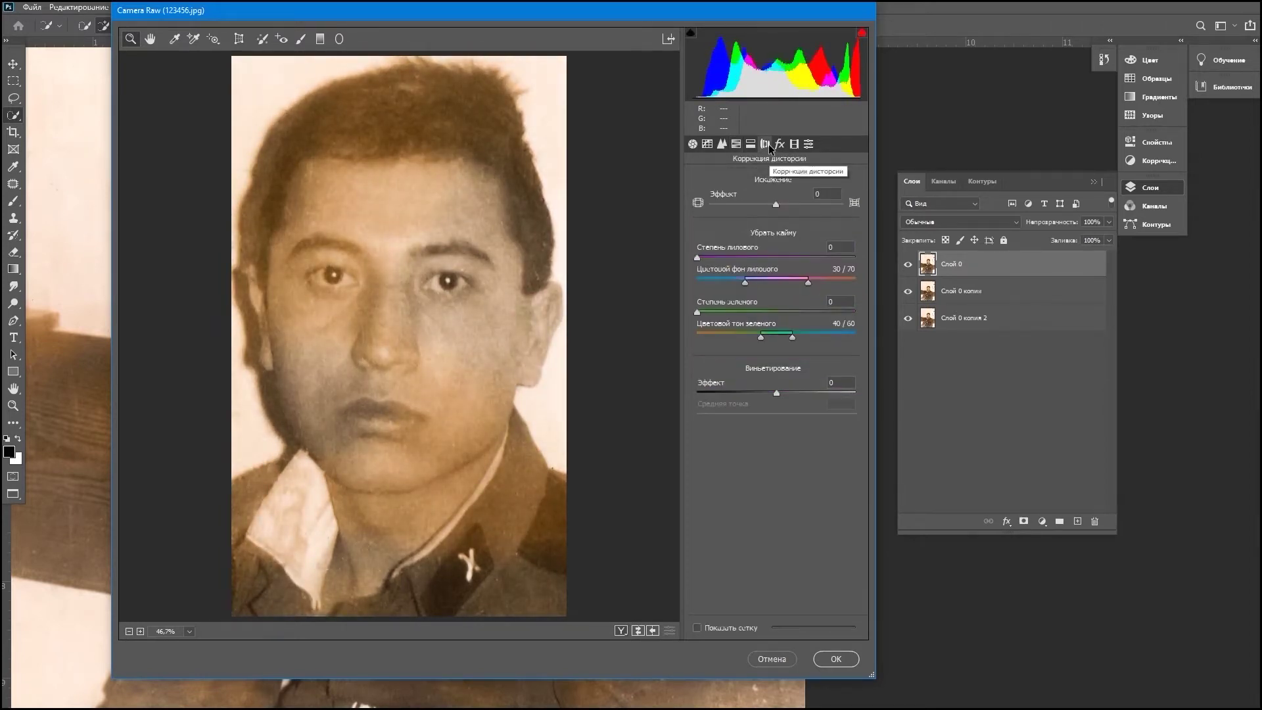
{"action": "left_click", "coordinate": [710, 145]}
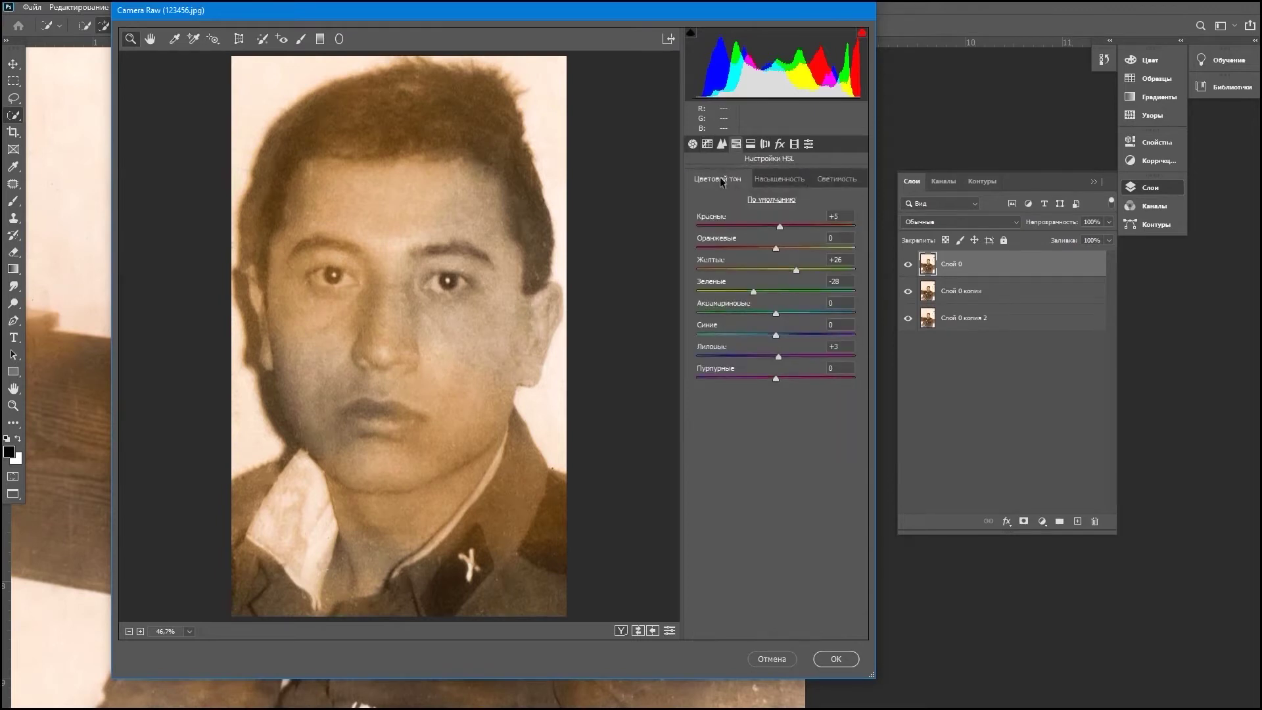
{"action": "left_click", "coordinate": [692, 143]}
{"action": "left_click_drag", "start_coordinate": [775, 274], "coordinate": [784, 274]}
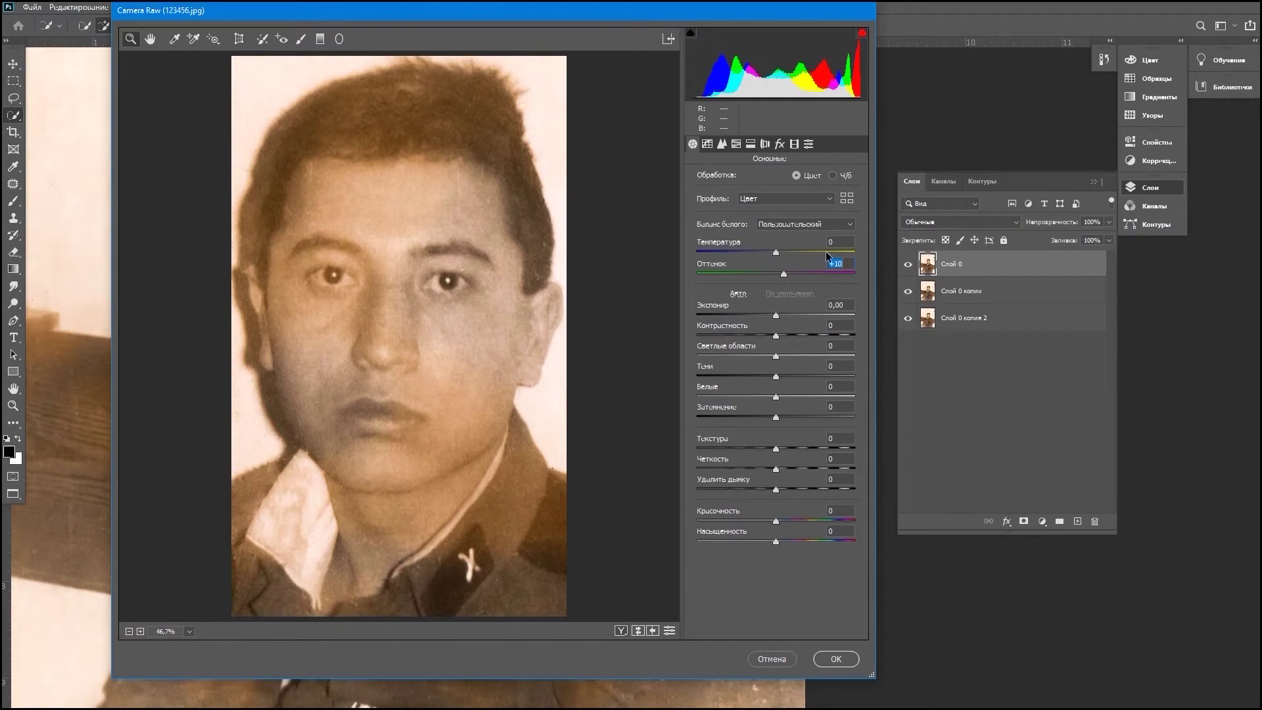
{"action": "left_click_drag", "start_coordinate": [786, 273], "coordinate": [779, 274]}
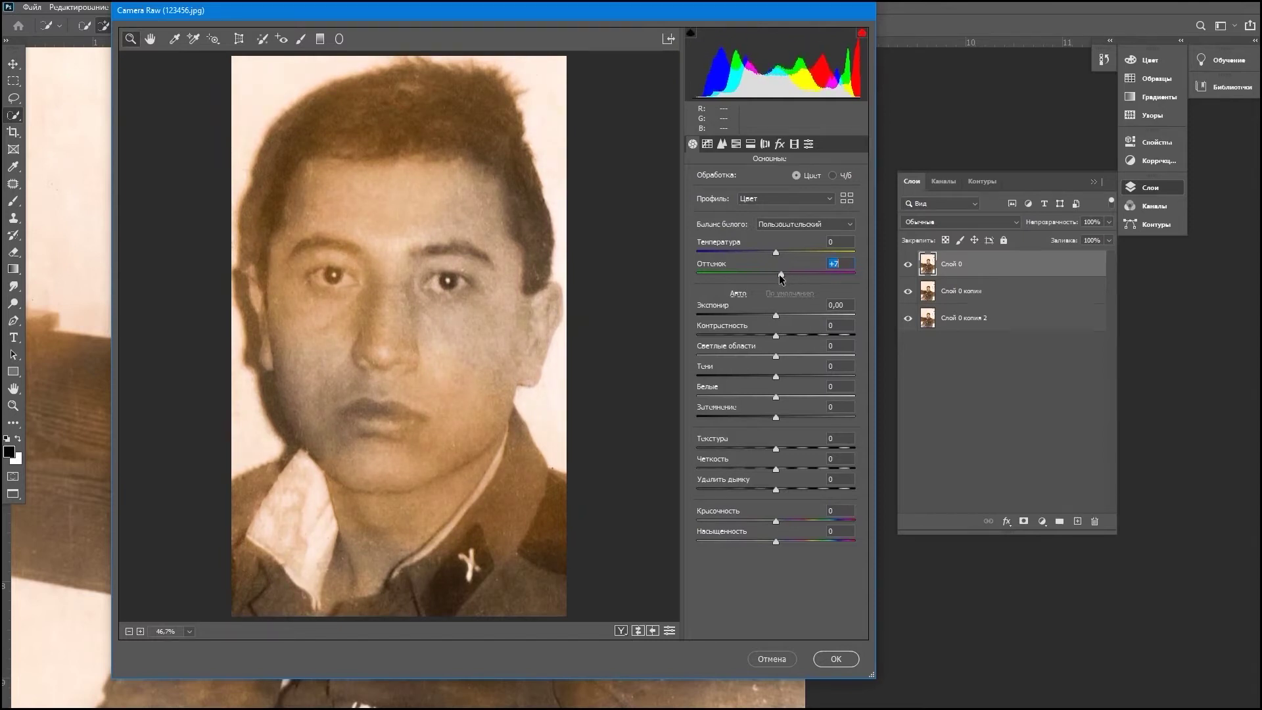
{"action": "left_click_drag", "start_coordinate": [779, 274], "coordinate": [780, 275]}
{"action": "key", "text": "Return"}
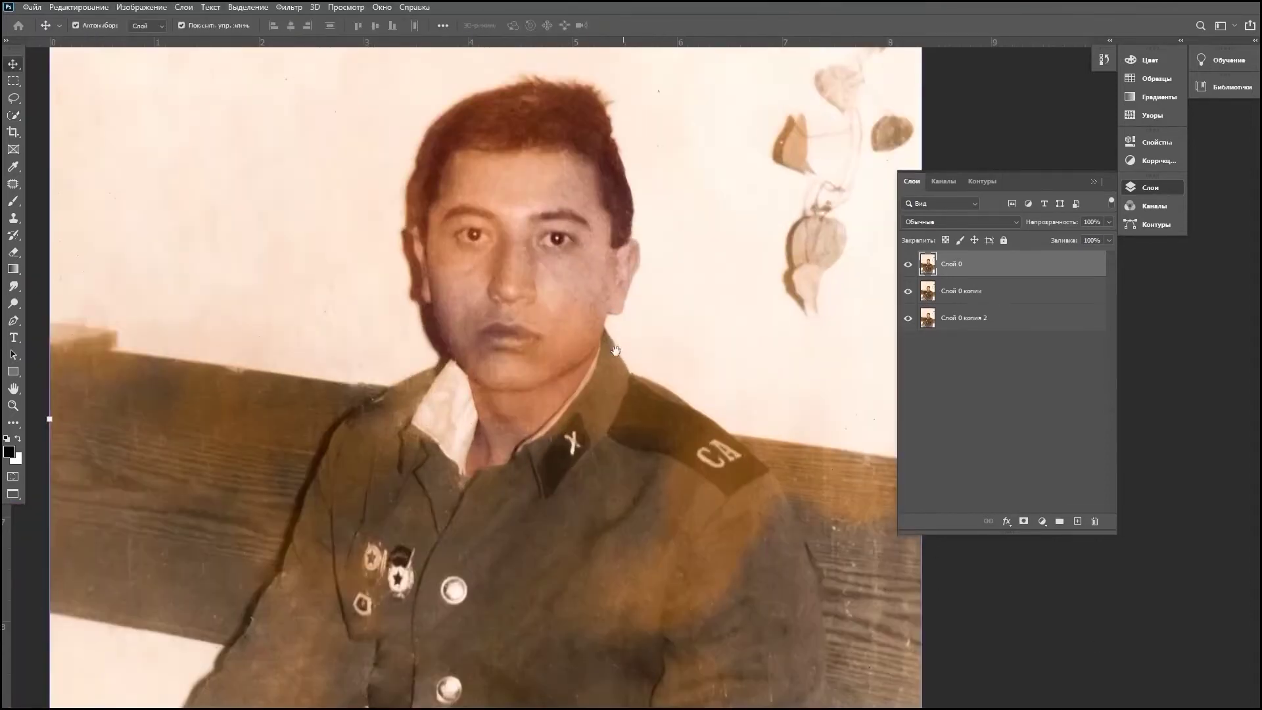
Step: Apply a High Pass filter with a very large radius of about 516
{"action": "key", "text": "h"}
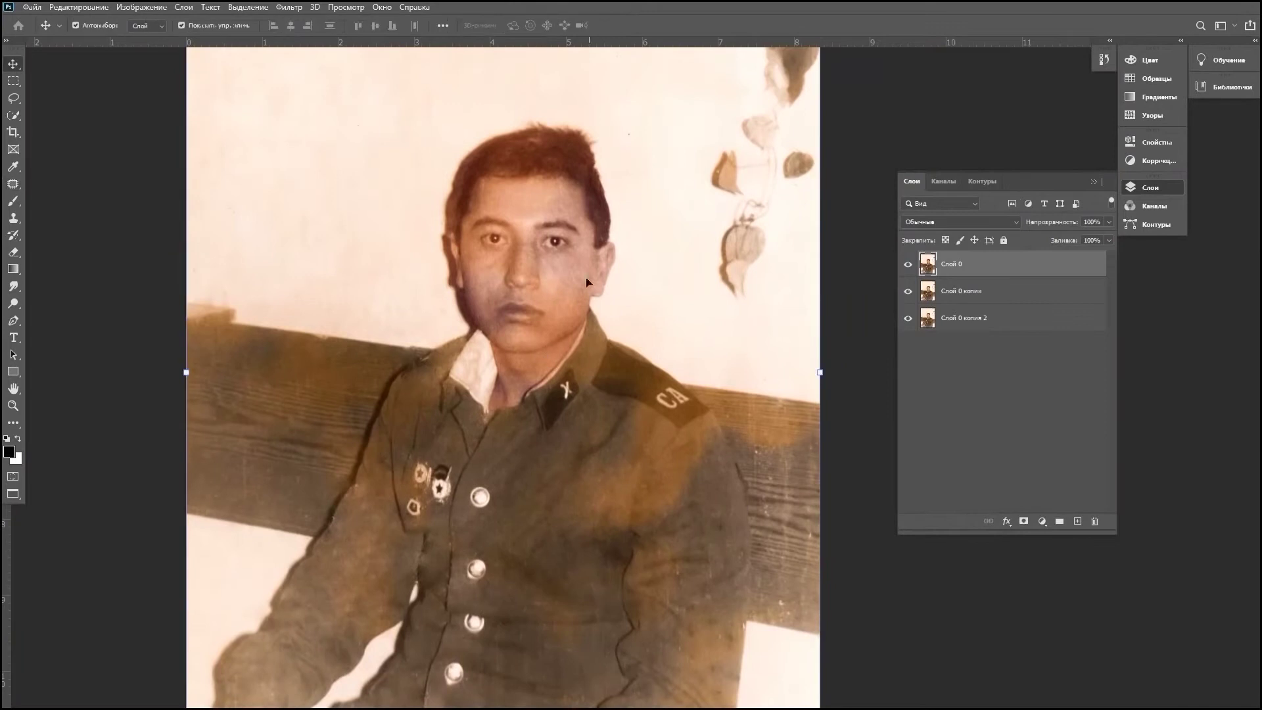
{"action": "left_click", "coordinate": [289, 7]}
{"action": "left_click", "coordinate": [519, 289]}
{"action": "mouse_move", "coordinate": [628, 145]}
{"action": "left_mouse_down"}
{"action": "mouse_move", "coordinate": [768, 192]}
{"action": "mouse_move", "coordinate": [341, 164]}
{"action": "left_mouse_up"}
{"action": "left_click_drag", "start_coordinate": [356, 364], "coordinate": [359, 364]}
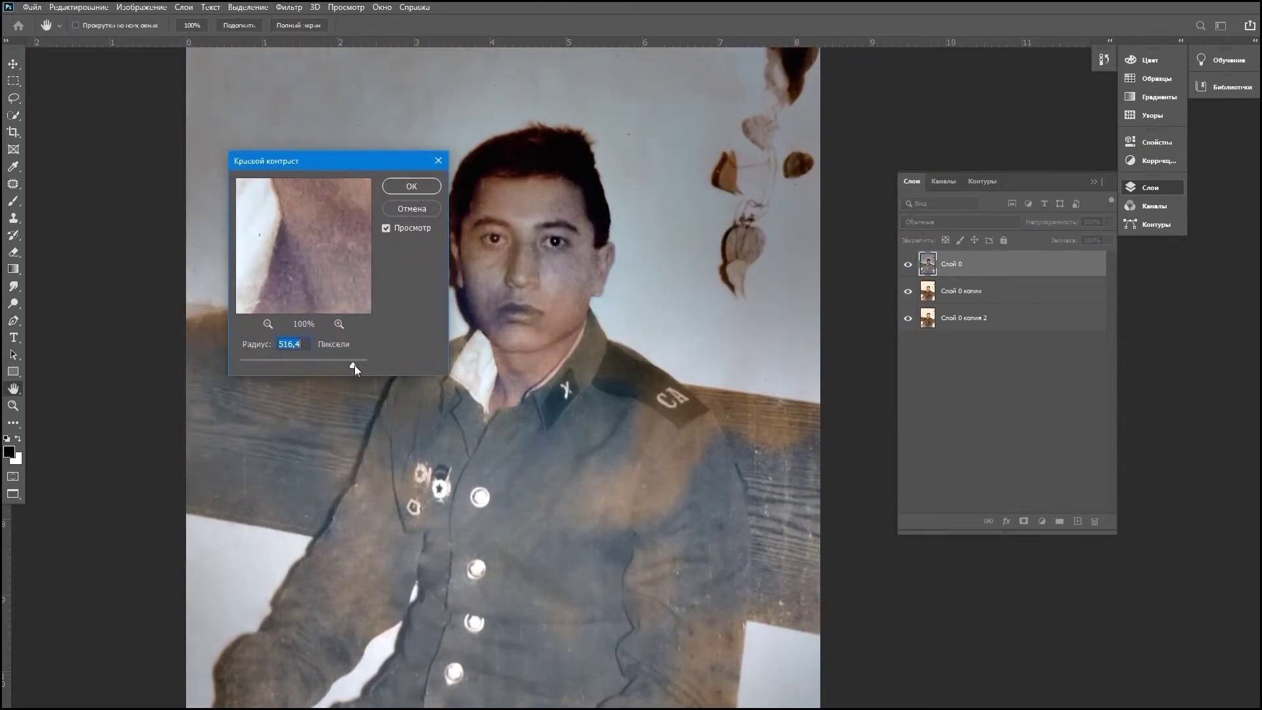
{"action": "key", "text": "Return"}
Step: Quick-select the face and neck, keeping the jaw shadow and trimming hair from the forehead
{"action": "key", "text": "v"}
{"action": "scroll", "coordinate": [644, 307], "scroll_direction": "down", "scroll_amount": 3}
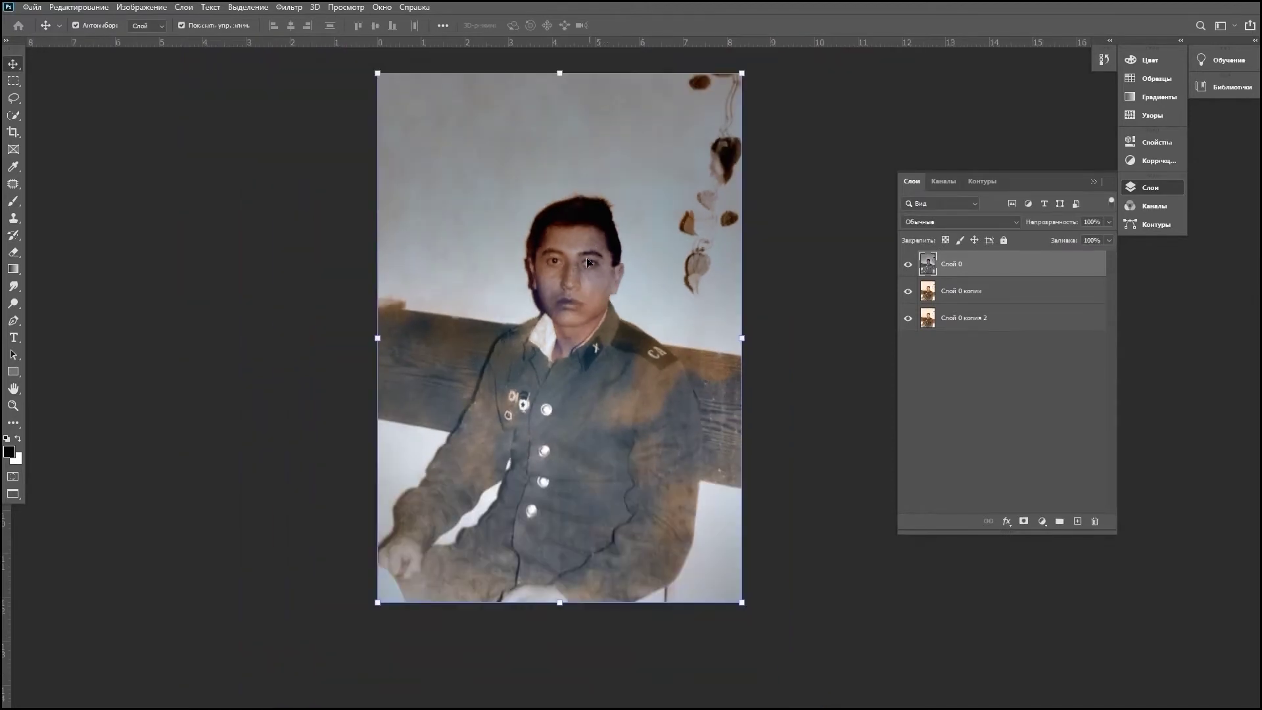
{"action": "key", "text": "w"}
{"action": "scroll", "coordinate": [585, 283], "scroll_direction": "up", "scroll_amount": 5}
{"action": "left_click_drag", "start_coordinate": [579, 276], "coordinate": [539, 460]}
{"action": "mouse_move", "coordinate": [437, 322]}
{"action": "left_mouse_down"}
{"action": "mouse_move", "coordinate": [447, 362]}
{"action": "mouse_move", "coordinate": [532, 403]}
{"action": "left_mouse_up"}
{"action": "scroll", "coordinate": [457, 367], "scroll_direction": "up", "scroll_amount": 5}
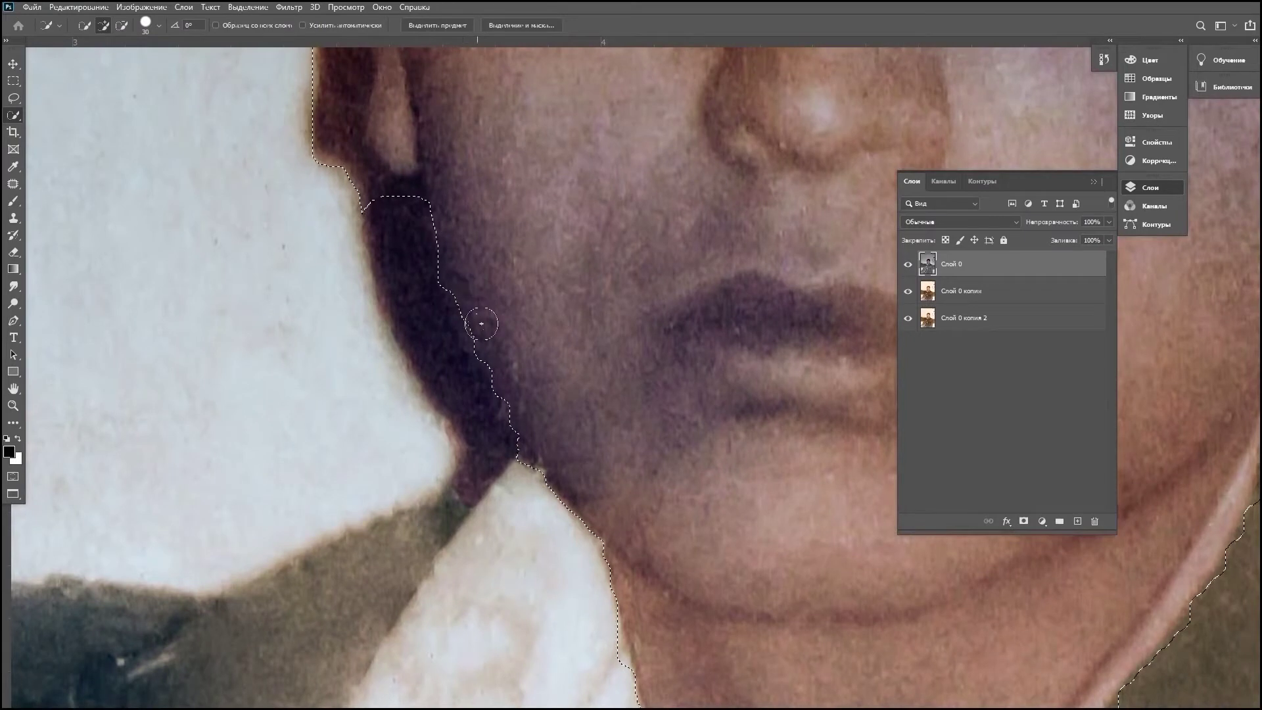
{"action": "key", "text": "ctrl+z"}
{"action": "scroll", "coordinate": [626, 482], "scroll_direction": "up", "scroll_amount": 2}
{"action": "scroll", "coordinate": [600, 499], "scroll_direction": "up", "scroll_amount": 2}
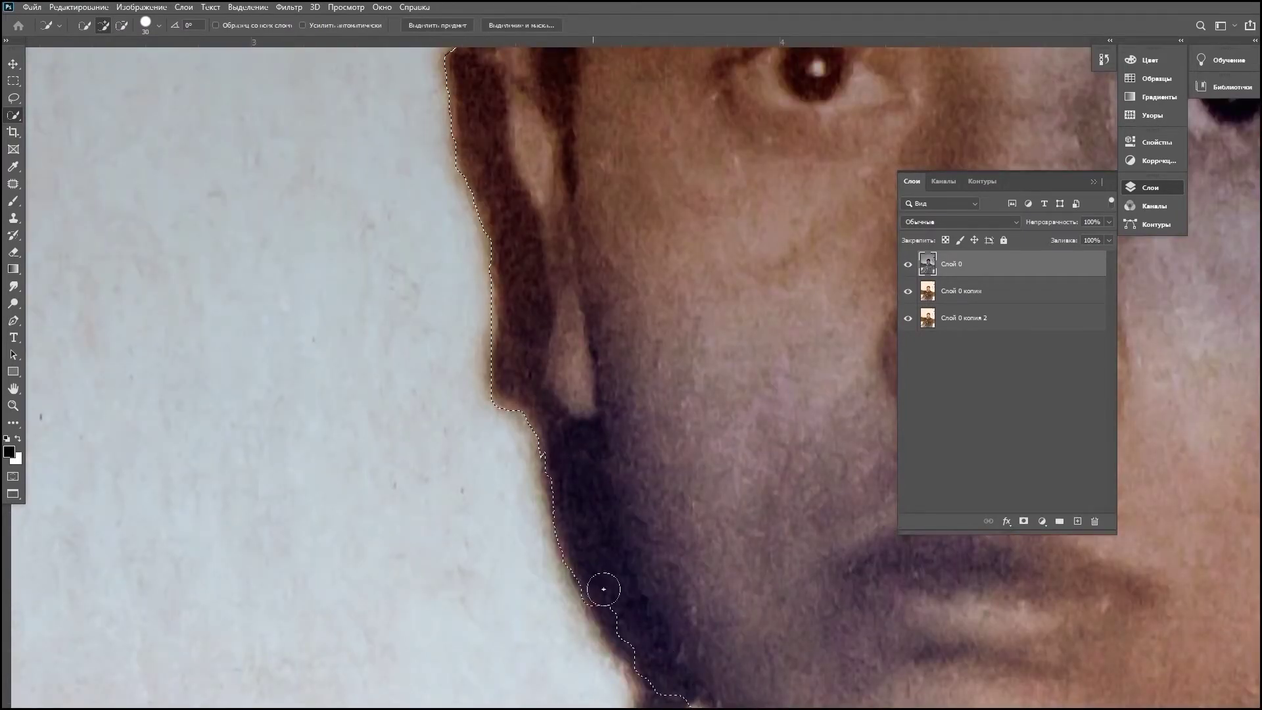
{"action": "scroll", "coordinate": [600, 586], "scroll_direction": "down", "scroll_amount": 3}
{"action": "scroll", "coordinate": [506, 315], "scroll_direction": "up", "scroll_amount": 1}
{"action": "scroll", "coordinate": [510, 460], "scroll_direction": "up", "scroll_amount": 3}
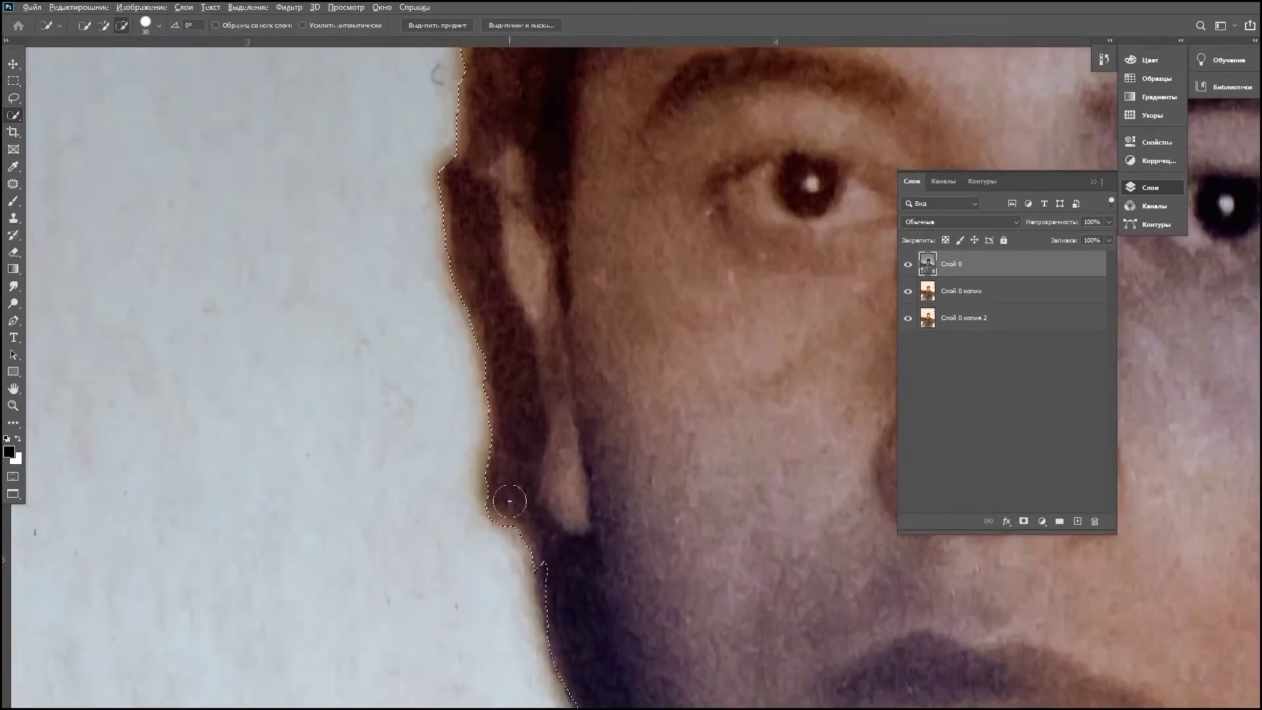
{"action": "scroll", "coordinate": [461, 592], "scroll_direction": "up", "scroll_amount": 4}
{"action": "scroll", "coordinate": [452, 631], "scroll_direction": "up", "scroll_amount": 1}
{"action": "left_click_drag", "start_coordinate": [409, 530], "coordinate": [565, 132]}
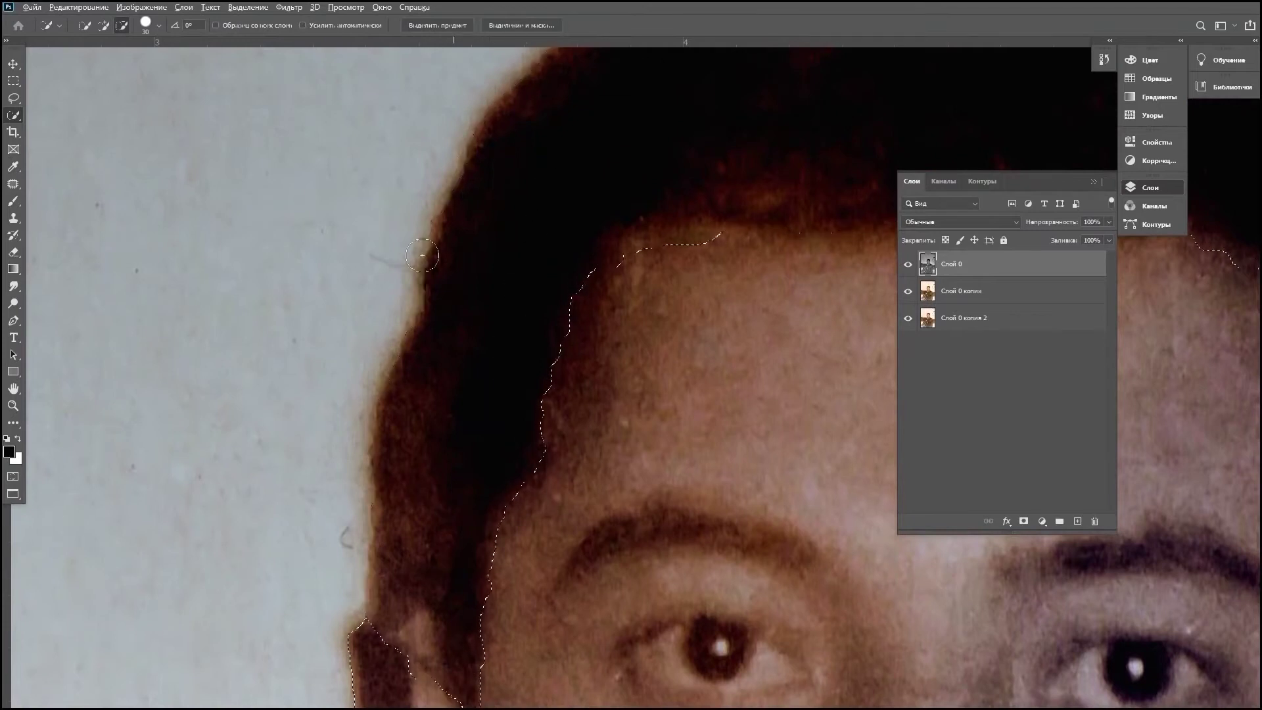
Step: Scroll around the canvas to inspect the face and neck selection
{"action": "scroll", "coordinate": [115, 309], "scroll_direction": "up", "scroll_amount": 3}
{"action": "scroll", "coordinate": [115, 308], "scroll_direction": "down", "scroll_amount": 4}
{"action": "scroll", "coordinate": [699, 121], "scroll_direction": "right", "scroll_amount": 2}
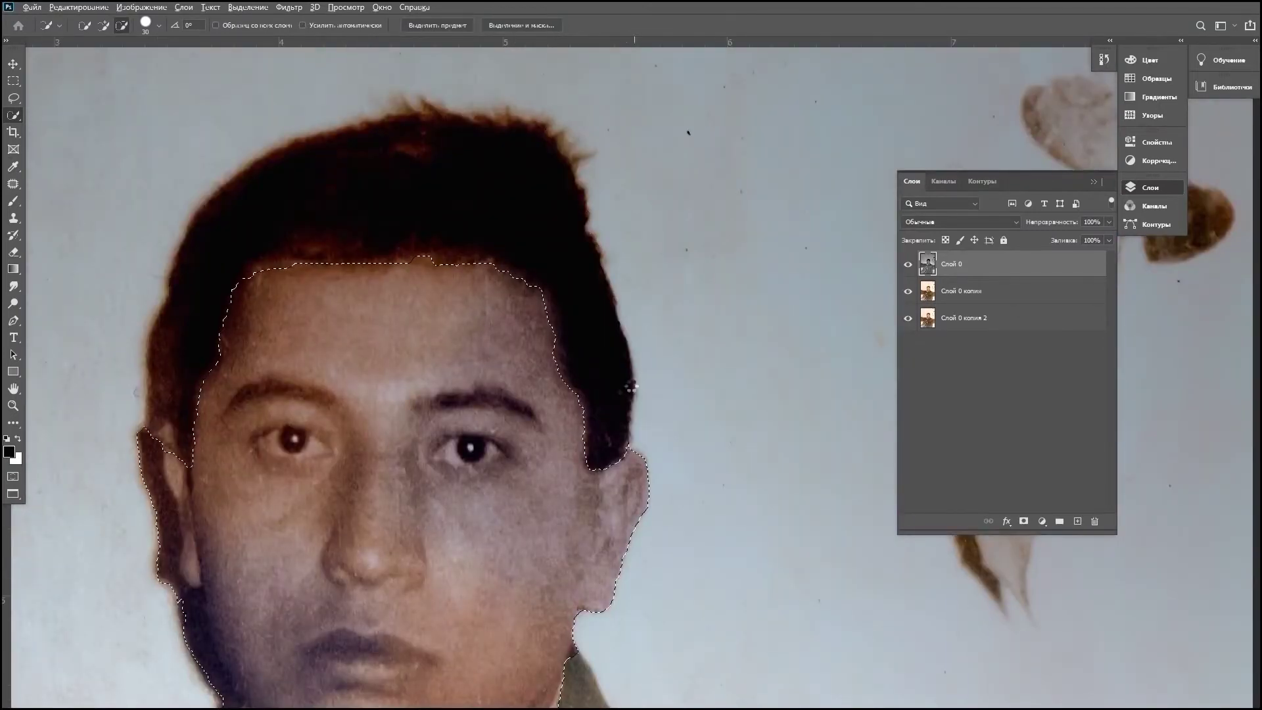
{"action": "scroll", "coordinate": [640, 330], "scroll_direction": "up", "scroll_amount": 5}
{"action": "scroll", "coordinate": [572, 347], "scroll_direction": "down", "scroll_amount": 3}
{"action": "scroll", "coordinate": [505, 421], "scroll_direction": "up", "scroll_amount": 3}
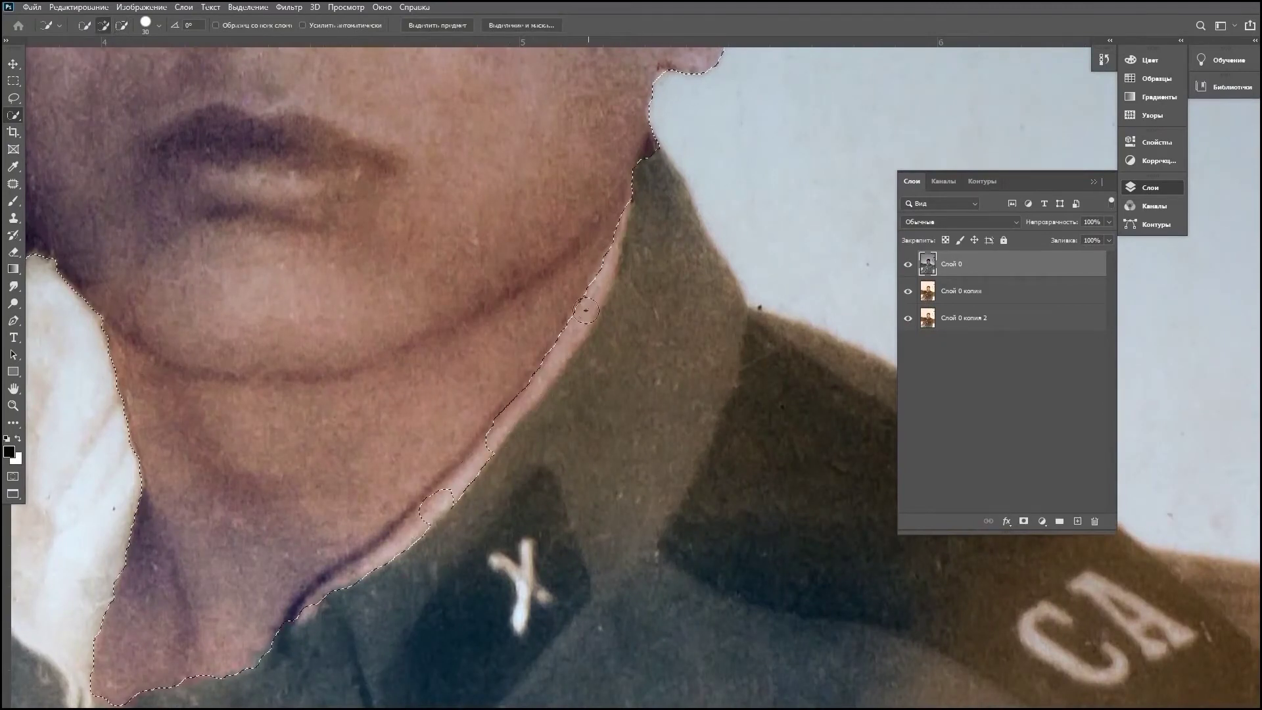
{"action": "scroll", "coordinate": [633, 310], "scroll_direction": "down", "scroll_amount": 3}
{"action": "scroll", "coordinate": [633, 310], "scroll_direction": "left", "scroll_amount": 3}
{"action": "scroll", "coordinate": [578, 349], "scroll_direction": "down", "scroll_amount": 1}
{"action": "scroll", "coordinate": [577, 349], "scroll_direction": "left", "scroll_amount": 3}
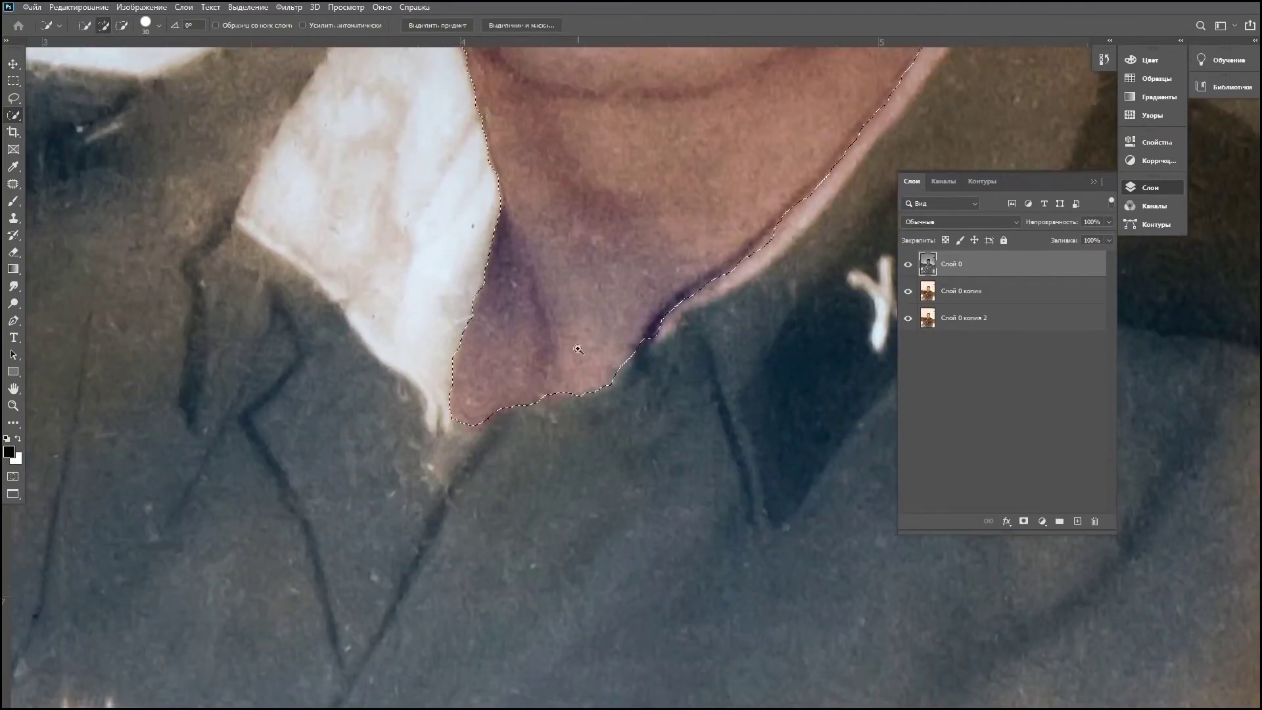
{"action": "scroll", "coordinate": [476, 413], "scroll_direction": "down", "scroll_amount": 3}
{"action": "scroll", "coordinate": [572, 276], "scroll_direction": "up", "scroll_amount": 2}
{"action": "scroll", "coordinate": [576, 269], "scroll_direction": "up", "scroll_amount": 3}
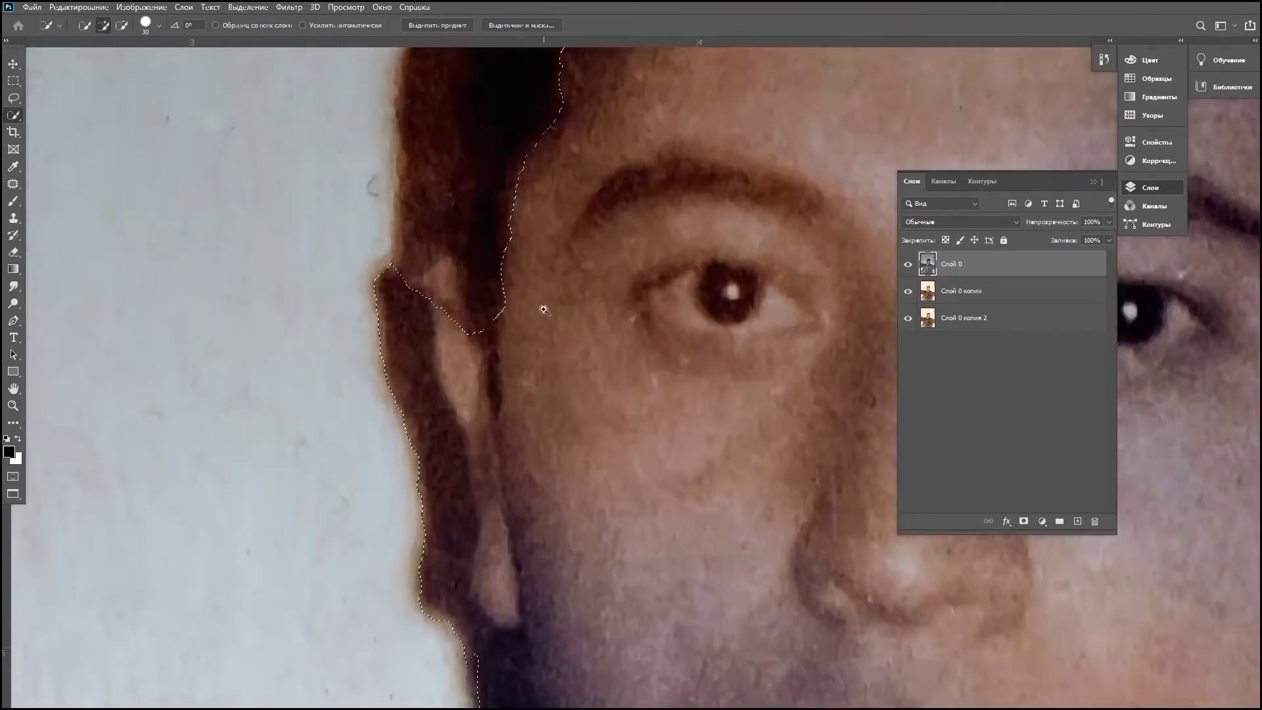
{"action": "scroll", "coordinate": [599, 299], "scroll_direction": "down", "scroll_amount": 3}
{"action": "scroll", "coordinate": [445, 303], "scroll_direction": "up", "scroll_amount": 3}
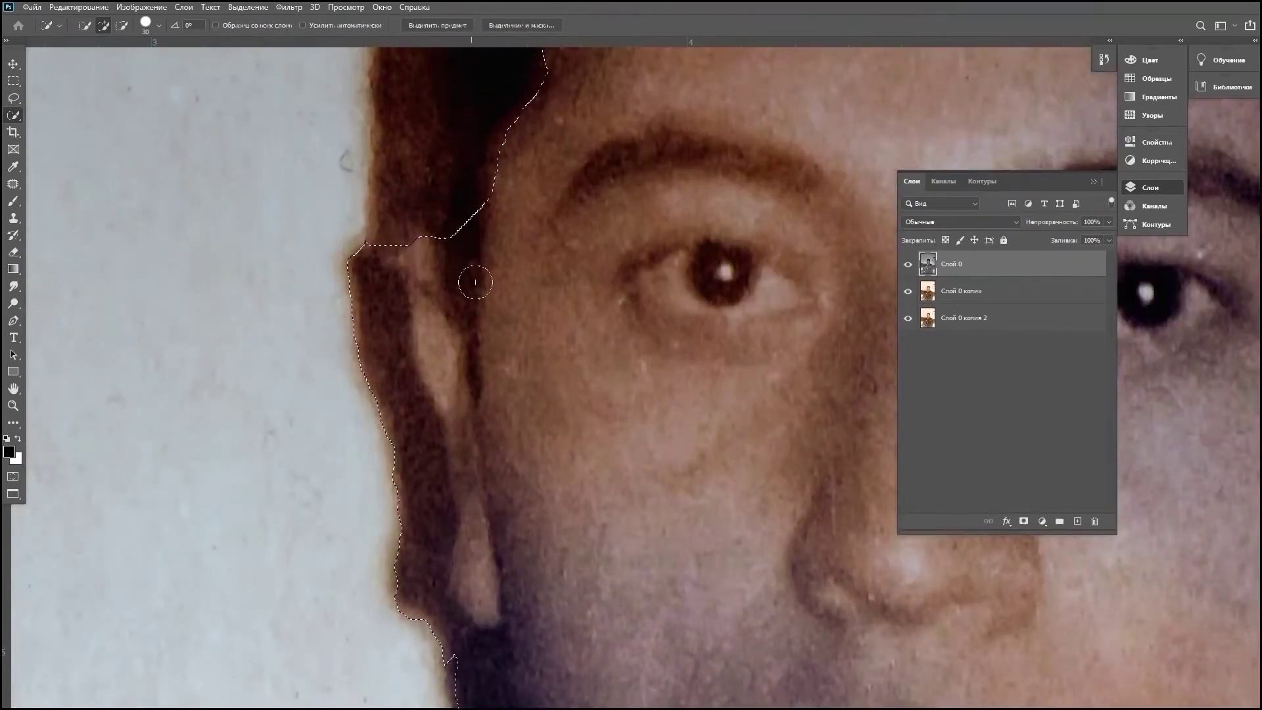
{"action": "scroll", "coordinate": [462, 246], "scroll_direction": "down", "scroll_amount": 3}
{"action": "scroll", "coordinate": [434, 354], "scroll_direction": "up", "scroll_amount": 1}
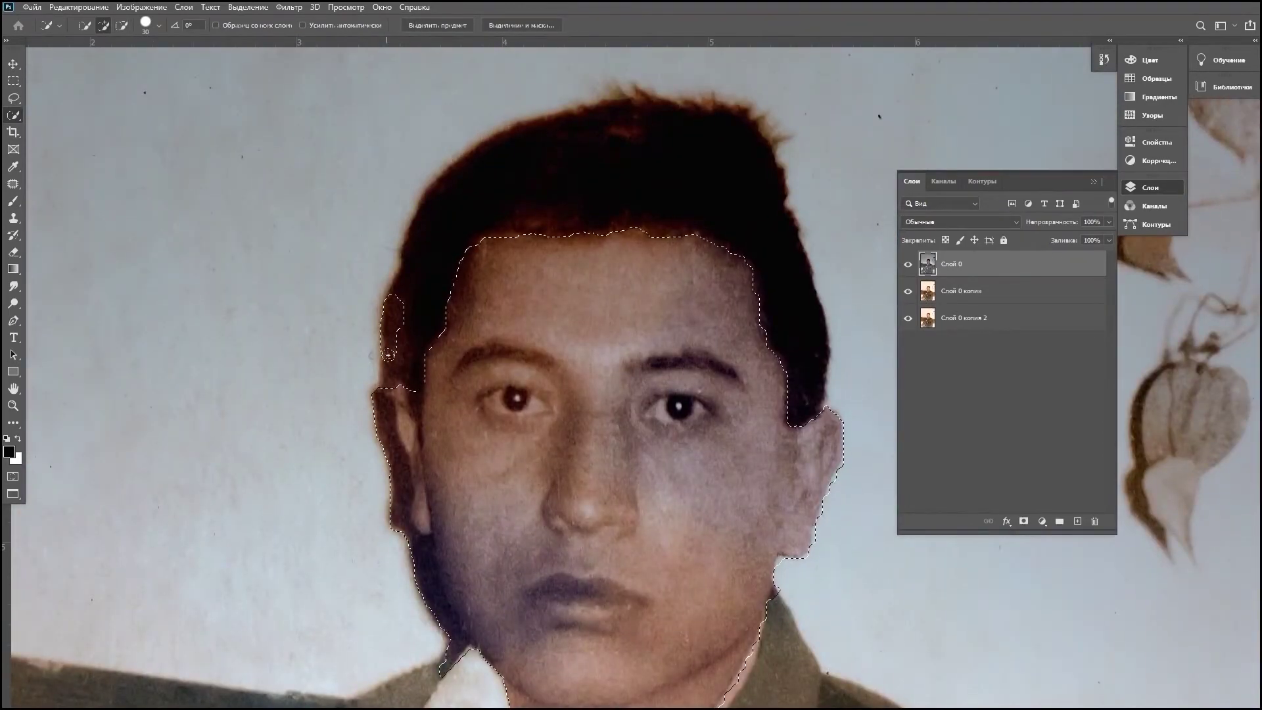
{"action": "scroll", "coordinate": [437, 374], "scroll_direction": "up", "scroll_amount": 2}
{"action": "scroll", "coordinate": [437, 374], "scroll_direction": "down", "scroll_amount": 2}
{"action": "scroll", "coordinate": [477, 383], "scroll_direction": "down", "scroll_amount": 1}
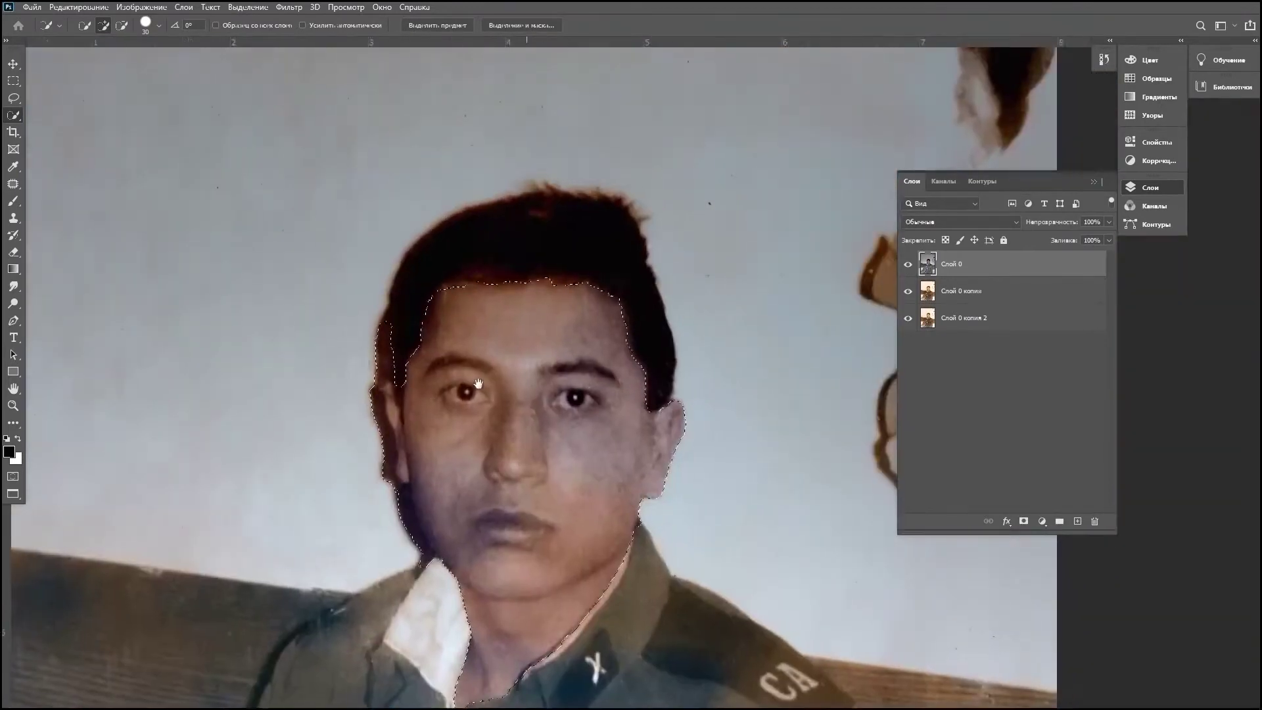
{"action": "scroll", "coordinate": [543, 387], "scroll_direction": "down", "scroll_amount": 2}
{"action": "scroll", "coordinate": [543, 388], "scroll_direction": "down", "scroll_amount": 2}
Step: Drag the selected face into the 123456 копия document as Слой 1 and deselect
{"action": "key", "text": "e"}
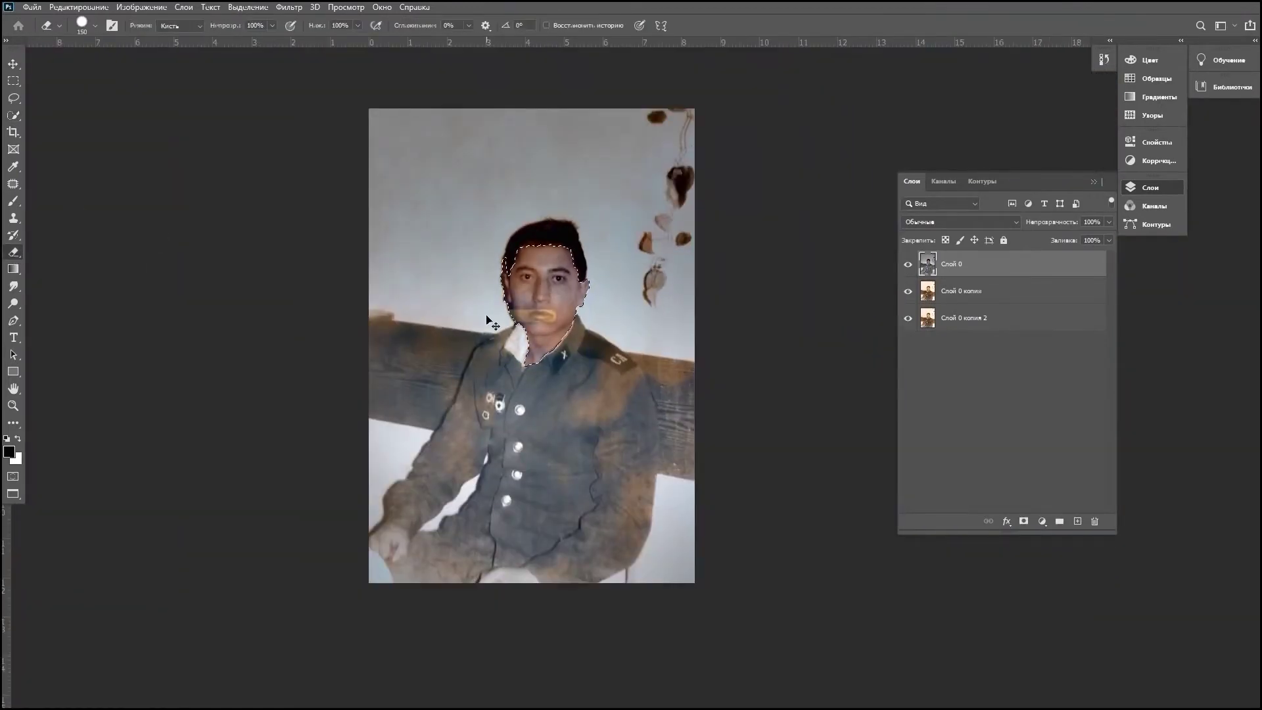
{"action": "scroll", "coordinate": [612, 312], "scroll_direction": "up", "scroll_amount": 3}
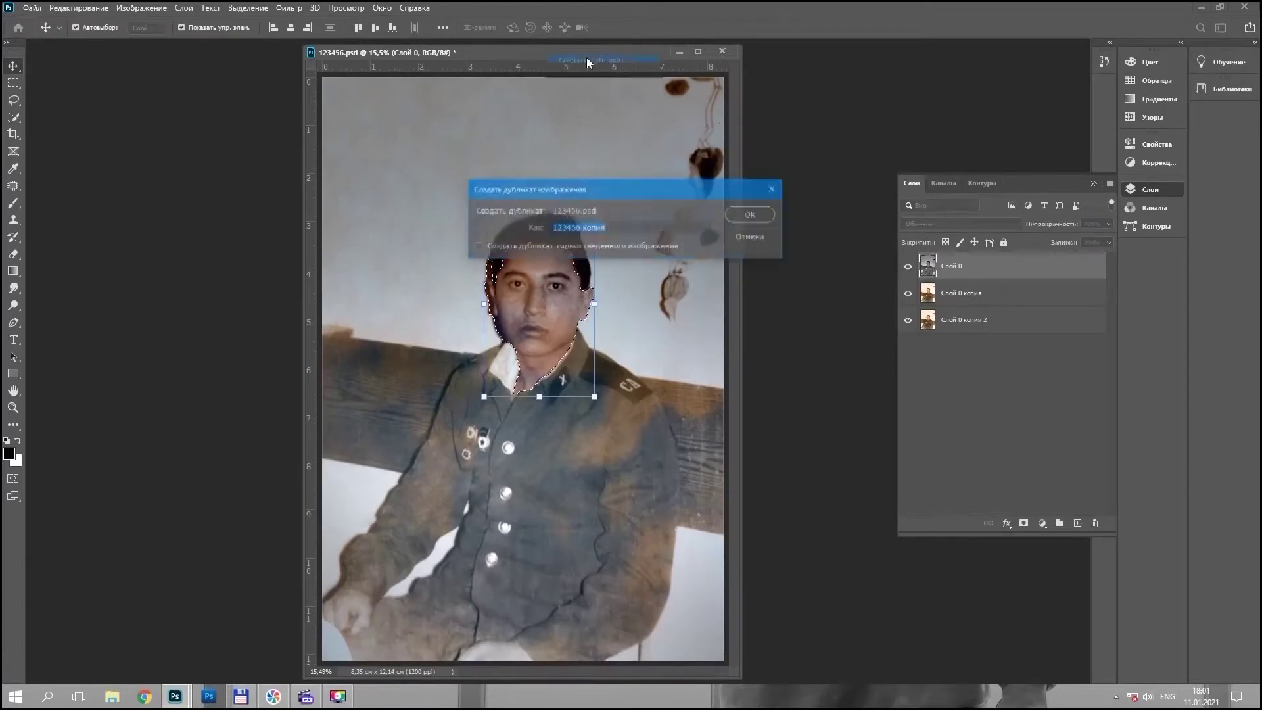
{"action": "left_click_drag", "start_coordinate": [536, 283], "coordinate": [228, 424]}
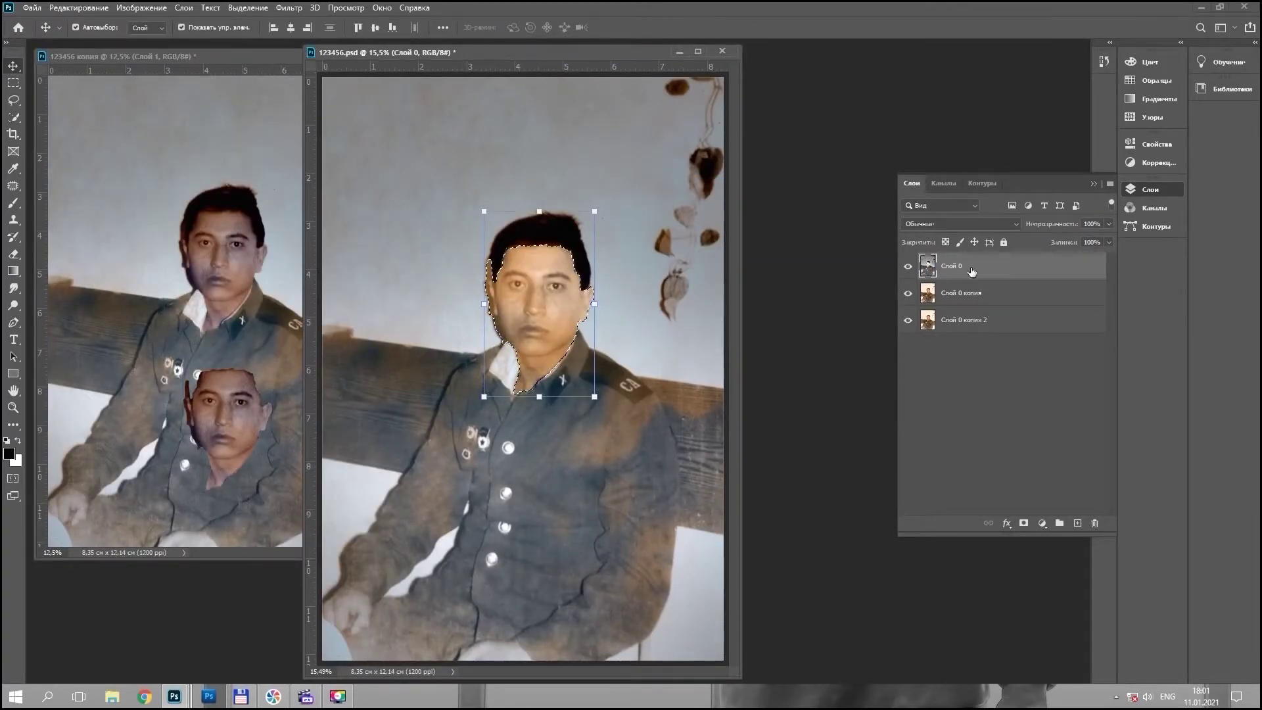
{"action": "key", "text": "ctrl+d"}
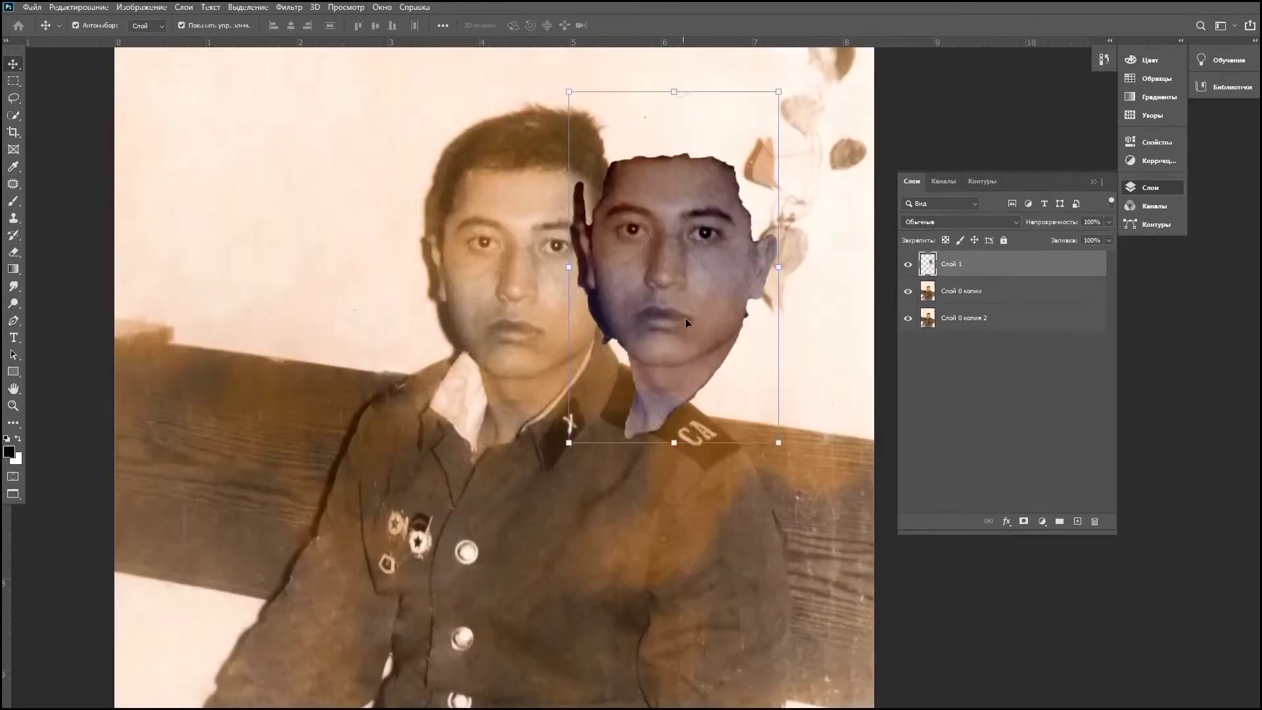
Step: Align the Слой 1 face patch over the soldier's head, comparing layers, then hide Слой 0
{"action": "left_click_drag", "start_coordinate": [685, 322], "coordinate": [555, 329]}
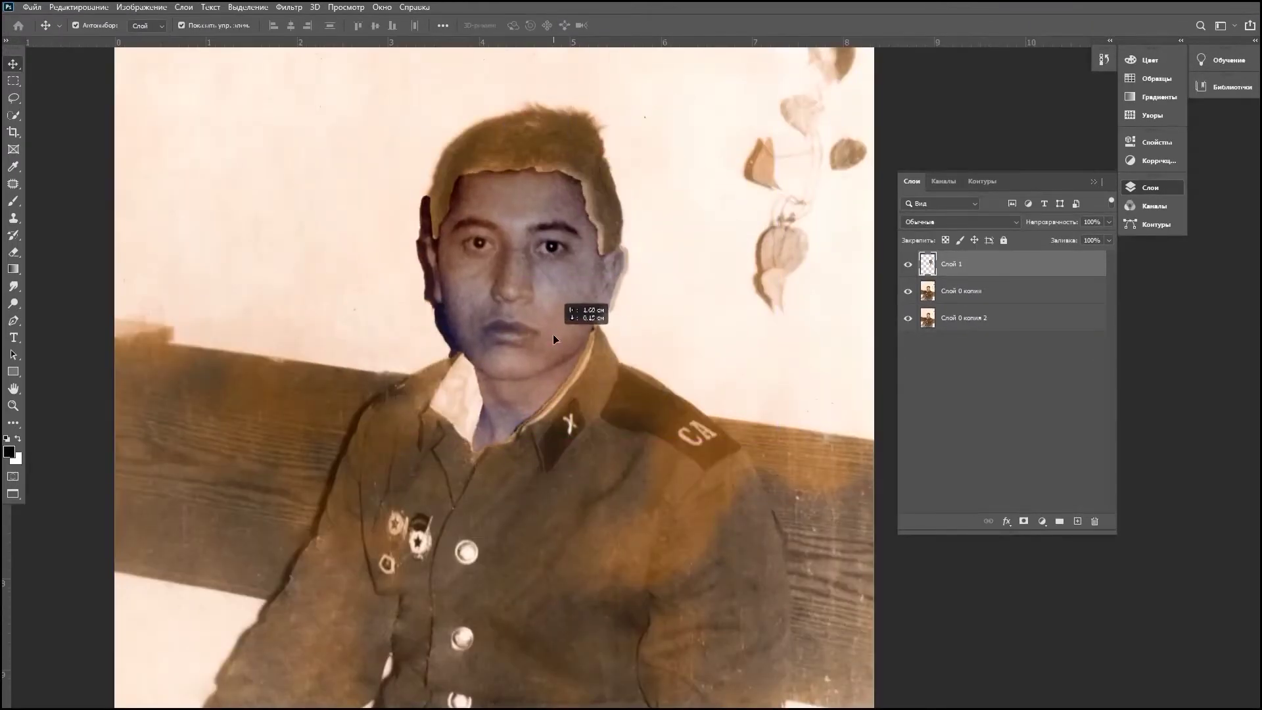
{"action": "scroll", "coordinate": [570, 294], "scroll_direction": "up", "scroll_amount": 3}
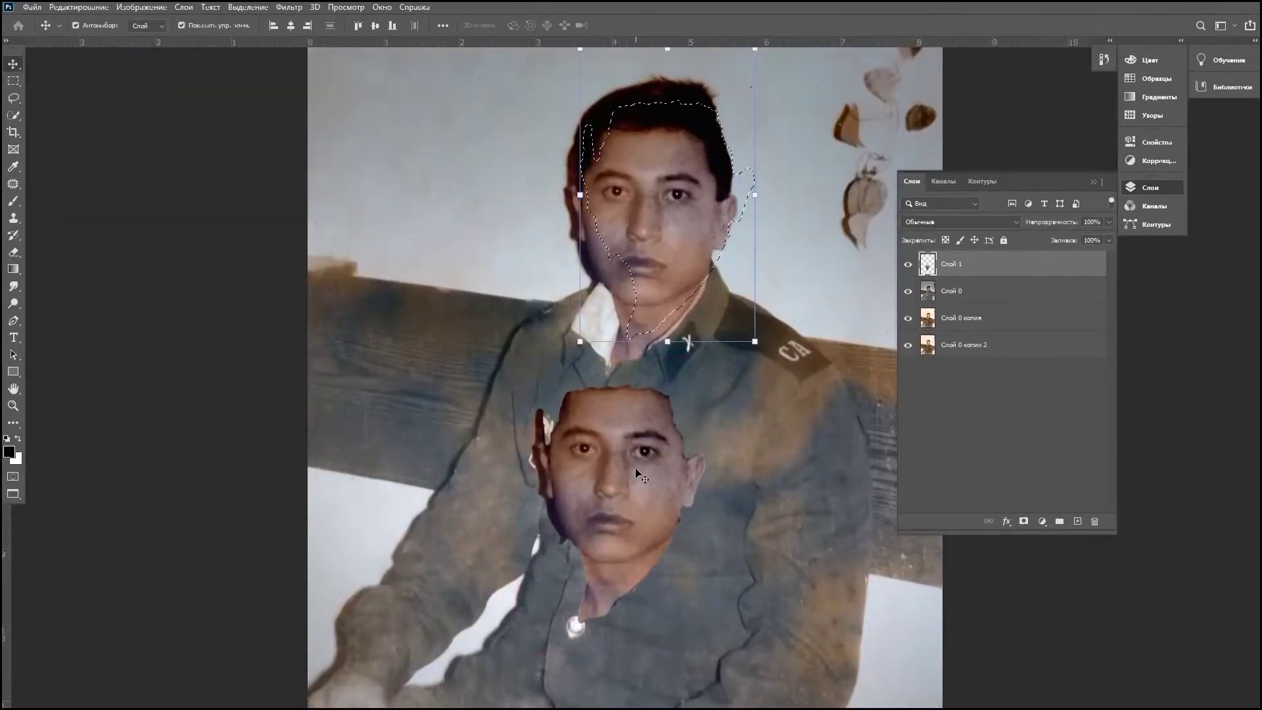
{"action": "left_click_drag", "start_coordinate": [604, 526], "coordinate": [656, 250]}
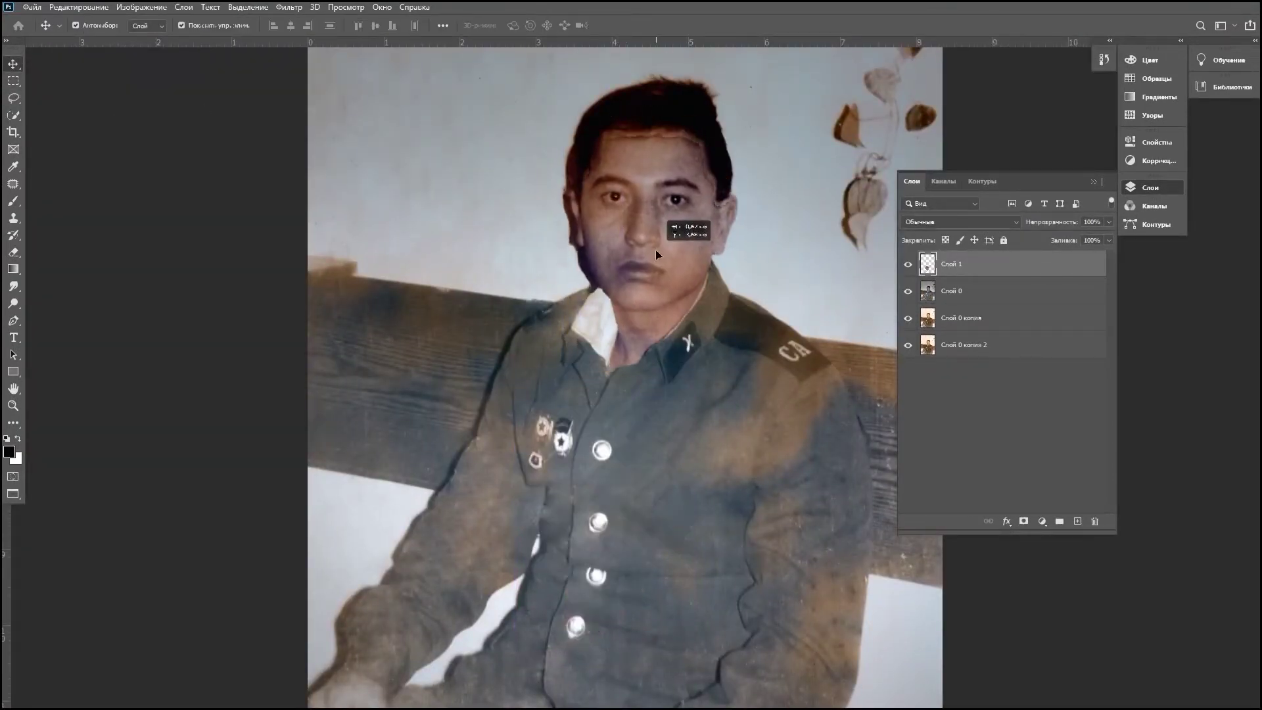
{"action": "scroll", "coordinate": [656, 250], "scroll_direction": "up", "scroll_amount": 3}
{"action": "left_click", "coordinate": [909, 292]}
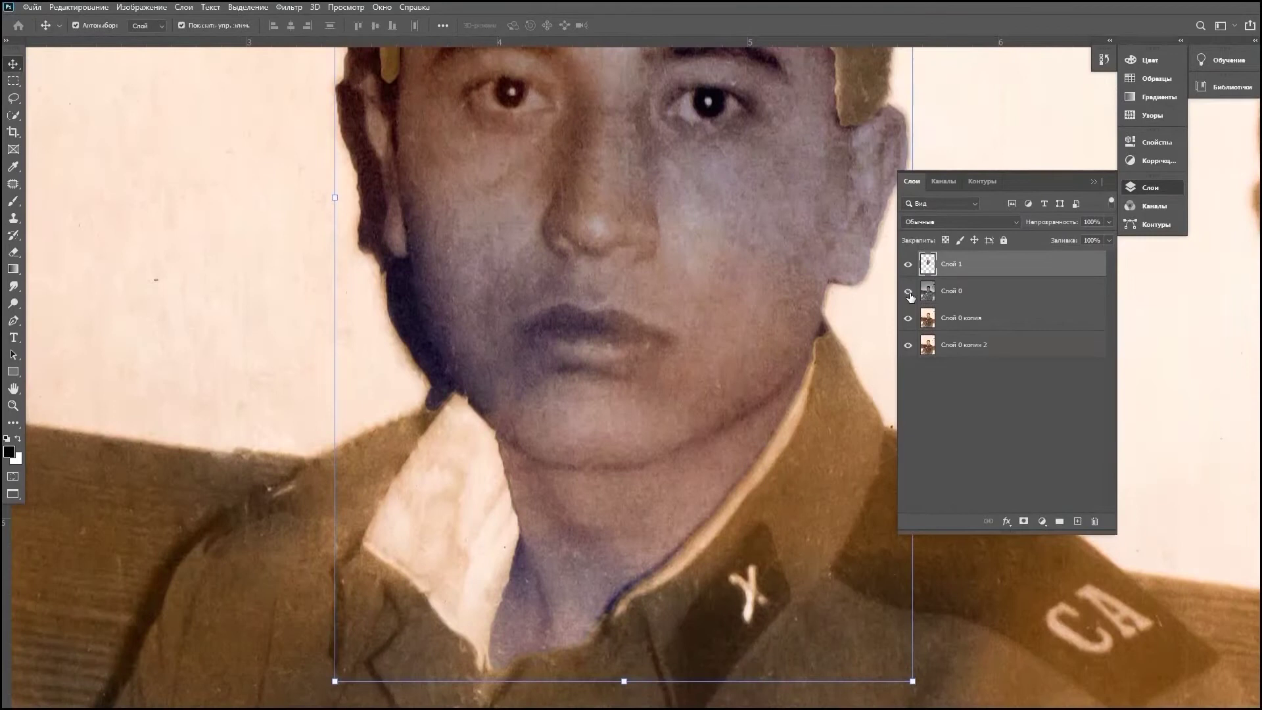
{"action": "left_click", "coordinate": [908, 291]}
{"action": "left_click", "coordinate": [908, 292]}
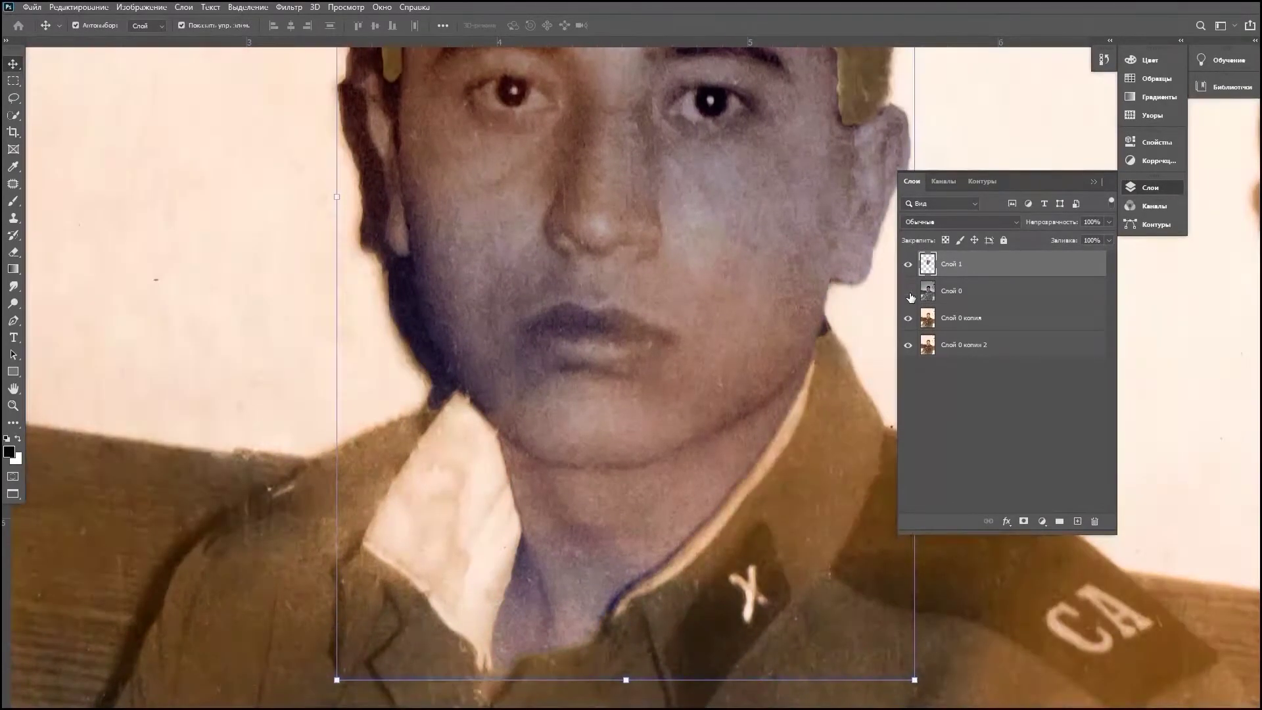
{"action": "left_click_drag", "start_coordinate": [698, 291], "coordinate": [739, 303]}
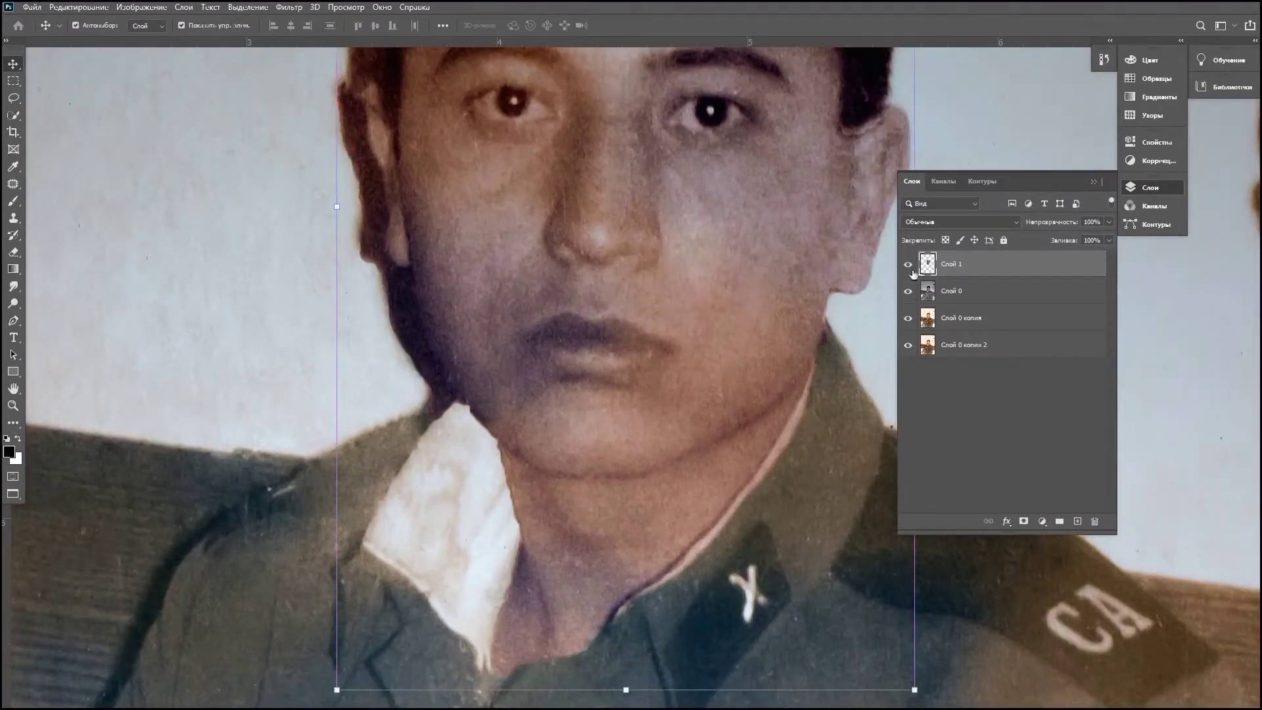
{"action": "left_click", "coordinate": [908, 265]}
{"action": "left_click", "coordinate": [908, 266]}
{"action": "left_click", "coordinate": [937, 287]}
{"action": "key", "text": "ctrl+0"}
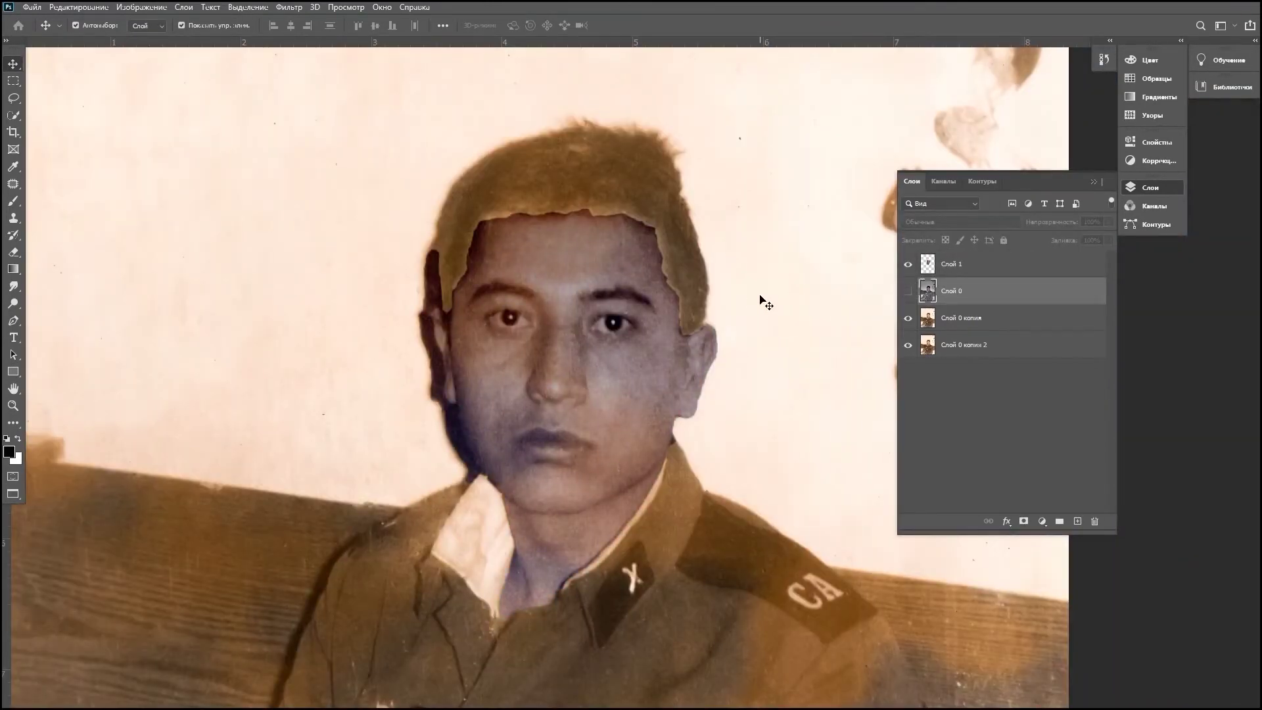
Step: On Слой 0 копия, set Hue/Saturation to Saturation -56, Lightness -32, and raise the Levels black point
{"action": "scroll", "coordinate": [631, 230], "scroll_direction": "up", "scroll_amount": 3}
{"action": "left_click", "coordinate": [959, 318]}
{"action": "scroll", "coordinate": [657, 263], "scroll_direction": "down", "scroll_amount": 2}
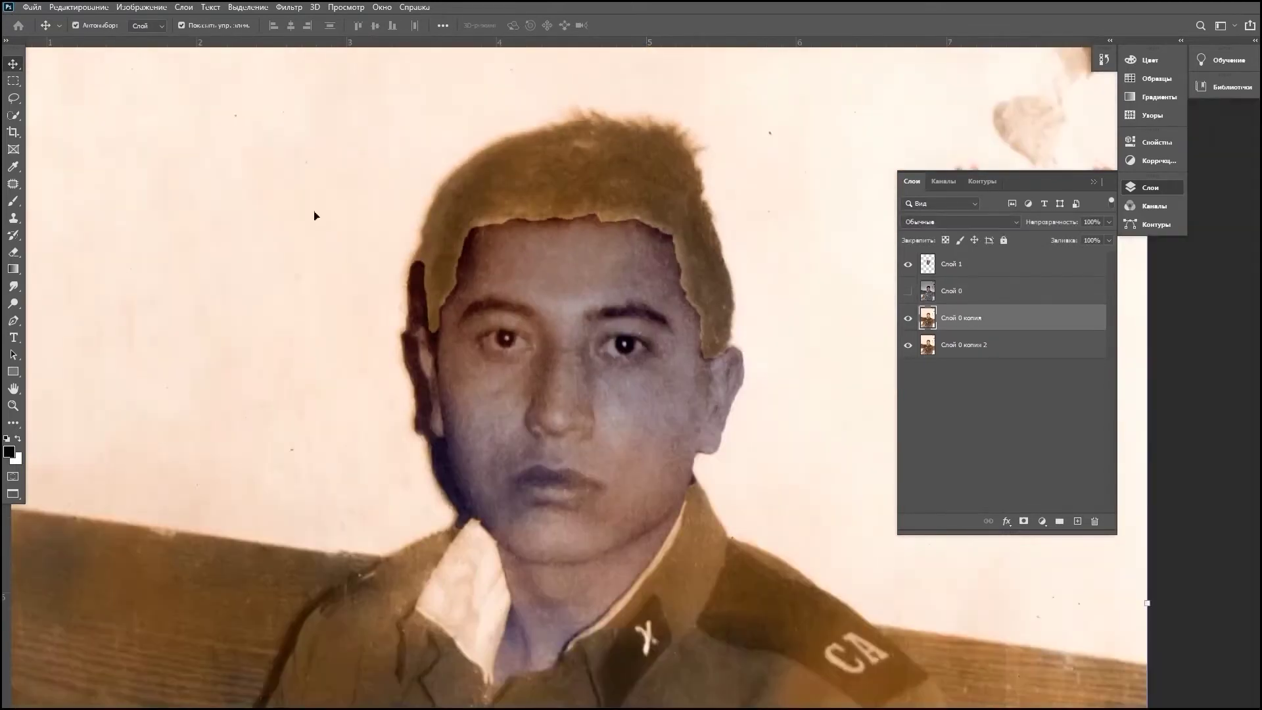
{"action": "key", "text": "ctrl+u"}
{"action": "mouse_move", "coordinate": [751, 299]}
{"action": "left_mouse_down"}
{"action": "mouse_move", "coordinate": [731, 299]}
{"action": "mouse_move", "coordinate": [715, 266]}
{"action": "left_mouse_up"}
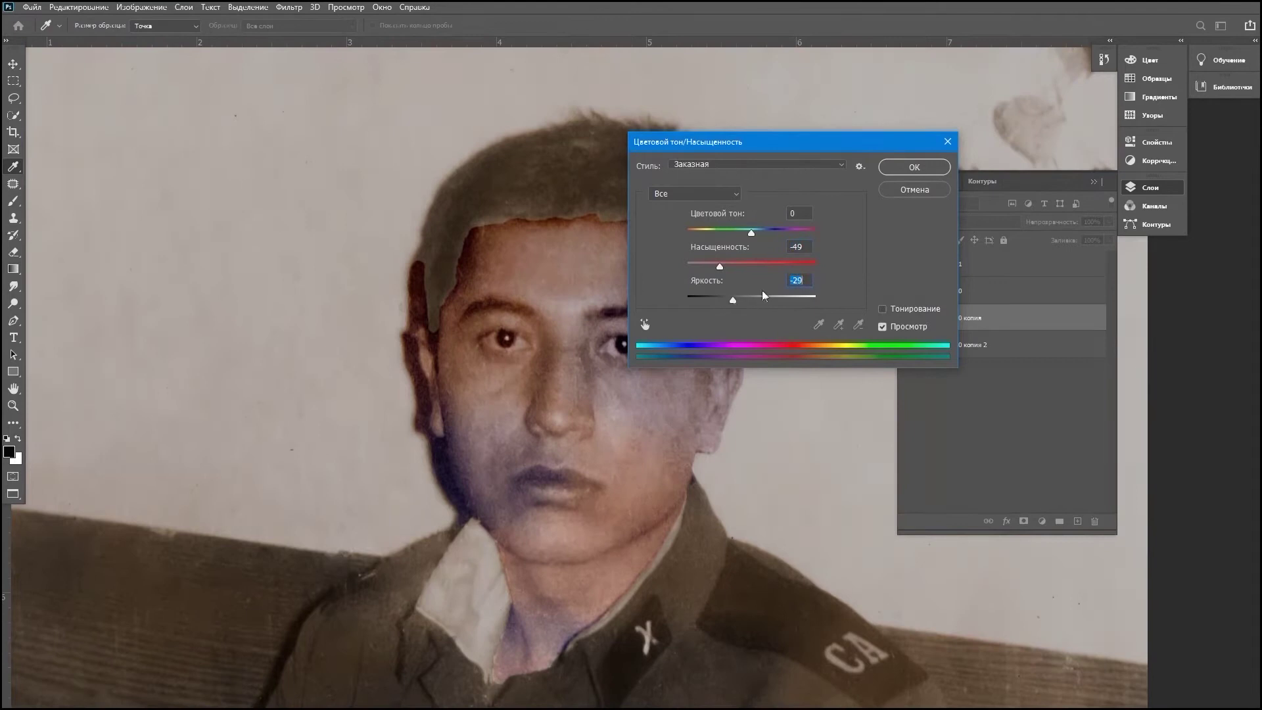
{"action": "key", "text": "Return"}
{"action": "key", "text": "ctrl+l"}
{"action": "mouse_move", "coordinate": [725, 392]}
{"action": "left_mouse_down"}
{"action": "mouse_move", "coordinate": [746, 392]}
{"action": "mouse_move", "coordinate": [723, 389]}
{"action": "left_mouse_up"}
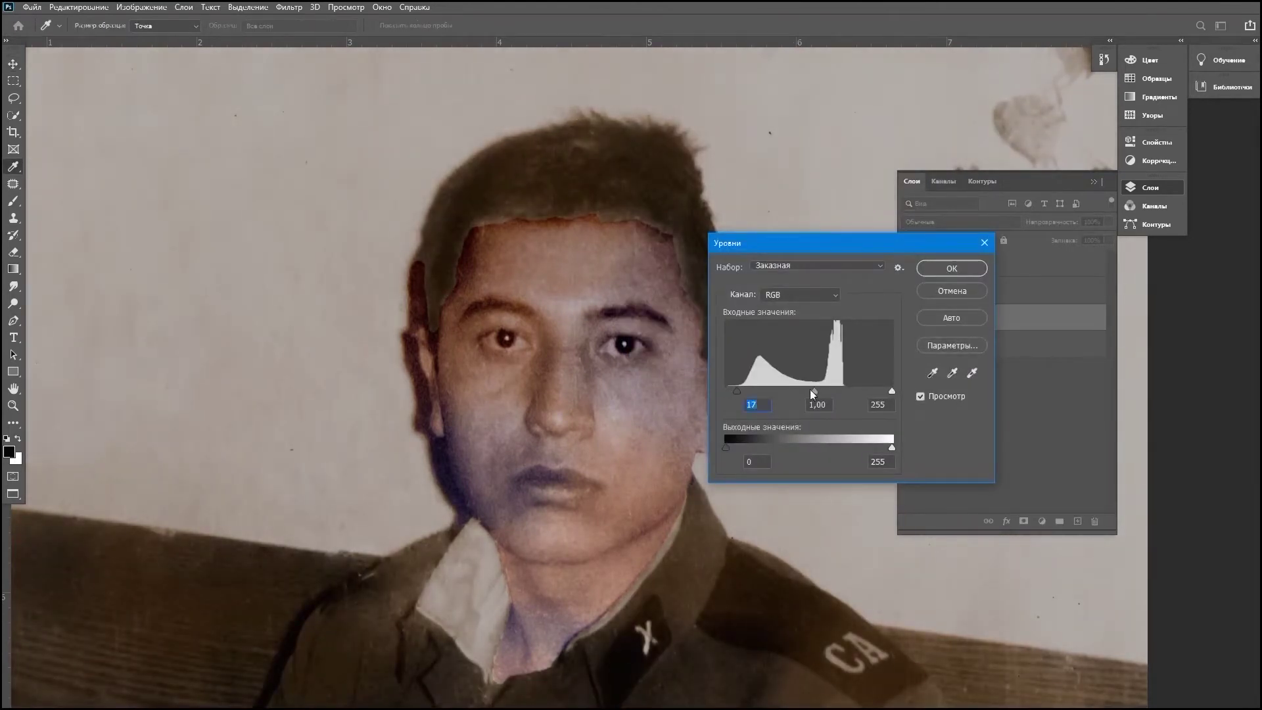
{"action": "key", "text": "Return"}
Step: Try burning the hair darker with the Burn tool, then undo the strokes
{"action": "scroll", "coordinate": [688, 275], "scroll_direction": "up", "scroll_amount": 5}
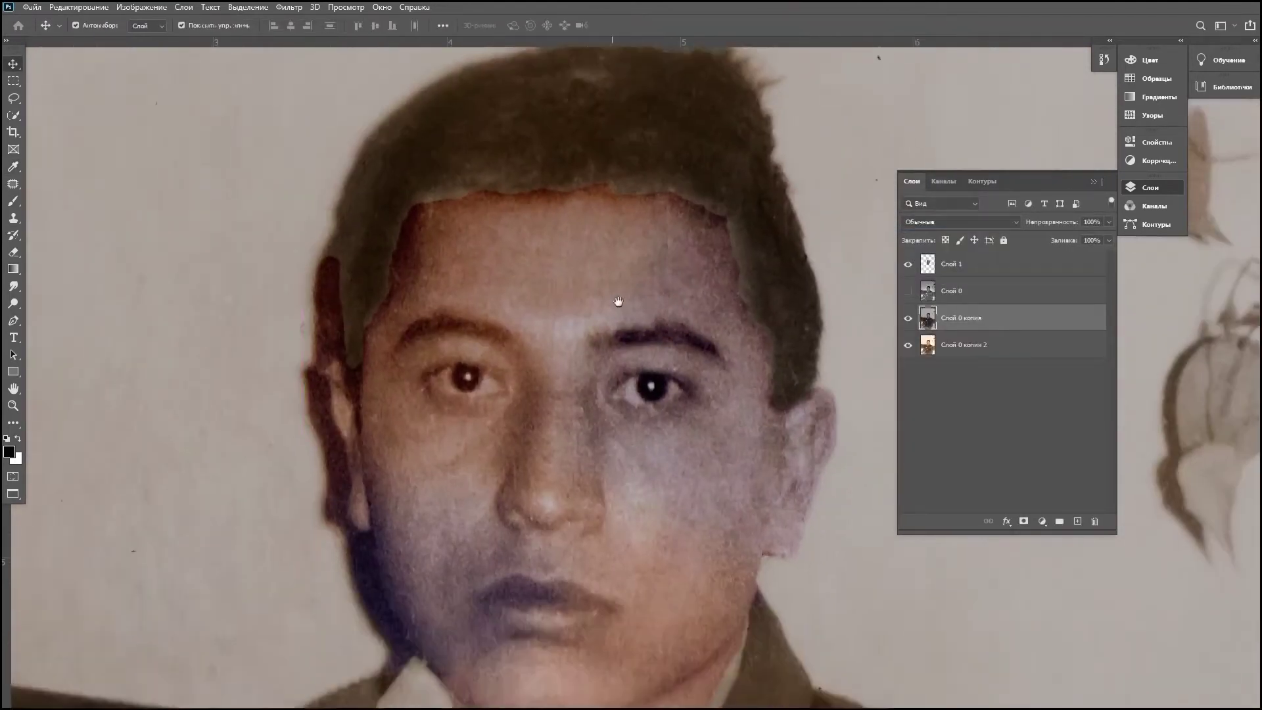
{"action": "scroll", "coordinate": [625, 244], "scroll_direction": "down", "scroll_amount": 3}
{"action": "right_click", "coordinate": [14, 303]}
{"action": "left_click", "coordinate": [65, 317]}
{"action": "scroll", "coordinate": [633, 242], "scroll_direction": "up", "scroll_amount": 2}
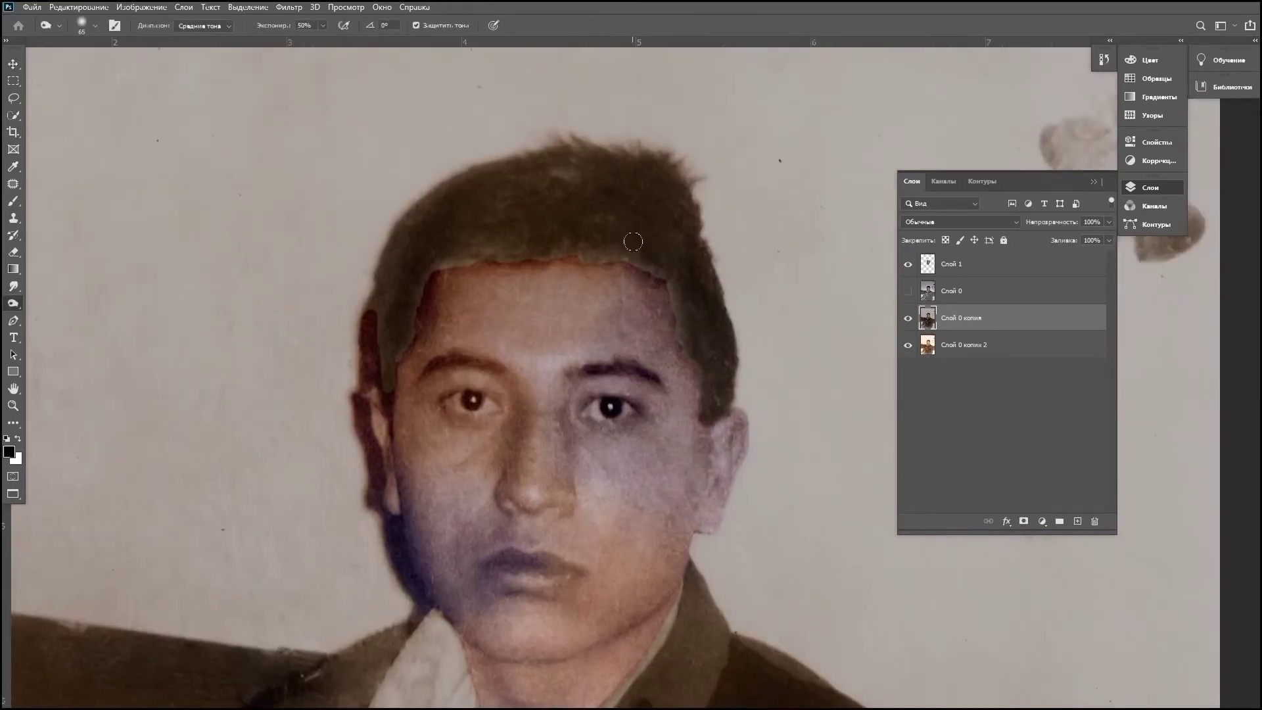
{"action": "mouse_move", "coordinate": [534, 232]}
{"action": "left_mouse_down"}
{"action": "mouse_move", "coordinate": [395, 268]}
{"action": "mouse_move", "coordinate": [626, 204]}
{"action": "mouse_move", "coordinate": [372, 330]}
{"action": "mouse_move", "coordinate": [723, 197]}
{"action": "mouse_move", "coordinate": [267, 204]}
{"action": "left_mouse_up"}
{"action": "left_click", "coordinate": [204, 26]}
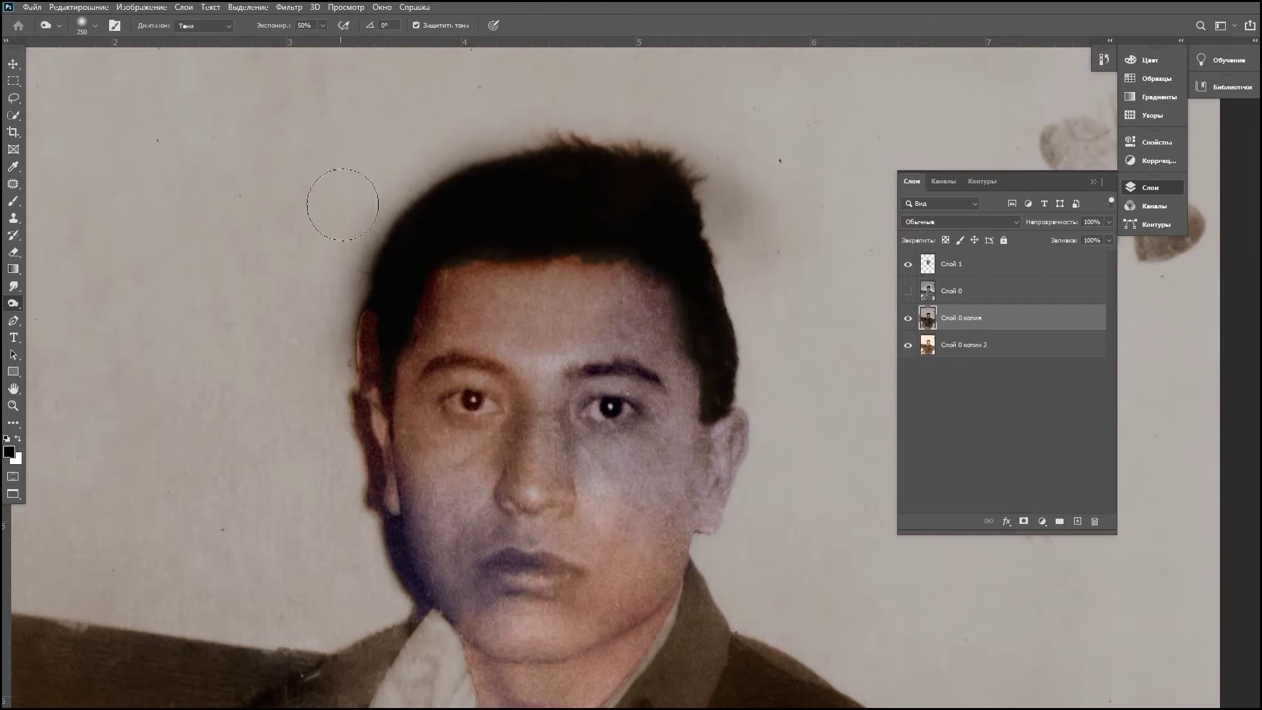
{"action": "key", "text": "ctrl+z"}
{"action": "key", "text": "ctrl+z"}
{"action": "key", "text": "ctrl+z"}
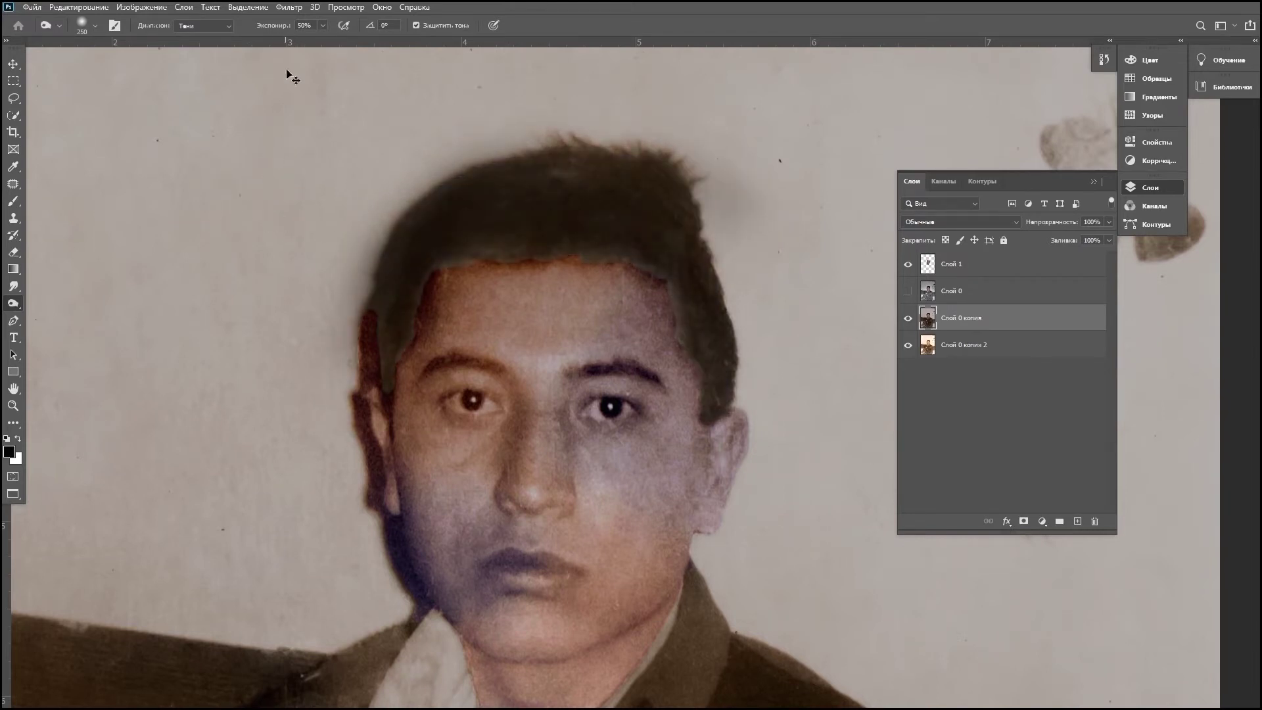
Step: Gently burn the hair shadows with the Burn tool on Shadows at 15% exposure
{"action": "left_click", "coordinate": [226, 24]}
{"action": "left_click", "coordinate": [197, 55]}
{"action": "left_click", "coordinate": [226, 25]}
{"action": "left_click", "coordinate": [197, 34]}
{"action": "left_click", "coordinate": [323, 25]}
{"action": "left_click_drag", "start_coordinate": [324, 43], "coordinate": [296, 44]}
{"action": "mouse_move", "coordinate": [591, 171]}
{"action": "left_mouse_down"}
{"action": "mouse_move", "coordinate": [394, 253]}
{"action": "mouse_move", "coordinate": [510, 165]}
{"action": "left_mouse_up"}
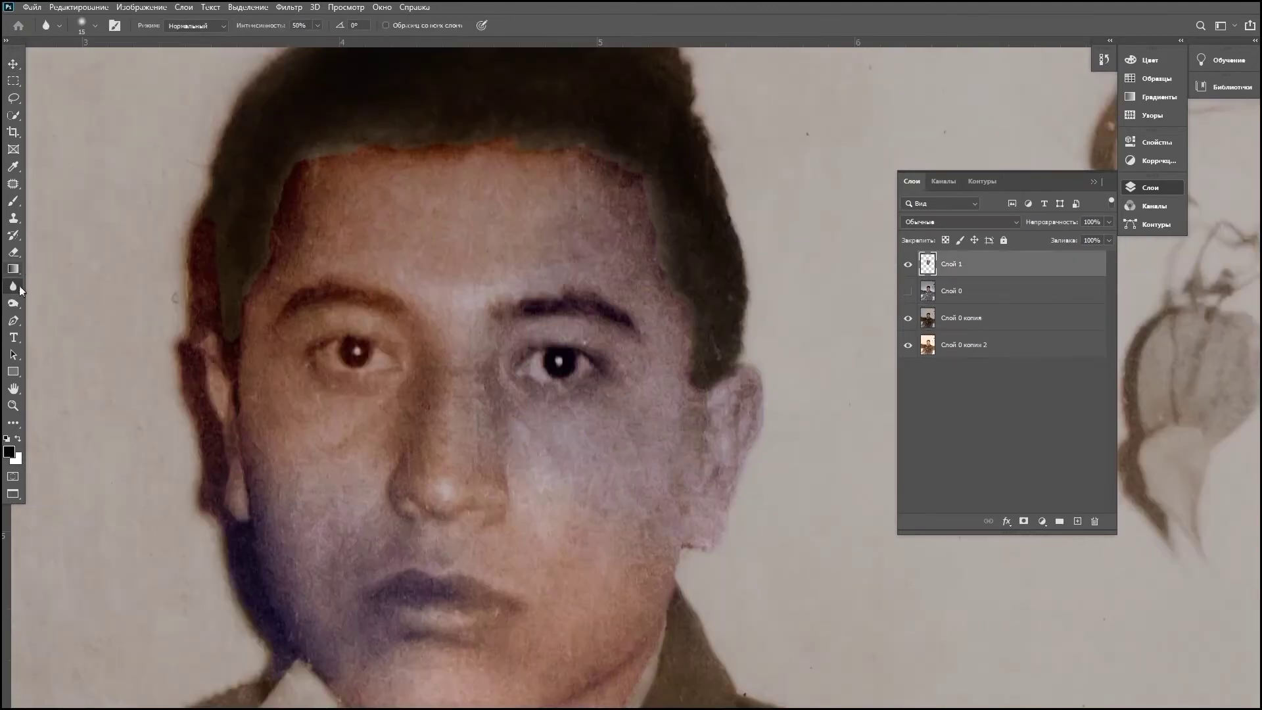
{"action": "right_click", "coordinate": [13, 303]}
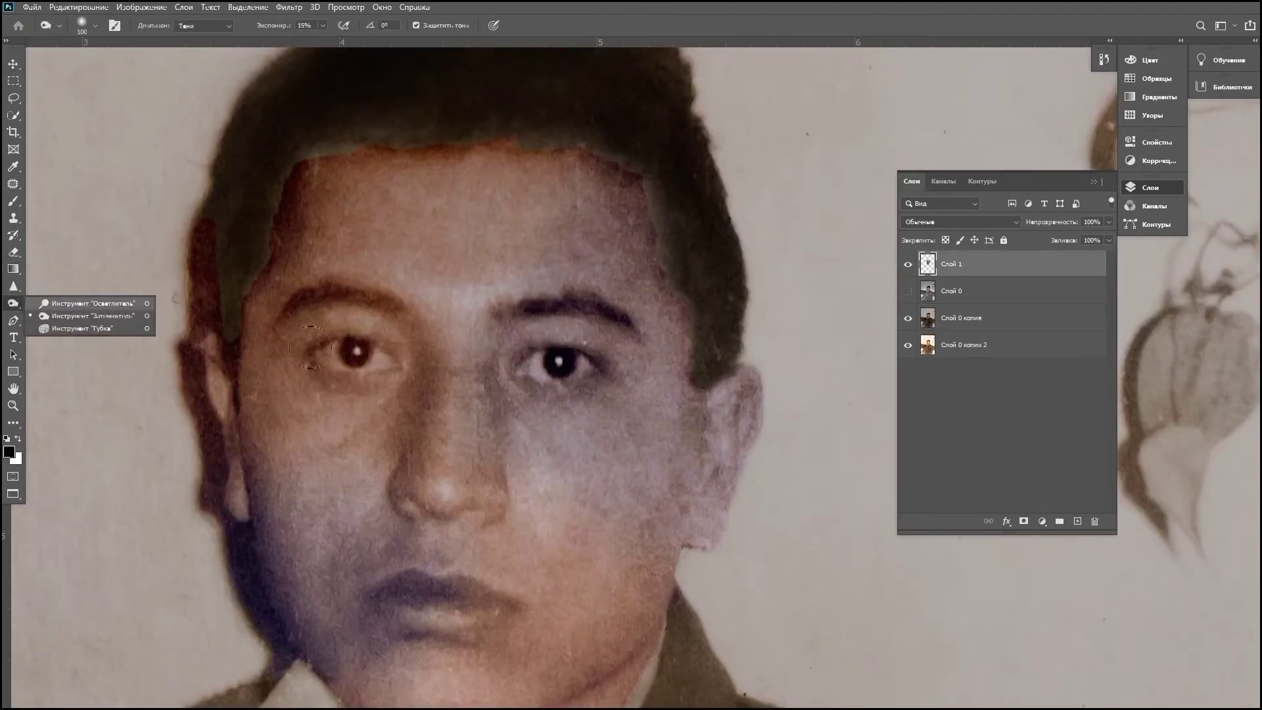
{"action": "key", "text": "ctrl+plus"}
{"action": "key", "text": "ctrl+minus"}
{"action": "key", "text": "ctrl+minus"}
{"action": "key", "text": "ctrl+minus"}
Step: Merge the Слой 0 копия hair layer with the Слой 1 face layer
{"action": "key", "text": "v"}
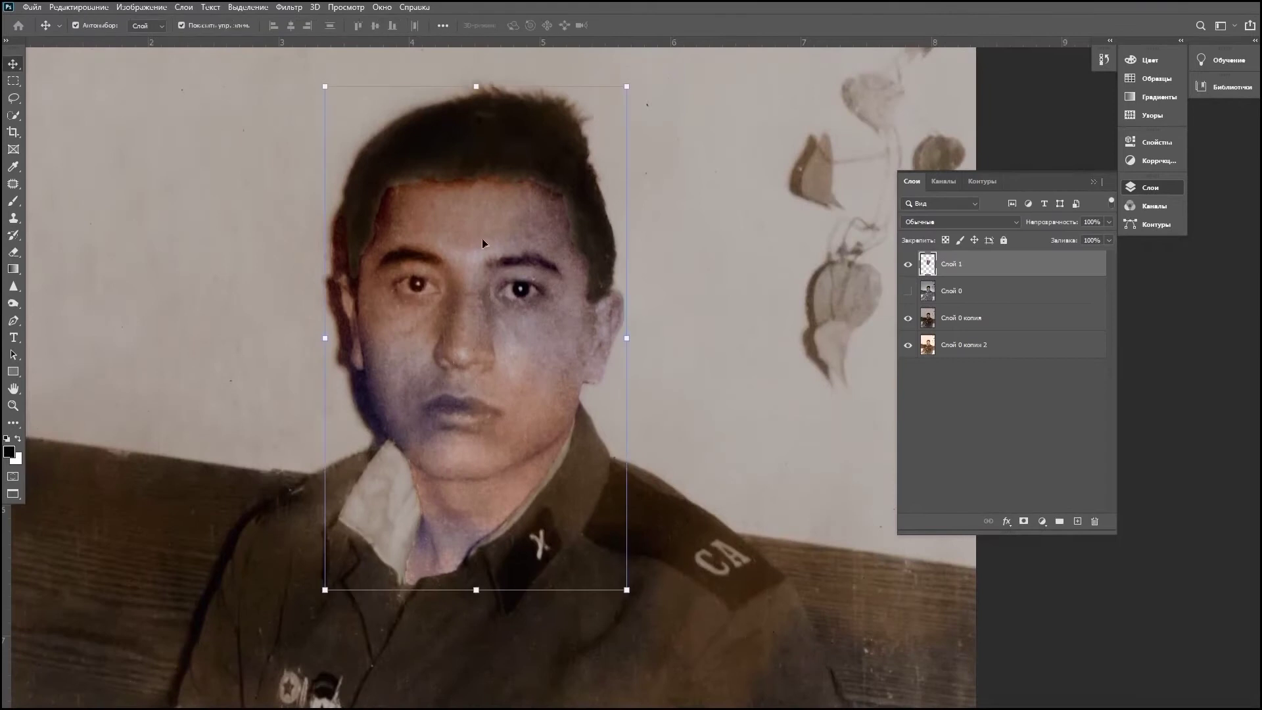
{"action": "left_click", "coordinate": [483, 244]}
{"action": "key", "text": "ctrl+plus"}
{"action": "left_click_drag", "start_coordinate": [467, 326], "coordinate": [632, 274]}
{"action": "left_click", "coordinate": [951, 263], "text": "ctrl"}
{"action": "right_click", "coordinate": [953, 264]}
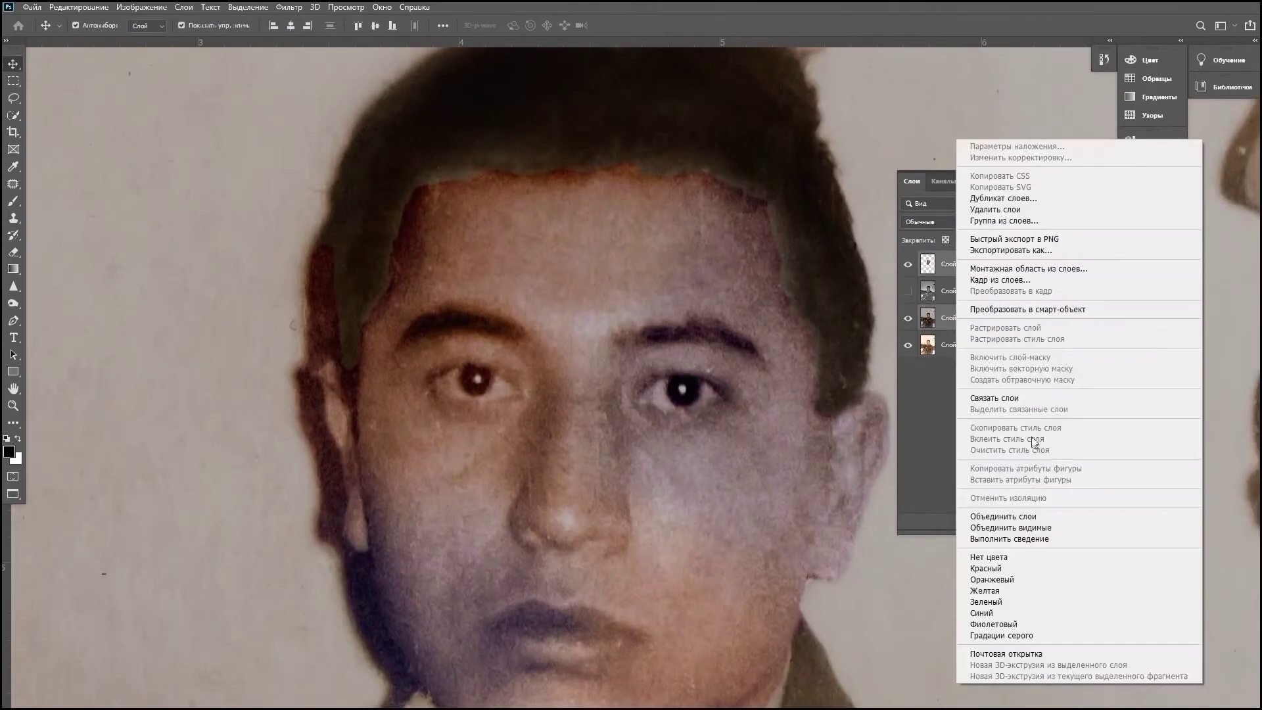
{"action": "left_click", "coordinate": [960, 521]}
Step: Move the original Слой 0 above Слой 1 and toggle its visibility to compare
{"action": "left_click", "coordinate": [941, 292]}
{"action": "left_click_drag", "start_coordinate": [942, 293], "coordinate": [947, 260]}
{"action": "left_click", "coordinate": [908, 264]}
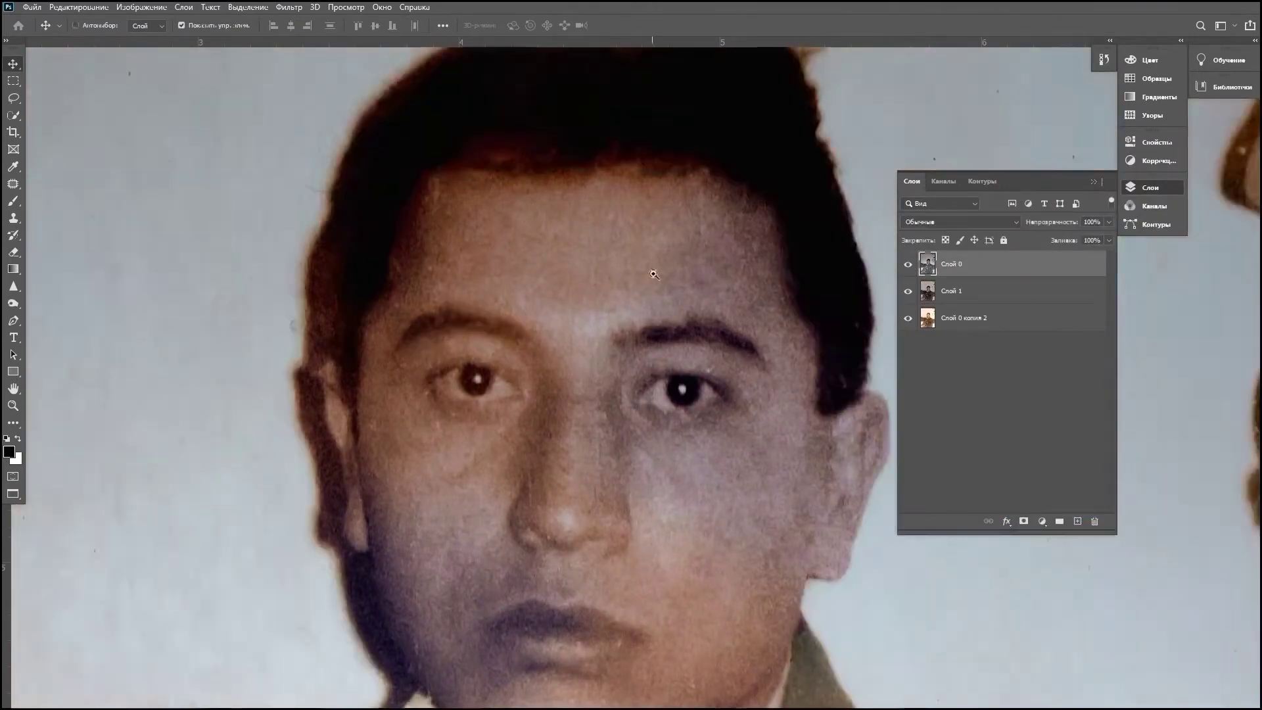
{"action": "key", "text": "ctrl+minus"}
{"action": "double_click", "coordinate": [908, 266]}
{"action": "double_click", "coordinate": [909, 268]}
{"action": "left_click", "coordinate": [911, 269]}
{"action": "left_click", "coordinate": [908, 264]}
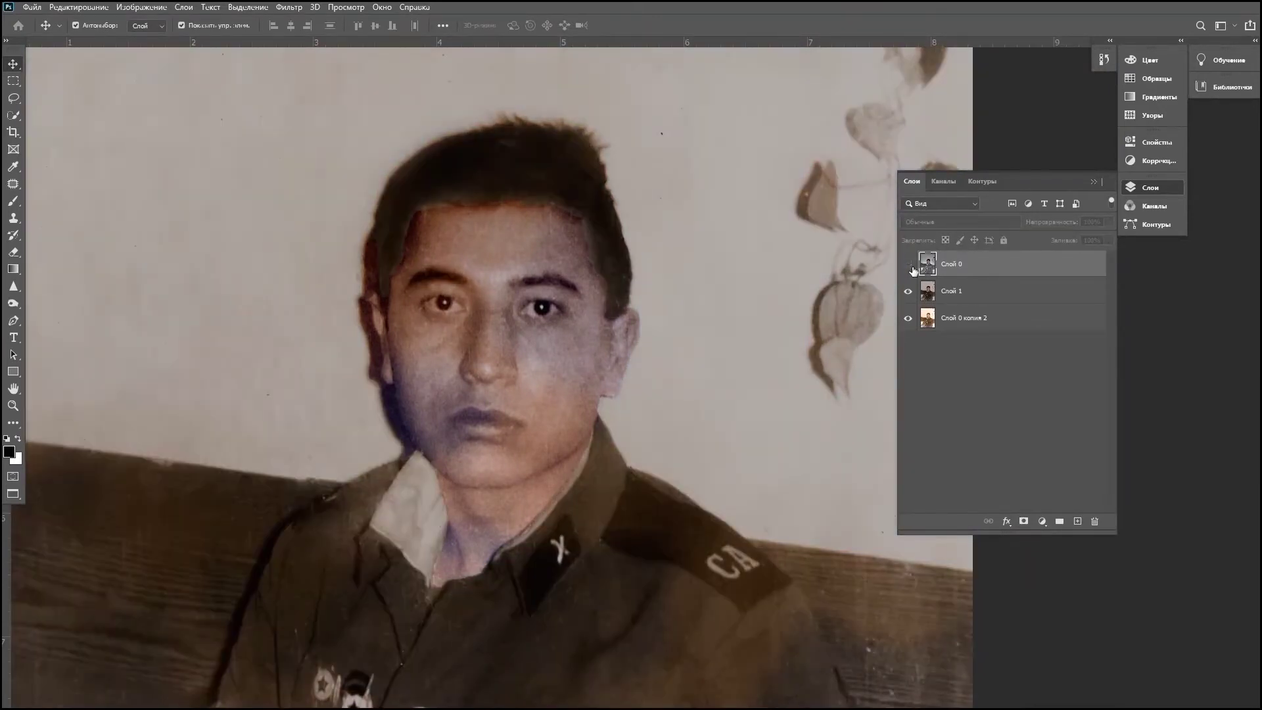
{"action": "key", "text": "ctrl+0"}
Step: Zoom into the forehead hairline, hide Слой 0, and ready the Clone Stamp on Слой 1
{"action": "scroll", "coordinate": [588, 328], "scroll_direction": "up", "scroll_amount": 5}
{"action": "scroll", "coordinate": [589, 327], "scroll_direction": "up", "scroll_amount": 1}
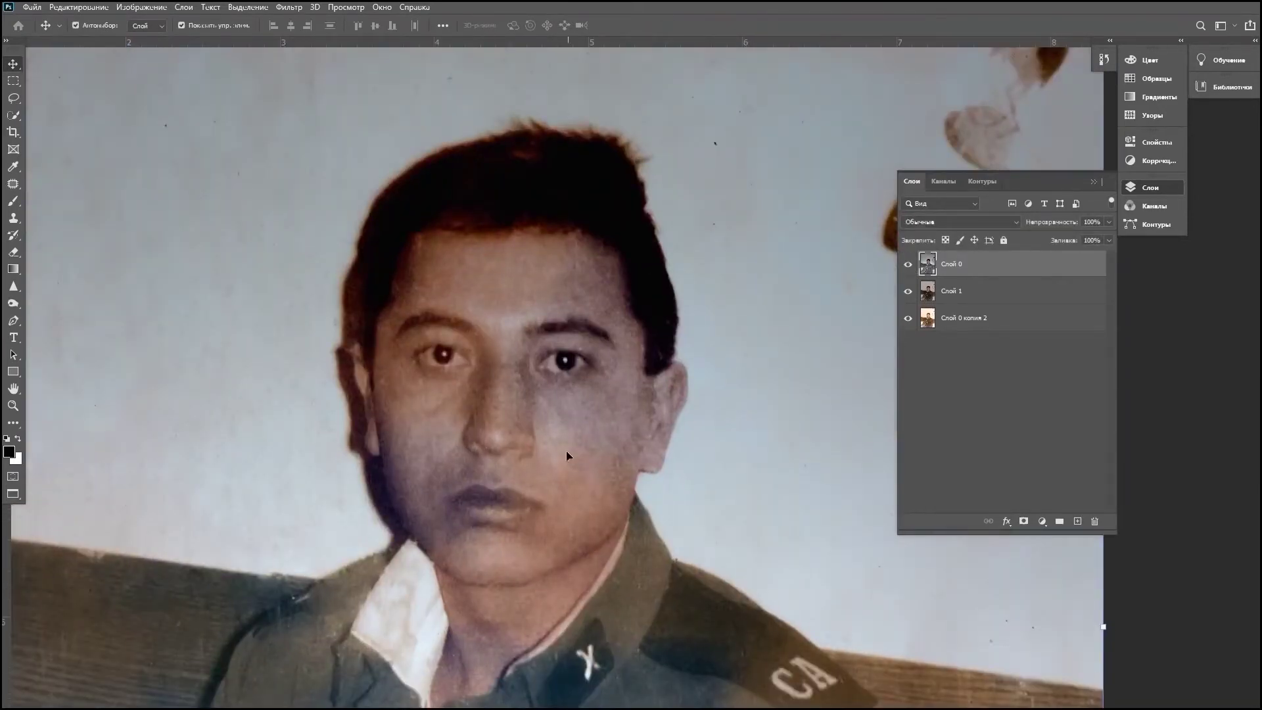
{"action": "key", "text": "ctrl+comma"}
{"action": "scroll", "coordinate": [591, 445], "scroll_direction": "up", "scroll_amount": 2}
{"action": "key", "text": "ctrl+comma"}
{"action": "key", "text": "ctrl+comma"}
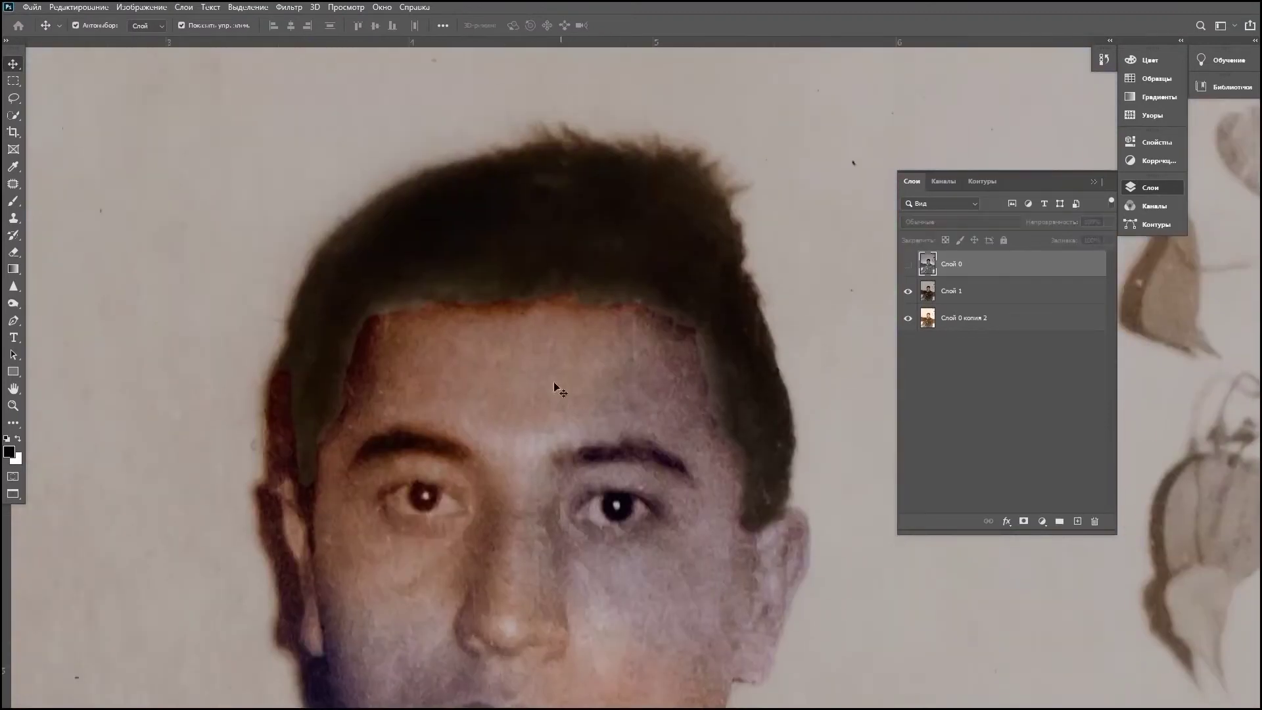
{"action": "left_click", "coordinate": [401, 308]}
{"action": "key", "text": "s"}
{"action": "scroll", "coordinate": [434, 315], "scroll_direction": "up", "scroll_amount": 2}
{"action": "scroll", "coordinate": [441, 323], "scroll_direction": "up", "scroll_amount": 2}
Step: Cover the dark forehead hairline with cloned skin, using 43% flow and 38% opacity
{"action": "left_click_drag", "start_coordinate": [413, 297], "coordinate": [439, 347]}
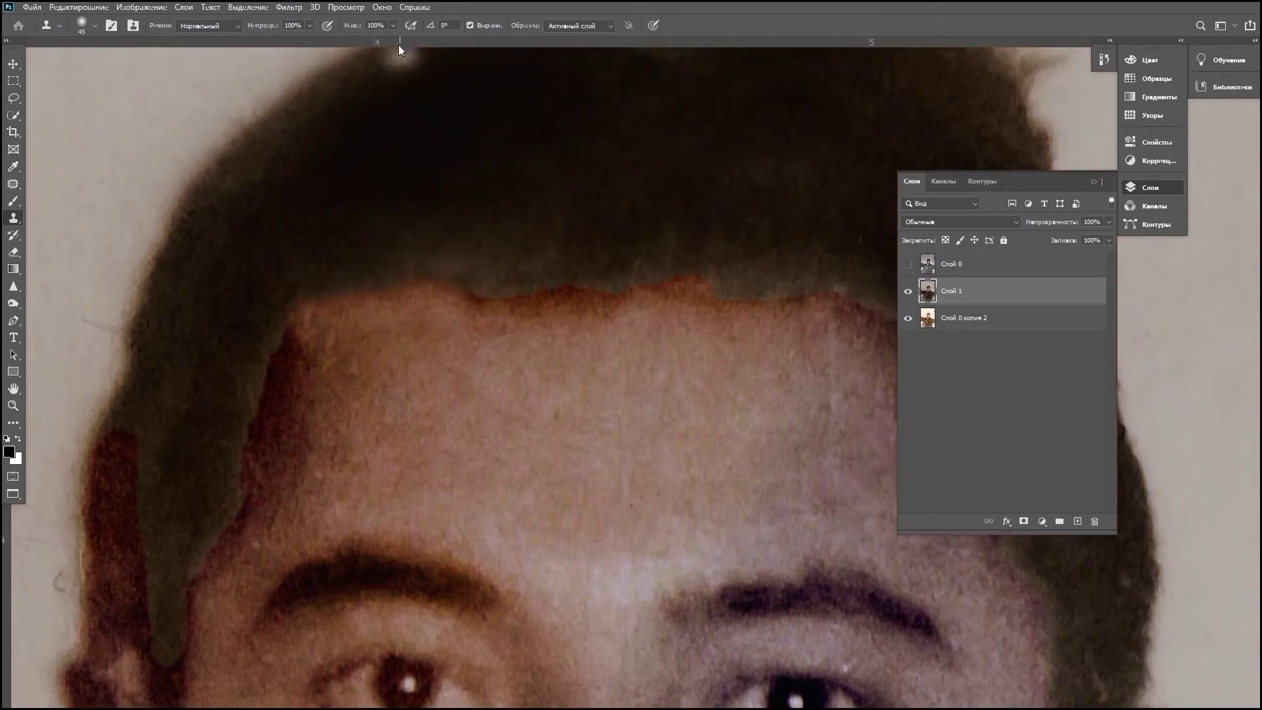
{"action": "left_click_drag", "start_coordinate": [392, 25], "coordinate": [271, 41]}
{"action": "key", "text": "bracketright"}
{"action": "key", "text": "bracketright"}
{"action": "key", "text": "bracketright"}
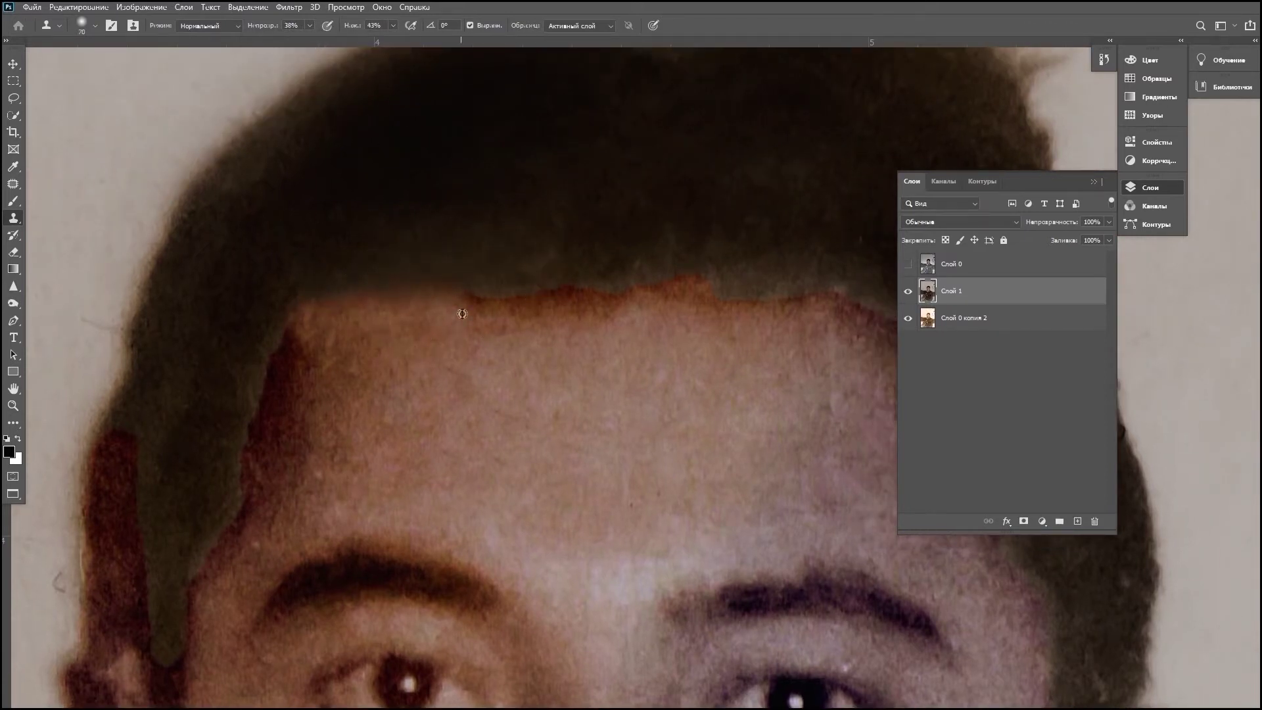
{"action": "left_click", "coordinate": [463, 313], "text": "alt"}
{"action": "left_click_drag", "start_coordinate": [460, 281], "coordinate": [479, 329]}
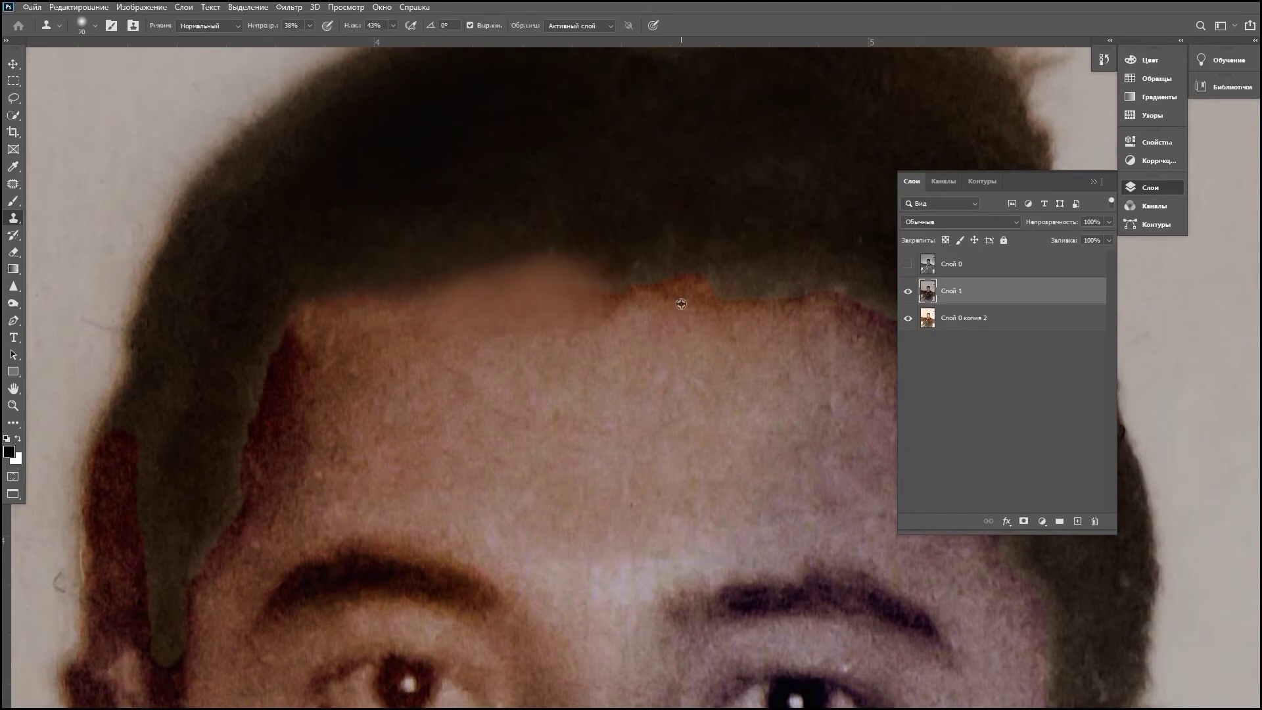
{"action": "mouse_move", "coordinate": [663, 304]}
{"action": "left_mouse_down"}
{"action": "mouse_move", "coordinate": [591, 283]}
{"action": "mouse_move", "coordinate": [644, 292]}
{"action": "left_mouse_up"}
{"action": "key", "text": "ctrl+minus"}
{"action": "key", "text": "ctrl+plus"}
{"action": "key", "text": "ctrl+minus"}
{"action": "key", "text": "ctrl+plus"}
Step: Clone skin over the right forehead's purple patch and the area near the brow
{"action": "left_click_drag", "start_coordinate": [559, 330], "coordinate": [645, 379]}
{"action": "left_click", "coordinate": [646, 379], "text": "alt"}
{"action": "mouse_move", "coordinate": [724, 361]}
{"action": "left_mouse_down"}
{"action": "mouse_move", "coordinate": [733, 443]}
{"action": "mouse_move", "coordinate": [624, 460]}
{"action": "mouse_move", "coordinate": [562, 427]}
{"action": "mouse_move", "coordinate": [587, 517]}
{"action": "left_mouse_up"}
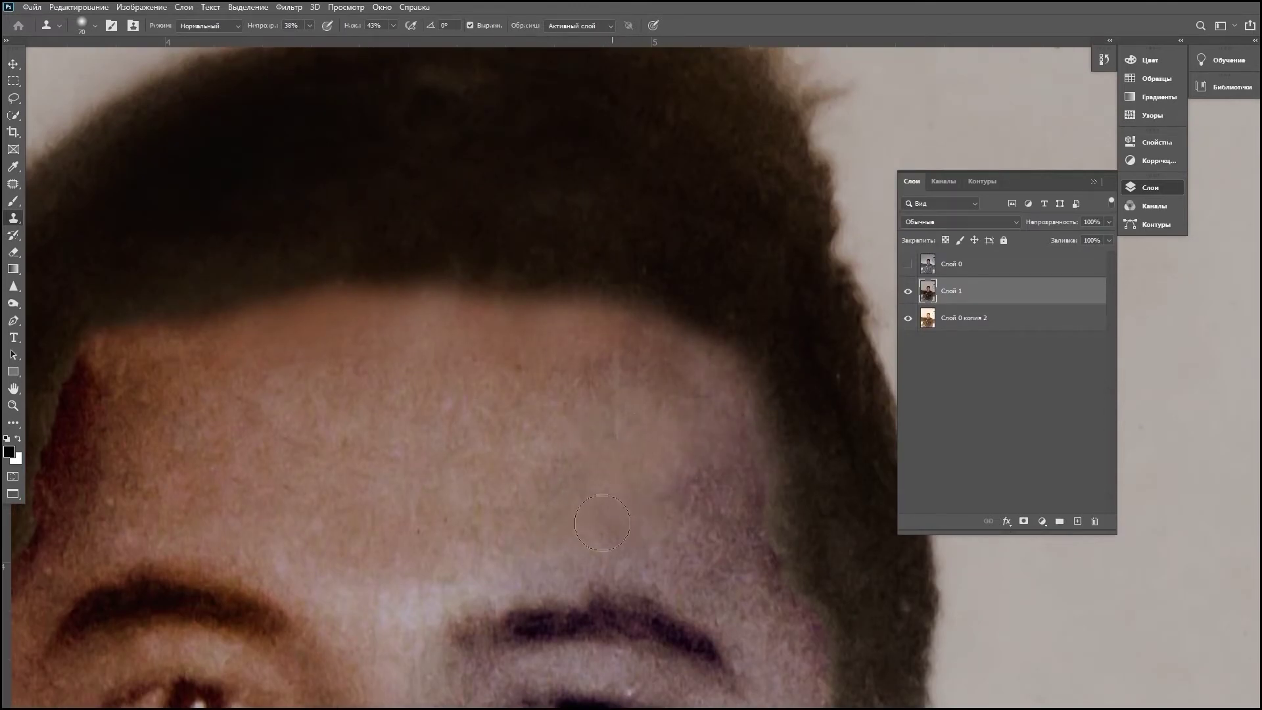
{"action": "mouse_move", "coordinate": [707, 493]}
{"action": "left_mouse_down"}
{"action": "mouse_move", "coordinate": [732, 442]}
{"action": "mouse_move", "coordinate": [561, 304]}
{"action": "left_mouse_up"}
{"action": "left_click_drag", "start_coordinate": [606, 443], "coordinate": [516, 405]}
{"action": "scroll", "coordinate": [414, 407], "scroll_direction": "down", "scroll_amount": 3}
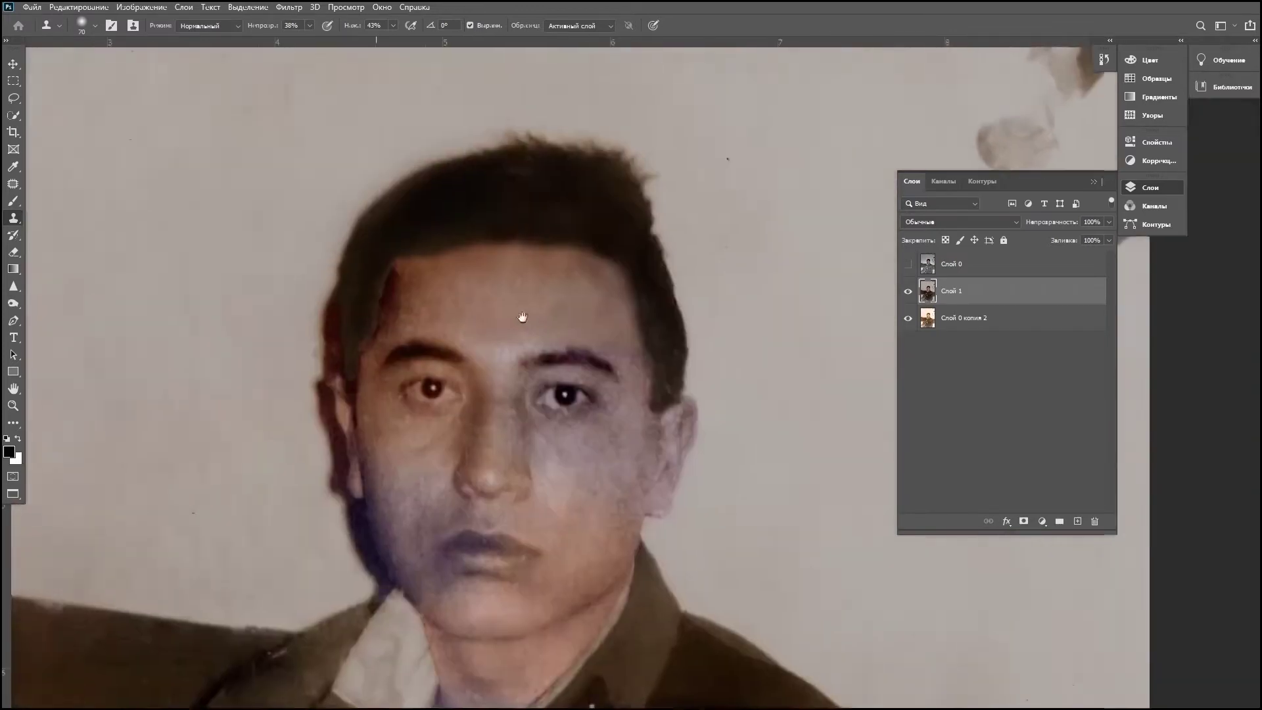
{"action": "scroll", "coordinate": [521, 319], "scroll_direction": "up", "scroll_amount": 3}
Step: Clone skin over the dark red patch and edge at the left hairline
{"action": "left_click_drag", "start_coordinate": [437, 351], "coordinate": [515, 343]}
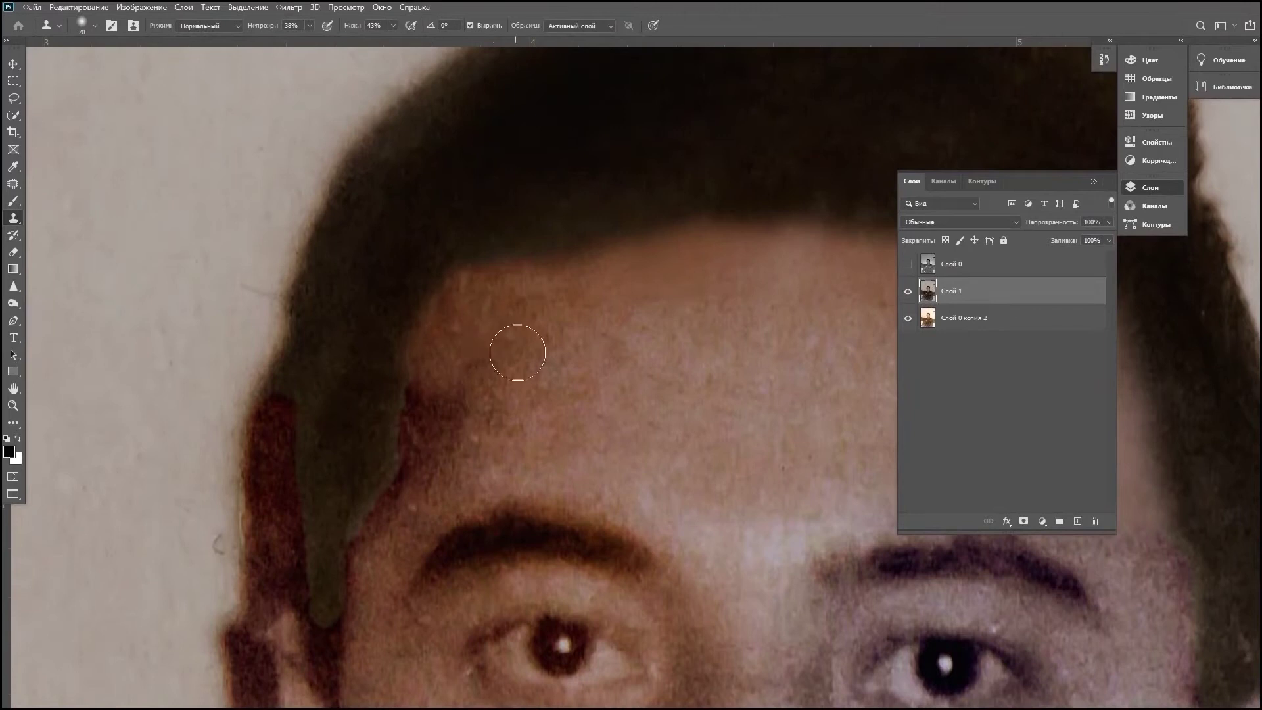
{"action": "mouse_move", "coordinate": [420, 368]}
{"action": "left_mouse_down"}
{"action": "mouse_move", "coordinate": [381, 472]}
{"action": "mouse_move", "coordinate": [466, 420]}
{"action": "mouse_move", "coordinate": [397, 477]}
{"action": "mouse_move", "coordinate": [406, 427]}
{"action": "left_mouse_up"}
{"action": "mouse_move", "coordinate": [424, 487]}
{"action": "left_mouse_down"}
{"action": "mouse_move", "coordinate": [355, 536]}
{"action": "mouse_move", "coordinate": [339, 592]}
{"action": "left_mouse_up"}
{"action": "scroll", "coordinate": [454, 436], "scroll_direction": "down", "scroll_amount": 3}
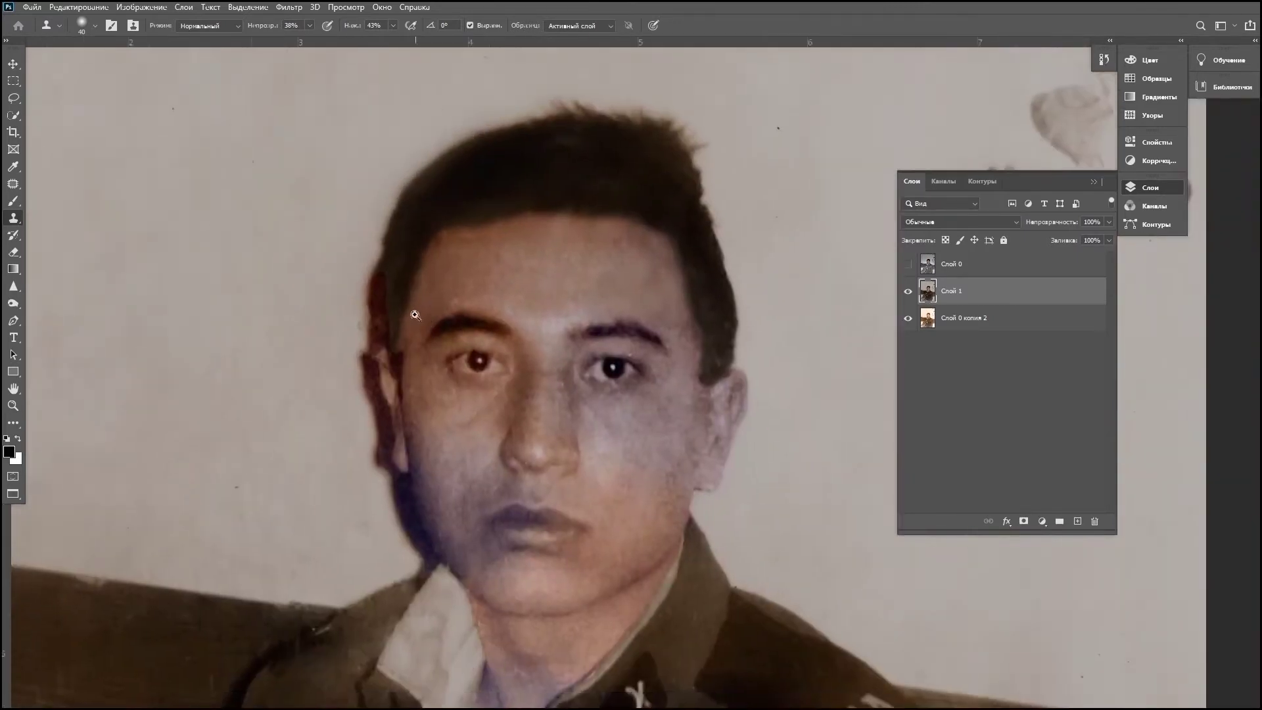
{"action": "scroll", "coordinate": [415, 315], "scroll_direction": "up", "scroll_amount": 3}
{"action": "scroll", "coordinate": [408, 361], "scroll_direction": "up", "scroll_amount": 2}
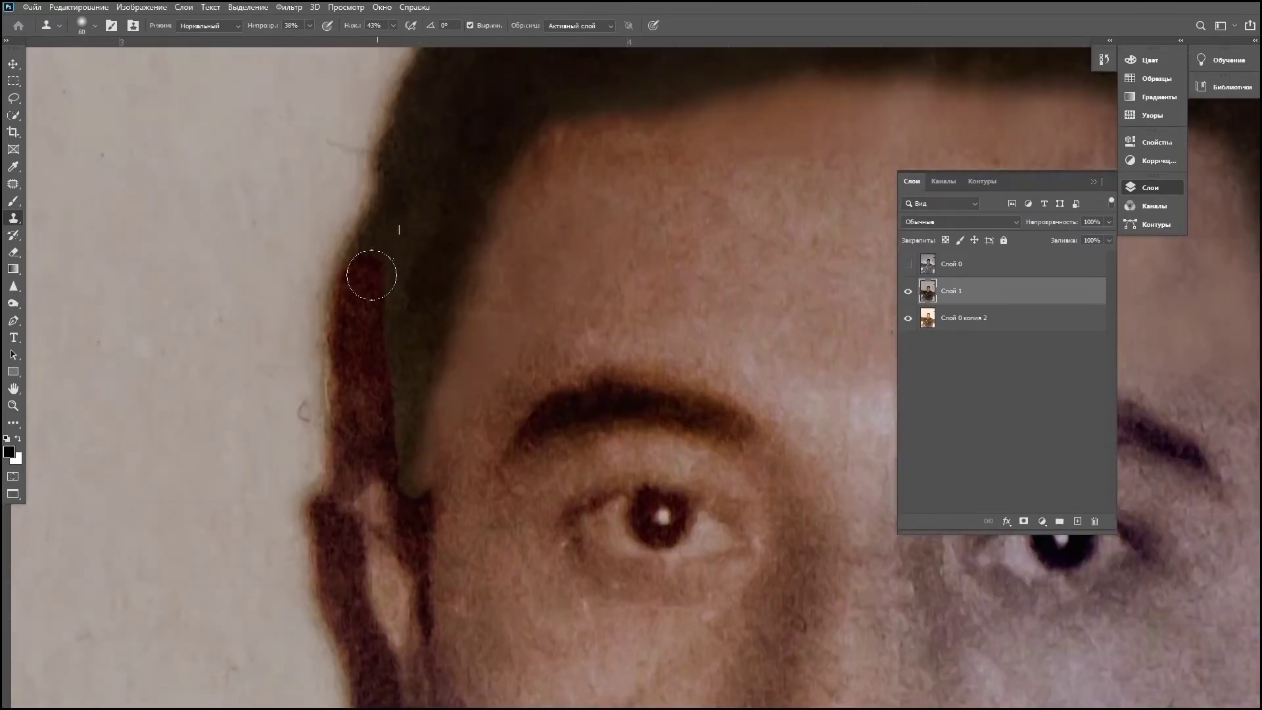
Step: Raise clone opacity to 56% and darken the left hairline edge with cloned hair
{"action": "left_click_drag", "start_coordinate": [316, 36], "coordinate": [323, 39]}
{"action": "left_click_drag", "start_coordinate": [332, 296], "coordinate": [349, 432]}
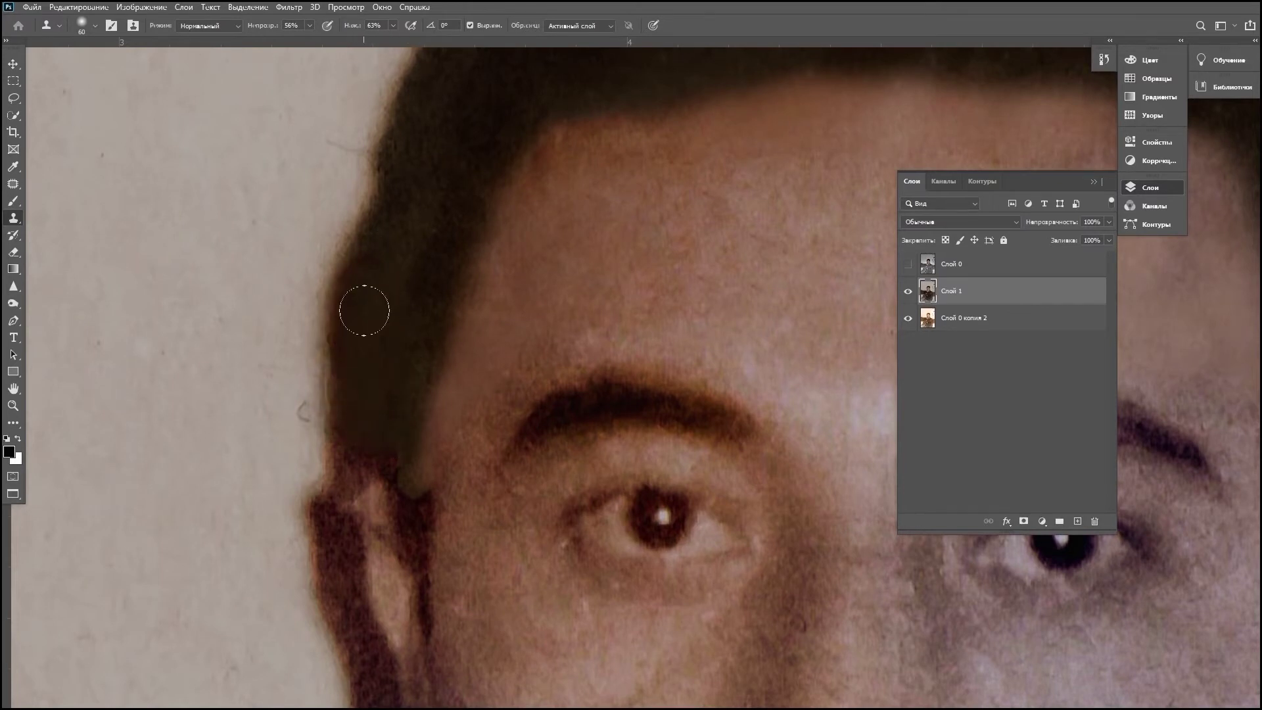
{"action": "scroll", "coordinate": [487, 265], "scroll_direction": "down", "scroll_amount": 3}
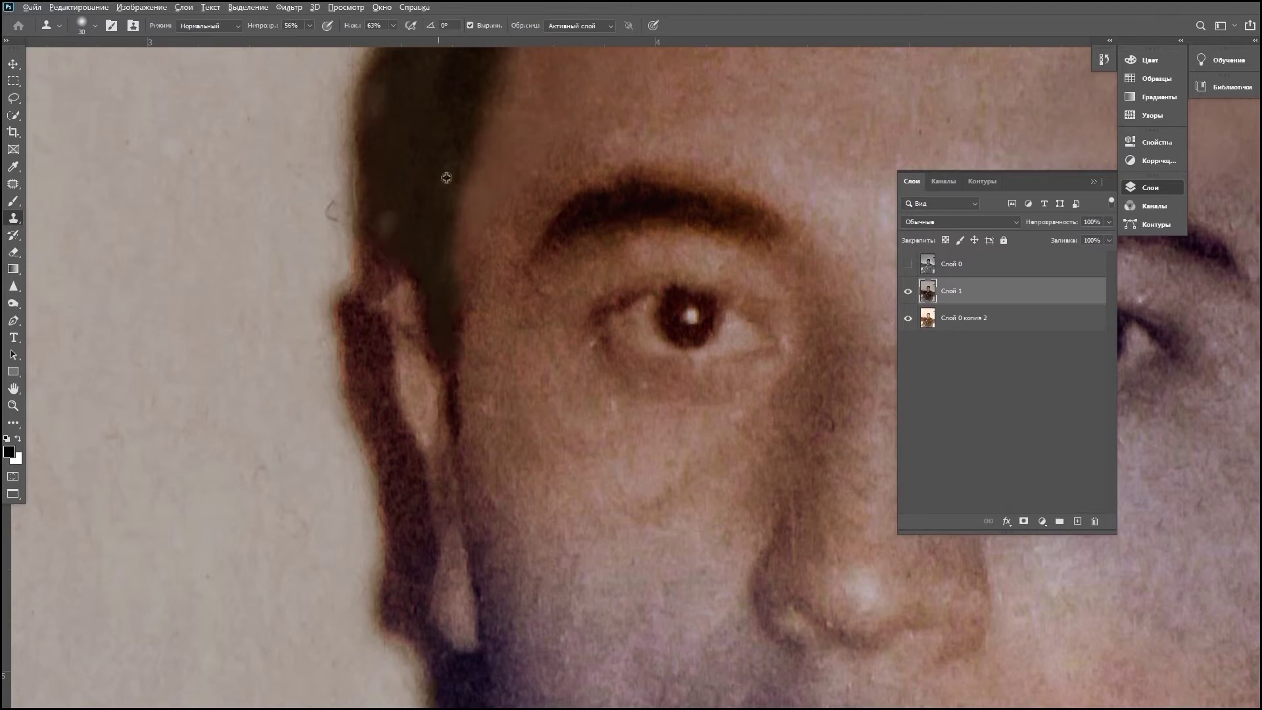
{"action": "scroll", "coordinate": [355, 263], "scroll_direction": "down", "scroll_amount": 2}
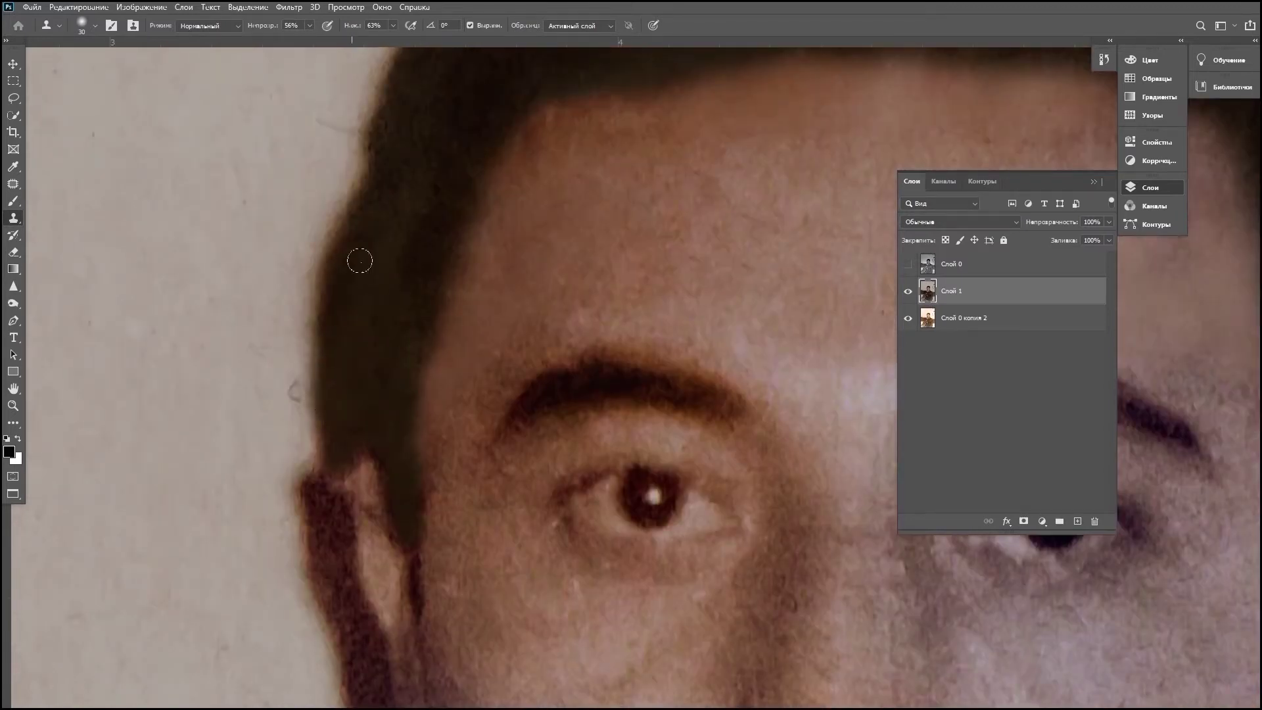
{"action": "scroll", "coordinate": [460, 322], "scroll_direction": "down", "scroll_amount": 1}
{"action": "scroll", "coordinate": [467, 328], "scroll_direction": "down", "scroll_amount": 2}
{"action": "scroll", "coordinate": [436, 248], "scroll_direction": "up", "scroll_amount": 1}
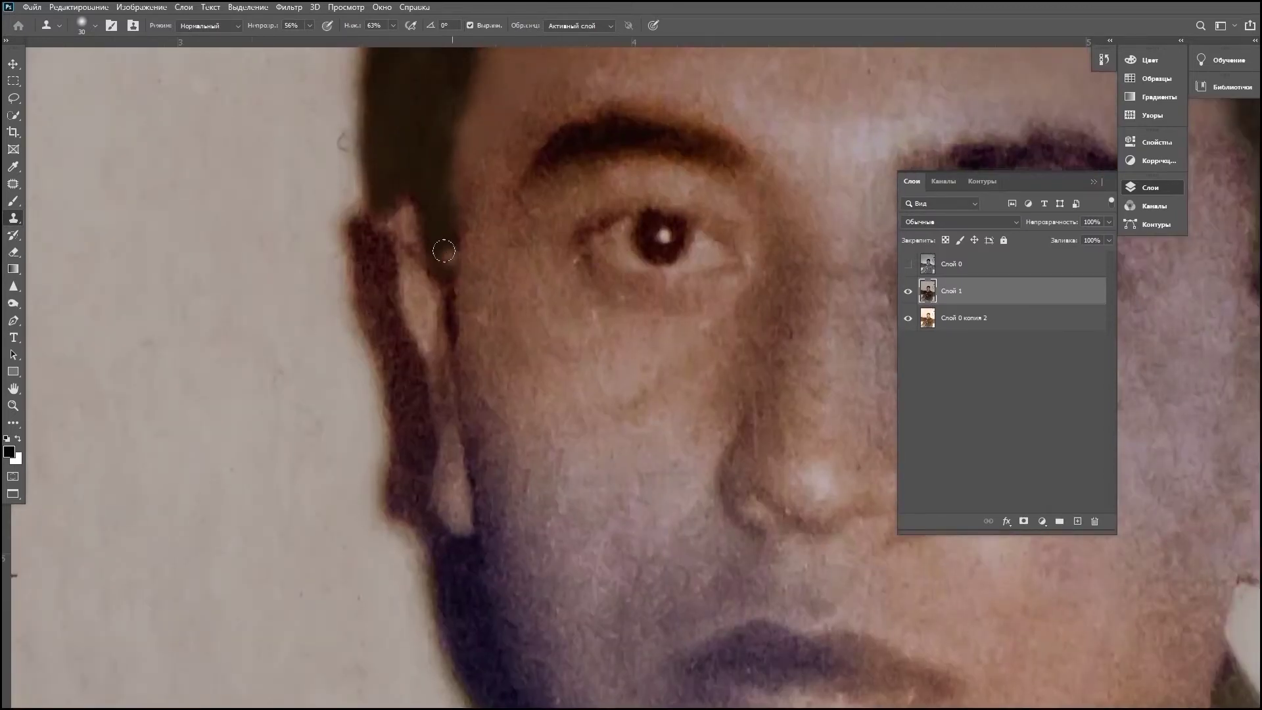
{"action": "scroll", "coordinate": [340, 225], "scroll_direction": "up", "scroll_amount": 1}
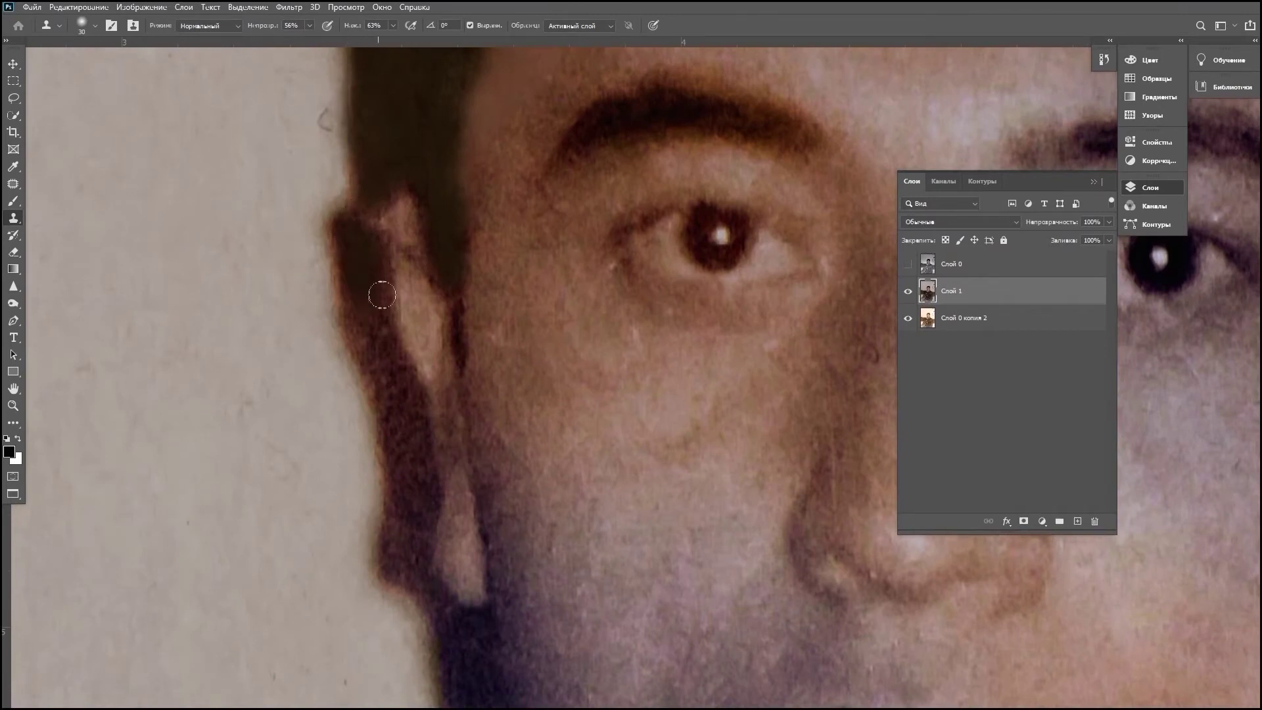
Step: Retouch the dark patches beside and left of the ear, checking the result
{"action": "left_click_drag", "start_coordinate": [361, 297], "coordinate": [377, 263]}
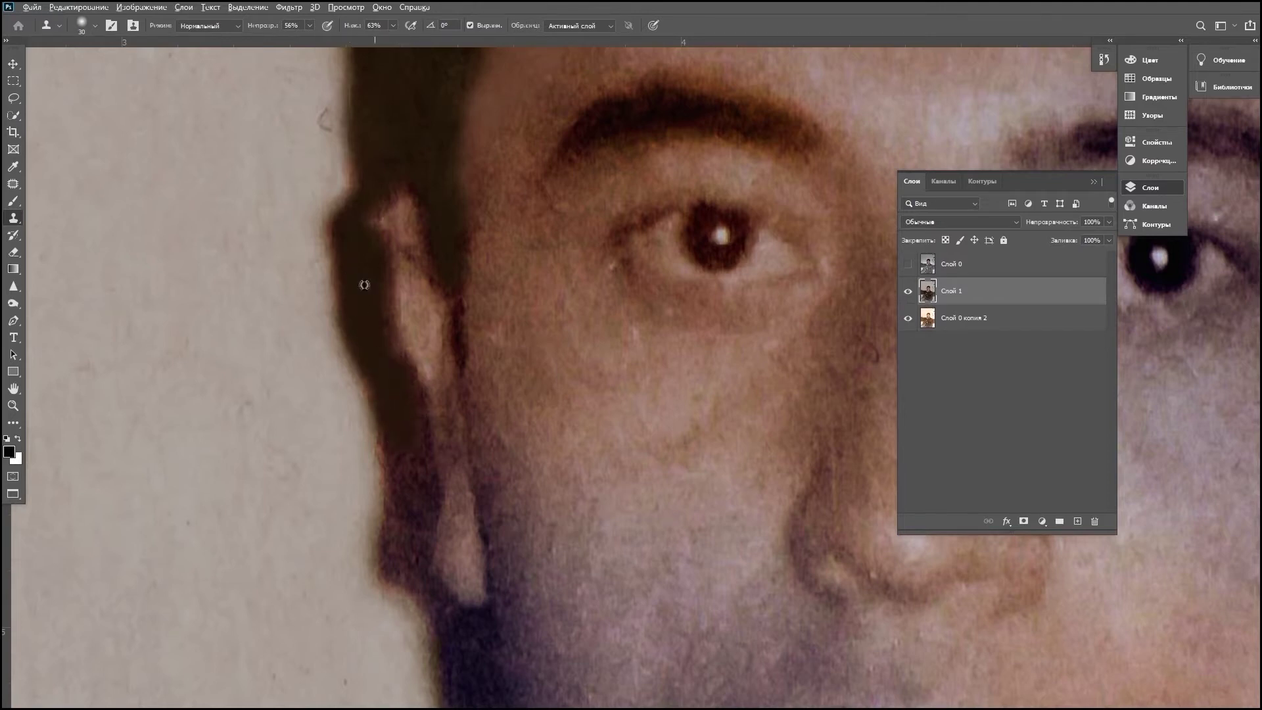
{"action": "left_click_drag", "start_coordinate": [427, 441], "coordinate": [390, 411]}
{"action": "scroll", "coordinate": [404, 434], "scroll_direction": "down", "scroll_amount": 3}
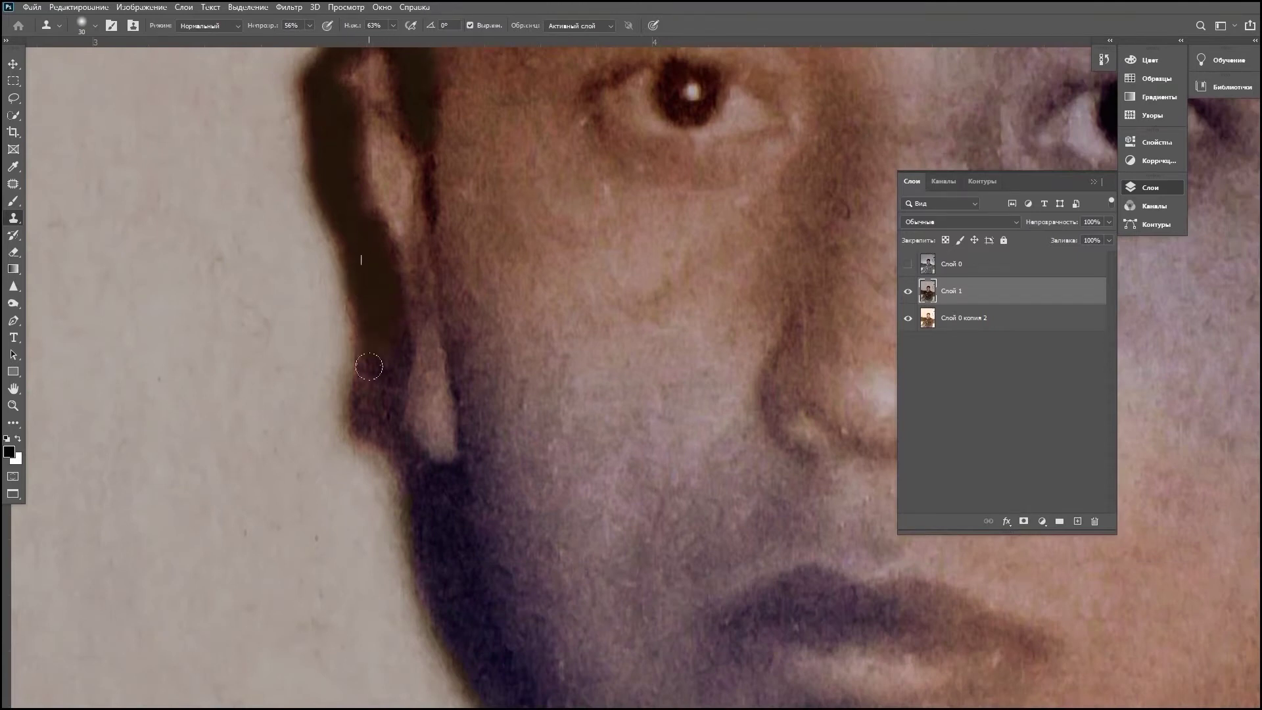
{"action": "scroll", "coordinate": [373, 358], "scroll_direction": "down", "scroll_amount": 5}
{"action": "scroll", "coordinate": [373, 289], "scroll_direction": "up", "scroll_amount": 5}
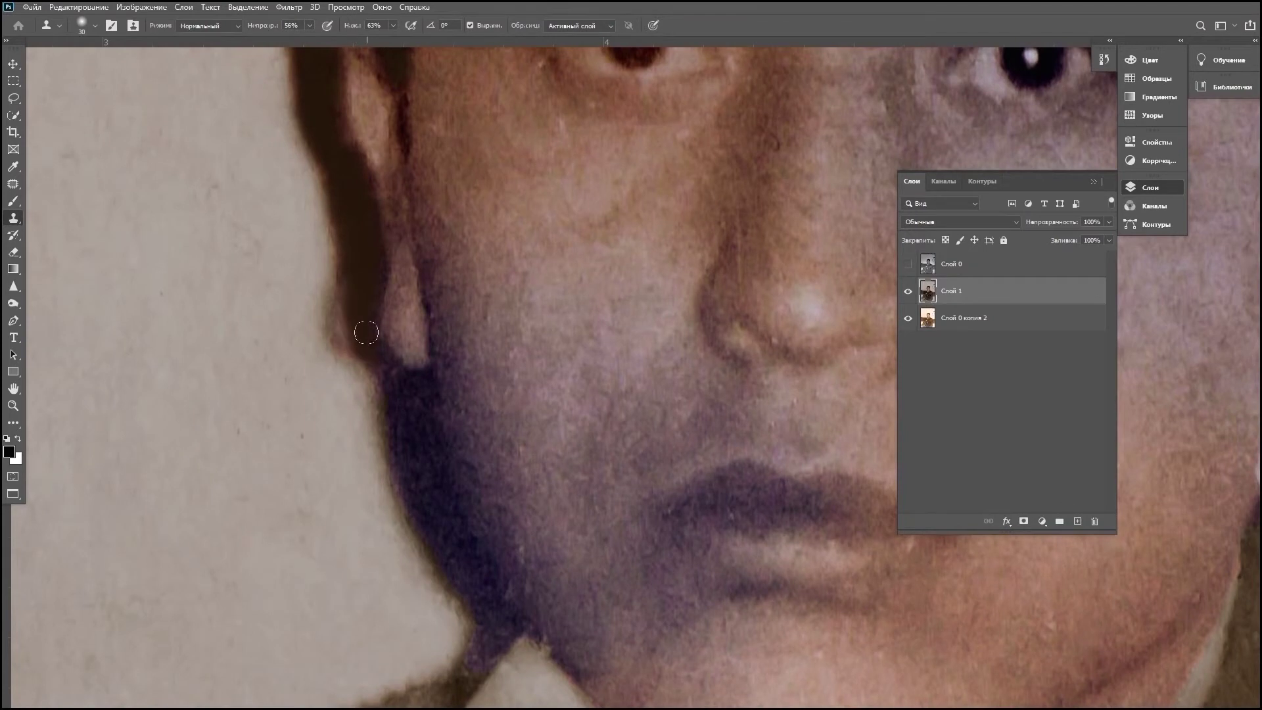
{"action": "scroll", "coordinate": [394, 349], "scroll_direction": "down", "scroll_amount": 3}
{"action": "scroll", "coordinate": [330, 360], "scroll_direction": "up", "scroll_amount": 3}
{"action": "scroll", "coordinate": [407, 341], "scroll_direction": "down", "scroll_amount": 4}
{"action": "scroll", "coordinate": [481, 287], "scroll_direction": "up", "scroll_amount": 2}
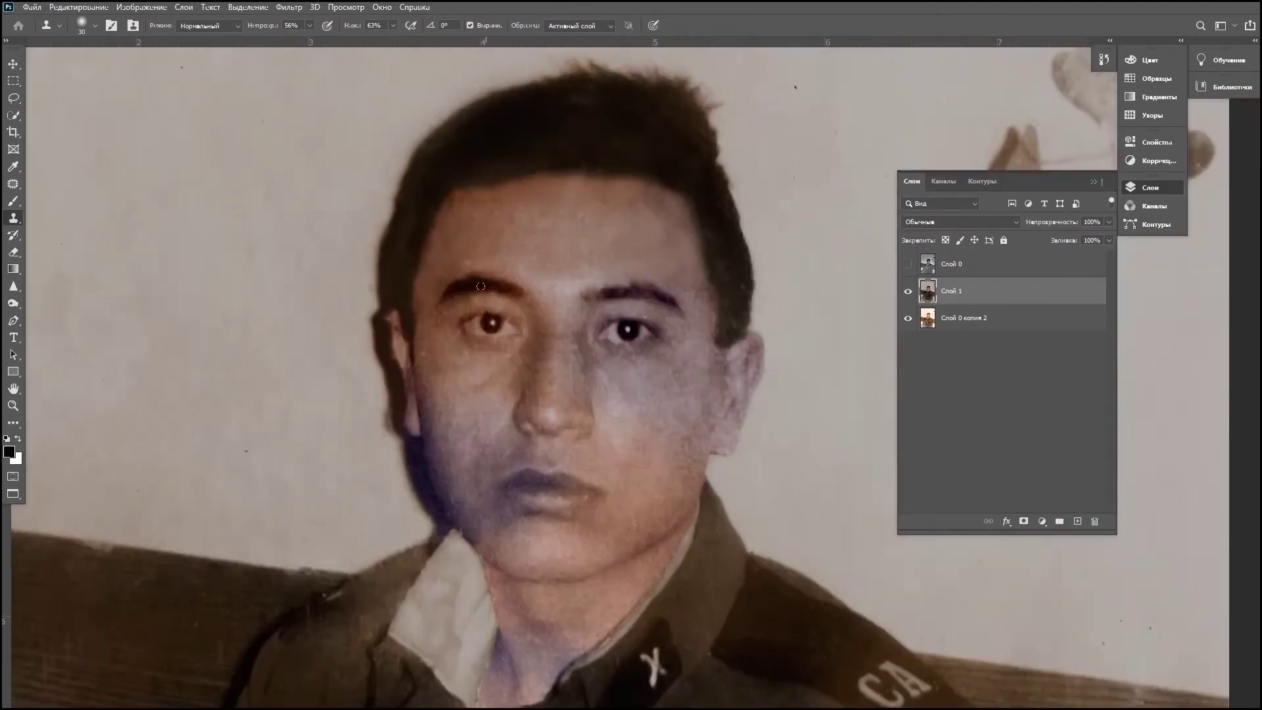
{"action": "scroll", "coordinate": [480, 287], "scroll_direction": "up", "scroll_amount": 3}
{"action": "scroll", "coordinate": [471, 236], "scroll_direction": "down", "scroll_amount": 2}
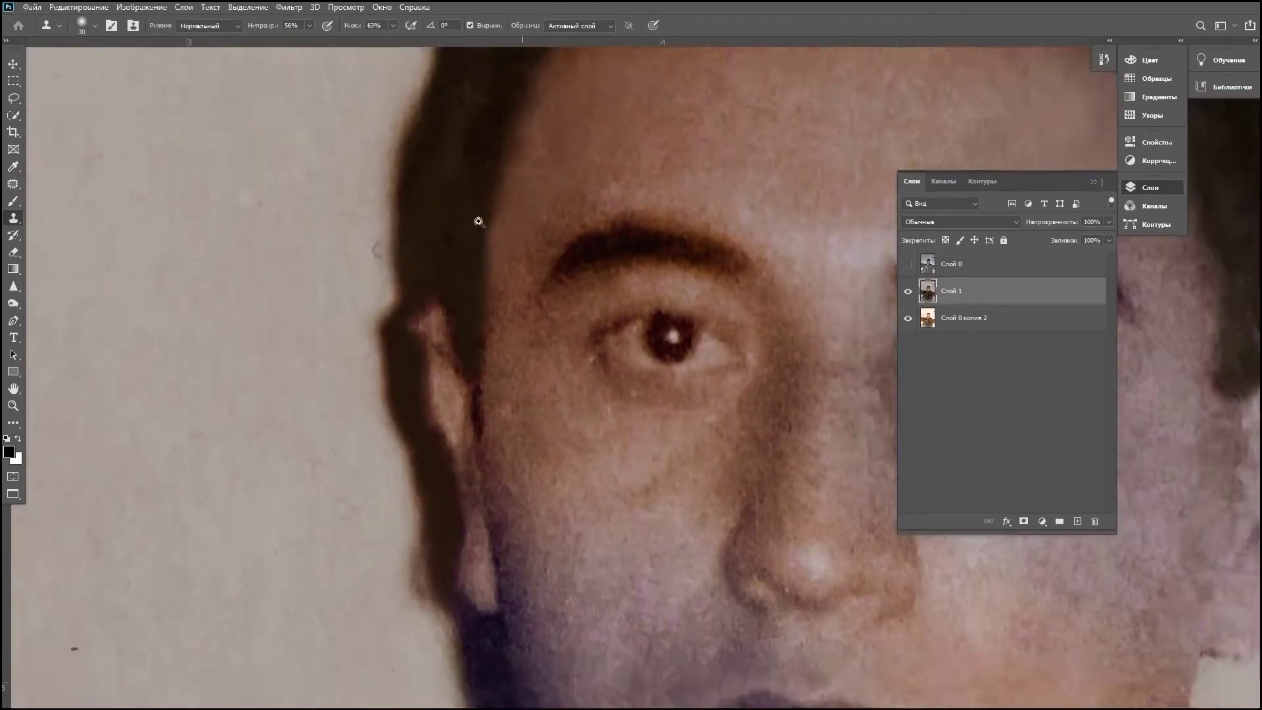
{"action": "scroll", "coordinate": [480, 211], "scroll_direction": "down", "scroll_amount": 2}
{"action": "scroll", "coordinate": [502, 282], "scroll_direction": "up", "scroll_amount": 1}
{"action": "scroll", "coordinate": [509, 278], "scroll_direction": "up", "scroll_amount": 2}
Step: Quick-select the lips and shift their colour slightly toward blue with Color Balance
{"action": "left_click", "coordinate": [13, 115]}
{"action": "scroll", "coordinate": [408, 355], "scroll_direction": "up", "scroll_amount": 1}
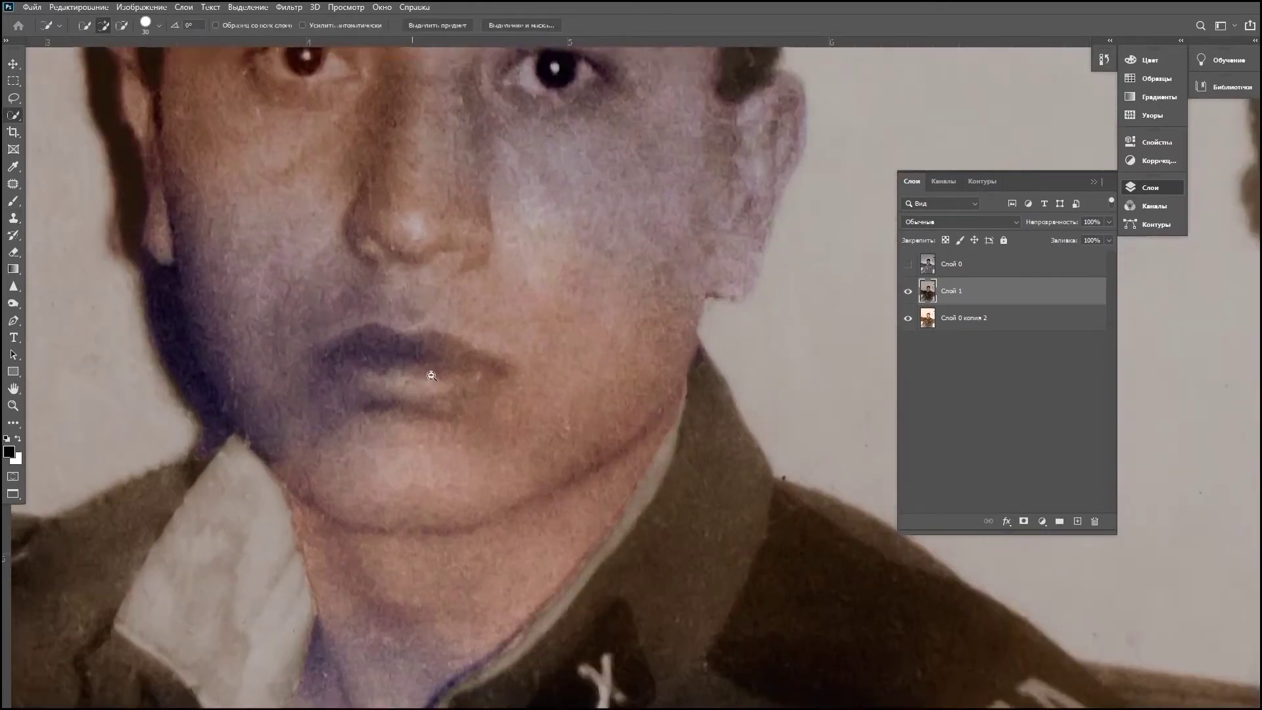
{"action": "left_click_drag", "start_coordinate": [368, 349], "coordinate": [458, 361]}
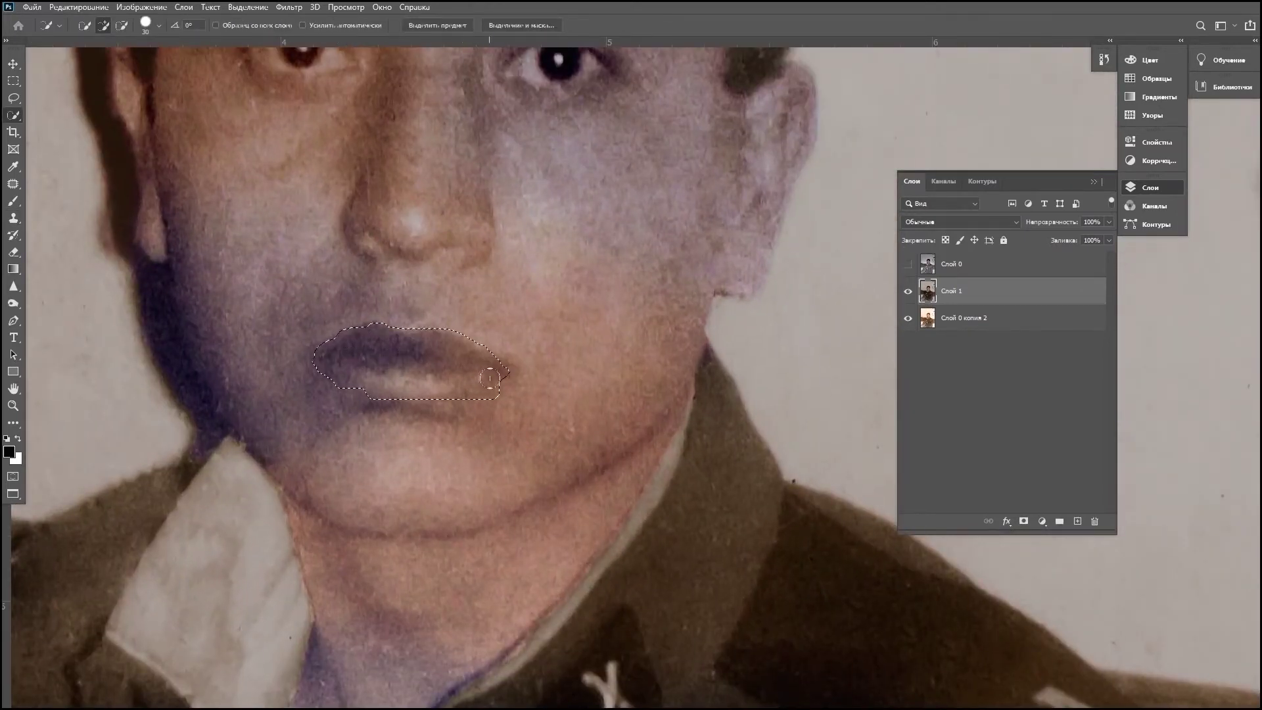
{"action": "left_click", "coordinate": [460, 417], "text": "alt"}
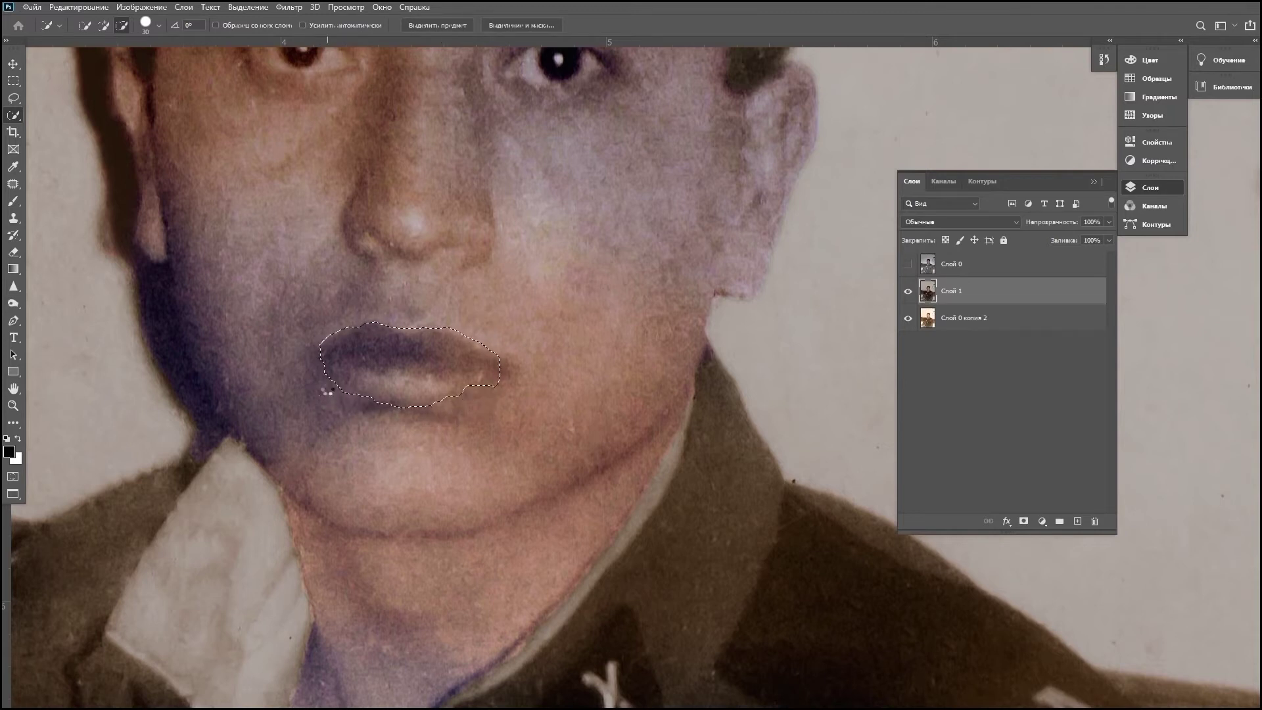
{"action": "key", "text": "ctrl+b"}
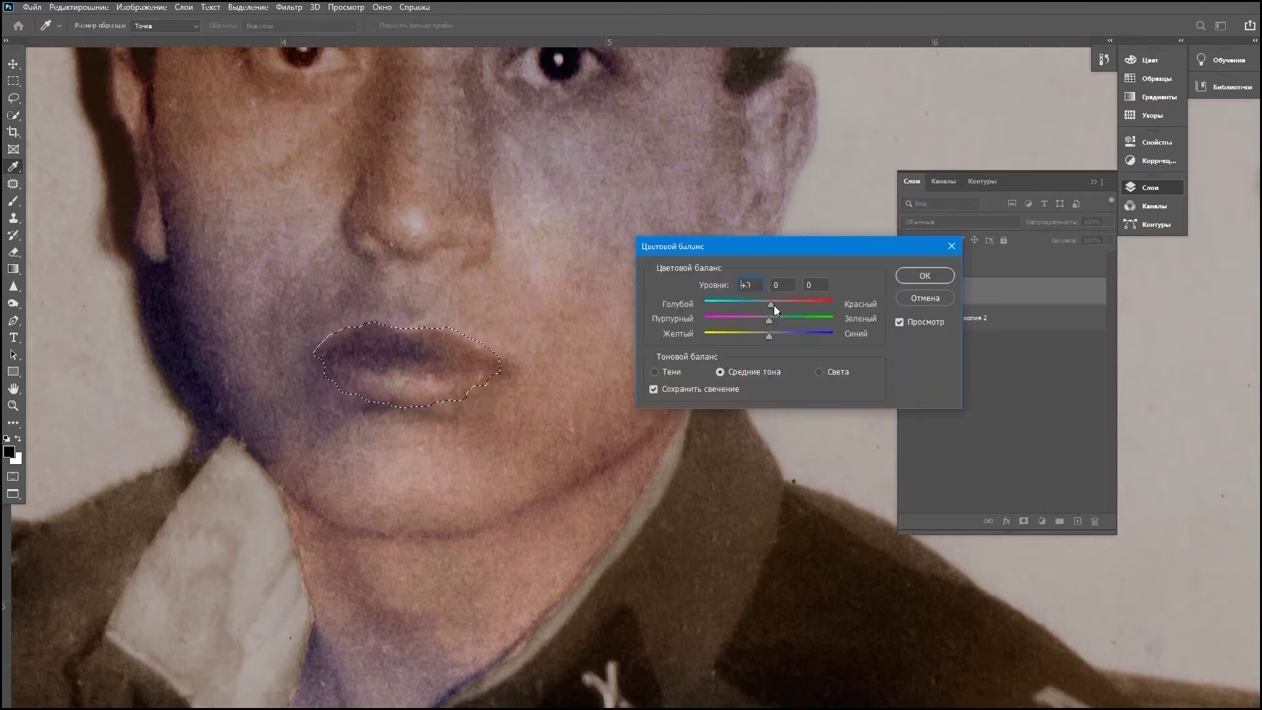
{"action": "left_click_drag", "start_coordinate": [773, 336], "coordinate": [772, 333]}
{"action": "left_click", "coordinate": [925, 275]}
{"action": "key", "text": "ctrl+d"}
Step: Clone-stamp over the dark shadow under the lower lip to lighten it
{"action": "scroll", "coordinate": [427, 387], "scroll_direction": "down", "scroll_amount": 5}
{"action": "scroll", "coordinate": [438, 395], "scroll_direction": "up", "scroll_amount": 6}
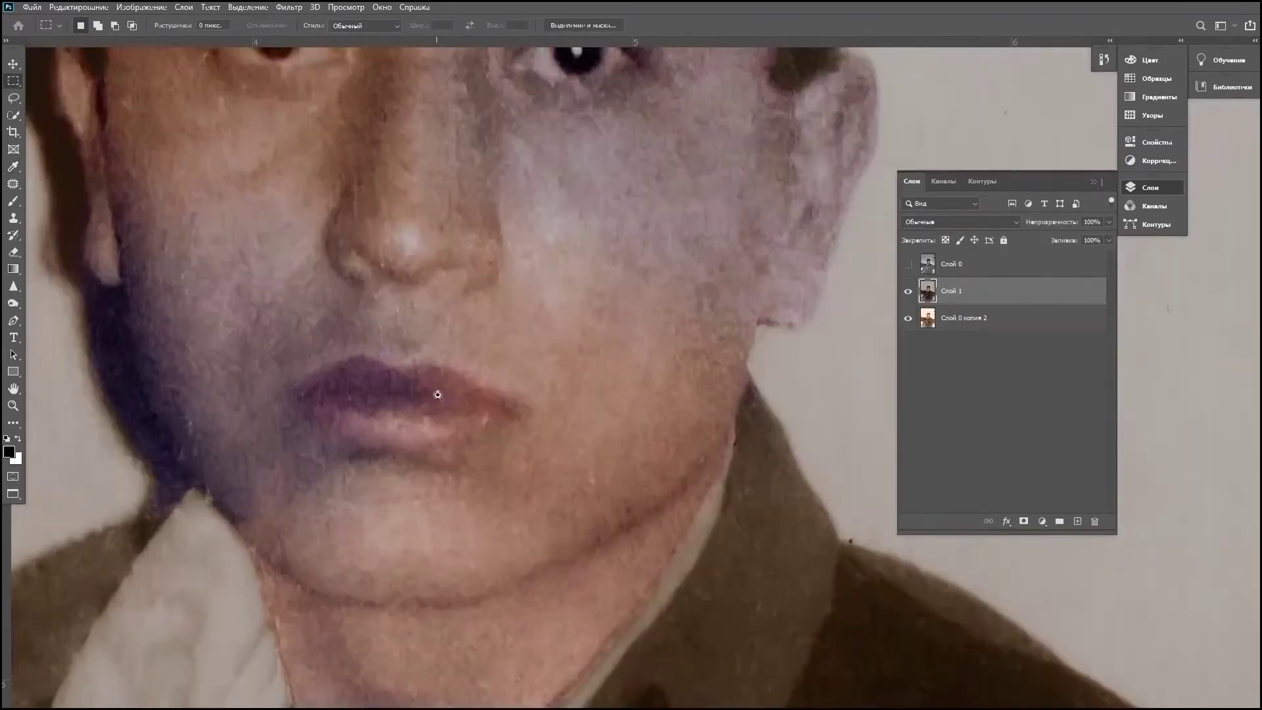
{"action": "key", "text": "s"}
{"action": "scroll", "coordinate": [268, 451], "scroll_direction": "up", "scroll_amount": 2}
{"action": "right_click", "coordinate": [263, 446]}
{"action": "double_click", "coordinate": [298, 543]}
{"action": "left_click_drag", "start_coordinate": [323, 462], "coordinate": [462, 493]}
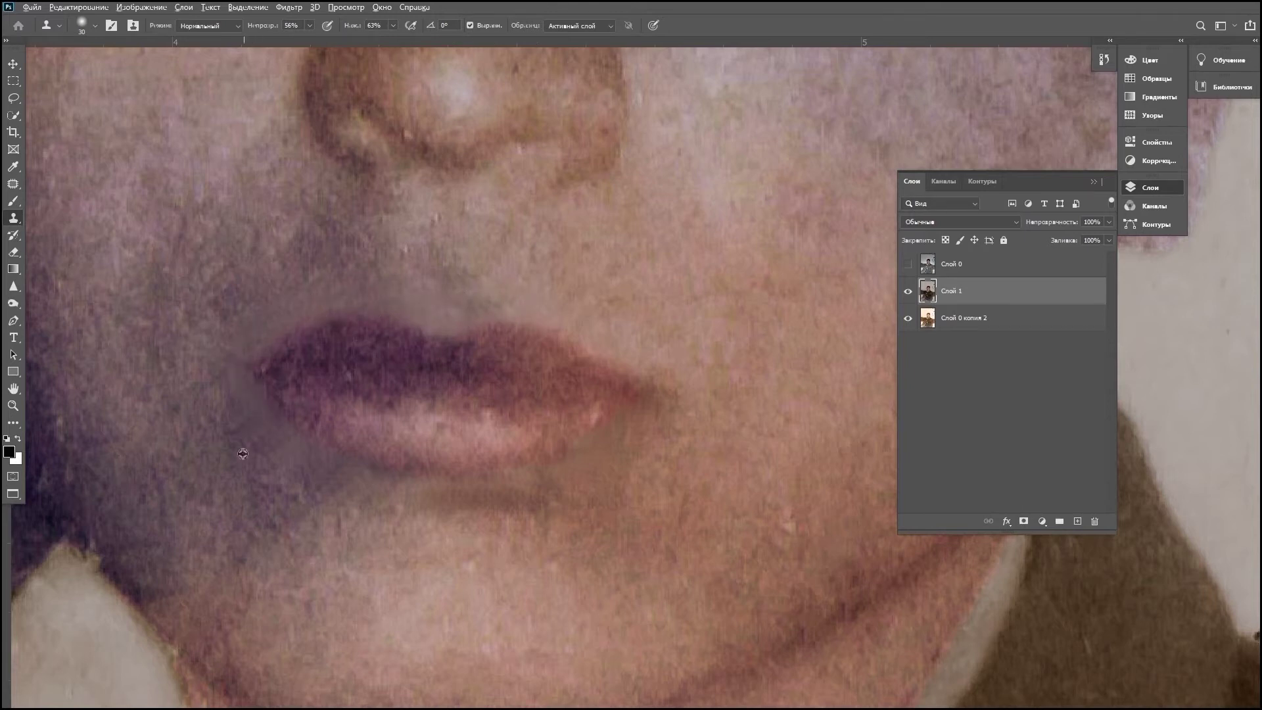
{"action": "key", "text": "v"}
{"action": "scroll", "coordinate": [427, 394], "scroll_direction": "down", "scroll_amount": 5}
{"action": "scroll", "coordinate": [460, 381], "scroll_direction": "down", "scroll_amount": 2}
{"action": "scroll", "coordinate": [498, 368], "scroll_direction": "up", "scroll_amount": 1}
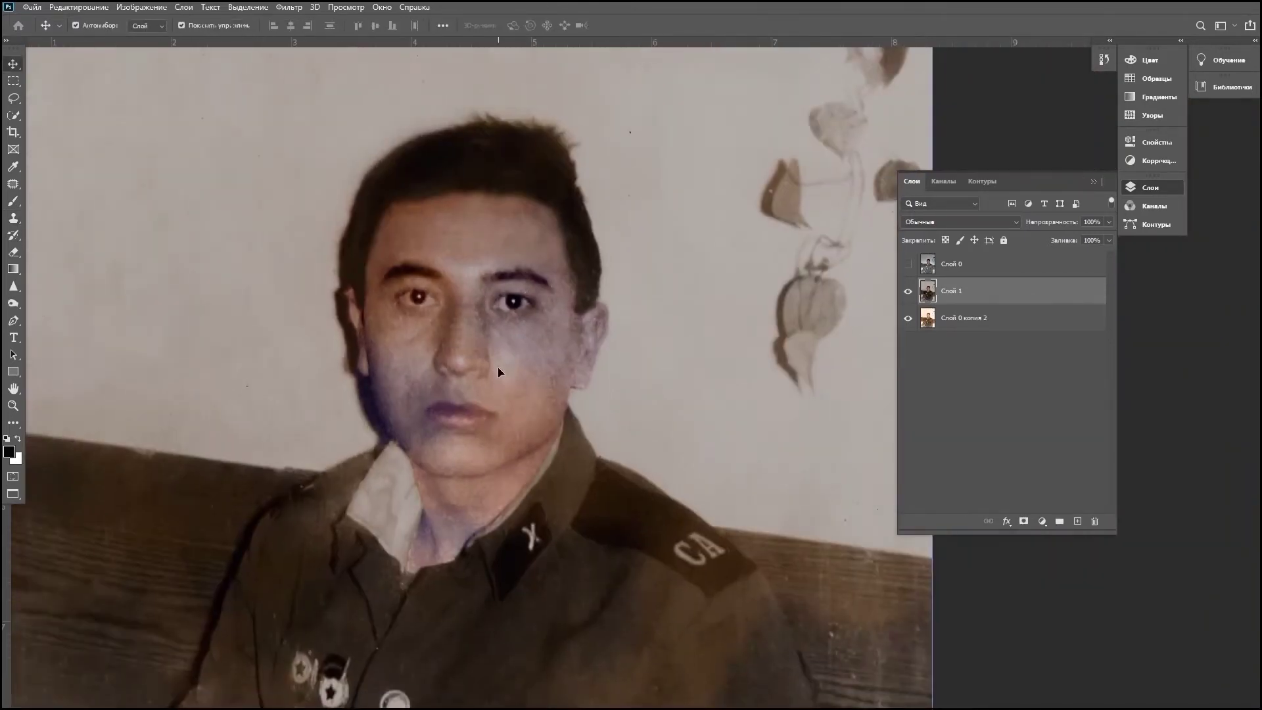
Step: Brighten the photo's highlights slightly with a Levels adjustment
{"action": "key", "text": "ctrl+l"}
{"action": "left_click_drag", "start_coordinate": [892, 391], "coordinate": [870, 392]}
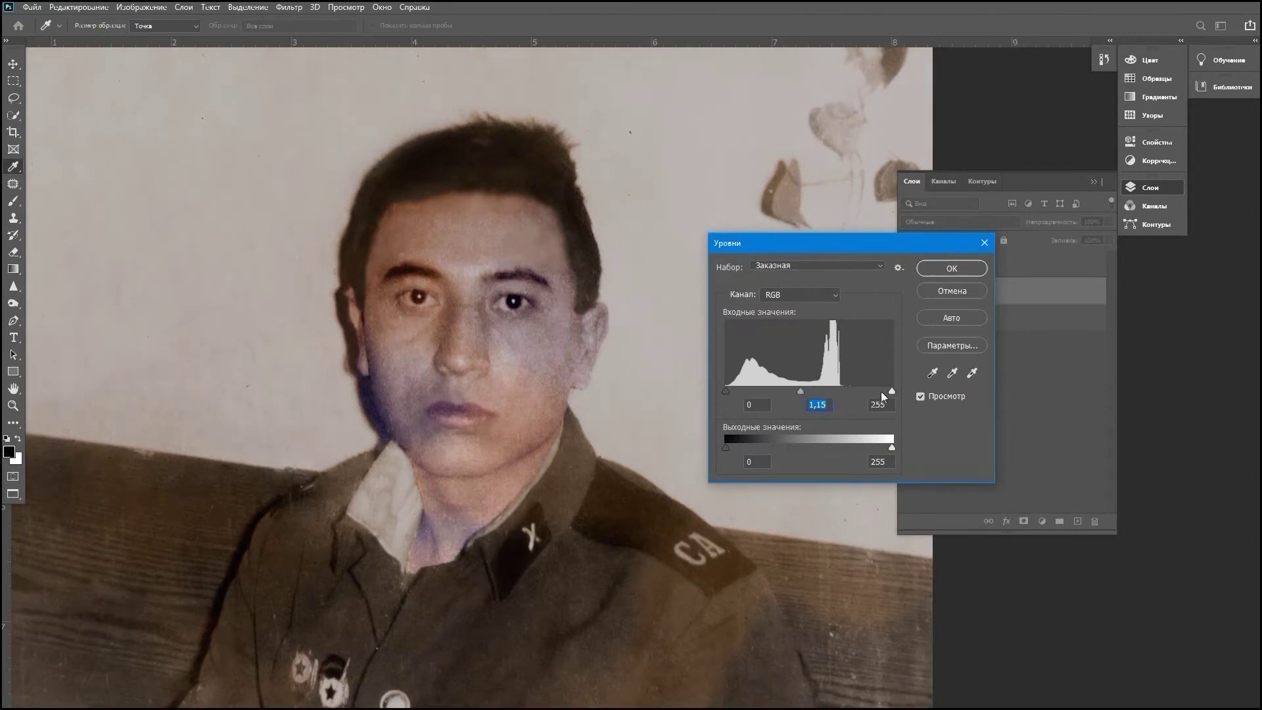
{"action": "left_click", "coordinate": [952, 268]}
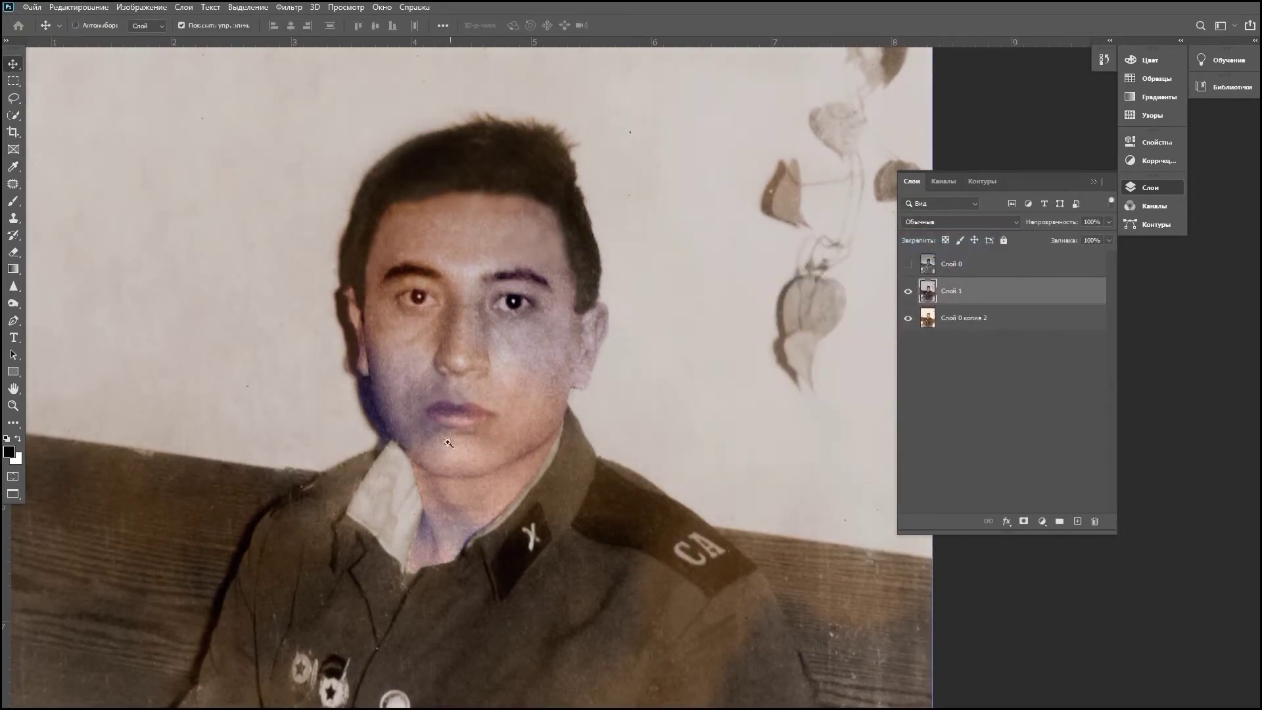
Step: Zoom in and quick-select the lips again
{"action": "key", "text": "ctrl+plus"}
{"action": "left_click", "coordinate": [13, 114]}
{"action": "mouse_move", "coordinate": [394, 374]}
{"action": "left_mouse_down"}
{"action": "mouse_move", "coordinate": [409, 439]}
{"action": "mouse_move", "coordinate": [485, 412]}
{"action": "mouse_move", "coordinate": [377, 365]}
{"action": "left_mouse_up"}
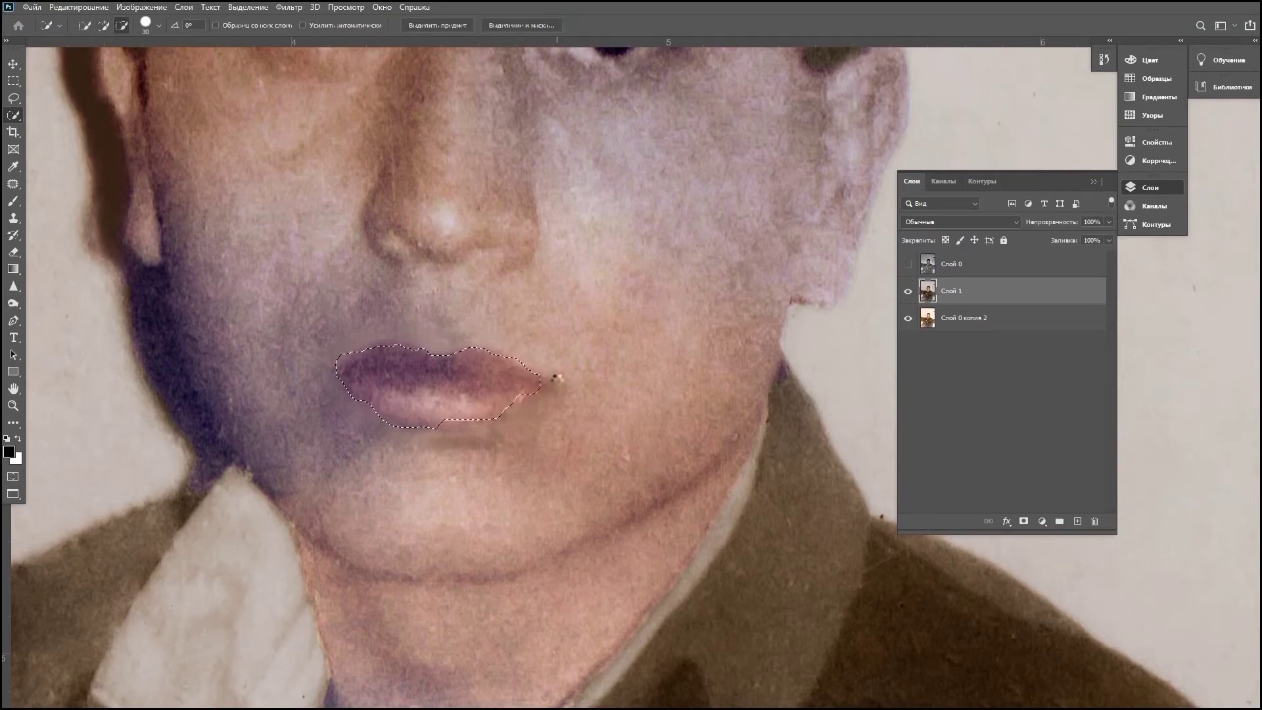
Step: Set lip midtones Yellow–Blue to -9 and tint lip shadows redder, more magenta and yellow
{"action": "key", "text": "ctrl+b"}
{"action": "left_click_drag", "start_coordinate": [769, 333], "coordinate": [764, 335]}
{"action": "key", "text": "ctrl+0"}
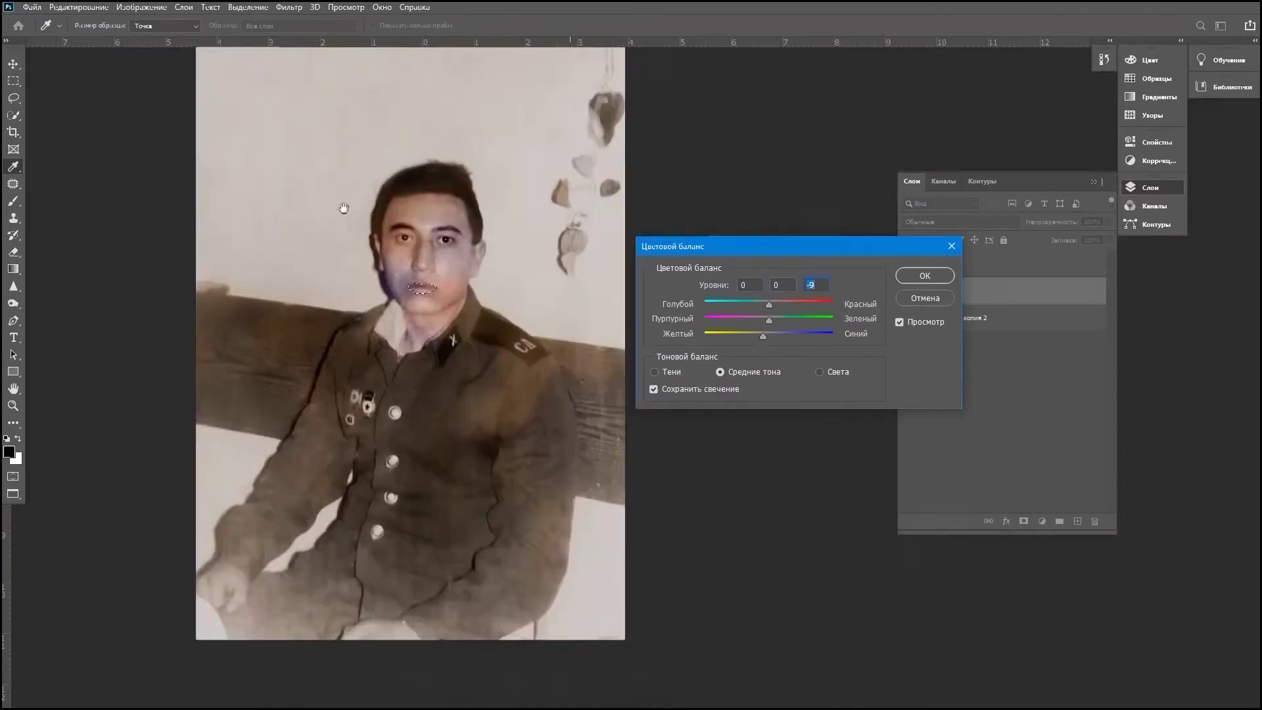
{"action": "scroll", "coordinate": [441, 257], "scroll_direction": "up", "scroll_amount": 2}
{"action": "scroll", "coordinate": [441, 257], "scroll_direction": "up", "scroll_amount": 2}
{"action": "scroll", "coordinate": [447, 260], "scroll_direction": "up", "scroll_amount": 2}
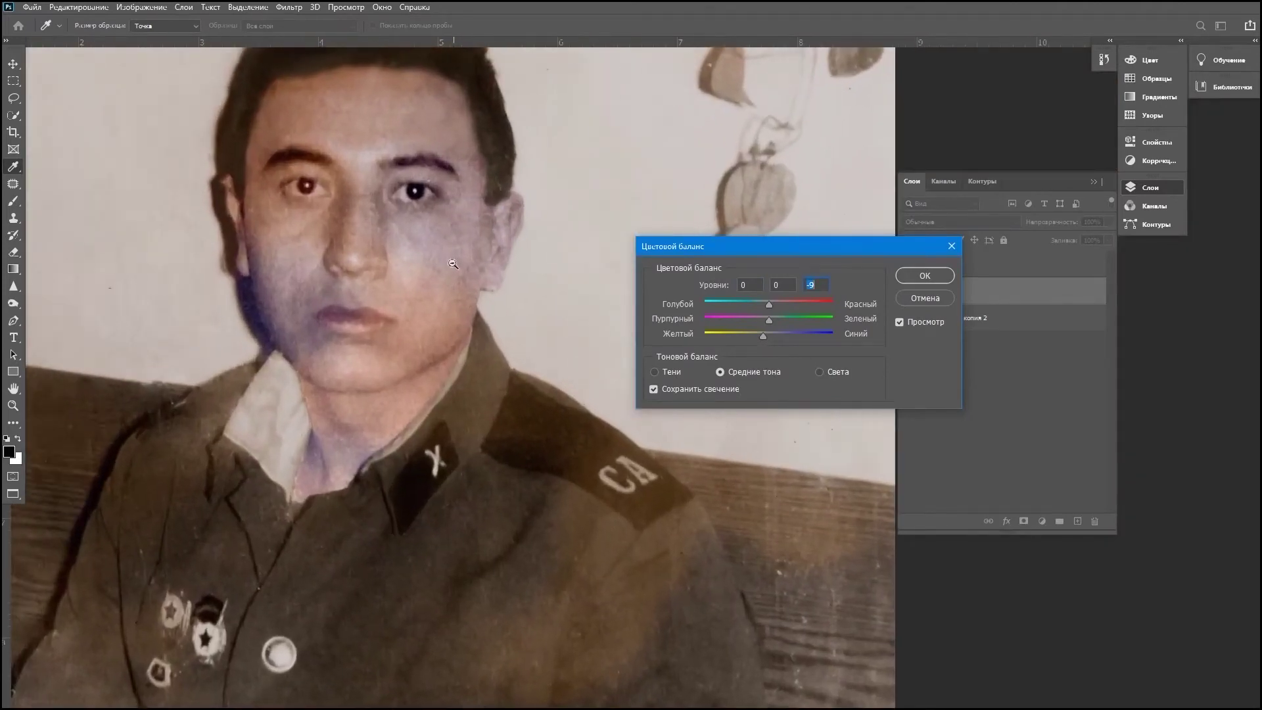
{"action": "left_click", "coordinate": [654, 371]}
{"action": "key", "text": "ctrl+plus"}
{"action": "key", "text": "ctrl+plus"}
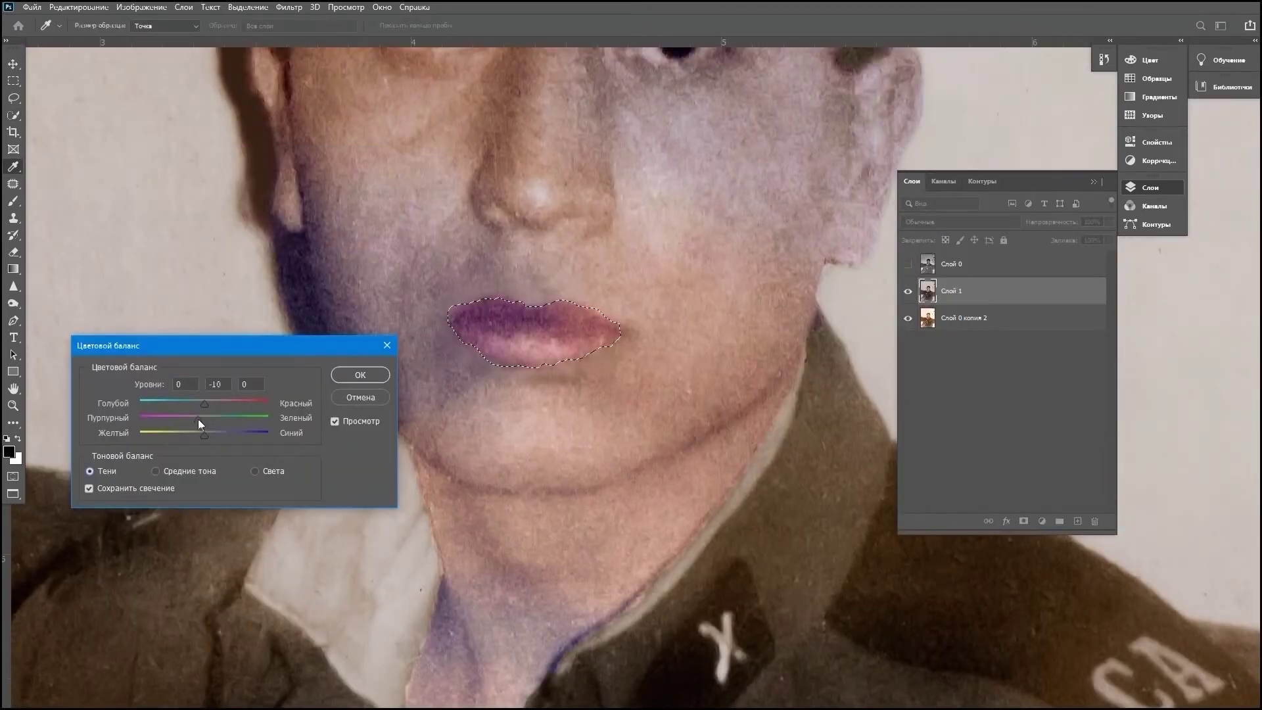
{"action": "mouse_move", "coordinate": [199, 419]}
{"action": "left_mouse_down"}
{"action": "mouse_move", "coordinate": [208, 403]}
{"action": "mouse_move", "coordinate": [194, 433]}
{"action": "left_mouse_up"}
{"action": "left_click", "coordinate": [343, 378]}
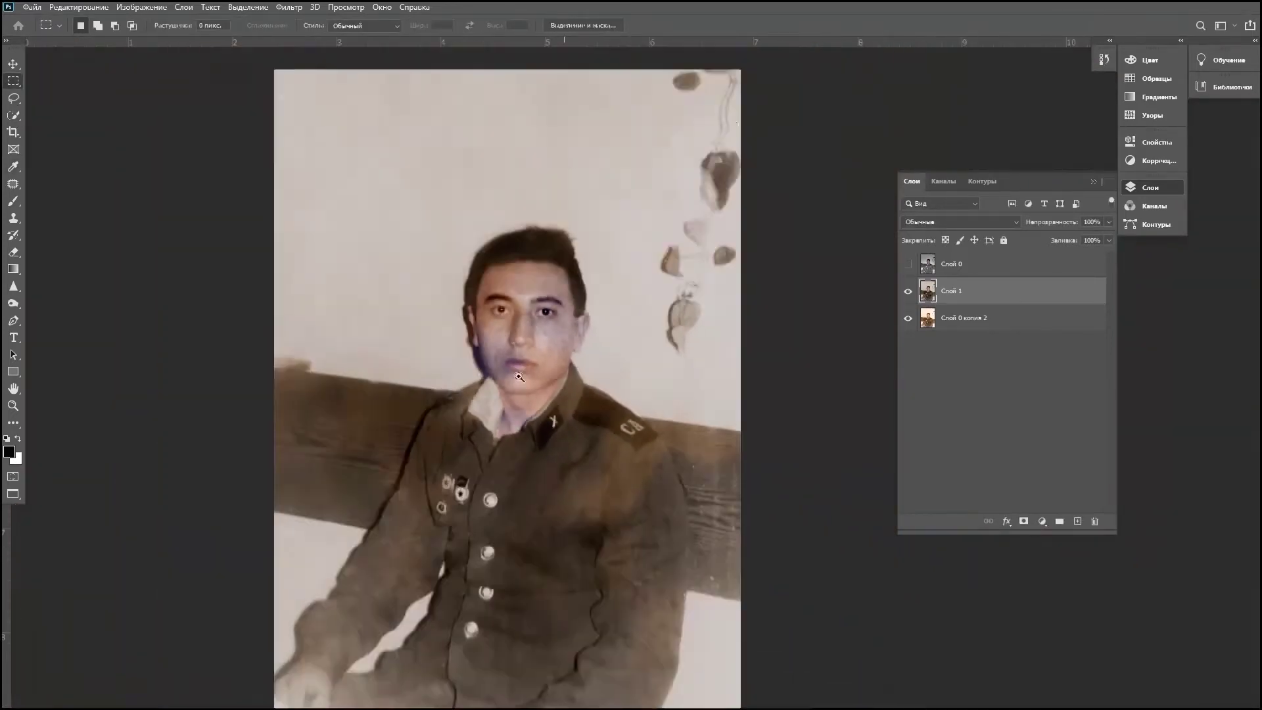
{"action": "left_click_drag", "start_coordinate": [519, 376], "coordinate": [611, 282]}
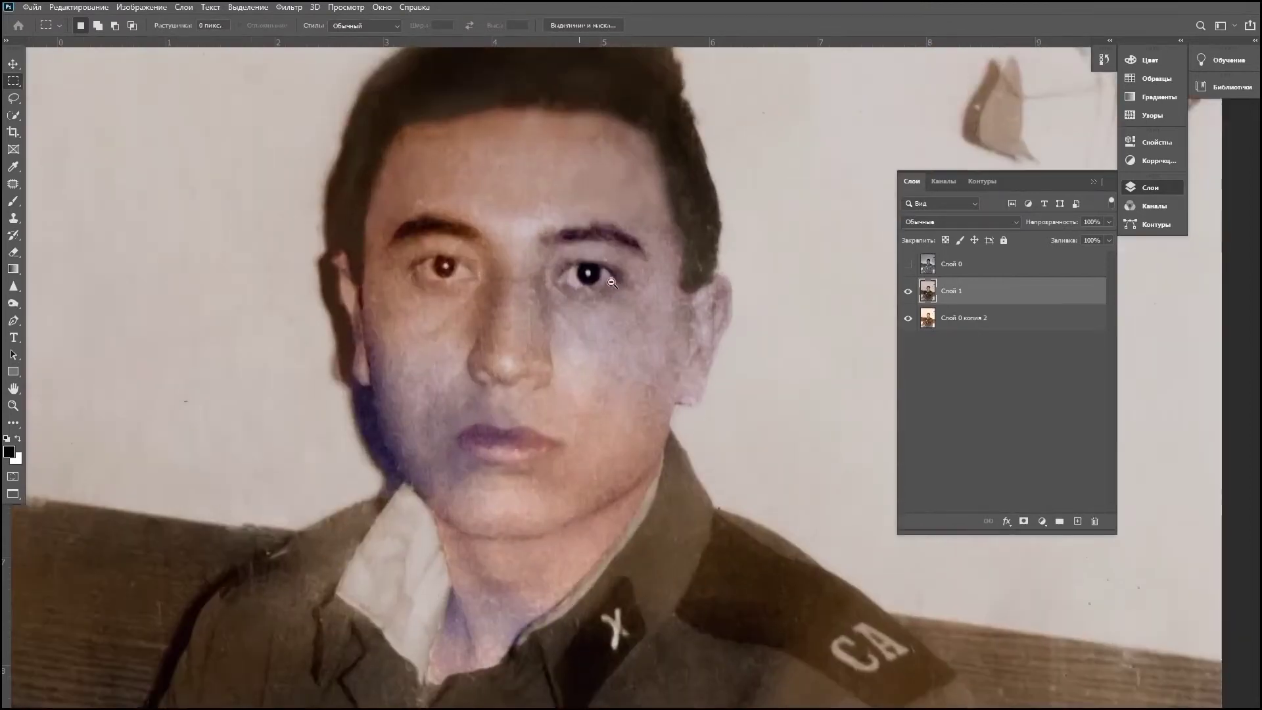
{"action": "key", "text": "ctrl+minus"}
{"action": "key", "text": "v"}
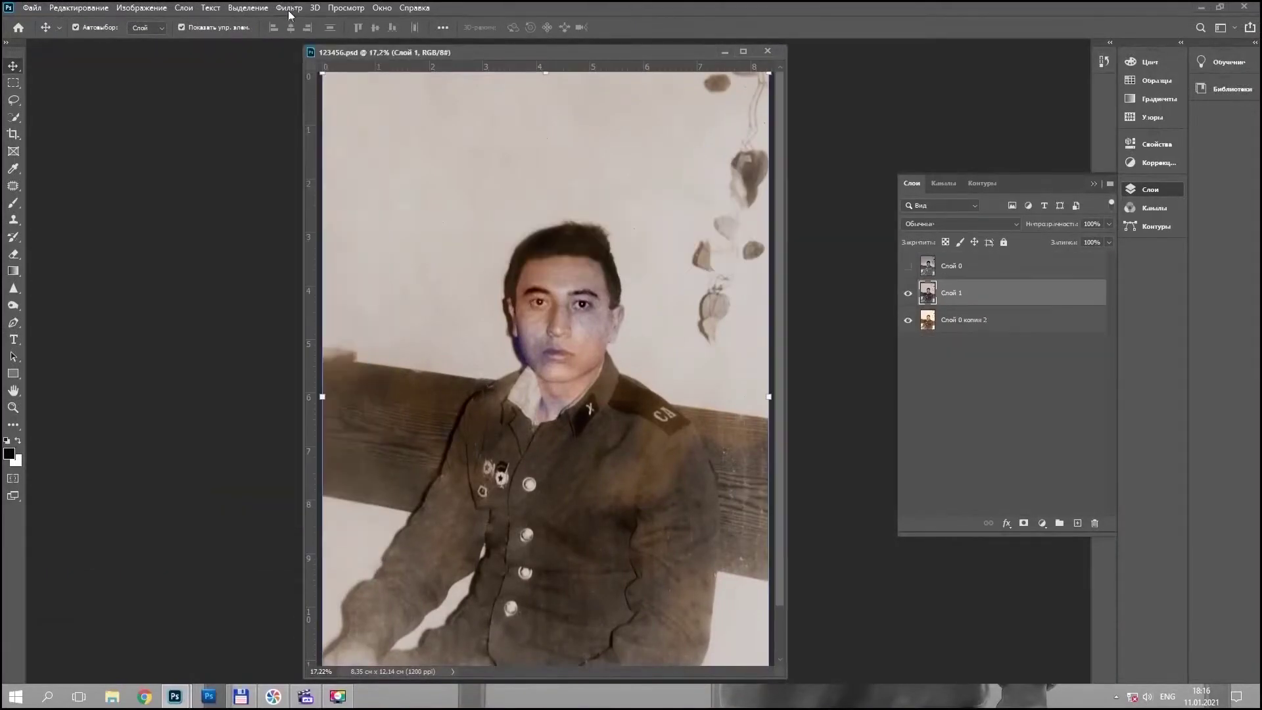
Step: In the Camera Raw Filter Detail tab, set Sharpening 5 and Luminance noise reduction 65
{"action": "left_click", "coordinate": [289, 8]}
{"action": "left_click", "coordinate": [315, 79]}
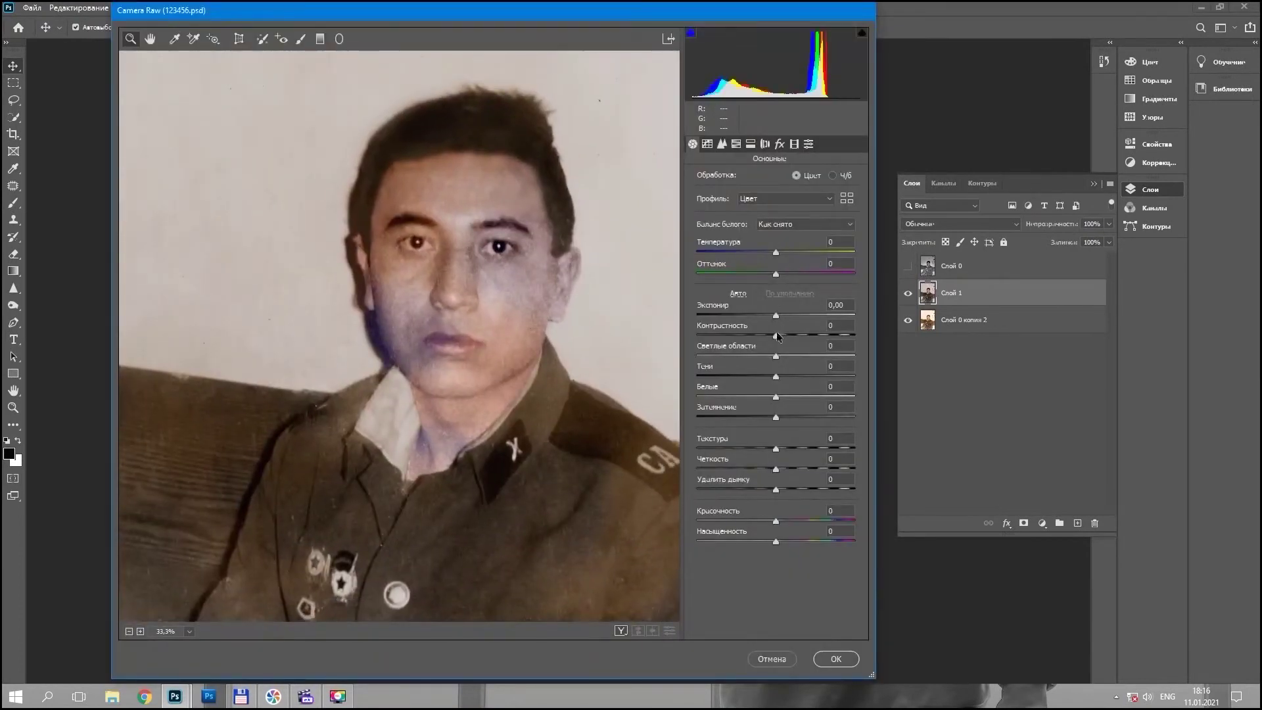
{"action": "left_click", "coordinate": [722, 144]}
{"action": "left_click_drag", "start_coordinate": [733, 199], "coordinate": [697, 198]}
{"action": "left_click_drag", "start_coordinate": [697, 307], "coordinate": [799, 307]}
{"action": "left_click_drag", "start_coordinate": [807, 199], "coordinate": [702, 198]}
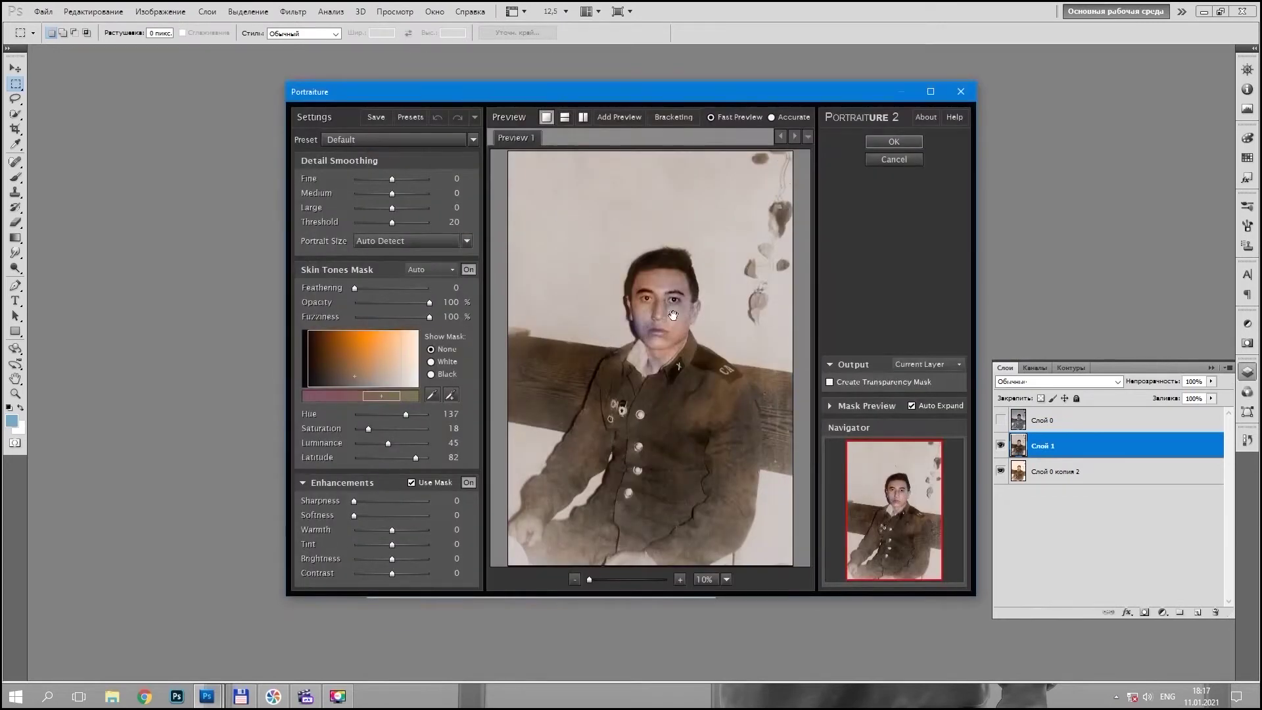
Step: Apply Portraiture with the Smoothing: High preset, a feathered custom skin-tone mask
{"action": "scroll", "coordinate": [673, 316], "scroll_direction": "up", "scroll_amount": 3}
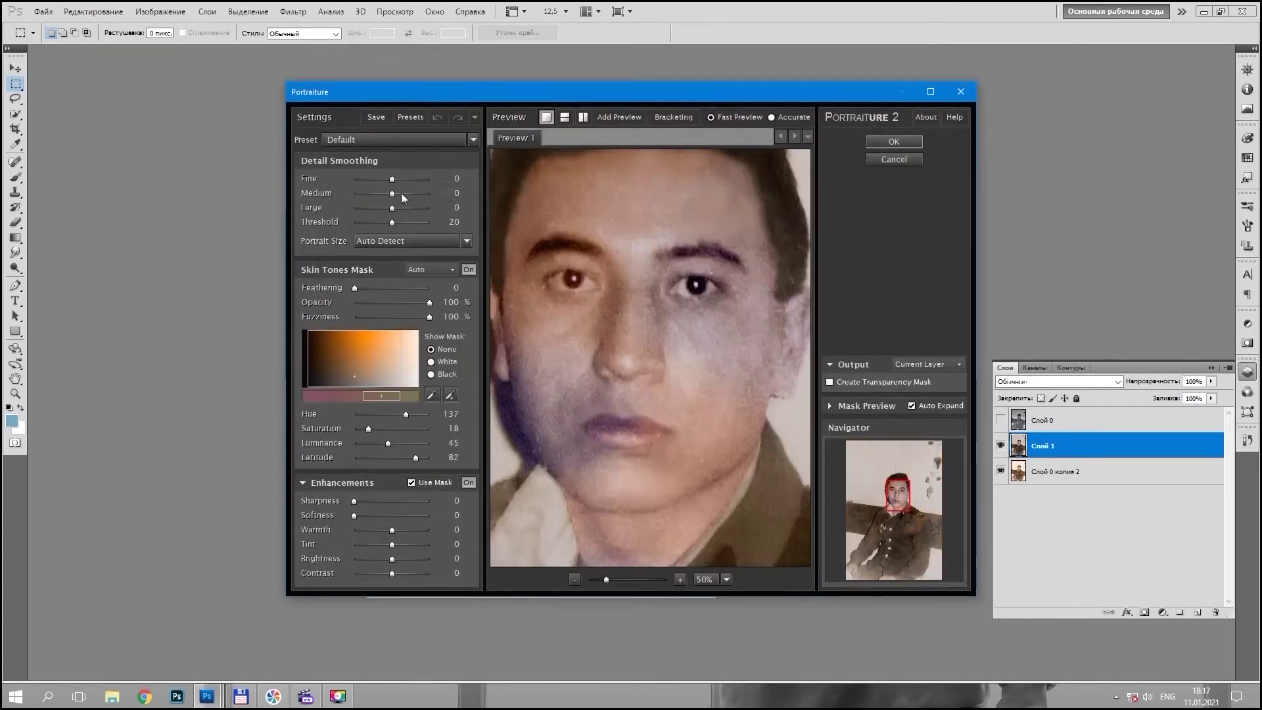
{"action": "left_click", "coordinate": [582, 117]}
{"action": "scroll", "coordinate": [650, 355], "scroll_direction": "down", "scroll_amount": 1}
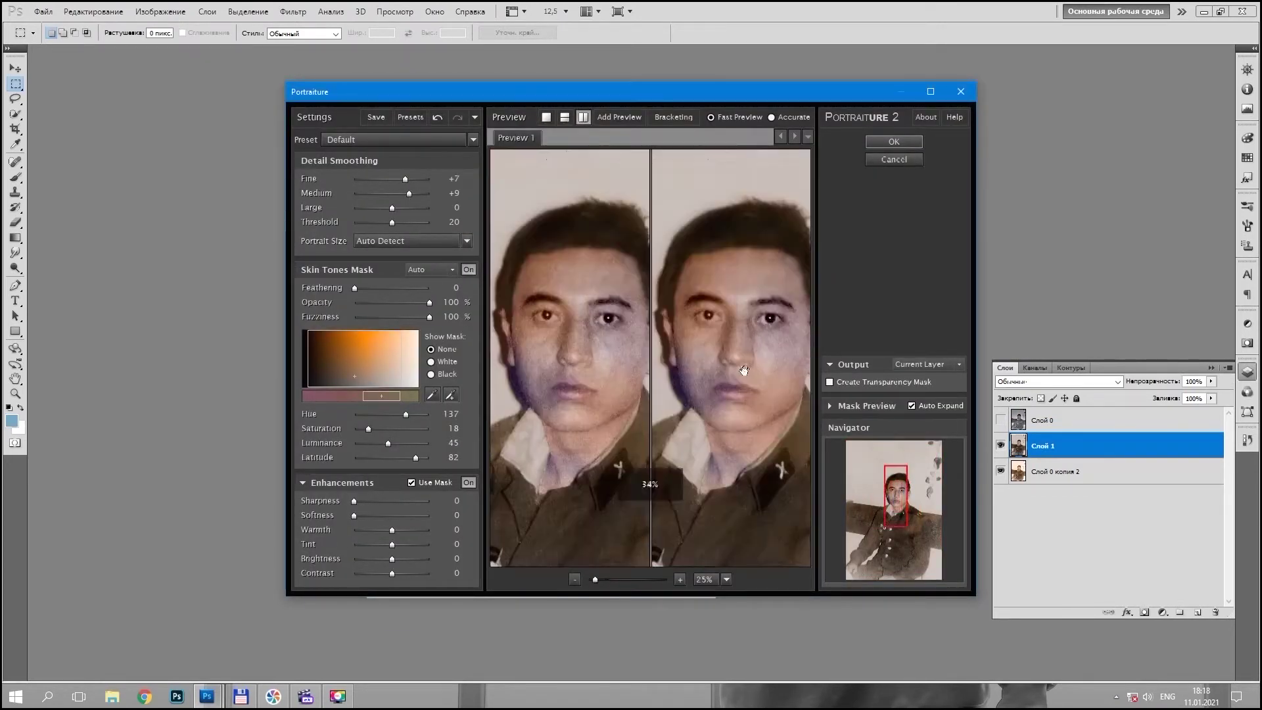
{"action": "left_click_drag", "start_coordinate": [365, 287], "coordinate": [383, 290]}
{"action": "left_click", "coordinate": [385, 138]}
{"action": "left_click", "coordinate": [408, 282]}
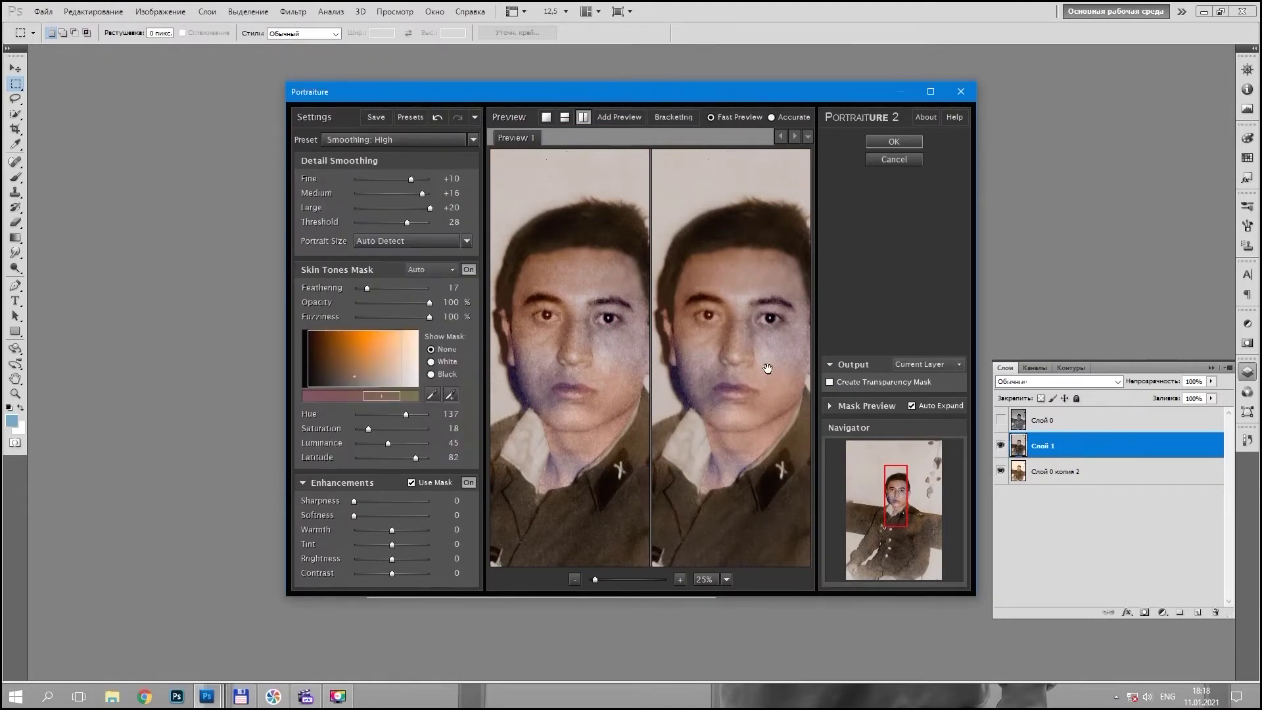
{"action": "left_click", "coordinate": [328, 395]}
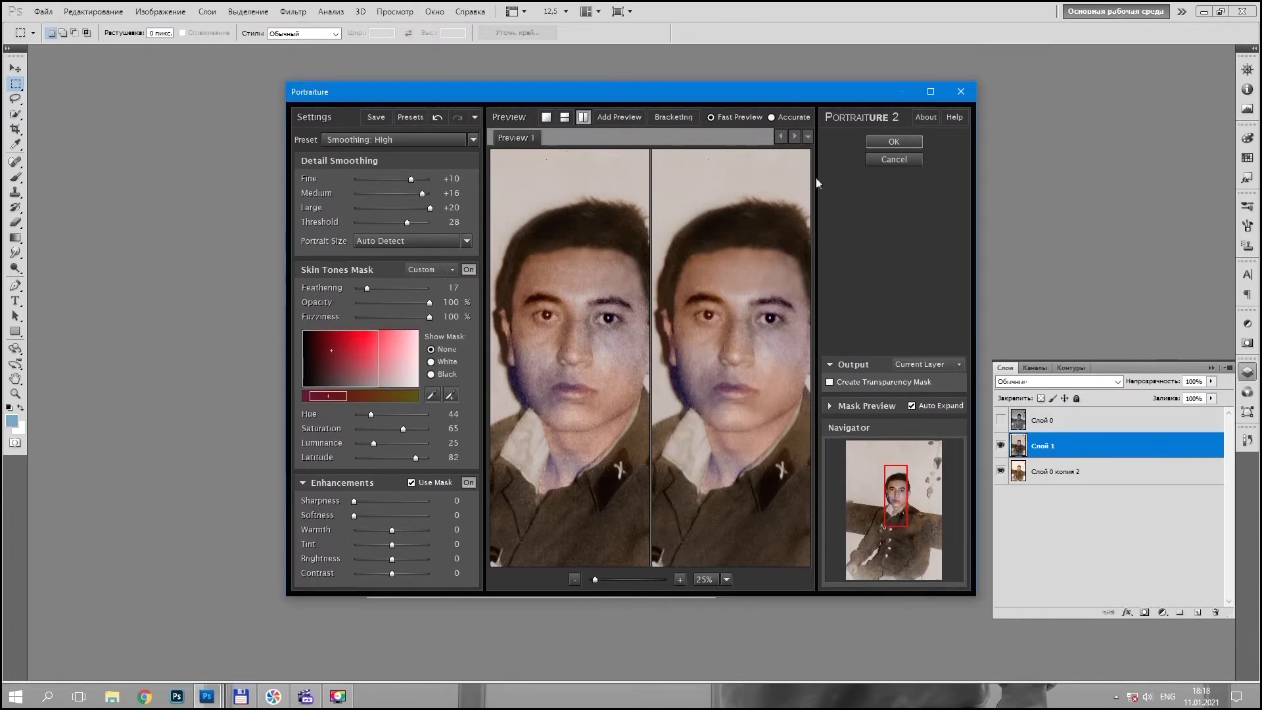
{"action": "left_click", "coordinate": [894, 141]}
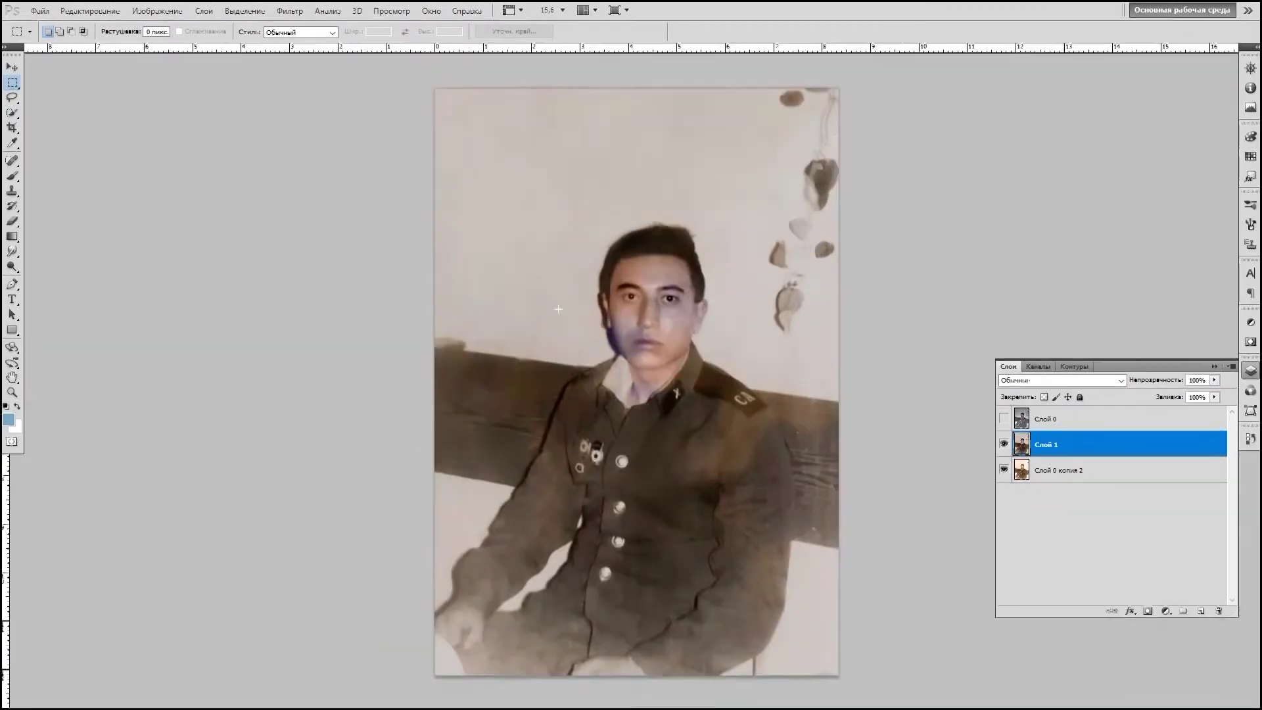
Step: Reapply the Portraiture skin smoothing with Ctrl+F and inspect the lower uniform
{"action": "key", "text": "v"}
{"action": "scroll", "coordinate": [558, 309], "scroll_direction": "up", "scroll_amount": 3}
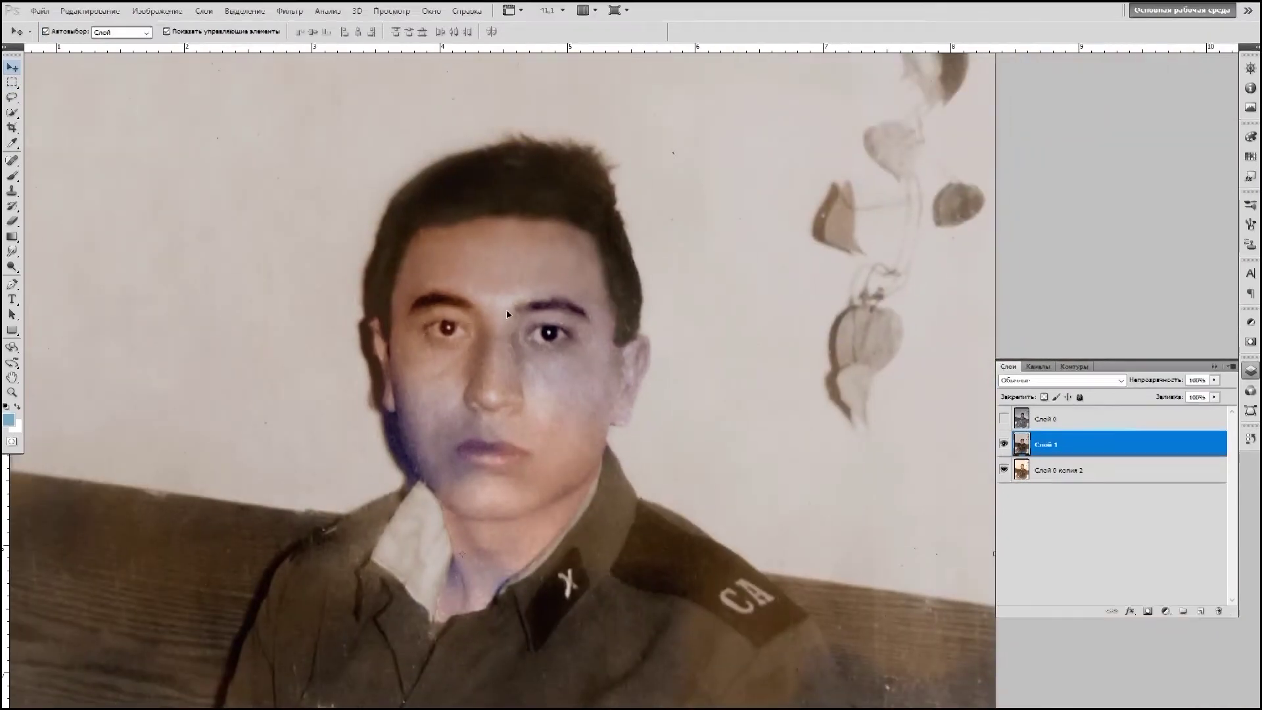
{"action": "key", "text": "ctrl+f"}
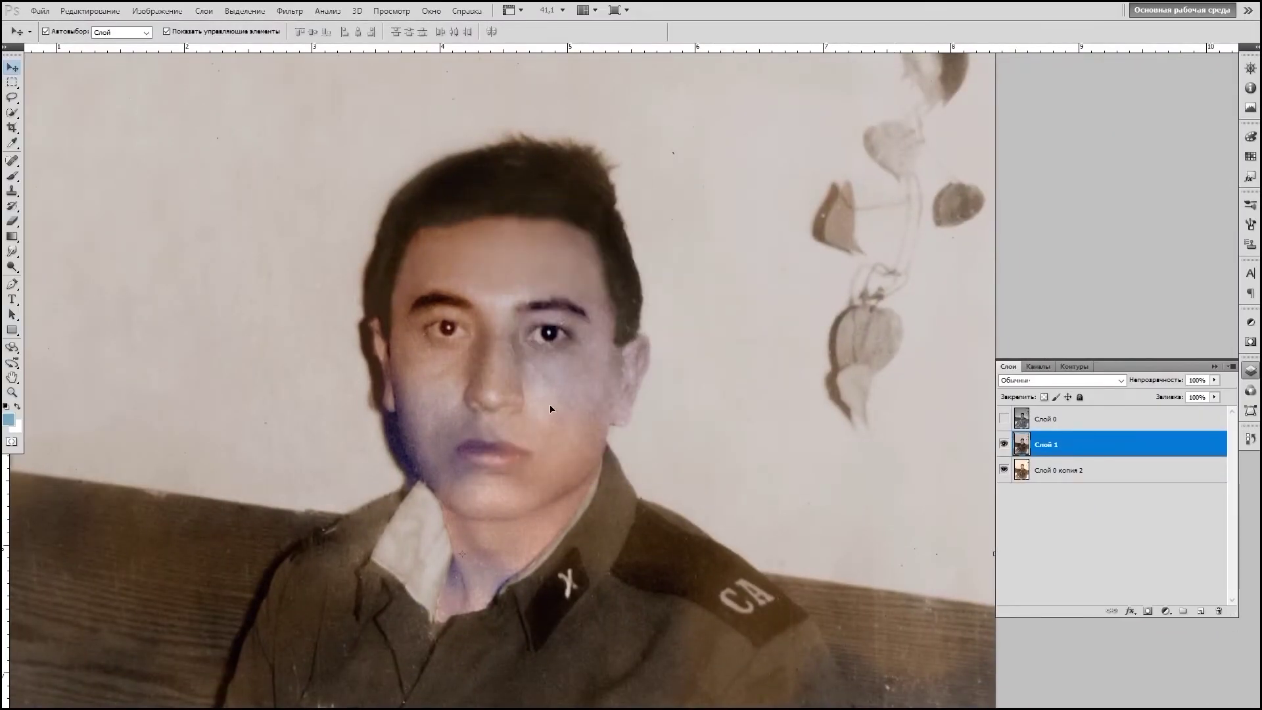
{"action": "left_click_drag", "start_coordinate": [608, 438], "coordinate": [628, 392]}
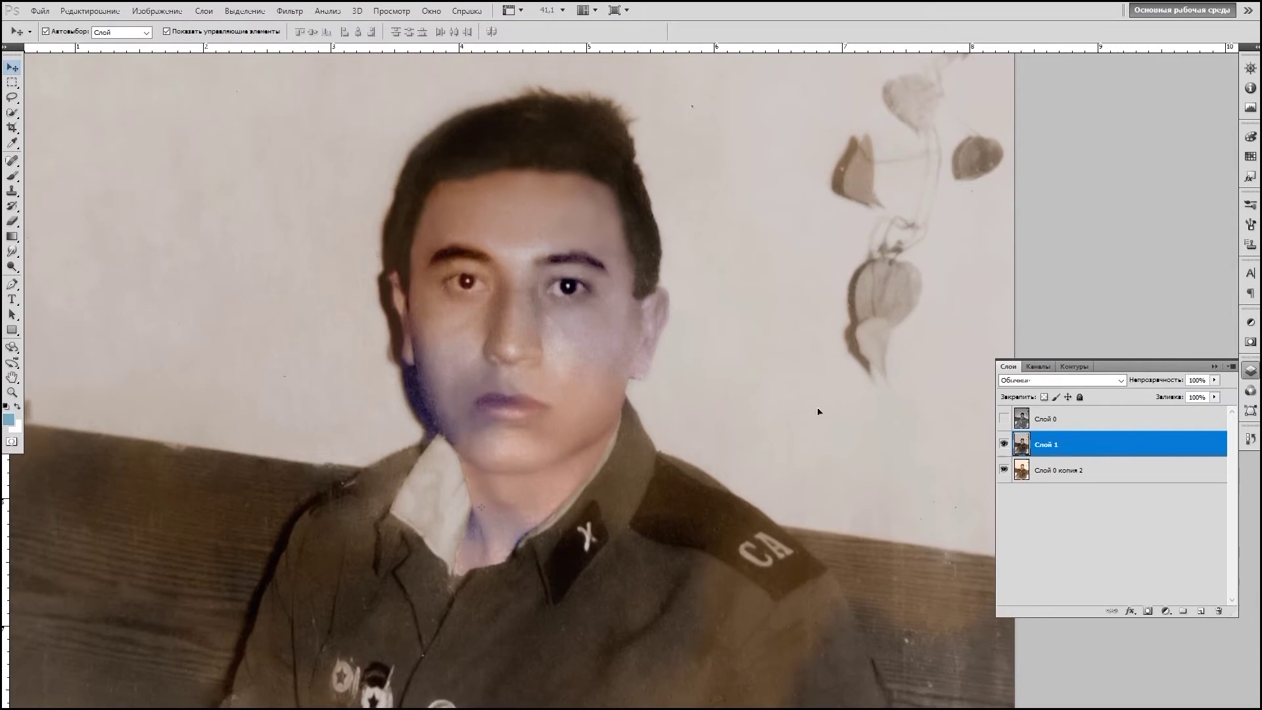
{"action": "key", "text": "e"}
{"action": "scroll", "coordinate": [465, 212], "scroll_direction": "up", "scroll_amount": 2}
{"action": "scroll", "coordinate": [465, 212], "scroll_direction": "up", "scroll_amount": 2}
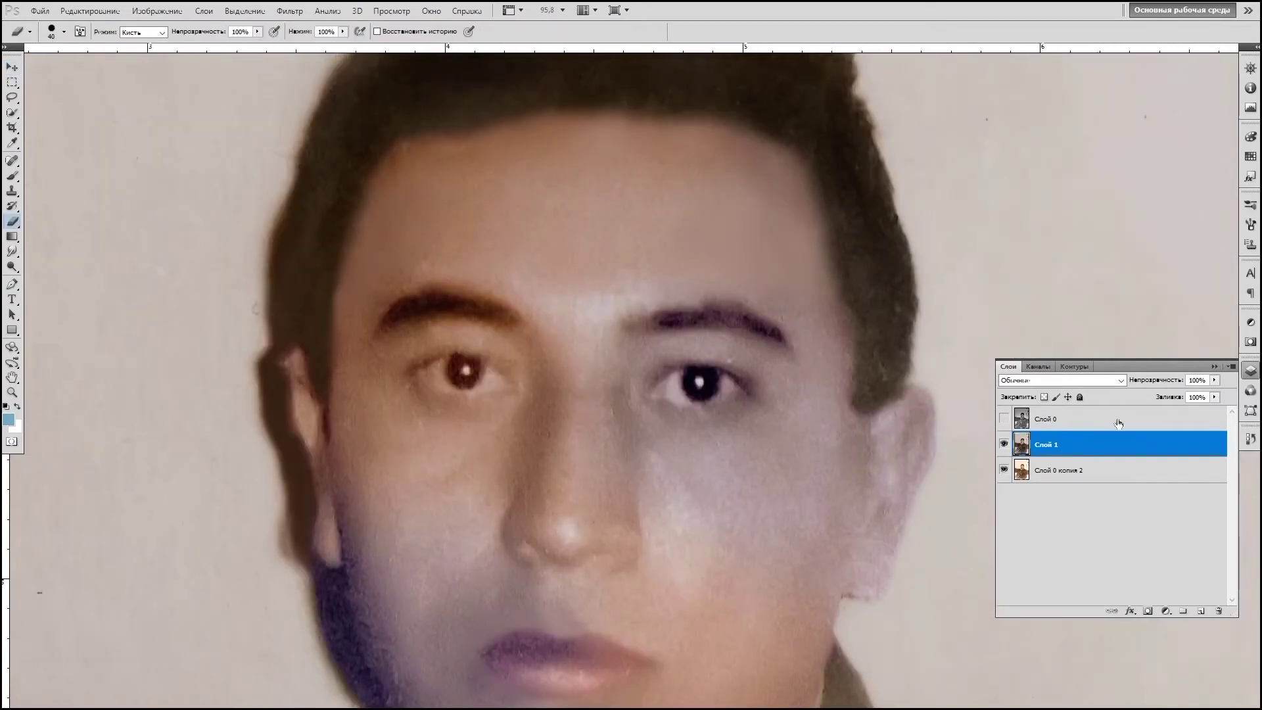
Step: View the whole photo and toggle Слой 1 off and on to compare with the original
{"action": "key", "text": "v"}
{"action": "key", "text": "ctrl+0"}
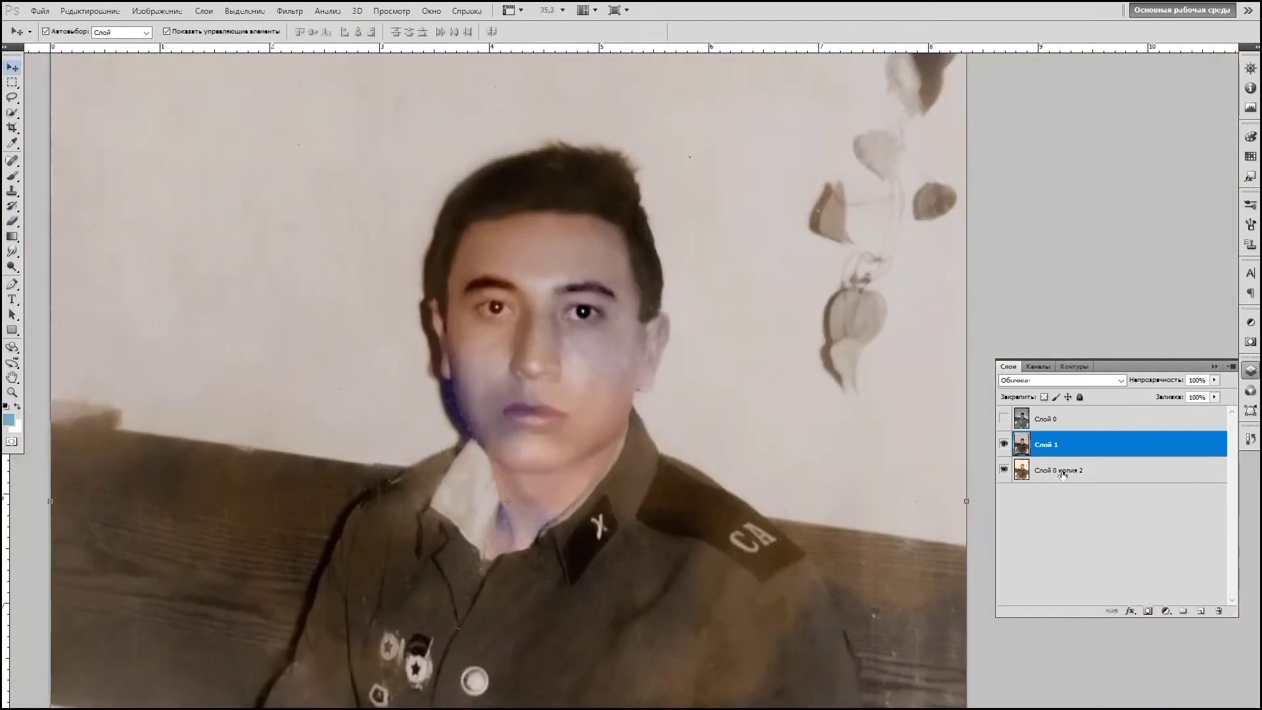
{"action": "left_click", "coordinate": [1004, 445]}
{"action": "left_click", "coordinate": [1004, 444]}
{"action": "scroll", "coordinate": [474, 246], "scroll_direction": "down", "scroll_amount": 2}
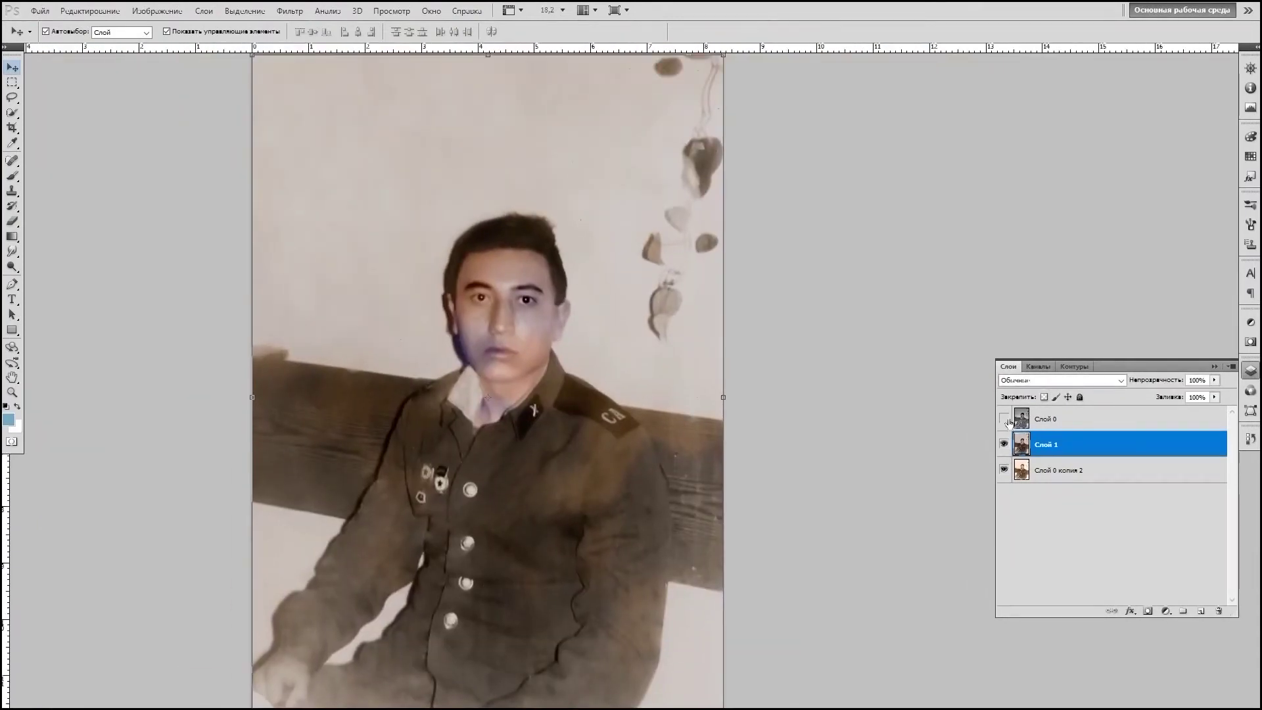
{"action": "scroll", "coordinate": [474, 245], "scroll_direction": "up", "scroll_amount": 2}
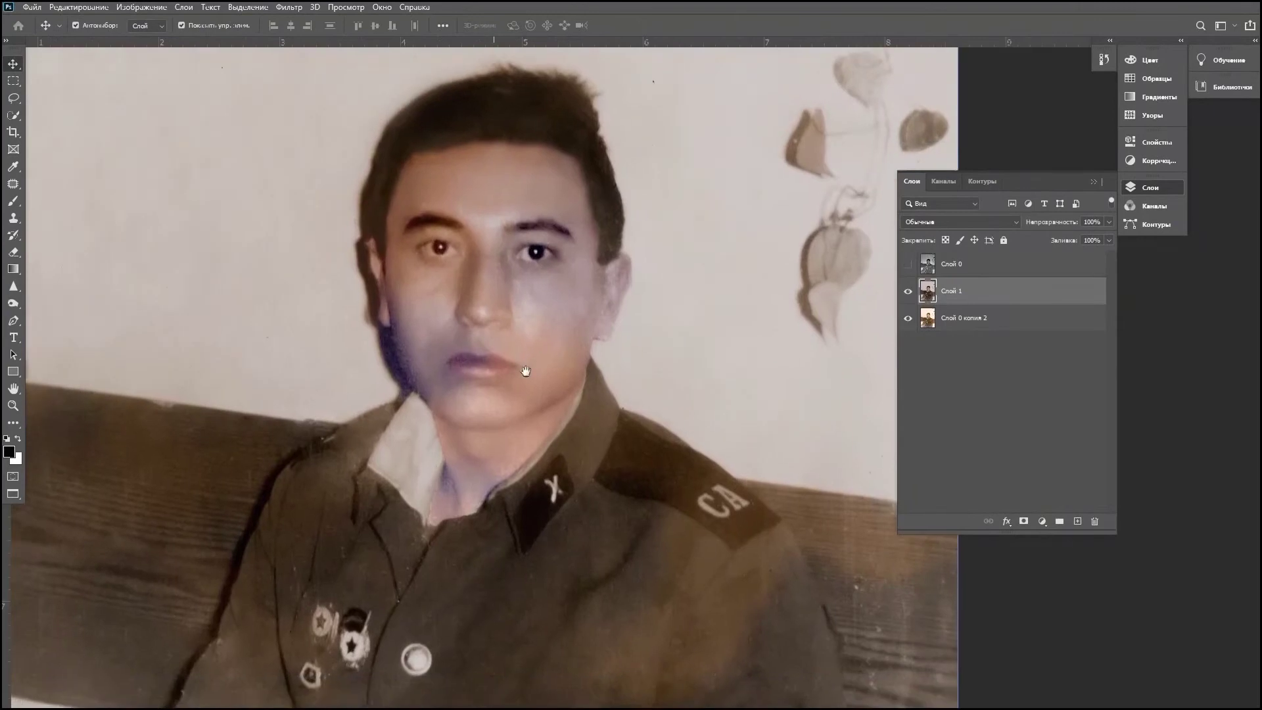
Step: Quick-select the uniform jacket from the left arm and shoulder across the body
{"action": "left_click_drag", "start_coordinate": [518, 327], "coordinate": [510, 336]}
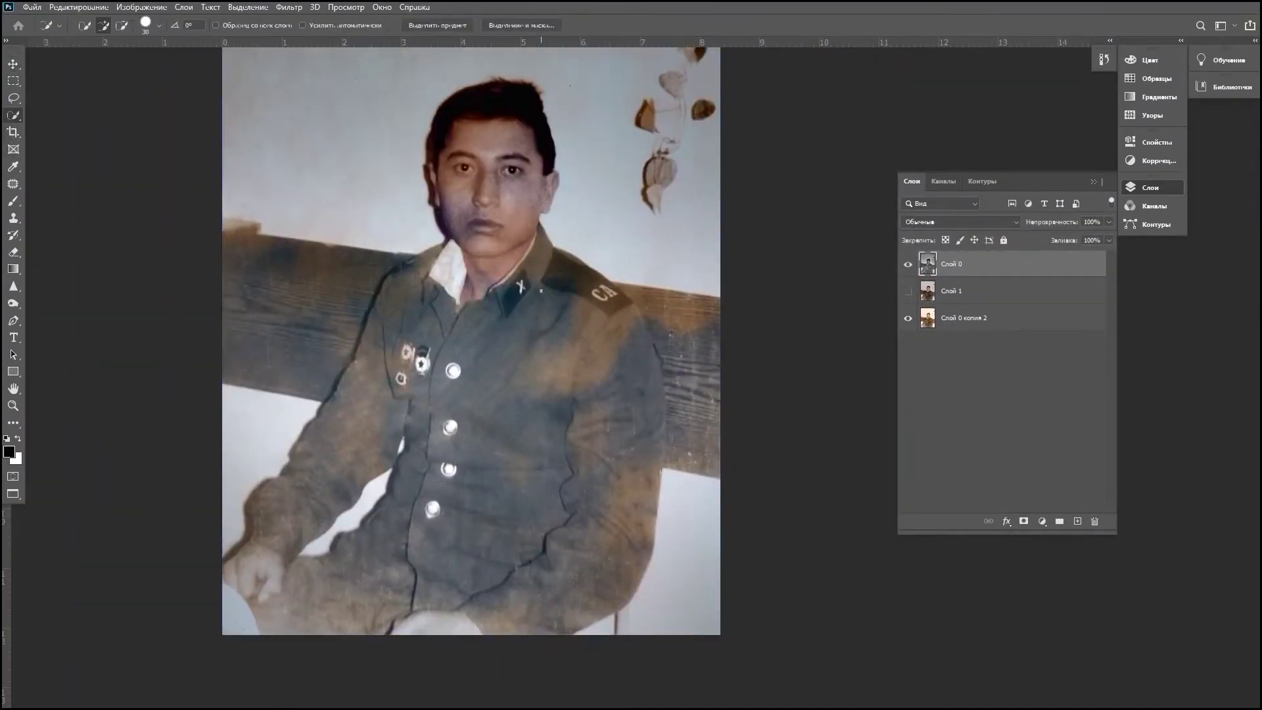
{"action": "left_click_drag", "start_coordinate": [513, 497], "coordinate": [309, 427]}
{"action": "left_click_drag", "start_coordinate": [395, 276], "coordinate": [447, 289]}
{"action": "scroll", "coordinate": [448, 289], "scroll_direction": "up", "scroll_amount": 3}
{"action": "scroll", "coordinate": [591, 289], "scroll_direction": "right", "scroll_amount": 3}
{"action": "scroll", "coordinate": [759, 286], "scroll_direction": "right", "scroll_amount": 3}
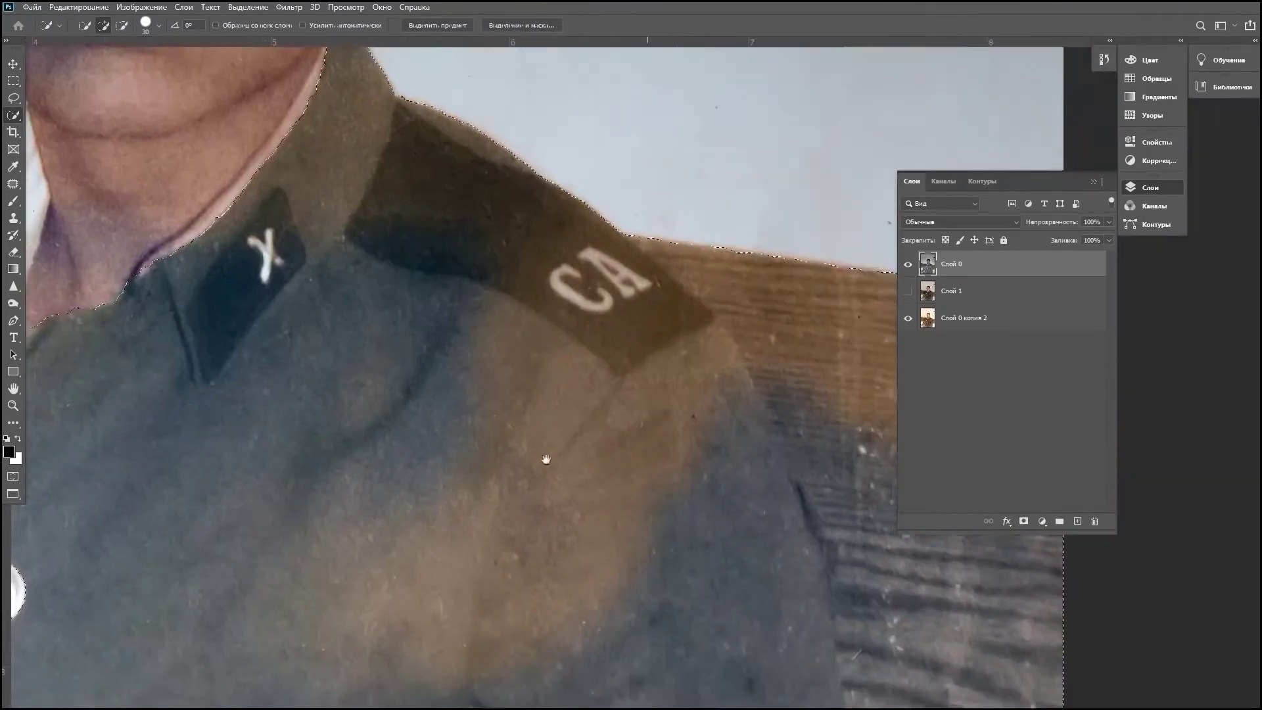
{"action": "scroll", "coordinate": [518, 332], "scroll_direction": "down", "scroll_amount": 2}
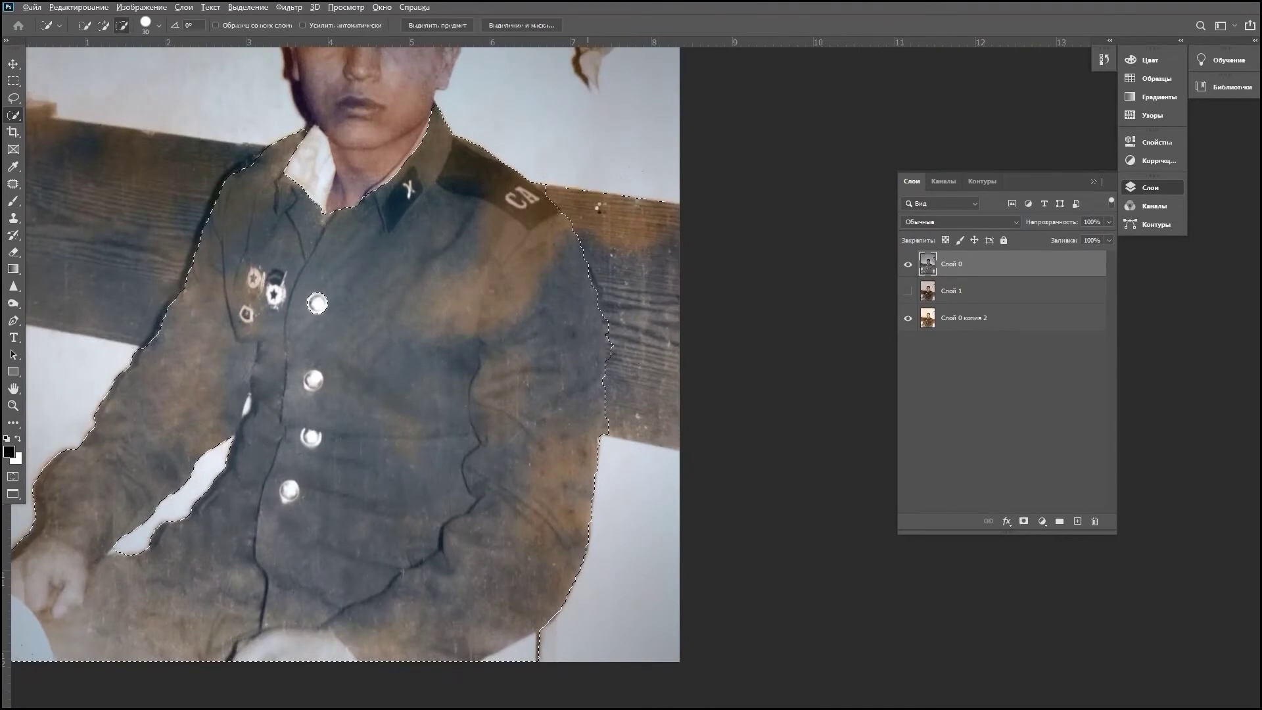
{"action": "scroll", "coordinate": [632, 339], "scroll_direction": "left", "scroll_amount": 4}
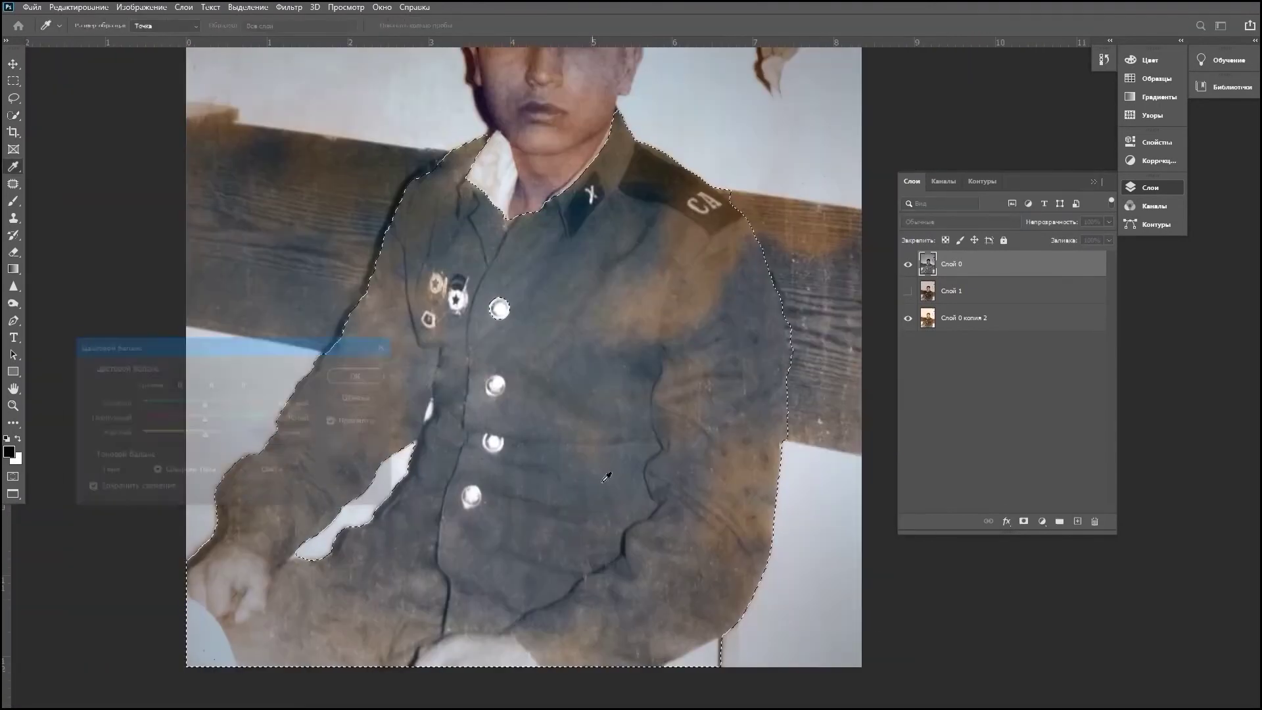
Step: Set the jacket's shadow Yellow–Blue balance to +19, deselect, and show Слой 1 again
{"action": "left_click", "coordinate": [113, 468]}
{"action": "mouse_move", "coordinate": [204, 434]}
{"action": "left_mouse_down"}
{"action": "mouse_move", "coordinate": [217, 432]}
{"action": "mouse_move", "coordinate": [195, 404]}
{"action": "left_mouse_up"}
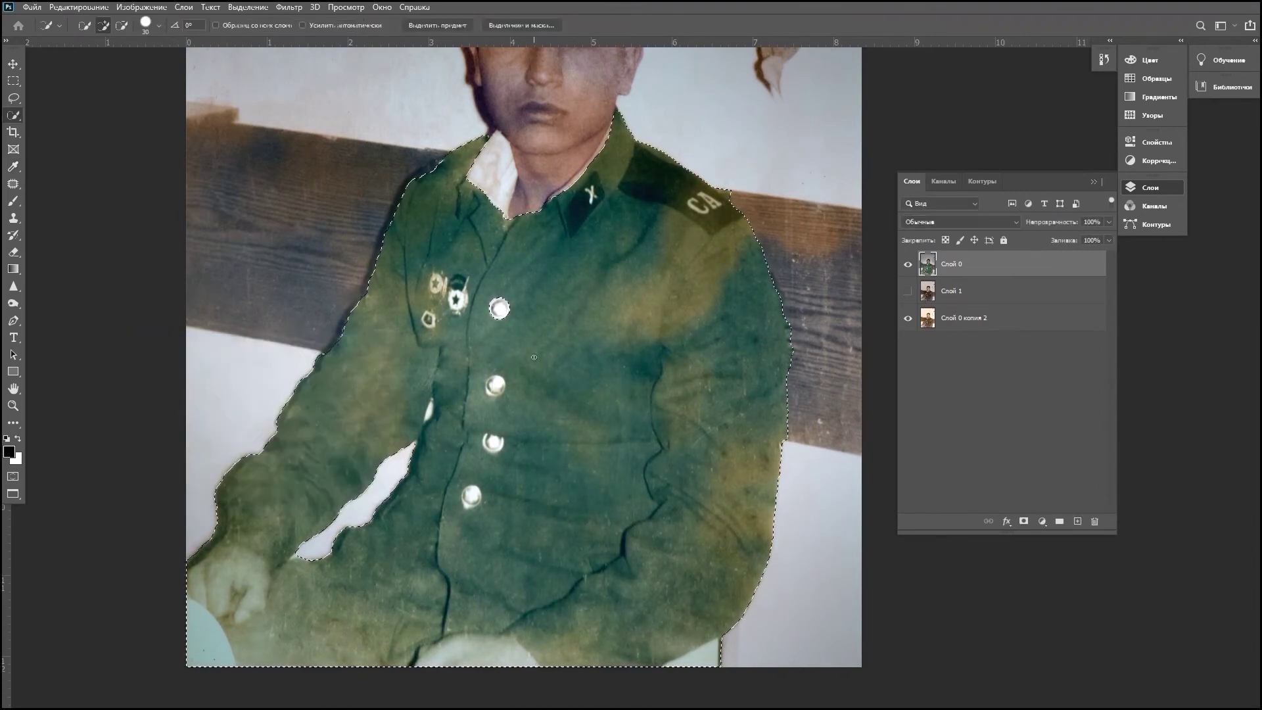
{"action": "key", "text": "ctrl+d"}
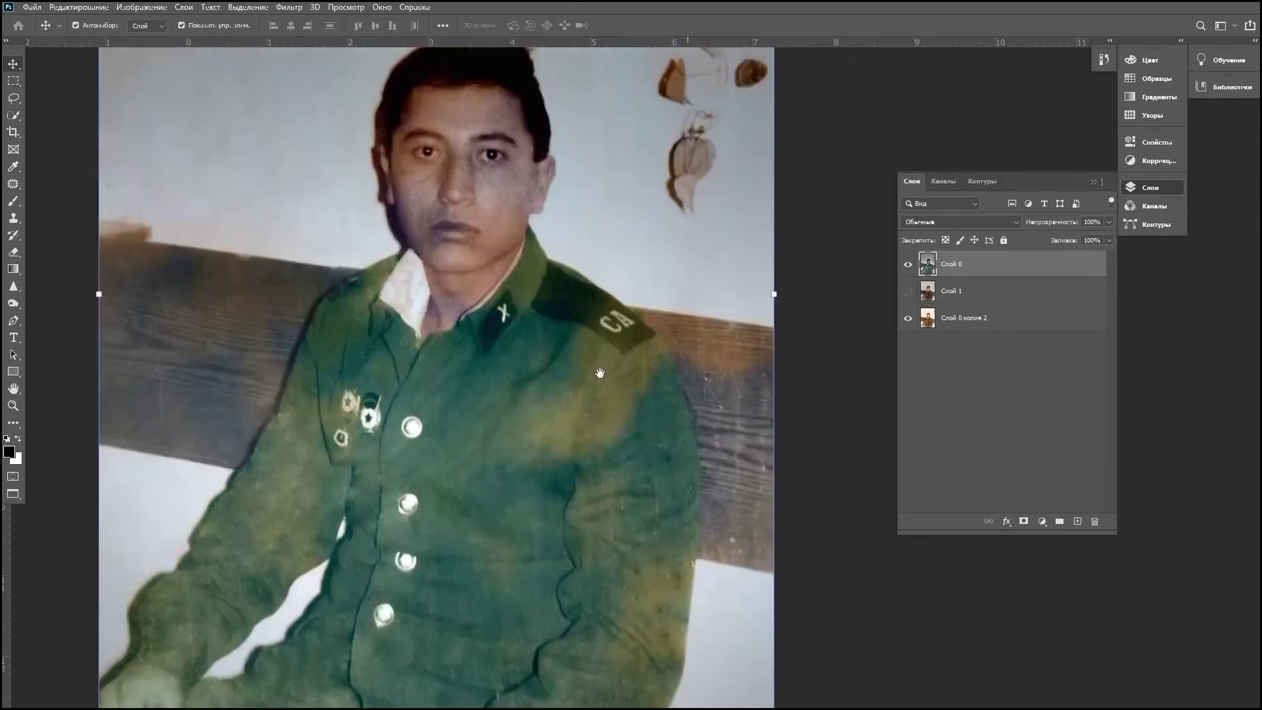
{"action": "scroll", "coordinate": [454, 91], "scroll_direction": "up", "scroll_amount": 3}
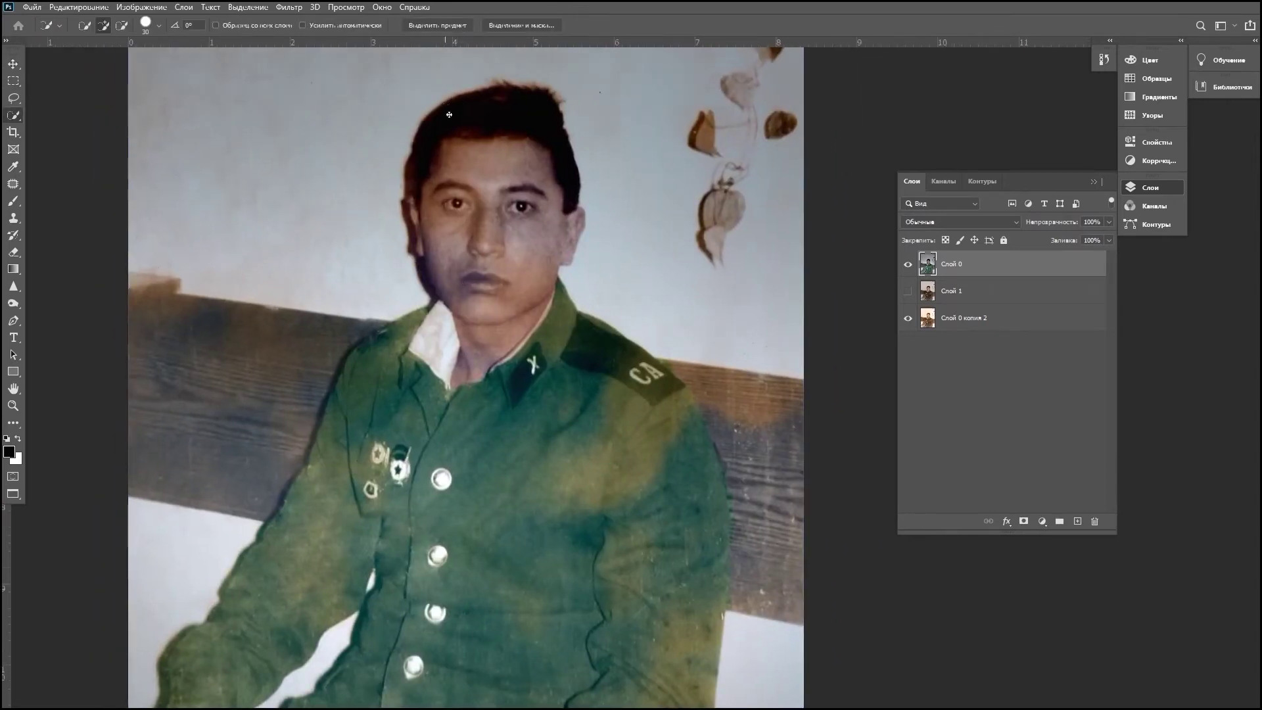
{"action": "left_click", "coordinate": [907, 291]}
{"action": "key", "text": "v"}
{"action": "scroll", "coordinate": [559, 144], "scroll_direction": "down", "scroll_amount": 2}
Step: Toggle the top layer's visibility to compare the hair, leaving it visible
{"action": "scroll", "coordinate": [539, 230], "scroll_direction": "up", "scroll_amount": 3}
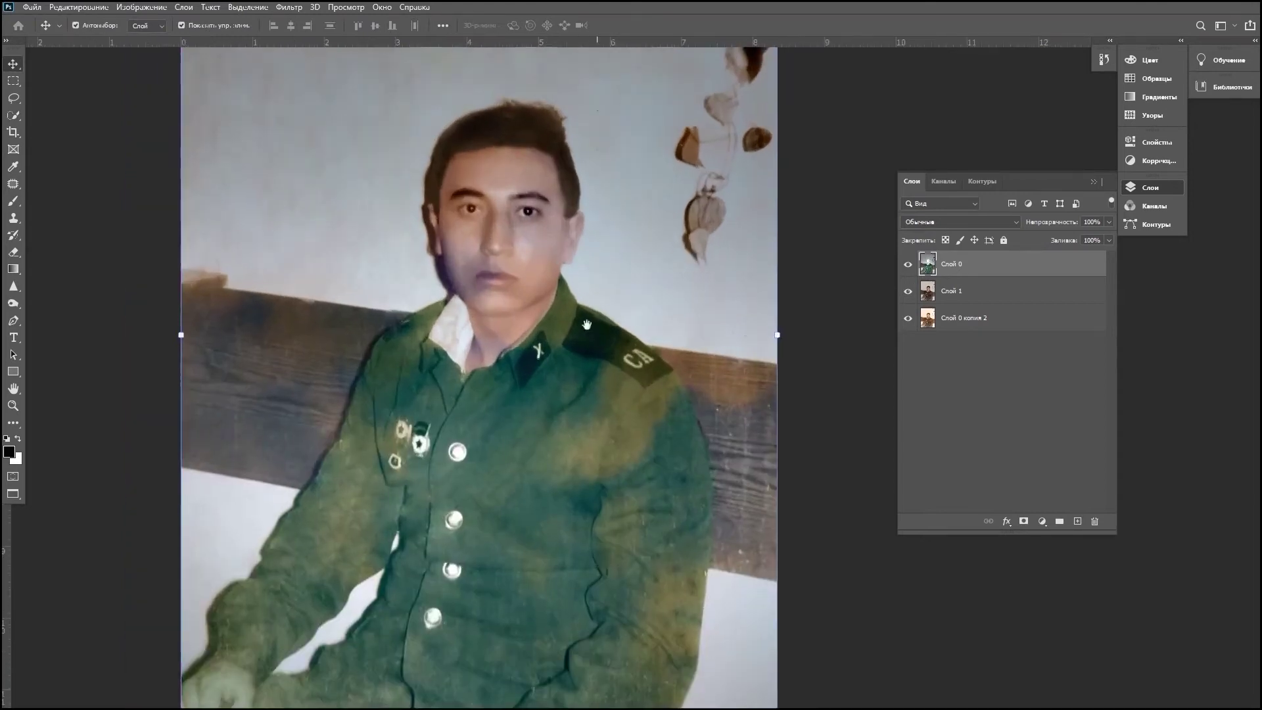
{"action": "scroll", "coordinate": [518, 301], "scroll_direction": "up", "scroll_amount": 2}
{"action": "scroll", "coordinate": [519, 301], "scroll_direction": "up", "scroll_amount": 2}
{"action": "scroll", "coordinate": [597, 380], "scroll_direction": "up", "scroll_amount": 2}
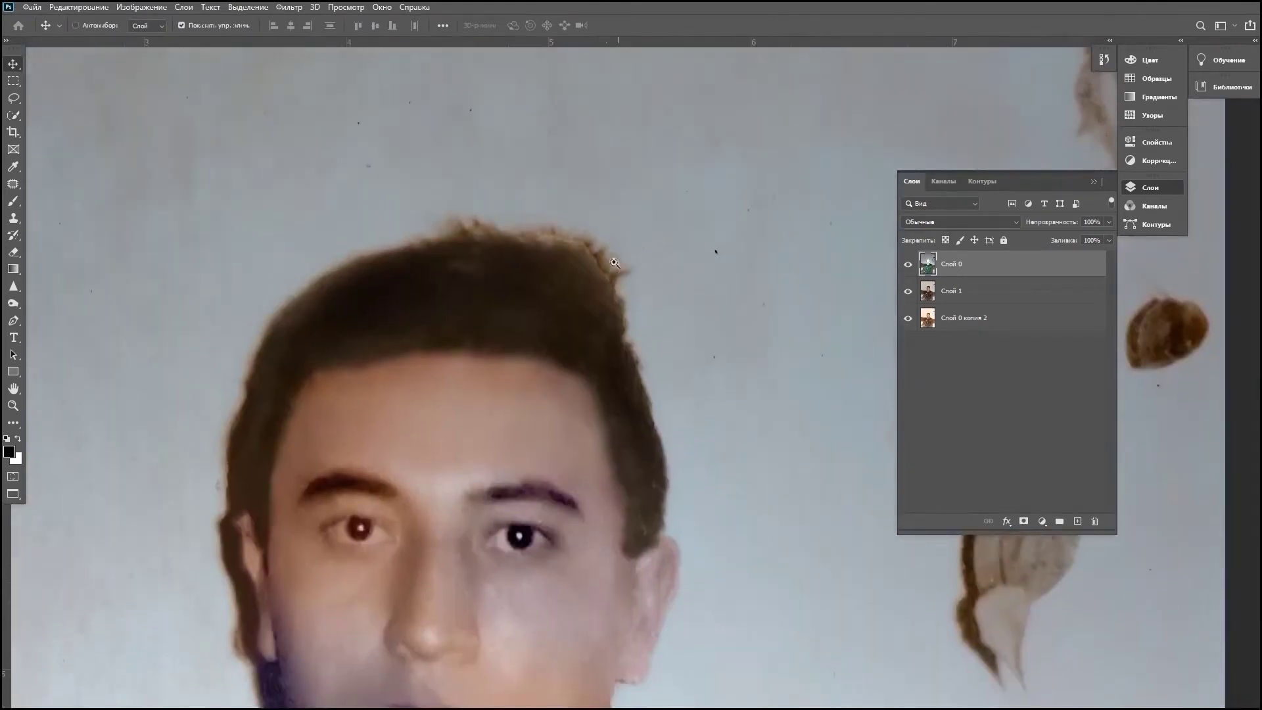
{"action": "scroll", "coordinate": [713, 254], "scroll_direction": "up", "scroll_amount": 1}
{"action": "left_click", "coordinate": [908, 263]}
{"action": "left_click", "coordinate": [909, 265]}
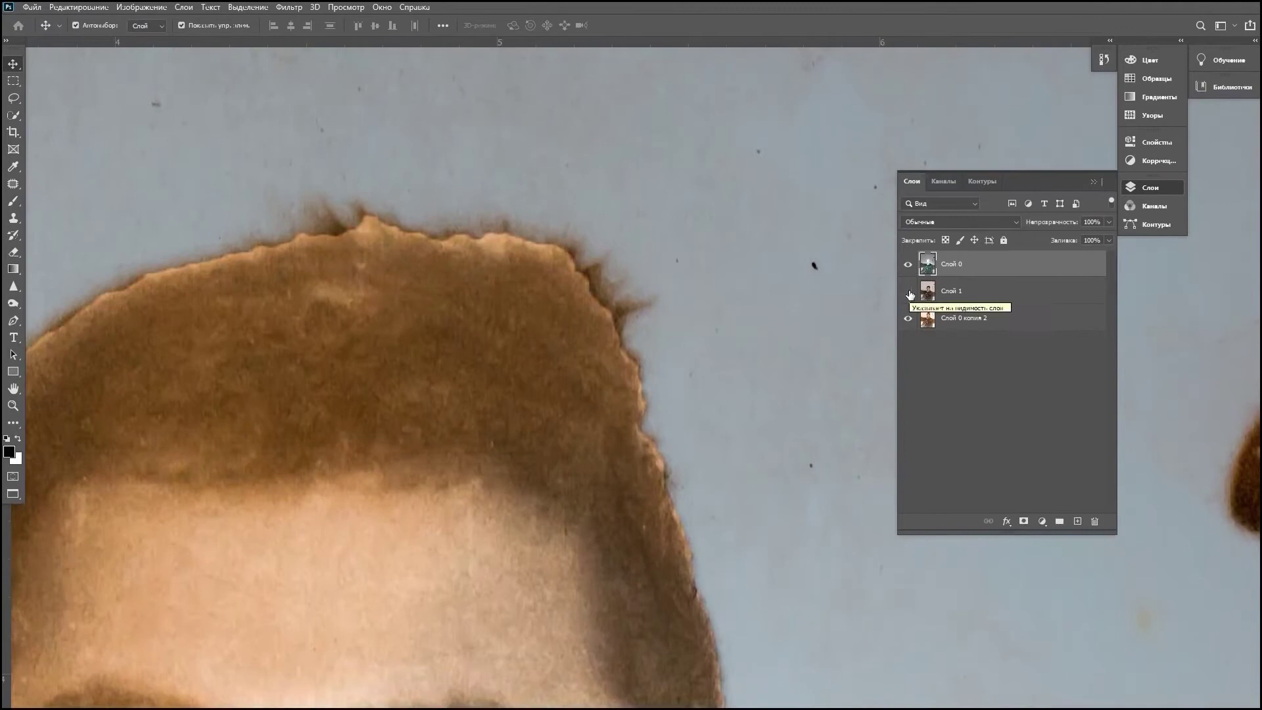
{"action": "scroll", "coordinate": [826, 285], "scroll_direction": "down", "scroll_amount": 3}
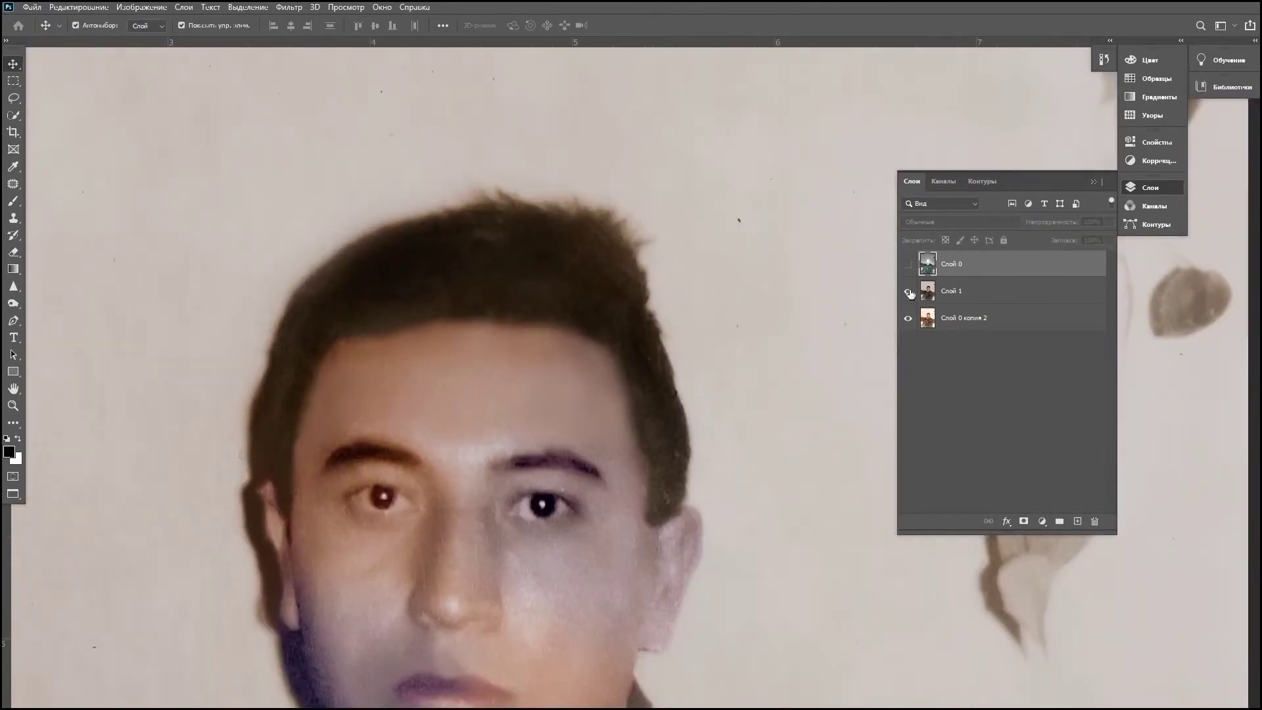
{"action": "left_click", "coordinate": [908, 263]}
{"action": "left_click", "coordinate": [963, 294]}
Step: With a soft Eraser on Слой 0, erase around the hair top, left side and left jaw
{"action": "left_click", "coordinate": [14, 255]}
{"action": "right_click", "coordinate": [660, 218]}
{"action": "key", "text": "Escape"}
{"action": "key", "text": "alt+bracketright"}
{"action": "mouse_move", "coordinate": [651, 240]}
{"action": "left_mouse_down"}
{"action": "mouse_move", "coordinate": [423, 208]}
{"action": "mouse_move", "coordinate": [230, 470]}
{"action": "left_mouse_up"}
{"action": "left_click_drag", "start_coordinate": [231, 473], "coordinate": [237, 276]}
{"action": "mouse_move", "coordinate": [254, 386]}
{"action": "left_mouse_down"}
{"action": "mouse_move", "coordinate": [296, 528]}
{"action": "mouse_move", "coordinate": [230, 578]}
{"action": "mouse_move", "coordinate": [267, 502]}
{"action": "left_mouse_up"}
{"action": "key", "text": "ctrl+minus"}
{"action": "key", "text": "ctrl+minus"}
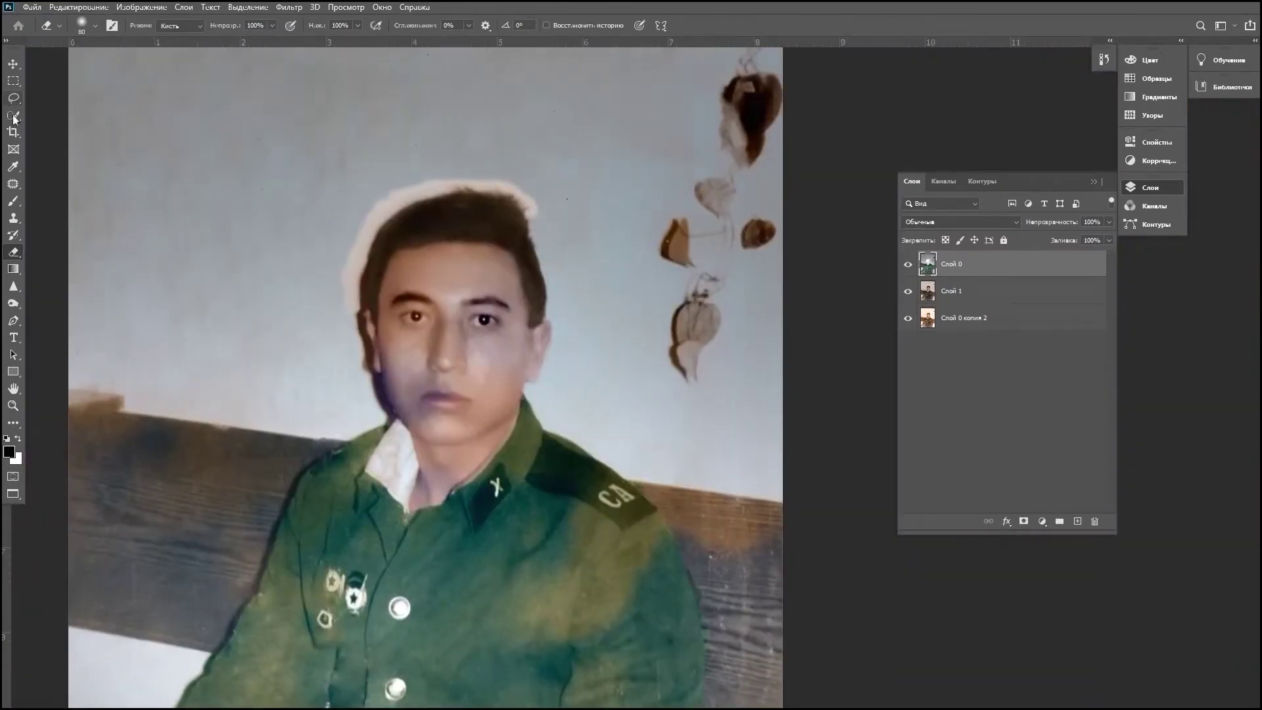
Step: Quick-select the pale wall background around the figure and delete it
{"action": "key", "text": "w"}
{"action": "scroll", "coordinate": [465, 226], "scroll_direction": "down", "scroll_amount": 1}
{"action": "left_click", "coordinate": [465, 225]}
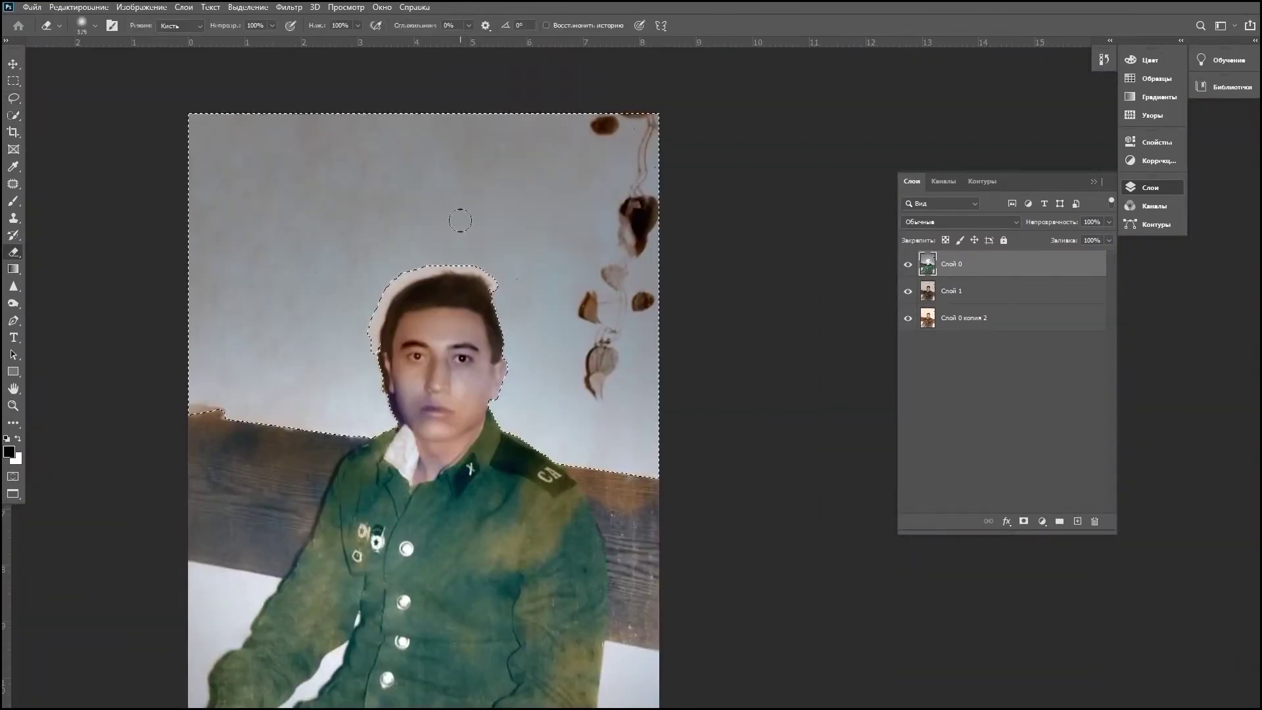
{"action": "key", "text": "Delete"}
{"action": "key", "text": "ctrl+d"}
{"action": "key", "text": "m"}
{"action": "scroll", "coordinate": [454, 321], "scroll_direction": "up", "scroll_amount": 2}
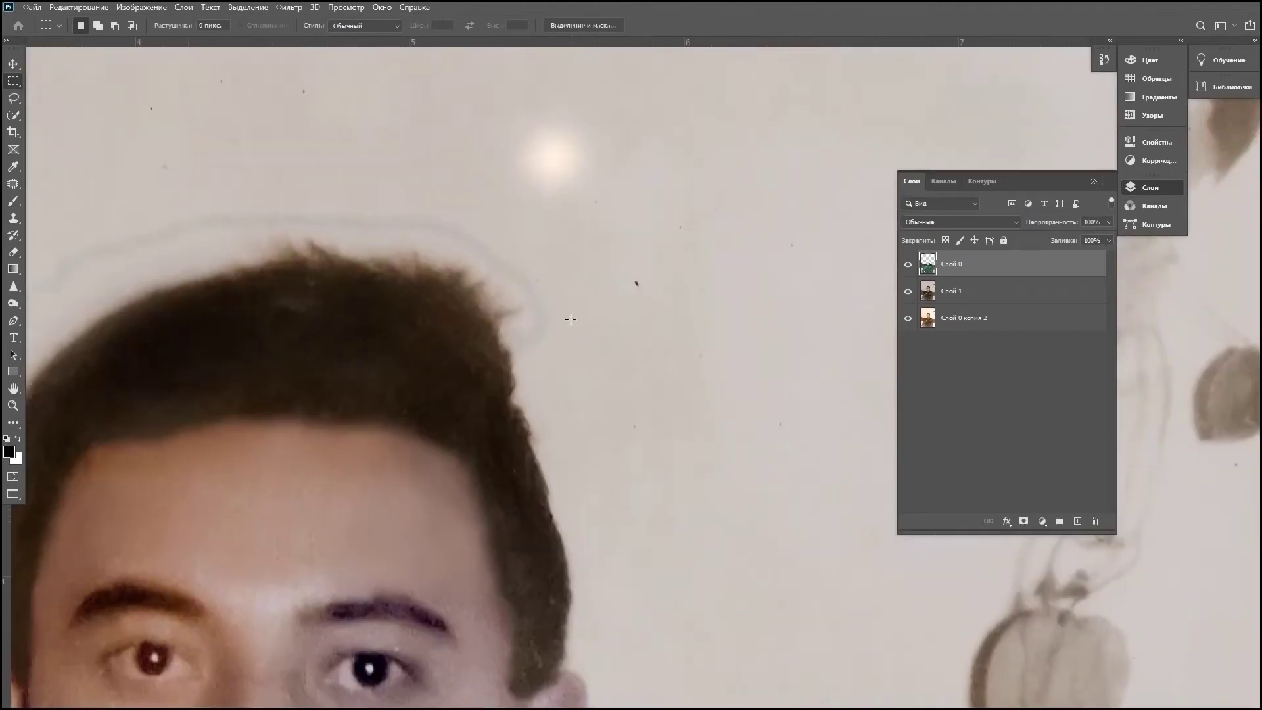
Step: Go back to the Eraser, then pick the Clone Stamp tool
{"action": "key", "text": "e"}
{"action": "scroll", "coordinate": [507, 281], "scroll_direction": "up", "scroll_amount": 1}
{"action": "scroll", "coordinate": [328, 394], "scroll_direction": "up", "scroll_amount": 2}
{"action": "scroll", "coordinate": [383, 258], "scroll_direction": "down", "scroll_amount": 5}
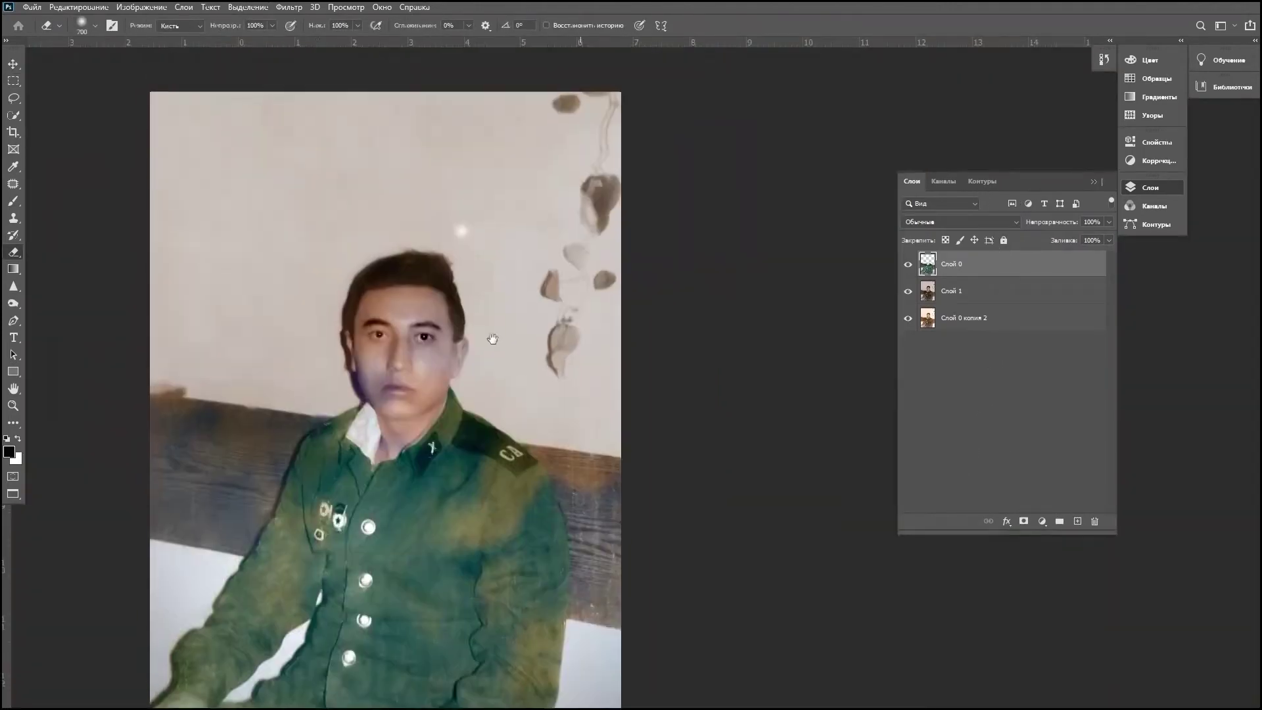
{"action": "scroll", "coordinate": [493, 339], "scroll_direction": "up", "scroll_amount": 1}
{"action": "scroll", "coordinate": [512, 460], "scroll_direction": "up", "scroll_amount": 4}
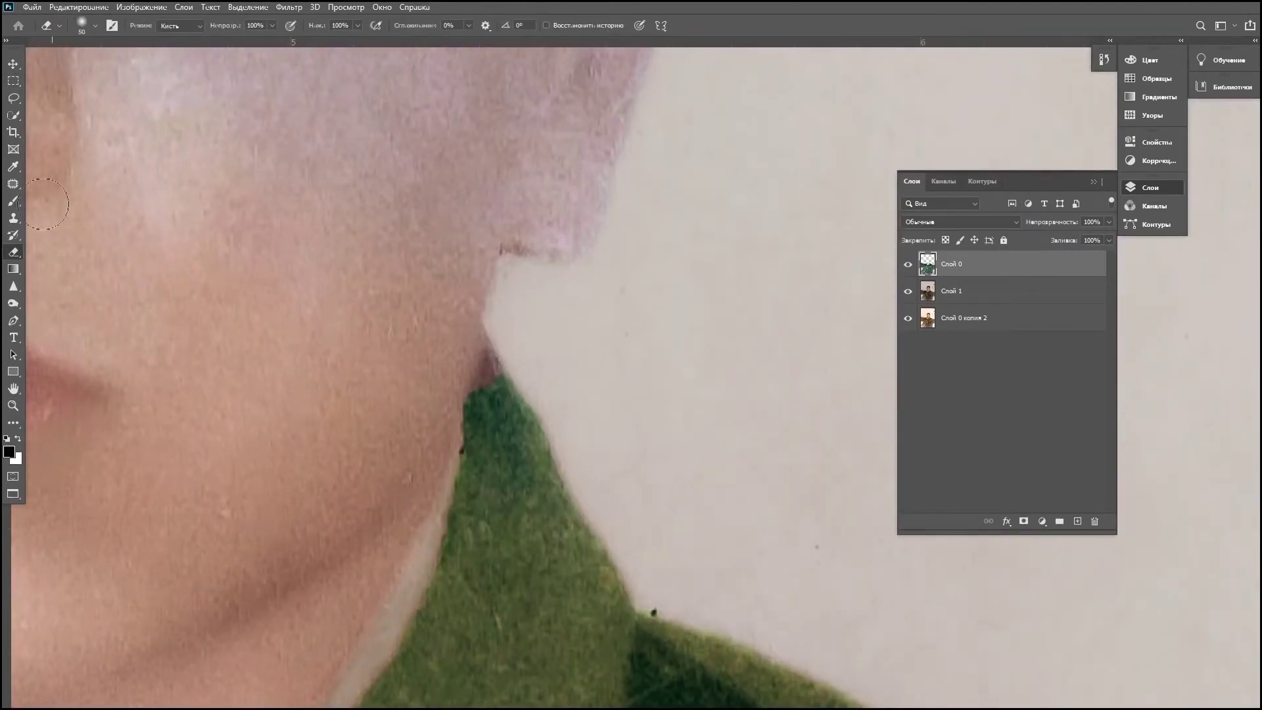
{"action": "left_click", "coordinate": [13, 218]}
{"action": "scroll", "coordinate": [539, 385], "scroll_direction": "up", "scroll_amount": 2}
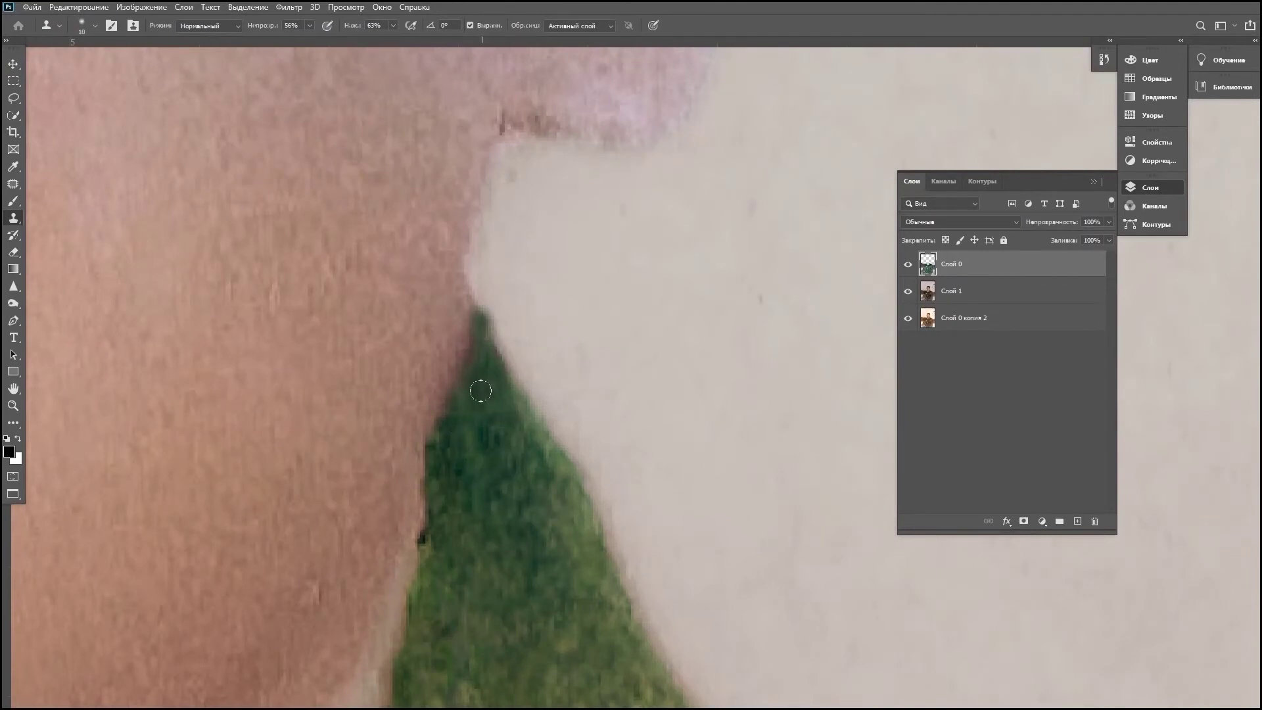
Step: Choose the Smudge tool from the Blur group to blend near the neck
{"action": "right_click", "coordinate": [13, 286]}
{"action": "left_click", "coordinate": [60, 313]}
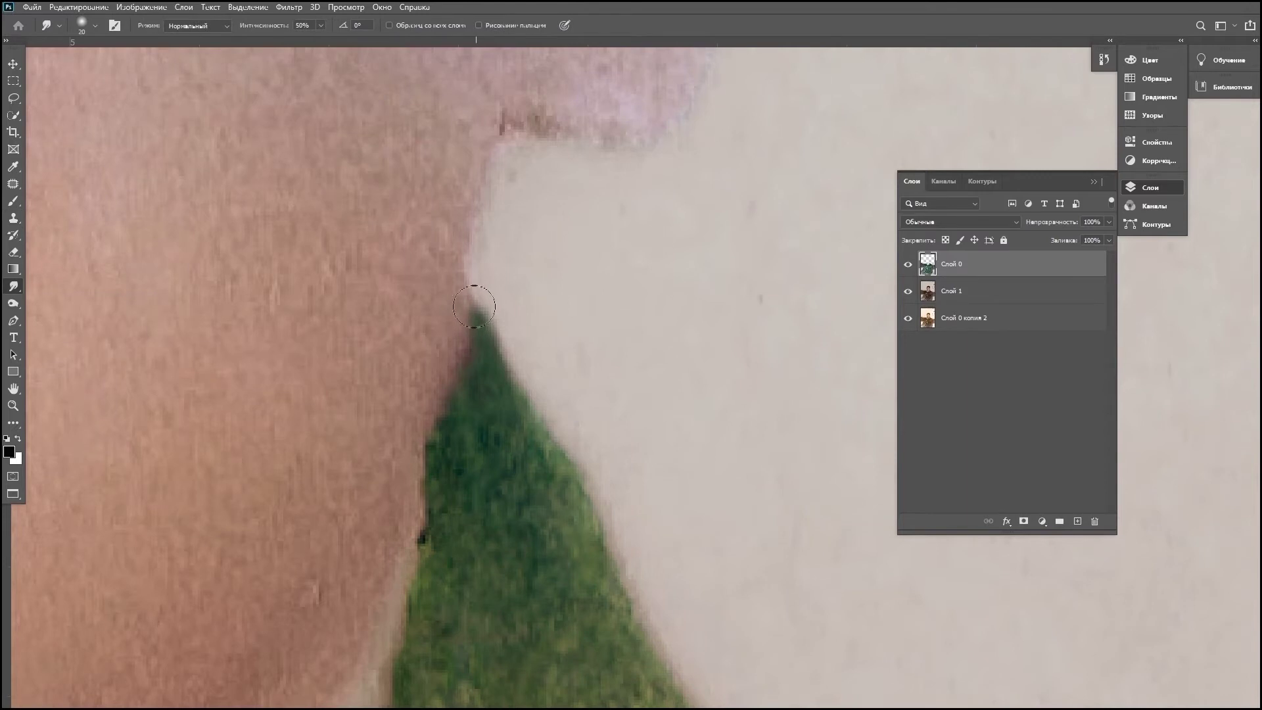
{"action": "scroll", "coordinate": [472, 371], "scroll_direction": "down", "scroll_amount": 5}
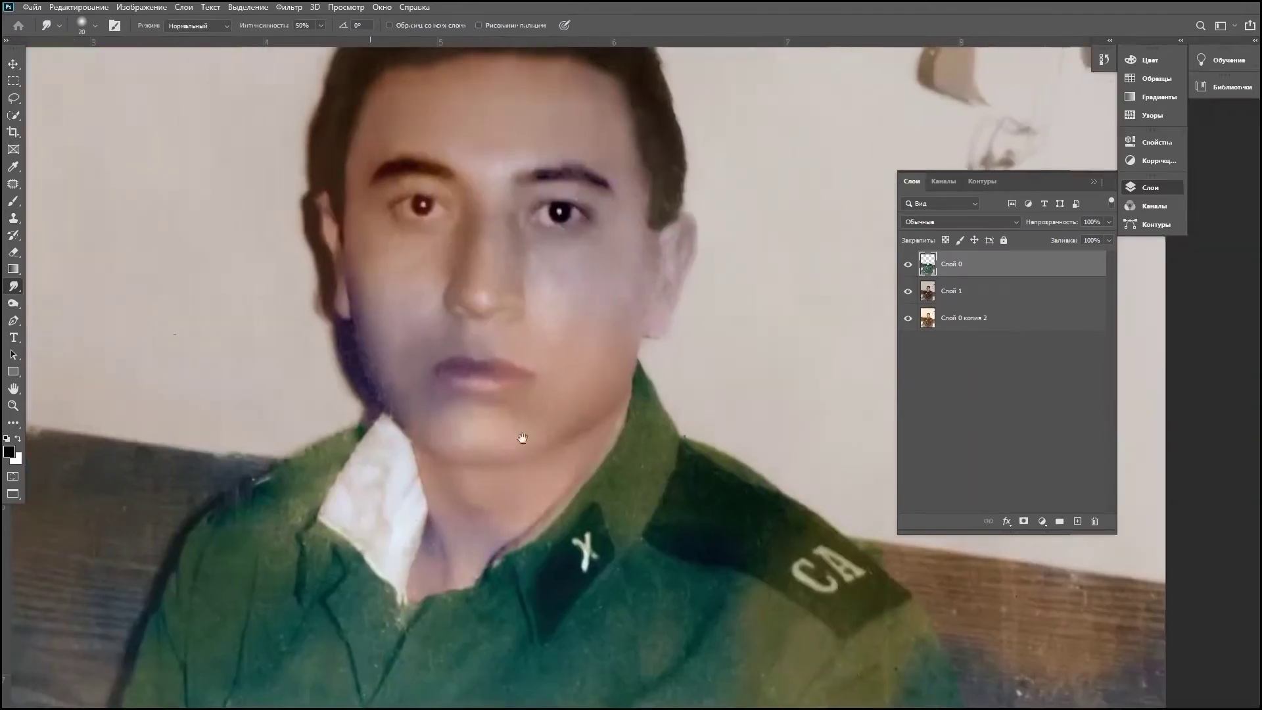
{"action": "scroll", "coordinate": [522, 436], "scroll_direction": "up", "scroll_amount": 5}
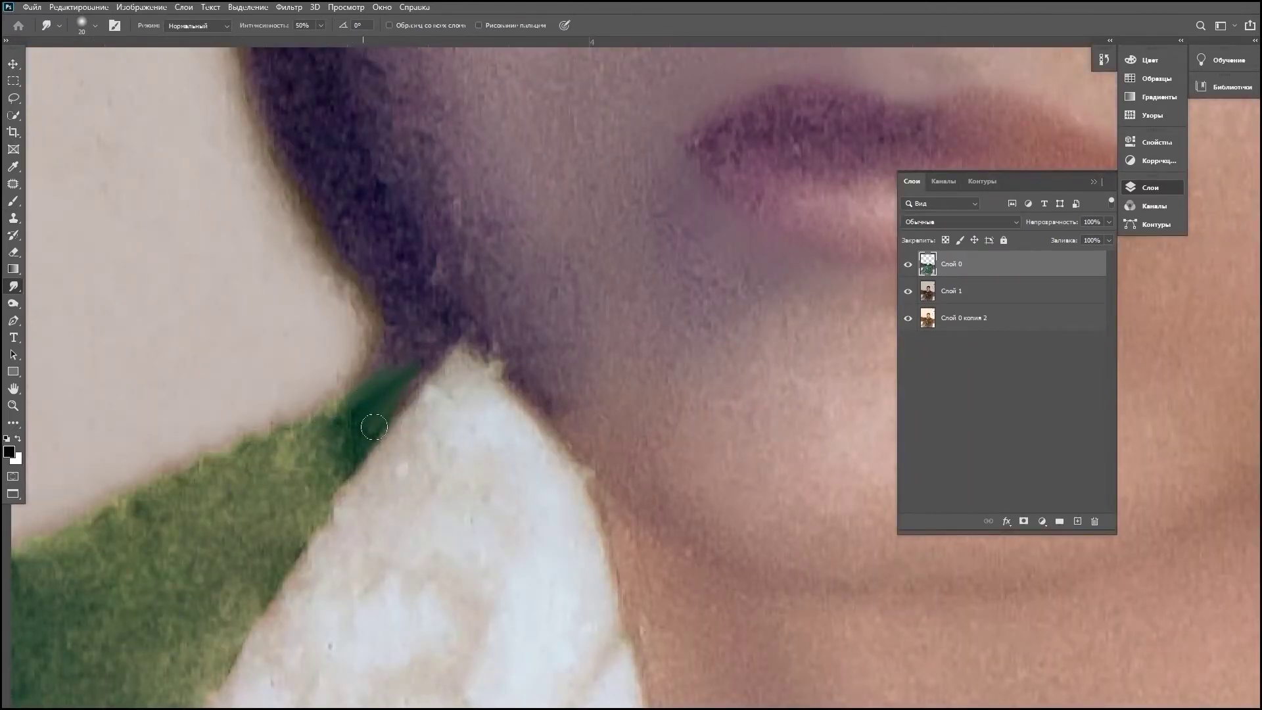
{"action": "scroll", "coordinate": [374, 427], "scroll_direction": "down", "scroll_amount": 3}
{"action": "scroll", "coordinate": [407, 407], "scroll_direction": "up", "scroll_amount": 5}
Step: Clone green collar texture over the purple shadow along the collar edge
{"action": "key", "text": "s"}
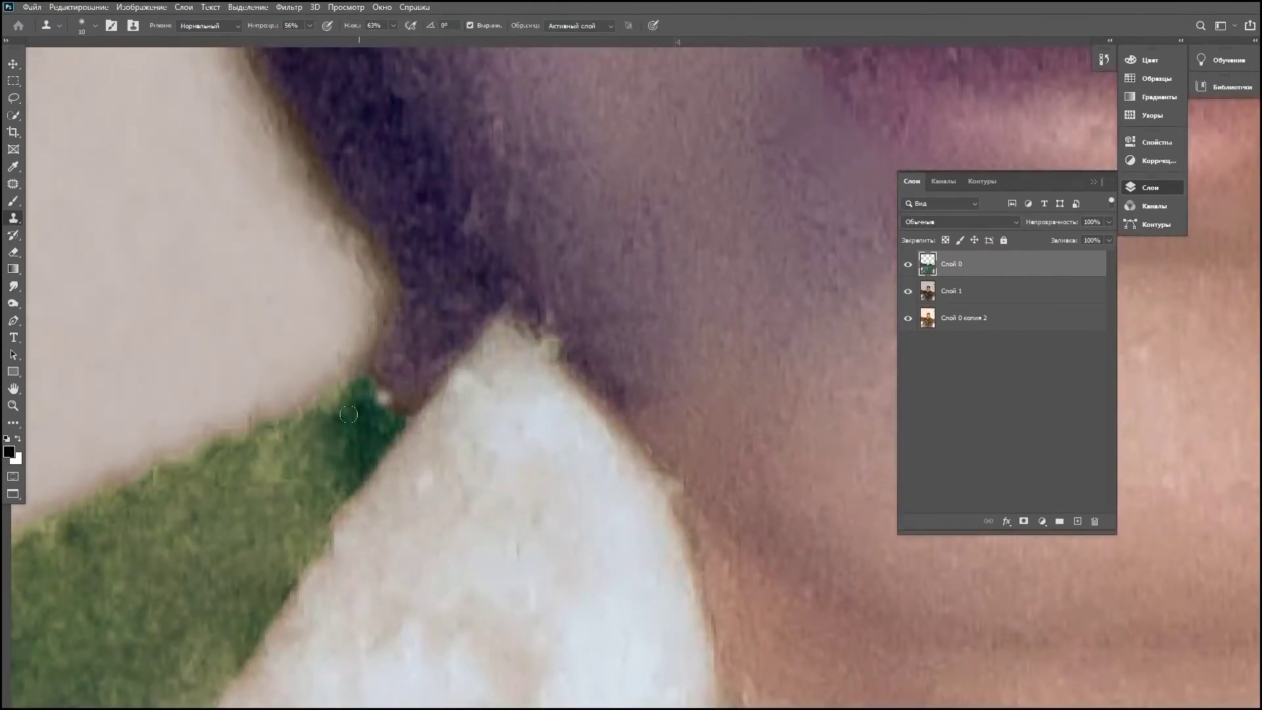
{"action": "left_click_drag", "start_coordinate": [396, 412], "coordinate": [447, 345]}
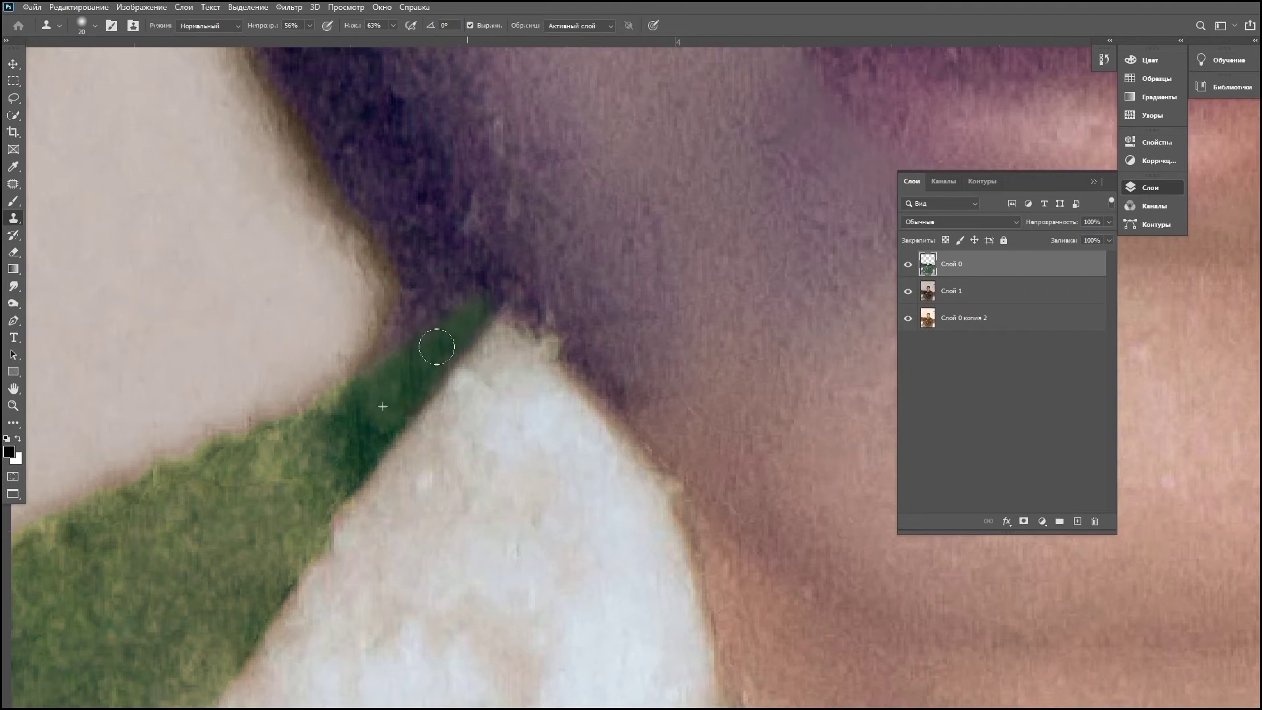
{"action": "scroll", "coordinate": [437, 346], "scroll_direction": "down", "scroll_amount": 5}
{"action": "scroll", "coordinate": [454, 355], "scroll_direction": "down", "scroll_amount": 4}
{"action": "key", "text": "v"}
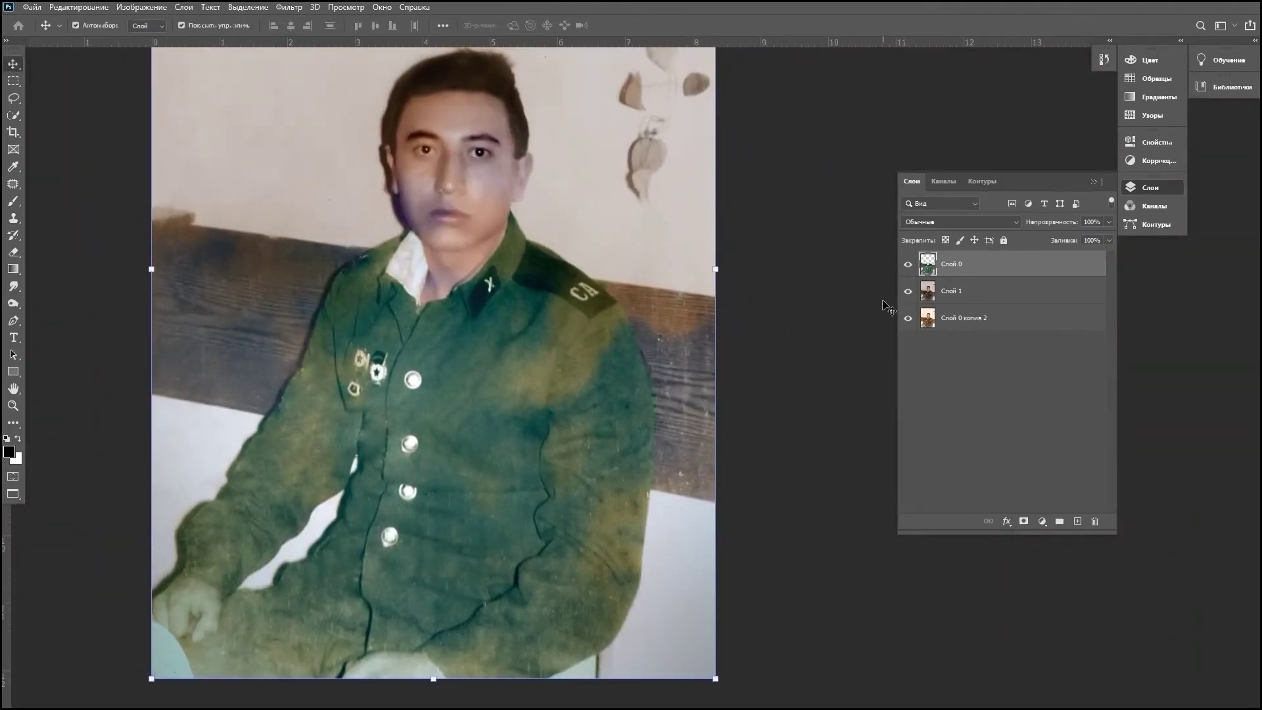
Step: Merge Слой 0 and Слой 1 into a single colour layer
{"action": "left_click", "coordinate": [951, 290], "text": "shift"}
{"action": "right_click", "coordinate": [954, 289]}
{"action": "left_click", "coordinate": [979, 522]}
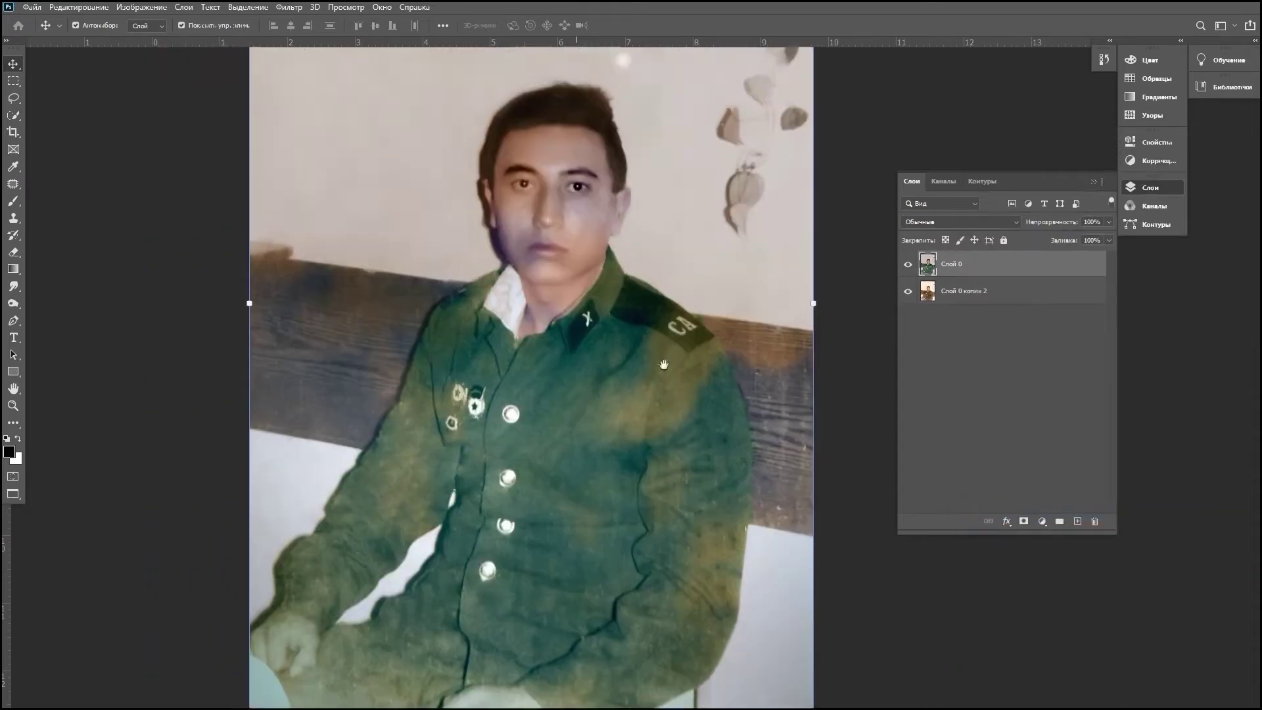
{"action": "scroll", "coordinate": [586, 262], "scroll_direction": "down", "scroll_amount": 3}
{"action": "scroll", "coordinate": [586, 262], "scroll_direction": "up", "scroll_amount": 4}
Step: Patch and clone-stamp the spot on the wall above the head with clean wall texture
{"action": "key", "text": "j"}
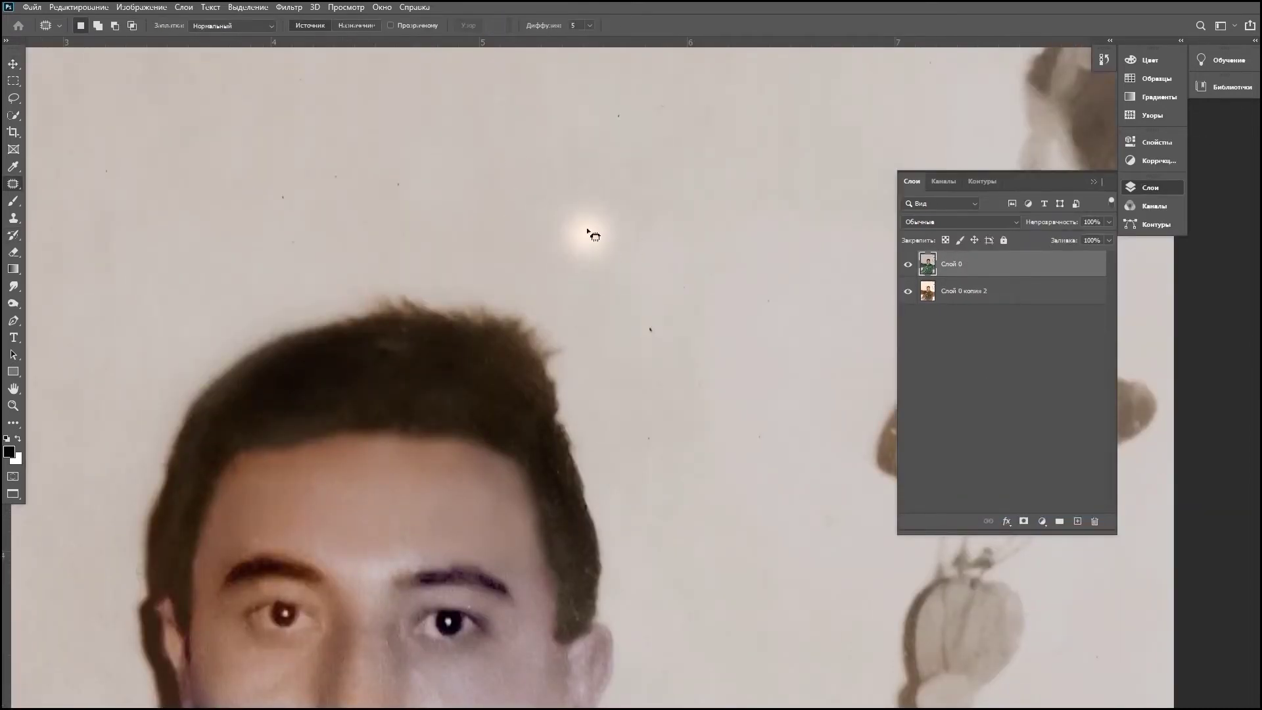
{"action": "left_click", "coordinate": [906, 294]}
{"action": "left_click_drag", "start_coordinate": [513, 86], "coordinate": [507, 82]}
{"action": "left_click", "coordinate": [908, 291]}
{"action": "left_click_drag", "start_coordinate": [613, 188], "coordinate": [624, 241]}
{"action": "key", "text": "s"}
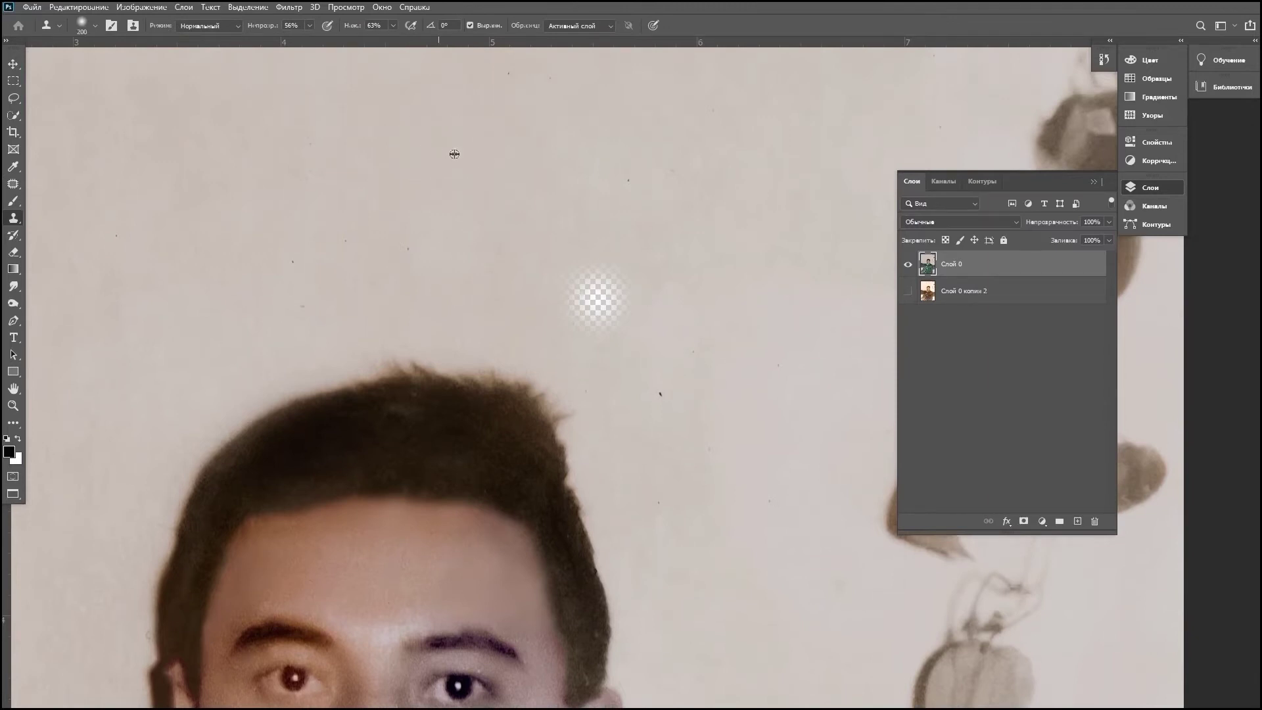
{"action": "left_click", "coordinate": [454, 154], "text": "alt"}
{"action": "left_click", "coordinate": [596, 301]}
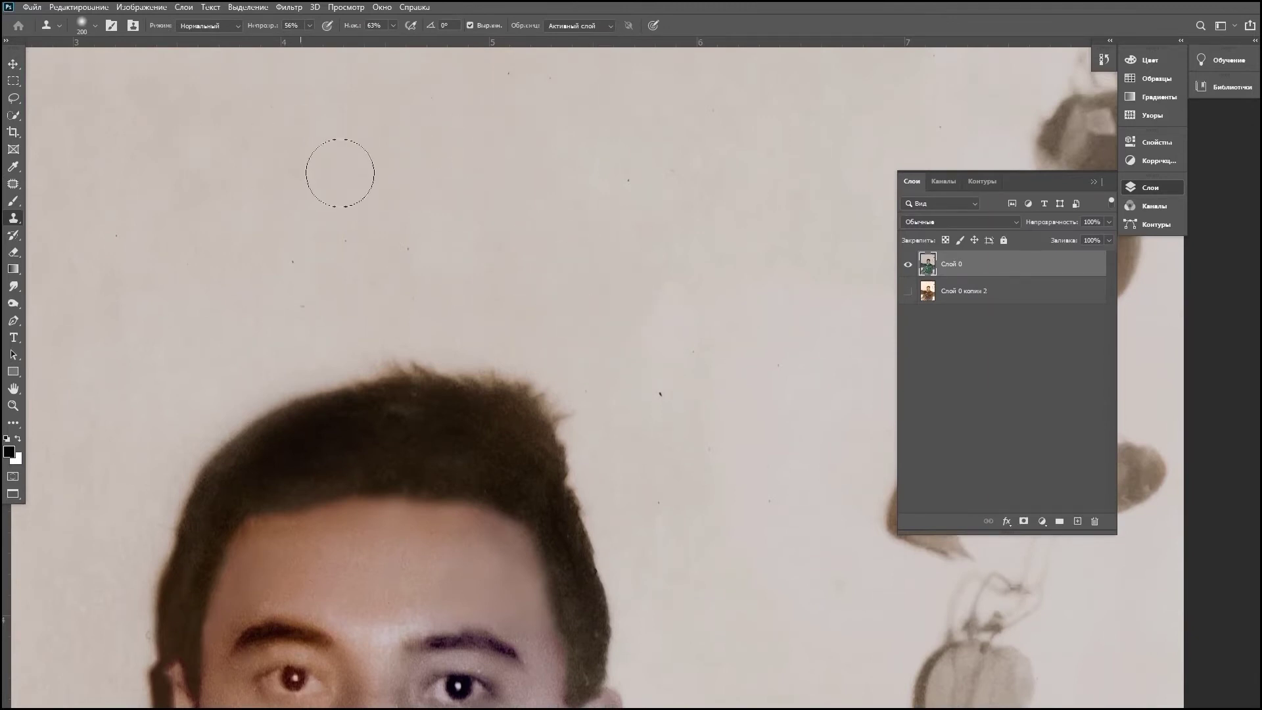
Step: Compare the colour layer against the original sepia photo, then duplicate colour layer Слой 0
{"action": "key", "text": "ctrl+minus"}
{"action": "left_click", "coordinate": [908, 264]}
{"action": "left_click", "coordinate": [960, 291]}
{"action": "left_click", "coordinate": [908, 292]}
{"action": "key", "text": "v"}
{"action": "key", "text": "ctrl+minus"}
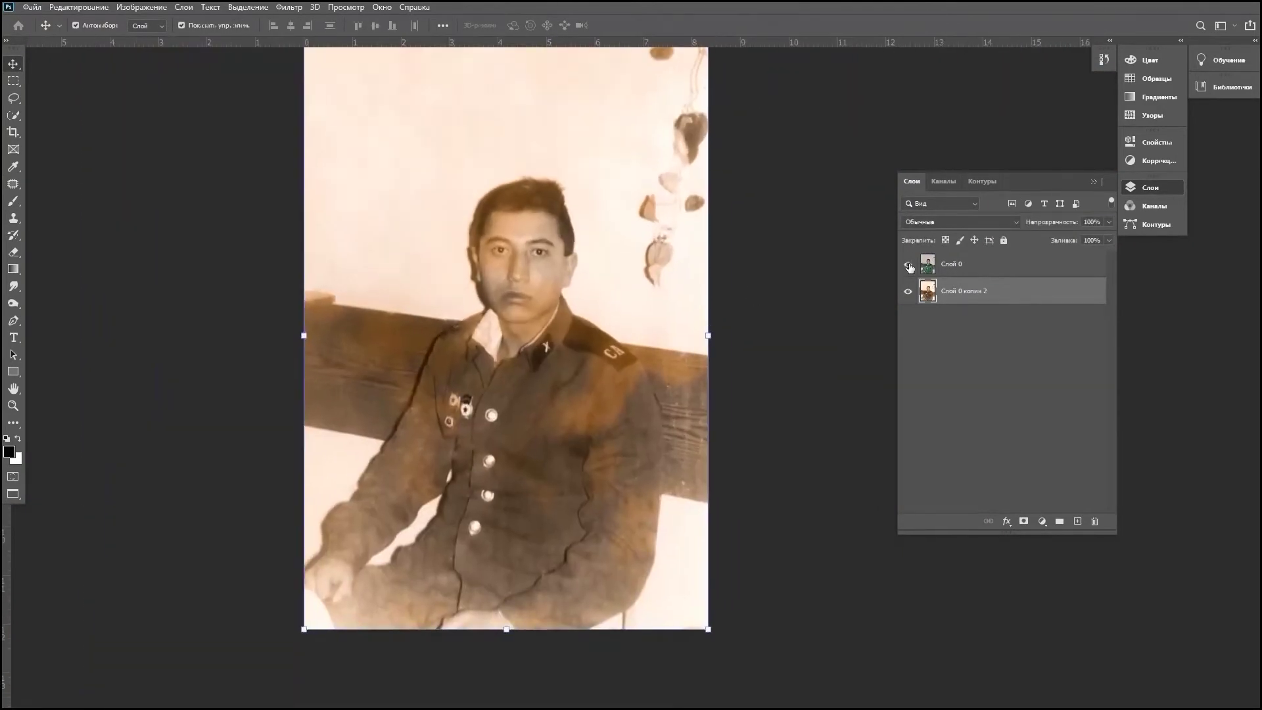
{"action": "left_click", "coordinate": [907, 263]}
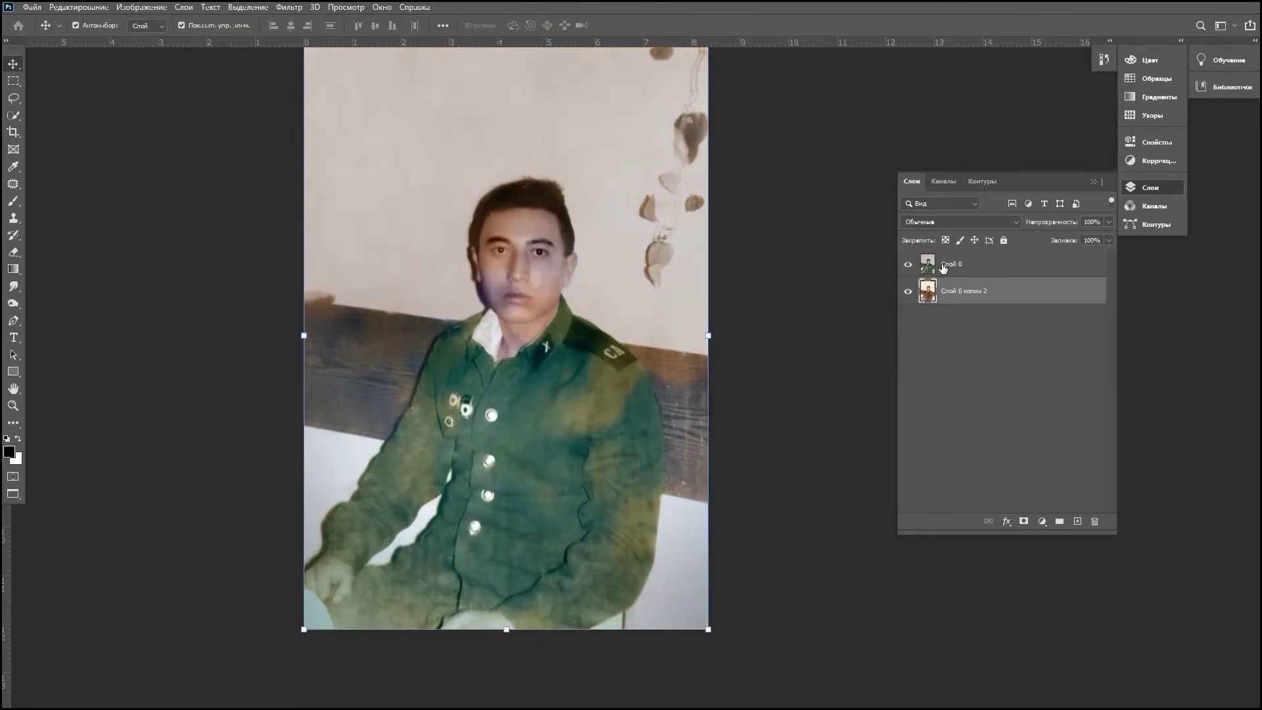
{"action": "left_click", "coordinate": [943, 267]}
{"action": "key", "text": "ctrl+plus"}
{"action": "scroll", "coordinate": [592, 332], "scroll_direction": "left", "scroll_amount": 2}
Step: Quick-select the wooden bench on the right behind the soldier
{"action": "key", "text": "w"}
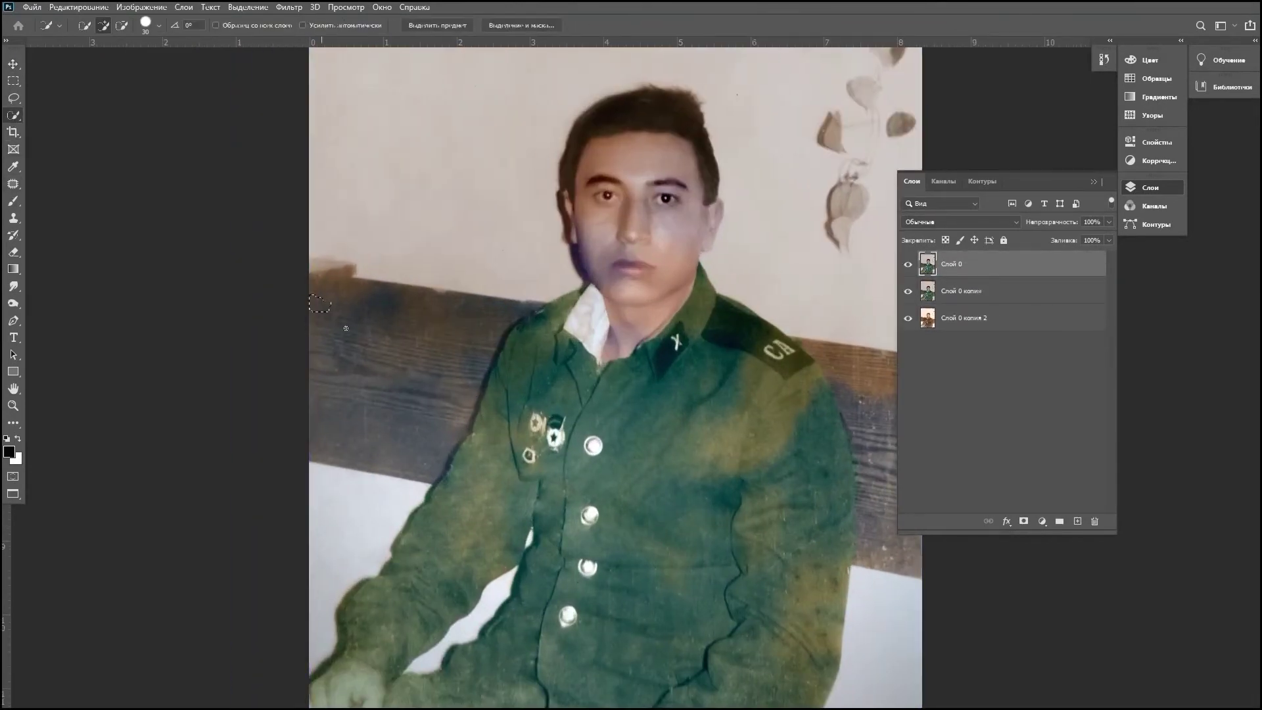
{"action": "scroll", "coordinate": [315, 264], "scroll_direction": "right", "scroll_amount": 4}
{"action": "left_click_drag", "start_coordinate": [585, 342], "coordinate": [608, 500]}
{"action": "scroll", "coordinate": [587, 361], "scroll_direction": "up", "scroll_amount": 5}
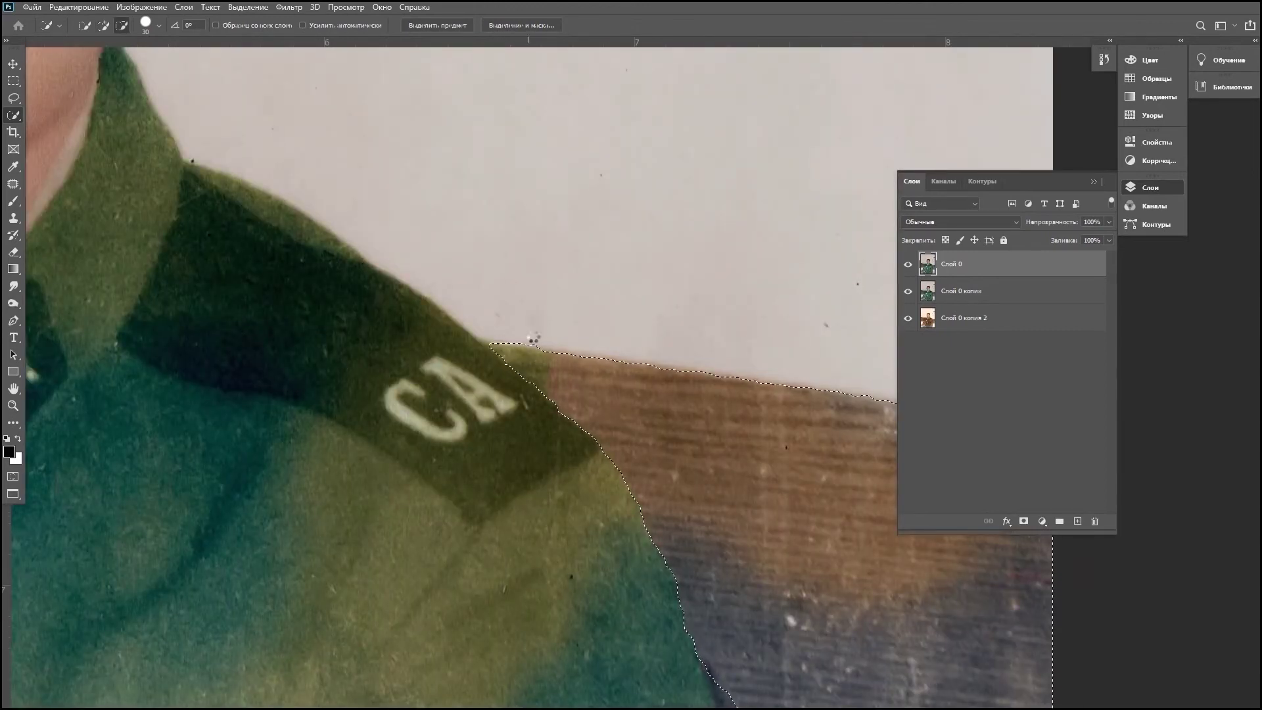
{"action": "scroll", "coordinate": [519, 329], "scroll_direction": "down", "scroll_amount": 5}
{"action": "scroll", "coordinate": [486, 289], "scroll_direction": "right", "scroll_amount": 3}
{"action": "scroll", "coordinate": [519, 342], "scroll_direction": "down", "scroll_amount": 2}
{"action": "scroll", "coordinate": [512, 290], "scroll_direction": "down", "scroll_amount": 4}
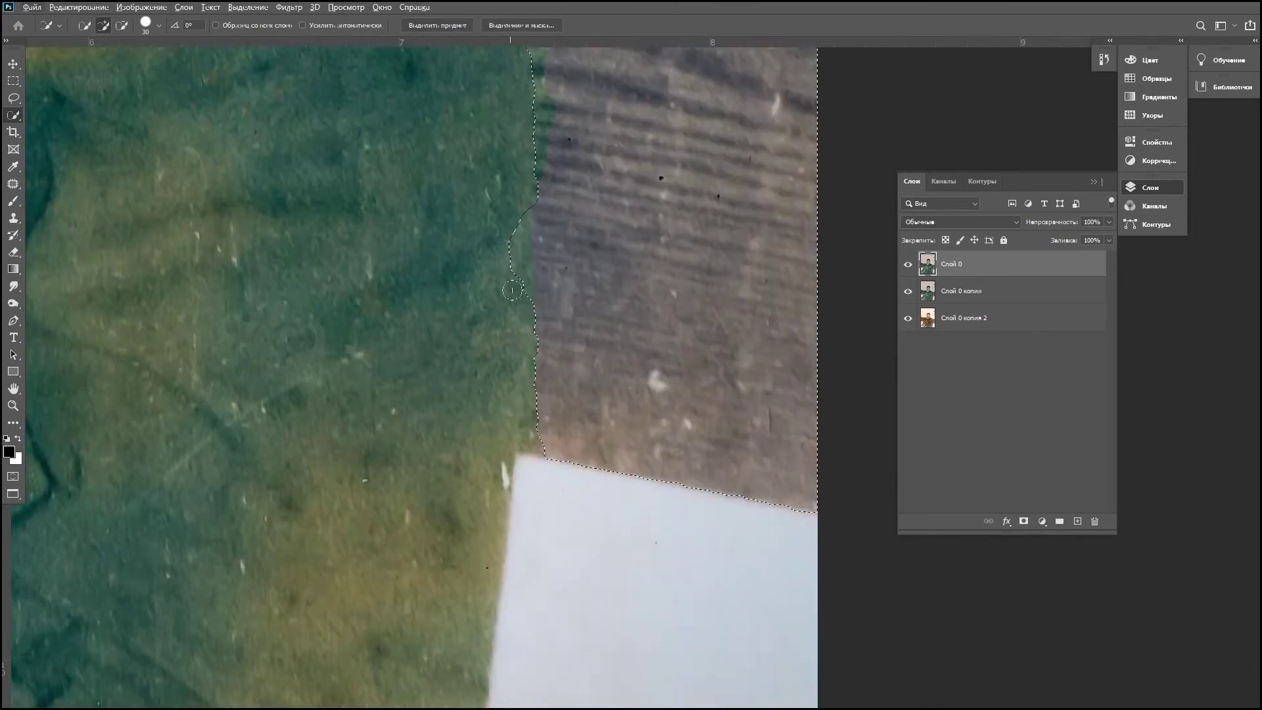
Step: Refine the bench selection along sleeve and shoulder, then set Color Balance midtones to 0, -14, -28
{"action": "left_click_drag", "start_coordinate": [522, 283], "coordinate": [533, 318]}
{"action": "scroll", "coordinate": [576, 362], "scroll_direction": "left", "scroll_amount": 5}
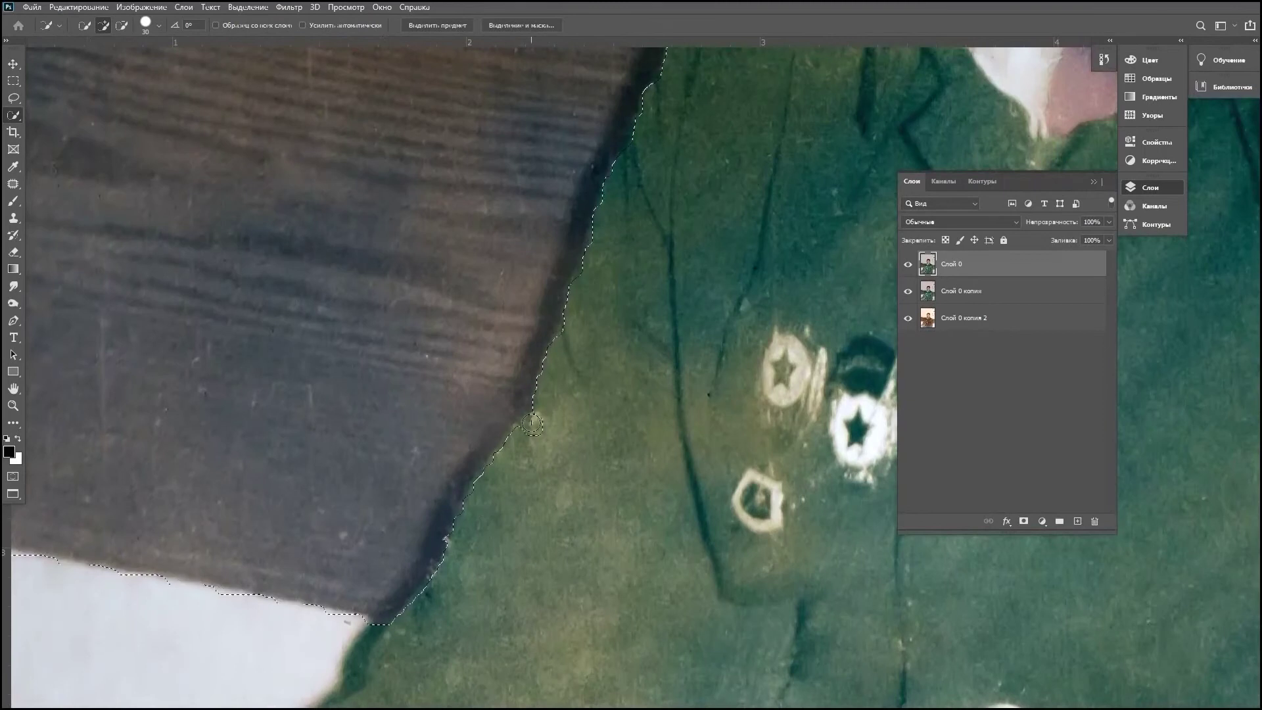
{"action": "scroll", "coordinate": [547, 416], "scroll_direction": "up", "scroll_amount": 3}
{"action": "scroll", "coordinate": [548, 416], "scroll_direction": "right", "scroll_amount": 1}
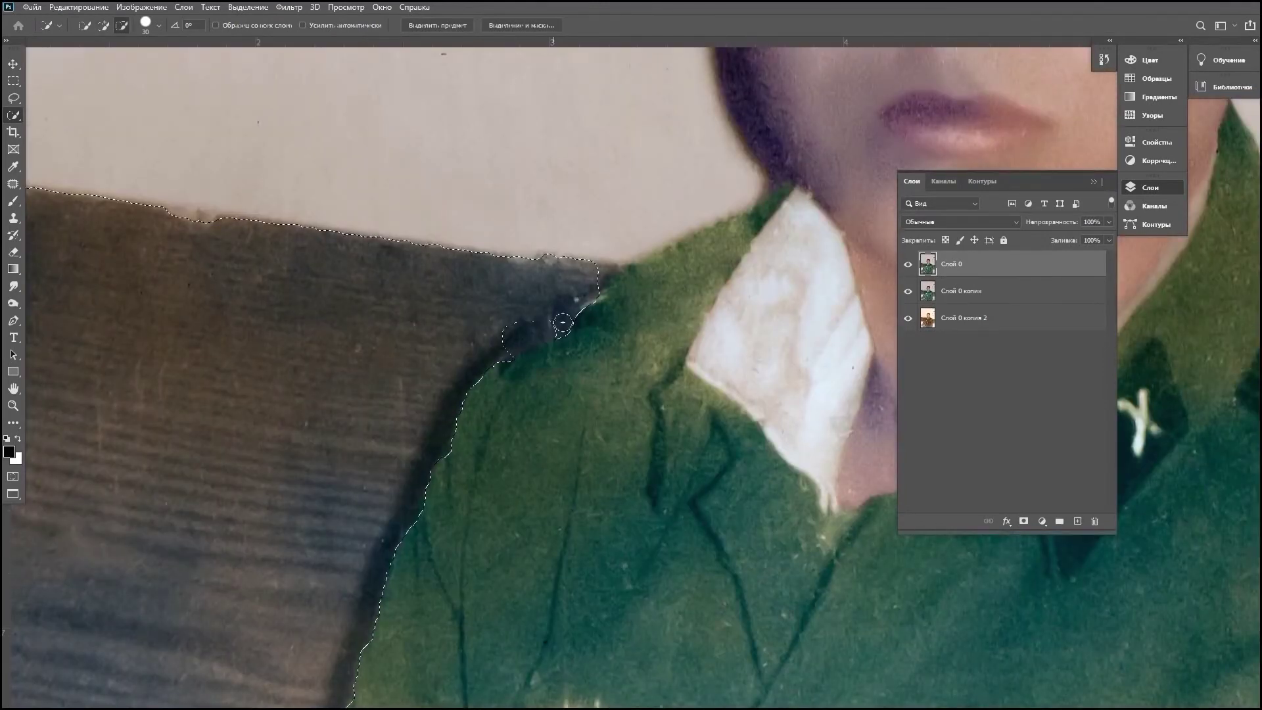
{"action": "left_click_drag", "start_coordinate": [563, 323], "coordinate": [509, 361]}
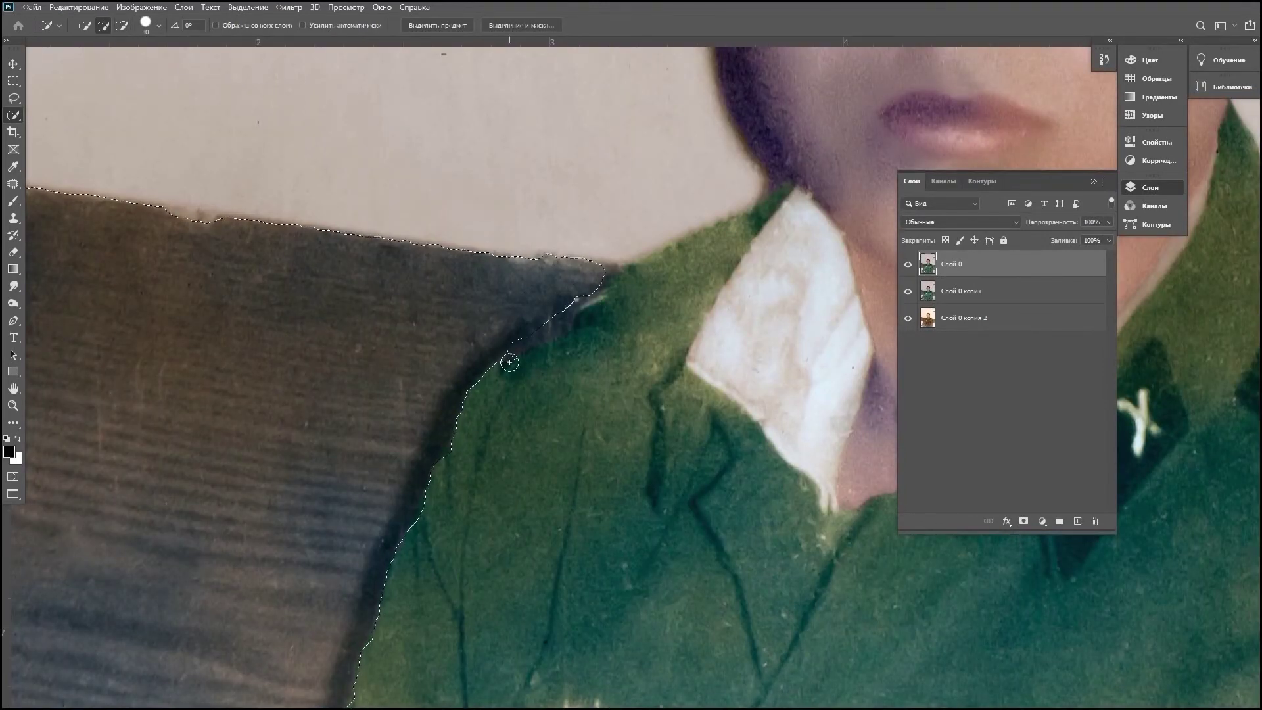
{"action": "scroll", "coordinate": [579, 335], "scroll_direction": "down", "scroll_amount": 2}
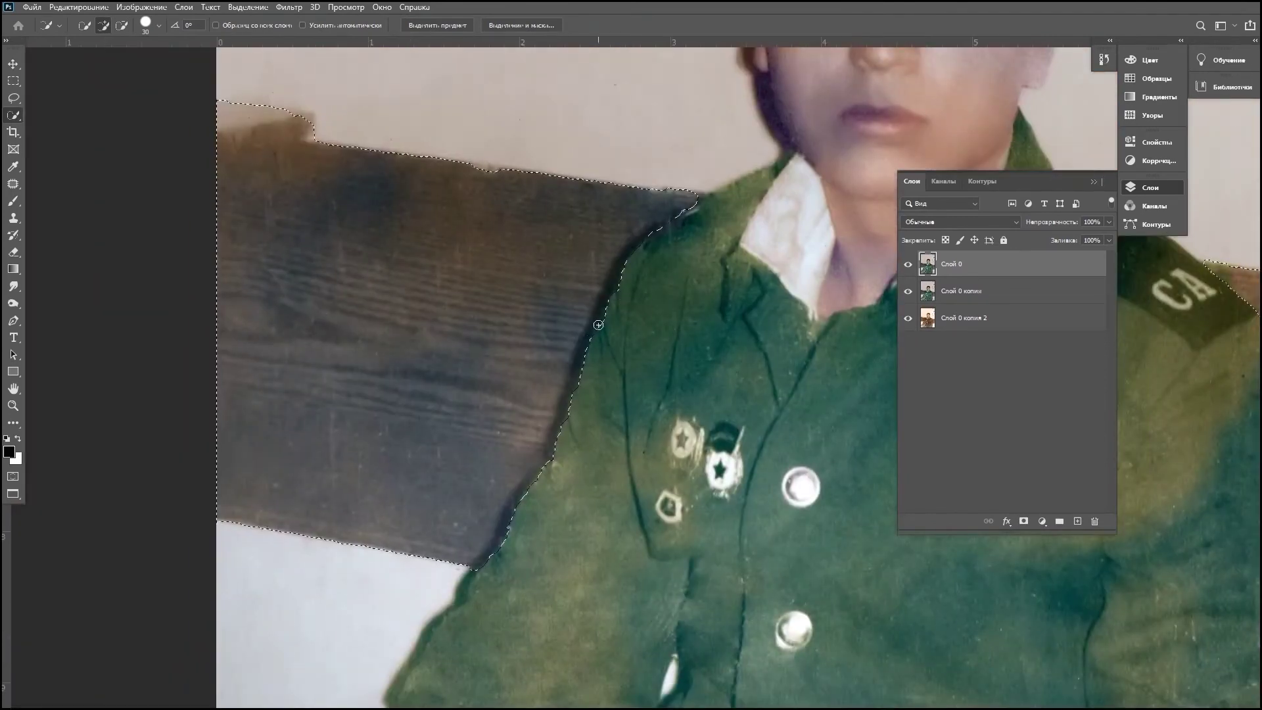
{"action": "key", "text": "ctrl+b"}
{"action": "mouse_move", "coordinate": [203, 418]}
{"action": "left_mouse_down"}
{"action": "mouse_move", "coordinate": [187, 435]}
{"action": "mouse_move", "coordinate": [209, 403]}
{"action": "mouse_move", "coordinate": [214, 435]}
{"action": "mouse_move", "coordinate": [216, 415]}
{"action": "mouse_move", "coordinate": [195, 403]}
{"action": "mouse_move", "coordinate": [196, 418]}
{"action": "left_mouse_up"}
Step: Warm the bench's shadows and highlights in Color Balance and apply it
{"action": "left_click", "coordinate": [89, 471]}
{"action": "key", "text": "alt+3"}
{"action": "left_click_drag", "start_coordinate": [205, 434], "coordinate": [196, 436]}
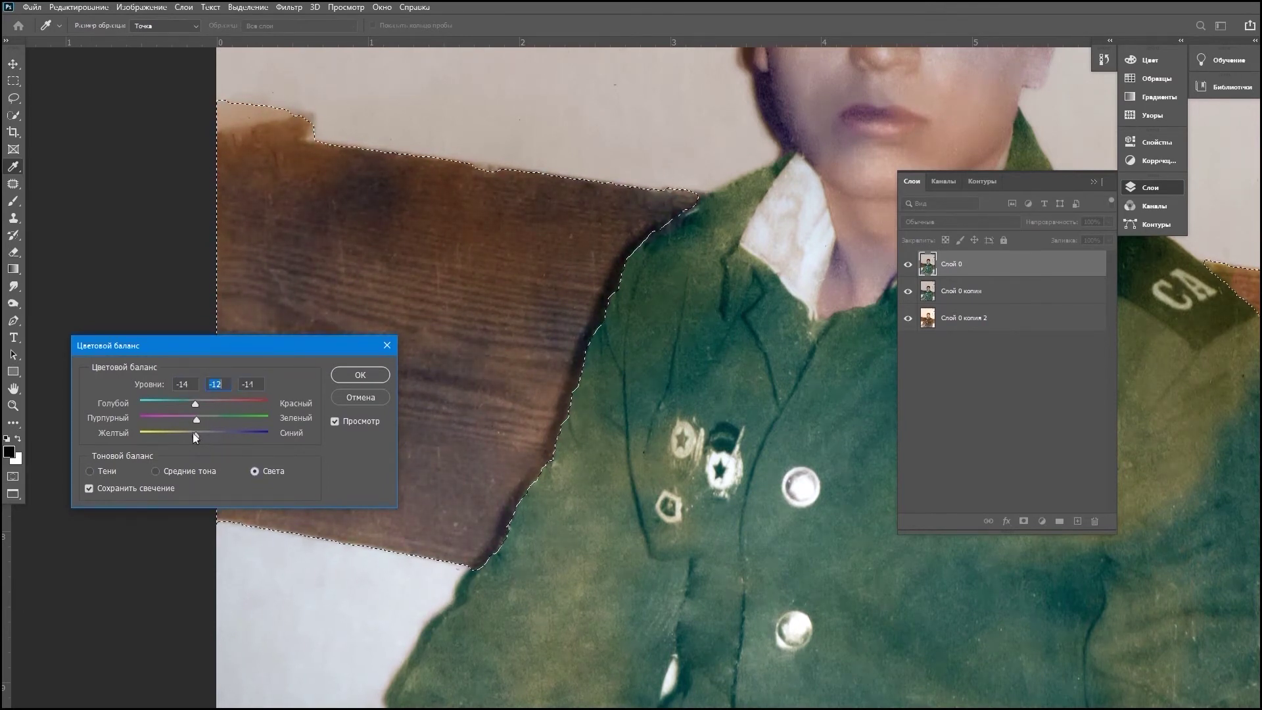
{"action": "key", "text": "Return"}
Step: Apply Levels to the bench with input 6/0.9/230 and output 16/228, then deselect
{"action": "key", "text": "ctrl+0"}
{"action": "key", "text": "ctrl+l"}
{"action": "left_click_drag", "start_coordinate": [726, 390], "coordinate": [729, 391]}
{"action": "left_click_drag", "start_coordinate": [892, 390], "coordinate": [875, 391]}
{"action": "left_click_drag", "start_coordinate": [804, 391], "coordinate": [808, 390]}
{"action": "left_click_drag", "start_coordinate": [892, 447], "coordinate": [875, 446]}
{"action": "left_click_drag", "start_coordinate": [726, 446], "coordinate": [735, 446]}
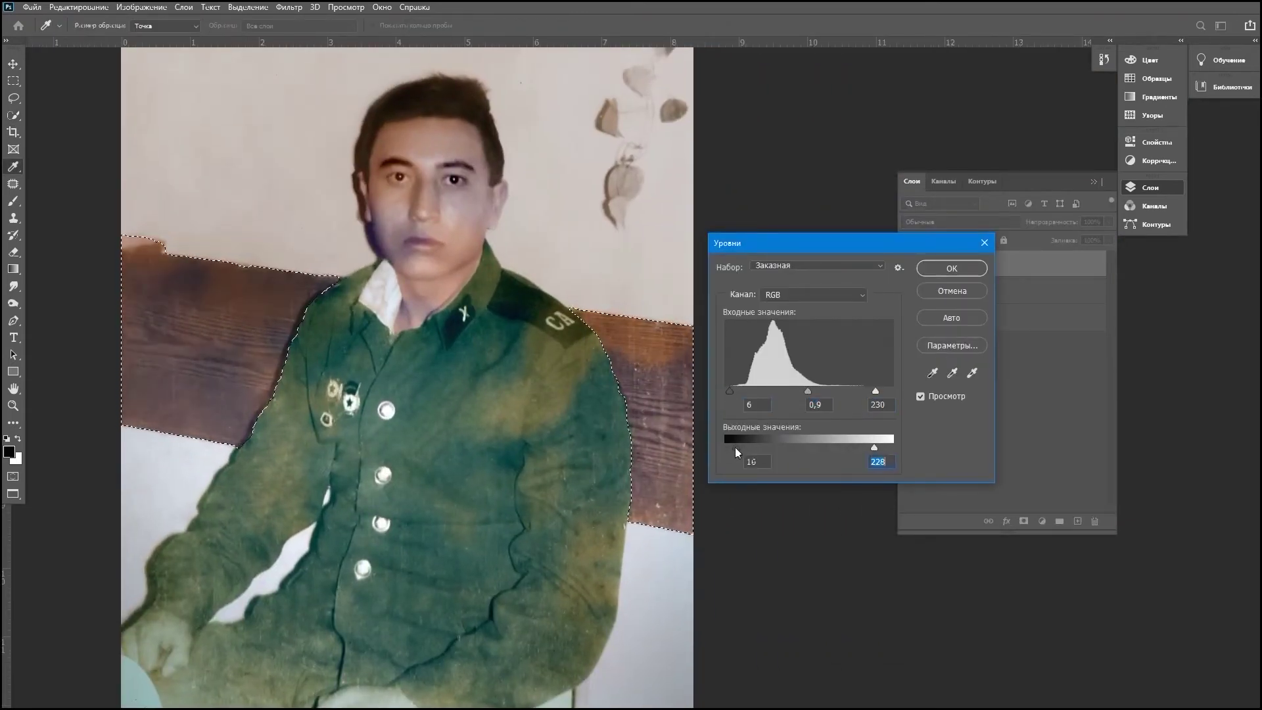
{"action": "key", "text": "Return"}
{"action": "key", "text": "ctrl+d"}
{"action": "left_click", "coordinate": [13, 80]}
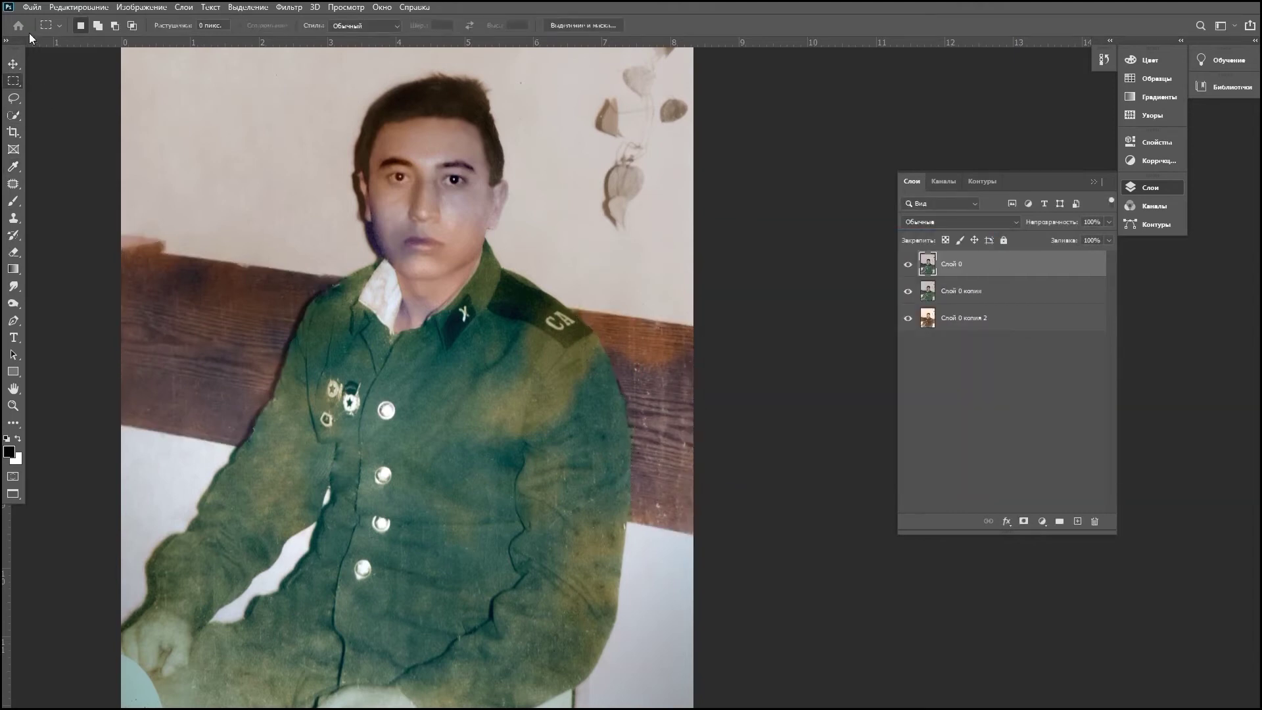
{"action": "key", "text": "s"}
{"action": "scroll", "coordinate": [310, 276], "scroll_direction": "up", "scroll_amount": 10}
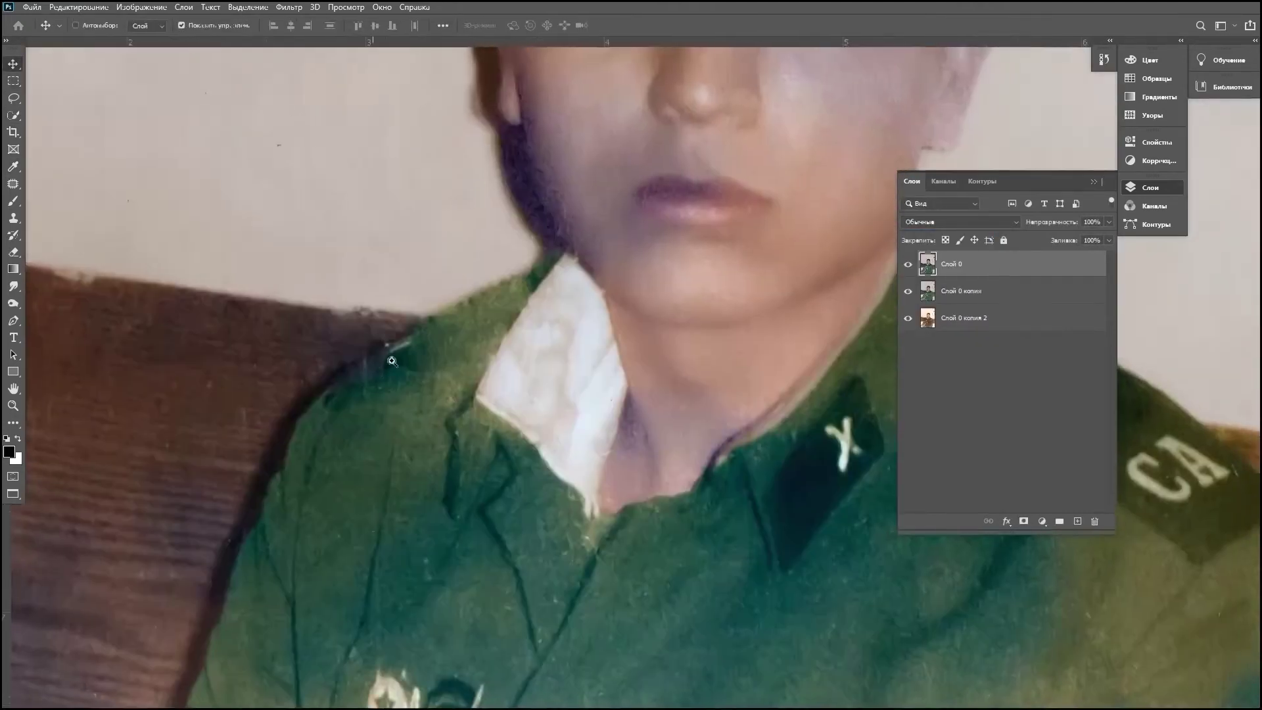
{"action": "key", "text": "bracketleft"}
{"action": "key", "text": "bracketleft"}
{"action": "key", "text": "bracketleft"}
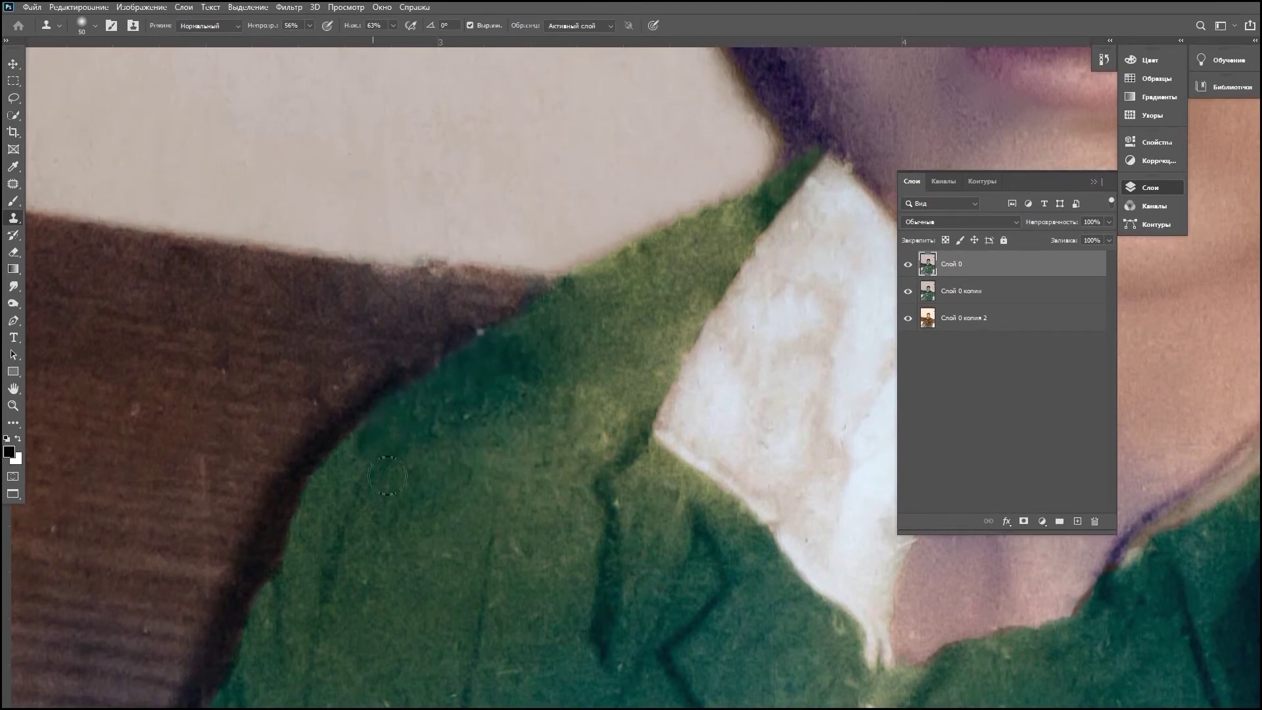
{"action": "scroll", "coordinate": [387, 476], "scroll_direction": "down", "scroll_amount": 5}
{"action": "mouse_move", "coordinate": [394, 591]}
{"action": "left_mouse_down"}
{"action": "mouse_move", "coordinate": [487, 319]}
{"action": "mouse_move", "coordinate": [658, 526]}
{"action": "left_mouse_up"}
{"action": "scroll", "coordinate": [486, 318], "scroll_direction": "down", "scroll_amount": 3}
{"action": "scroll", "coordinate": [712, 460], "scroll_direction": "up", "scroll_amount": 5}
{"action": "left_click_drag", "start_coordinate": [712, 460], "coordinate": [623, 547]}
{"action": "scroll", "coordinate": [706, 431], "scroll_direction": "down", "scroll_amount": 5}
{"action": "scroll", "coordinate": [534, 587], "scroll_direction": "up", "scroll_amount": 2}
{"action": "mouse_move", "coordinate": [534, 587]}
{"action": "left_mouse_down"}
{"action": "mouse_move", "coordinate": [660, 364]}
{"action": "mouse_move", "coordinate": [534, 587]}
{"action": "left_mouse_up"}
{"action": "key", "text": "v"}
{"action": "left_click", "coordinate": [909, 265]}
{"action": "left_click", "coordinate": [909, 265]}
{"action": "scroll", "coordinate": [824, 395], "scroll_direction": "up", "scroll_amount": 1}
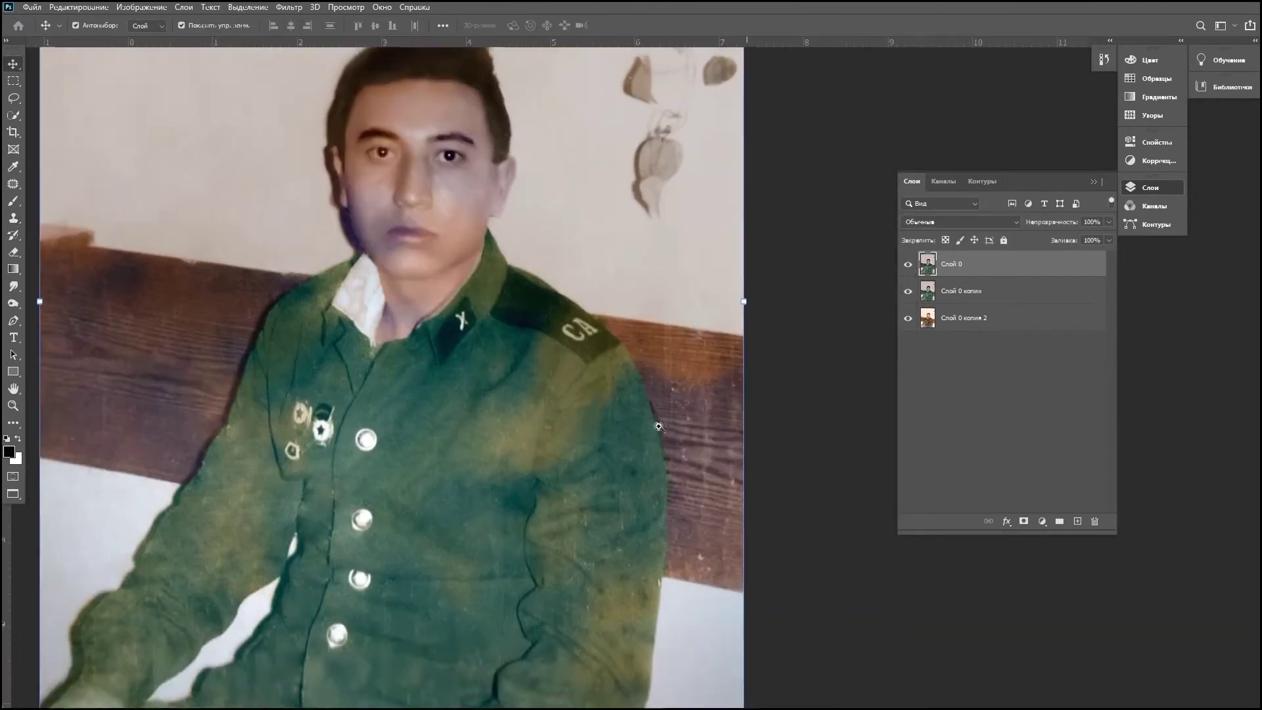
{"action": "scroll", "coordinate": [824, 394], "scroll_direction": "up", "scroll_amount": 3}
{"action": "scroll", "coordinate": [824, 394], "scroll_direction": "up", "scroll_amount": 1}
{"action": "key", "text": "s"}
{"action": "scroll", "coordinate": [620, 383], "scroll_direction": "up", "scroll_amount": 1}
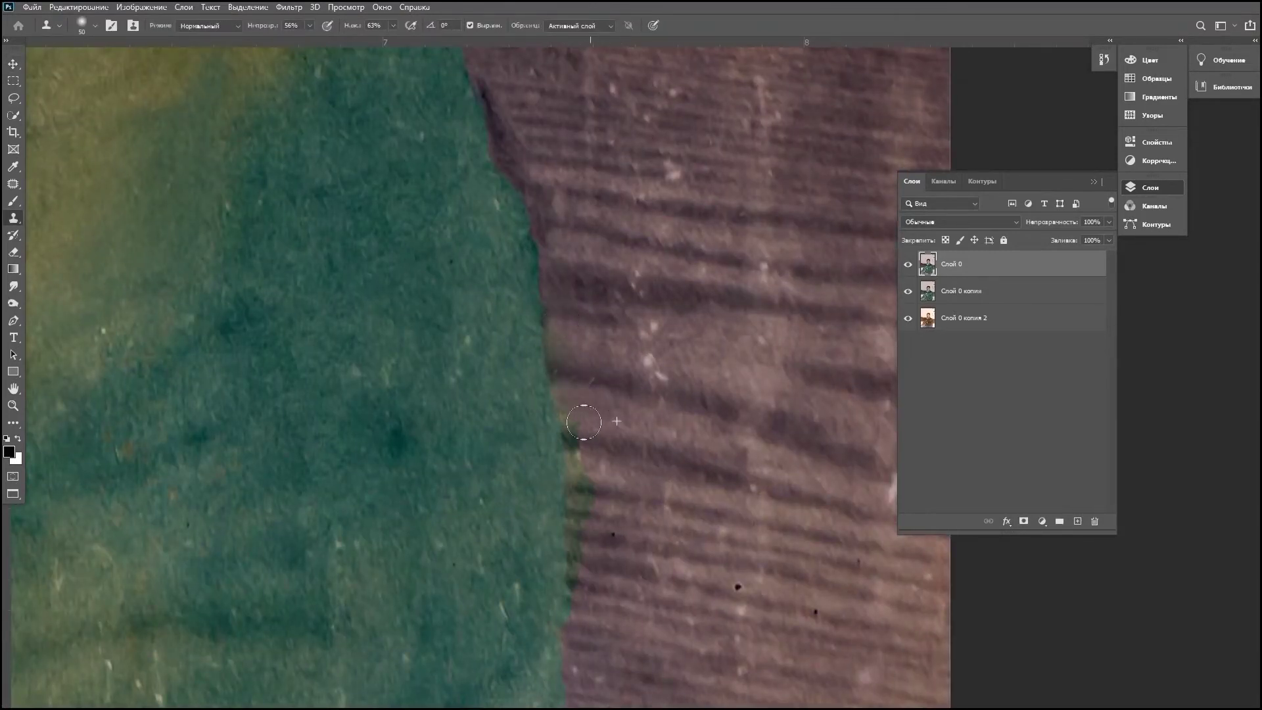
{"action": "scroll", "coordinate": [578, 441], "scroll_direction": "down", "scroll_amount": 1}
{"action": "scroll", "coordinate": [582, 394], "scroll_direction": "down", "scroll_amount": 2}
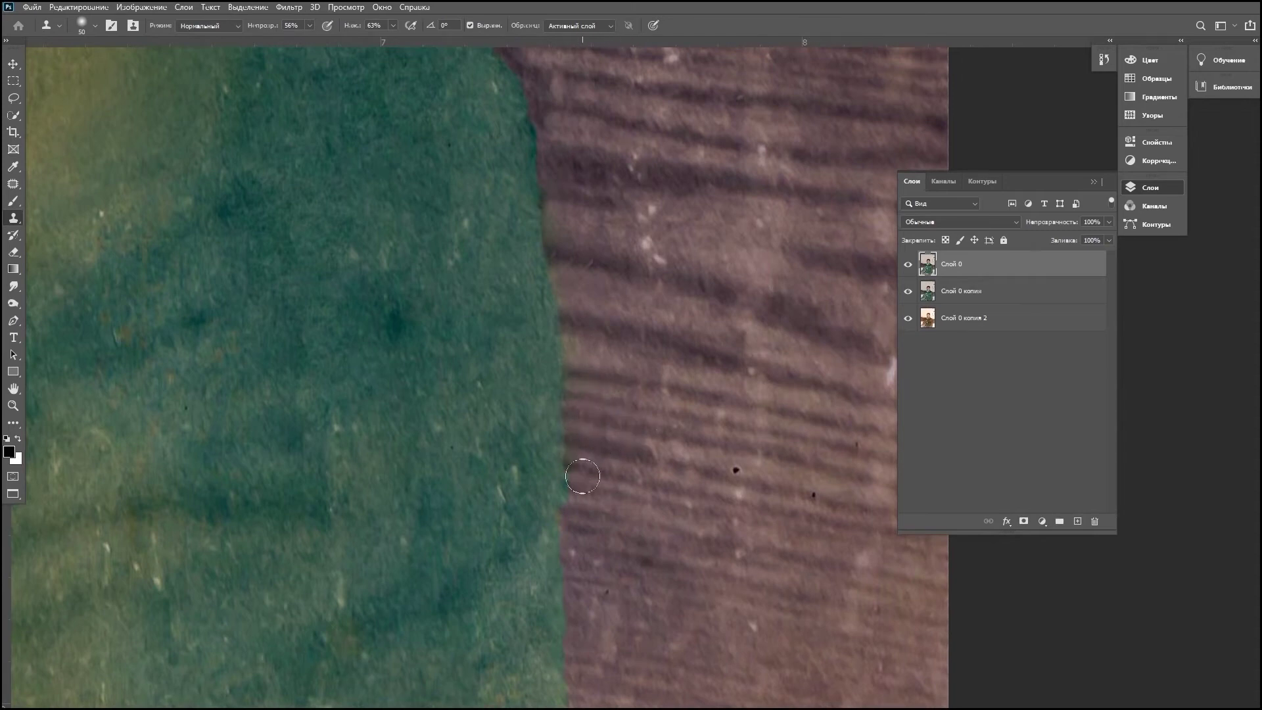
{"action": "left_click_drag", "start_coordinate": [595, 332], "coordinate": [593, 515]}
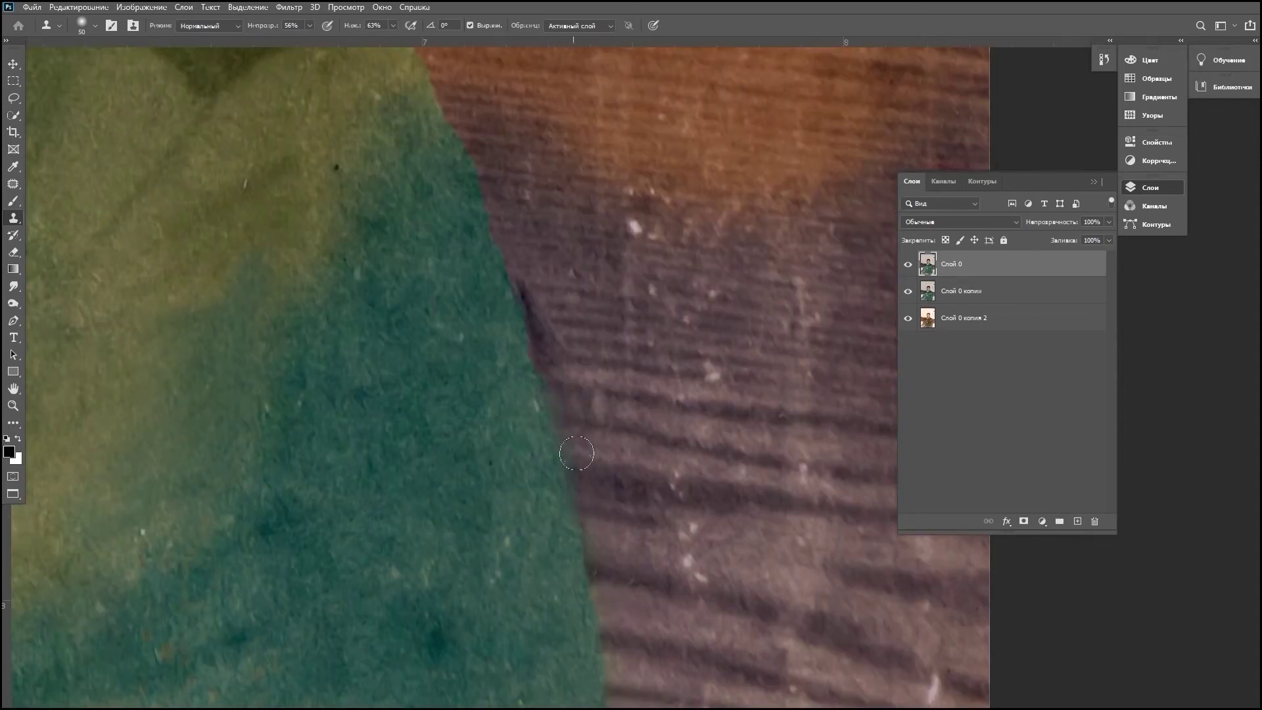
{"action": "scroll", "coordinate": [585, 407], "scroll_direction": "down", "scroll_amount": 2}
{"action": "scroll", "coordinate": [617, 359], "scroll_direction": "down", "scroll_amount": 2}
{"action": "scroll", "coordinate": [660, 526], "scroll_direction": "down", "scroll_amount": 1}
{"action": "scroll", "coordinate": [511, 461], "scroll_direction": "down", "scroll_amount": 3}
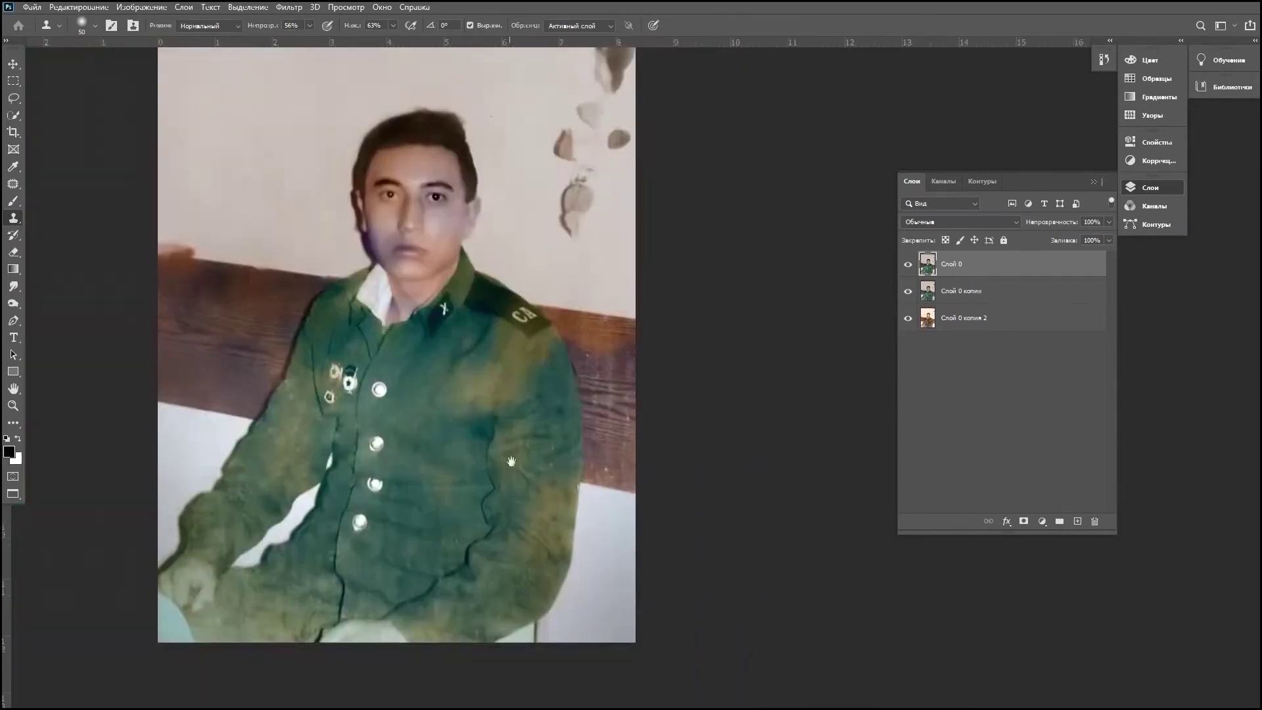
{"action": "scroll", "coordinate": [526, 463], "scroll_direction": "up", "scroll_amount": 4}
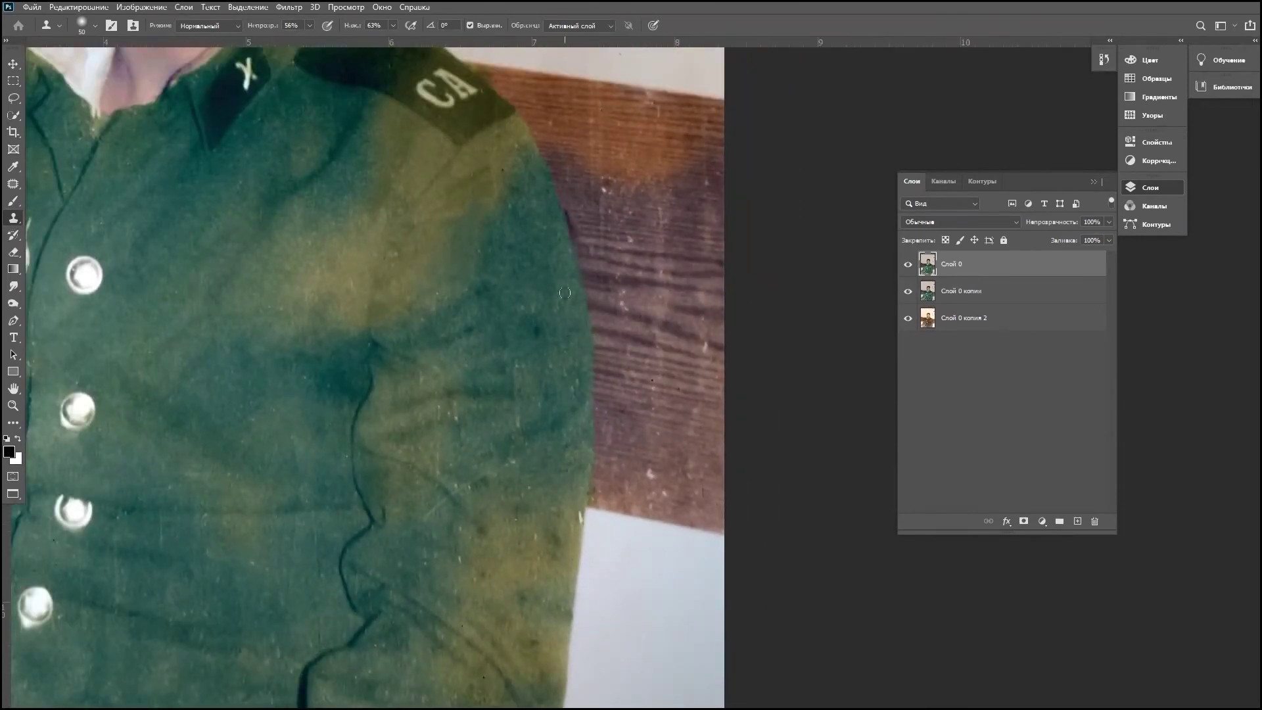
{"action": "scroll", "coordinate": [605, 417], "scroll_direction": "up", "scroll_amount": 3}
{"action": "scroll", "coordinate": [613, 437], "scroll_direction": "down", "scroll_amount": 2}
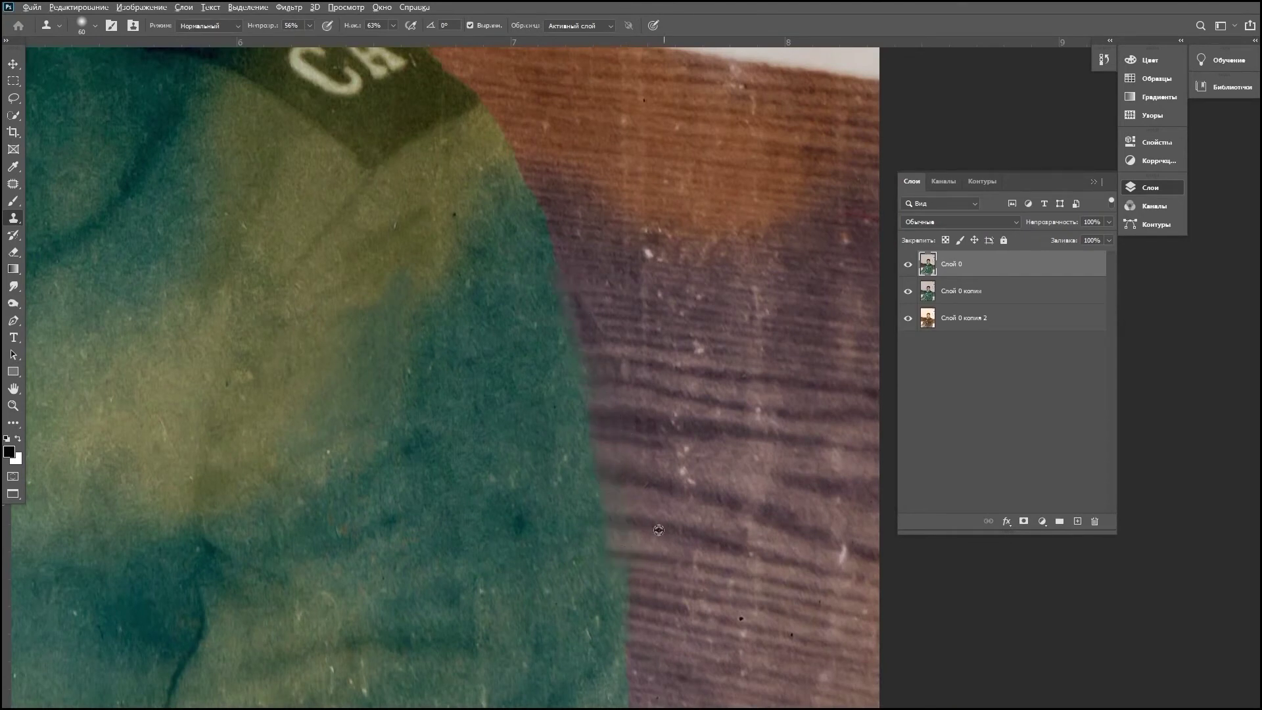
{"action": "scroll", "coordinate": [625, 485], "scroll_direction": "down", "scroll_amount": 3}
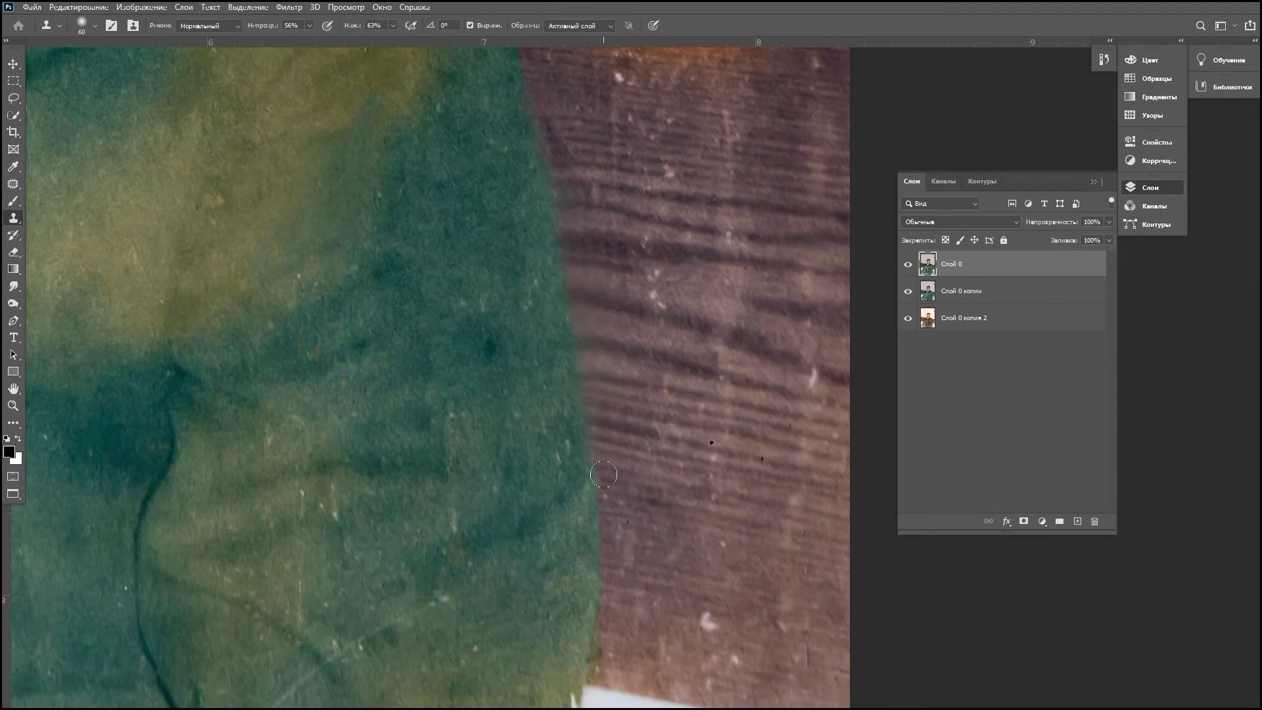
{"action": "scroll", "coordinate": [623, 570], "scroll_direction": "down", "scroll_amount": 3}
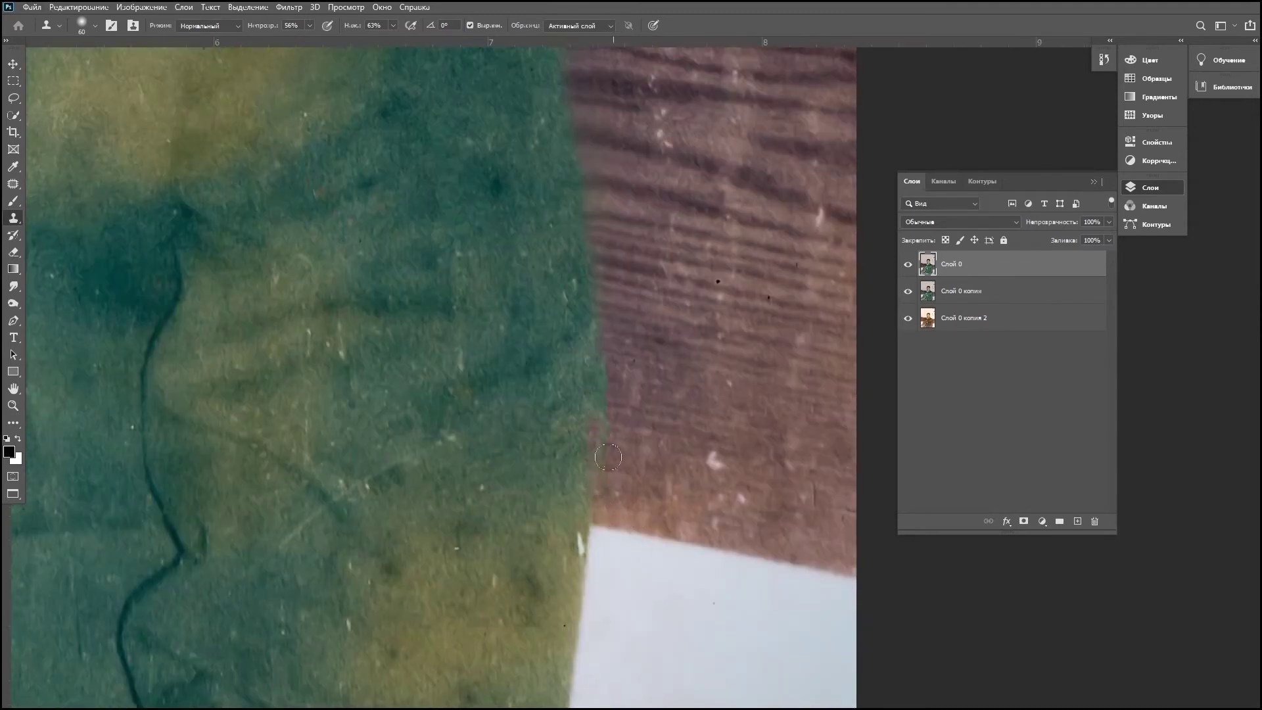
{"action": "left_click_drag", "start_coordinate": [606, 308], "coordinate": [618, 412]}
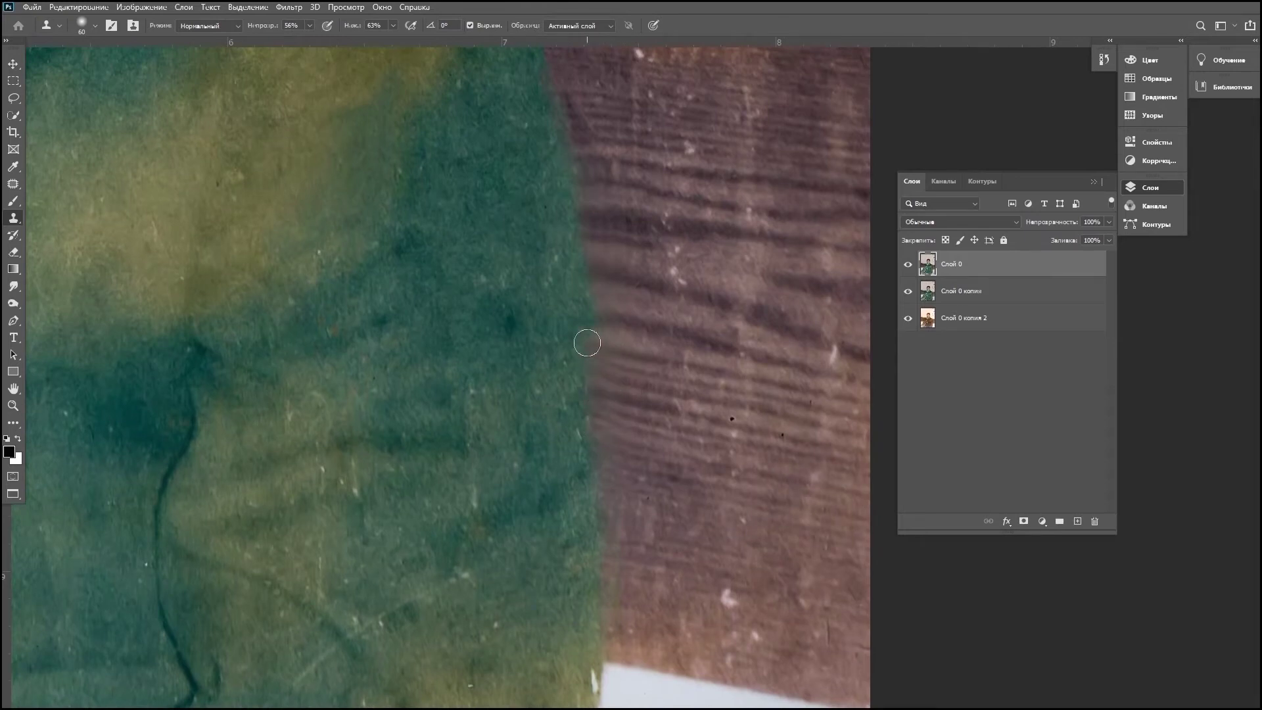
{"action": "scroll", "coordinate": [607, 318], "scroll_direction": "up", "scroll_amount": 2}
{"action": "scroll", "coordinate": [614, 326], "scroll_direction": "up", "scroll_amount": 4}
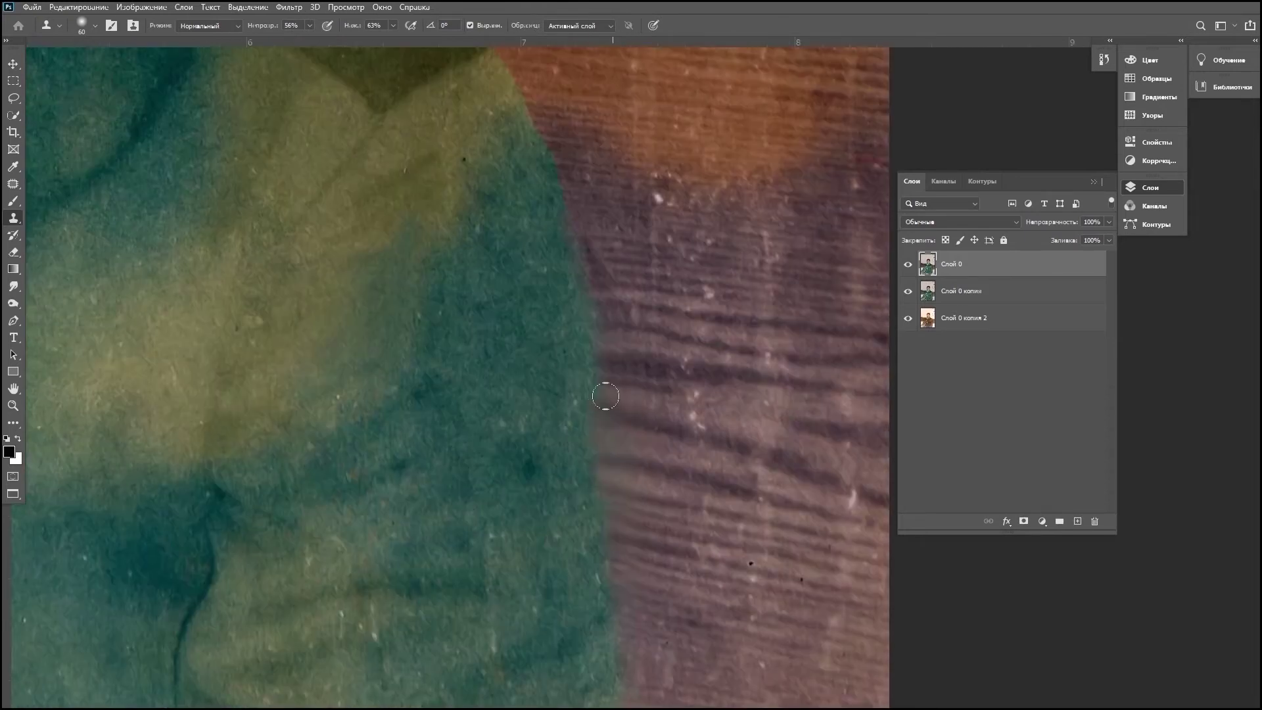
{"action": "scroll", "coordinate": [608, 394], "scroll_direction": "up", "scroll_amount": 5}
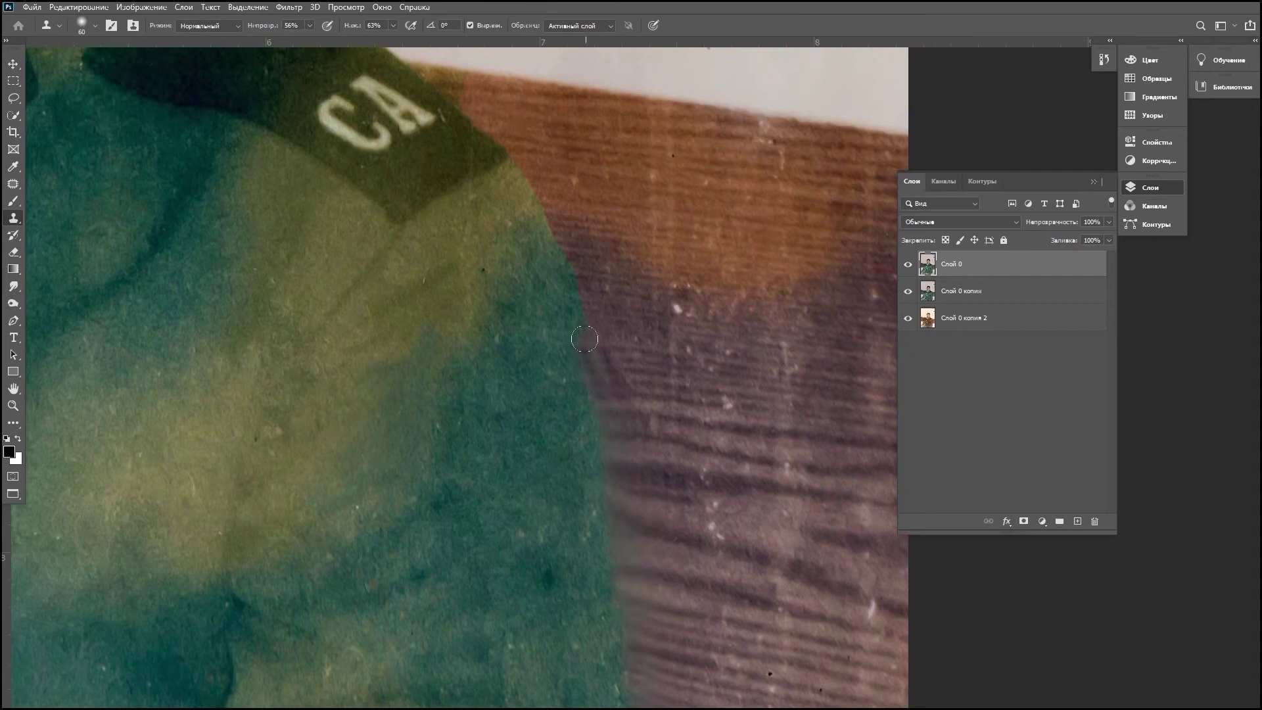
{"action": "scroll", "coordinate": [631, 381], "scroll_direction": "up", "scroll_amount": 3}
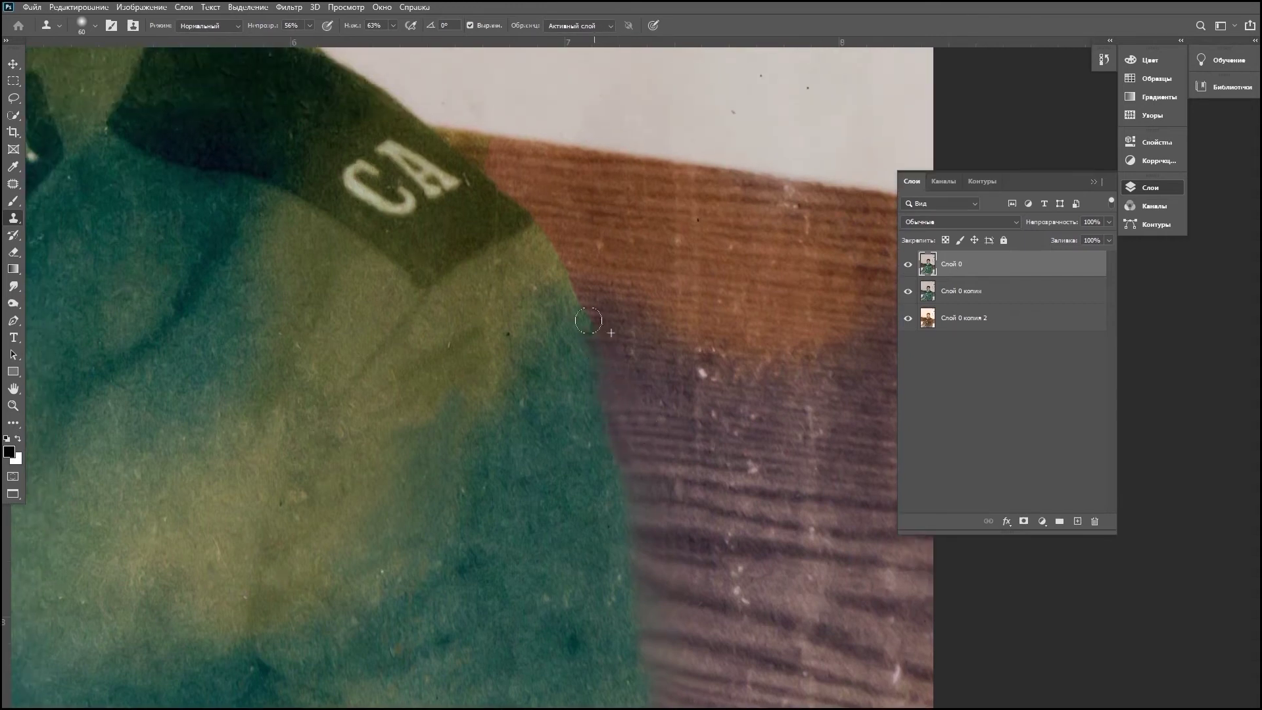
{"action": "scroll", "coordinate": [624, 389], "scroll_direction": "down", "scroll_amount": 5}
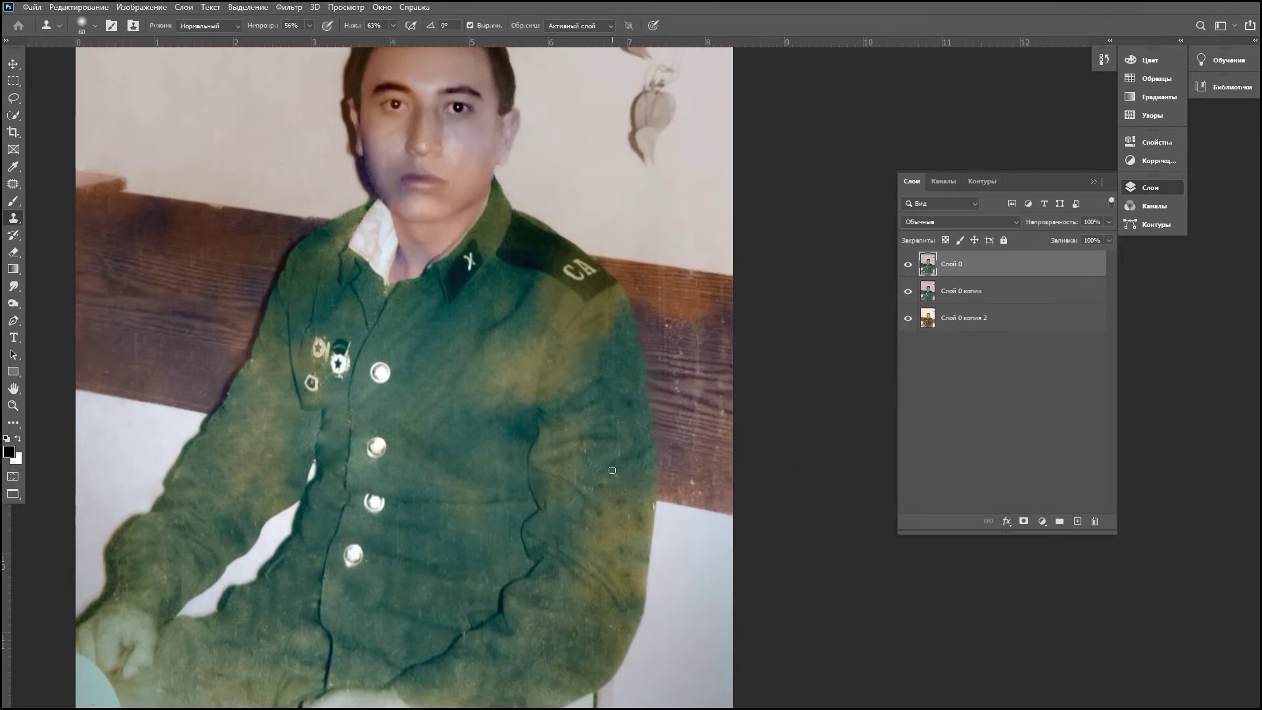
{"action": "scroll", "coordinate": [562, 419], "scroll_direction": "down", "scroll_amount": 3}
{"action": "scroll", "coordinate": [539, 424], "scroll_direction": "up", "scroll_amount": 3}
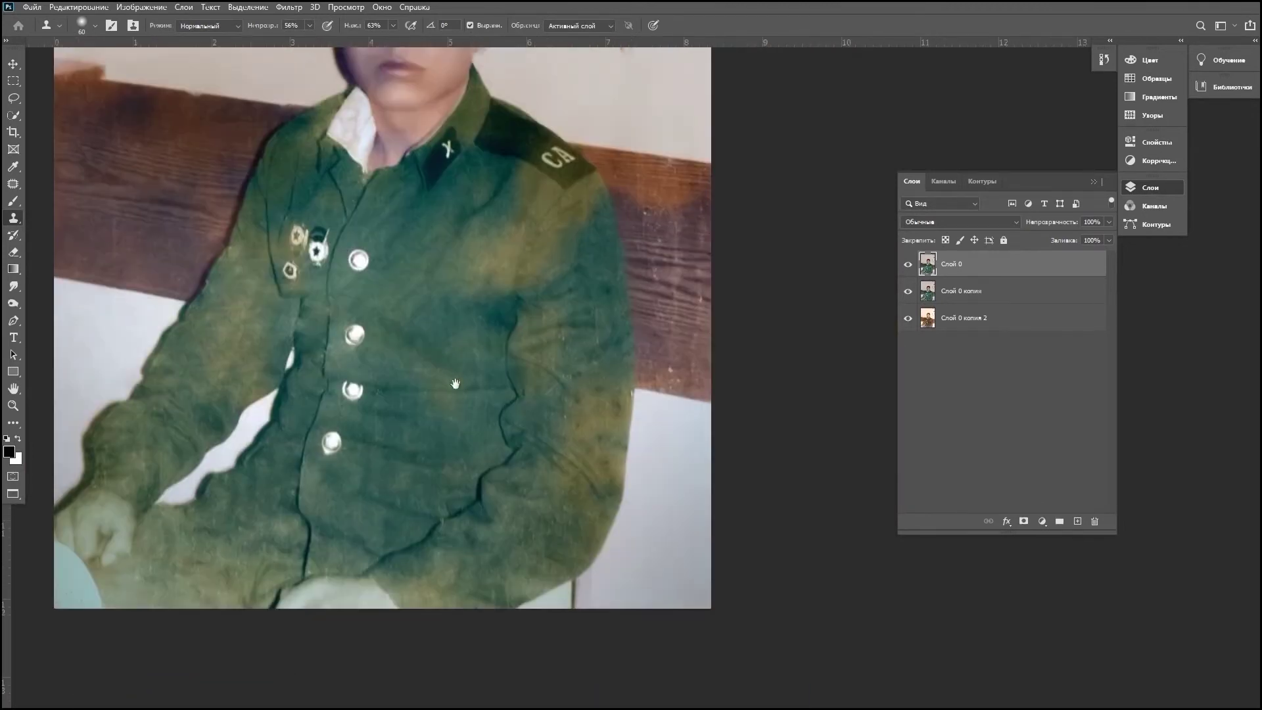
{"action": "scroll", "coordinate": [525, 431], "scroll_direction": "down", "scroll_amount": 2}
{"action": "scroll", "coordinate": [526, 431], "scroll_direction": "up", "scroll_amount": 2}
{"action": "scroll", "coordinate": [591, 434], "scroll_direction": "up", "scroll_amount": 2}
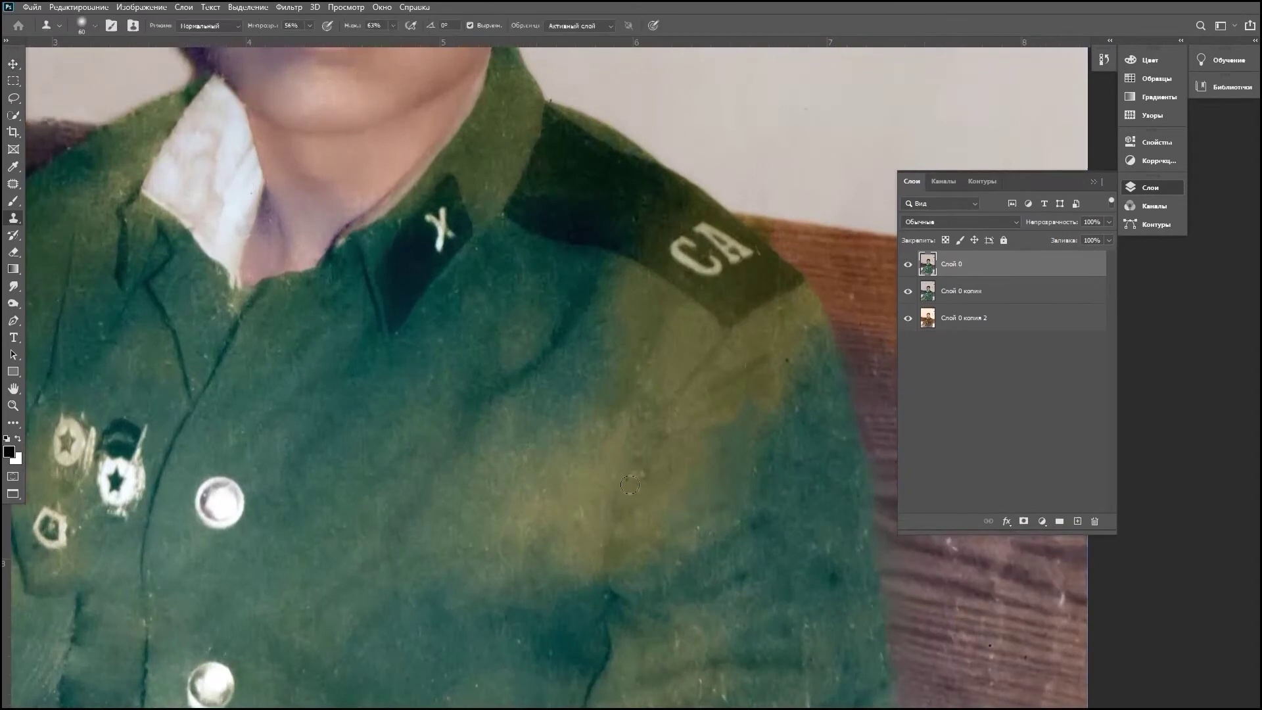
{"action": "scroll", "coordinate": [657, 439], "scroll_direction": "up", "scroll_amount": 3}
Step: Set a larger 47%-opacity clone brush and cover the yellow shoulder and sleeve patches with teal texture
{"action": "key", "text": "bracketright"}
{"action": "key", "text": "bracketright"}
{"action": "key", "text": "bracketright"}
{"action": "key", "text": "4"}
{"action": "key", "text": "7"}
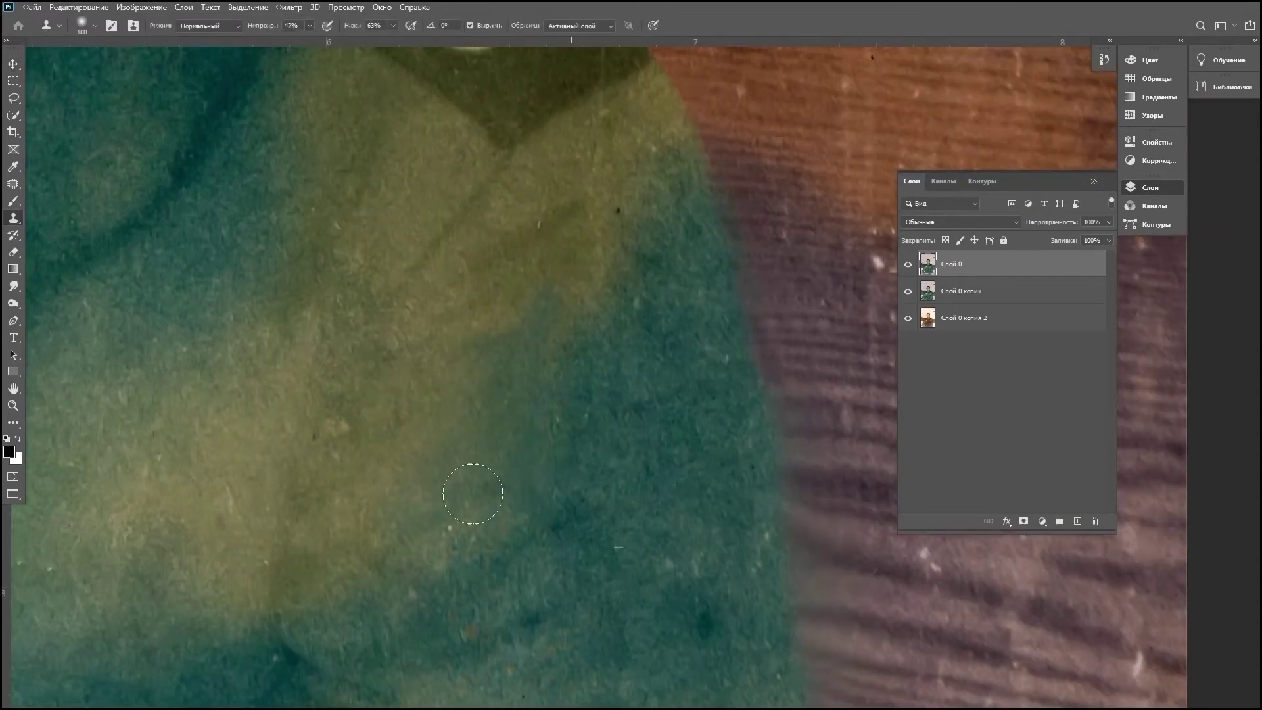
{"action": "left_click_drag", "start_coordinate": [465, 493], "coordinate": [486, 313]}
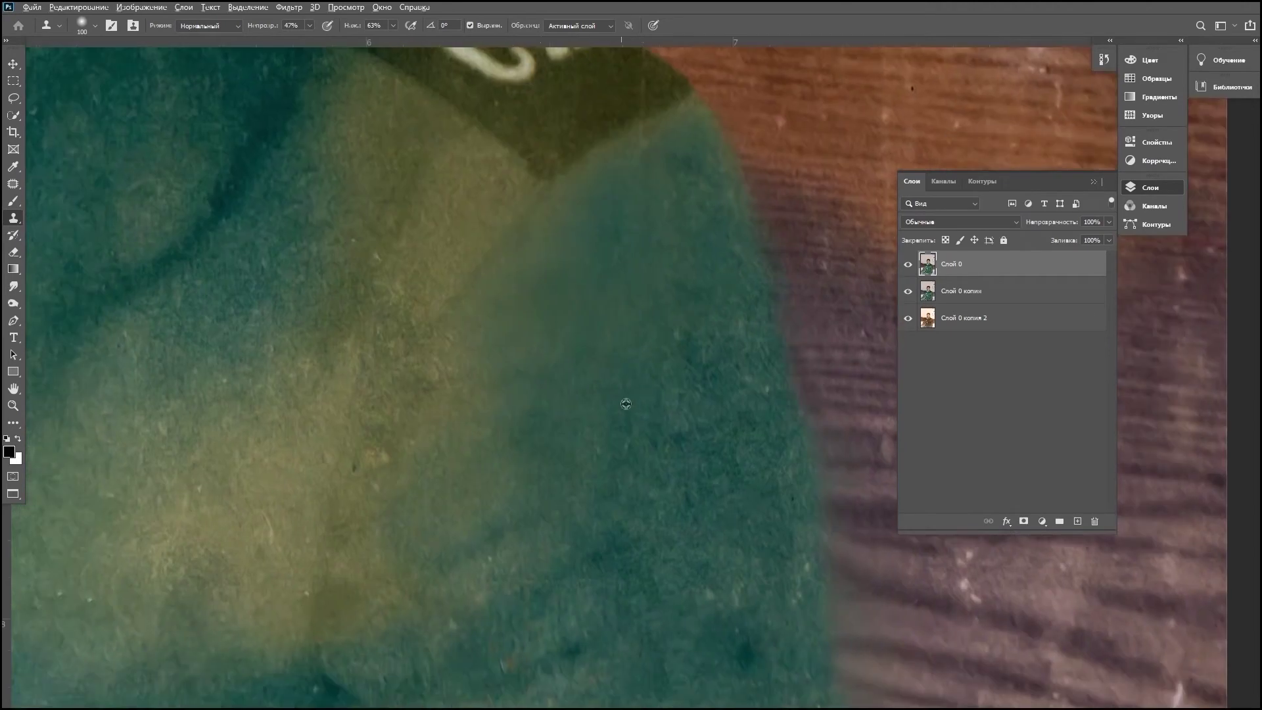
{"action": "left_click_drag", "start_coordinate": [617, 315], "coordinate": [527, 339]}
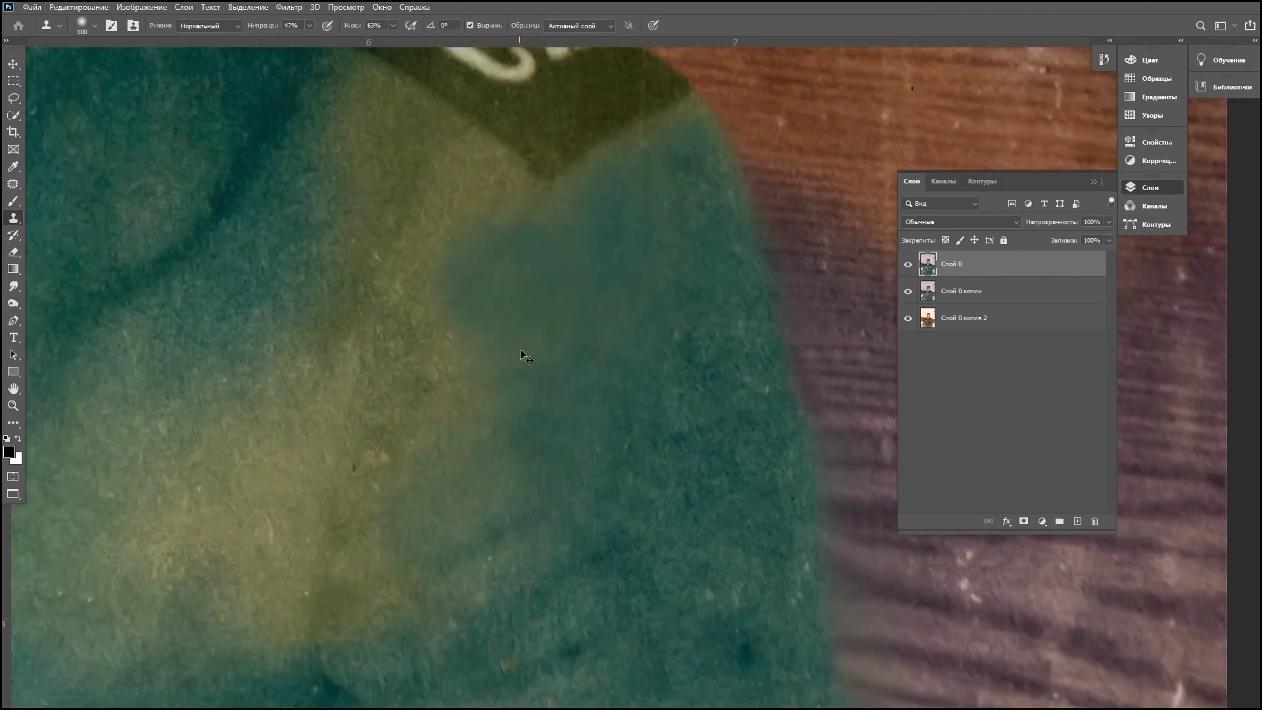
{"action": "left_click_drag", "start_coordinate": [526, 289], "coordinate": [460, 546]}
{"action": "left_click_drag", "start_coordinate": [601, 492], "coordinate": [380, 485]}
Step: Clone darker green down the lower sleeve and along its edge beside the white paper
{"action": "scroll", "coordinate": [380, 484], "scroll_direction": "down", "scroll_amount": 5}
{"action": "scroll", "coordinate": [407, 341], "scroll_direction": "up", "scroll_amount": 4}
{"action": "left_click_drag", "start_coordinate": [407, 341], "coordinate": [475, 489]}
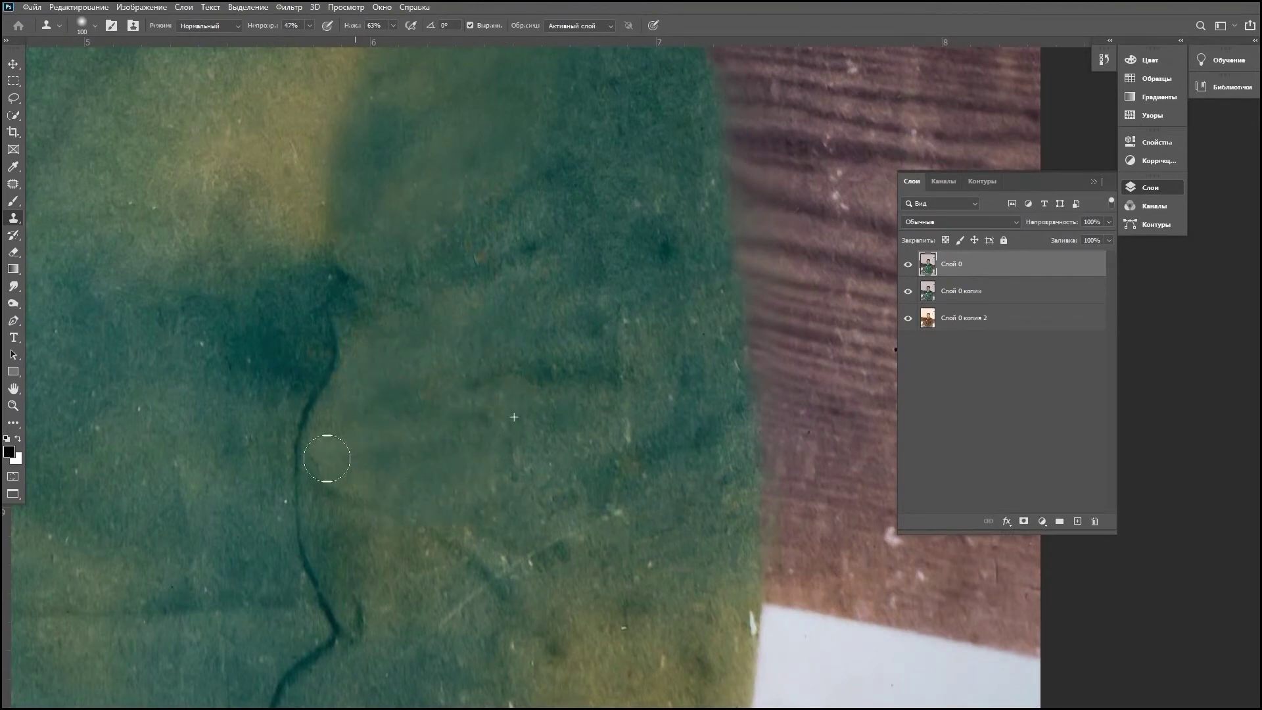
{"action": "left_click_drag", "start_coordinate": [586, 491], "coordinate": [533, 409]}
{"action": "mouse_move", "coordinate": [575, 499]}
{"action": "left_mouse_down"}
{"action": "mouse_move", "coordinate": [546, 608]}
{"action": "mouse_move", "coordinate": [385, 495]}
{"action": "left_mouse_up"}
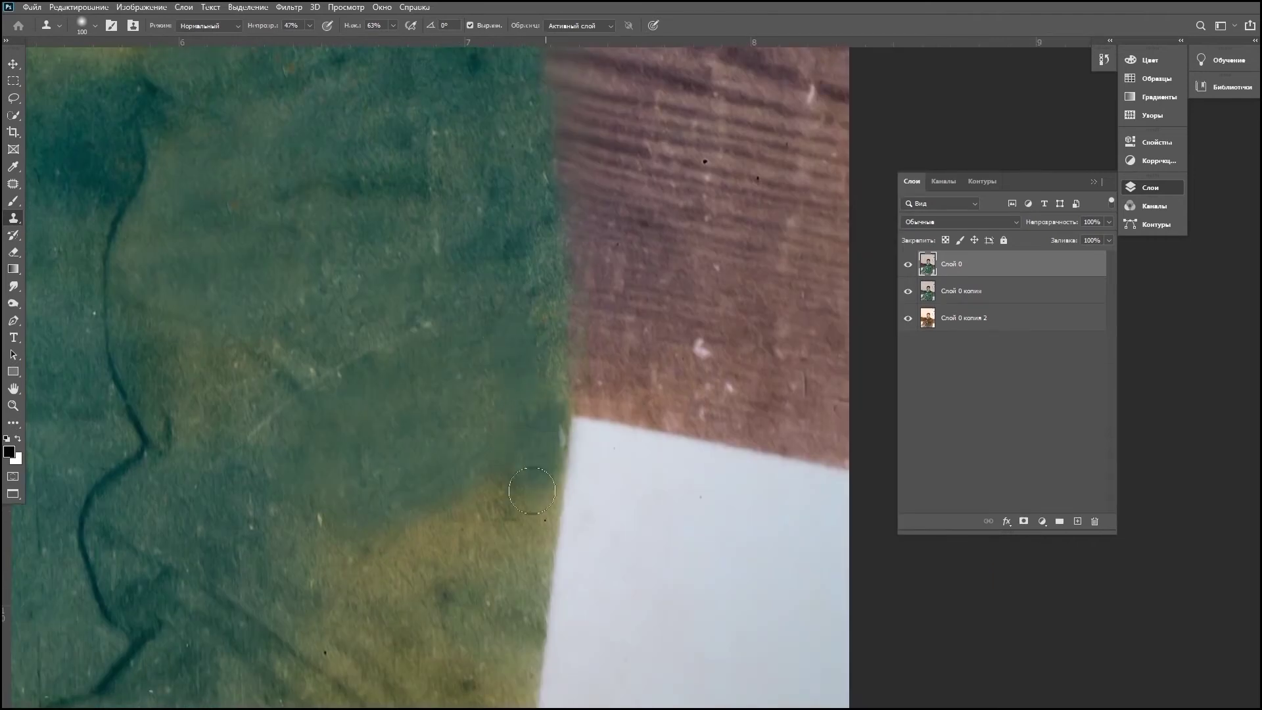
{"action": "left_click_drag", "start_coordinate": [500, 539], "coordinate": [519, 592]}
{"action": "left_click_drag", "start_coordinate": [545, 473], "coordinate": [546, 585]}
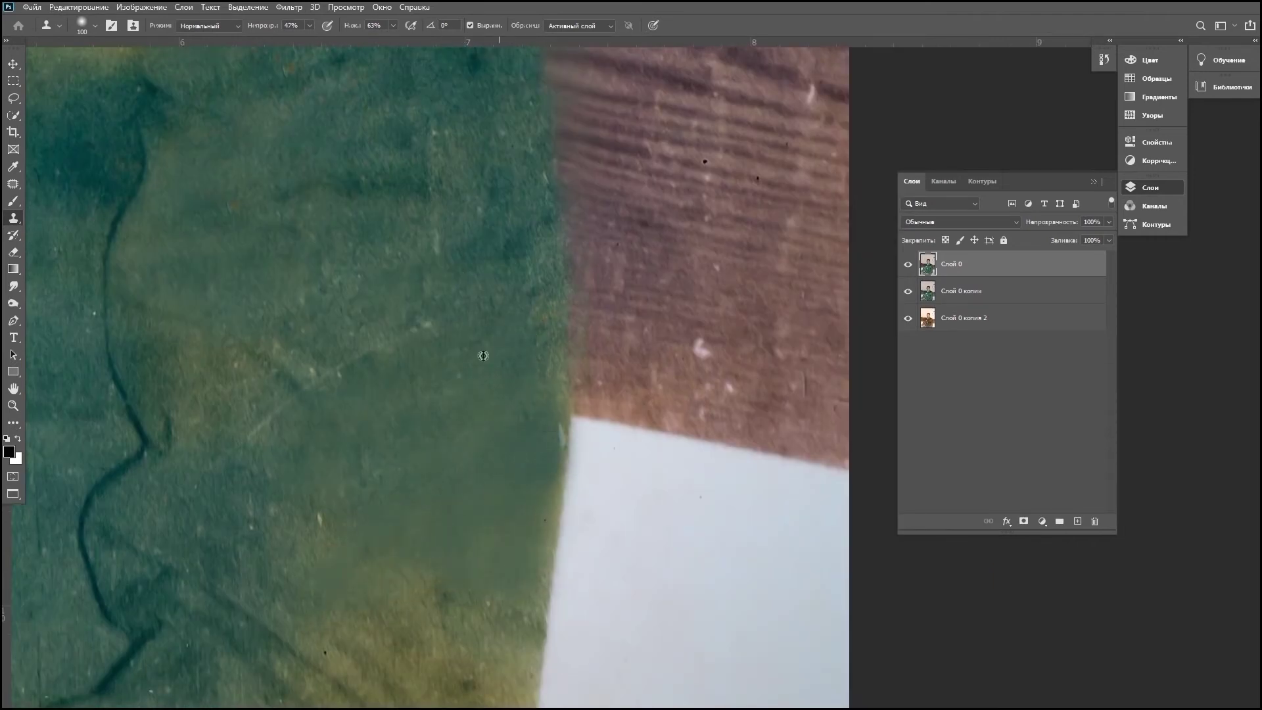
Step: Enlarge the clone brush and move down to the lower buttons and jacket hem
{"action": "scroll", "coordinate": [451, 230], "scroll_direction": "down", "scroll_amount": 5}
{"action": "scroll", "coordinate": [451, 229], "scroll_direction": "up", "scroll_amount": 4}
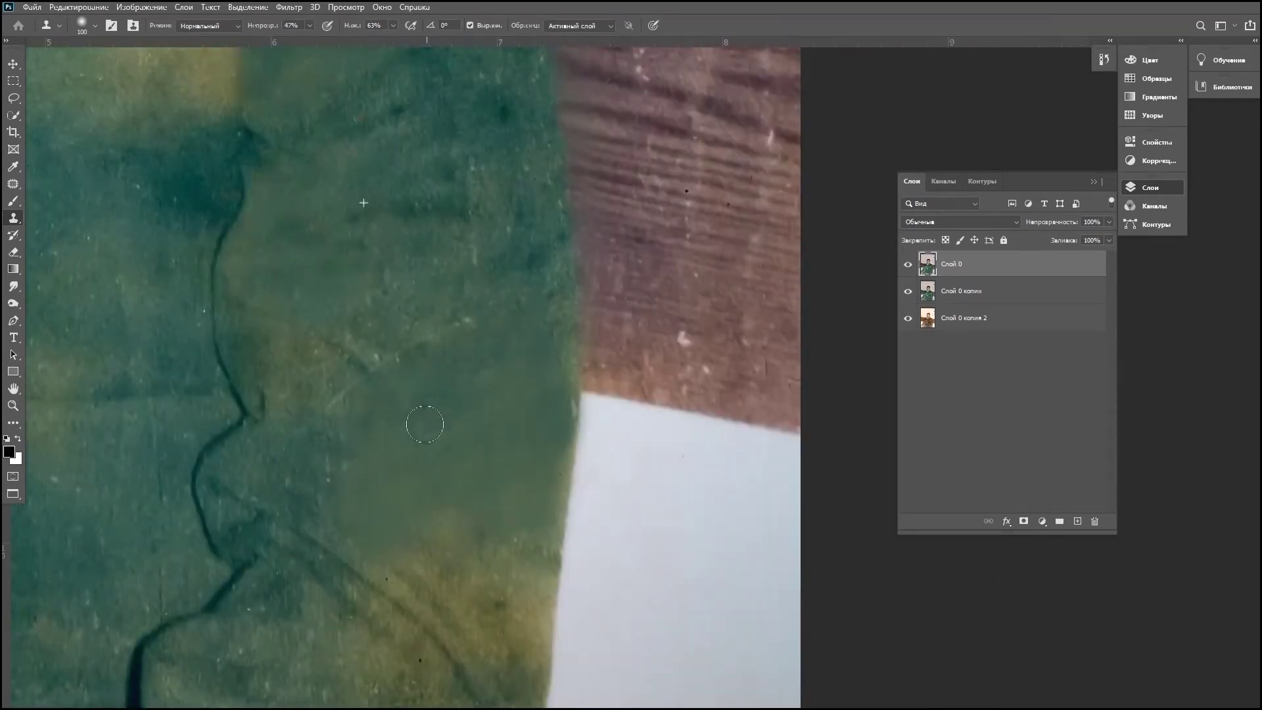
{"action": "scroll", "coordinate": [446, 300], "scroll_direction": "up", "scroll_amount": 3}
{"action": "scroll", "coordinate": [488, 454], "scroll_direction": "up", "scroll_amount": 2}
{"action": "scroll", "coordinate": [420, 381], "scroll_direction": "down", "scroll_amount": 2}
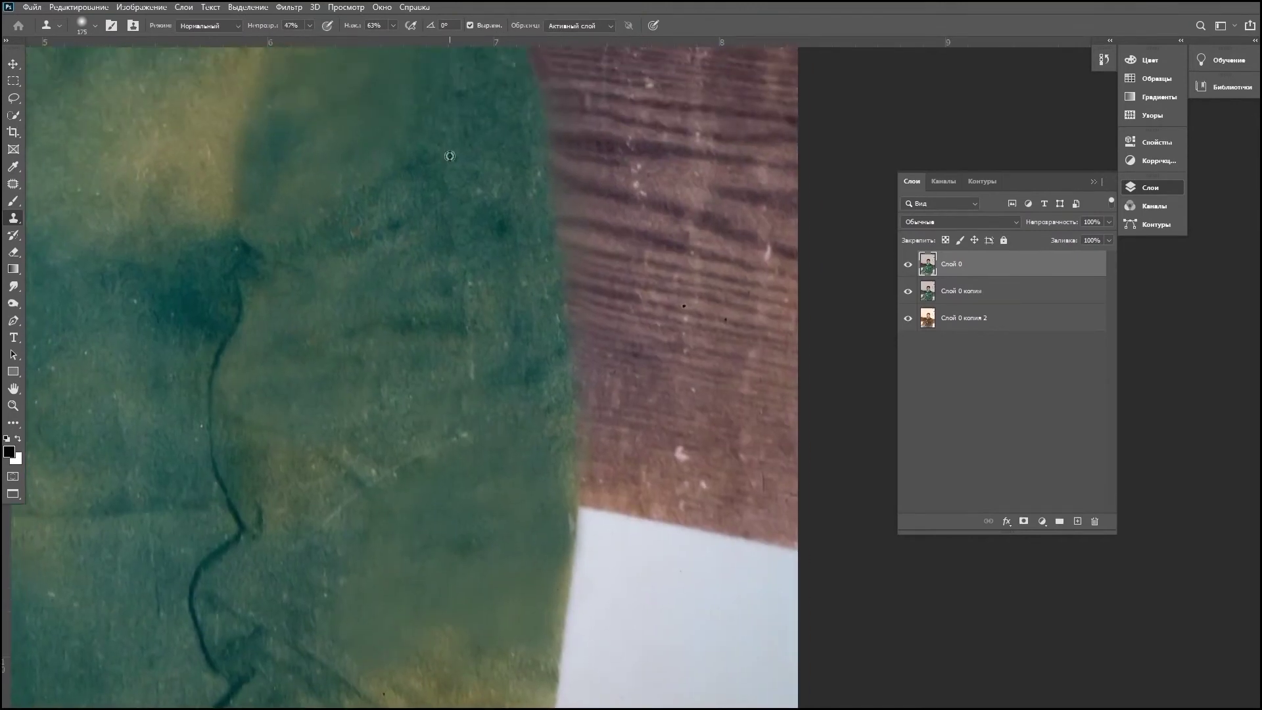
{"action": "scroll", "coordinate": [421, 381], "scroll_direction": "down", "scroll_amount": 6}
{"action": "scroll", "coordinate": [407, 382], "scroll_direction": "up", "scroll_amount": 7}
{"action": "key", "text": "bracketright"}
{"action": "key", "text": "bracketright"}
{"action": "scroll", "coordinate": [408, 414], "scroll_direction": "down", "scroll_amount": 7}
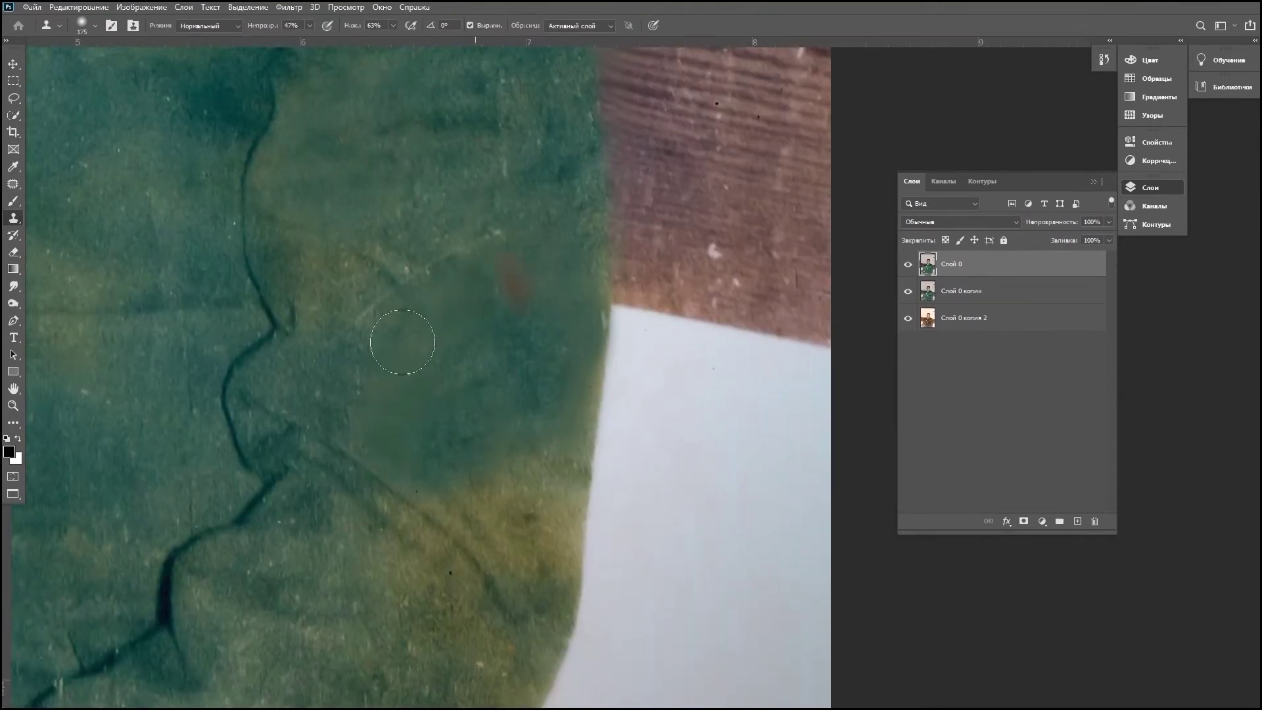
{"action": "scroll", "coordinate": [369, 420], "scroll_direction": "up", "scroll_amount": 5}
{"action": "scroll", "coordinate": [469, 479], "scroll_direction": "down", "scroll_amount": 5}
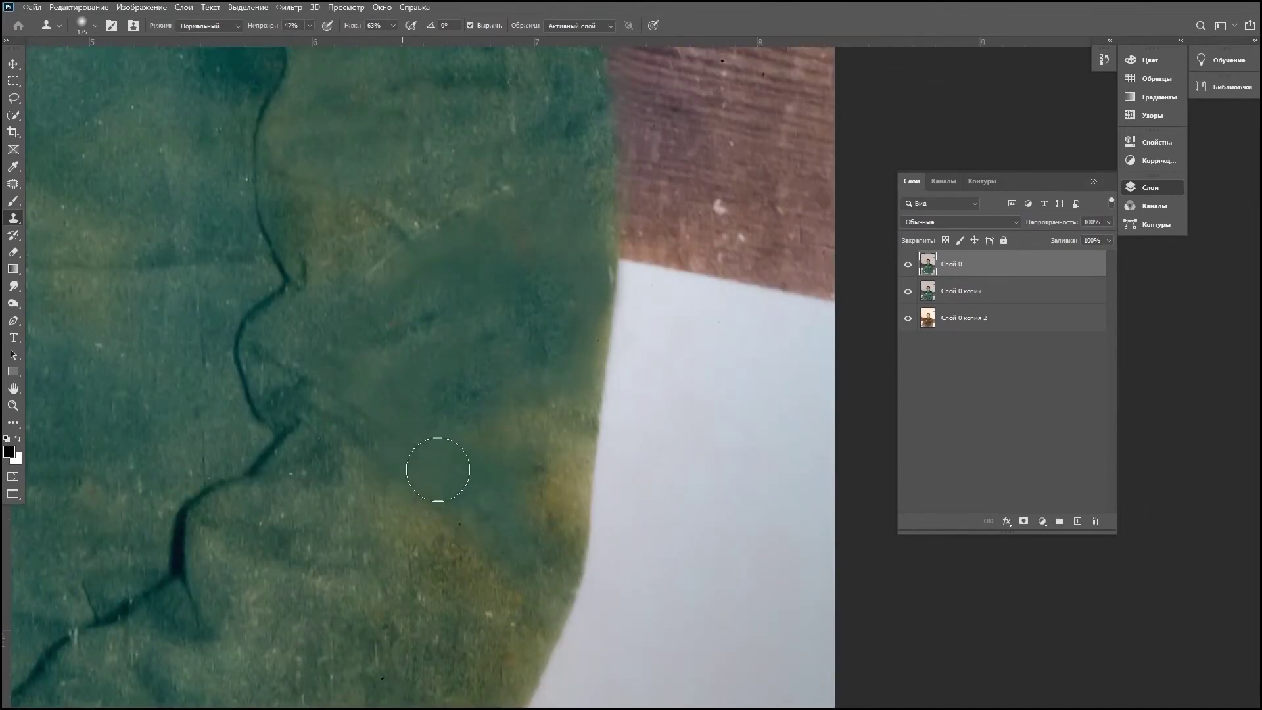
{"action": "scroll", "coordinate": [532, 352], "scroll_direction": "up", "scroll_amount": 8}
{"action": "scroll", "coordinate": [468, 536], "scroll_direction": "down", "scroll_amount": 11}
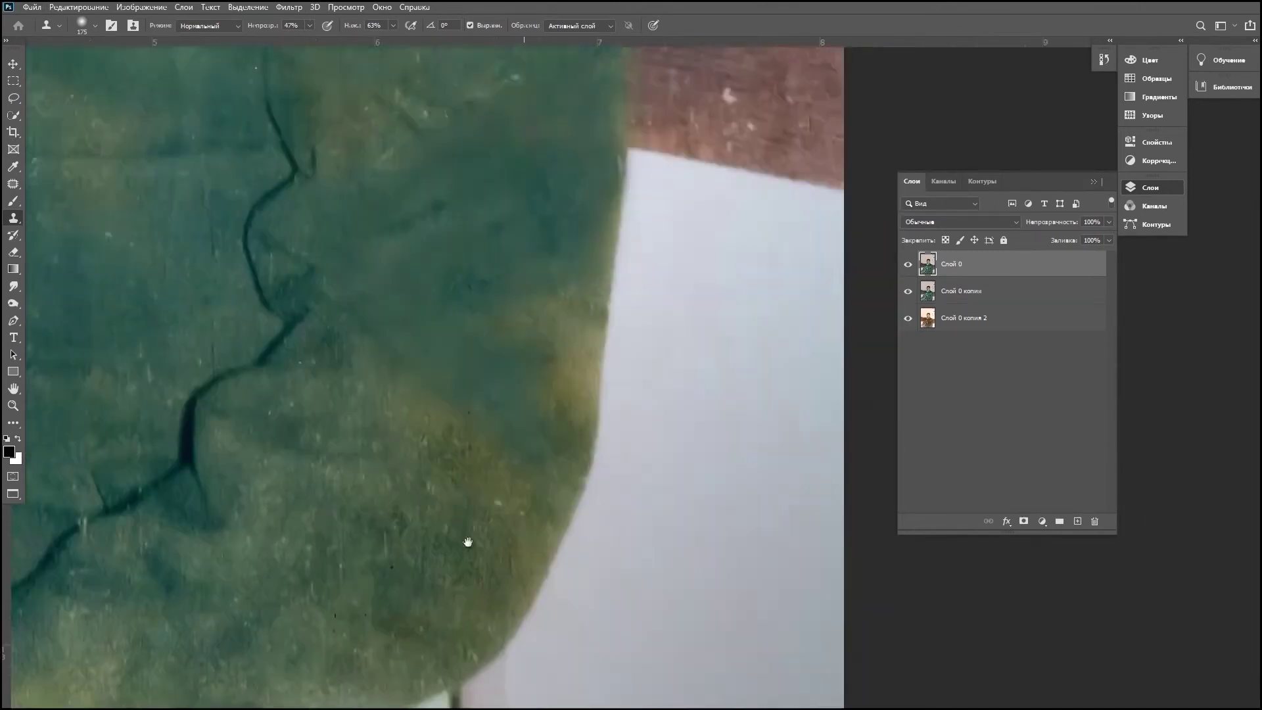
{"action": "scroll", "coordinate": [542, 443], "scroll_direction": "up", "scroll_amount": 6}
{"action": "scroll", "coordinate": [449, 404], "scroll_direction": "down", "scroll_amount": 3}
{"action": "scroll", "coordinate": [454, 451], "scroll_direction": "down", "scroll_amount": 3}
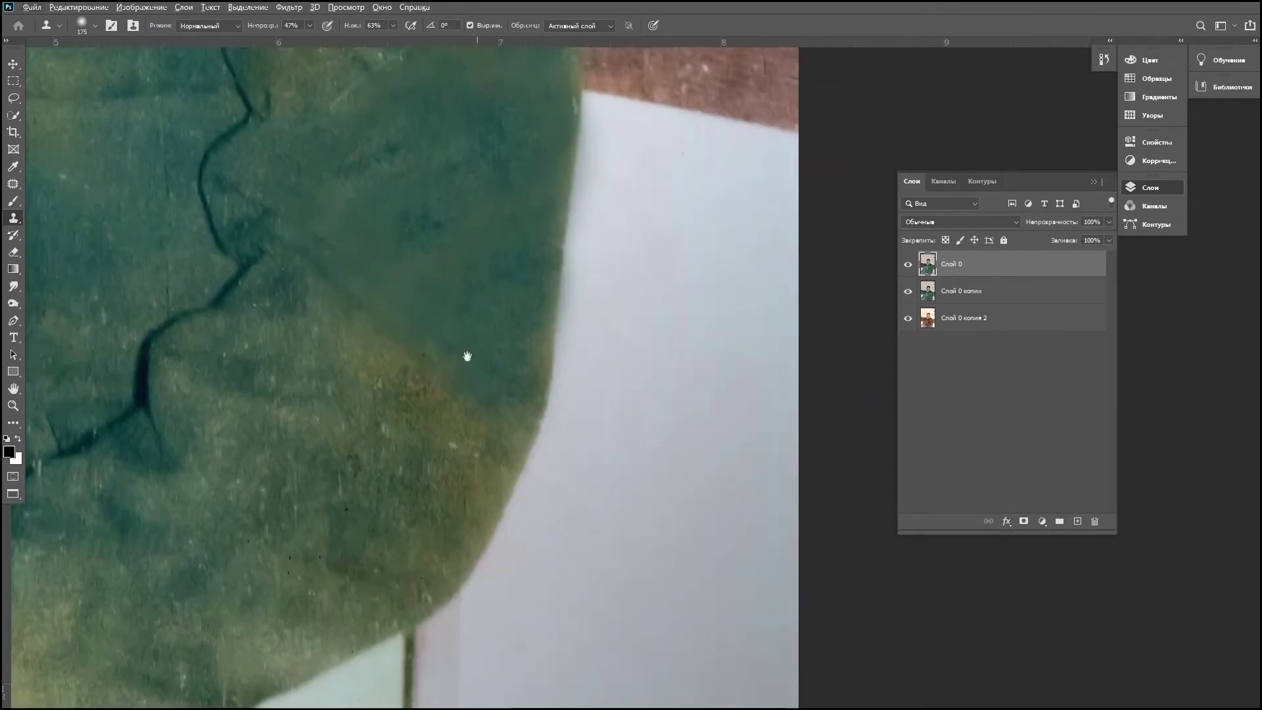
{"action": "scroll", "coordinate": [465, 358], "scroll_direction": "down", "scroll_amount": 5}
{"action": "scroll", "coordinate": [605, 526], "scroll_direction": "up", "scroll_amount": 3}
{"action": "left_click_drag", "start_coordinate": [605, 526], "coordinate": [544, 459]}
{"action": "scroll", "coordinate": [522, 406], "scroll_direction": "down", "scroll_amount": 5}
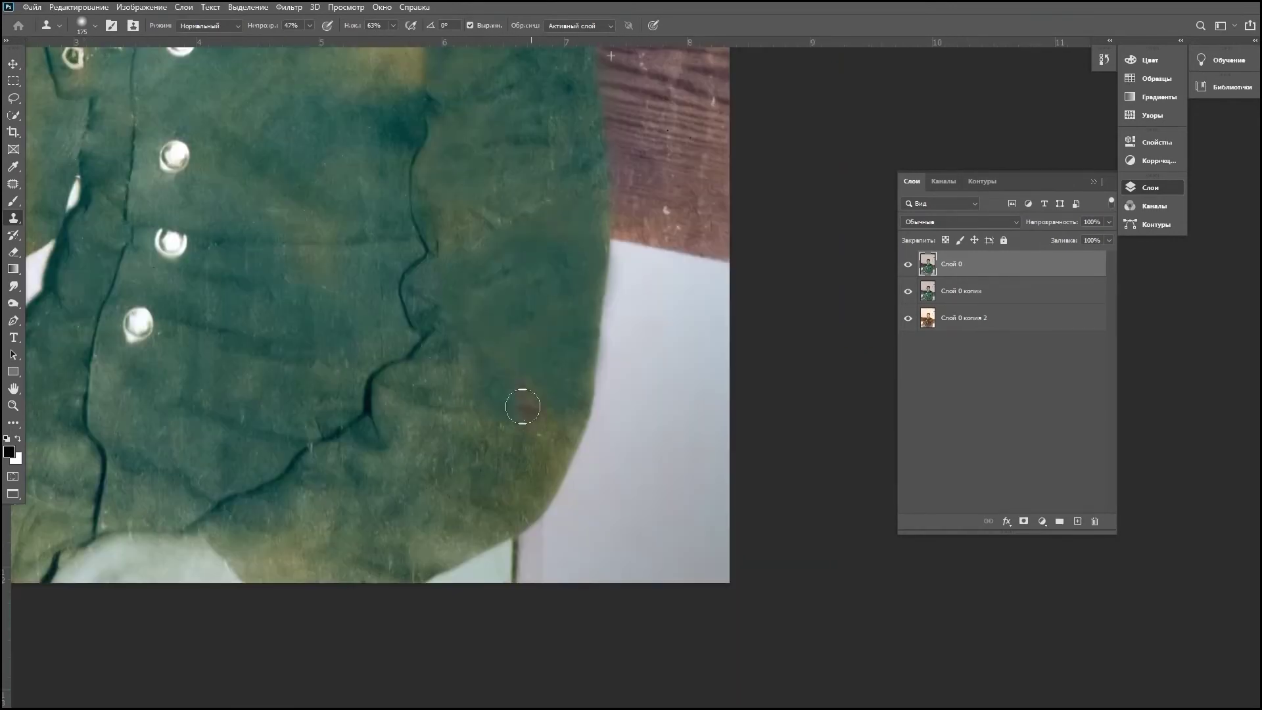
{"action": "scroll", "coordinate": [456, 456], "scroll_direction": "up", "scroll_amount": 3}
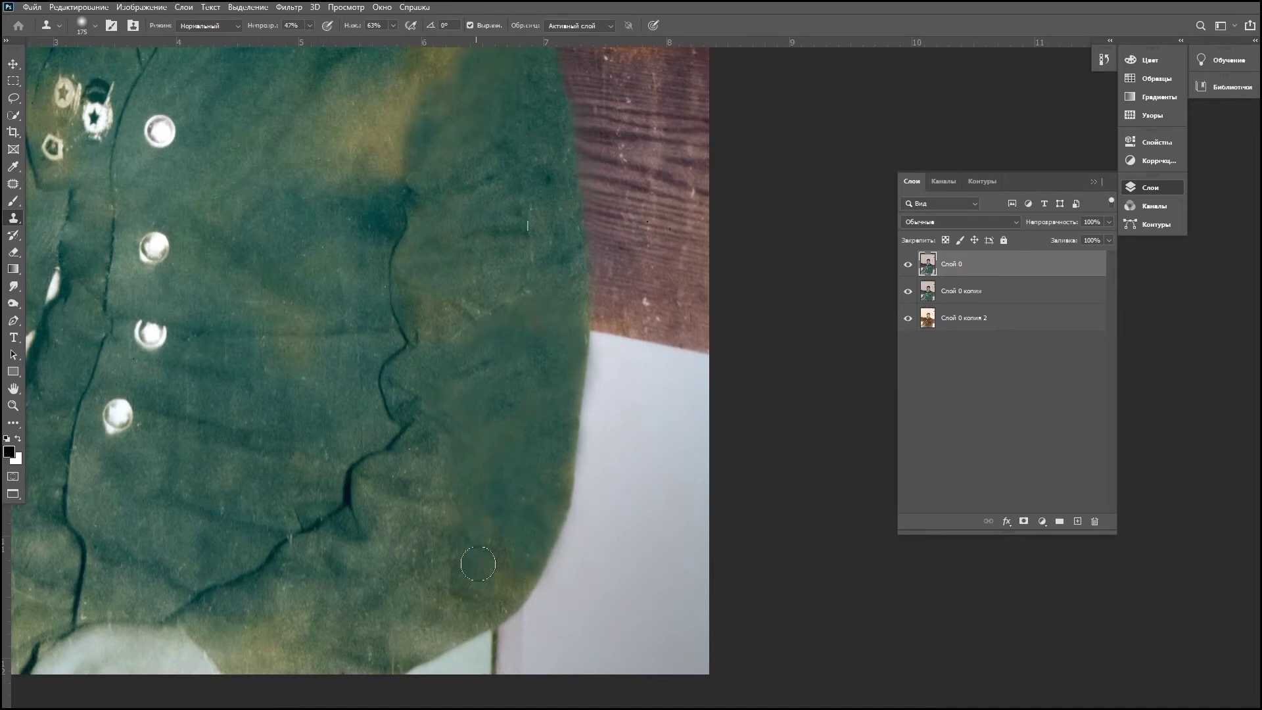
{"action": "scroll", "coordinate": [478, 564], "scroll_direction": "up", "scroll_amount": 3}
{"action": "scroll", "coordinate": [484, 498], "scroll_direction": "down", "scroll_amount": 5}
{"action": "scroll", "coordinate": [485, 499], "scroll_direction": "up", "scroll_amount": 3}
Step: Even out the yellow tint along the jacket hem and cover the light patch right of the crease
{"action": "mouse_move", "coordinate": [481, 648]}
{"action": "left_mouse_down"}
{"action": "mouse_move", "coordinate": [474, 618]}
{"action": "mouse_move", "coordinate": [366, 667]}
{"action": "left_mouse_up"}
{"action": "scroll", "coordinate": [493, 445], "scroll_direction": "up", "scroll_amount": 3}
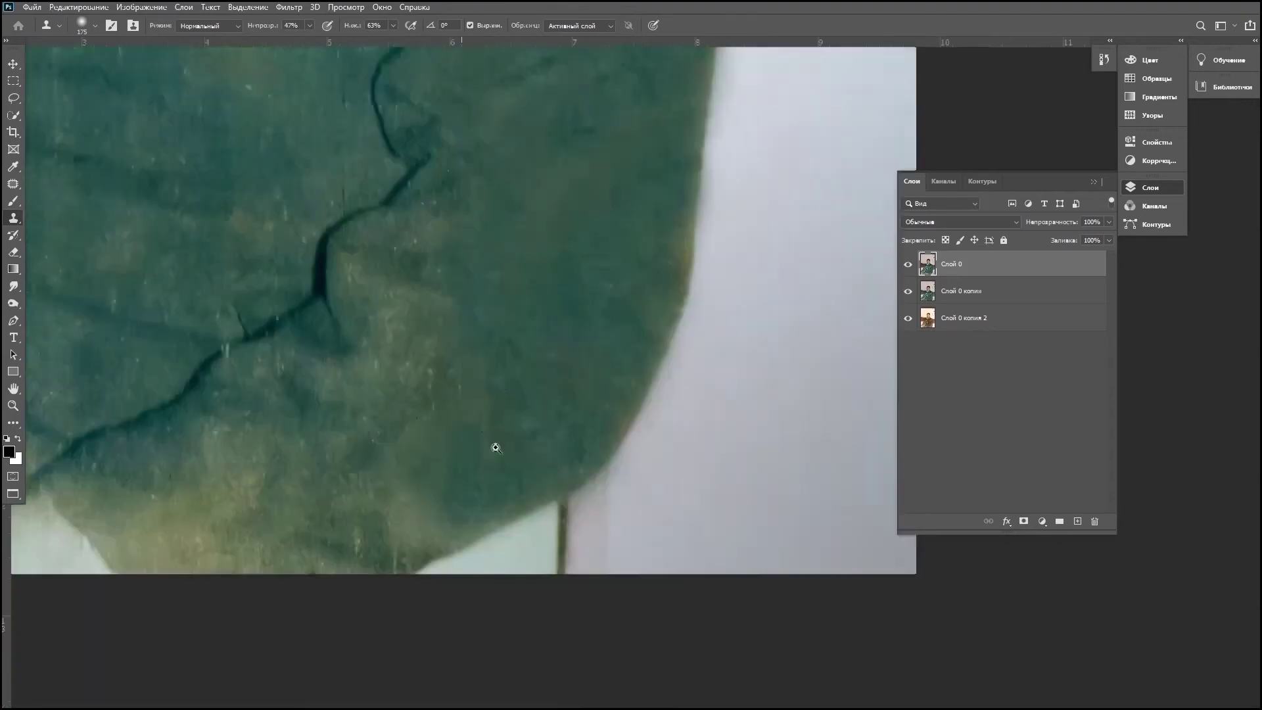
{"action": "scroll", "coordinate": [493, 445], "scroll_direction": "up", "scroll_amount": 1}
{"action": "mouse_move", "coordinate": [380, 555]}
{"action": "left_mouse_down"}
{"action": "mouse_move", "coordinate": [355, 500]}
{"action": "mouse_move", "coordinate": [460, 565]}
{"action": "left_mouse_up"}
{"action": "left_click_drag", "start_coordinate": [436, 494], "coordinate": [516, 442]}
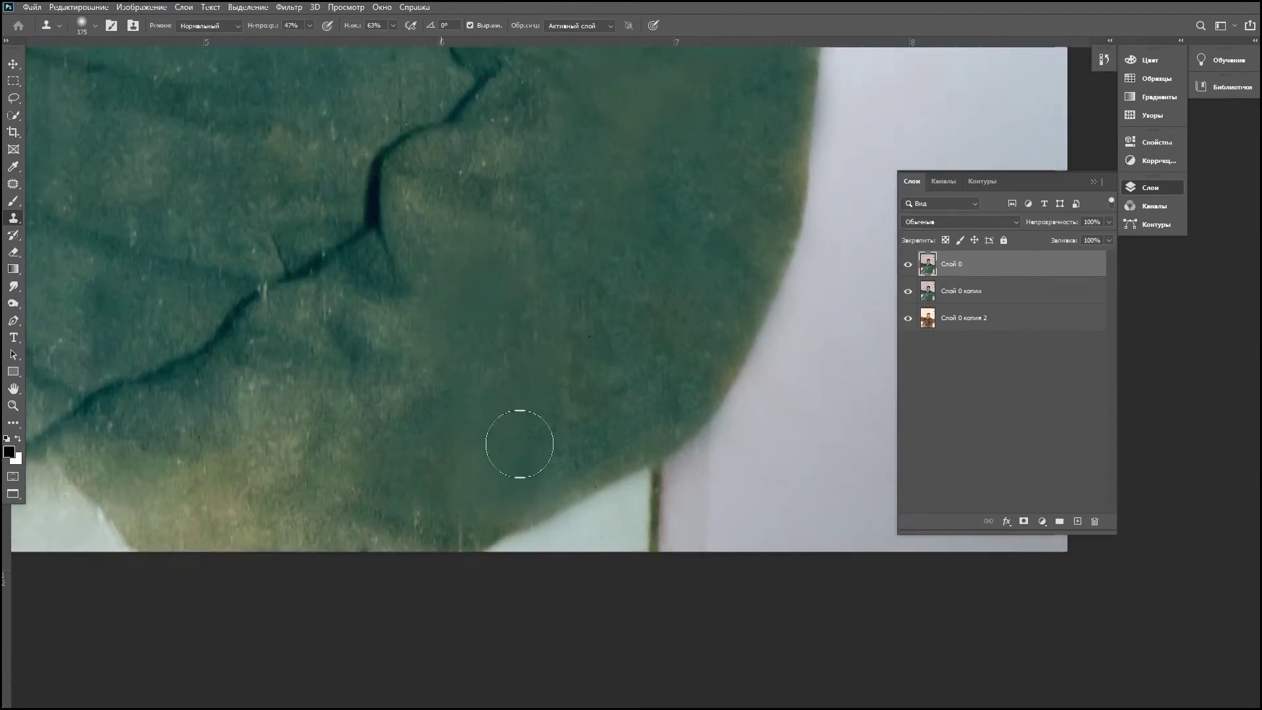
{"action": "left_click_drag", "start_coordinate": [296, 421], "coordinate": [316, 526]}
{"action": "mouse_move", "coordinate": [197, 473]}
{"action": "left_mouse_down"}
{"action": "mouse_move", "coordinate": [363, 505]}
{"action": "mouse_move", "coordinate": [263, 513]}
{"action": "left_mouse_up"}
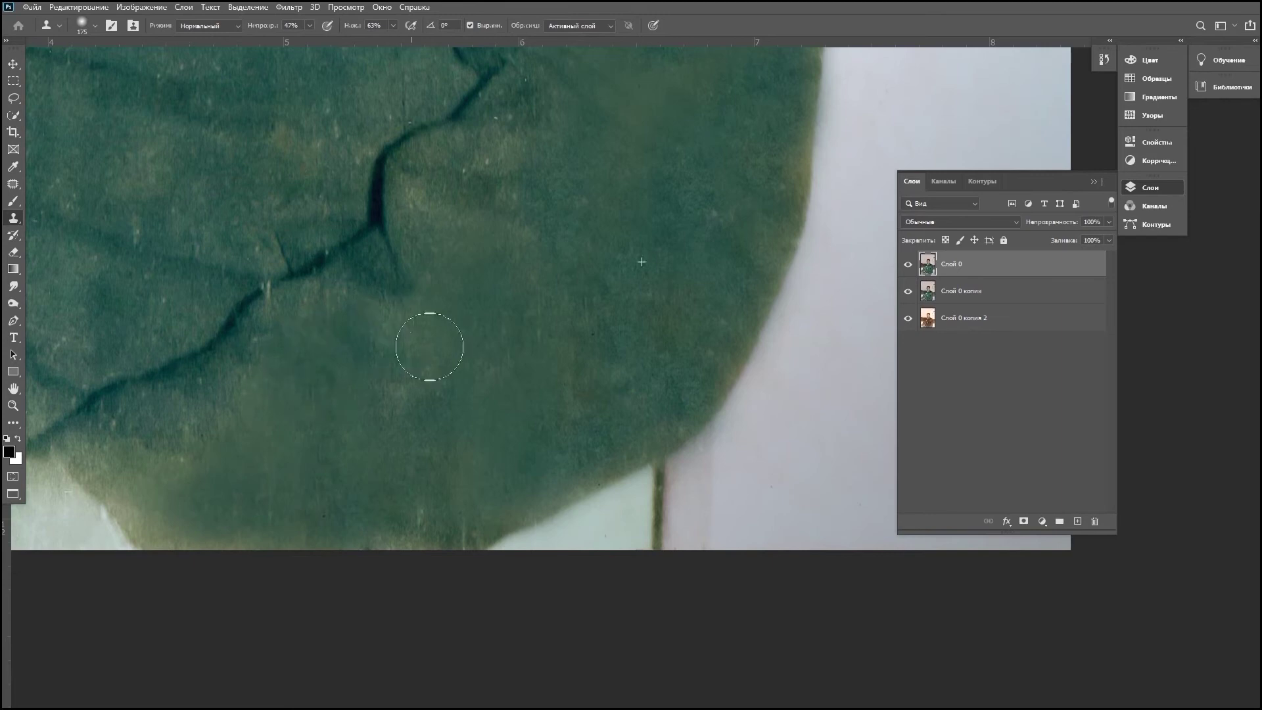
{"action": "scroll", "coordinate": [693, 416], "scroll_direction": "down", "scroll_amount": 5}
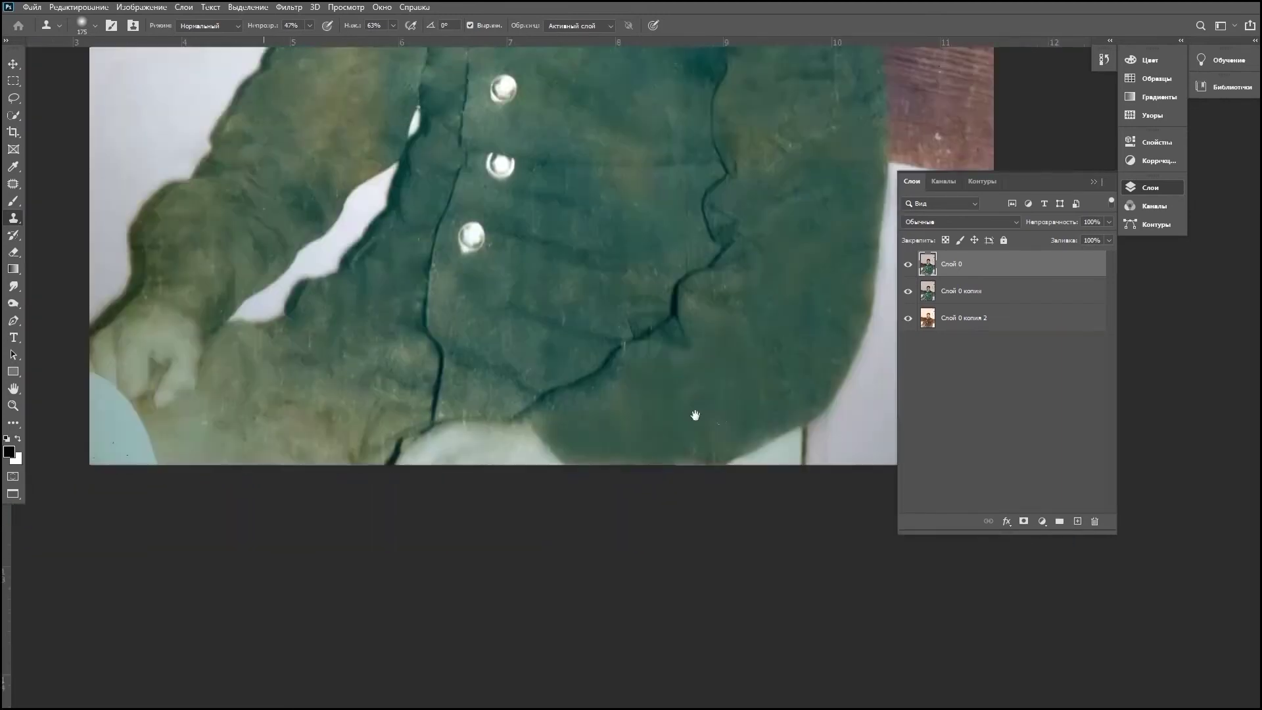
{"action": "scroll", "coordinate": [448, 514], "scroll_direction": "up", "scroll_amount": 4}
{"action": "left_click_drag", "start_coordinate": [448, 514], "coordinate": [513, 481]}
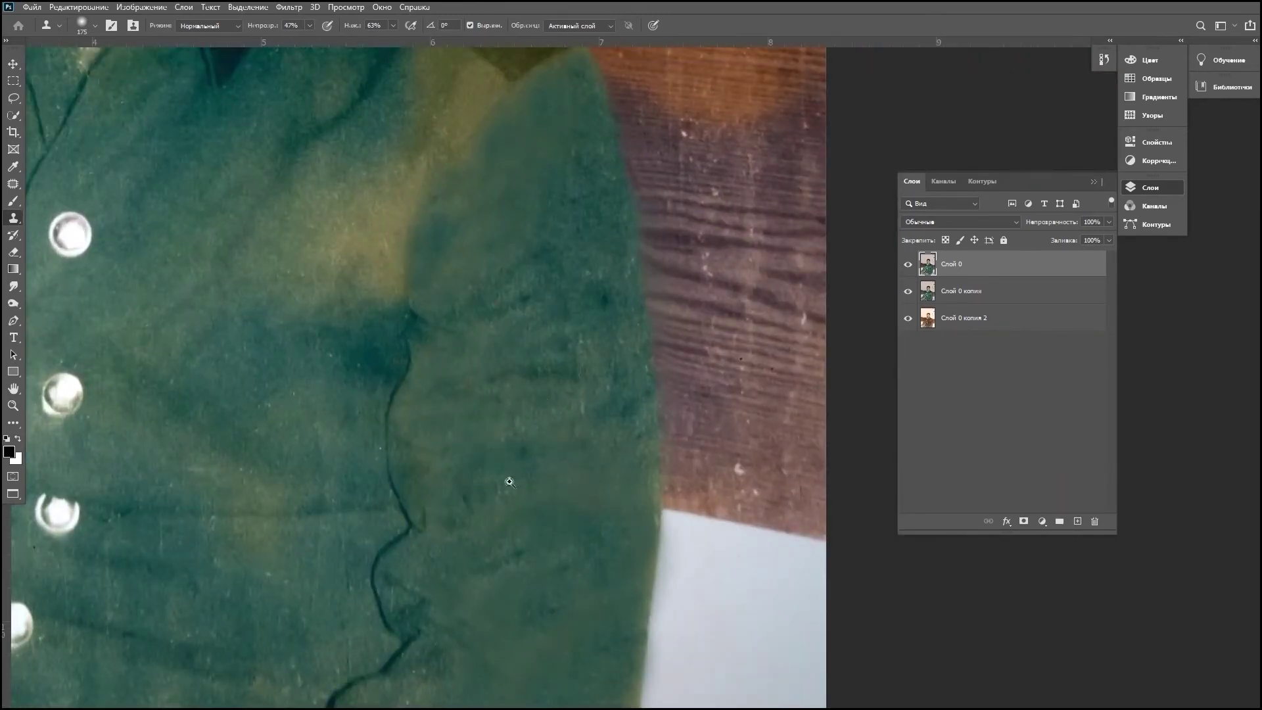
{"action": "scroll", "coordinate": [510, 482], "scroll_direction": "up", "scroll_amount": 2}
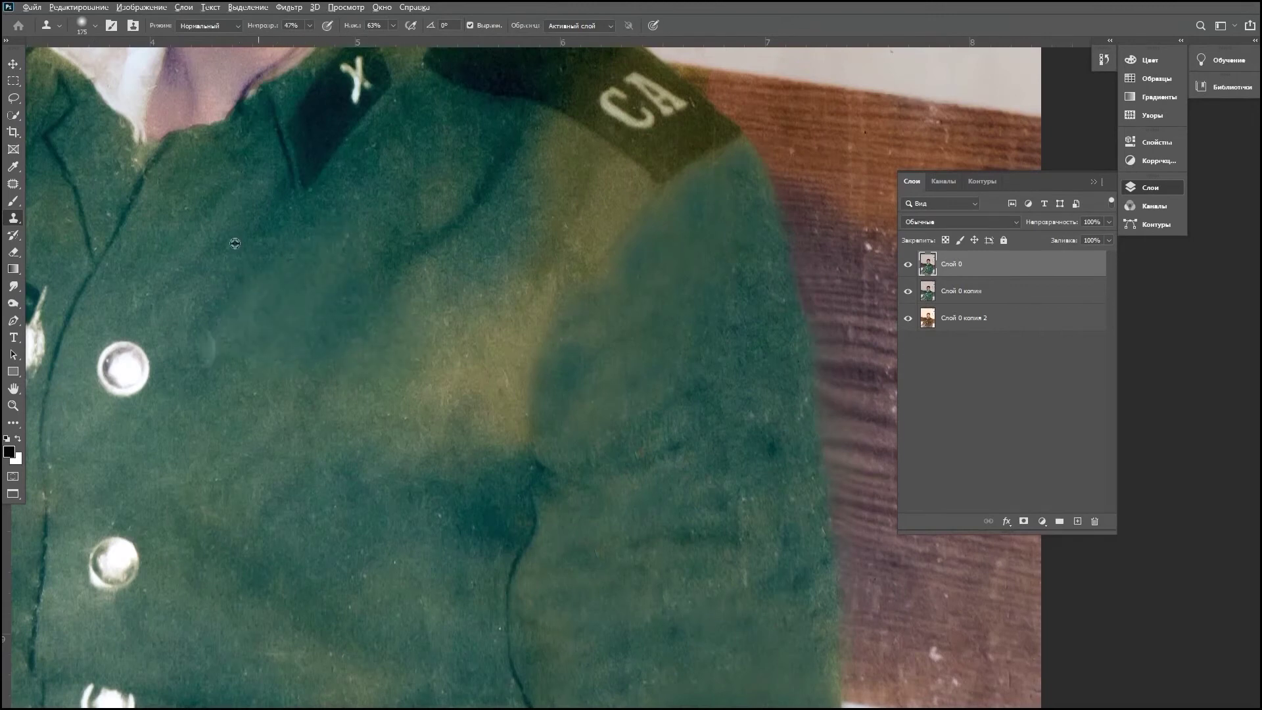
Step: Clone darker teal over the light olive patches on the jacket chest
{"action": "mouse_move", "coordinate": [388, 327]}
{"action": "left_mouse_down"}
{"action": "mouse_move", "coordinate": [448, 330]}
{"action": "mouse_move", "coordinate": [430, 307]}
{"action": "left_mouse_up"}
{"action": "mouse_move", "coordinate": [487, 277]}
{"action": "left_mouse_down"}
{"action": "mouse_move", "coordinate": [465, 361]}
{"action": "mouse_move", "coordinate": [521, 296]}
{"action": "mouse_move", "coordinate": [381, 394]}
{"action": "mouse_move", "coordinate": [411, 399]}
{"action": "left_mouse_up"}
{"action": "mouse_move", "coordinate": [267, 419]}
{"action": "left_mouse_down"}
{"action": "mouse_move", "coordinate": [386, 445]}
{"action": "mouse_move", "coordinate": [506, 401]}
{"action": "mouse_move", "coordinate": [537, 424]}
{"action": "mouse_move", "coordinate": [467, 284]}
{"action": "mouse_move", "coordinate": [329, 394]}
{"action": "mouse_move", "coordinate": [440, 308]}
{"action": "mouse_move", "coordinate": [369, 338]}
{"action": "mouse_move", "coordinate": [413, 376]}
{"action": "mouse_move", "coordinate": [332, 342]}
{"action": "mouse_move", "coordinate": [358, 375]}
{"action": "mouse_move", "coordinate": [647, 417]}
{"action": "mouse_move", "coordinate": [449, 299]}
{"action": "left_mouse_up"}
{"action": "scroll", "coordinate": [369, 338], "scroll_direction": "down", "scroll_amount": 3}
{"action": "scroll", "coordinate": [392, 361], "scroll_direction": "up", "scroll_amount": 2}
Step: Darken the yellowish shoulder streak below the CA strap with cloned green
{"action": "mouse_move", "coordinate": [472, 591]}
{"action": "left_mouse_down"}
{"action": "mouse_move", "coordinate": [442, 450]}
{"action": "mouse_move", "coordinate": [495, 463]}
{"action": "left_mouse_up"}
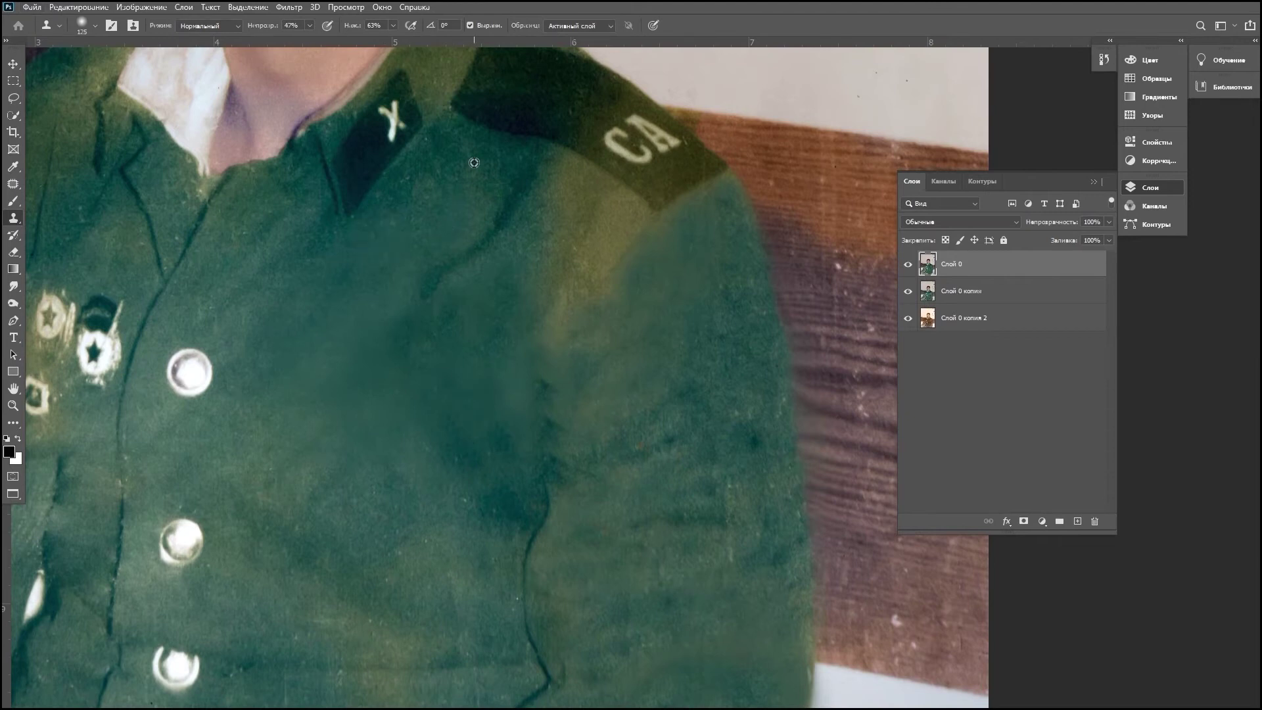
{"action": "mouse_move", "coordinate": [548, 240]}
{"action": "left_mouse_down"}
{"action": "mouse_move", "coordinate": [562, 172]}
{"action": "mouse_move", "coordinate": [550, 311]}
{"action": "mouse_move", "coordinate": [566, 340]}
{"action": "left_mouse_up"}
{"action": "mouse_move", "coordinate": [581, 284]}
{"action": "left_mouse_down"}
{"action": "mouse_move", "coordinate": [637, 226]}
{"action": "mouse_move", "coordinate": [614, 218]}
{"action": "left_mouse_up"}
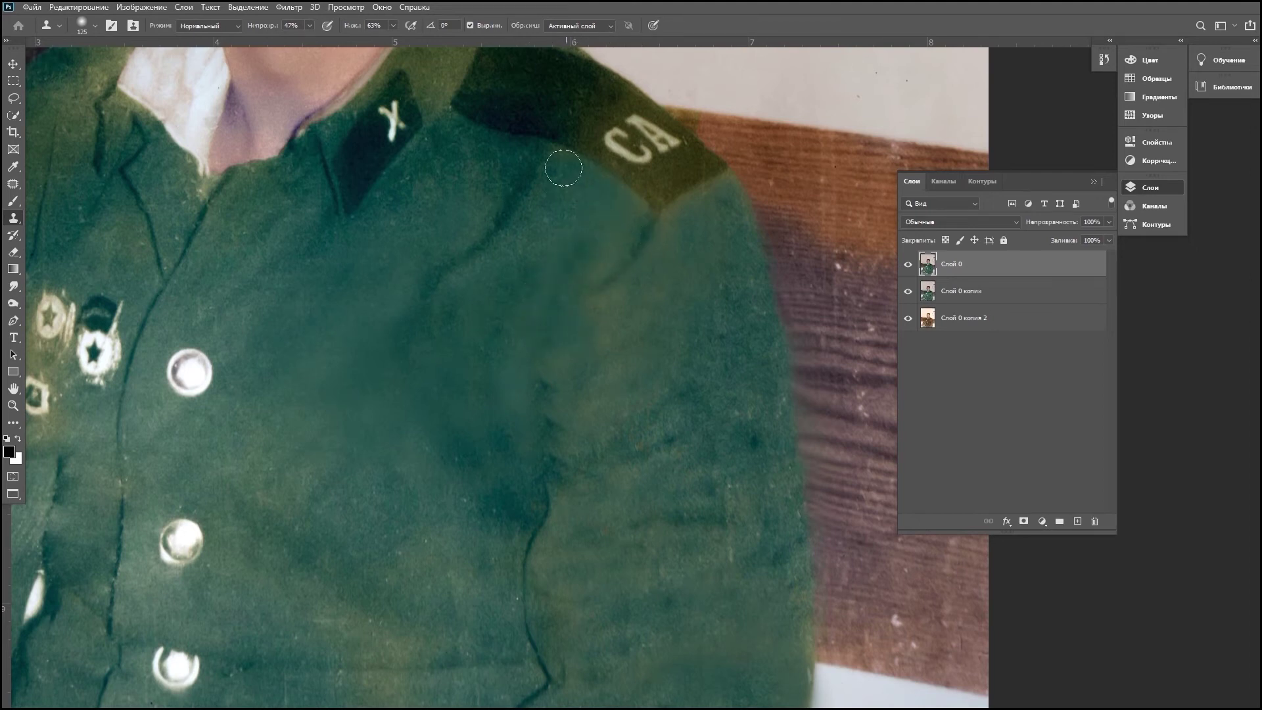
{"action": "scroll", "coordinate": [564, 168], "scroll_direction": "down", "scroll_amount": 3}
{"action": "scroll", "coordinate": [564, 358], "scroll_direction": "up", "scroll_amount": 5}
Step: Paint teal over the collar near the X insignia with a smaller clone brush
{"action": "mouse_move", "coordinate": [558, 211]}
{"action": "left_mouse_down"}
{"action": "mouse_move", "coordinate": [523, 290]}
{"action": "mouse_move", "coordinate": [424, 328]}
{"action": "mouse_move", "coordinate": [411, 268]}
{"action": "left_mouse_up"}
{"action": "key", "text": "bracketleft"}
{"action": "key", "text": "bracketleft"}
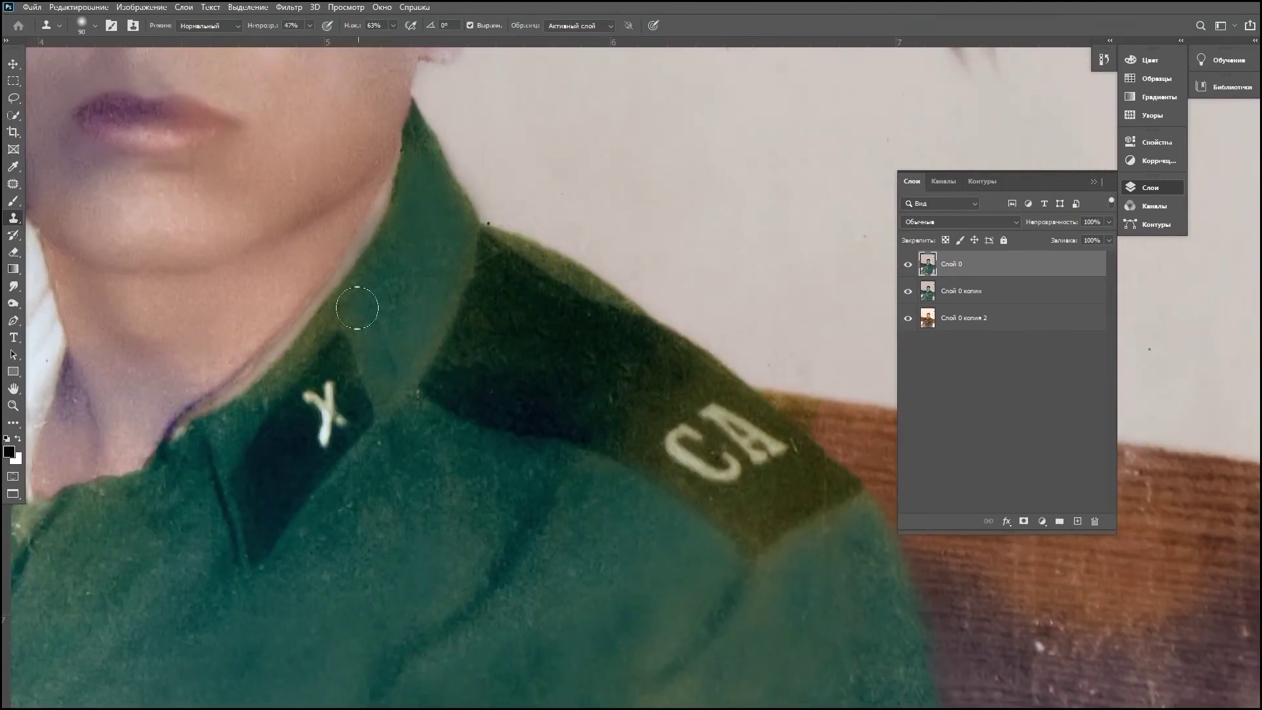
{"action": "left_click_drag", "start_coordinate": [357, 308], "coordinate": [405, 264]}
{"action": "left_click_drag", "start_coordinate": [459, 297], "coordinate": [518, 264]}
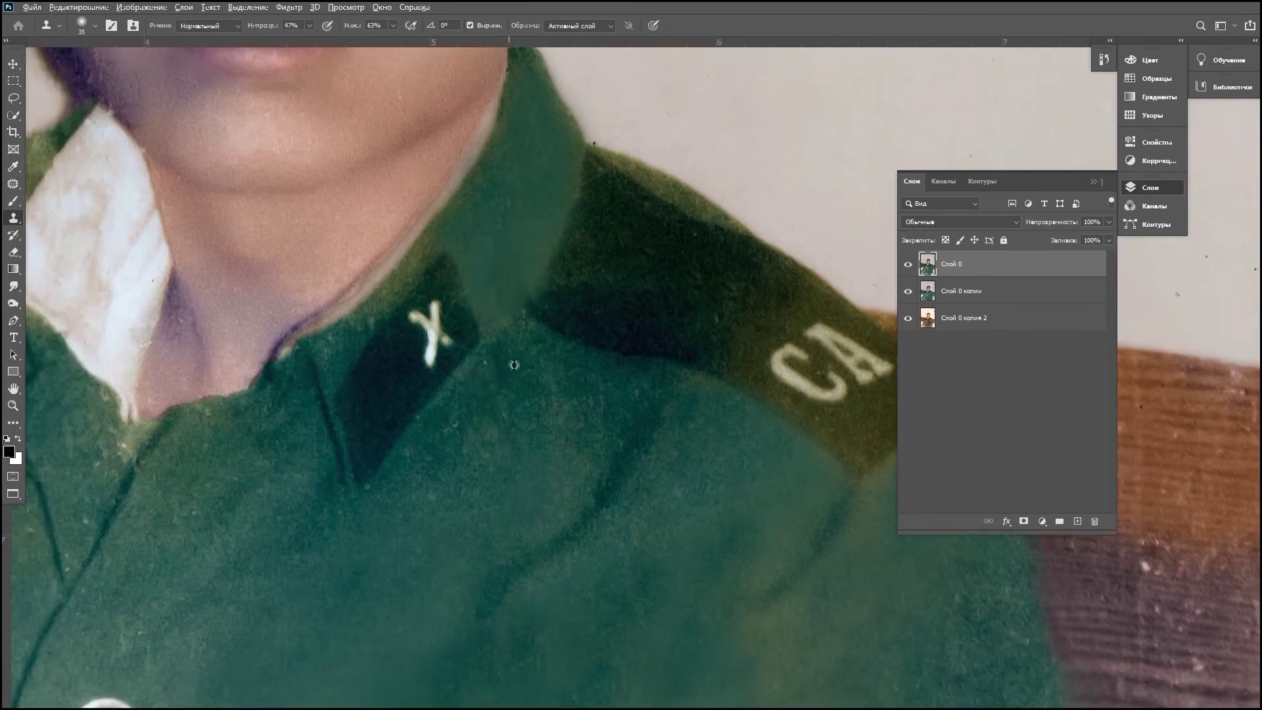
Step: Clone smoother, darker green over the lower jacket front beside the hand
{"action": "scroll", "coordinate": [357, 339], "scroll_direction": "down", "scroll_amount": 5}
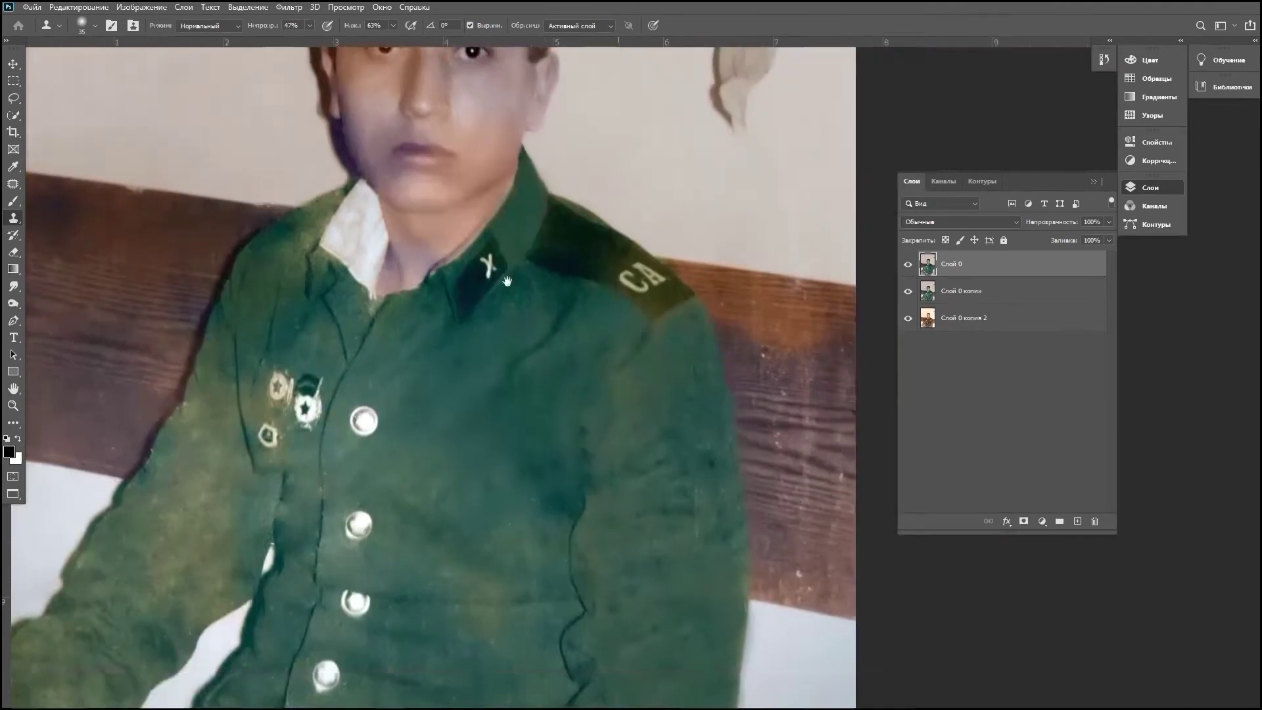
{"action": "scroll", "coordinate": [526, 239], "scroll_direction": "up", "scroll_amount": 4}
{"action": "scroll", "coordinate": [704, 454], "scroll_direction": "up", "scroll_amount": 2}
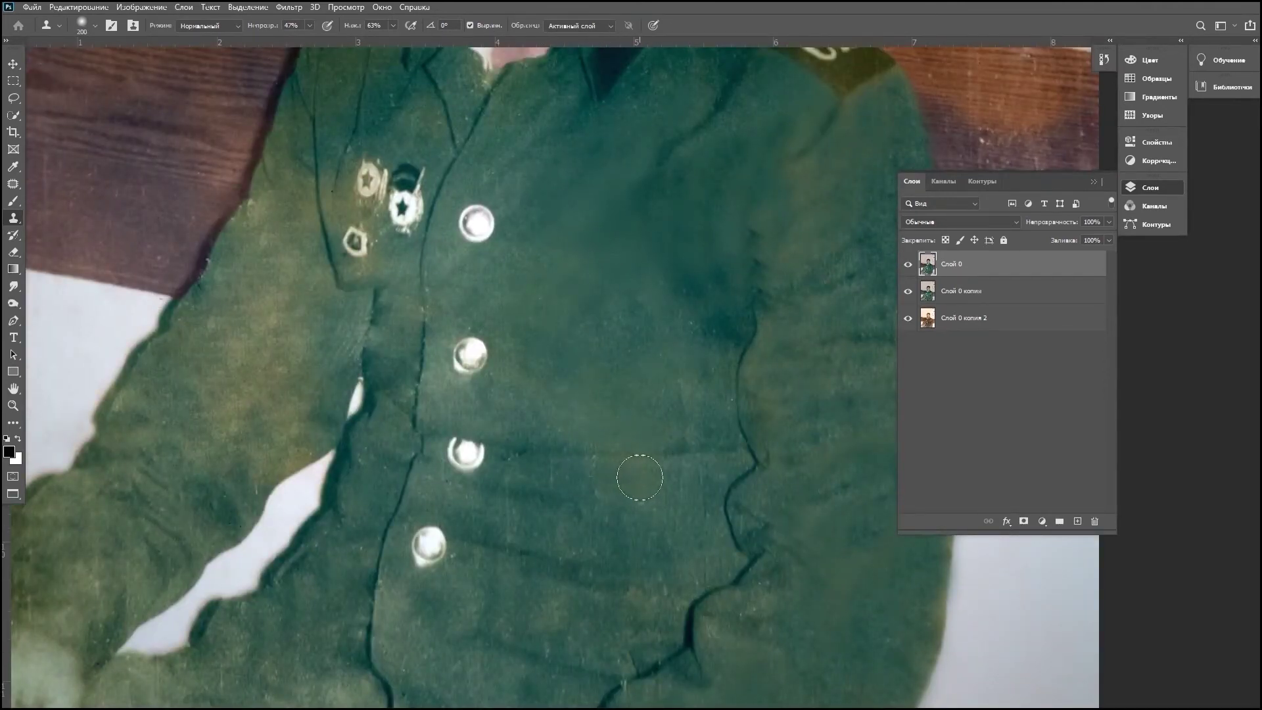
{"action": "scroll", "coordinate": [665, 458], "scroll_direction": "down", "scroll_amount": 4}
{"action": "scroll", "coordinate": [650, 357], "scroll_direction": "up", "scroll_amount": 5}
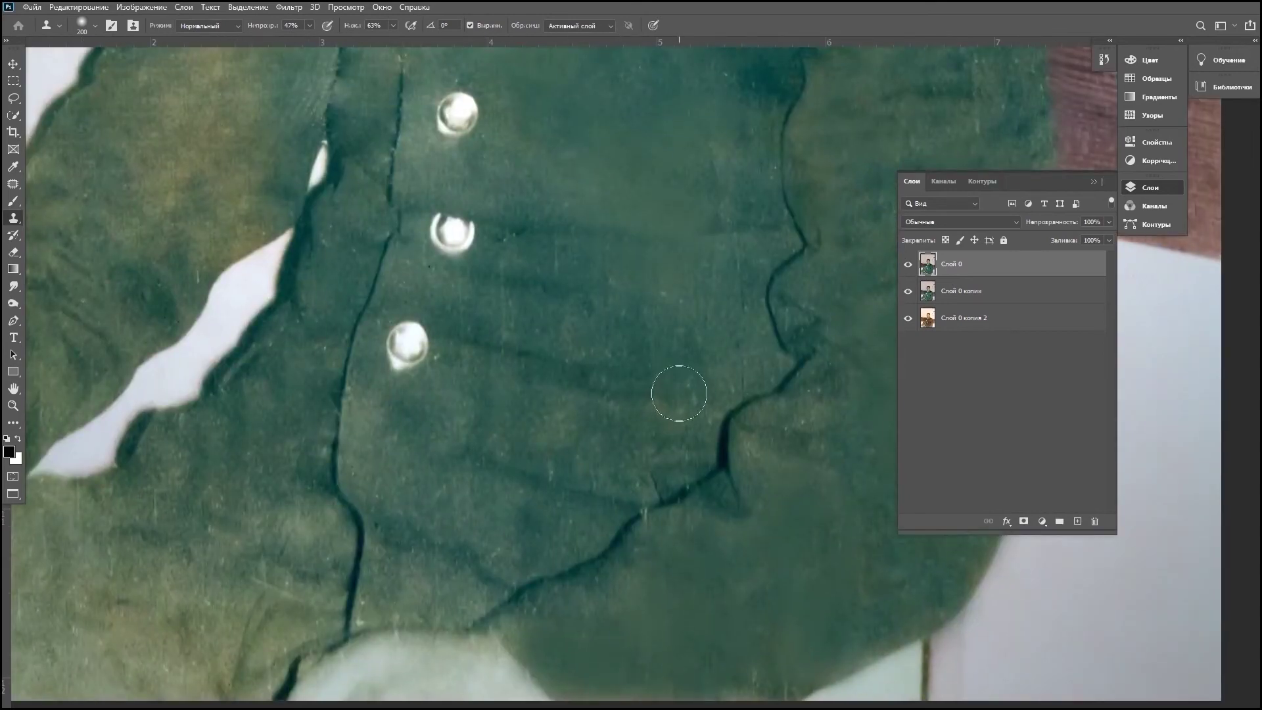
{"action": "scroll", "coordinate": [610, 468], "scroll_direction": "left", "scroll_amount": 5}
{"action": "mouse_move", "coordinate": [539, 473]}
{"action": "left_mouse_down"}
{"action": "mouse_move", "coordinate": [526, 526]}
{"action": "mouse_move", "coordinate": [433, 526]}
{"action": "left_mouse_up"}
{"action": "mouse_move", "coordinate": [500, 552]}
{"action": "left_mouse_down"}
{"action": "mouse_move", "coordinate": [368, 499]}
{"action": "mouse_move", "coordinate": [539, 618]}
{"action": "left_mouse_up"}
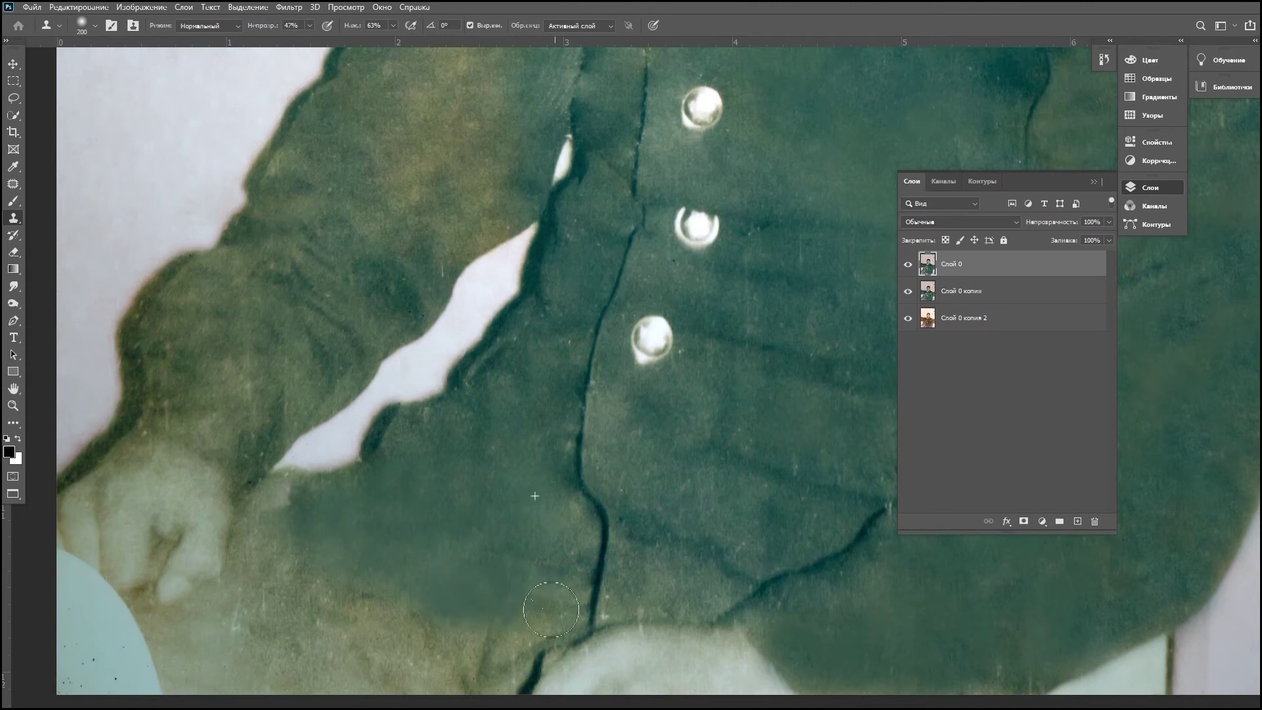
{"action": "scroll", "coordinate": [552, 624], "scroll_direction": "down", "scroll_amount": 2}
{"action": "scroll", "coordinate": [552, 625], "scroll_direction": "left", "scroll_amount": 2}
{"action": "mouse_move", "coordinate": [486, 474]}
{"action": "left_mouse_down"}
{"action": "mouse_move", "coordinate": [394, 526]}
{"action": "mouse_move", "coordinate": [362, 526]}
{"action": "left_mouse_up"}
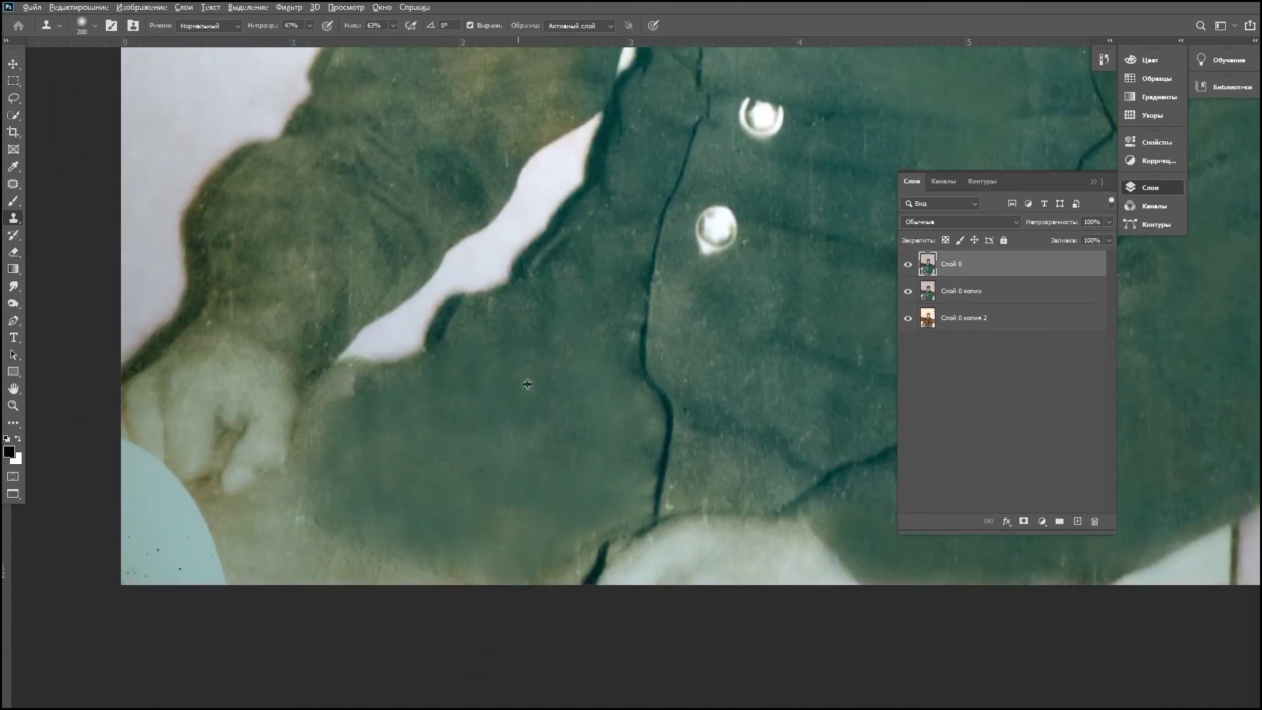
Step: Sample clean jacket fabric and paint it over the blotchy patch and lower-left sleeve area
{"action": "key", "text": "ctrl+minus"}
{"action": "key", "text": "ctrl+minus"}
{"action": "key", "text": "ctrl+minus"}
{"action": "key", "text": "ctrl+0"}
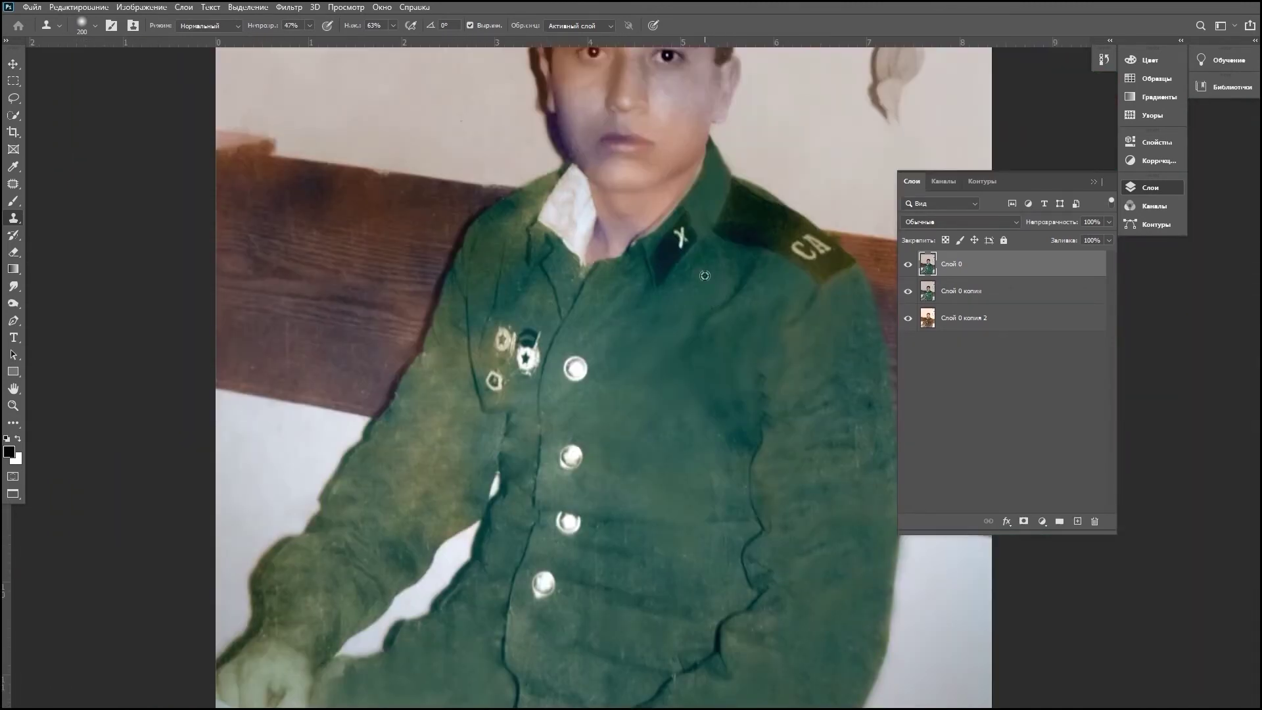
{"action": "scroll", "coordinate": [713, 181], "scroll_direction": "up", "scroll_amount": 5}
{"action": "scroll", "coordinate": [713, 180], "scroll_direction": "down", "scroll_amount": 5}
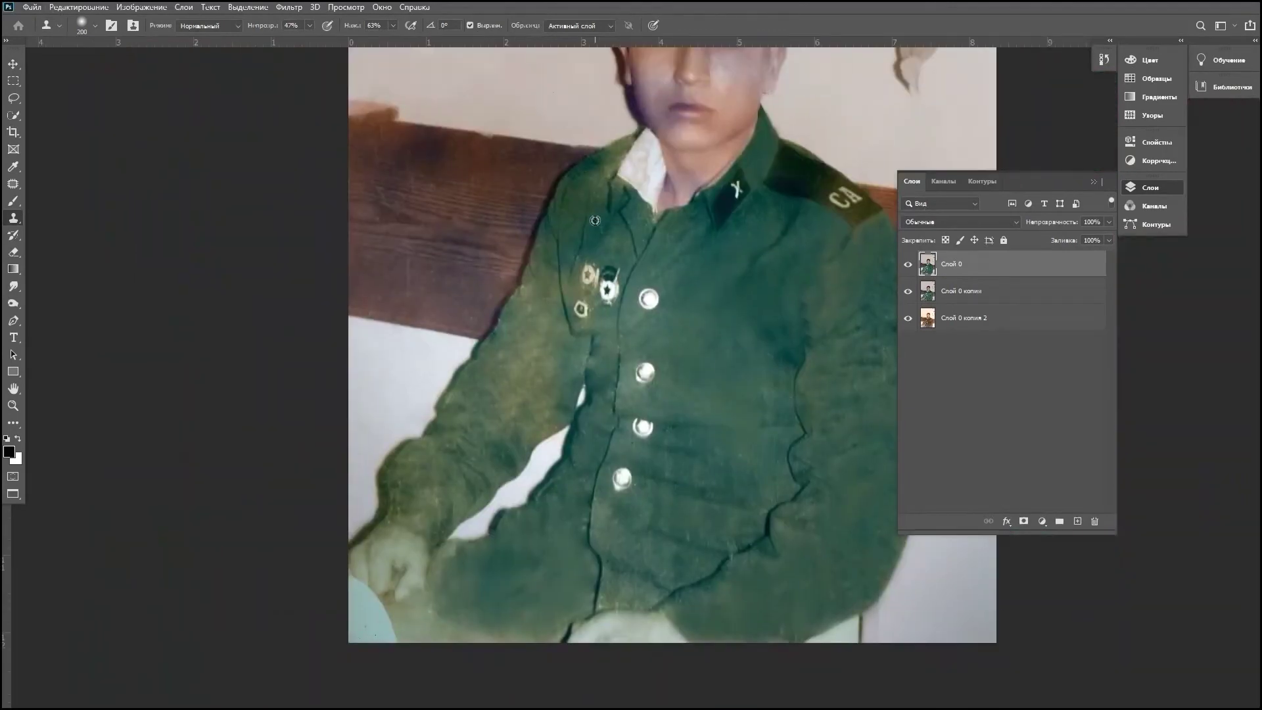
{"action": "scroll", "coordinate": [711, 339], "scroll_direction": "up", "scroll_amount": 4}
{"action": "scroll", "coordinate": [654, 485], "scroll_direction": "down", "scroll_amount": 2}
{"action": "scroll", "coordinate": [796, 244], "scroll_direction": "down", "scroll_amount": 2}
{"action": "scroll", "coordinate": [640, 416], "scroll_direction": "down", "scroll_amount": 2}
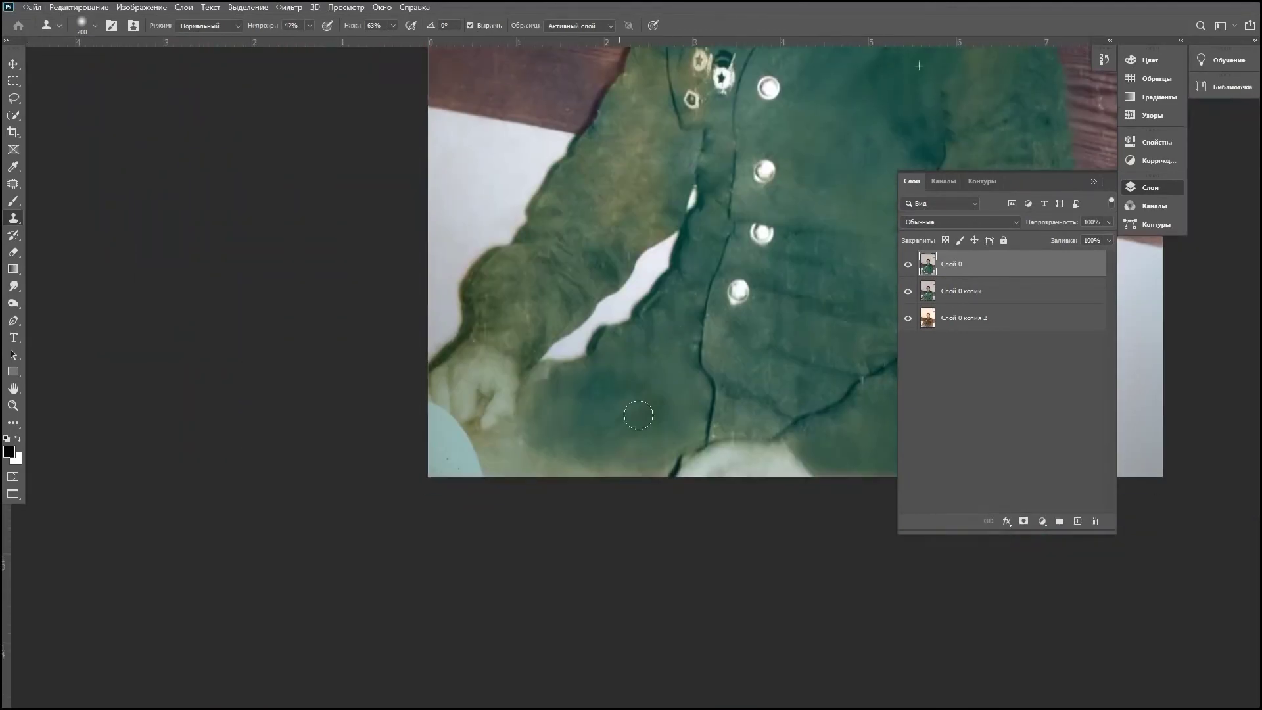
{"action": "scroll", "coordinate": [648, 403], "scroll_direction": "up", "scroll_amount": 4}
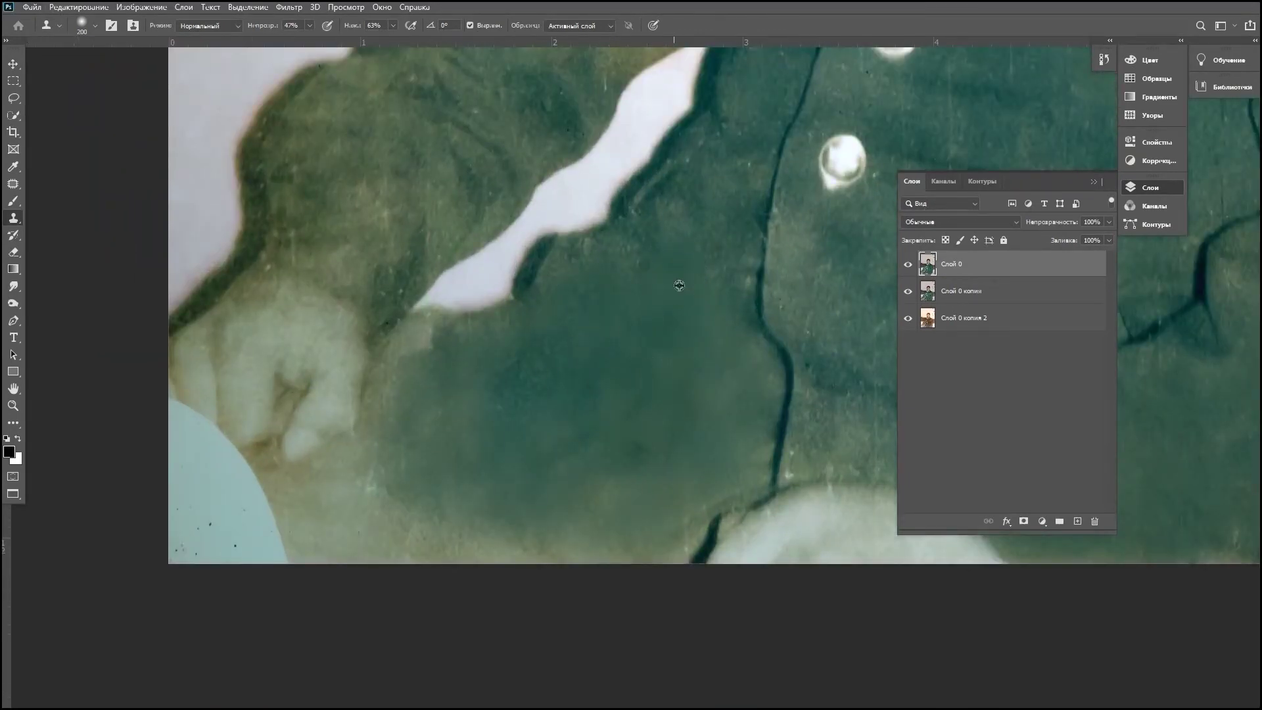
{"action": "left_click", "coordinate": [524, 375], "text": "alt"}
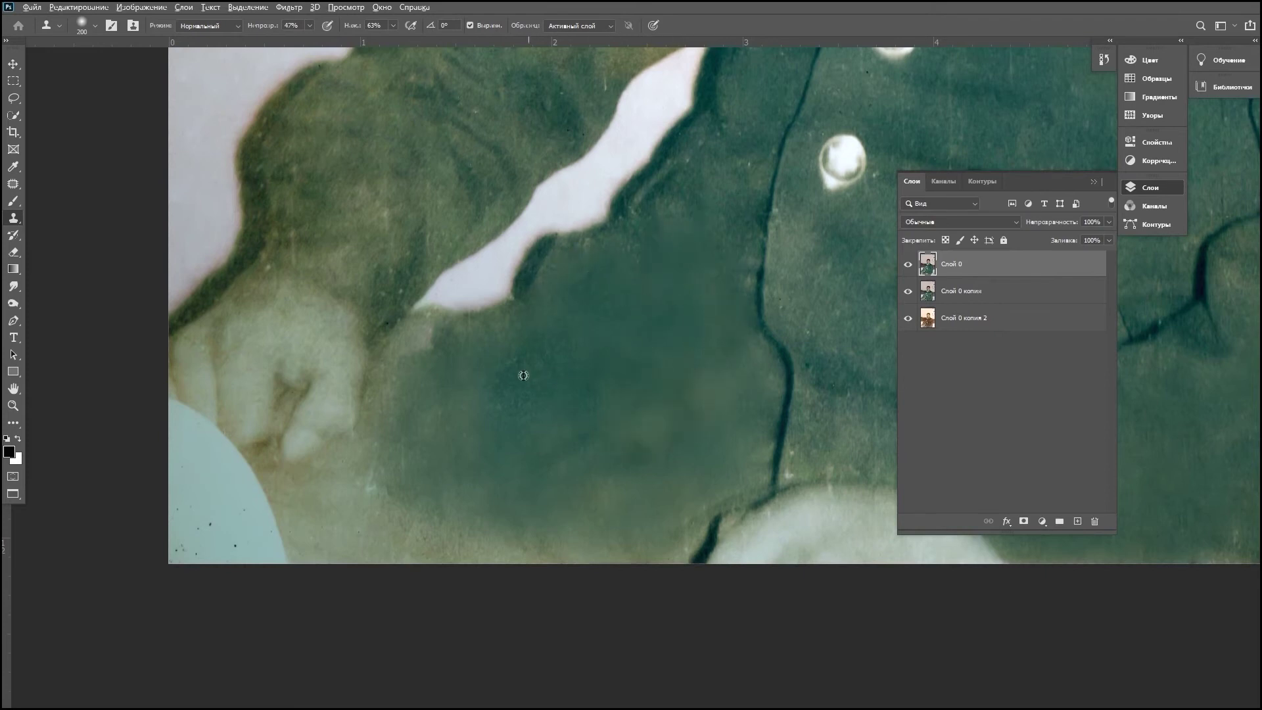
{"action": "left_click_drag", "start_coordinate": [650, 430], "coordinate": [625, 394]}
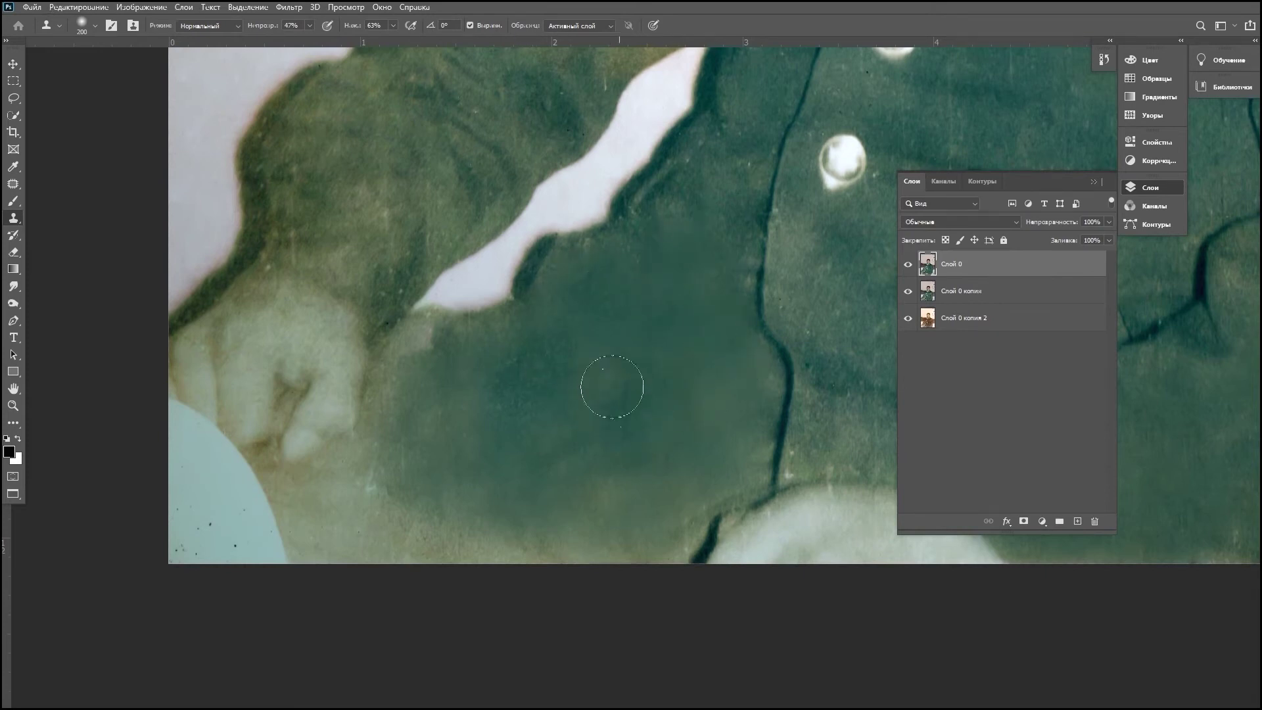
{"action": "left_click", "coordinate": [586, 366], "text": "alt"}
{"action": "mouse_move", "coordinate": [407, 428]}
{"action": "left_mouse_down"}
{"action": "mouse_move", "coordinate": [342, 513]}
{"action": "mouse_move", "coordinate": [451, 352]}
{"action": "mouse_move", "coordinate": [368, 520]}
{"action": "mouse_move", "coordinate": [460, 532]}
{"action": "mouse_move", "coordinate": [602, 489]}
{"action": "mouse_move", "coordinate": [668, 414]}
{"action": "left_mouse_up"}
Step: Clone fabric from a new jacket source along the jacket's bottom-left edge
{"action": "left_click", "coordinate": [616, 376], "text": "alt"}
{"action": "scroll", "coordinate": [529, 464], "scroll_direction": "down", "scroll_amount": 3}
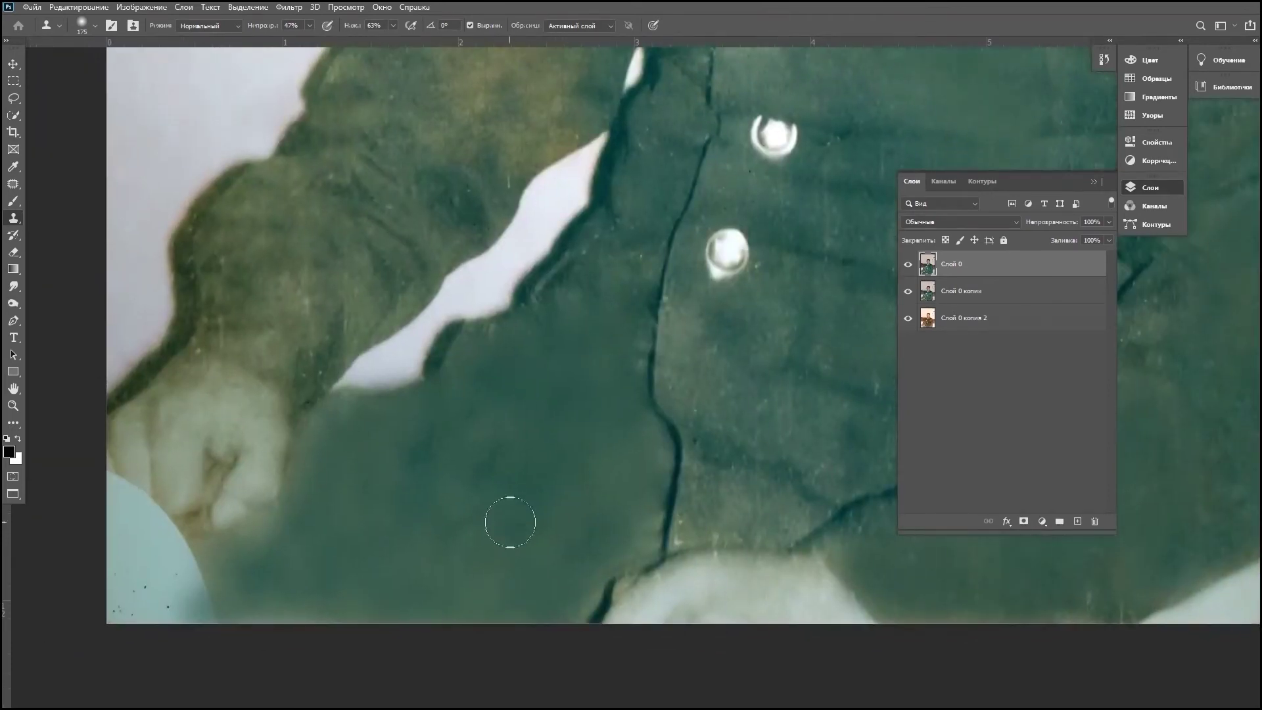
{"action": "scroll", "coordinate": [656, 470], "scroll_direction": "down", "scroll_amount": 1}
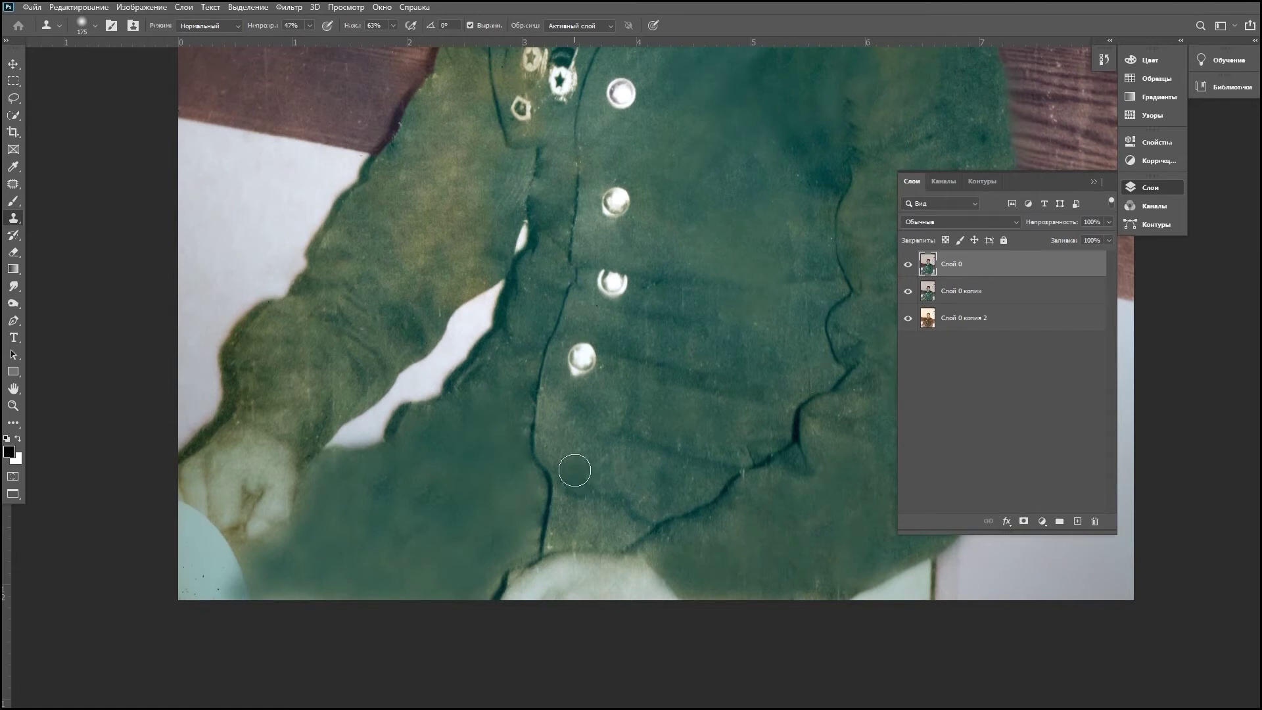
{"action": "left_click_drag", "start_coordinate": [230, 588], "coordinate": [315, 576]}
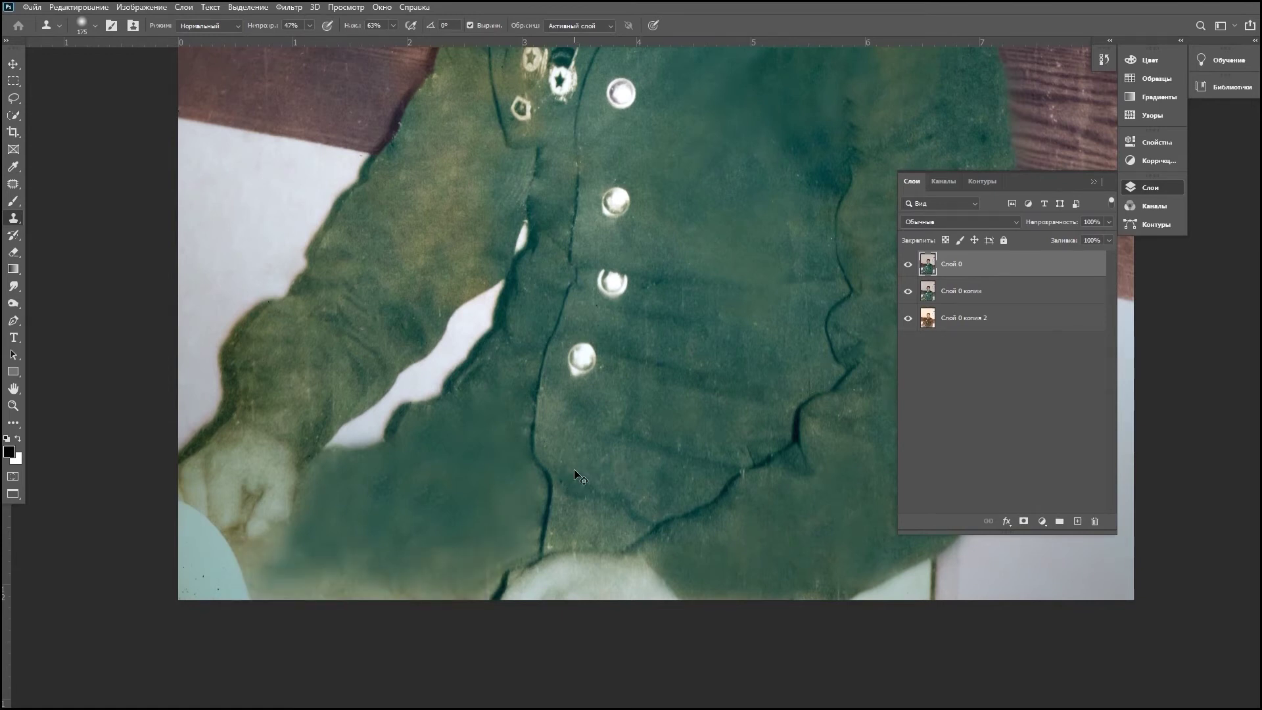
{"action": "scroll", "coordinate": [573, 468], "scroll_direction": "down", "scroll_amount": 2}
Step: Hide and reshow Слой 0 to compare the retouched upper body with the layers below
{"action": "key", "text": "e"}
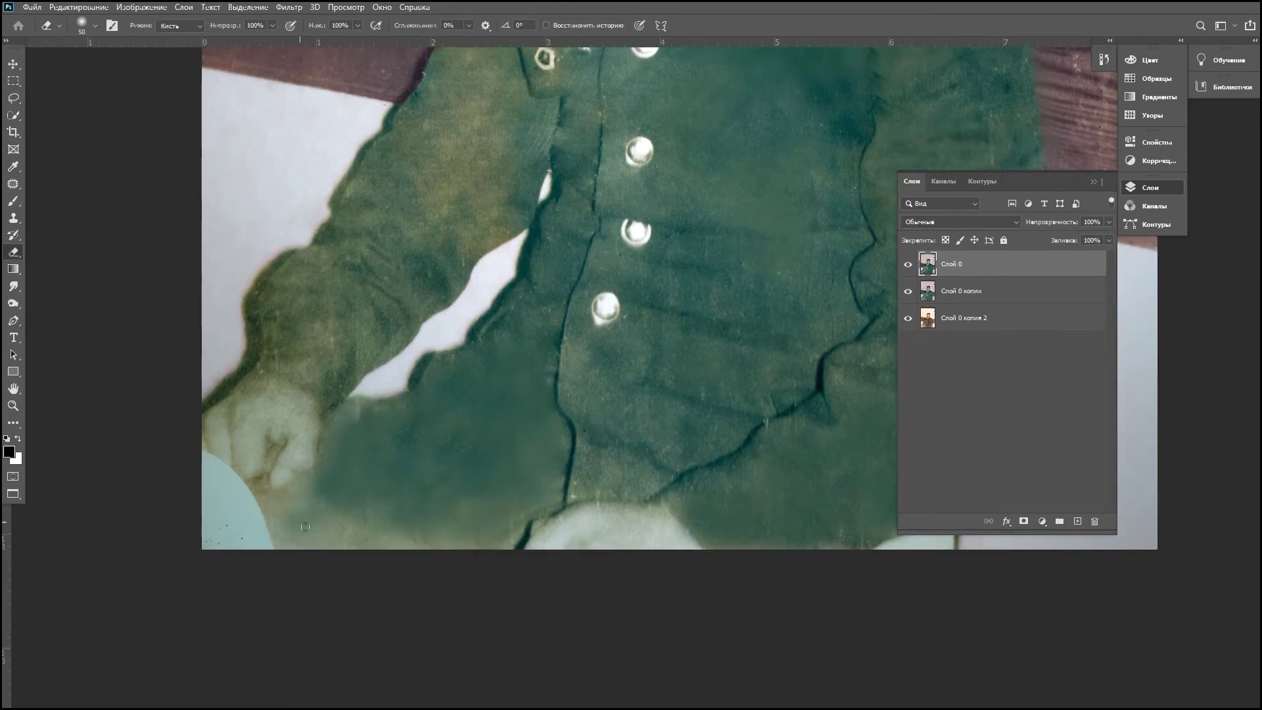
{"action": "key", "text": "v"}
{"action": "scroll", "coordinate": [522, 329], "scroll_direction": "up", "scroll_amount": 3}
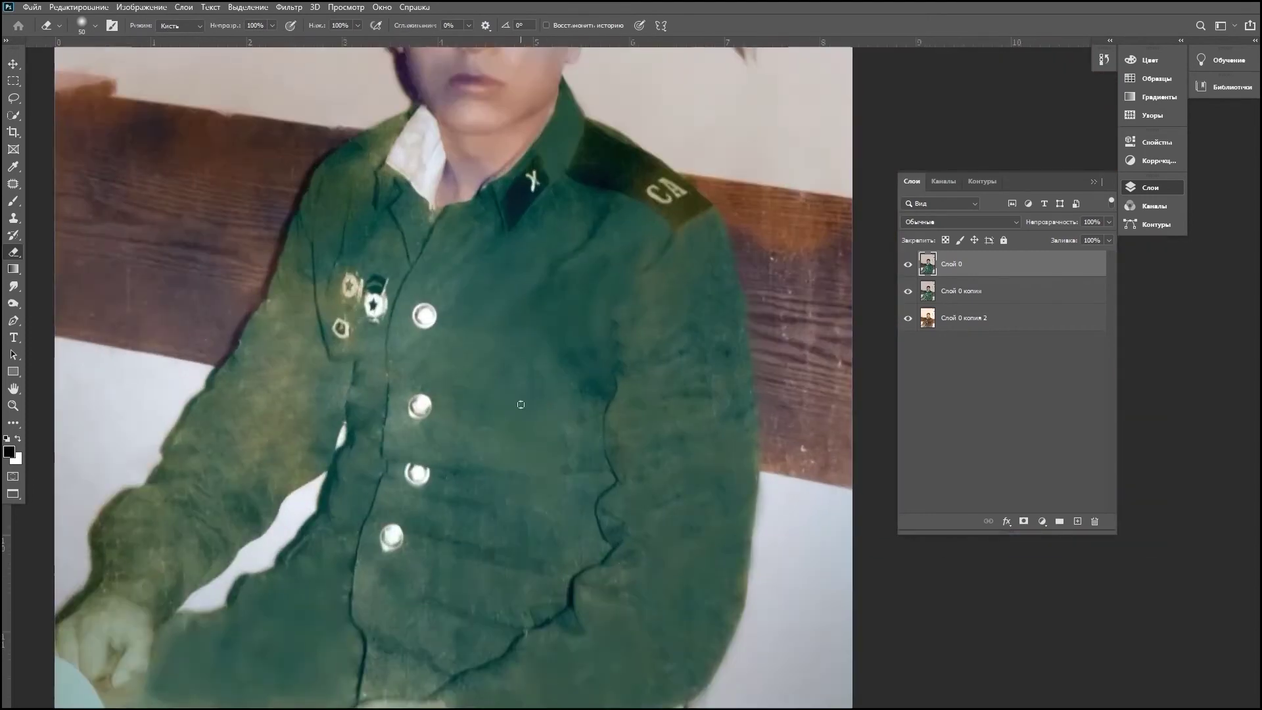
{"action": "scroll", "coordinate": [522, 329], "scroll_direction": "down", "scroll_amount": 3}
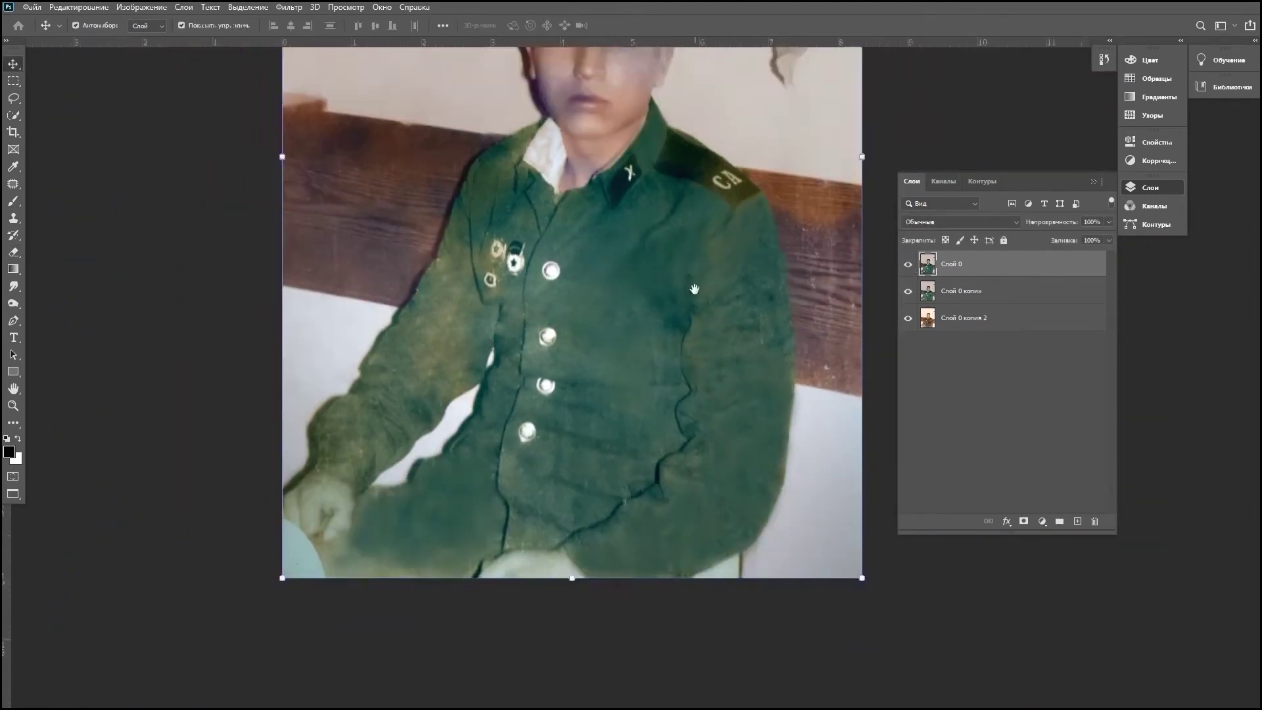
{"action": "left_click_drag", "start_coordinate": [525, 296], "coordinate": [447, 460]}
{"action": "left_click", "coordinate": [909, 267]}
{"action": "left_click", "coordinate": [909, 267]}
{"action": "left_click", "coordinate": [909, 267]}
{"action": "scroll", "coordinate": [572, 395], "scroll_direction": "up", "scroll_amount": 3}
Step: Set the Clone Stamp flow to 45% and extend the dark green patch up the jacket
{"action": "key", "text": "s"}
{"action": "scroll", "coordinate": [572, 395], "scroll_direction": "up", "scroll_amount": 2}
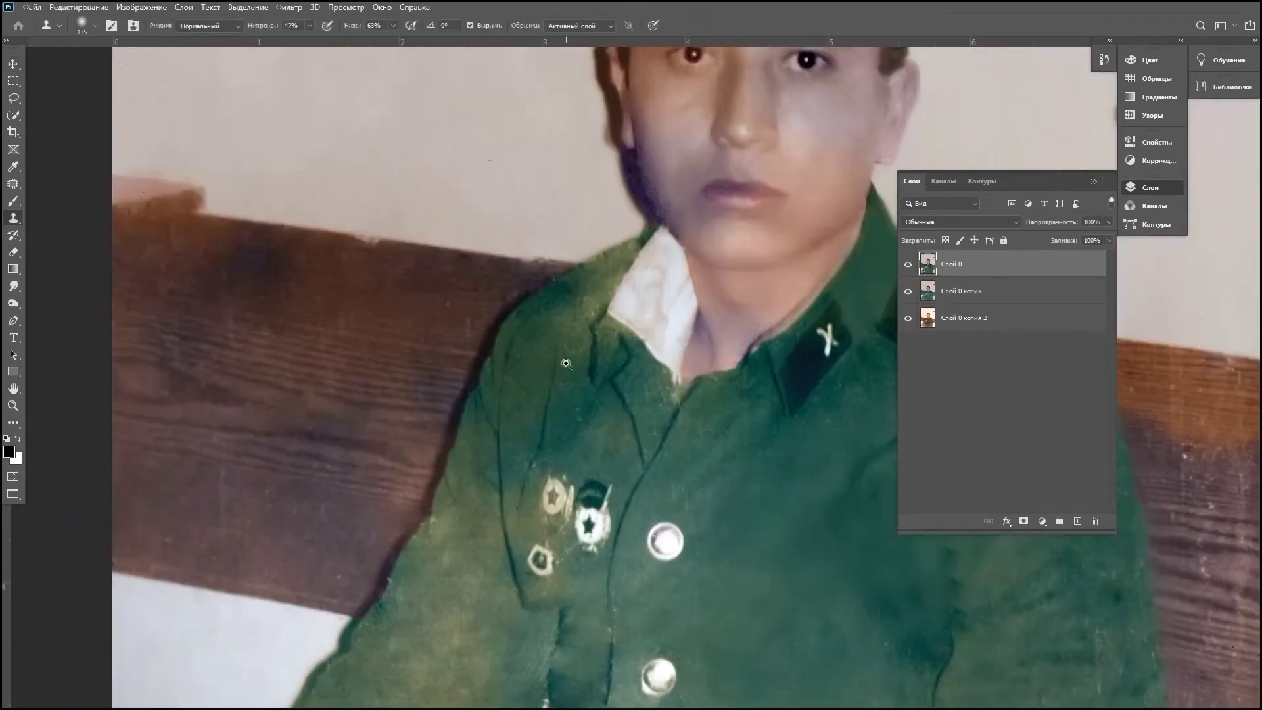
{"action": "scroll", "coordinate": [572, 395], "scroll_direction": "up", "scroll_amount": 3}
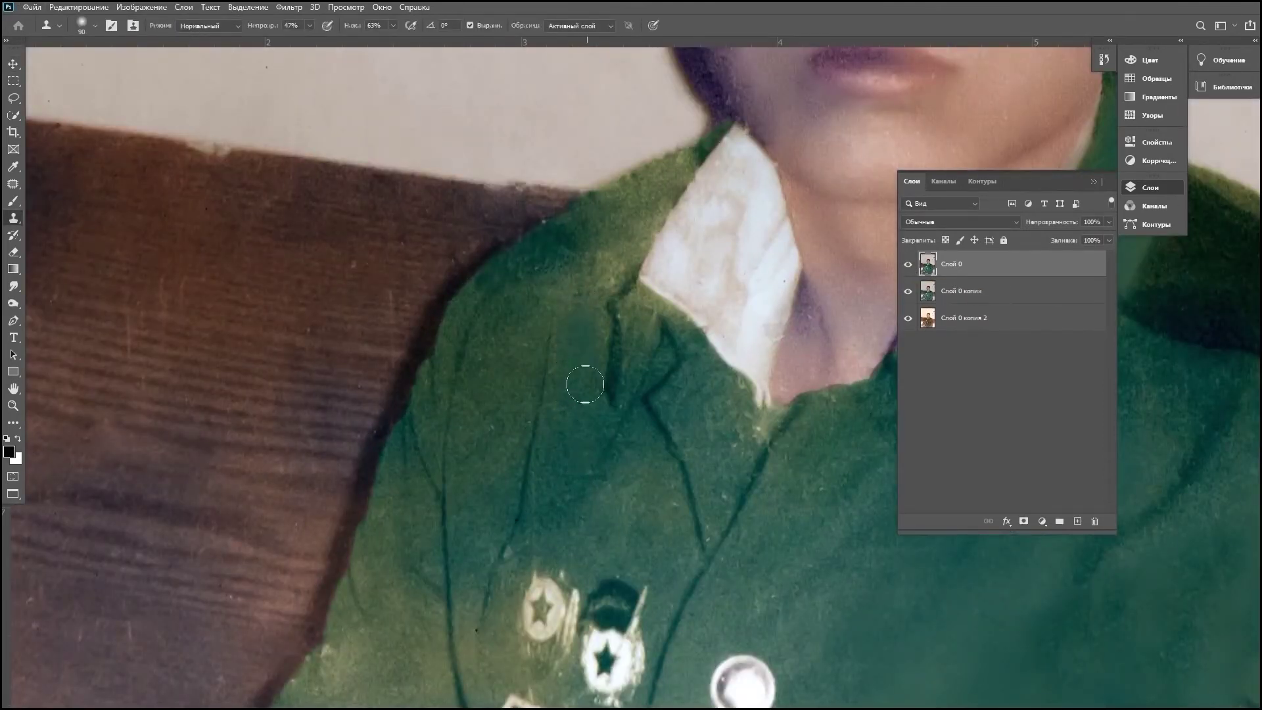
{"action": "key", "text": "shift+4"}
{"action": "key", "text": "shift+5"}
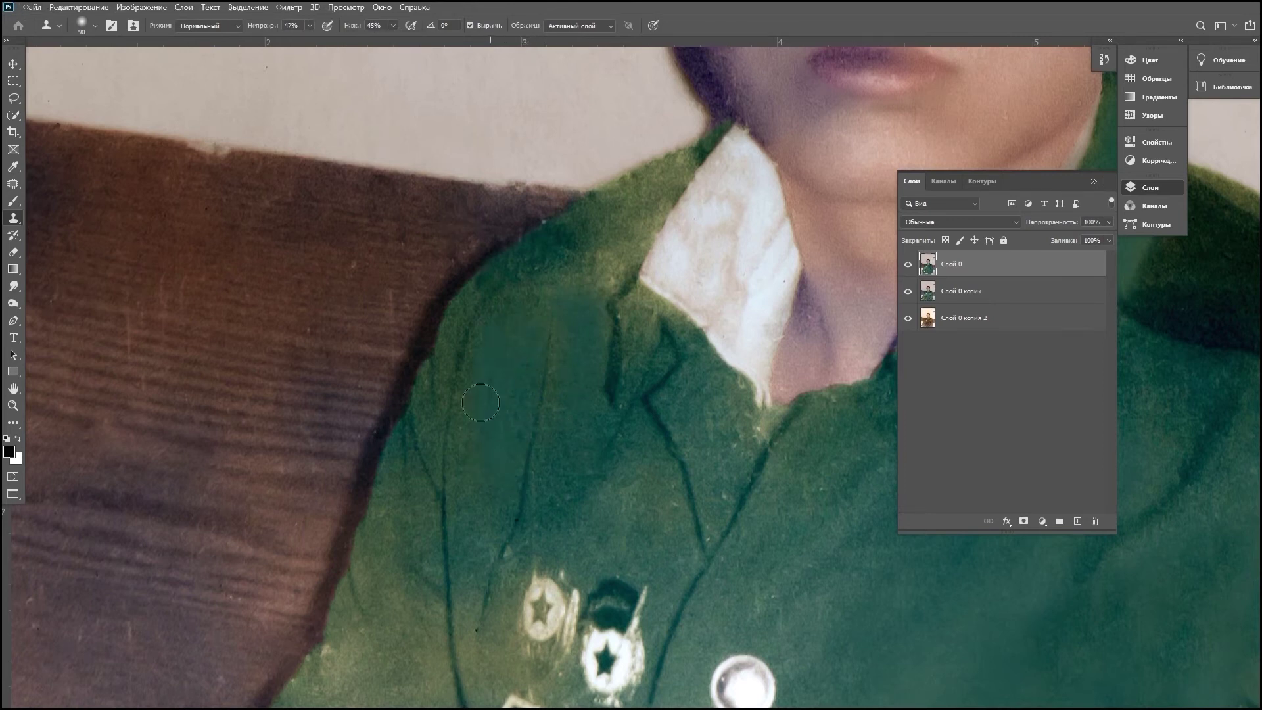
{"action": "scroll", "coordinate": [460, 413], "scroll_direction": "up", "scroll_amount": 2}
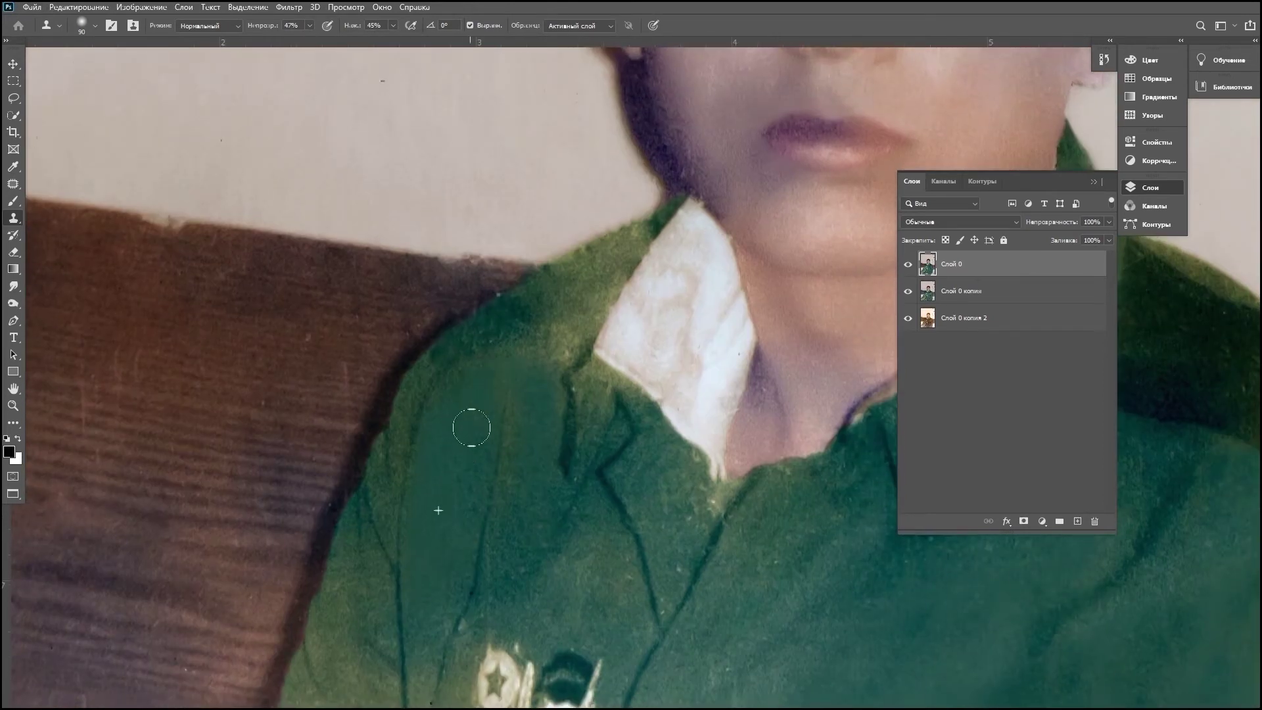
{"action": "left_click_drag", "start_coordinate": [561, 343], "coordinate": [552, 358]}
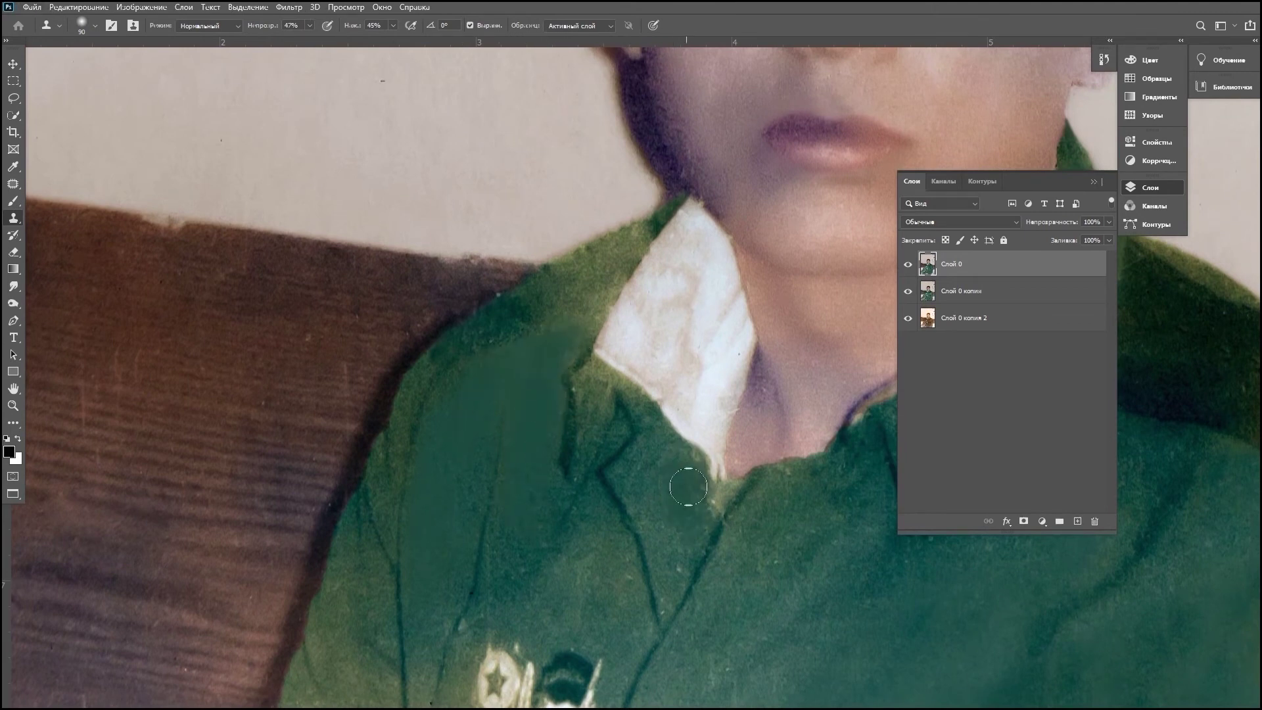
Step: Clone even dark green over the fabric left of and below the chest badges
{"action": "scroll", "coordinate": [549, 369], "scroll_direction": "down", "scroll_amount": 3}
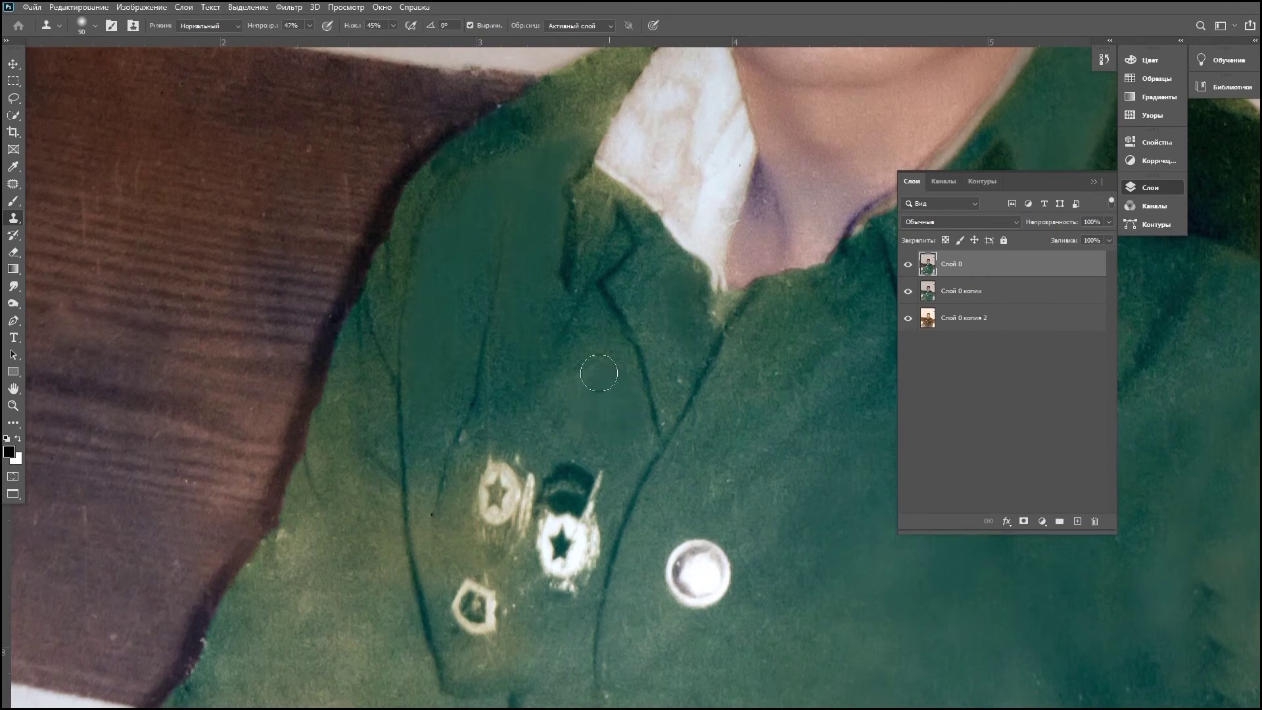
{"action": "scroll", "coordinate": [513, 374], "scroll_direction": "right", "scroll_amount": 3}
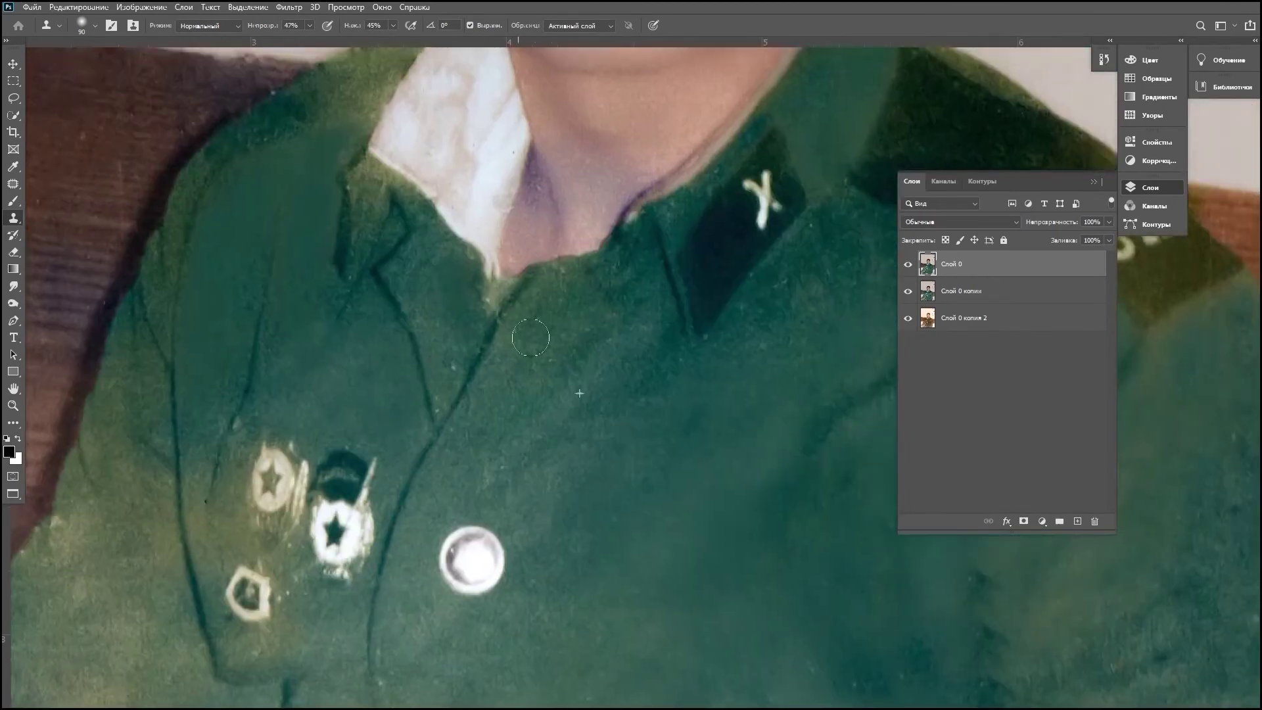
{"action": "scroll", "coordinate": [480, 342], "scroll_direction": "up", "scroll_amount": 3}
{"action": "scroll", "coordinate": [477, 368], "scroll_direction": "left", "scroll_amount": 3}
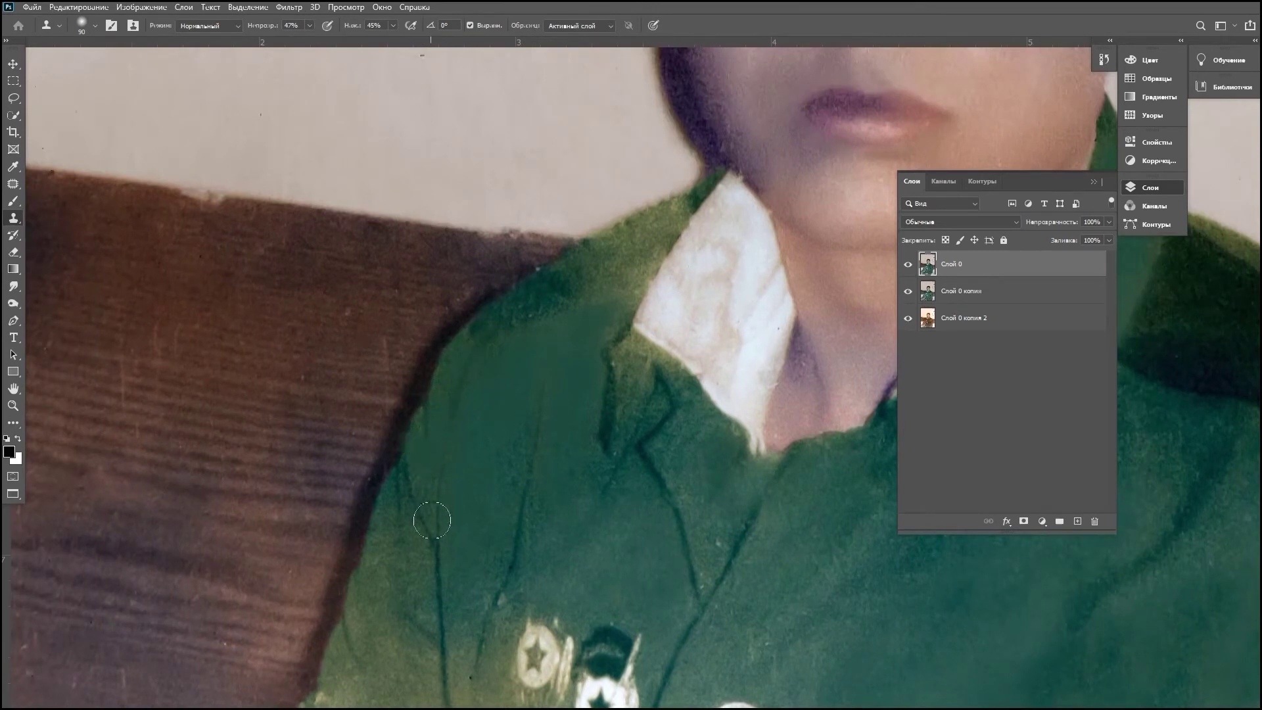
{"action": "scroll", "coordinate": [432, 520], "scroll_direction": "down", "scroll_amount": 3}
{"action": "scroll", "coordinate": [435, 312], "scroll_direction": "left", "scroll_amount": 1}
{"action": "left_click", "coordinate": [437, 408], "text": "alt"}
{"action": "mouse_move", "coordinate": [461, 500]}
{"action": "left_mouse_down"}
{"action": "mouse_move", "coordinate": [507, 430]}
{"action": "mouse_move", "coordinate": [516, 520]}
{"action": "mouse_move", "coordinate": [591, 519]}
{"action": "mouse_move", "coordinate": [648, 546]}
{"action": "left_mouse_up"}
{"action": "scroll", "coordinate": [451, 414], "scroll_direction": "down", "scroll_amount": 2}
{"action": "scroll", "coordinate": [452, 414], "scroll_direction": "right", "scroll_amount": 1}
{"action": "left_click_drag", "start_coordinate": [451, 414], "coordinate": [538, 471]}
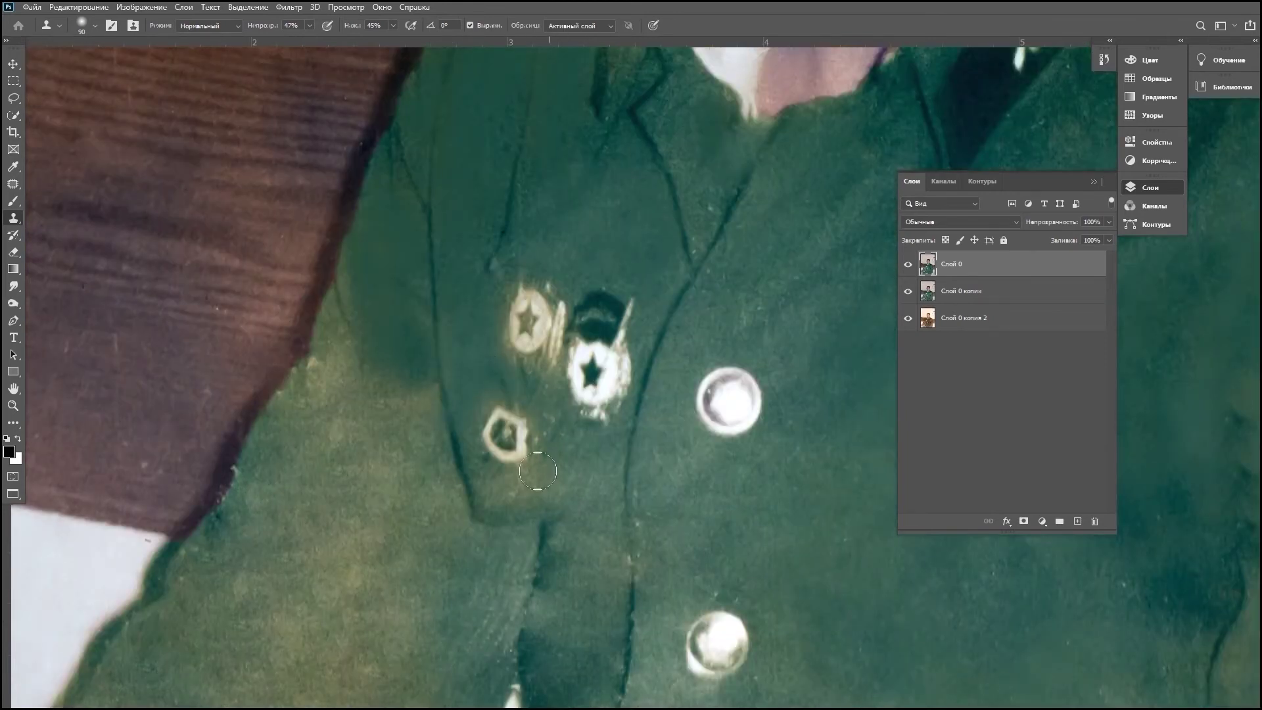
{"action": "left_click", "coordinate": [867, 343], "text": "alt"}
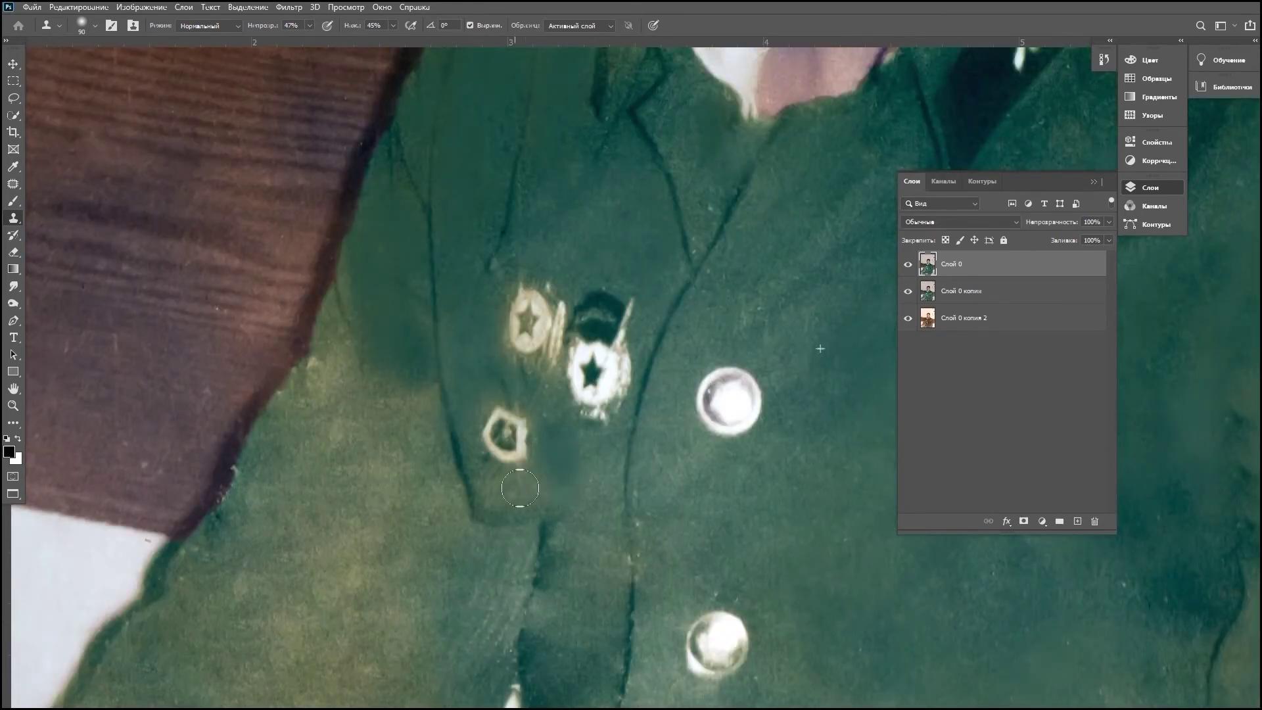
{"action": "mouse_move", "coordinate": [555, 437]}
{"action": "left_mouse_down"}
{"action": "mouse_move", "coordinate": [598, 545]}
{"action": "mouse_move", "coordinate": [657, 572]}
{"action": "left_mouse_up"}
Step: Shrink the clone brush to 45 and cover the light green jacket edge below the collar
{"action": "scroll", "coordinate": [656, 572], "scroll_direction": "right", "scroll_amount": 2}
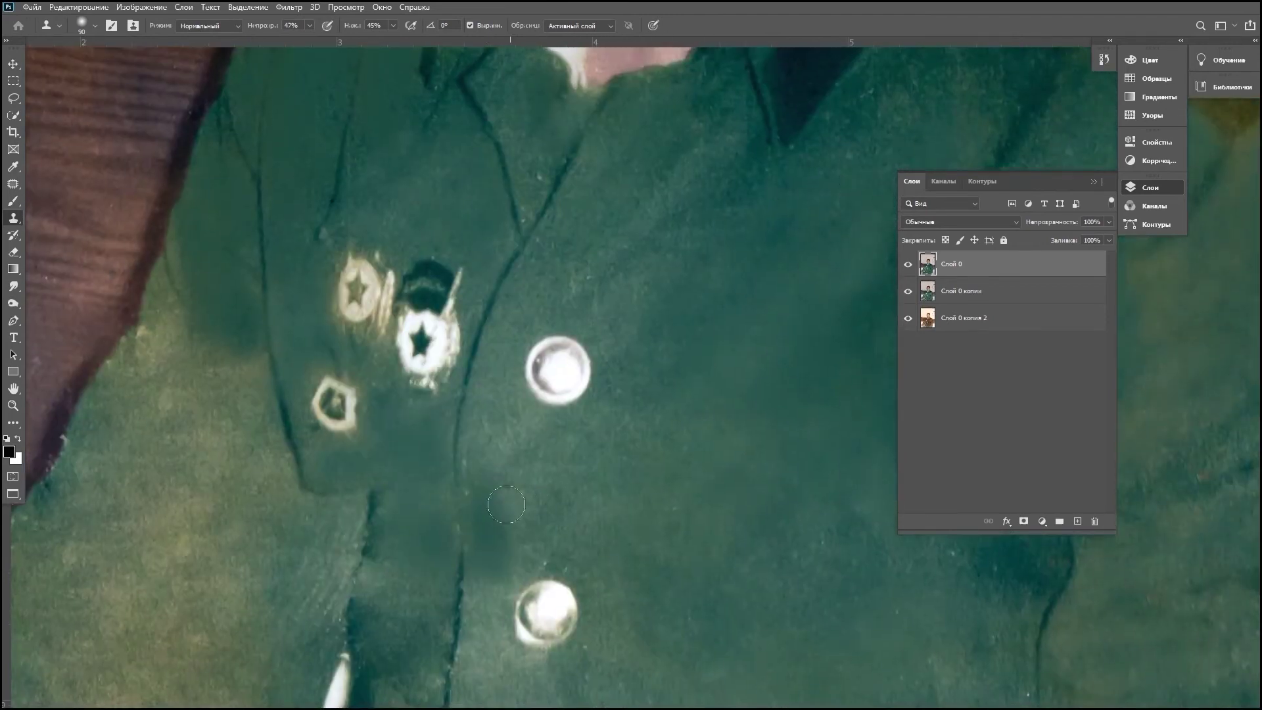
{"action": "scroll", "coordinate": [456, 504], "scroll_direction": "down", "scroll_amount": 1}
{"action": "scroll", "coordinate": [455, 504], "scroll_direction": "up", "scroll_amount": 2}
{"action": "scroll", "coordinate": [592, 408], "scroll_direction": "up", "scroll_amount": 5}
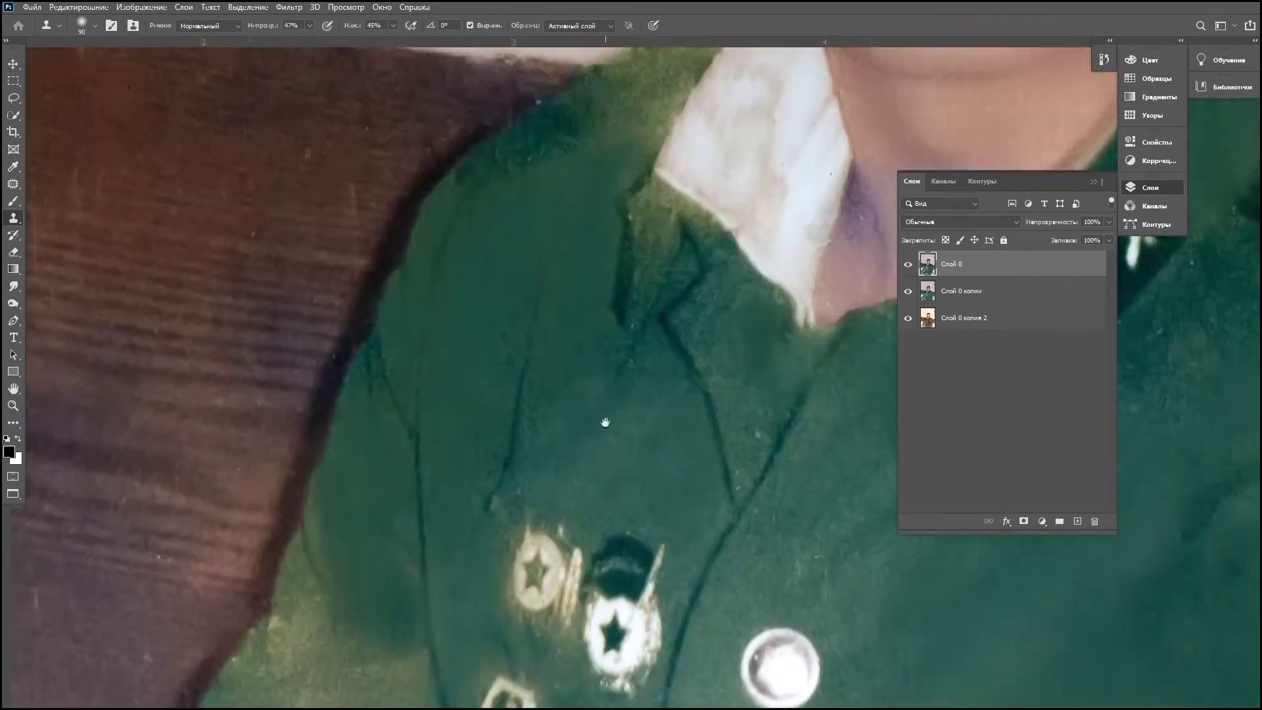
{"action": "scroll", "coordinate": [577, 386], "scroll_direction": "down", "scroll_amount": 5}
{"action": "scroll", "coordinate": [475, 330], "scroll_direction": "up", "scroll_amount": 5}
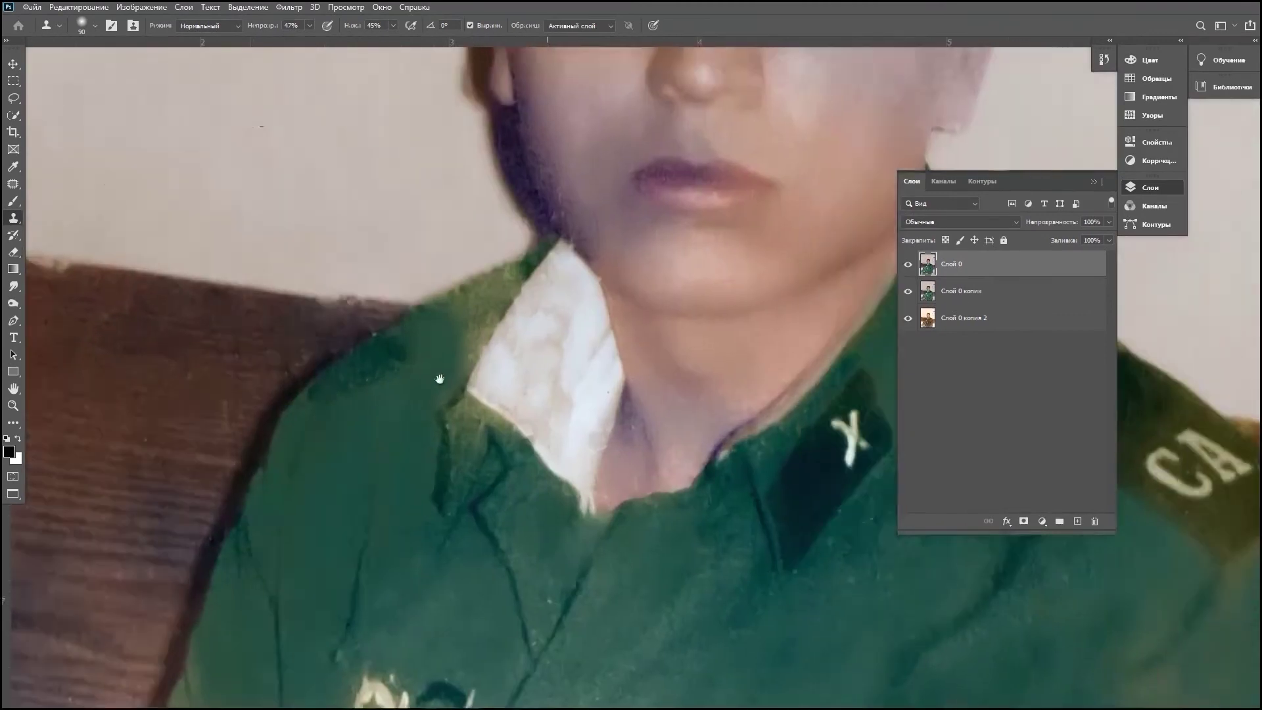
{"action": "scroll", "coordinate": [475, 330], "scroll_direction": "up", "scroll_amount": 1}
{"action": "key", "text": "bracketleft"}
{"action": "key", "text": "bracketleft"}
{"action": "key", "text": "bracketleft"}
{"action": "mouse_move", "coordinate": [475, 330]}
{"action": "left_mouse_down"}
{"action": "mouse_move", "coordinate": [496, 302]}
{"action": "mouse_move", "coordinate": [403, 351]}
{"action": "left_mouse_up"}
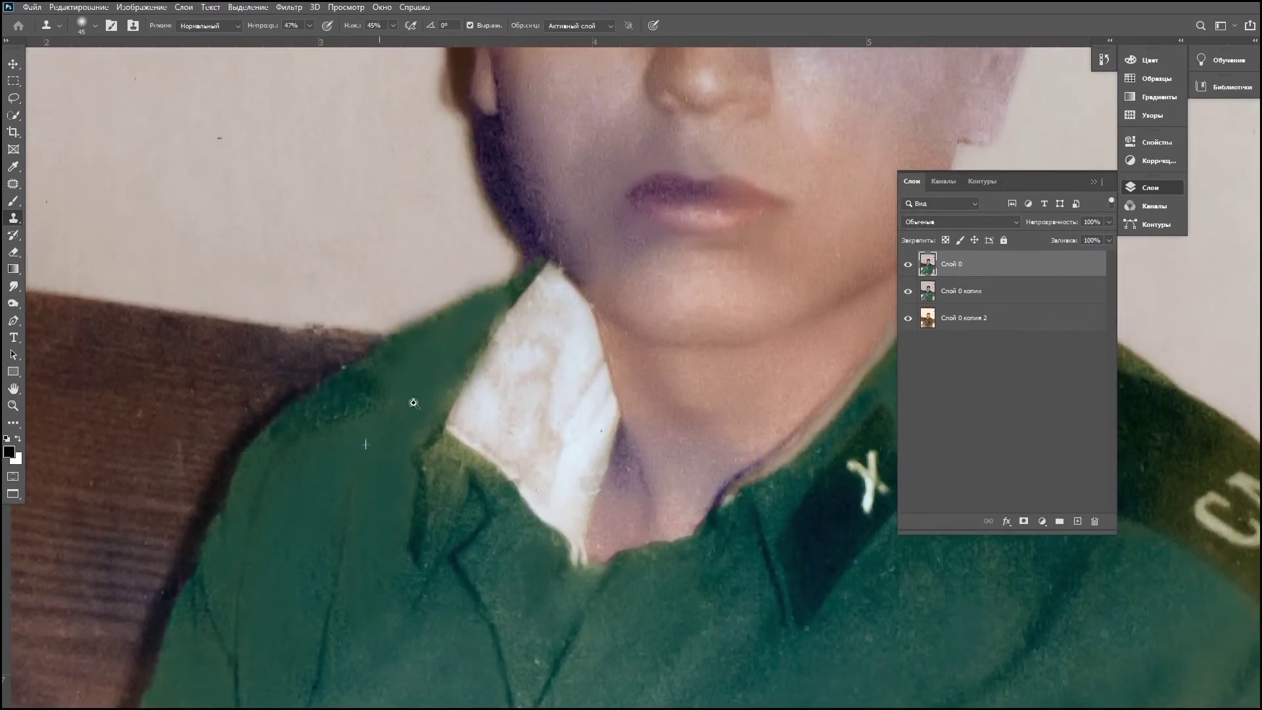
{"action": "scroll", "coordinate": [414, 403], "scroll_direction": "down", "scroll_amount": 5}
{"action": "scroll", "coordinate": [469, 320], "scroll_direction": "up", "scroll_amount": 6}
{"action": "mouse_move", "coordinate": [466, 285]}
{"action": "left_mouse_down"}
{"action": "mouse_move", "coordinate": [506, 243]}
{"action": "mouse_move", "coordinate": [552, 296]}
{"action": "left_mouse_up"}
Step: Paint darker green over the pale and brownish sleeve patches near and below the badges
{"action": "scroll", "coordinate": [519, 296], "scroll_direction": "down", "scroll_amount": 5}
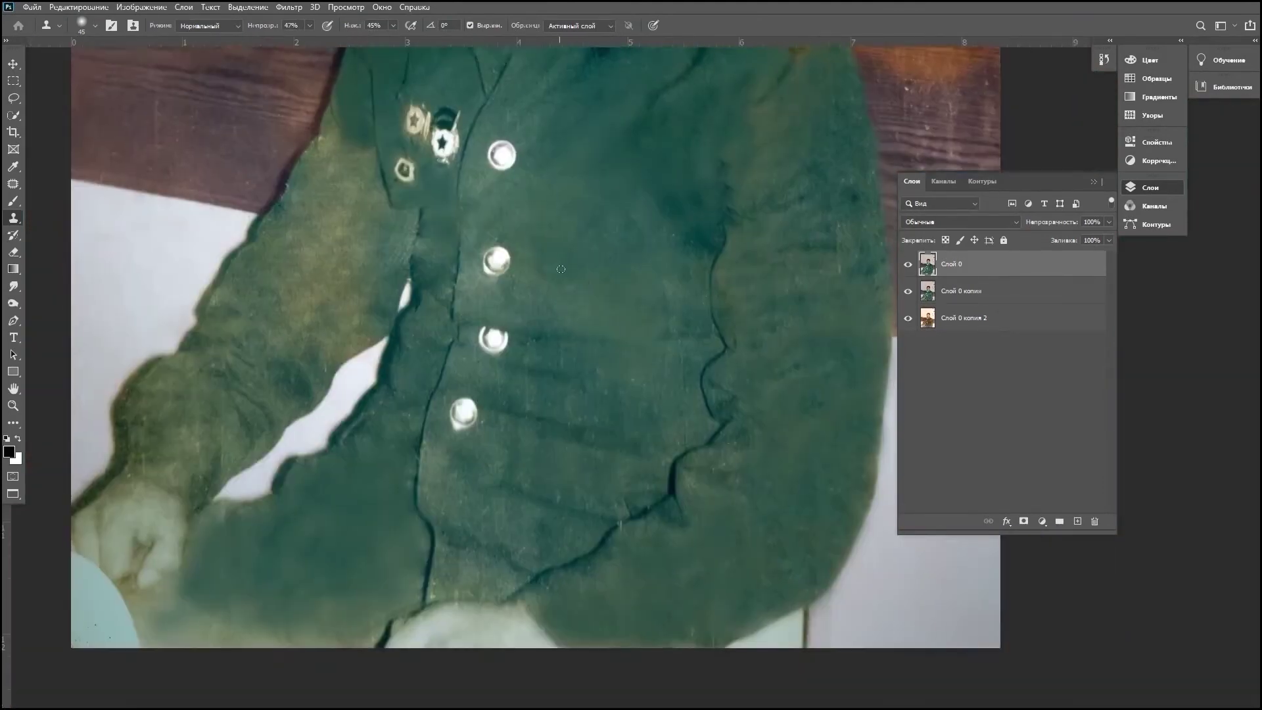
{"action": "scroll", "coordinate": [551, 410], "scroll_direction": "up", "scroll_amount": 5}
{"action": "scroll", "coordinate": [550, 409], "scroll_direction": "up", "scroll_amount": 3}
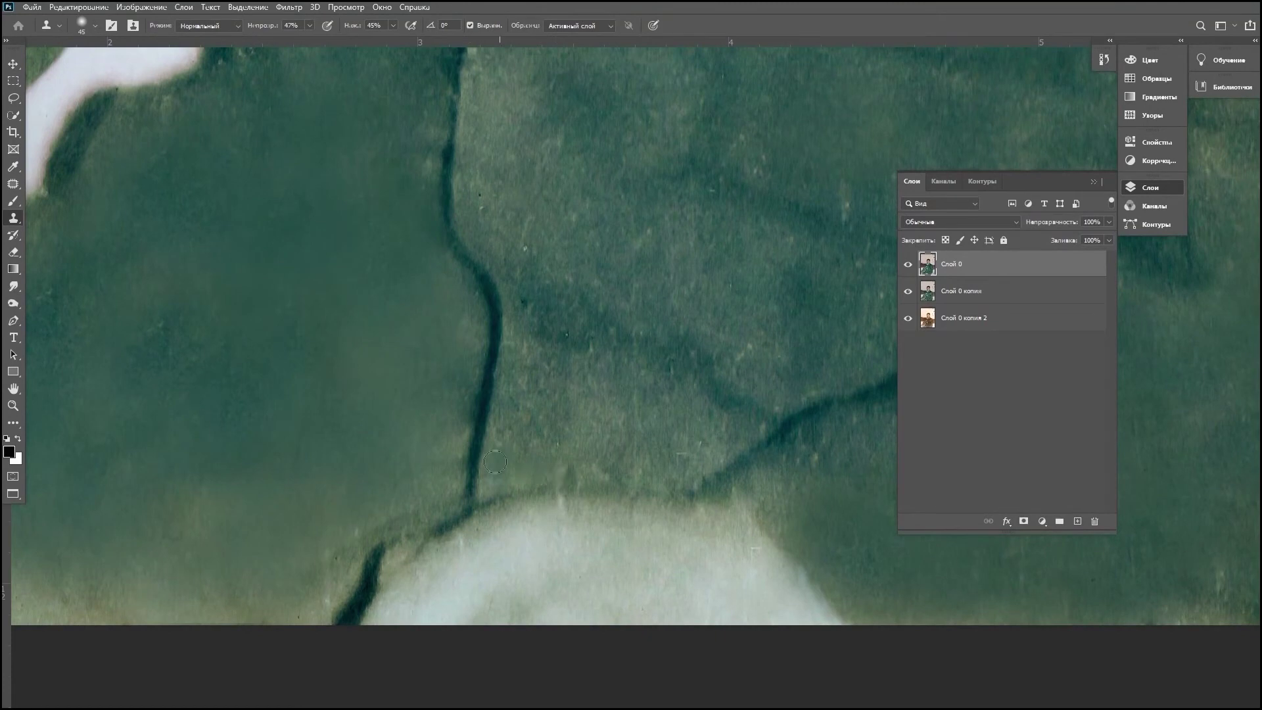
{"action": "scroll", "coordinate": [494, 462], "scroll_direction": "down", "scroll_amount": 5}
{"action": "scroll", "coordinate": [527, 275], "scroll_direction": "up", "scroll_amount": 5}
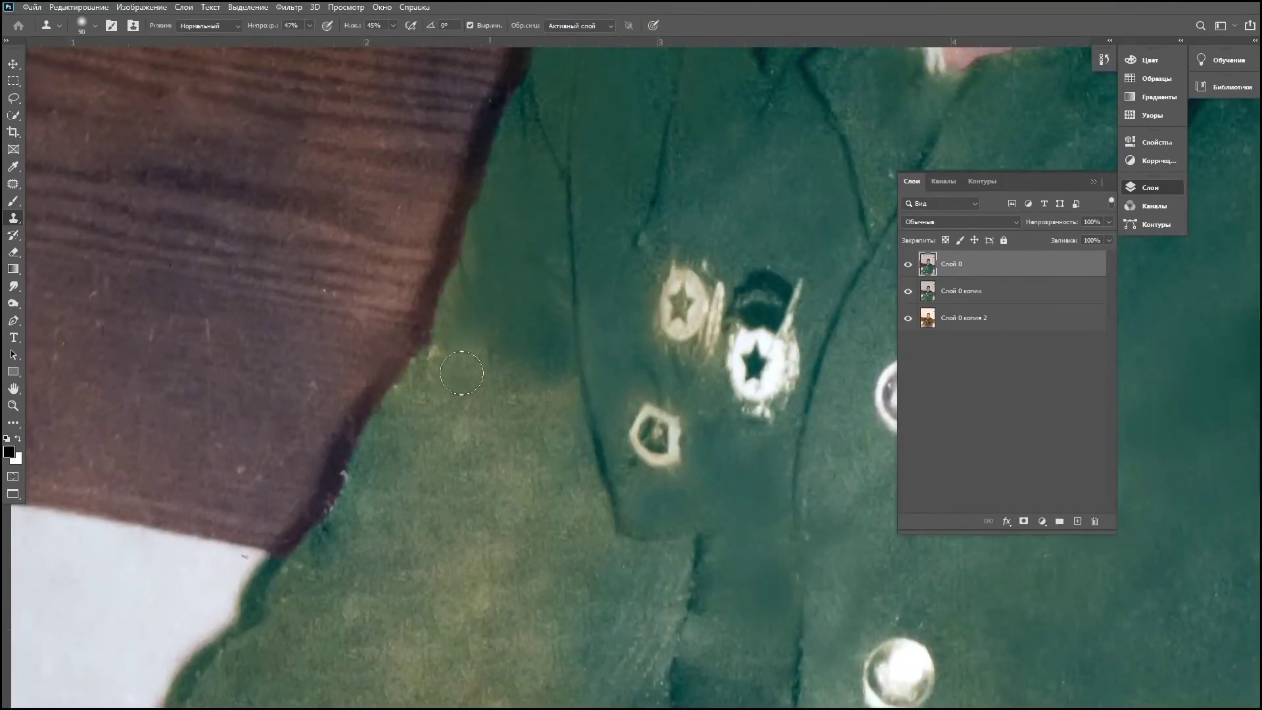
{"action": "scroll", "coordinate": [500, 286], "scroll_direction": "down", "scroll_amount": 1}
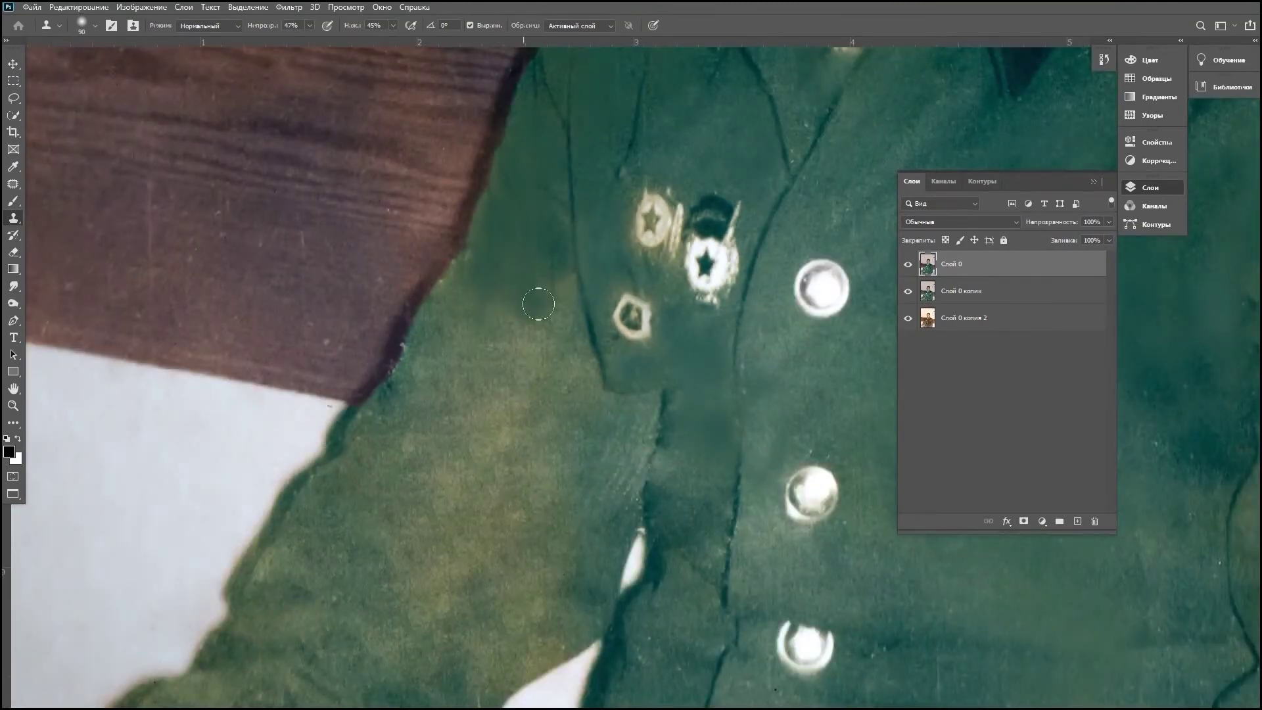
{"action": "scroll", "coordinate": [855, 358], "scroll_direction": "down", "scroll_amount": 1}
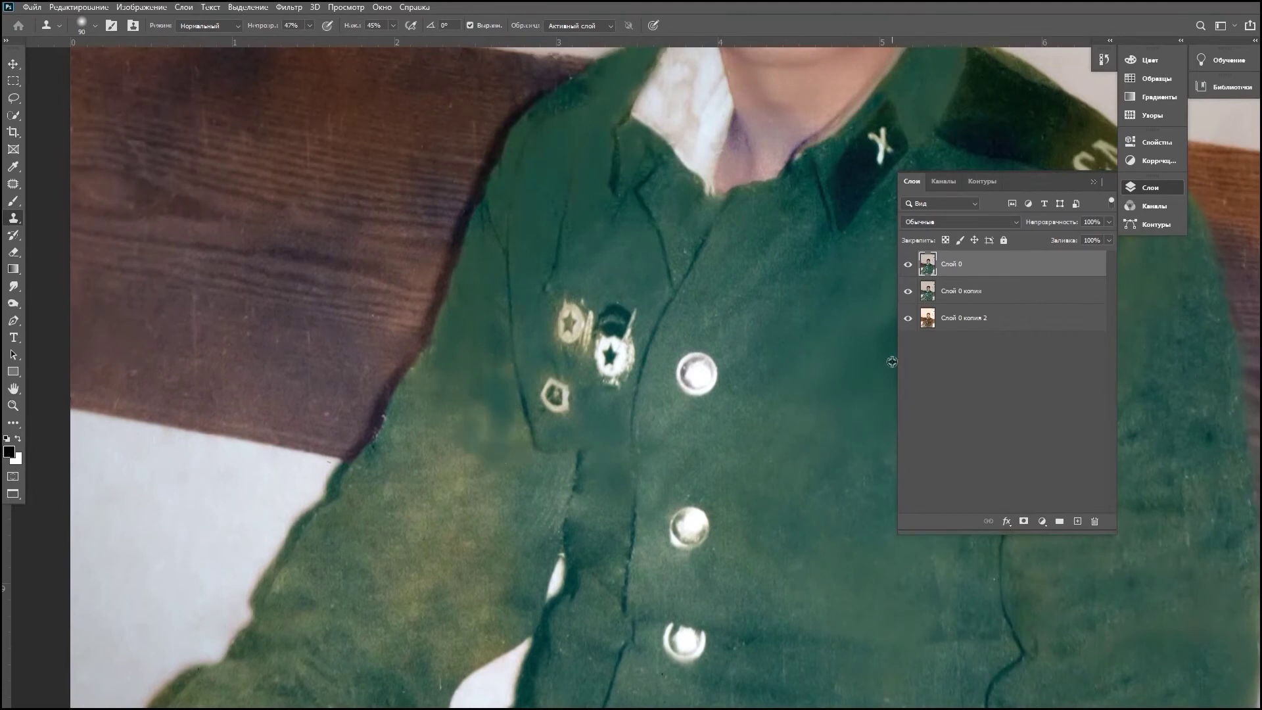
{"action": "scroll", "coordinate": [747, 343], "scroll_direction": "down", "scroll_amount": 1}
{"action": "left_click_drag", "start_coordinate": [407, 460], "coordinate": [422, 480]}
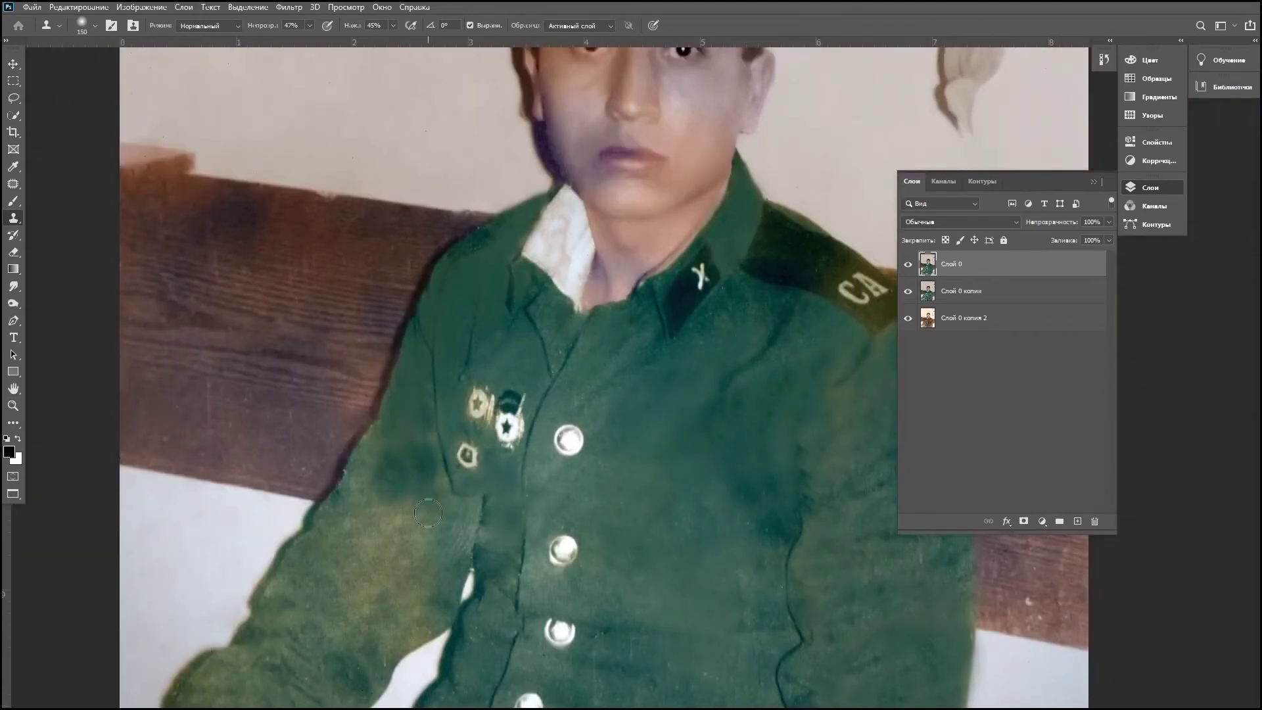
{"action": "scroll", "coordinate": [778, 238], "scroll_direction": "down", "scroll_amount": 2}
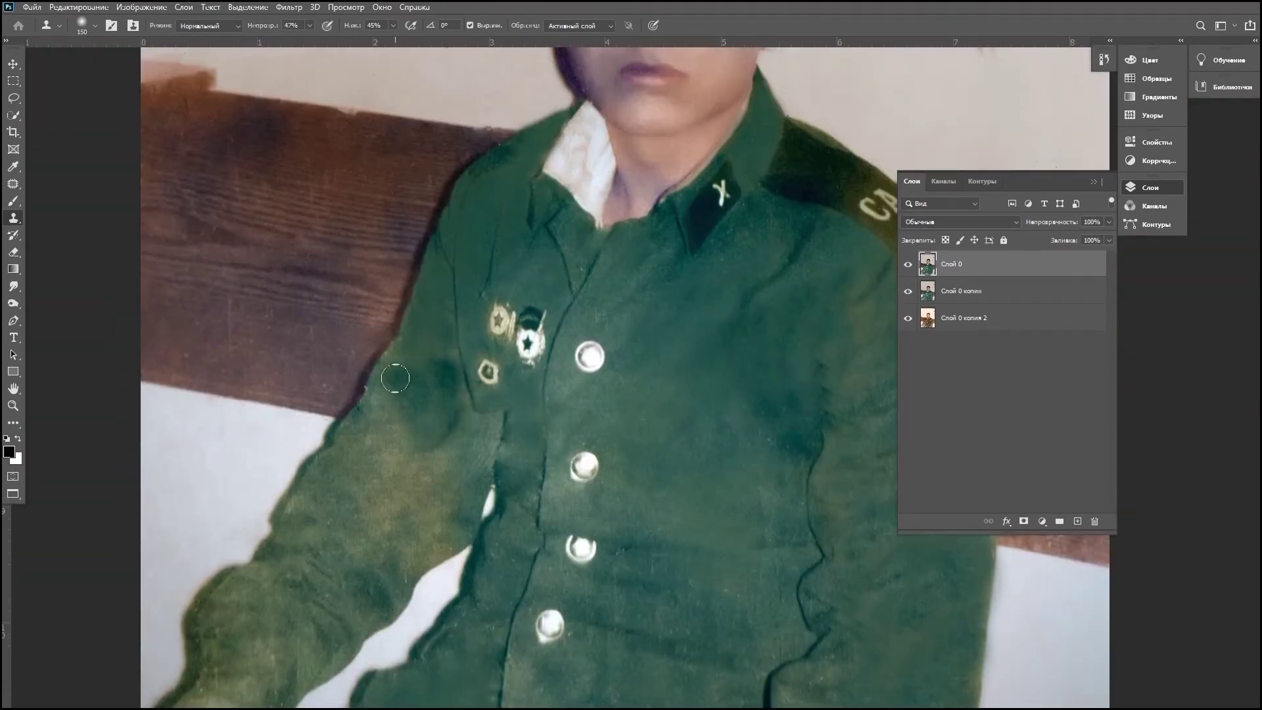
{"action": "left_click_drag", "start_coordinate": [402, 401], "coordinate": [432, 512]}
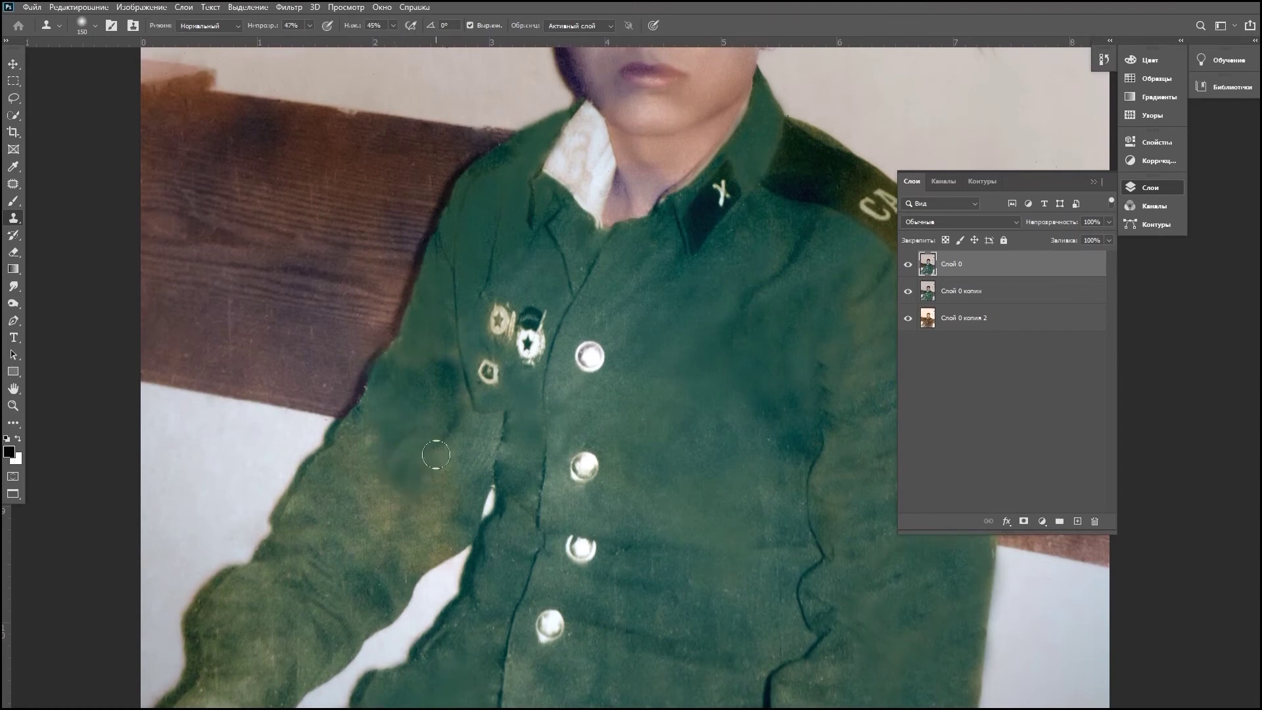
{"action": "left_click_drag", "start_coordinate": [363, 445], "coordinate": [354, 489]}
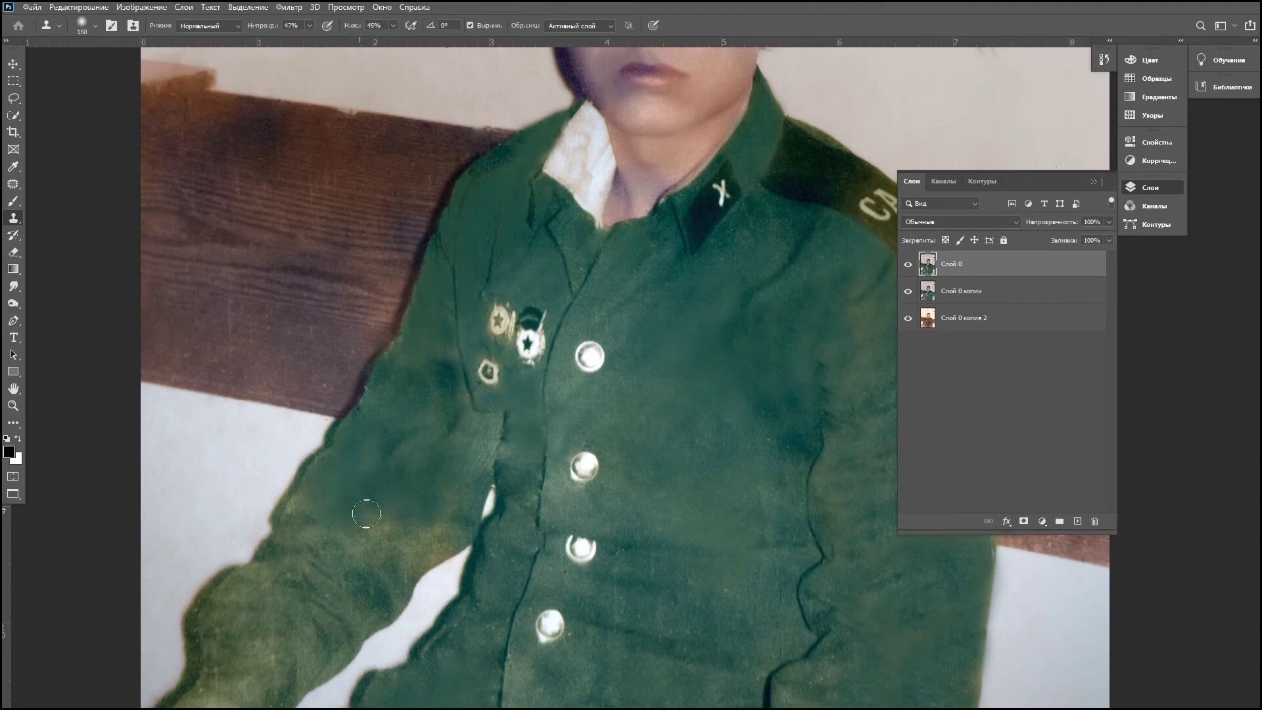
{"action": "mouse_move", "coordinate": [437, 541]}
{"action": "left_mouse_down"}
{"action": "mouse_move", "coordinate": [374, 535]}
{"action": "mouse_move", "coordinate": [426, 551]}
{"action": "left_mouse_up"}
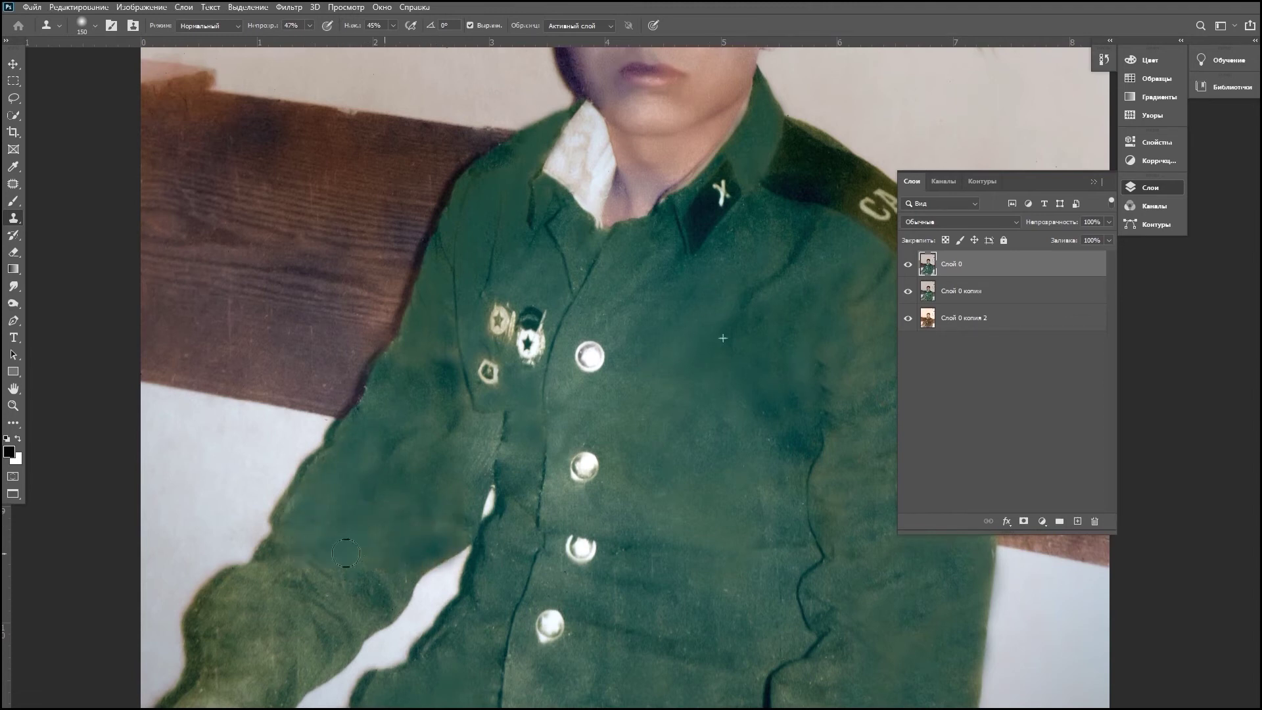
Step: Darken the remaining blotchy patches on the lower sleeve
{"action": "scroll", "coordinate": [745, 237], "scroll_direction": "down", "scroll_amount": 3}
{"action": "scroll", "coordinate": [745, 237], "scroll_direction": "left", "scroll_amount": 2}
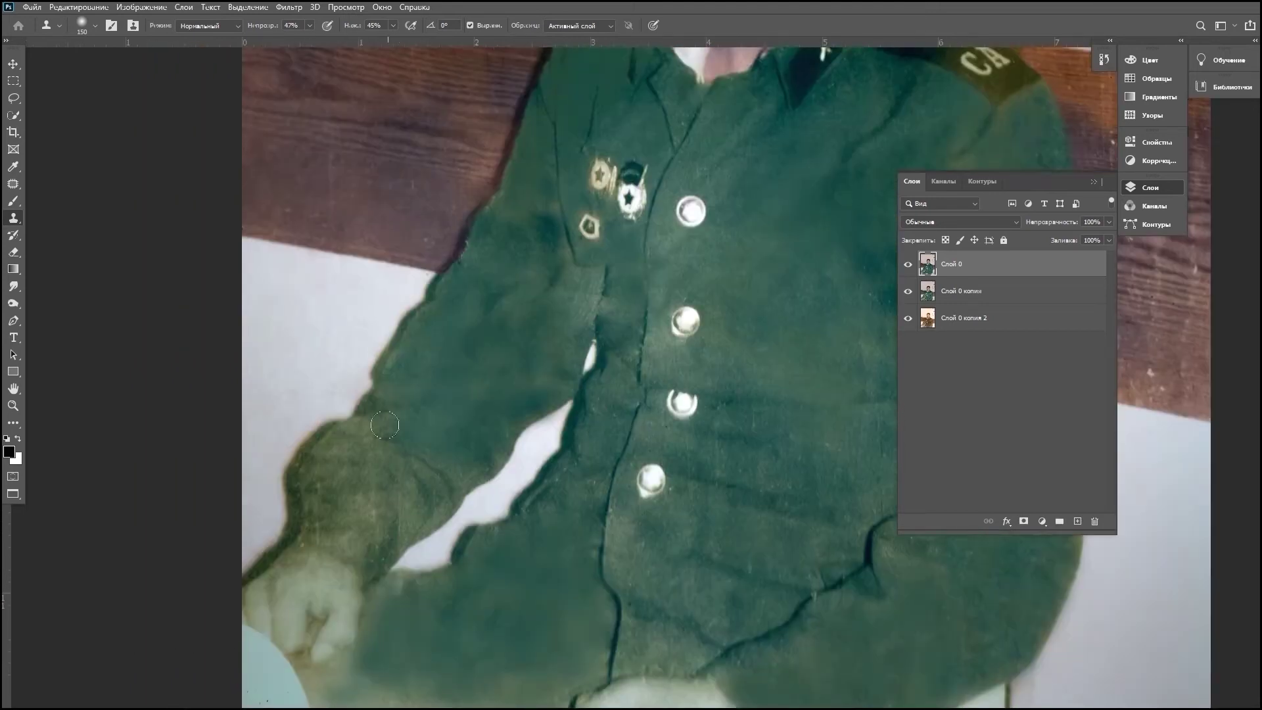
{"action": "scroll", "coordinate": [401, 440], "scroll_direction": "up", "scroll_amount": 3}
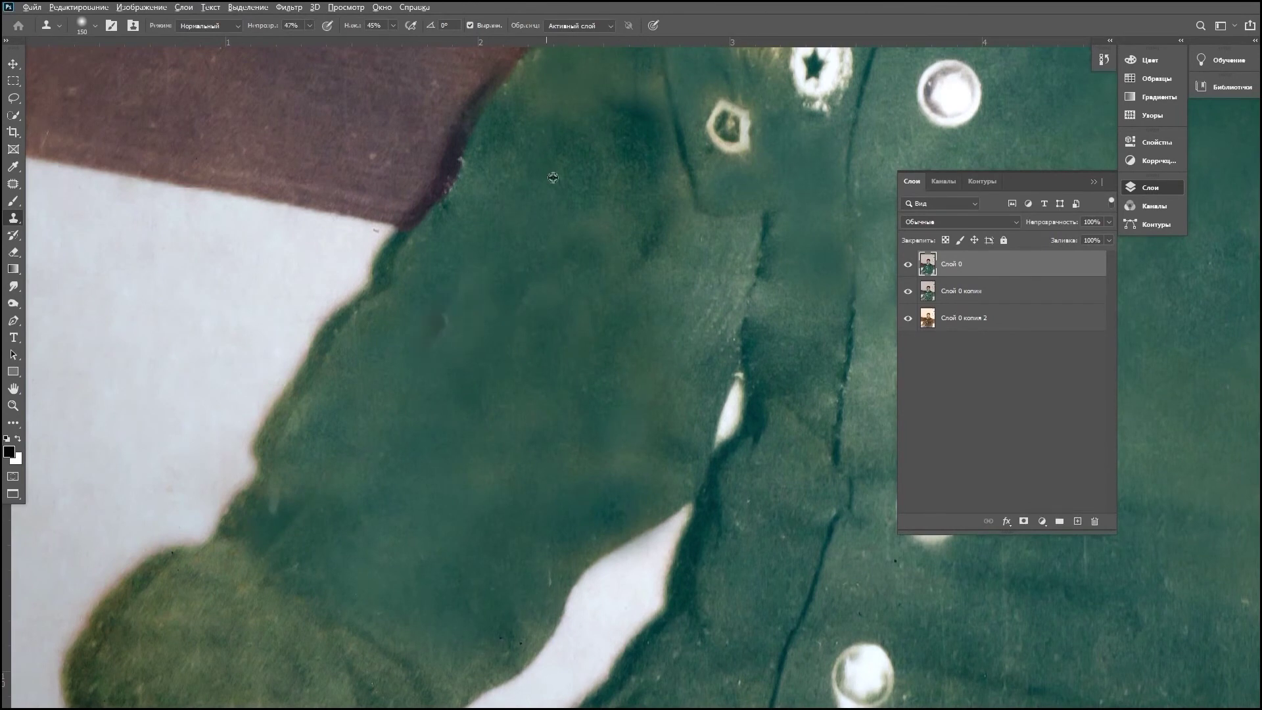
{"action": "scroll", "coordinate": [596, 157], "scroll_direction": "down", "scroll_amount": 3}
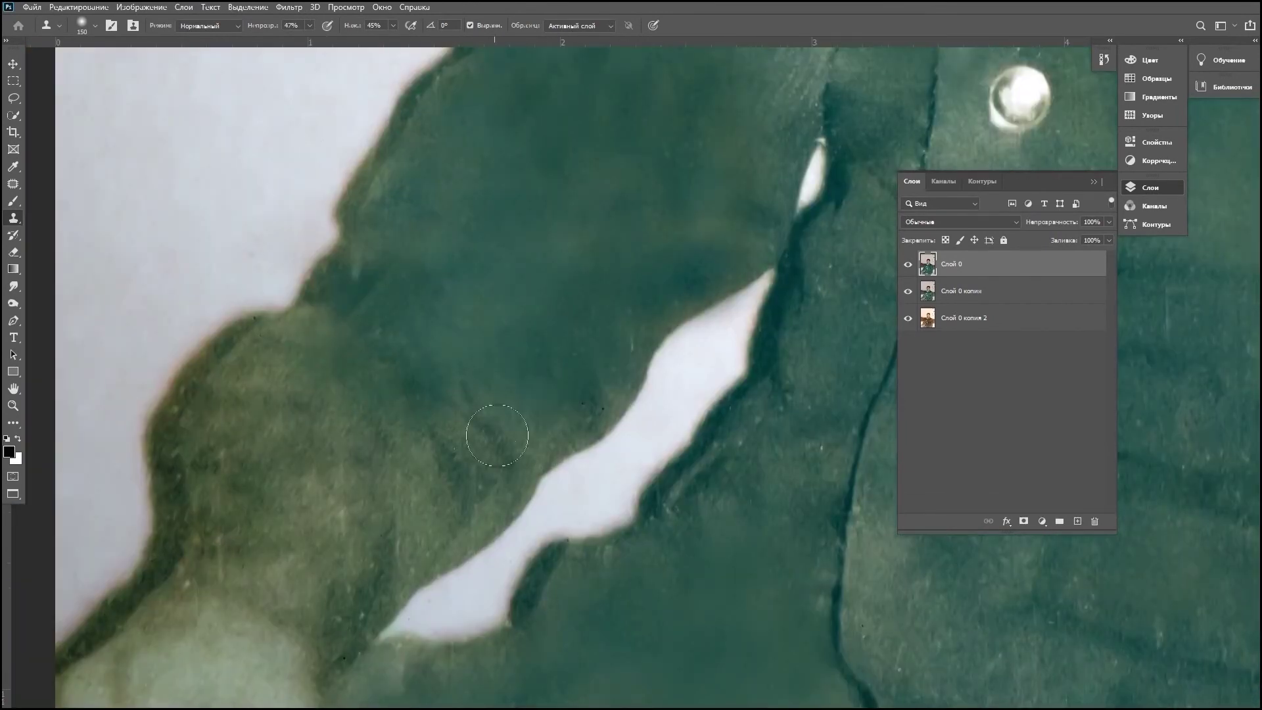
{"action": "scroll", "coordinate": [576, 346], "scroll_direction": "up", "scroll_amount": 2}
{"action": "left_click_drag", "start_coordinate": [261, 532], "coordinate": [276, 486]}
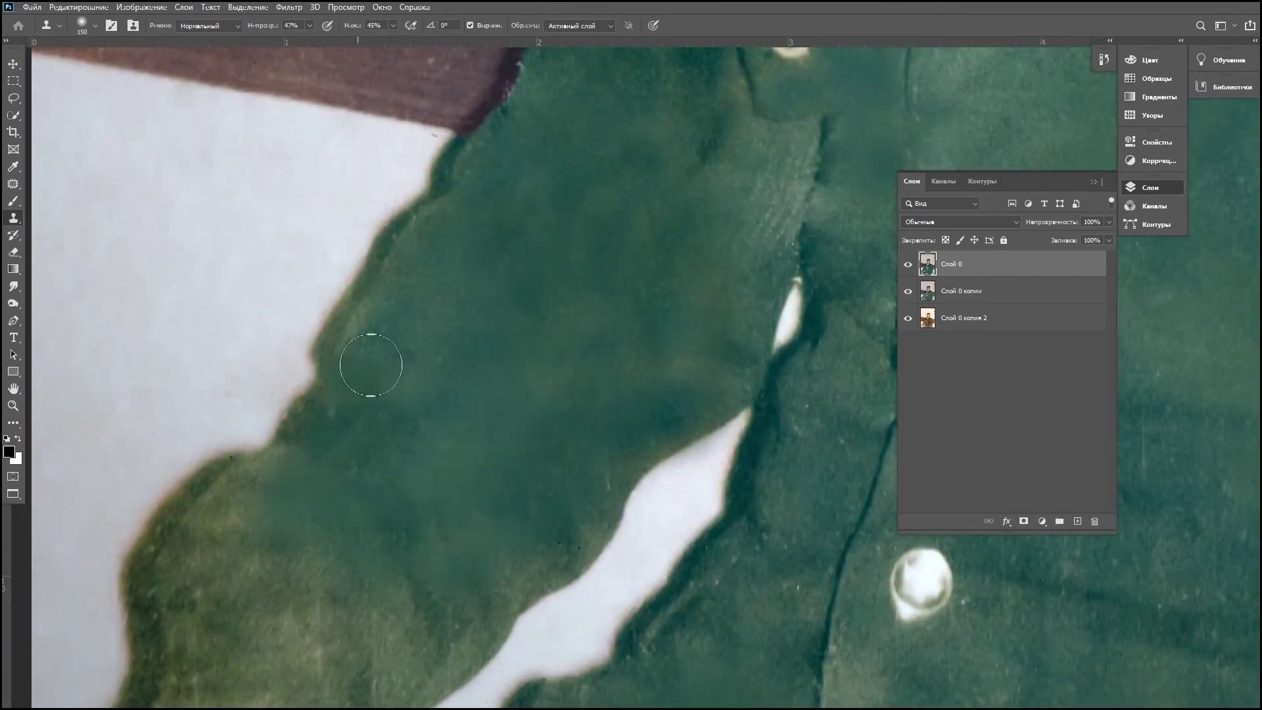
{"action": "scroll", "coordinate": [473, 522], "scroll_direction": "down", "scroll_amount": 3}
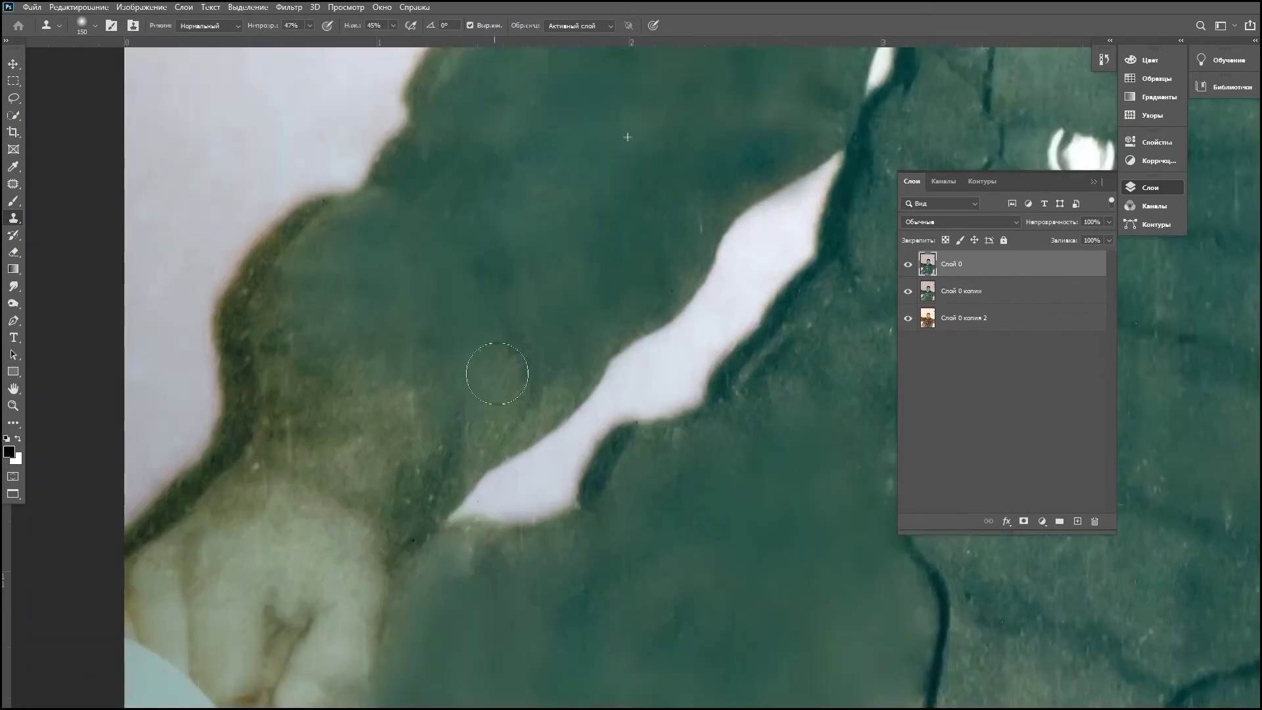
{"action": "scroll", "coordinate": [434, 381], "scroll_direction": "up", "scroll_amount": 1}
{"action": "left_click_drag", "start_coordinate": [395, 519], "coordinate": [401, 538]}
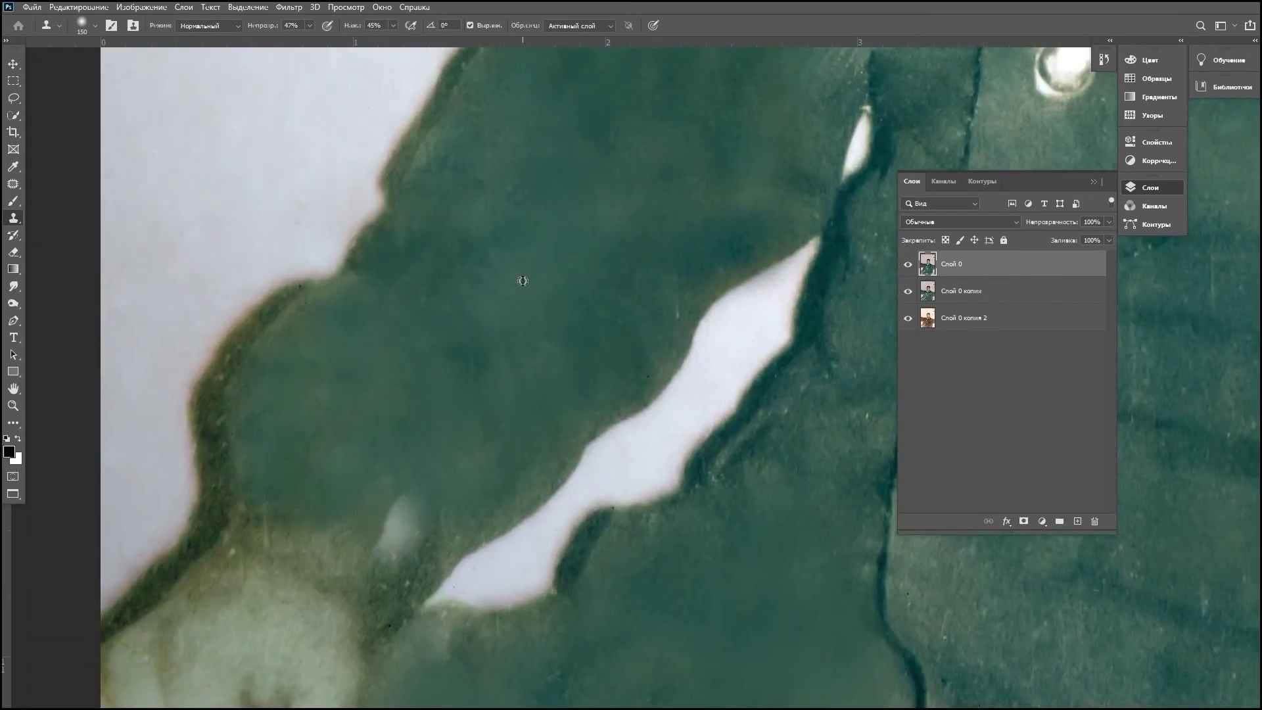
{"action": "scroll", "coordinate": [337, 378], "scroll_direction": "down", "scroll_amount": 5}
Step: Toggle Слой 0 to compare, then pan across the jacket to the chest badges
{"action": "left_click", "coordinate": [908, 266]}
{"action": "scroll", "coordinate": [414, 366], "scroll_direction": "up", "scroll_amount": 2}
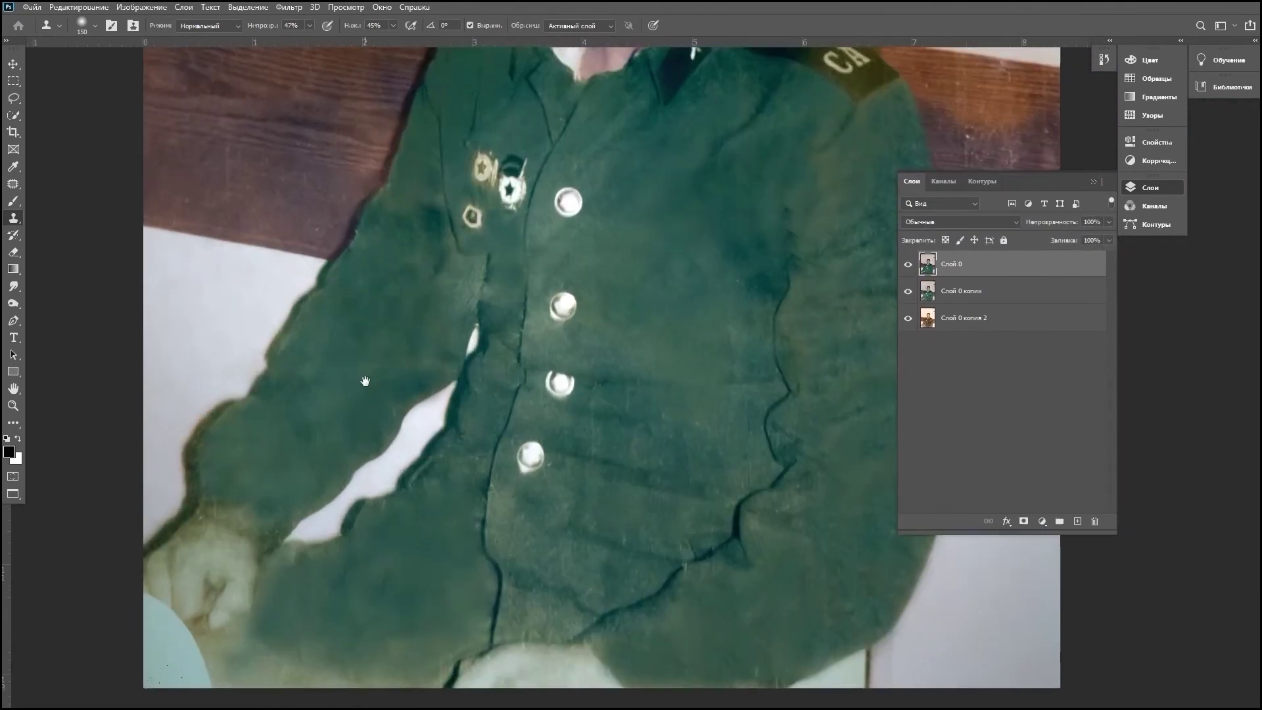
{"action": "scroll", "coordinate": [470, 368], "scroll_direction": "up", "scroll_amount": 1}
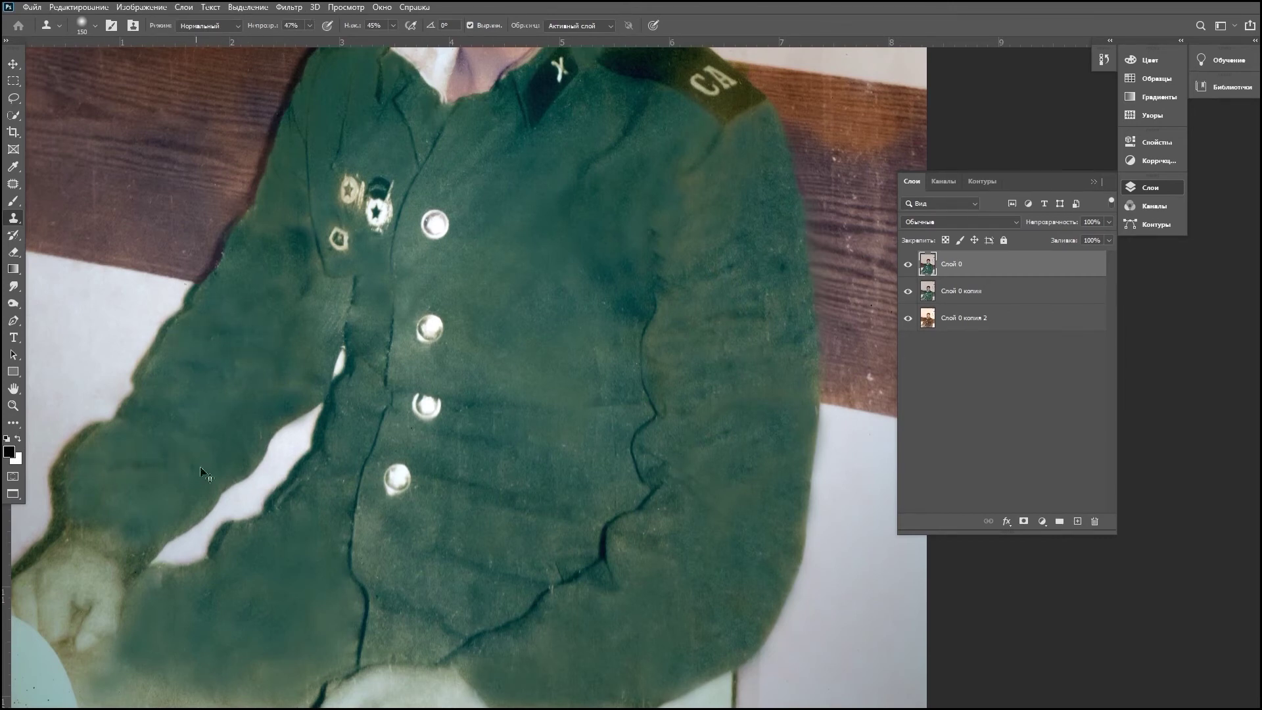
{"action": "scroll", "coordinate": [201, 472], "scroll_direction": "up", "scroll_amount": 1}
{"action": "left_click_drag", "start_coordinate": [318, 451], "coordinate": [281, 395]}
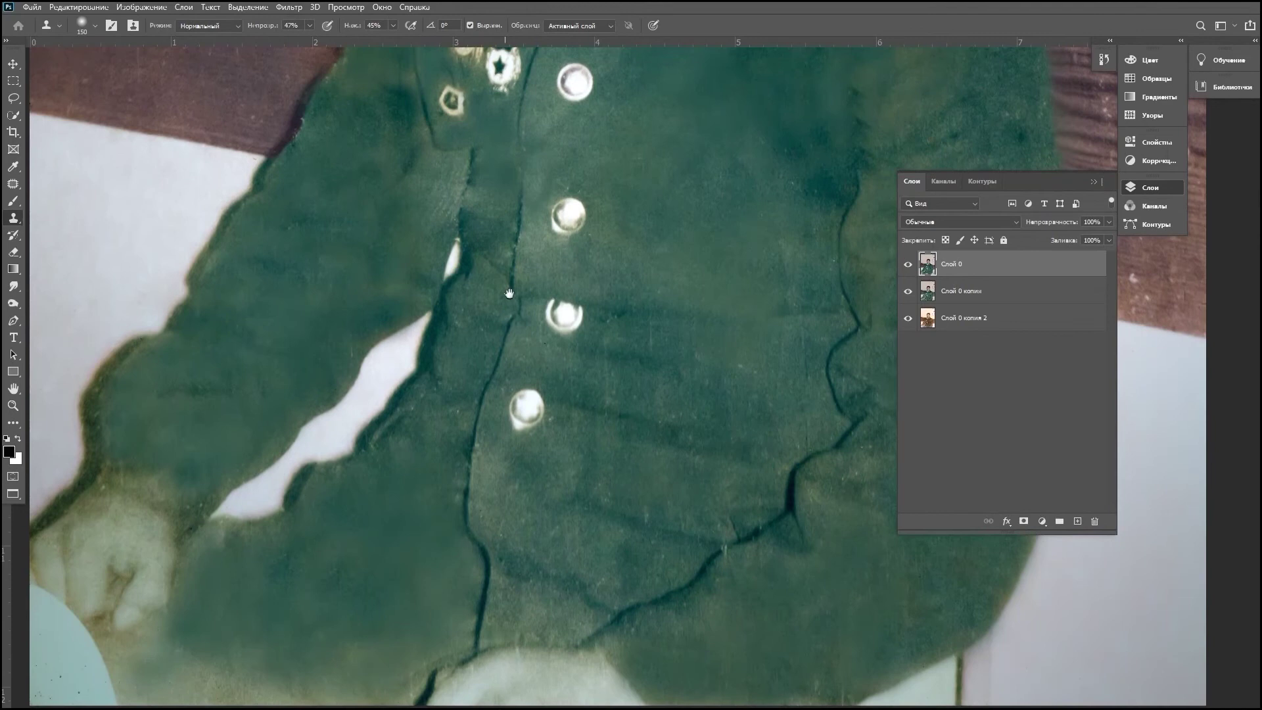
{"action": "left_click_drag", "start_coordinate": [509, 294], "coordinate": [373, 561]}
{"action": "scroll", "coordinate": [165, 499], "scroll_direction": "up", "scroll_amount": 2}
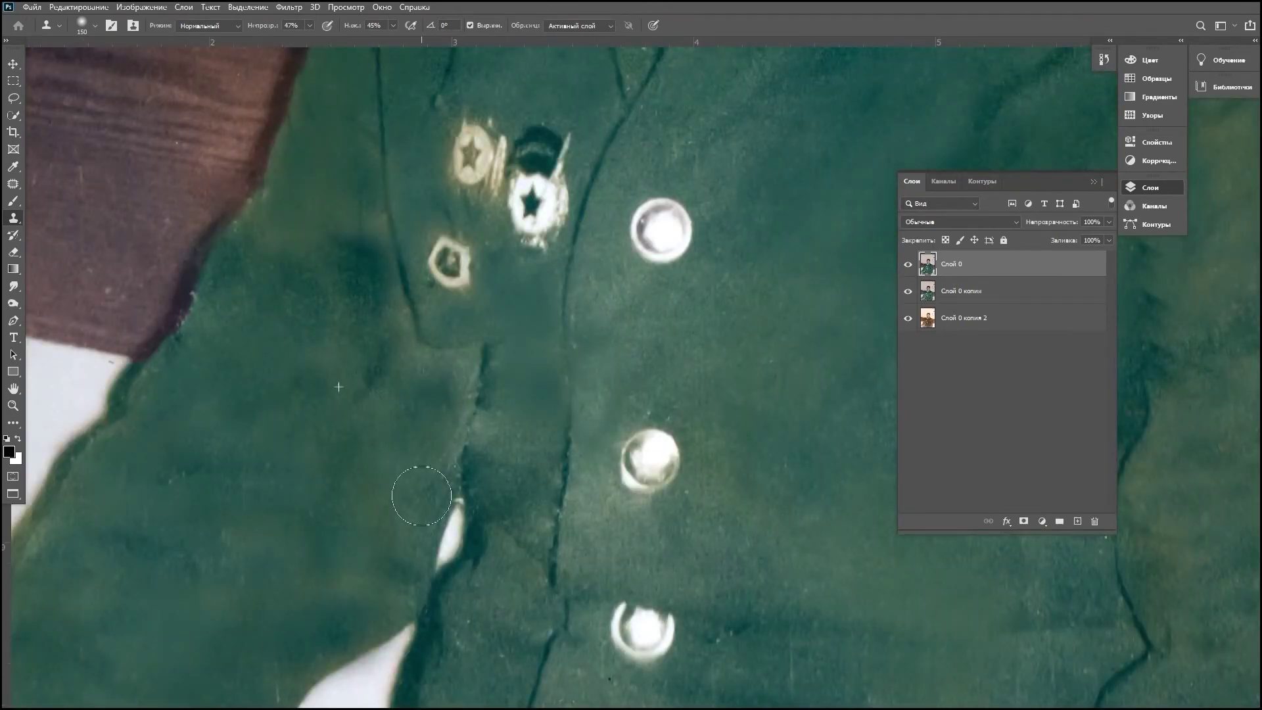
{"action": "scroll", "coordinate": [395, 397], "scroll_direction": "down", "scroll_amount": 3}
{"action": "scroll", "coordinate": [414, 437], "scroll_direction": "up", "scroll_amount": 3}
{"action": "scroll", "coordinate": [390, 583], "scroll_direction": "down", "scroll_amount": 3}
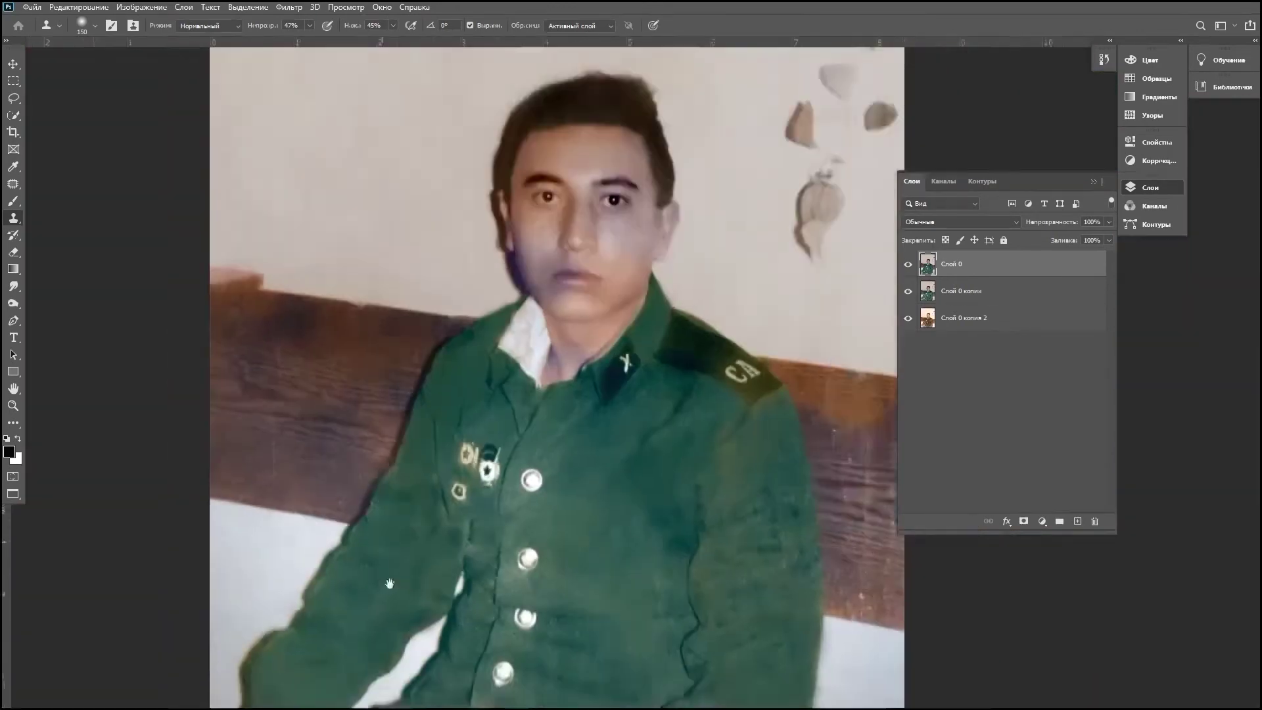
{"action": "scroll", "coordinate": [390, 583], "scroll_direction": "up", "scroll_amount": 3}
{"action": "scroll", "coordinate": [572, 389], "scroll_direction": "down", "scroll_amount": 2}
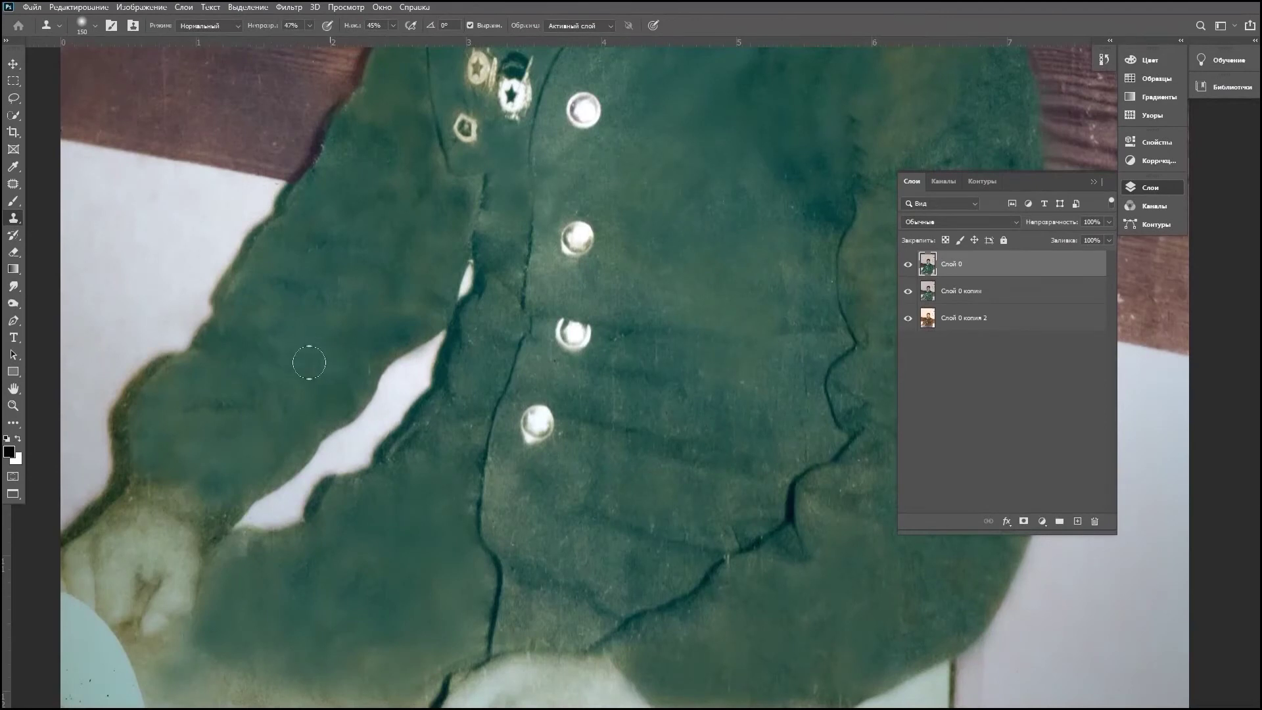
Step: Review the collar and shoulder board, and raise the Clone Stamp opacity to 65%
{"action": "left_click_drag", "start_coordinate": [690, 352], "coordinate": [409, 361]}
{"action": "scroll", "coordinate": [771, 372], "scroll_direction": "up", "scroll_amount": 2}
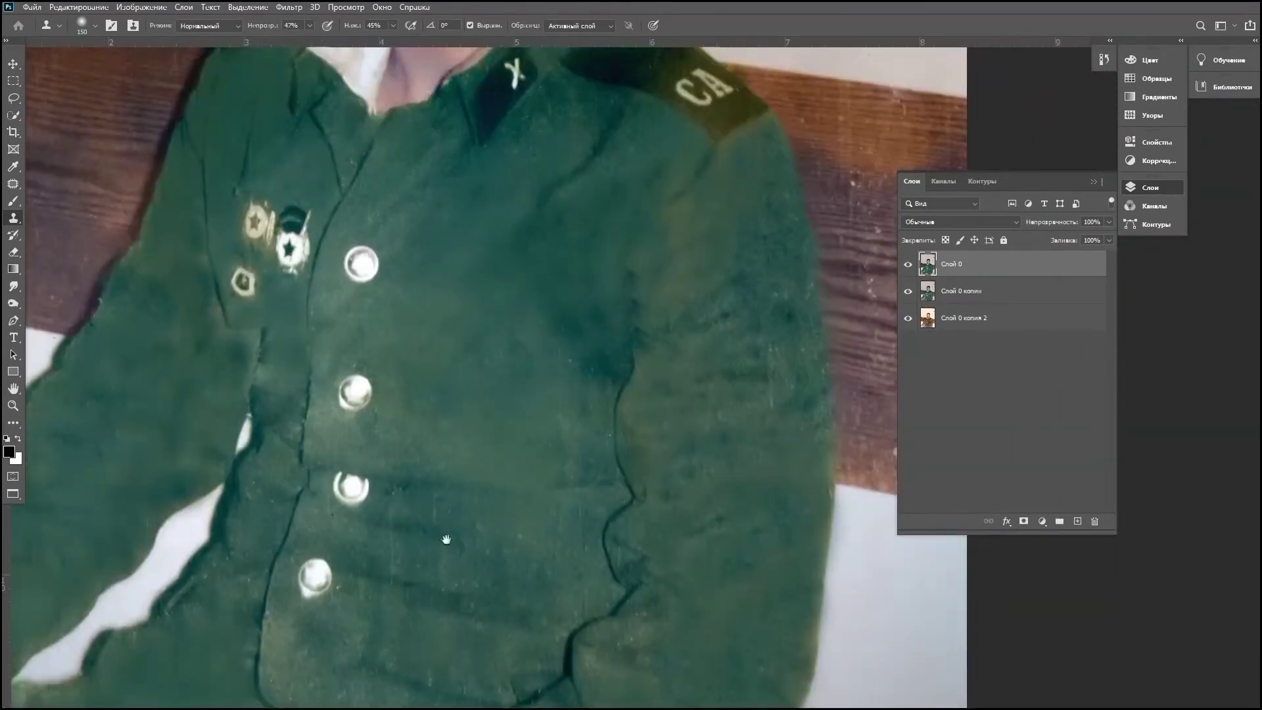
{"action": "left_click_drag", "start_coordinate": [447, 539], "coordinate": [766, 335]}
{"action": "scroll", "coordinate": [444, 268], "scroll_direction": "down", "scroll_amount": 2}
{"action": "left_click", "coordinate": [344, 322]}
{"action": "scroll", "coordinate": [368, 348], "scroll_direction": "up", "scroll_amount": 2}
{"action": "scroll", "coordinate": [460, 394], "scroll_direction": "down", "scroll_amount": 3}
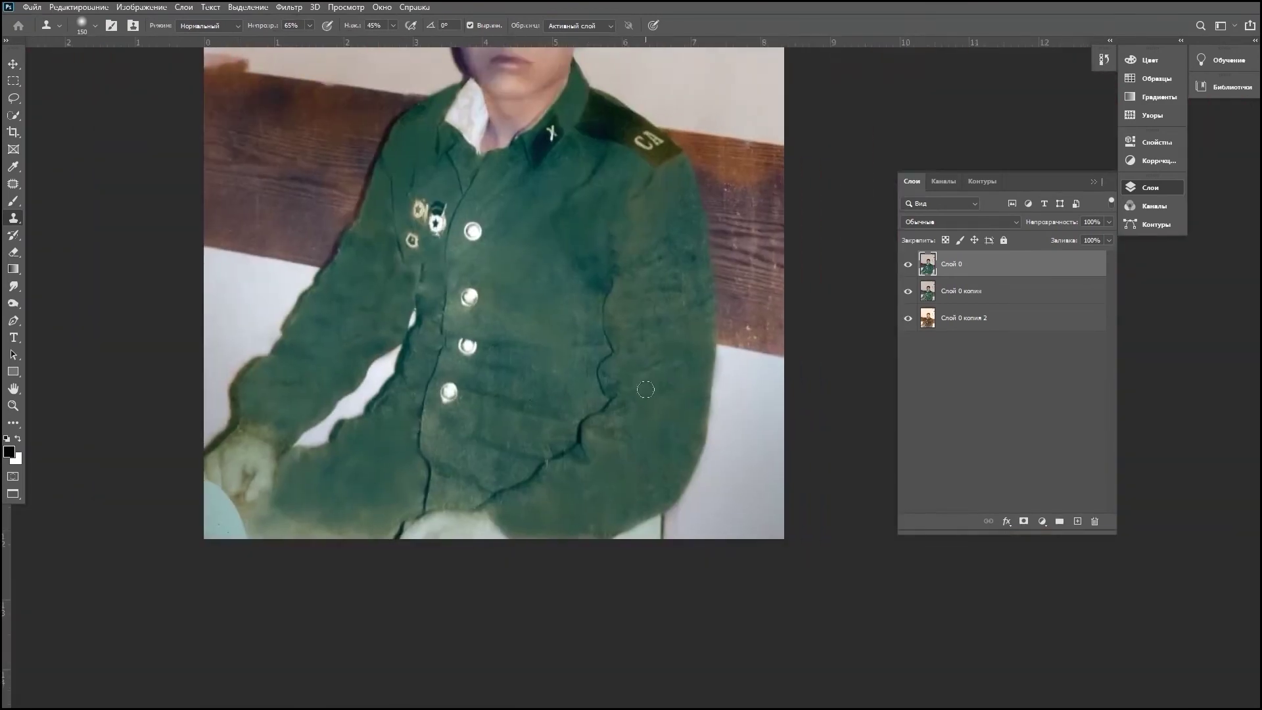
{"action": "scroll", "coordinate": [601, 434], "scroll_direction": "up", "scroll_amount": 2}
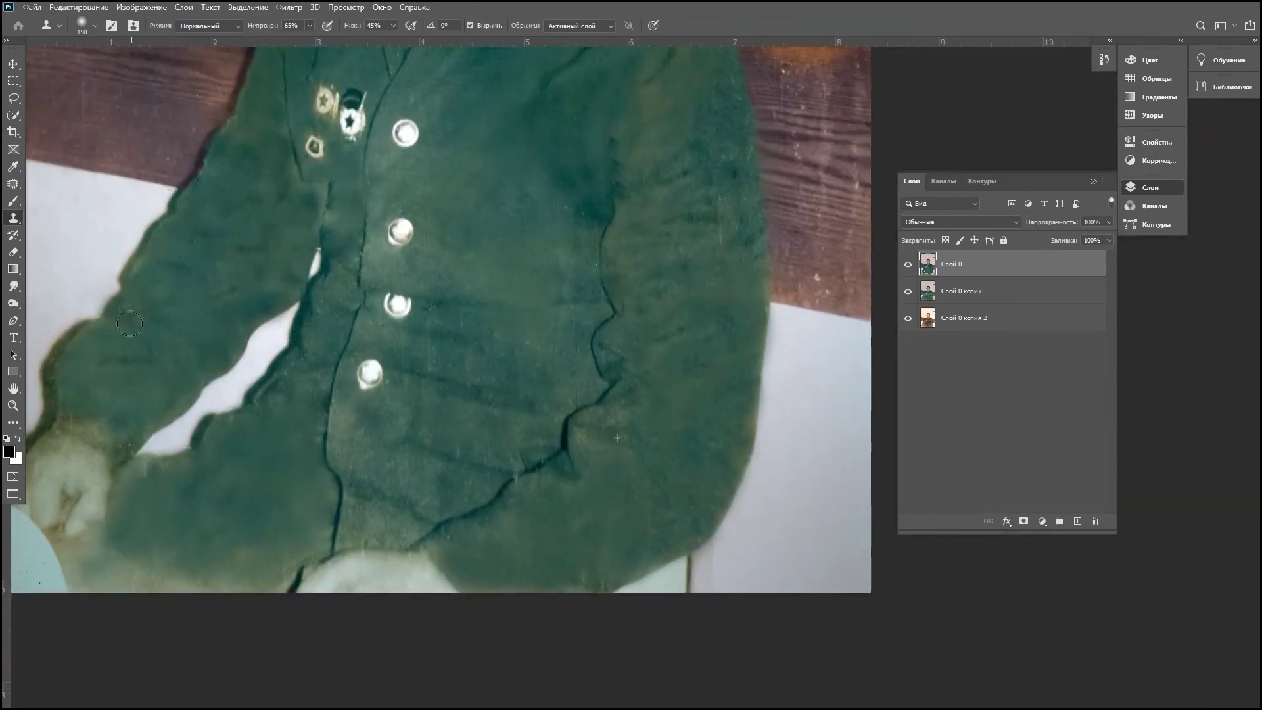
{"action": "scroll", "coordinate": [129, 324], "scroll_direction": "up", "scroll_amount": 1}
{"action": "scroll", "coordinate": [166, 338], "scroll_direction": "down", "scroll_amount": 2}
{"action": "scroll", "coordinate": [285, 366], "scroll_direction": "down", "scroll_amount": 1}
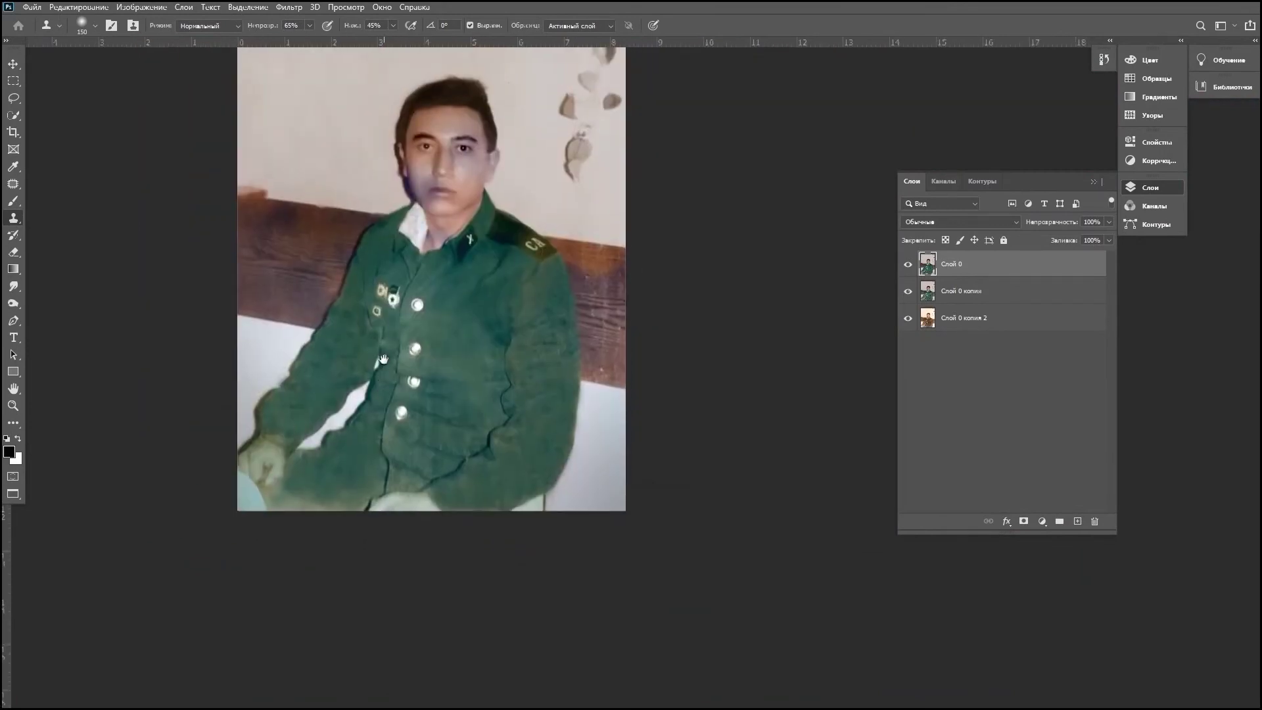
{"action": "key", "text": "v"}
{"action": "scroll", "coordinate": [383, 360], "scroll_direction": "up", "scroll_amount": 1}
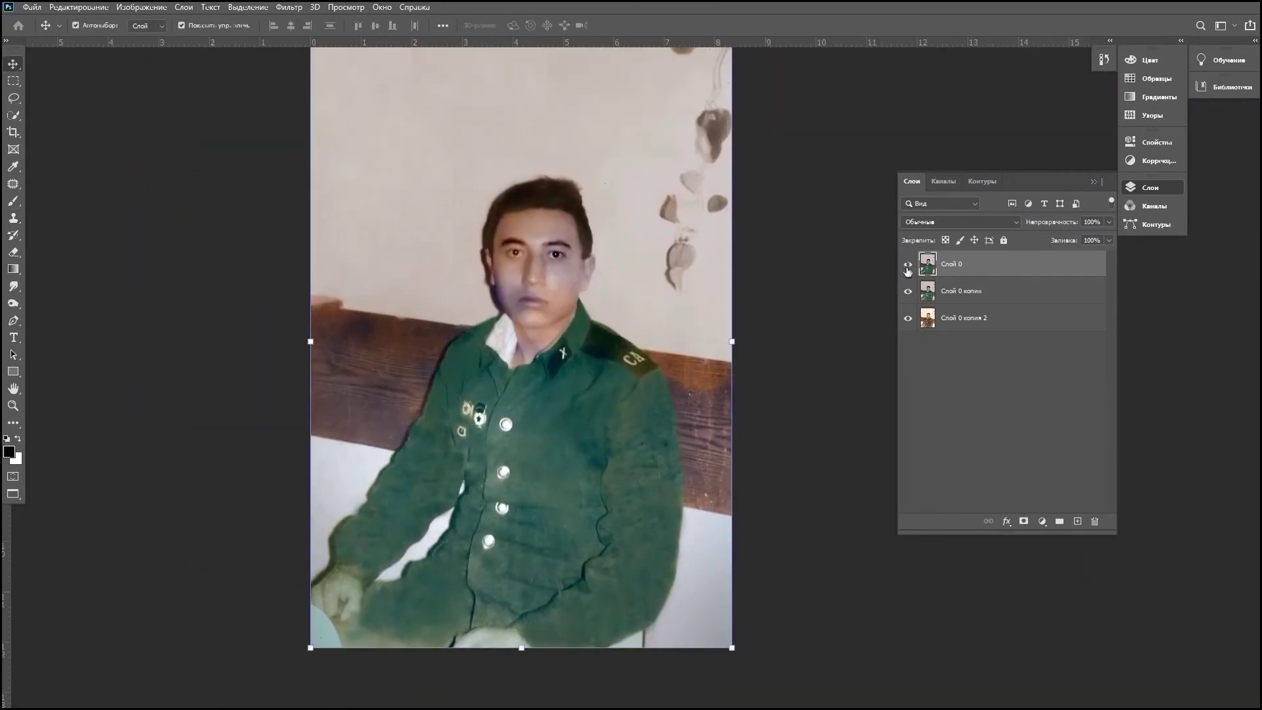
{"action": "left_click_drag", "start_coordinate": [908, 266], "coordinate": [908, 296]}
{"action": "left_click", "coordinate": [908, 291]}
{"action": "left_click", "coordinate": [910, 265]}
{"action": "left_click", "coordinate": [909, 266]}
{"action": "scroll", "coordinate": [503, 335], "scroll_direction": "up", "scroll_amount": 6}
{"action": "key", "text": "s"}
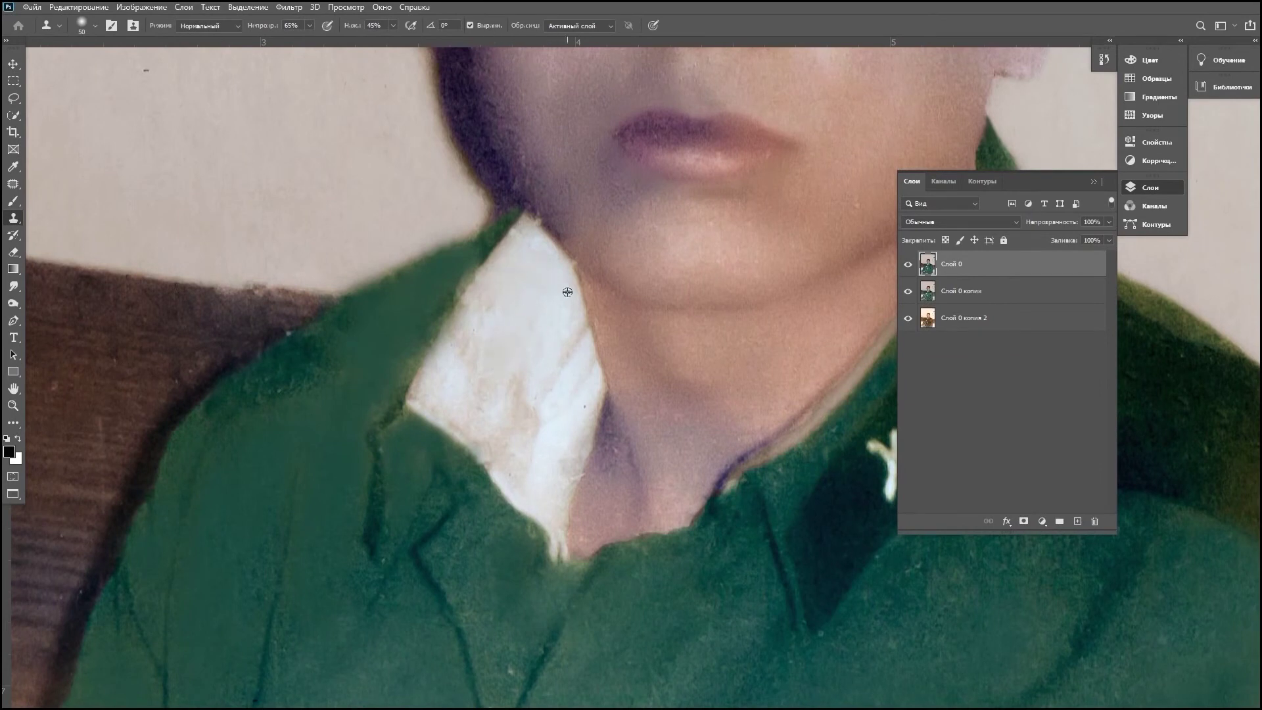
Step: Clone a thin clean white shirt-collar edge along the neck beside the X-insignia collar tab
{"action": "left_click", "coordinate": [543, 276], "text": "alt"}
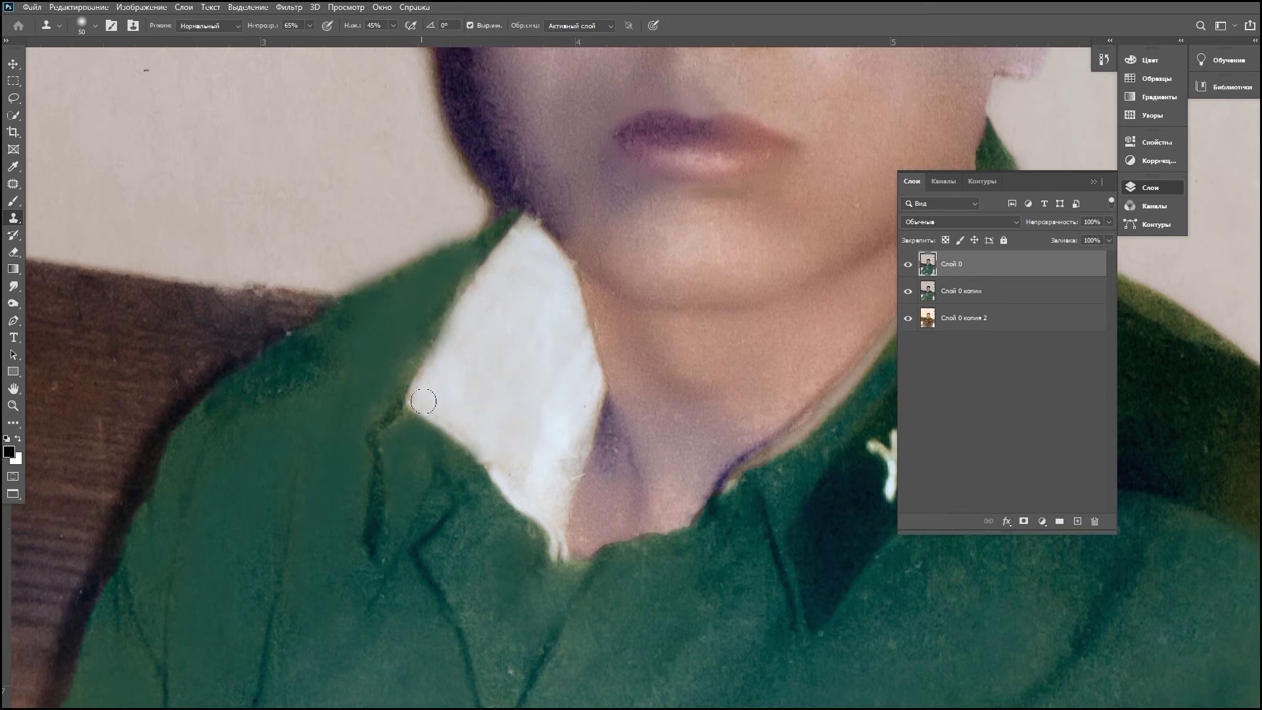
{"action": "left_click_drag", "start_coordinate": [545, 342], "coordinate": [432, 259]}
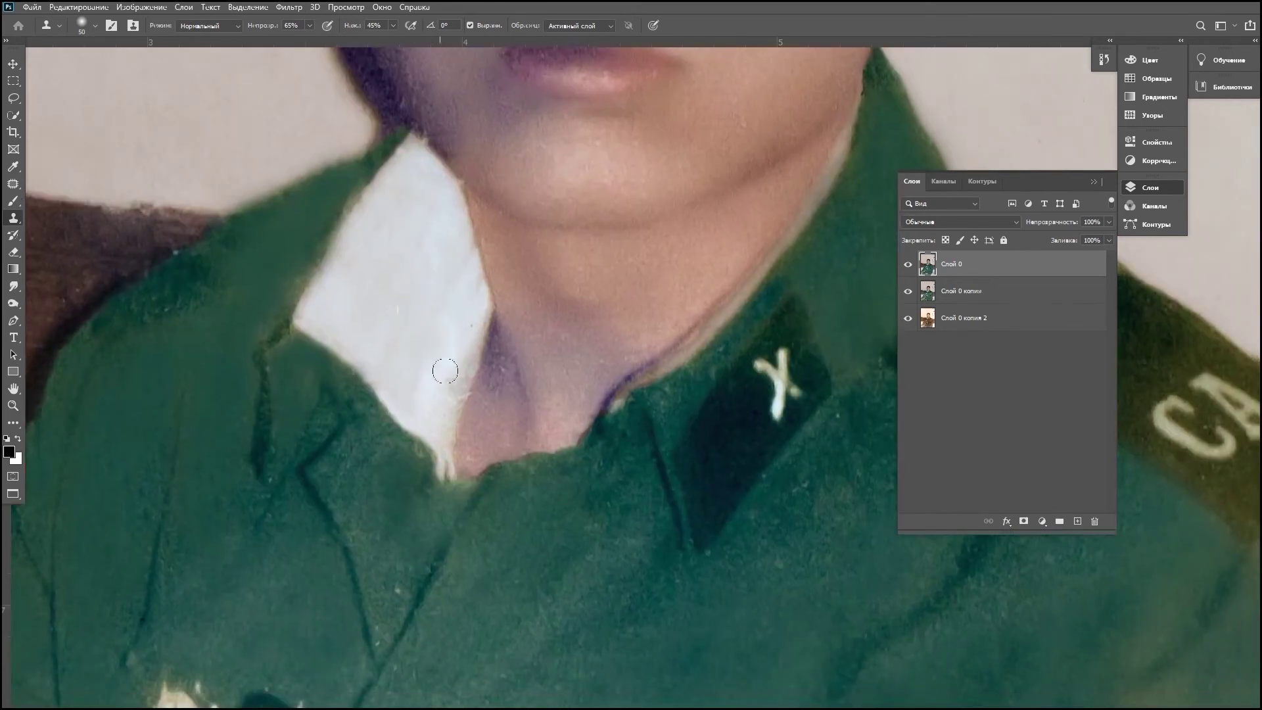
{"action": "mouse_move", "coordinate": [461, 380]}
{"action": "left_mouse_down"}
{"action": "mouse_move", "coordinate": [499, 375]}
{"action": "mouse_move", "coordinate": [480, 347]}
{"action": "mouse_move", "coordinate": [615, 220]}
{"action": "left_mouse_up"}
{"action": "left_click", "coordinate": [304, 352]}
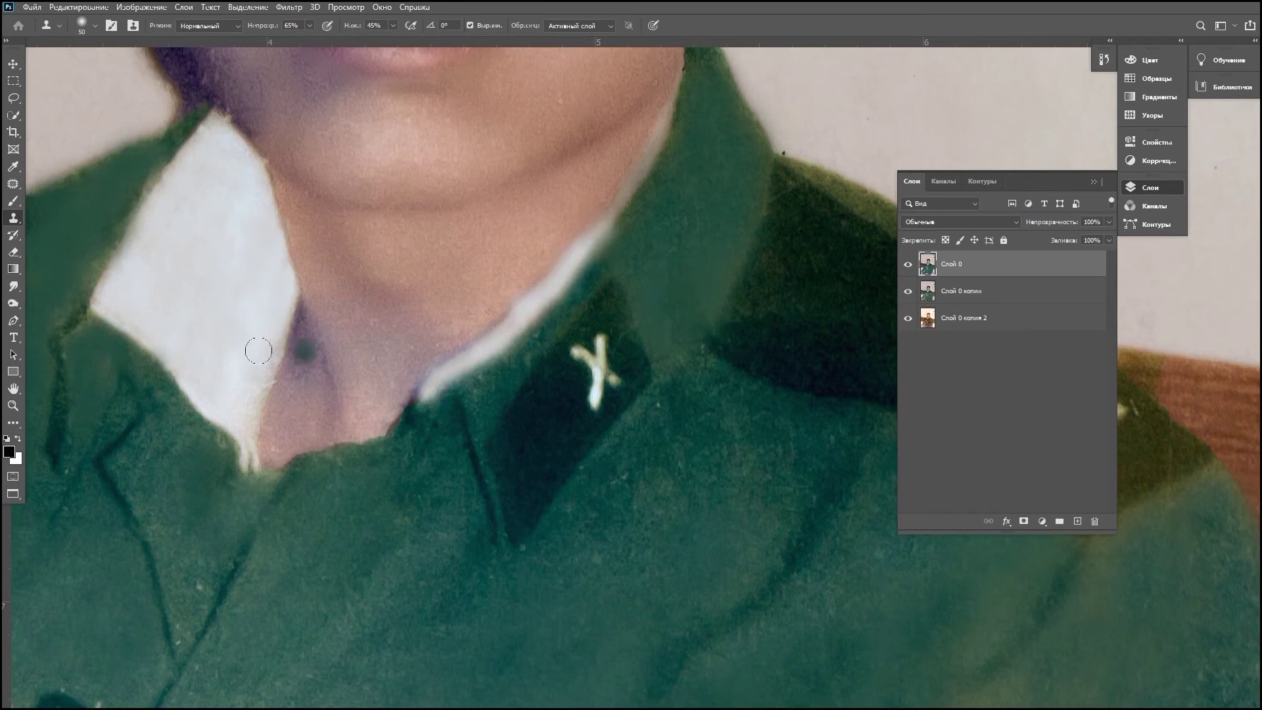
{"action": "left_click_drag", "start_coordinate": [380, 415], "coordinate": [531, 306]}
{"action": "left_click", "coordinate": [509, 324]}
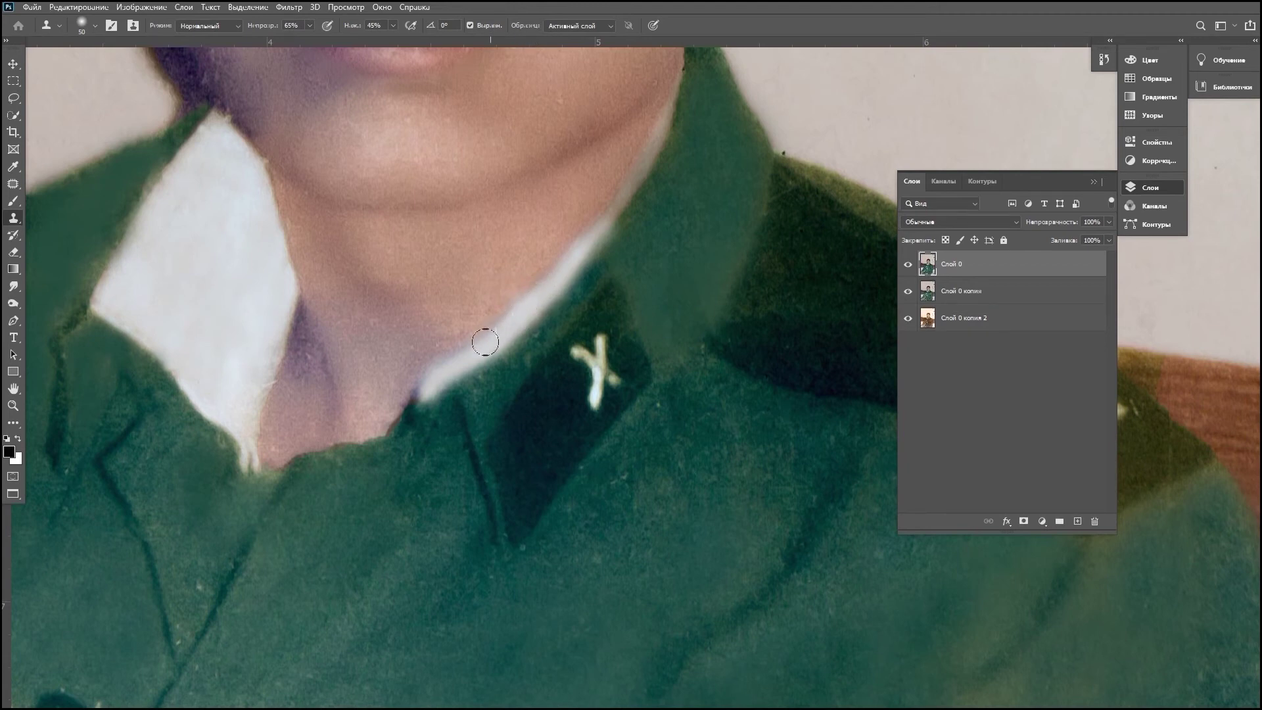
{"action": "scroll", "coordinate": [487, 342], "scroll_direction": "up", "scroll_amount": 2}
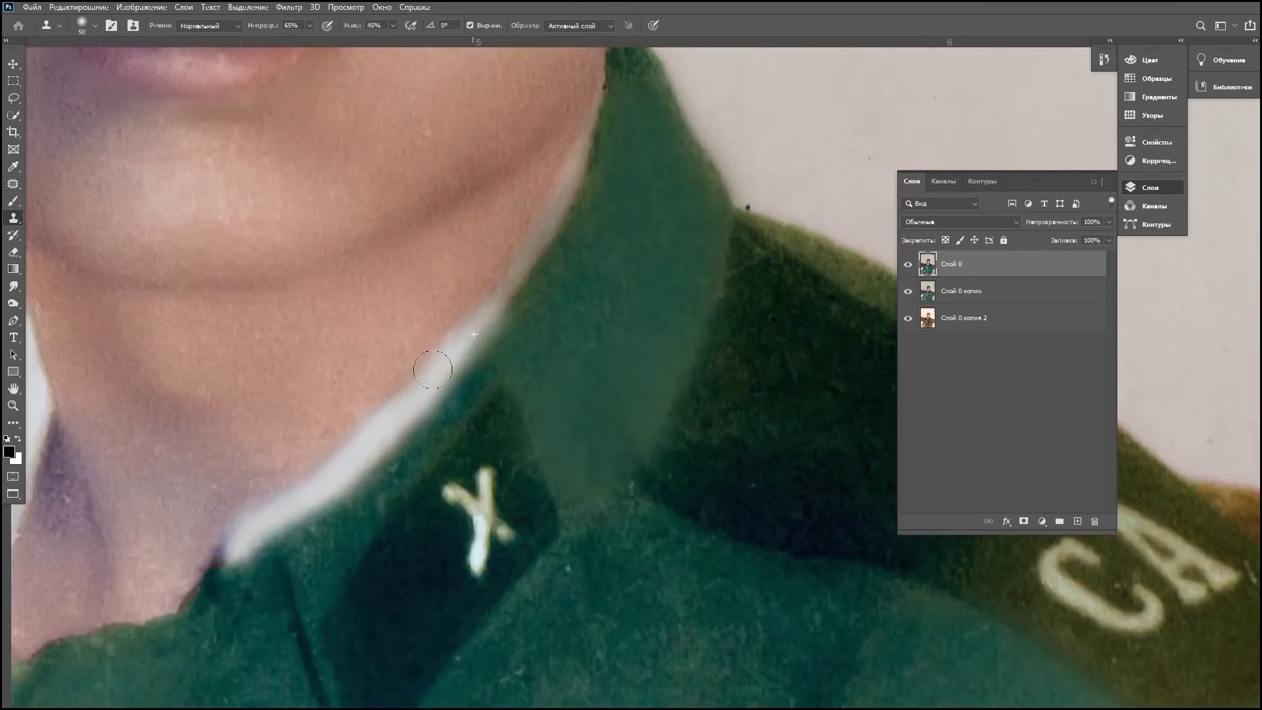
Step: Clone the clean white collar edge along the neck with the Clone Stamp
{"action": "scroll", "coordinate": [486, 333], "scroll_direction": "down", "scroll_amount": 3}
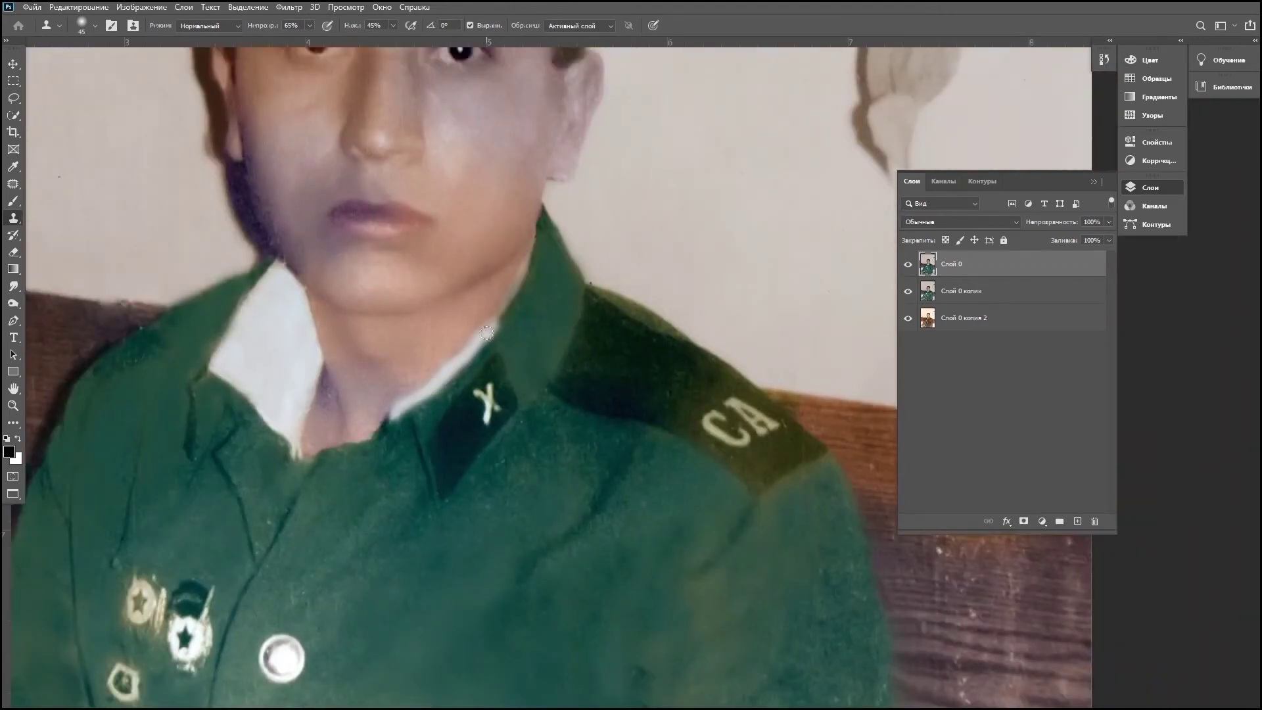
{"action": "scroll", "coordinate": [341, 391], "scroll_direction": "up", "scroll_amount": 2}
{"action": "scroll", "coordinate": [493, 319], "scroll_direction": "up", "scroll_amount": 2}
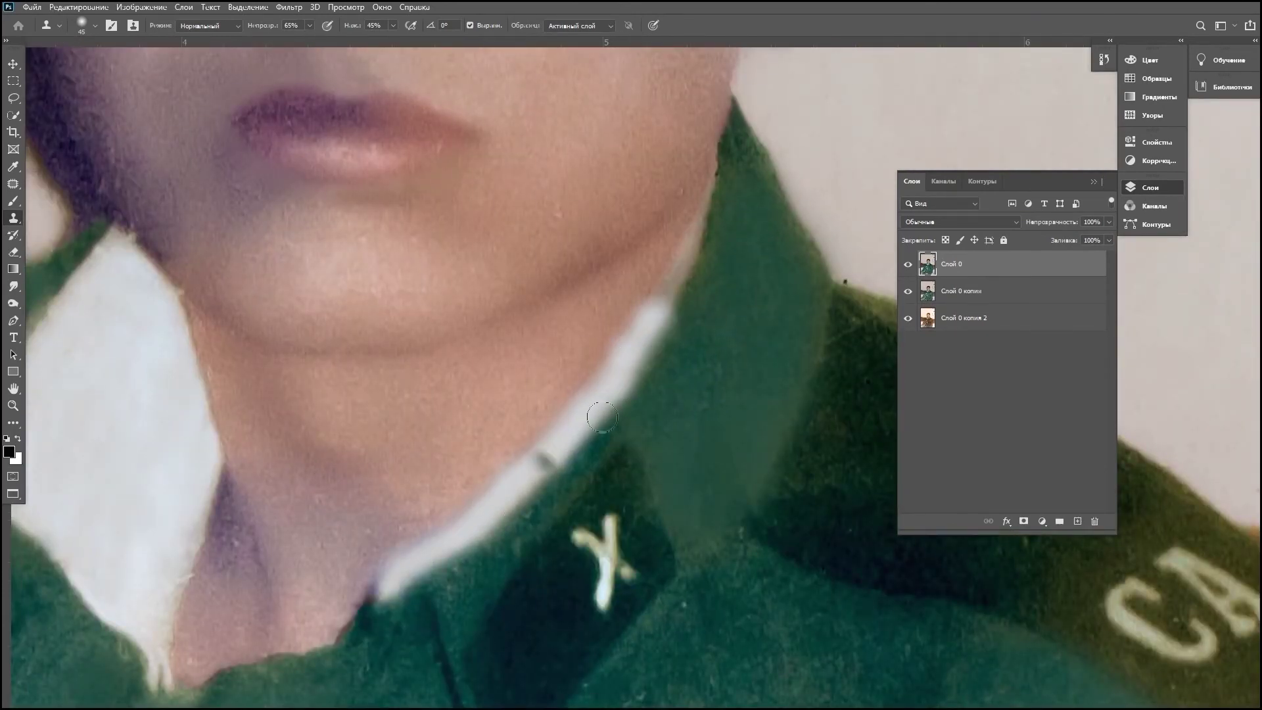
{"action": "left_click_drag", "start_coordinate": [589, 414], "coordinate": [557, 460]}
{"action": "left_click_drag", "start_coordinate": [681, 243], "coordinate": [597, 401]}
{"action": "left_click", "coordinate": [667, 281]}
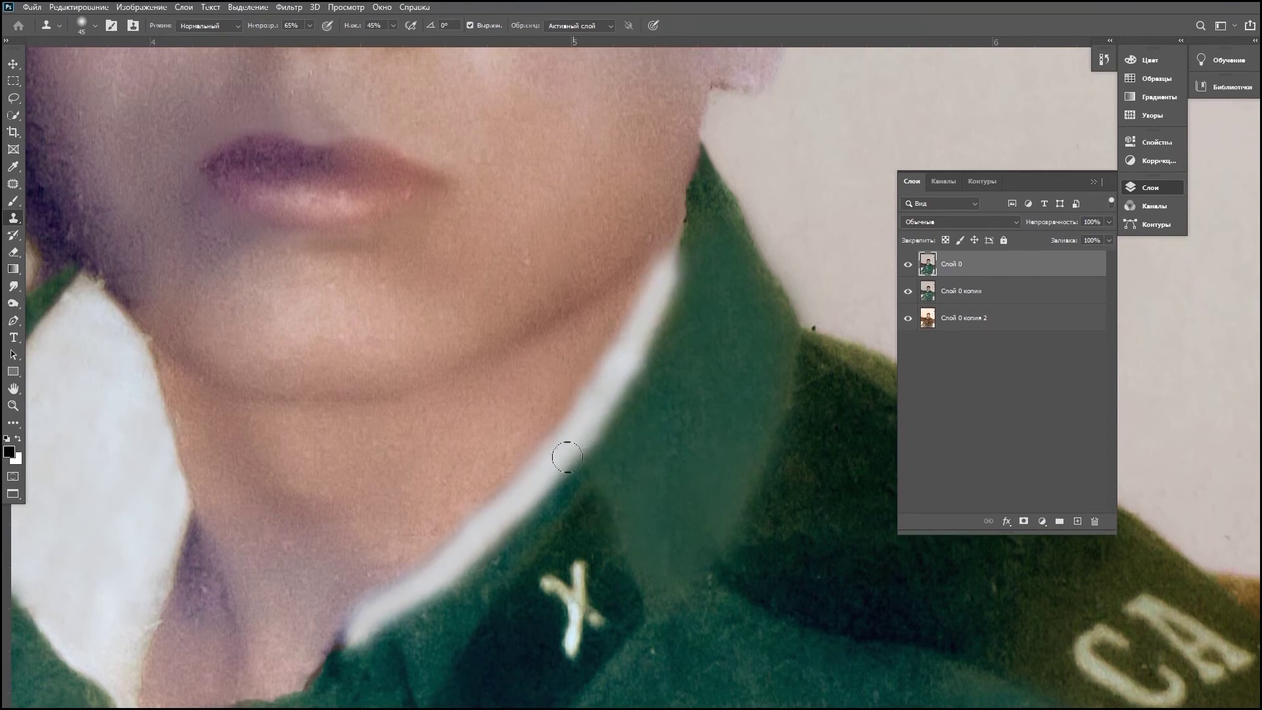
Step: Sample a skin-tone area and clone it along the neck edge beside the collar
{"action": "scroll", "coordinate": [567, 457], "scroll_direction": "down", "scroll_amount": 5}
{"action": "scroll", "coordinate": [437, 457], "scroll_direction": "up", "scroll_amount": 6}
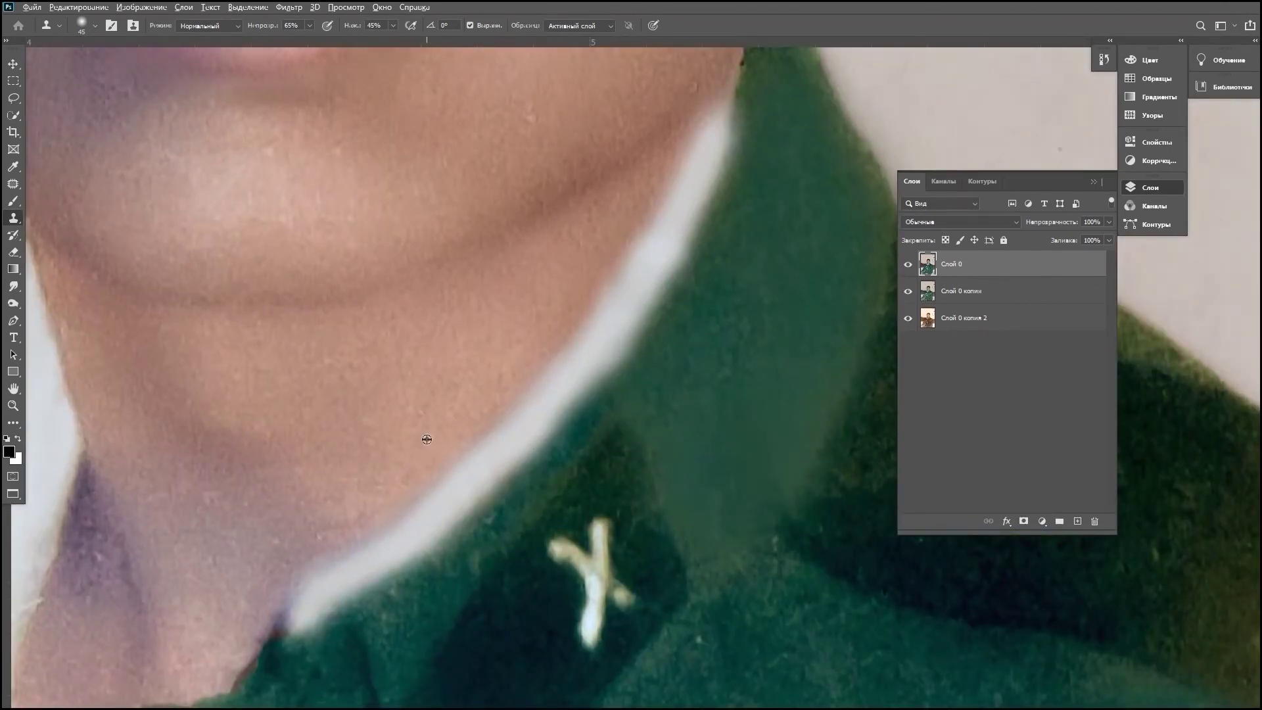
{"action": "left_click", "coordinate": [491, 360], "text": "alt"}
{"action": "scroll", "coordinate": [294, 566], "scroll_direction": "down", "scroll_amount": 5}
{"action": "scroll", "coordinate": [532, 443], "scroll_direction": "up", "scroll_amount": 5}
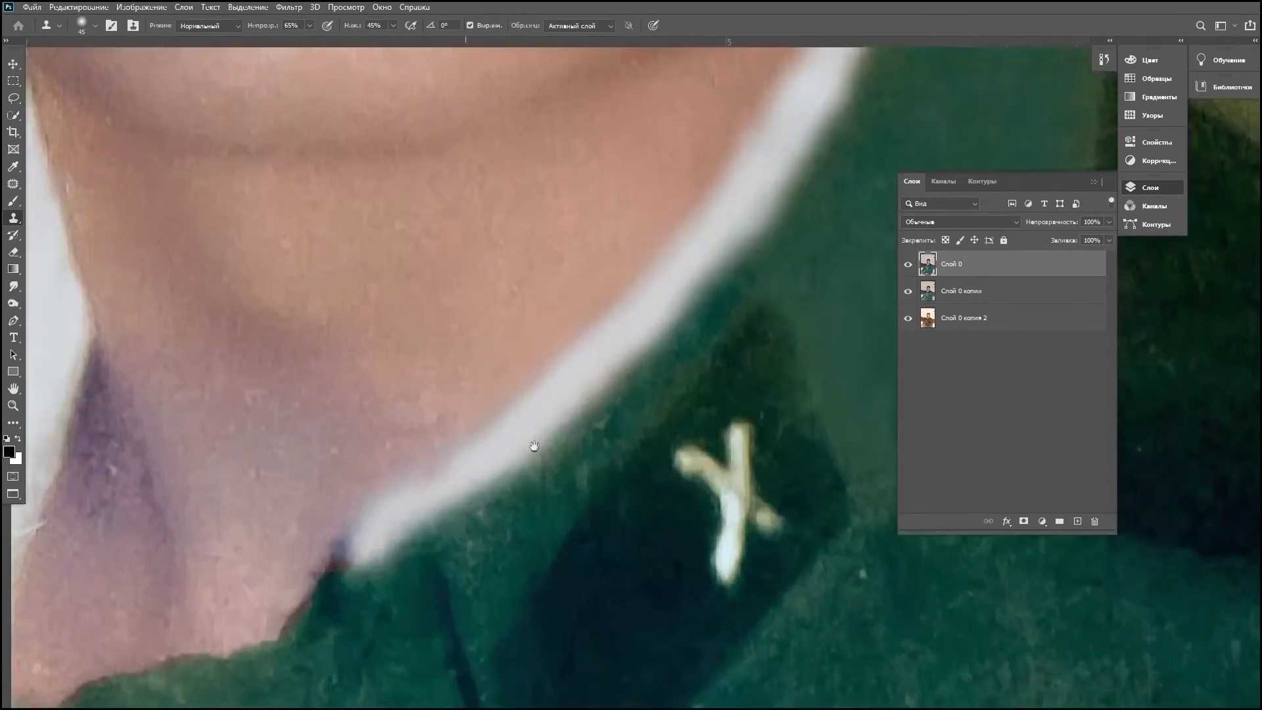
{"action": "scroll", "coordinate": [507, 226], "scroll_direction": "up", "scroll_amount": 2}
{"action": "scroll", "coordinate": [432, 360], "scroll_direction": "up", "scroll_amount": 3}
{"action": "scroll", "coordinate": [432, 359], "scroll_direction": "right", "scroll_amount": 2}
{"action": "left_click_drag", "start_coordinate": [516, 428], "coordinate": [501, 307]}
{"action": "scroll", "coordinate": [501, 307], "scroll_direction": "down", "scroll_amount": 5}
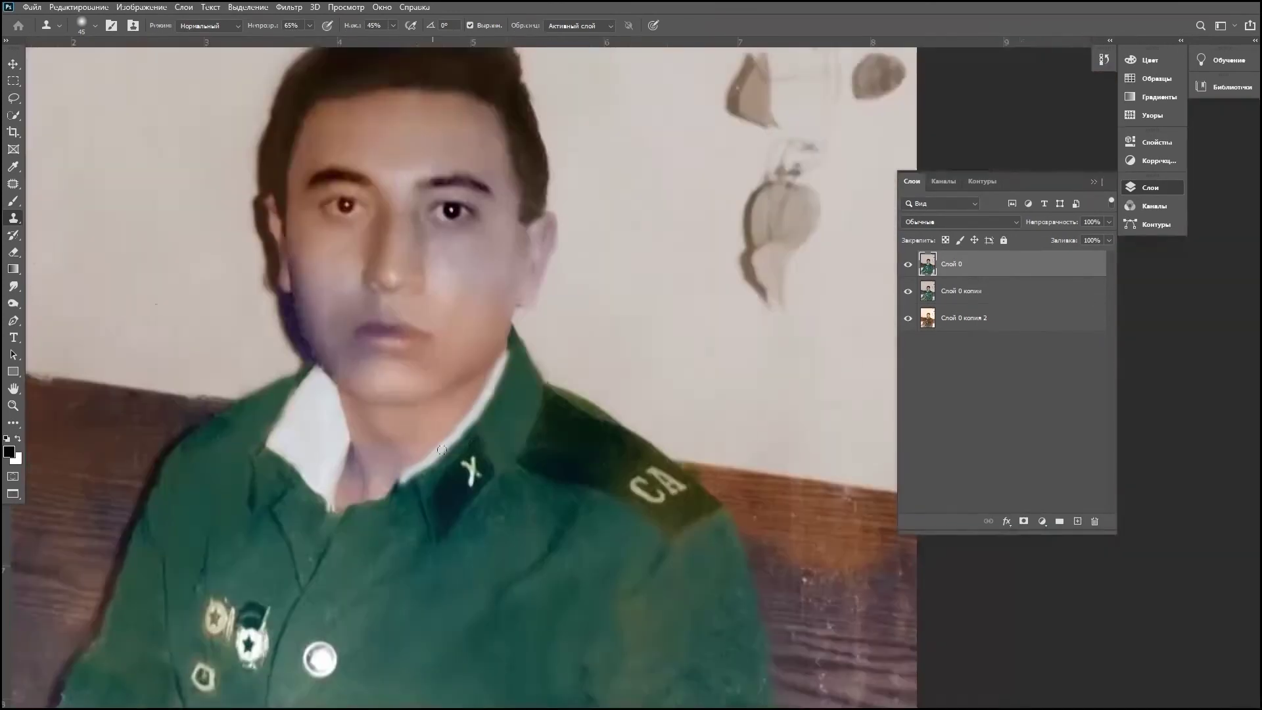
{"action": "scroll", "coordinate": [556, 418], "scroll_direction": "up", "scroll_amount": 3}
{"action": "scroll", "coordinate": [532, 286], "scroll_direction": "up", "scroll_amount": 2}
Step: Clone three more strokes along the neck–collar boundary to smooth it
{"action": "left_click_drag", "start_coordinate": [465, 302], "coordinate": [521, 202]}
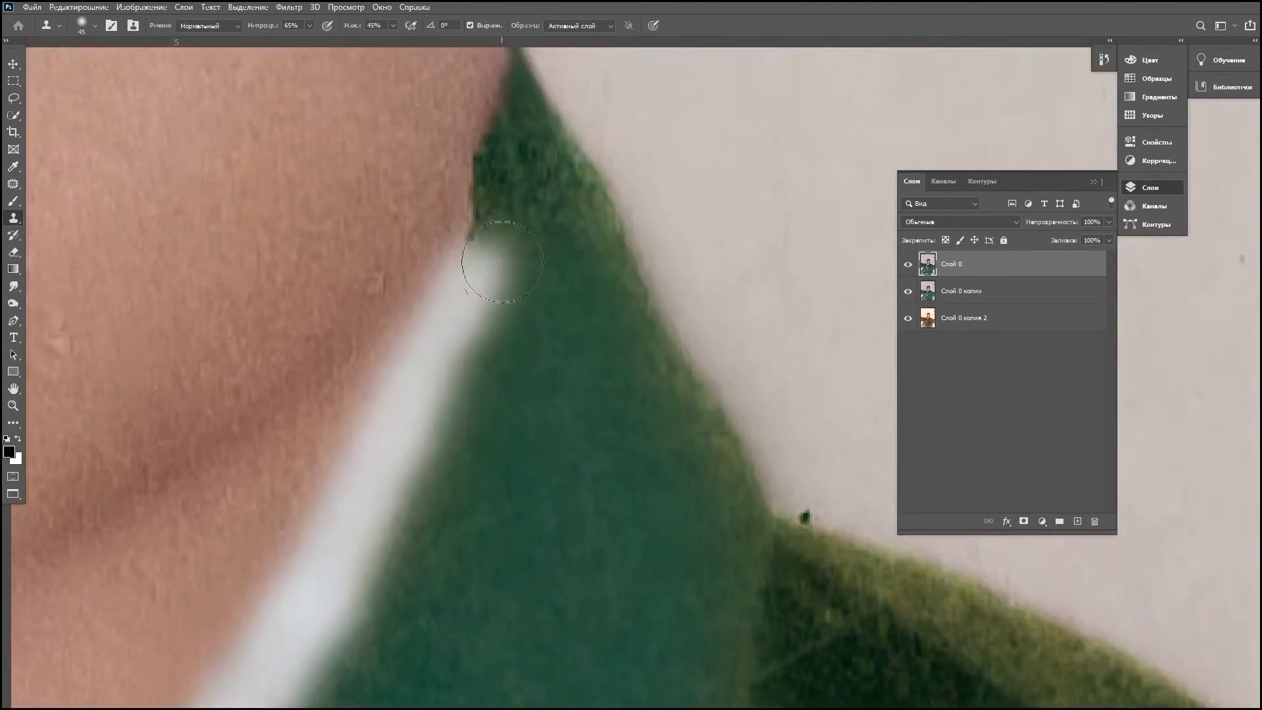
{"action": "scroll", "coordinate": [521, 203], "scroll_direction": "down", "scroll_amount": 4}
{"action": "scroll", "coordinate": [555, 381], "scroll_direction": "up", "scroll_amount": 2}
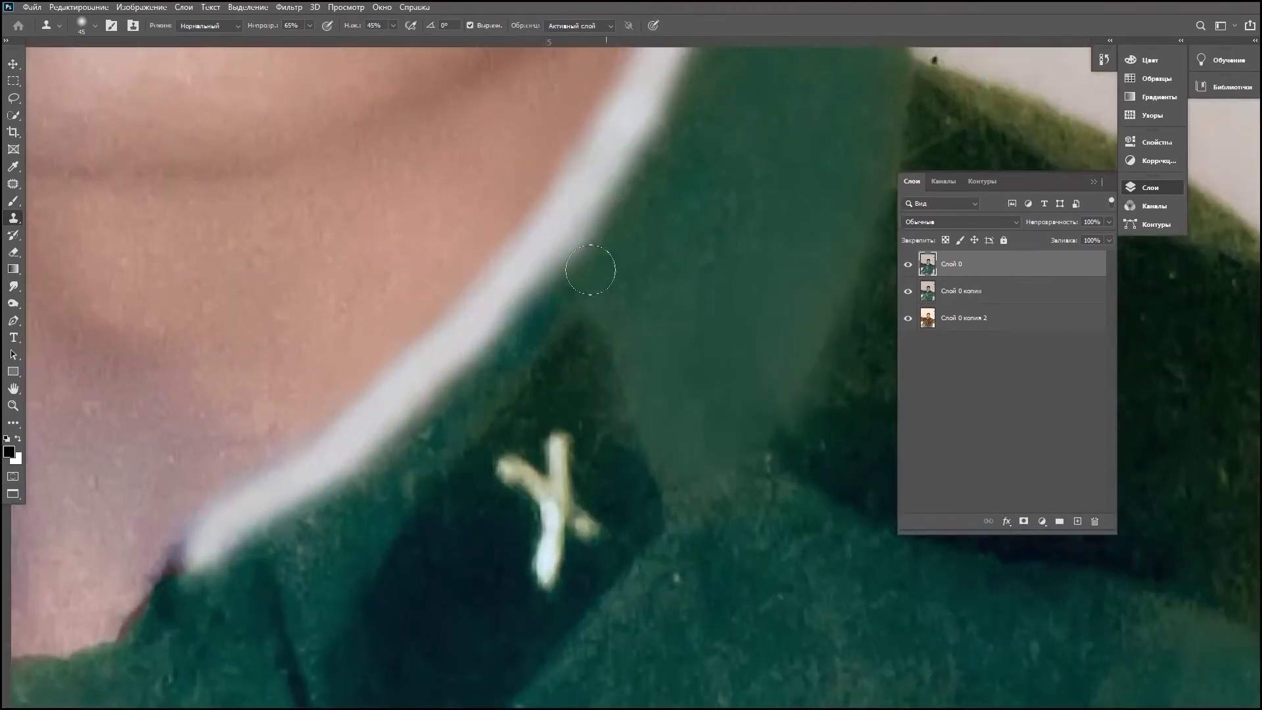
{"action": "scroll", "coordinate": [592, 262], "scroll_direction": "up", "scroll_amount": 1}
{"action": "scroll", "coordinate": [552, 341], "scroll_direction": "up", "scroll_amount": 1}
{"action": "scroll", "coordinate": [508, 449], "scroll_direction": "down", "scroll_amount": 3}
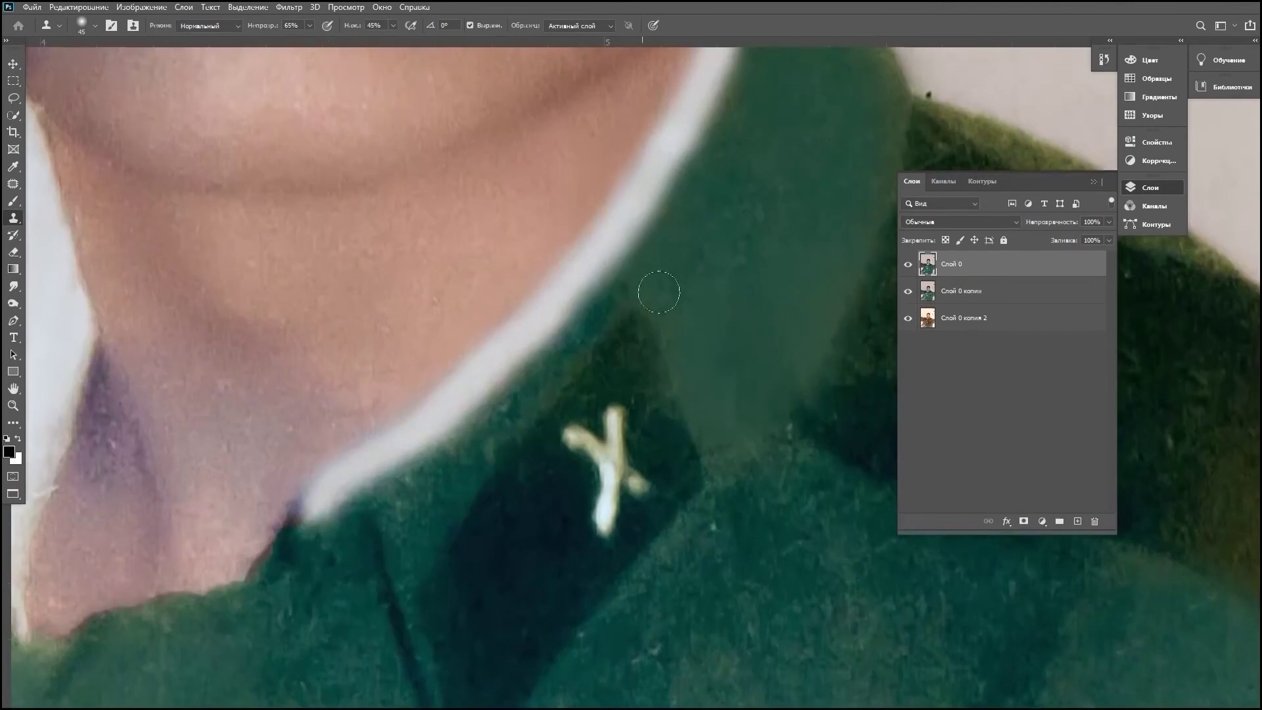
{"action": "scroll", "coordinate": [634, 437], "scroll_direction": "up", "scroll_amount": 2}
{"action": "scroll", "coordinate": [635, 435], "scroll_direction": "up", "scroll_amount": 1}
{"action": "mouse_move", "coordinate": [635, 435]}
{"action": "left_mouse_down"}
{"action": "mouse_move", "coordinate": [313, 451]}
{"action": "mouse_move", "coordinate": [342, 329]}
{"action": "left_mouse_up"}
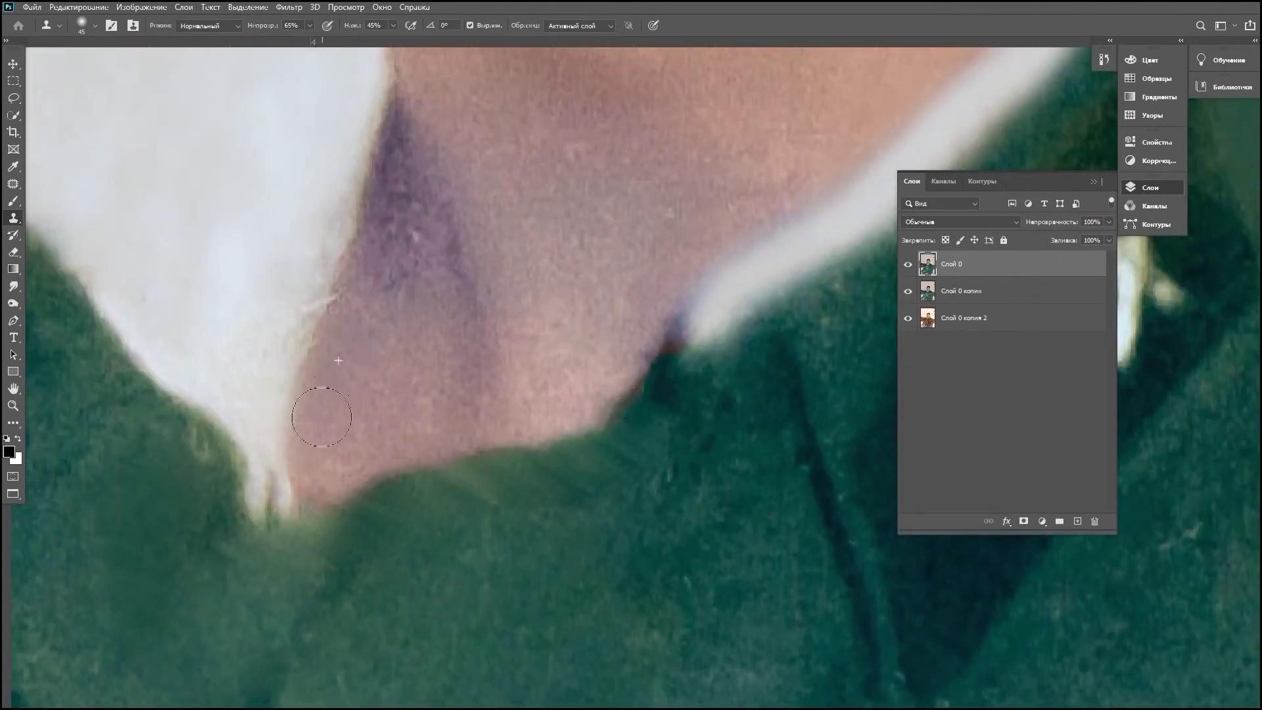
{"action": "scroll", "coordinate": [342, 328], "scroll_direction": "down", "scroll_amount": 1}
{"action": "left_click_drag", "start_coordinate": [315, 407], "coordinate": [405, 217]}
Step: Set Clone Stamp opacity to 35% and brush size 50, then make all three layers visible
{"action": "scroll", "coordinate": [376, 340], "scroll_direction": "down", "scroll_amount": 1}
{"action": "scroll", "coordinate": [376, 341], "scroll_direction": "up", "scroll_amount": 1}
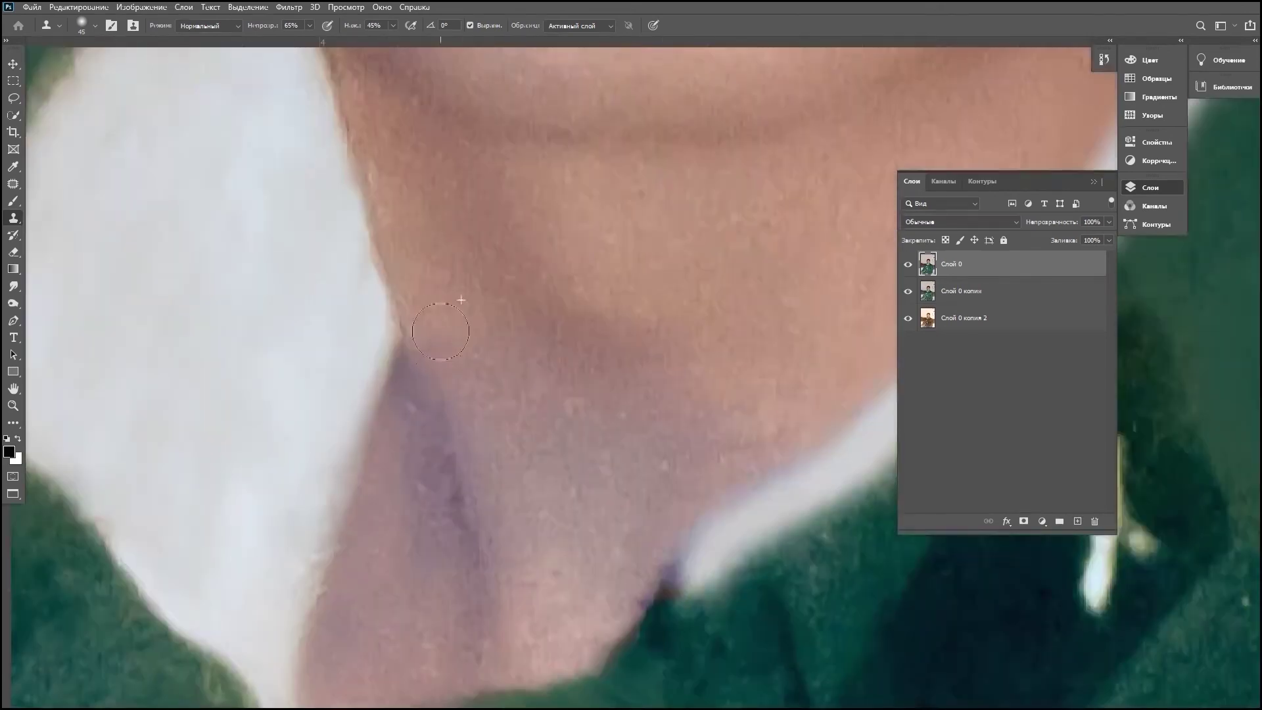
{"action": "scroll", "coordinate": [401, 461], "scroll_direction": "up", "scroll_amount": 1}
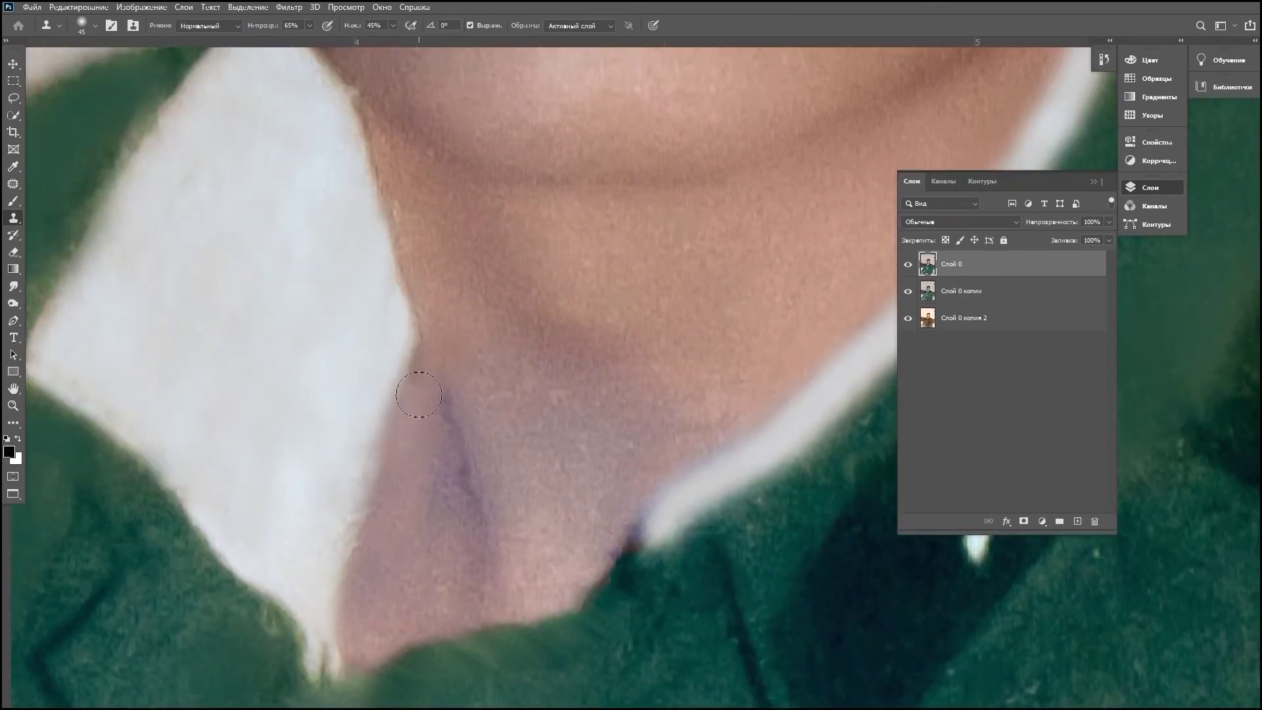
{"action": "scroll", "coordinate": [401, 407], "scroll_direction": "down", "scroll_amount": 2}
{"action": "scroll", "coordinate": [462, 338], "scroll_direction": "up", "scroll_amount": 2}
{"action": "scroll", "coordinate": [437, 290], "scroll_direction": "up", "scroll_amount": 1}
{"action": "scroll", "coordinate": [437, 290], "scroll_direction": "down", "scroll_amount": 2}
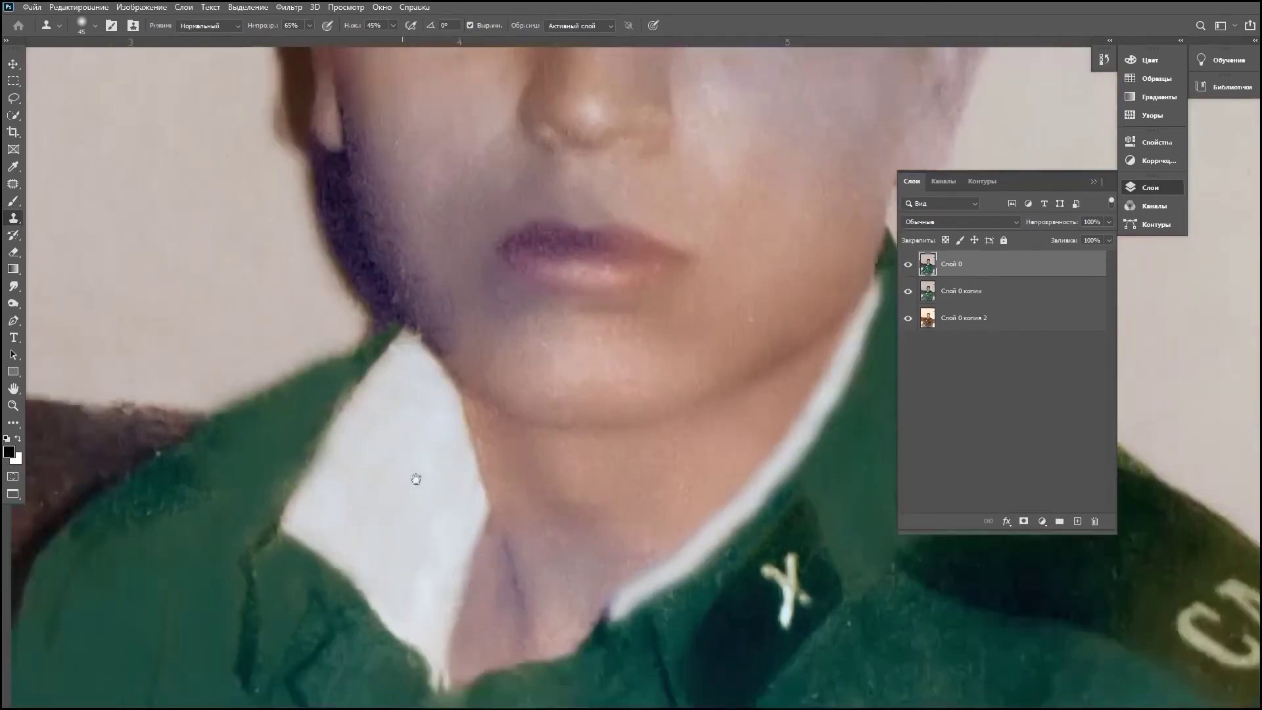
{"action": "scroll", "coordinate": [415, 478], "scroll_direction": "up", "scroll_amount": 2}
{"action": "scroll", "coordinate": [543, 376], "scroll_direction": "down", "scroll_amount": 1}
{"action": "scroll", "coordinate": [533, 382], "scroll_direction": "down", "scroll_amount": 1}
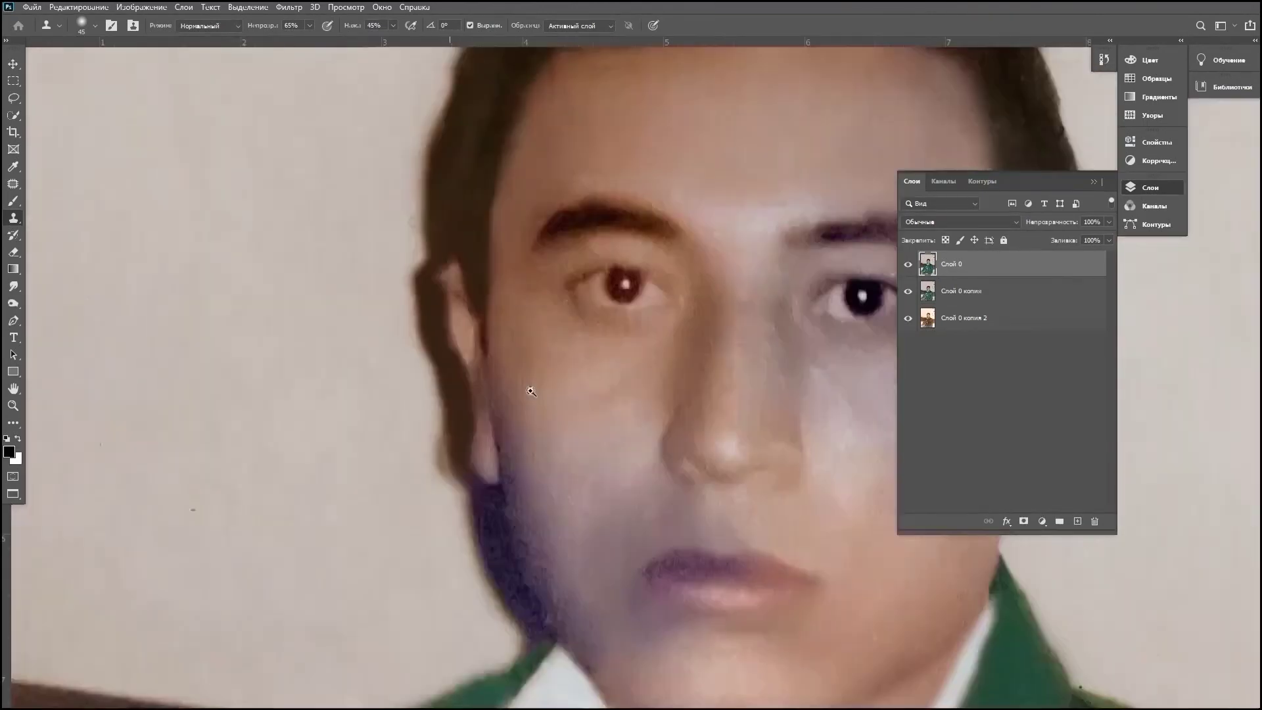
{"action": "scroll", "coordinate": [460, 368], "scroll_direction": "down", "scroll_amount": 3}
{"action": "scroll", "coordinate": [512, 388], "scroll_direction": "up", "scroll_amount": 2}
{"action": "key", "text": "3"}
{"action": "key", "text": "5"}
{"action": "key", "text": "bracketright"}
{"action": "scroll", "coordinate": [520, 401], "scroll_direction": "up", "scroll_amount": 1}
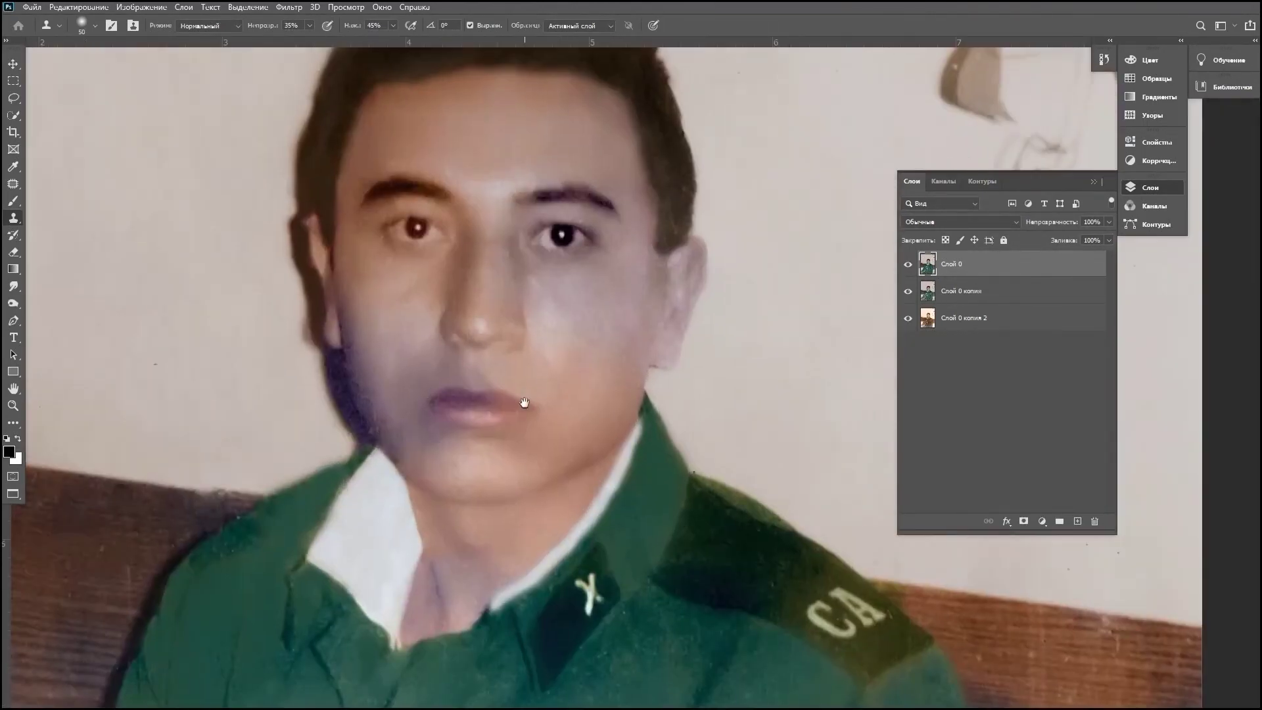
{"action": "scroll", "coordinate": [535, 375], "scroll_direction": "up", "scroll_amount": 1}
{"action": "scroll", "coordinate": [521, 422], "scroll_direction": "up", "scroll_amount": 1}
{"action": "scroll", "coordinate": [521, 423], "scroll_direction": "up", "scroll_amount": 1}
{"action": "left_click_drag", "start_coordinate": [907, 263], "coordinate": [908, 290]}
Step: Fit the photo on screen and hide the top colour layer, showing Слой 0 копия
{"action": "key", "text": "ctrl+0"}
{"action": "left_click", "coordinate": [909, 290]}
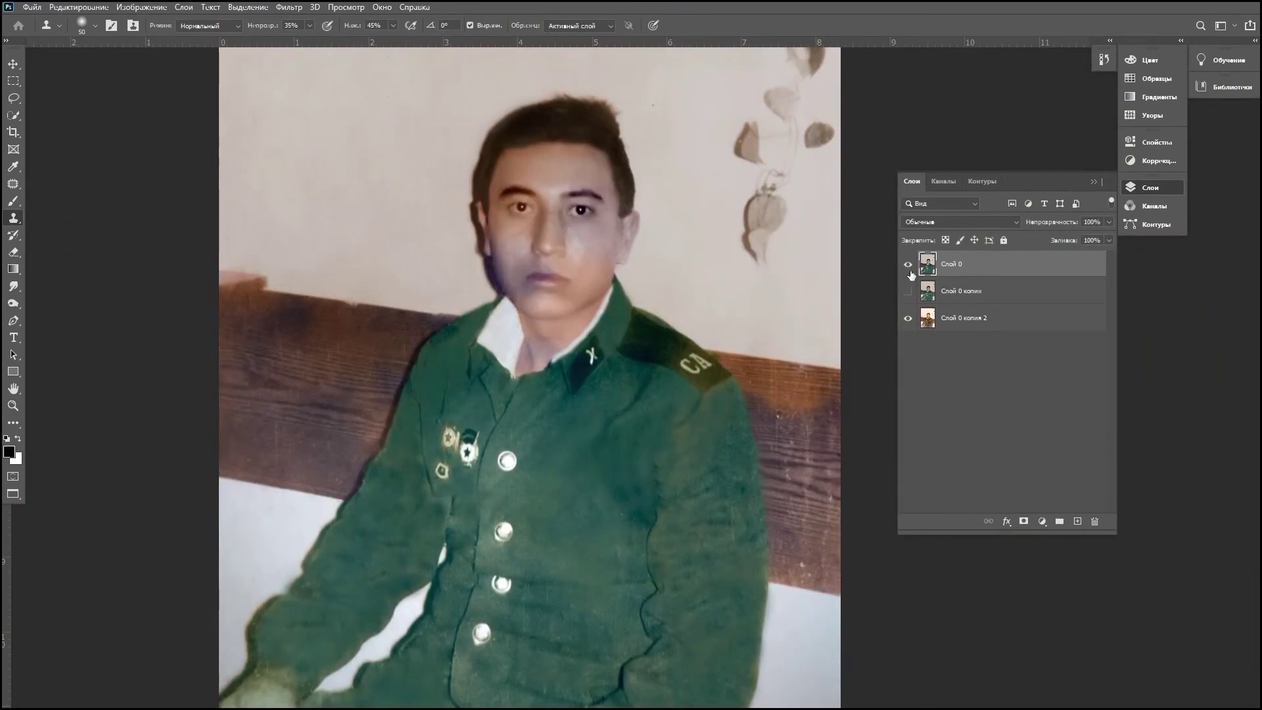
{"action": "left_click", "coordinate": [909, 290]}
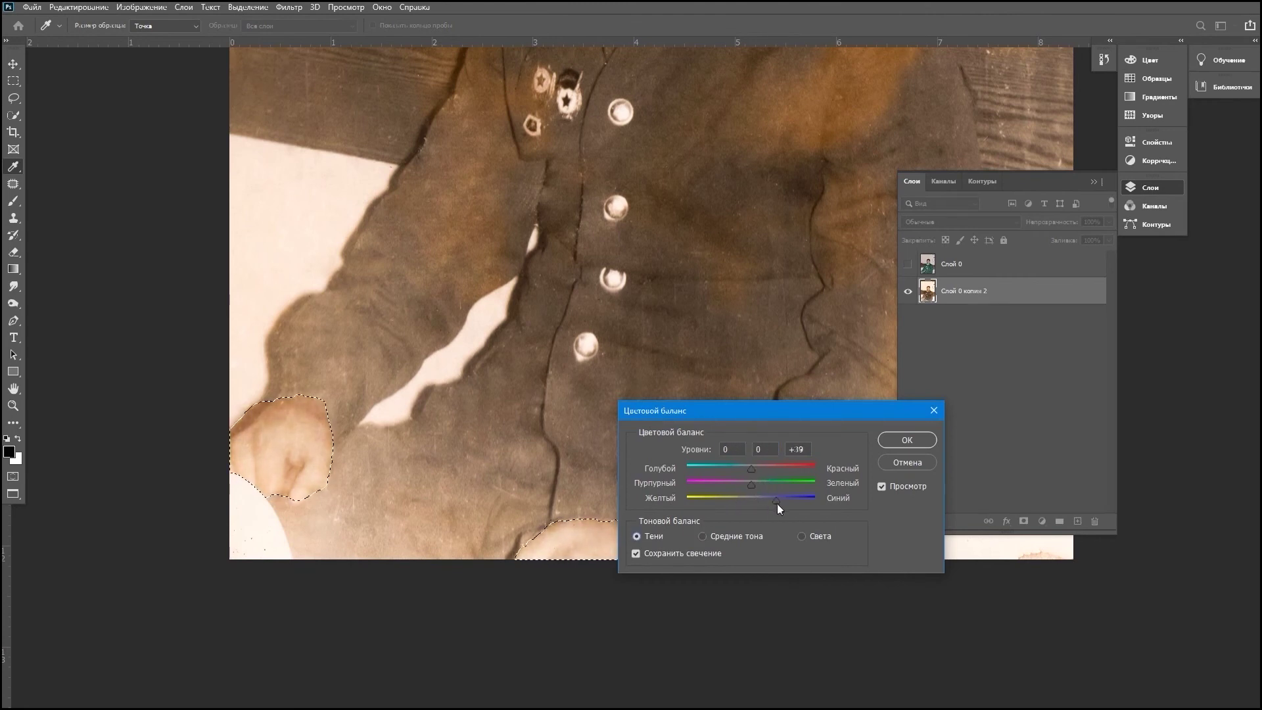
Step: Tint the hands with Color Balance highlights -11/-3/-1, then launch the Camera Raw Filter
{"action": "left_click_drag", "start_coordinate": [751, 471], "coordinate": [751, 498]}
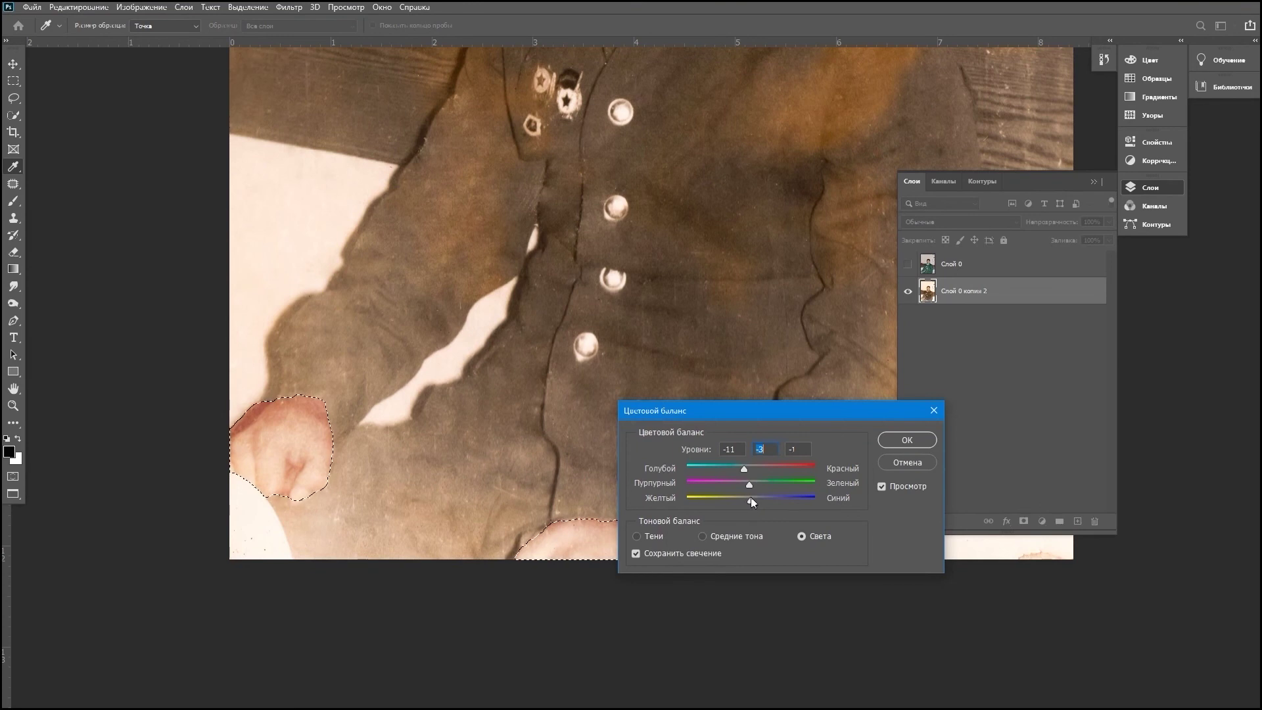
{"action": "key", "text": "Return"}
{"action": "left_click", "coordinate": [289, 8]}
{"action": "left_click", "coordinate": [309, 85]}
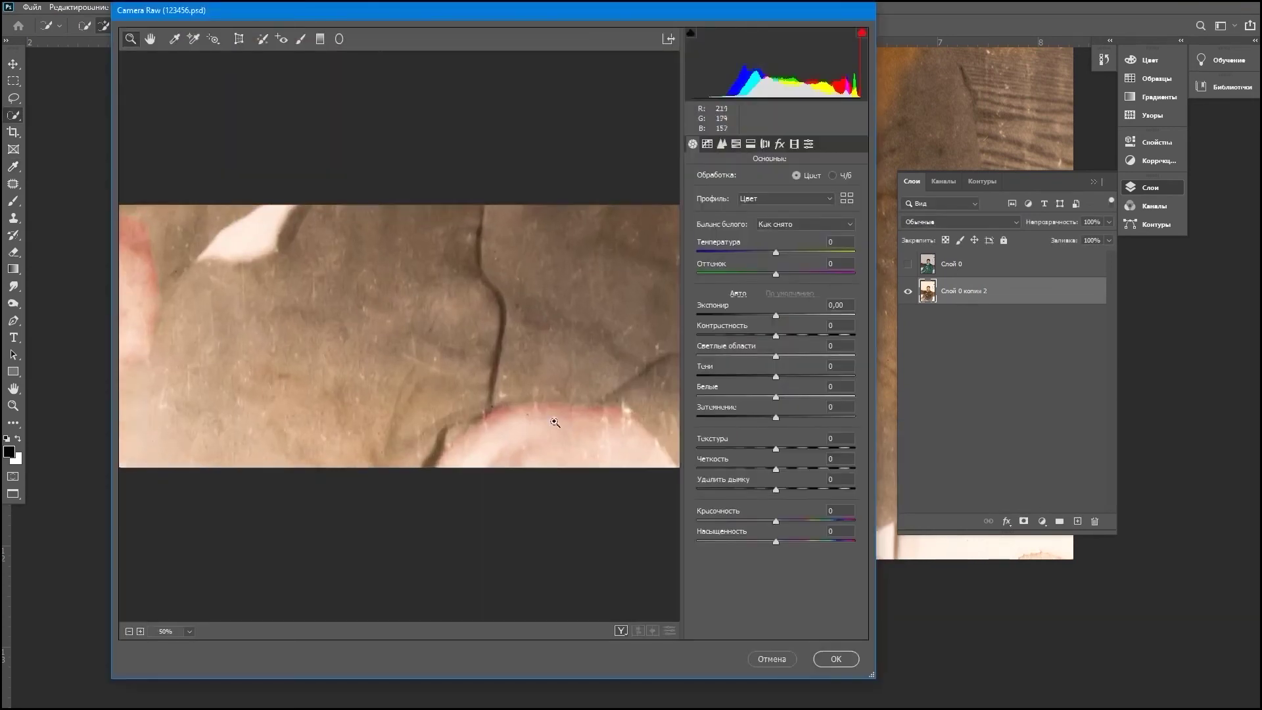
Step: Set Tint +22, Whites -67, Highlights -38, sharpening 73 and noise reduction 52
{"action": "left_click_drag", "start_coordinate": [776, 274], "coordinate": [794, 274]}
{"action": "left_click_drag", "start_coordinate": [776, 395], "coordinate": [723, 396]}
{"action": "mouse_move", "coordinate": [776, 357]}
{"action": "left_mouse_down"}
{"action": "mouse_move", "coordinate": [746, 356]}
{"action": "mouse_move", "coordinate": [781, 336]}
{"action": "left_mouse_up"}
{"action": "left_click_drag", "start_coordinate": [777, 258], "coordinate": [768, 254]}
{"action": "left_click", "coordinate": [722, 144]}
{"action": "left_click", "coordinate": [774, 197]}
{"action": "left_click", "coordinate": [779, 307]}
Step: Desaturate orange, adjust the tone curve, apply Camera Raw, and show the colour layer again
{"action": "left_click", "coordinate": [736, 143]}
{"action": "mouse_move", "coordinate": [776, 247]}
{"action": "left_mouse_down"}
{"action": "mouse_move", "coordinate": [744, 268]}
{"action": "mouse_move", "coordinate": [747, 249]}
{"action": "left_mouse_up"}
{"action": "left_click", "coordinate": [721, 144]}
{"action": "left_click_drag", "start_coordinate": [776, 390], "coordinate": [764, 434]}
{"action": "left_click", "coordinate": [693, 143]}
{"action": "left_click", "coordinate": [836, 659]}
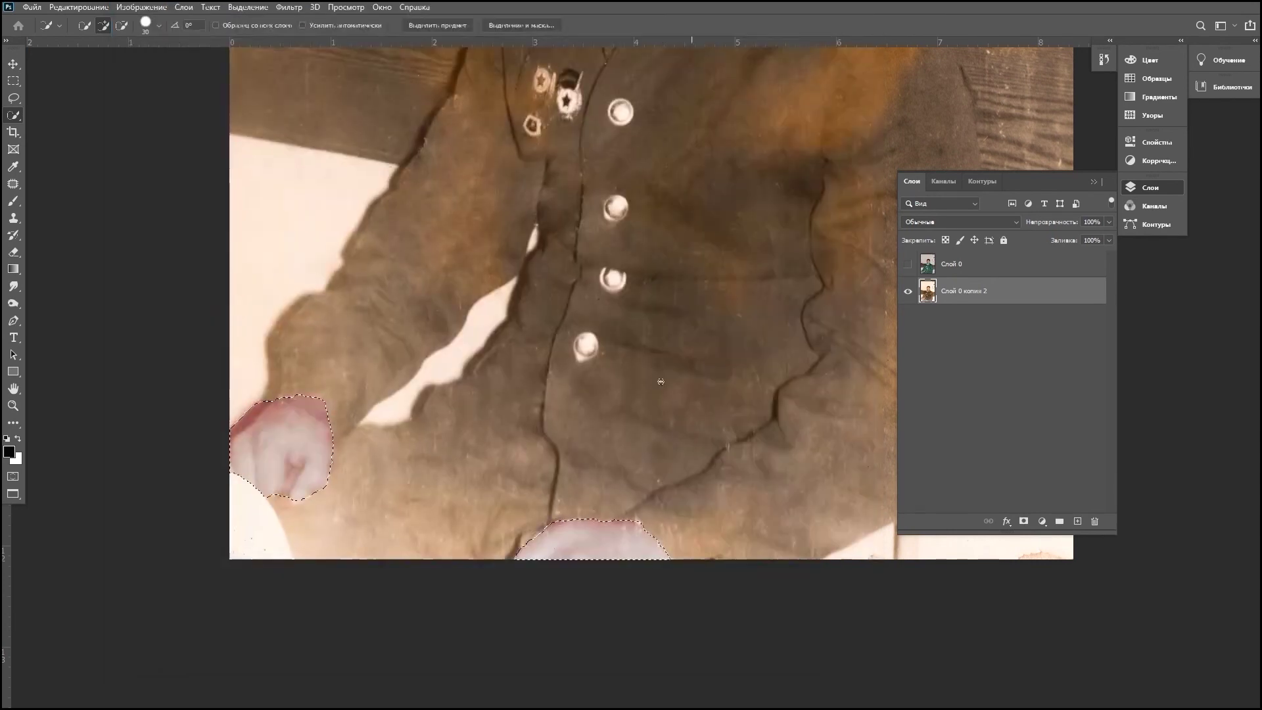
{"action": "left_click", "coordinate": [908, 264]}
Step: With the Eraser on the colour layer, compare it on/off and undo a trial erase over the hand
{"action": "key", "text": "e"}
{"action": "scroll", "coordinate": [520, 443], "scroll_direction": "up", "scroll_amount": 3}
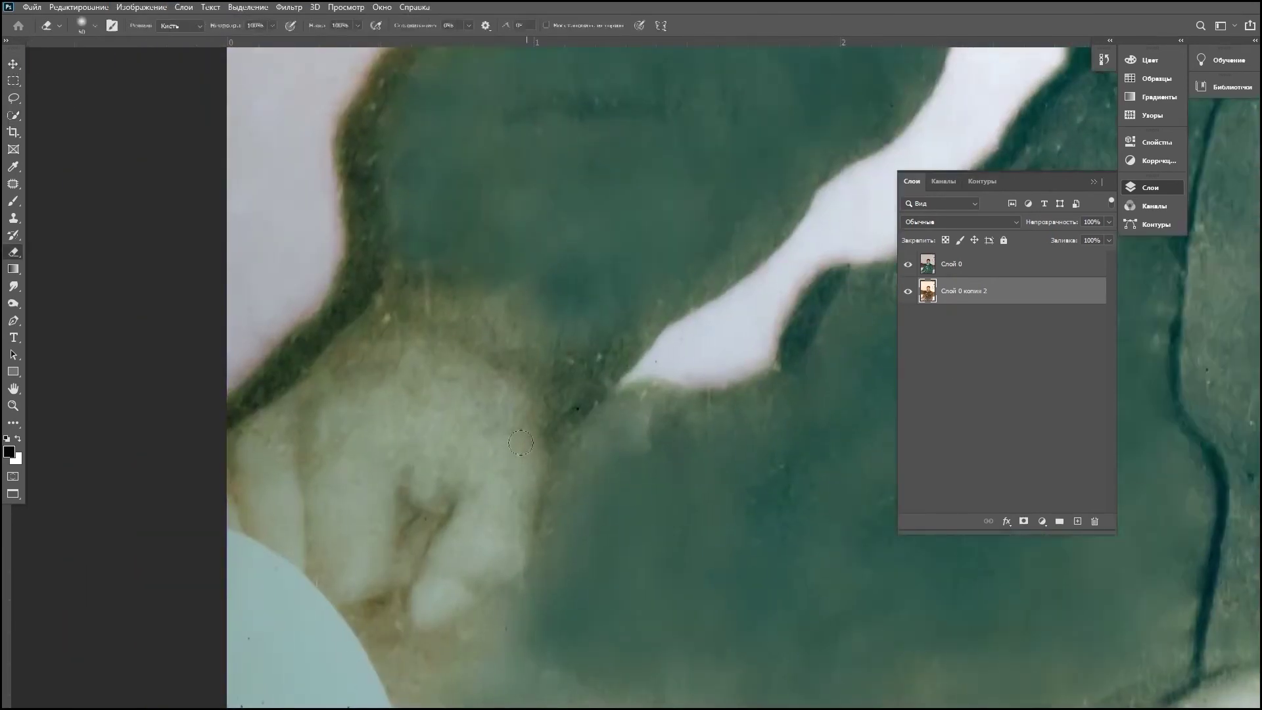
{"action": "left_click", "coordinate": [908, 264]}
{"action": "left_click", "coordinate": [908, 264]}
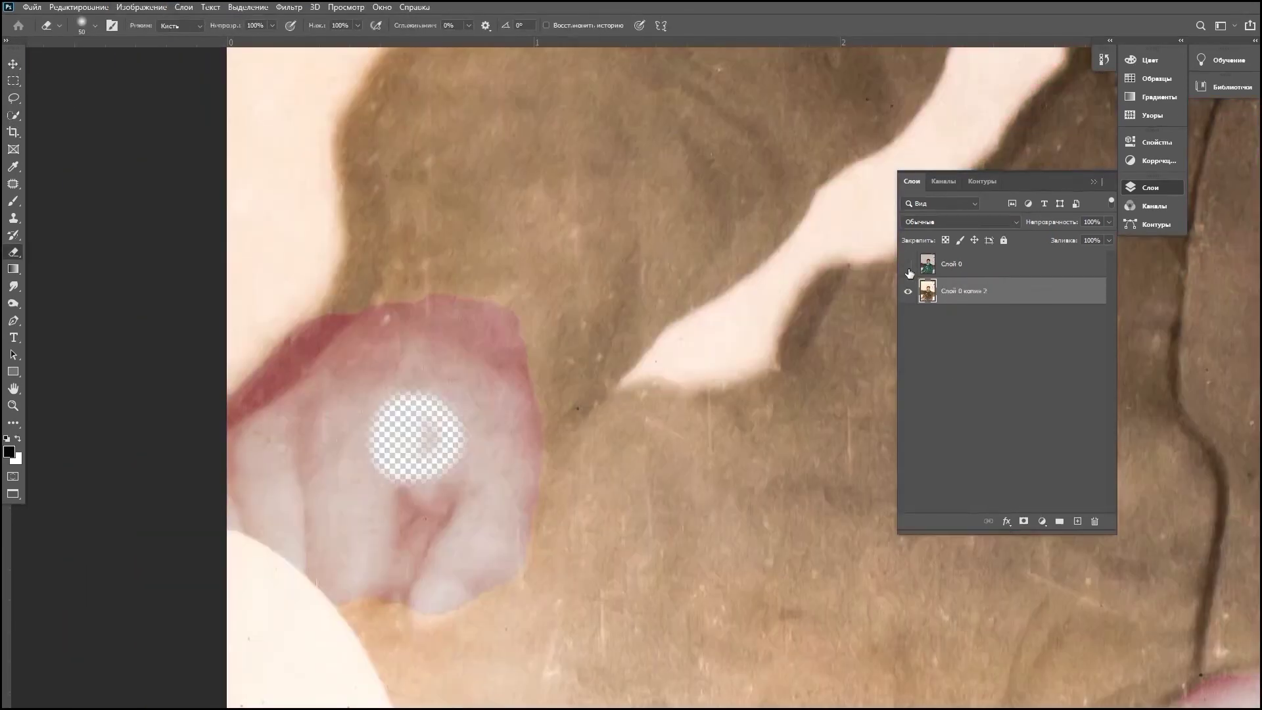
{"action": "left_click", "coordinate": [908, 264]}
{"action": "left_click", "coordinate": [986, 264]}
{"action": "mouse_move", "coordinate": [420, 407]}
{"action": "left_mouse_down"}
{"action": "mouse_move", "coordinate": [380, 436]}
{"action": "mouse_move", "coordinate": [434, 415]}
{"action": "mouse_move", "coordinate": [427, 494]}
{"action": "mouse_move", "coordinate": [368, 566]}
{"action": "mouse_move", "coordinate": [420, 618]}
{"action": "mouse_move", "coordinate": [519, 480]}
{"action": "mouse_move", "coordinate": [460, 428]}
{"action": "mouse_move", "coordinate": [526, 388]}
{"action": "mouse_move", "coordinate": [482, 365]}
{"action": "left_mouse_up"}
{"action": "left_click", "coordinate": [908, 263]}
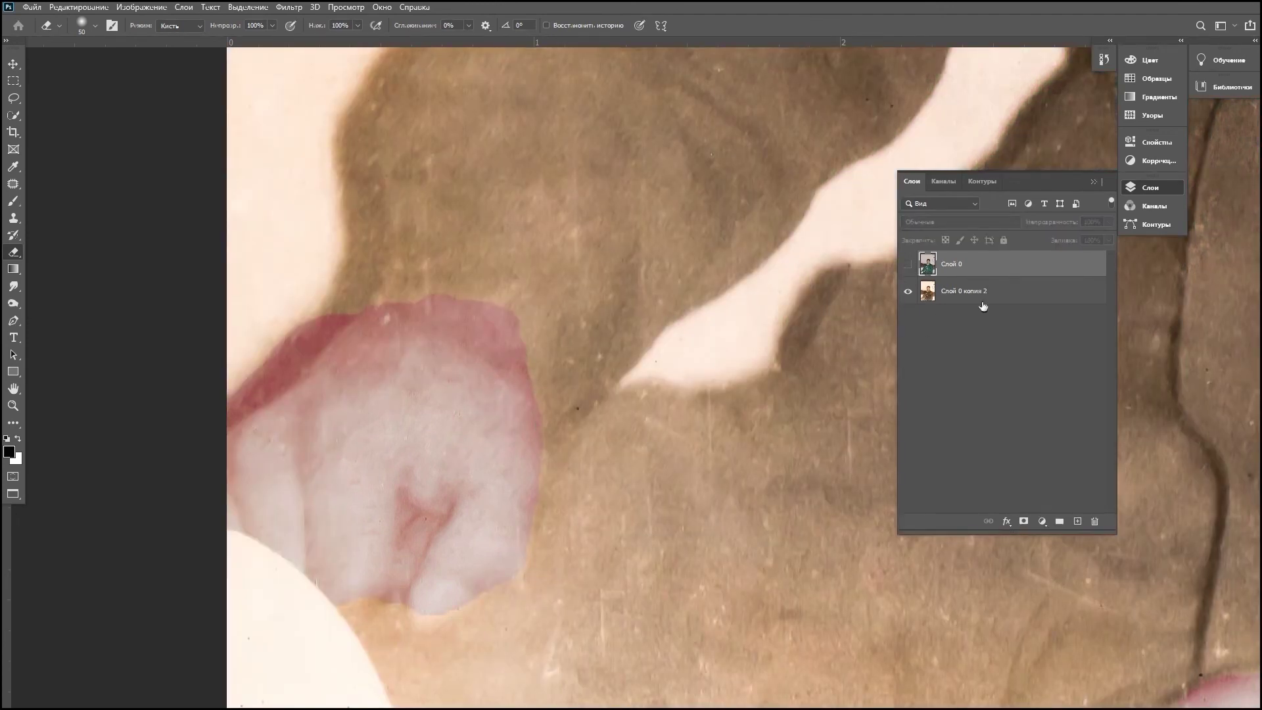
{"action": "left_click", "coordinate": [908, 263]}
{"action": "key", "text": "ctrl+z"}
Step: Erase green from the hand, lowering the colour layer opacity to 49%
{"action": "scroll", "coordinate": [428, 454], "scroll_direction": "up", "scroll_amount": 3}
{"action": "mouse_move", "coordinate": [436, 560]}
{"action": "left_mouse_down"}
{"action": "mouse_move", "coordinate": [479, 442]}
{"action": "mouse_move", "coordinate": [564, 445]}
{"action": "mouse_move", "coordinate": [566, 368]}
{"action": "mouse_move", "coordinate": [603, 324]}
{"action": "left_mouse_up"}
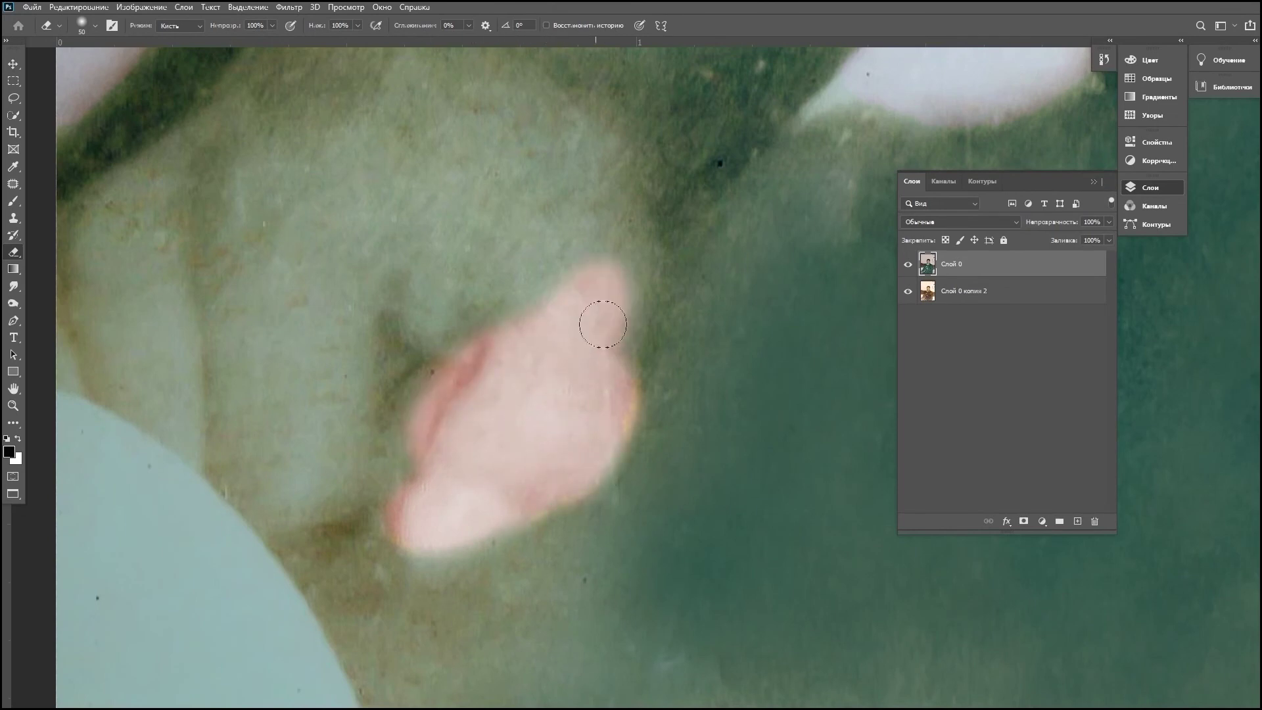
{"action": "scroll", "coordinate": [602, 324], "scroll_direction": "up", "scroll_amount": 3}
{"action": "mouse_move", "coordinate": [502, 516]}
{"action": "left_mouse_down"}
{"action": "mouse_move", "coordinate": [493, 344]}
{"action": "mouse_move", "coordinate": [309, 436]}
{"action": "mouse_move", "coordinate": [394, 578]}
{"action": "left_mouse_up"}
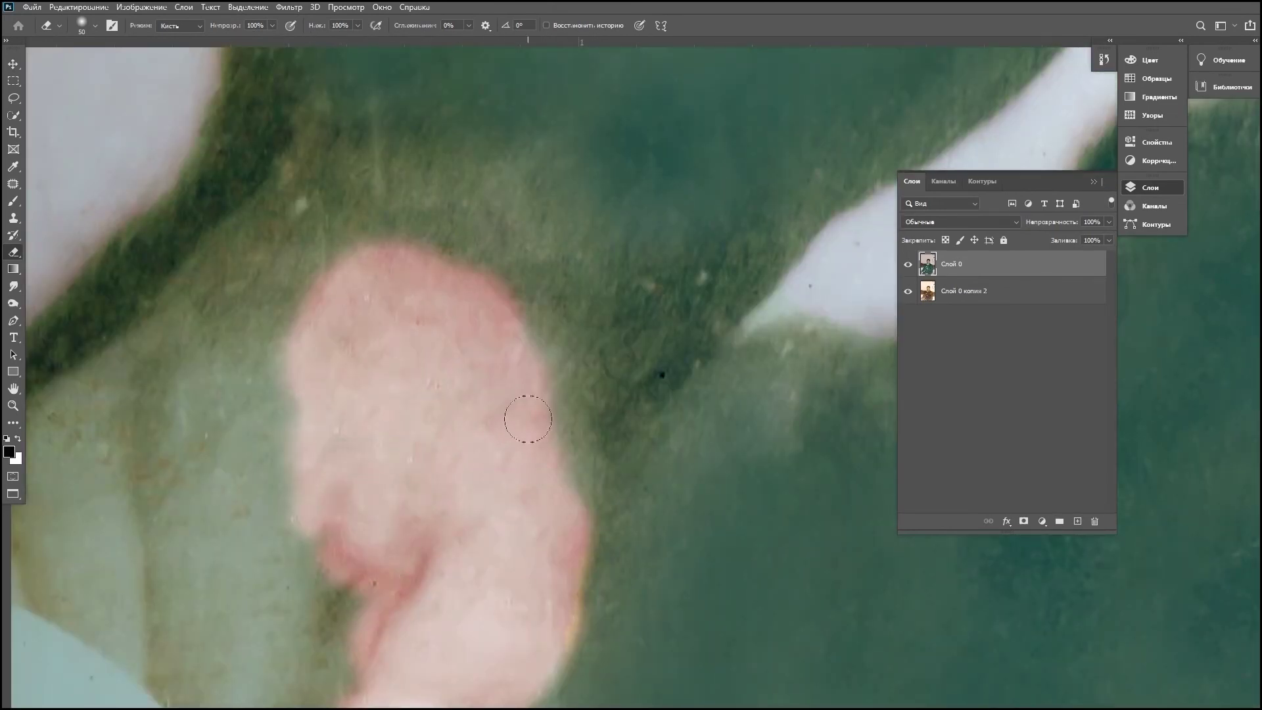
{"action": "left_click_drag", "start_coordinate": [1079, 241], "coordinate": [611, 244]}
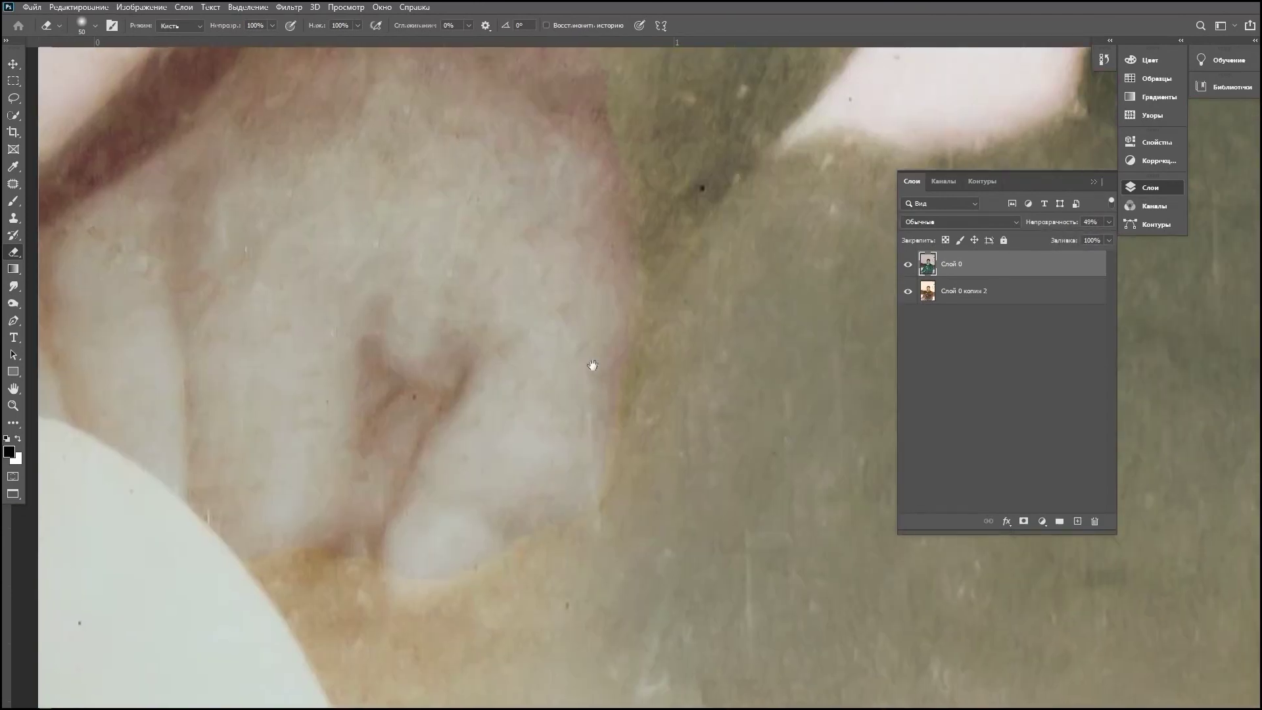
{"action": "left_click_drag", "start_coordinate": [474, 427], "coordinate": [564, 414]}
{"action": "mouse_move", "coordinate": [561, 471]}
{"action": "left_mouse_down"}
{"action": "mouse_move", "coordinate": [451, 522]}
{"action": "mouse_move", "coordinate": [438, 366]}
{"action": "mouse_move", "coordinate": [319, 501]}
{"action": "left_mouse_up"}
Step: Keep erasing green across the hand and along its left edge
{"action": "scroll", "coordinate": [319, 501], "scroll_direction": "left", "scroll_amount": 5}
{"action": "mouse_move", "coordinate": [578, 500]}
{"action": "left_mouse_down"}
{"action": "mouse_move", "coordinate": [531, 535]}
{"action": "mouse_move", "coordinate": [543, 417]}
{"action": "mouse_move", "coordinate": [432, 375]}
{"action": "mouse_move", "coordinate": [395, 389]}
{"action": "left_mouse_up"}
{"action": "scroll", "coordinate": [394, 389], "scroll_direction": "up", "scroll_amount": 2}
{"action": "scroll", "coordinate": [394, 389], "scroll_direction": "left", "scroll_amount": 1}
{"action": "mouse_move", "coordinate": [401, 500]}
{"action": "left_mouse_down"}
{"action": "mouse_move", "coordinate": [423, 530]}
{"action": "mouse_move", "coordinate": [417, 437]}
{"action": "mouse_move", "coordinate": [485, 355]}
{"action": "mouse_move", "coordinate": [394, 309]}
{"action": "left_mouse_up"}
{"action": "scroll", "coordinate": [375, 455], "scroll_direction": "up", "scroll_amount": 3}
{"action": "scroll", "coordinate": [375, 455], "scroll_direction": "right", "scroll_amount": 2}
{"action": "left_click_drag", "start_coordinate": [375, 455], "coordinate": [296, 486]}
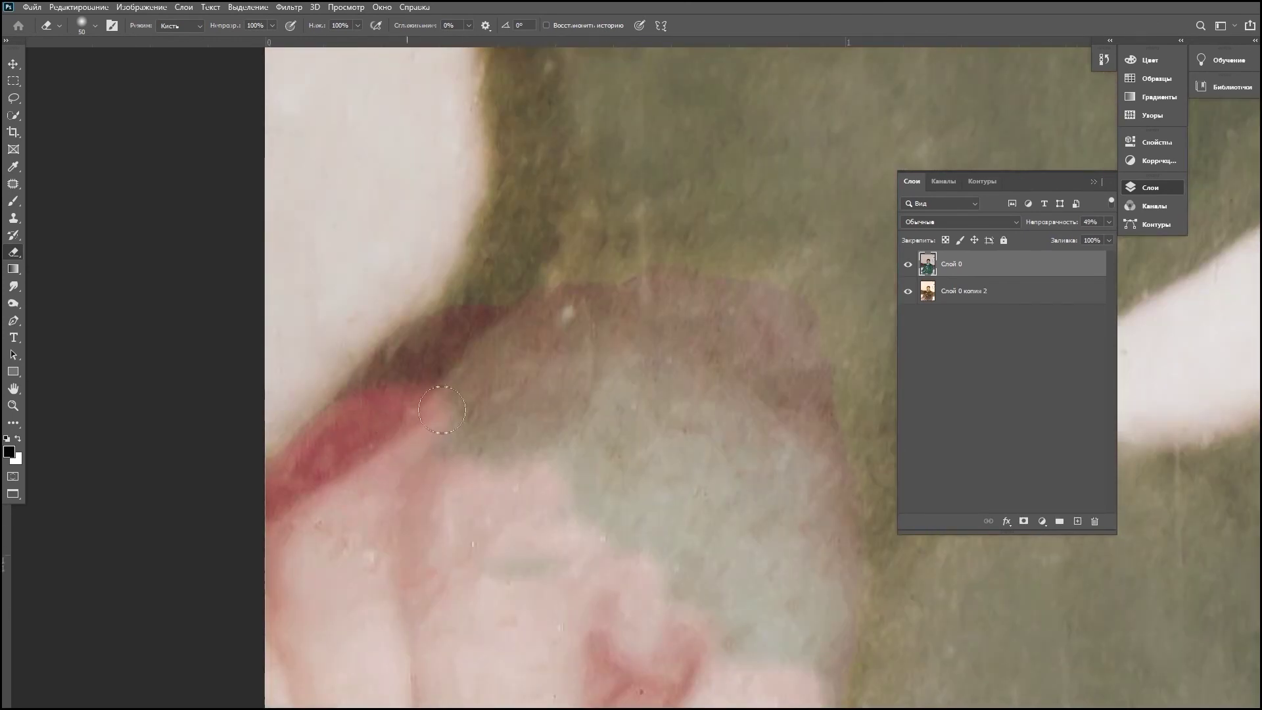
{"action": "mouse_move", "coordinate": [472, 586]}
{"action": "left_mouse_down"}
{"action": "mouse_move", "coordinate": [274, 599]}
{"action": "mouse_move", "coordinate": [289, 585]}
{"action": "left_mouse_up"}
Step: Erase the last green patches, restore layer opacity to 100%, and fit the photo on screen
{"action": "scroll", "coordinate": [289, 585], "scroll_direction": "down", "scroll_amount": 3}
{"action": "left_click_drag", "start_coordinate": [316, 473], "coordinate": [408, 530]}
{"action": "scroll", "coordinate": [395, 532], "scroll_direction": "up", "scroll_amount": 3}
{"action": "scroll", "coordinate": [394, 532], "scroll_direction": "right", "scroll_amount": 2}
{"action": "mouse_move", "coordinate": [386, 465]}
{"action": "left_mouse_down"}
{"action": "mouse_move", "coordinate": [446, 368]}
{"action": "mouse_move", "coordinate": [650, 296]}
{"action": "left_mouse_up"}
{"action": "scroll", "coordinate": [651, 296], "scroll_direction": "right", "scroll_amount": 2}
{"action": "mouse_move", "coordinate": [273, 387]}
{"action": "left_mouse_down"}
{"action": "mouse_move", "coordinate": [409, 344]}
{"action": "mouse_move", "coordinate": [492, 285]}
{"action": "mouse_move", "coordinate": [552, 322]}
{"action": "mouse_move", "coordinate": [552, 473]}
{"action": "mouse_move", "coordinate": [572, 506]}
{"action": "left_mouse_up"}
{"action": "scroll", "coordinate": [484, 368], "scroll_direction": "down", "scroll_amount": 3}
{"action": "scroll", "coordinate": [484, 368], "scroll_direction": "right", "scroll_amount": 1}
{"action": "left_click_drag", "start_coordinate": [484, 368], "coordinate": [374, 451]}
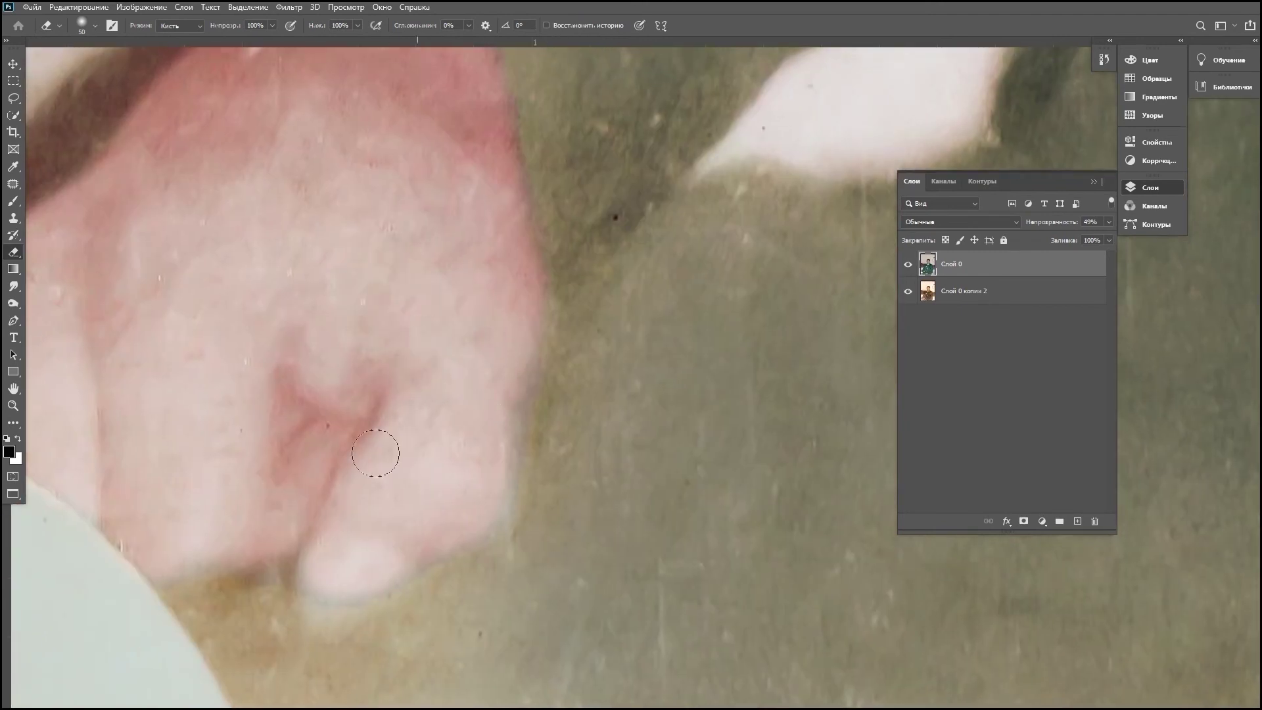
{"action": "left_click_drag", "start_coordinate": [1109, 221], "coordinate": [1130, 223]}
{"action": "key", "text": "ctrl+0"}
Step: Select the Слой 0 копия 2 layer, opening and cancelling the High Pass filter
{"action": "key", "text": "v"}
{"action": "left_click", "coordinate": [161, 394]}
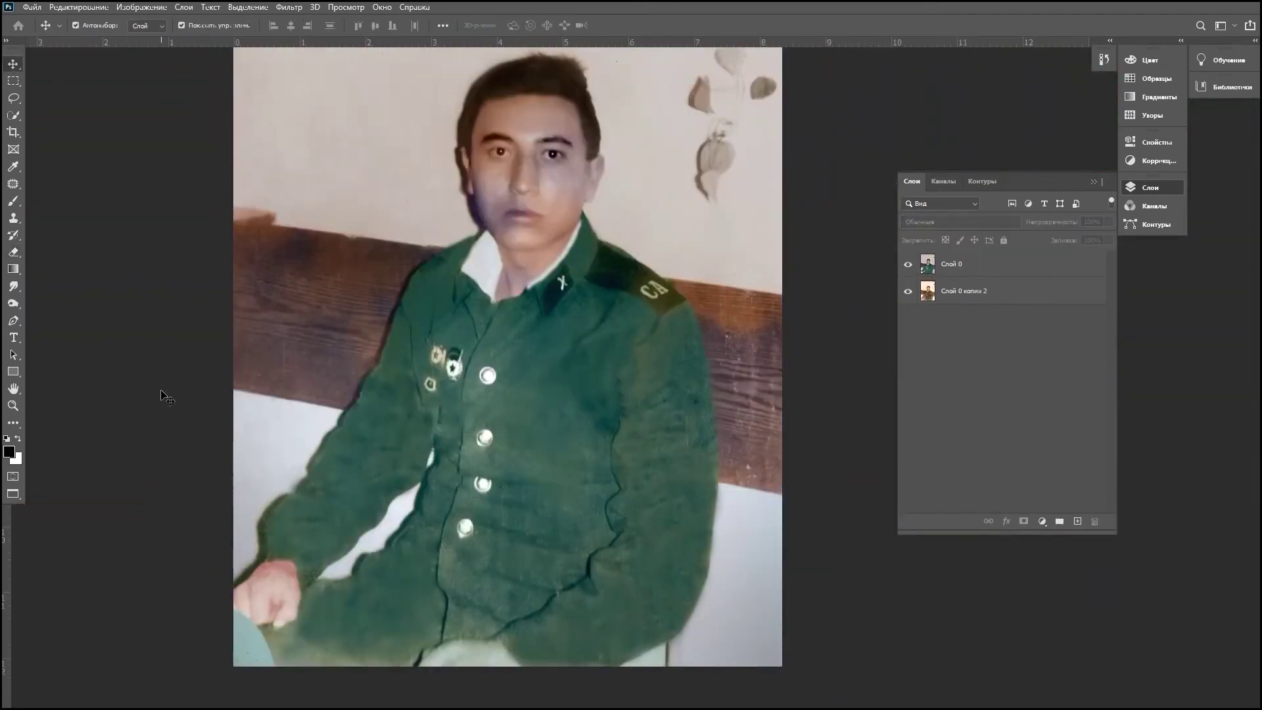
{"action": "left_click", "coordinate": [289, 7]}
{"action": "mouse_move", "coordinate": [325, 243]}
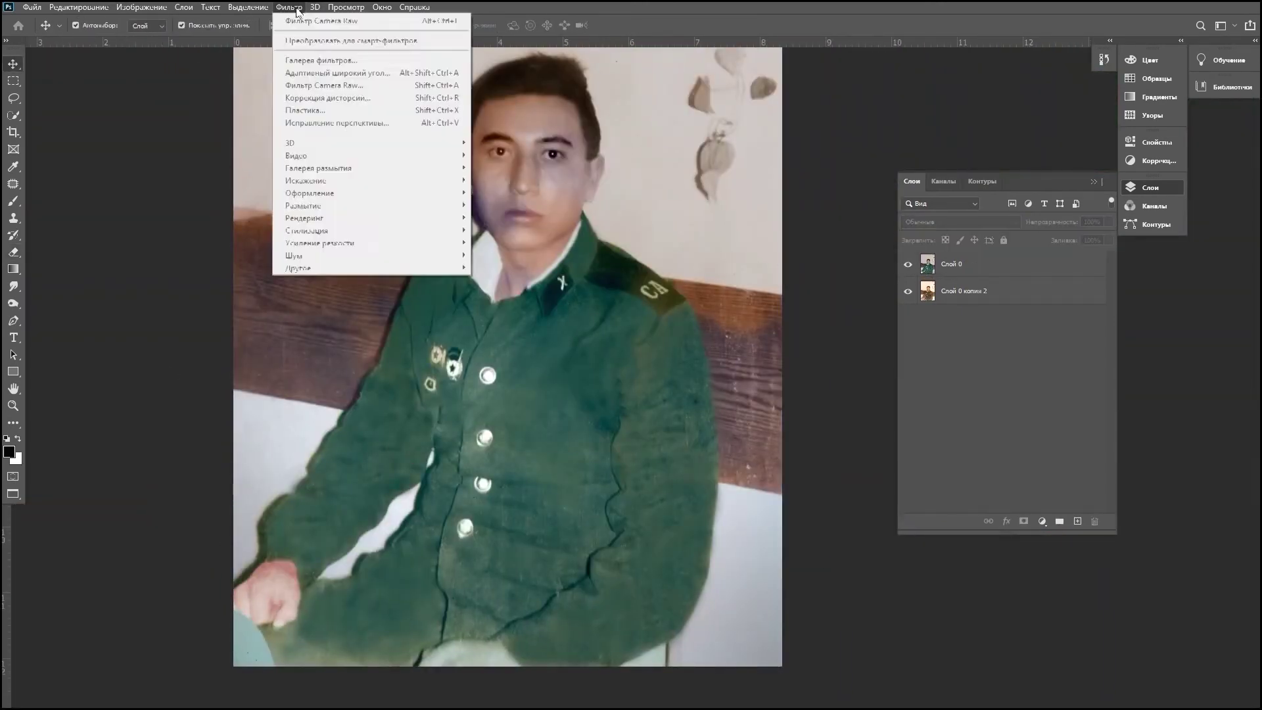
{"action": "left_click", "coordinate": [964, 290]}
{"action": "left_click", "coordinate": [289, 7]}
{"action": "left_click", "coordinate": [506, 280]}
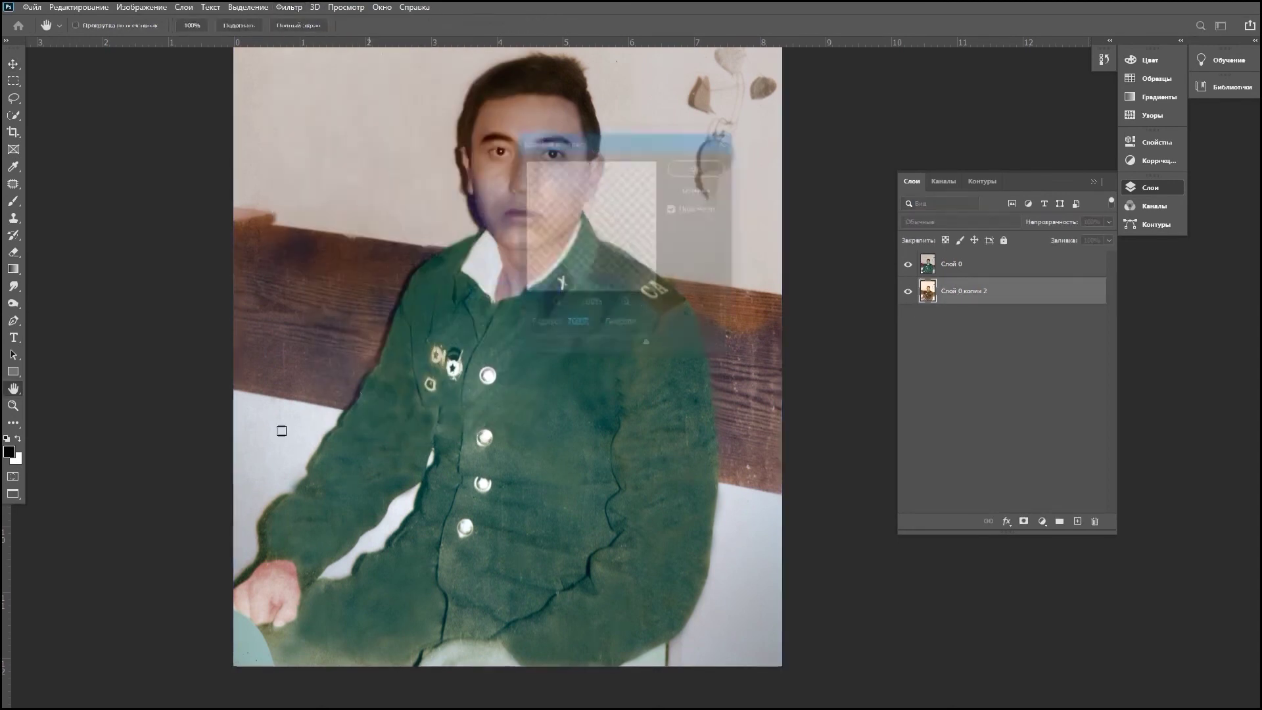
{"action": "key", "text": "Escape"}
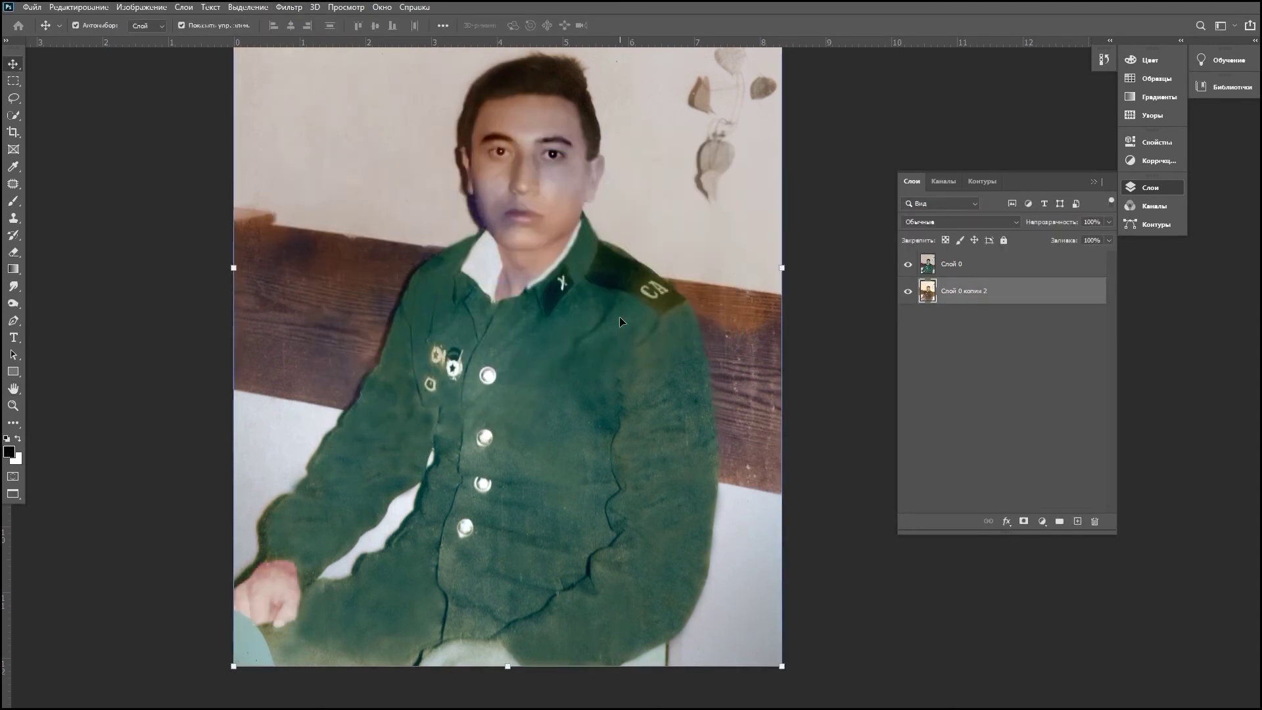
Step: Adjust Color Balance shadows and set the Levels black input to 44
{"action": "key", "text": "ctrl+b"}
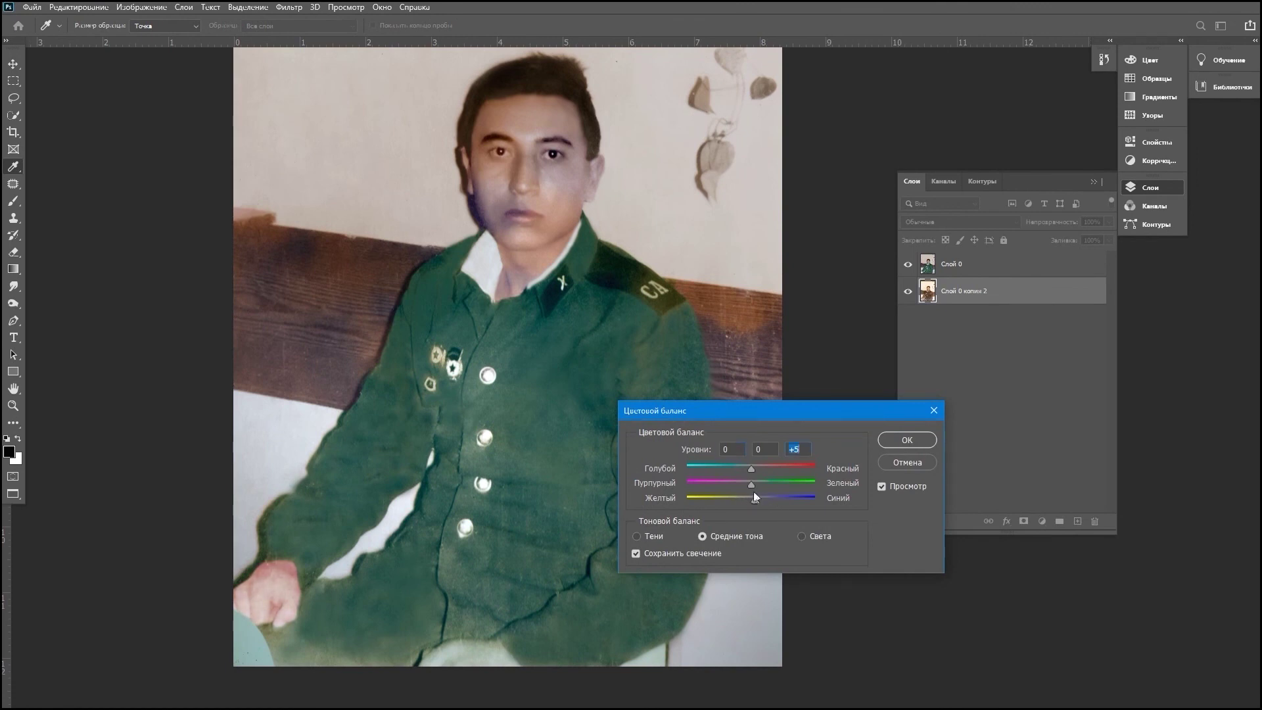
{"action": "key", "text": "ctrl+1"}
{"action": "key", "text": "Return"}
{"action": "key", "text": "ctrl+l"}
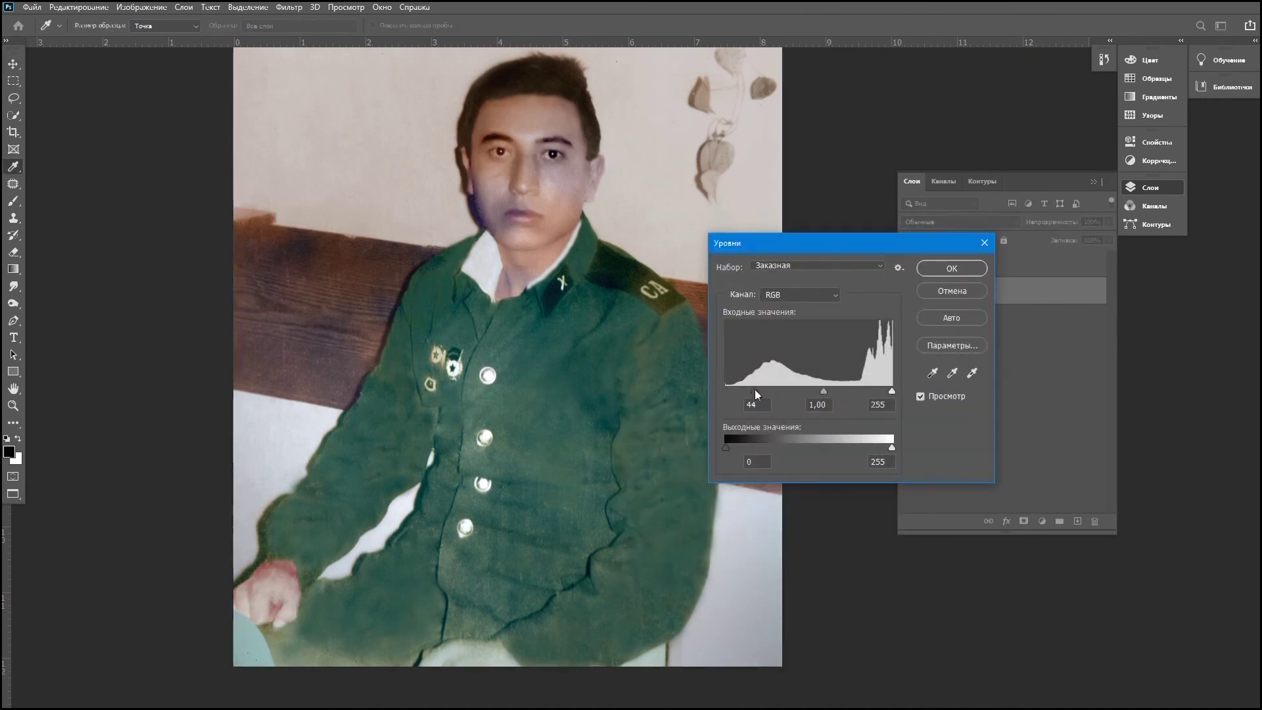
{"action": "left_click", "coordinate": [953, 270]}
Step: Erase the top layer over the hand to reveal the pink hand beneath
{"action": "key", "text": "e"}
{"action": "scroll", "coordinate": [465, 395], "scroll_direction": "up", "scroll_amount": 5}
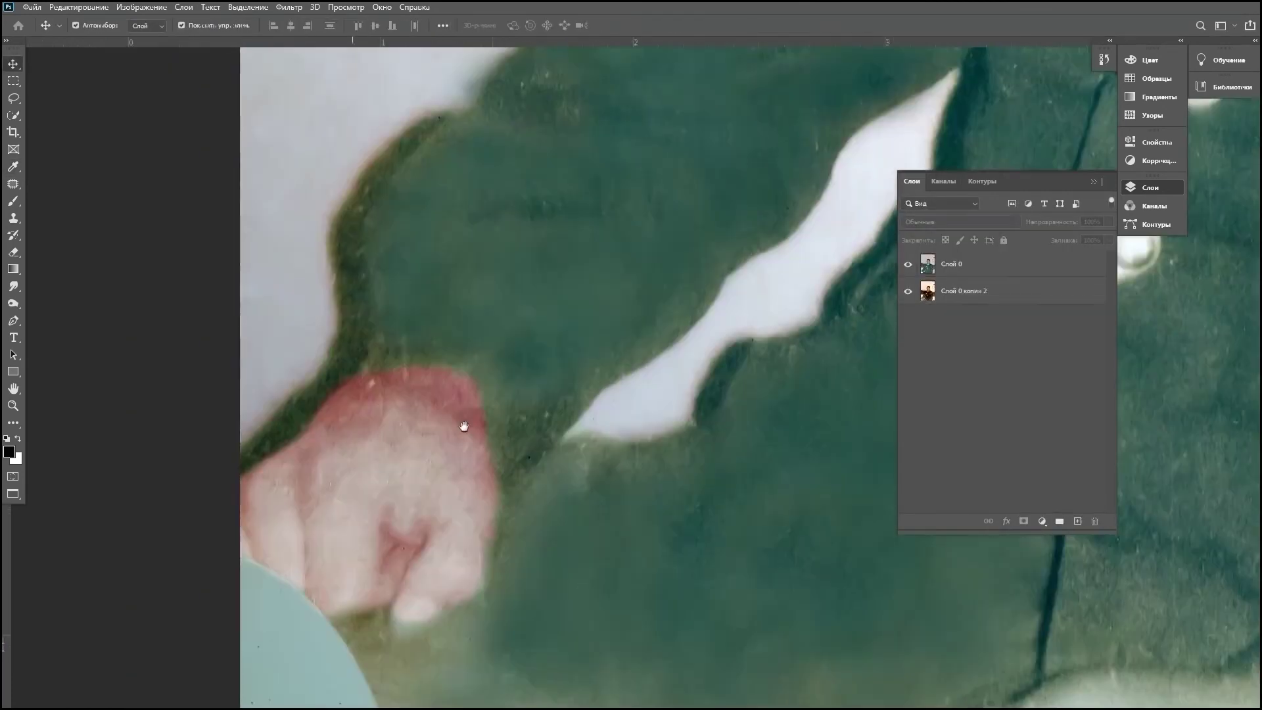
{"action": "scroll", "coordinate": [493, 376], "scroll_direction": "up", "scroll_amount": 2}
{"action": "scroll", "coordinate": [847, 321], "scroll_direction": "down", "scroll_amount": 10}
{"action": "scroll", "coordinate": [811, 387], "scroll_direction": "right", "scroll_amount": 10}
{"action": "mouse_move", "coordinate": [667, 461]}
{"action": "left_mouse_down"}
{"action": "mouse_move", "coordinate": [558, 420]}
{"action": "mouse_move", "coordinate": [518, 311]}
{"action": "mouse_move", "coordinate": [460, 297]}
{"action": "mouse_move", "coordinate": [385, 356]}
{"action": "left_mouse_up"}
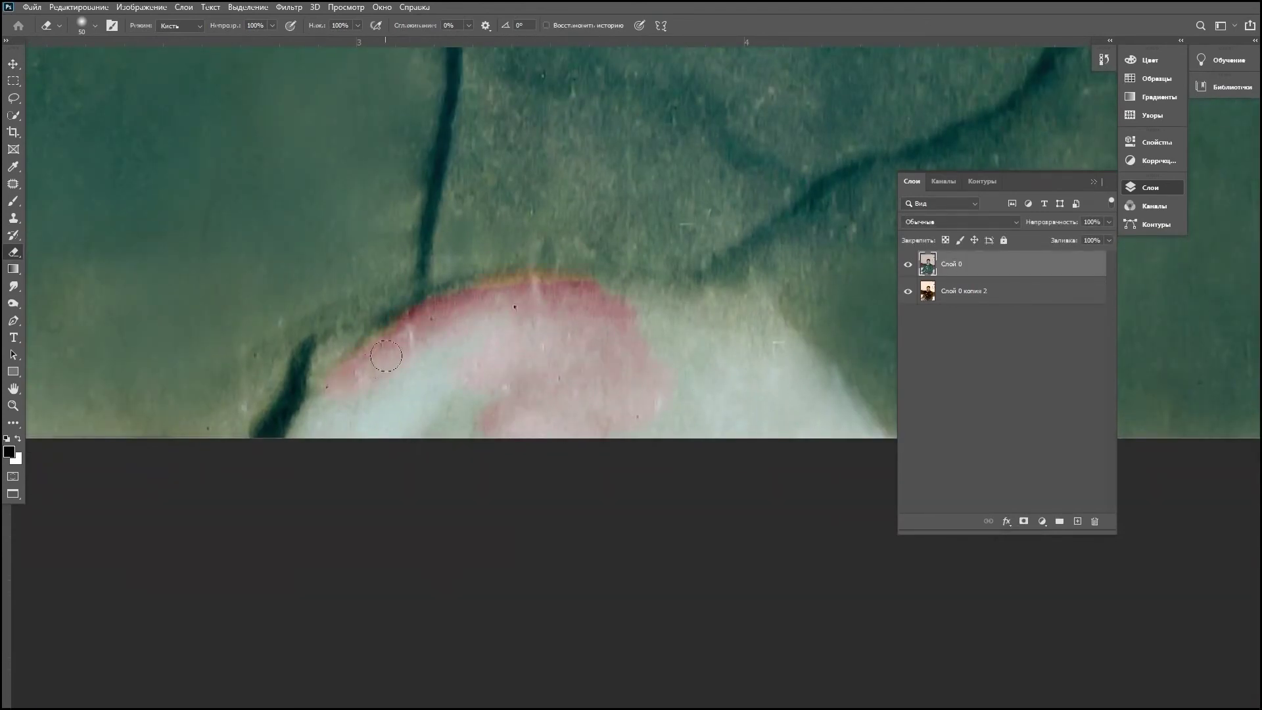
{"action": "mouse_move", "coordinate": [684, 416]}
{"action": "left_mouse_down"}
{"action": "mouse_move", "coordinate": [729, 309]}
{"action": "mouse_move", "coordinate": [808, 355]}
{"action": "left_mouse_up"}
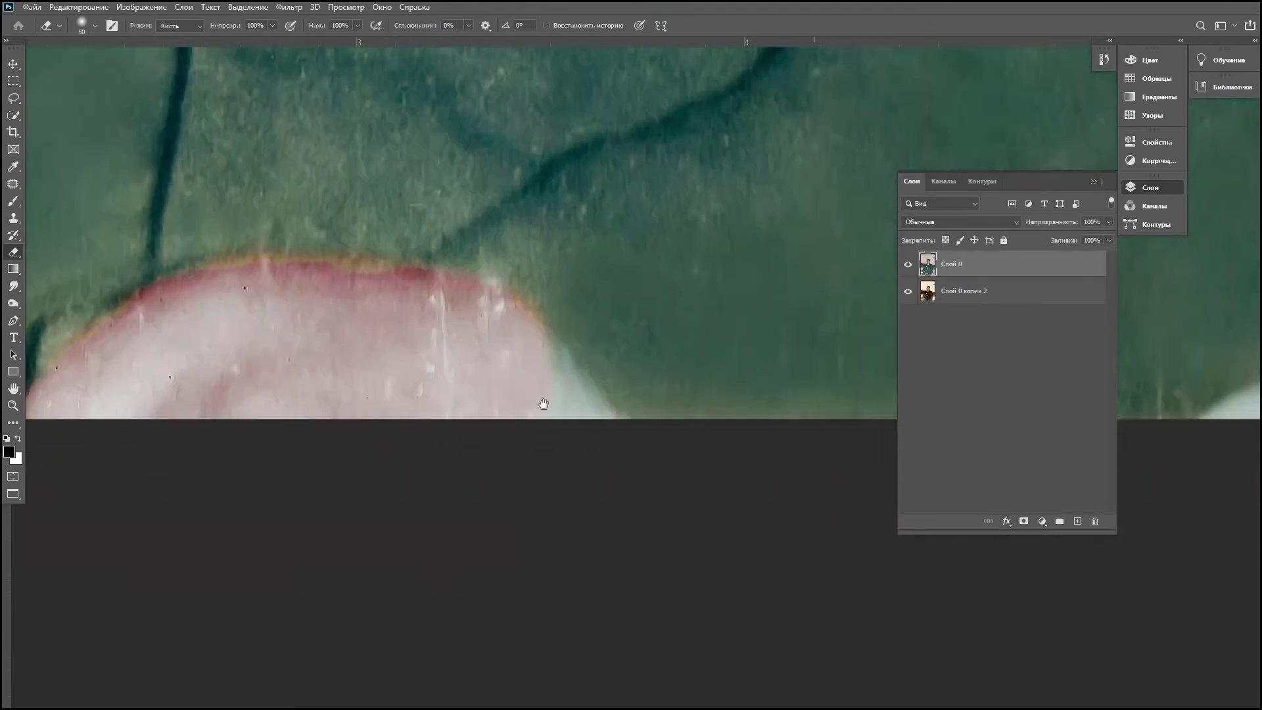
{"action": "scroll", "coordinate": [541, 401], "scroll_direction": "right", "scroll_amount": 5}
Step: Merge the two layers into the single Слой 0 layer
{"action": "right_click", "coordinate": [1003, 266]}
{"action": "left_click", "coordinate": [1056, 527]}
{"action": "scroll", "coordinate": [592, 328], "scroll_direction": "up", "scroll_amount": 3}
{"action": "scroll", "coordinate": [592, 329], "scroll_direction": "left", "scroll_amount": 5}
Step: Clone-stamp along the hand's pink edge to smooth it against the jacket
{"action": "key", "text": "s"}
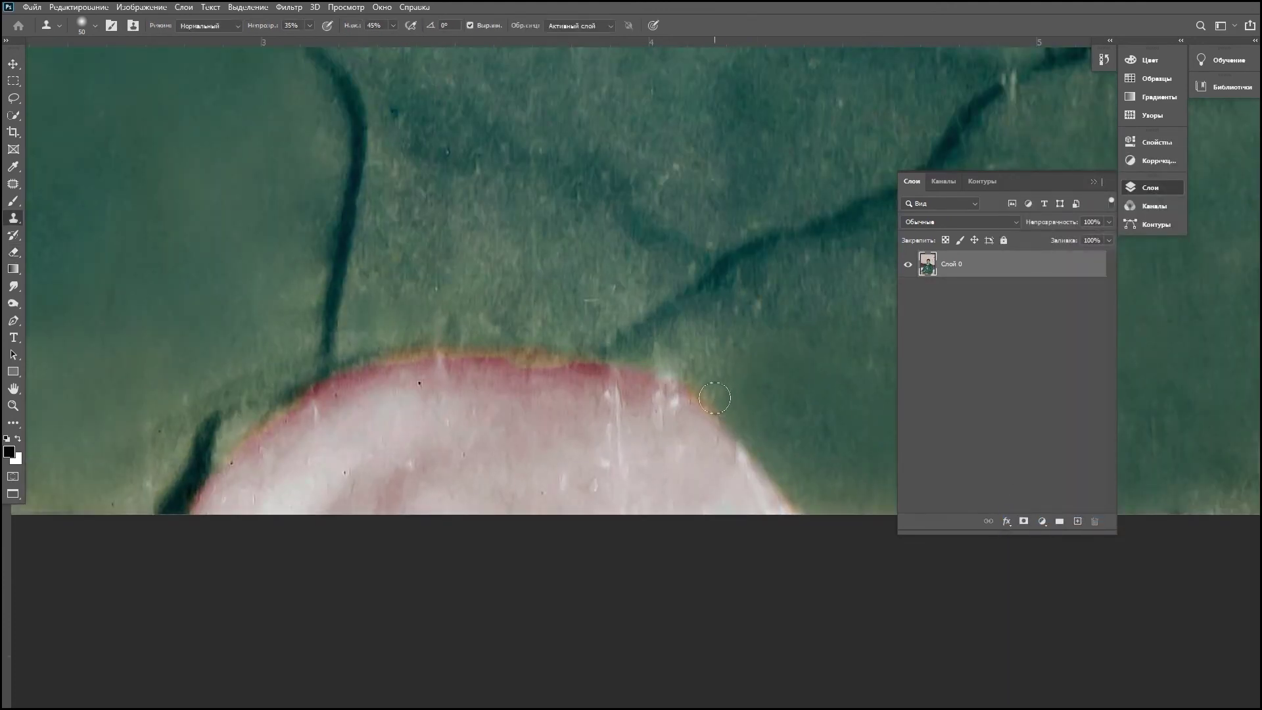
{"action": "scroll", "coordinate": [638, 402], "scroll_direction": "up", "scroll_amount": 2}
{"action": "scroll", "coordinate": [637, 402], "scroll_direction": "left", "scroll_amount": 3}
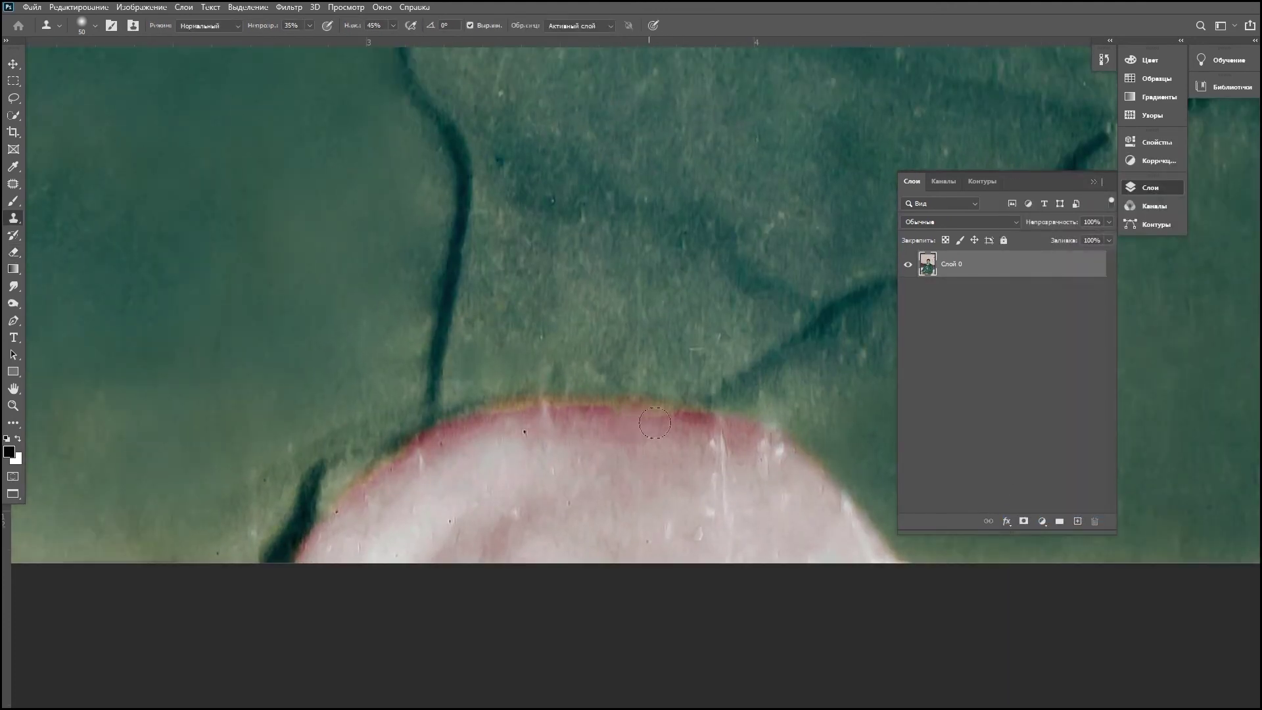
{"action": "mouse_move", "coordinate": [568, 418]}
{"action": "left_mouse_down"}
{"action": "mouse_move", "coordinate": [606, 405]}
{"action": "mouse_move", "coordinate": [516, 414]}
{"action": "left_mouse_up"}
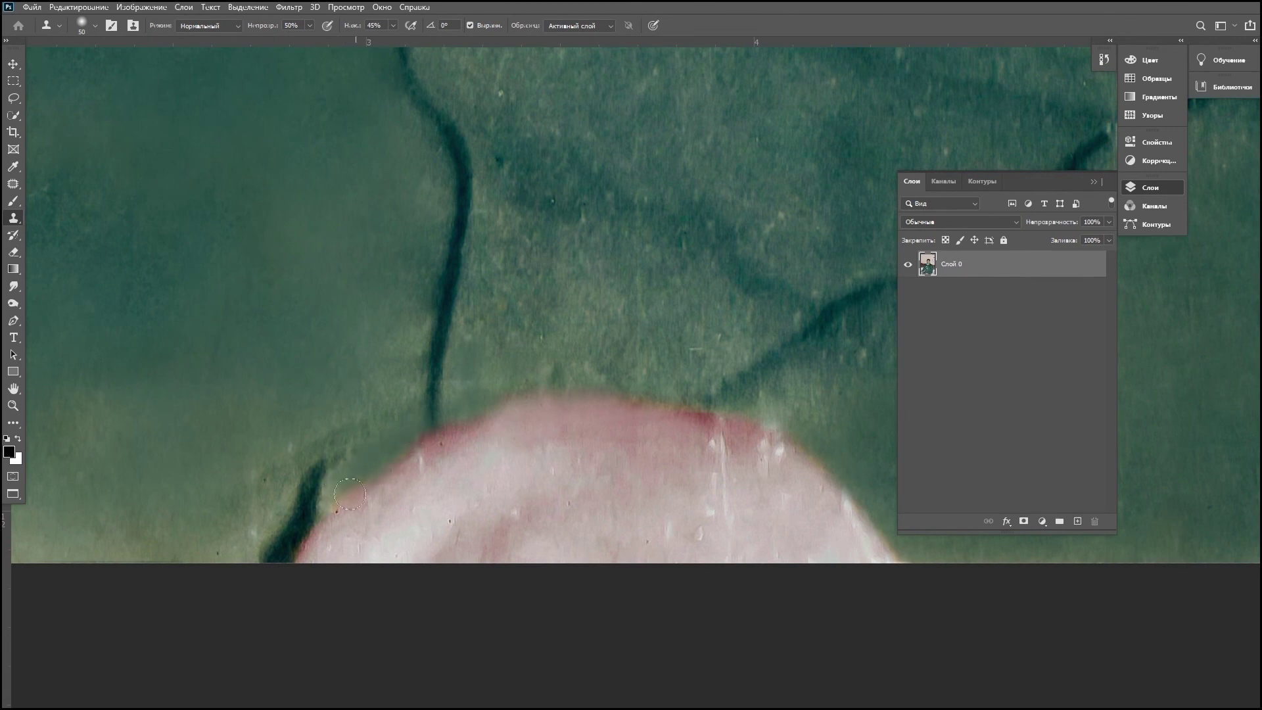
{"action": "scroll", "coordinate": [381, 427], "scroll_direction": "down", "scroll_amount": 5}
{"action": "scroll", "coordinate": [381, 427], "scroll_direction": "left", "scroll_amount": 3}
{"action": "scroll", "coordinate": [363, 332], "scroll_direction": "right", "scroll_amount": 3}
{"action": "scroll", "coordinate": [463, 437], "scroll_direction": "up", "scroll_amount": 3}
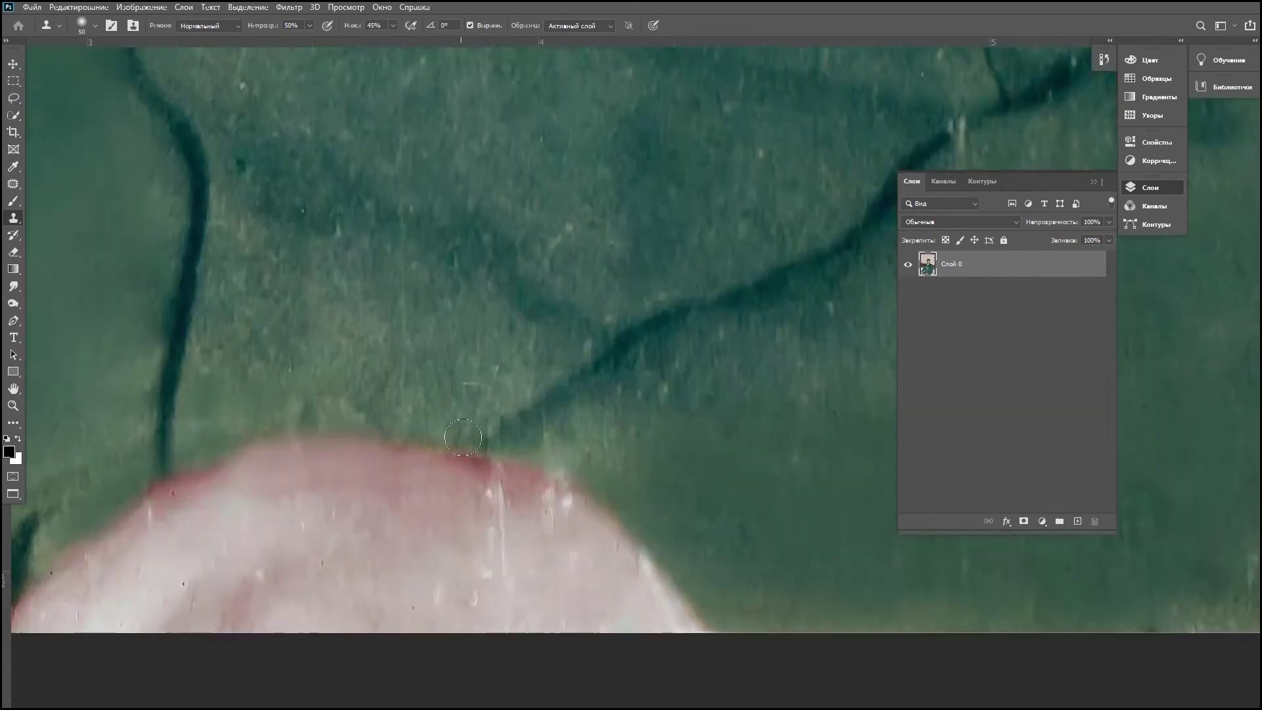
{"action": "scroll", "coordinate": [457, 452], "scroll_direction": "down", "scroll_amount": 2}
{"action": "scroll", "coordinate": [511, 419], "scroll_direction": "left", "scroll_amount": 3}
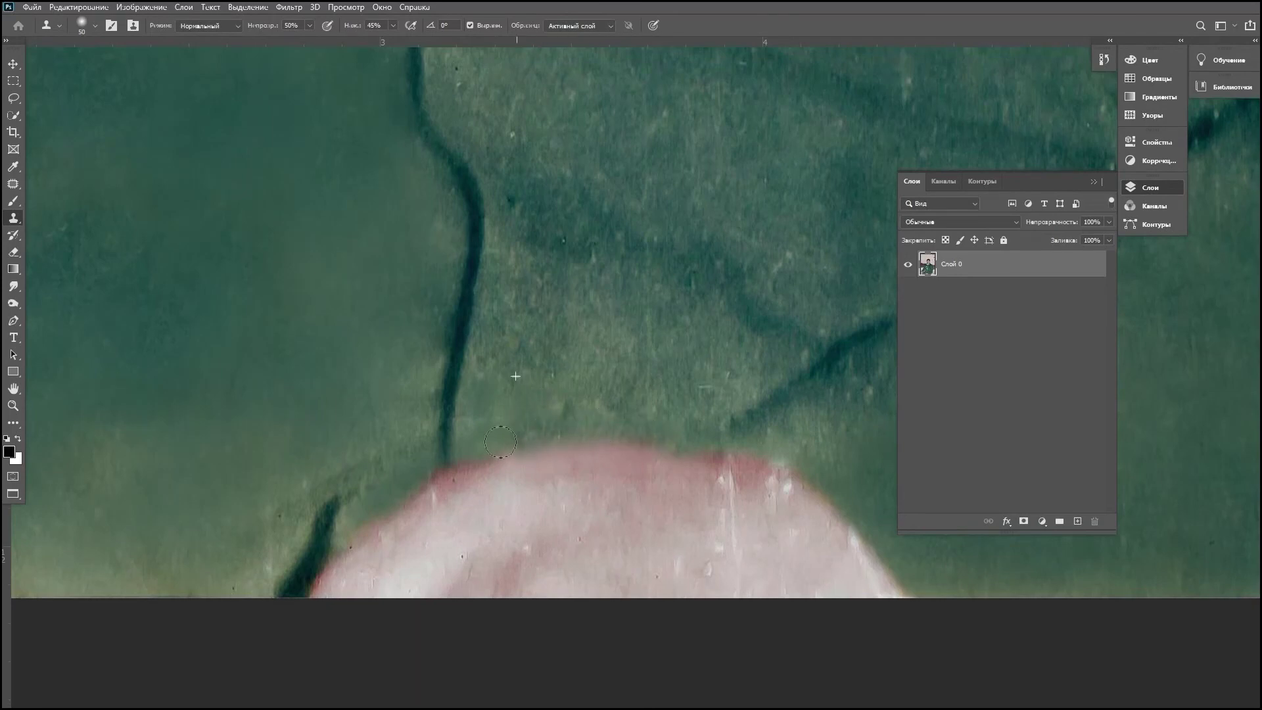
{"action": "scroll", "coordinate": [501, 442], "scroll_direction": "down", "scroll_amount": 3}
{"action": "scroll", "coordinate": [578, 445], "scroll_direction": "up", "scroll_amount": 4}
{"action": "scroll", "coordinate": [530, 417], "scroll_direction": "down", "scroll_amount": 3}
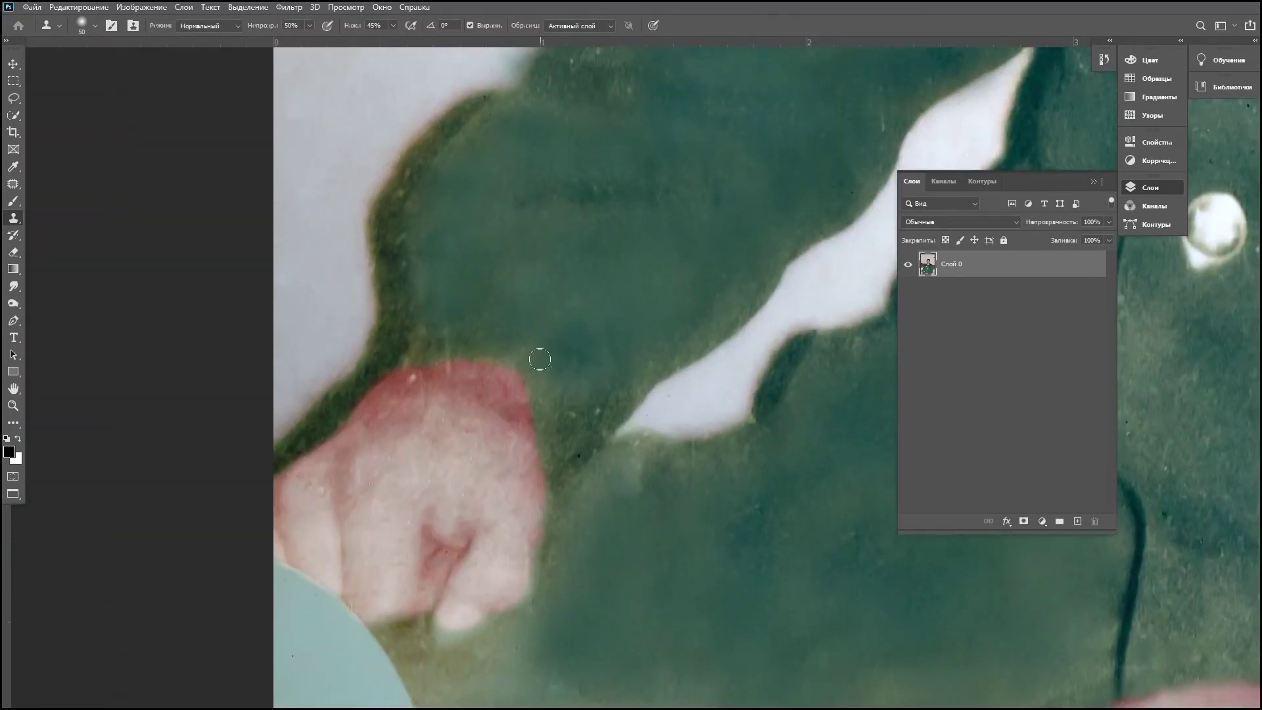
{"action": "scroll", "coordinate": [540, 359], "scroll_direction": "up", "scroll_amount": 2}
Step: Clone darker green jacket over the yellowish patch above the fist
{"action": "left_click", "coordinate": [566, 326], "text": "alt"}
{"action": "mouse_move", "coordinate": [519, 415]}
{"action": "left_mouse_down"}
{"action": "mouse_move", "coordinate": [437, 349]}
{"action": "mouse_move", "coordinate": [338, 352]}
{"action": "left_mouse_up"}
{"action": "left_click", "coordinate": [528, 376], "text": "alt"}
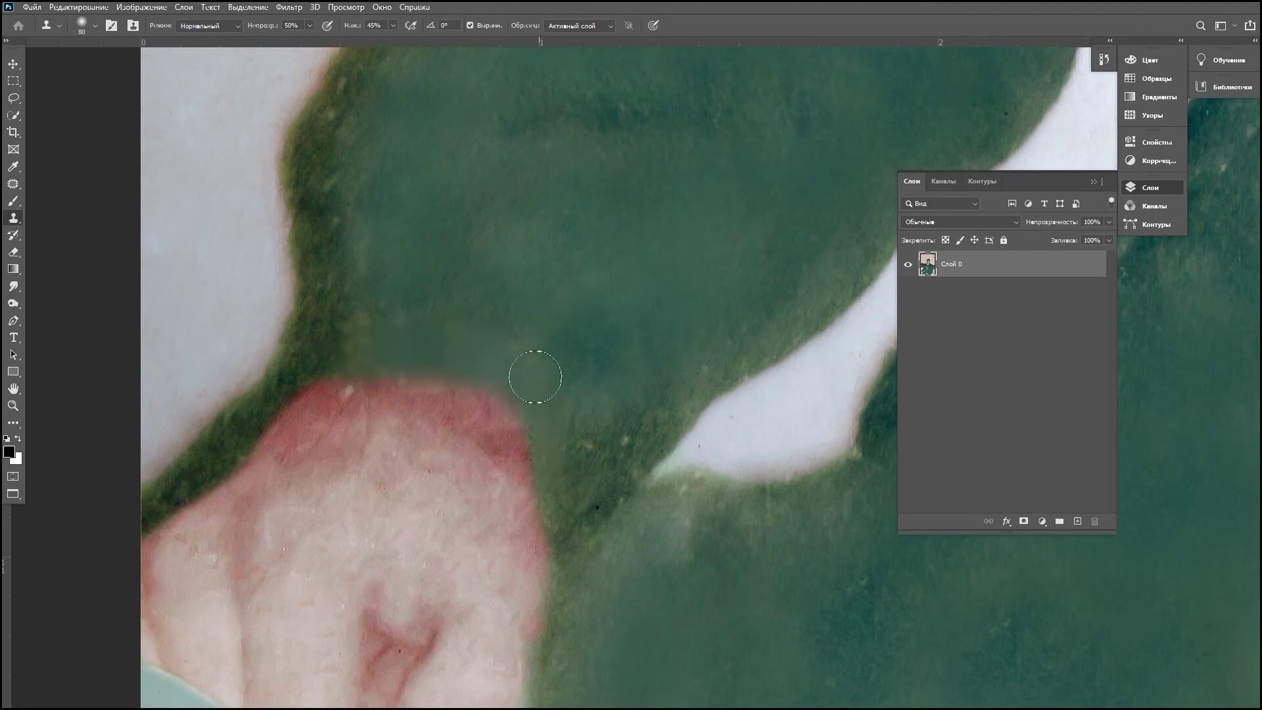
{"action": "scroll", "coordinate": [436, 344], "scroll_direction": "down", "scroll_amount": 5}
{"action": "scroll", "coordinate": [493, 318], "scroll_direction": "up", "scroll_amount": 3}
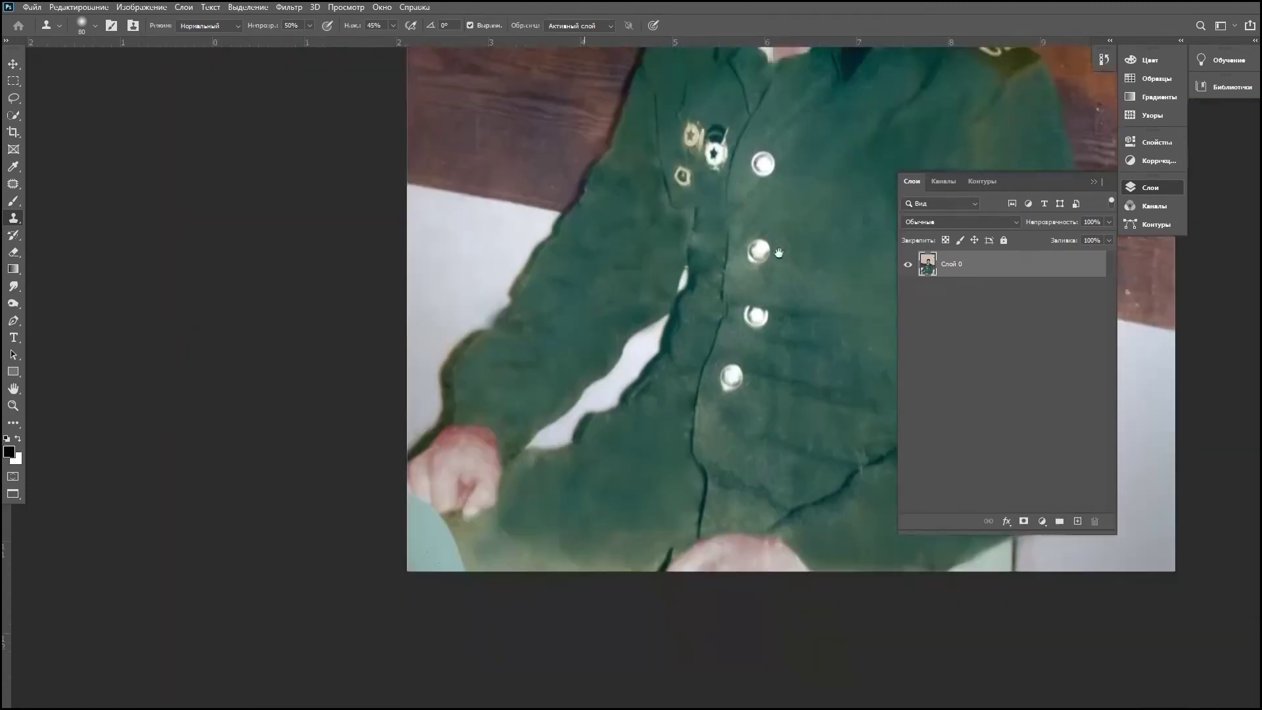
{"action": "scroll", "coordinate": [494, 319], "scroll_direction": "up", "scroll_amount": 2}
{"action": "scroll", "coordinate": [493, 318], "scroll_direction": "down", "scroll_amount": 3}
{"action": "scroll", "coordinate": [574, 442], "scroll_direction": "up", "scroll_amount": 3}
{"action": "scroll", "coordinate": [574, 442], "scroll_direction": "up", "scroll_amount": 2}
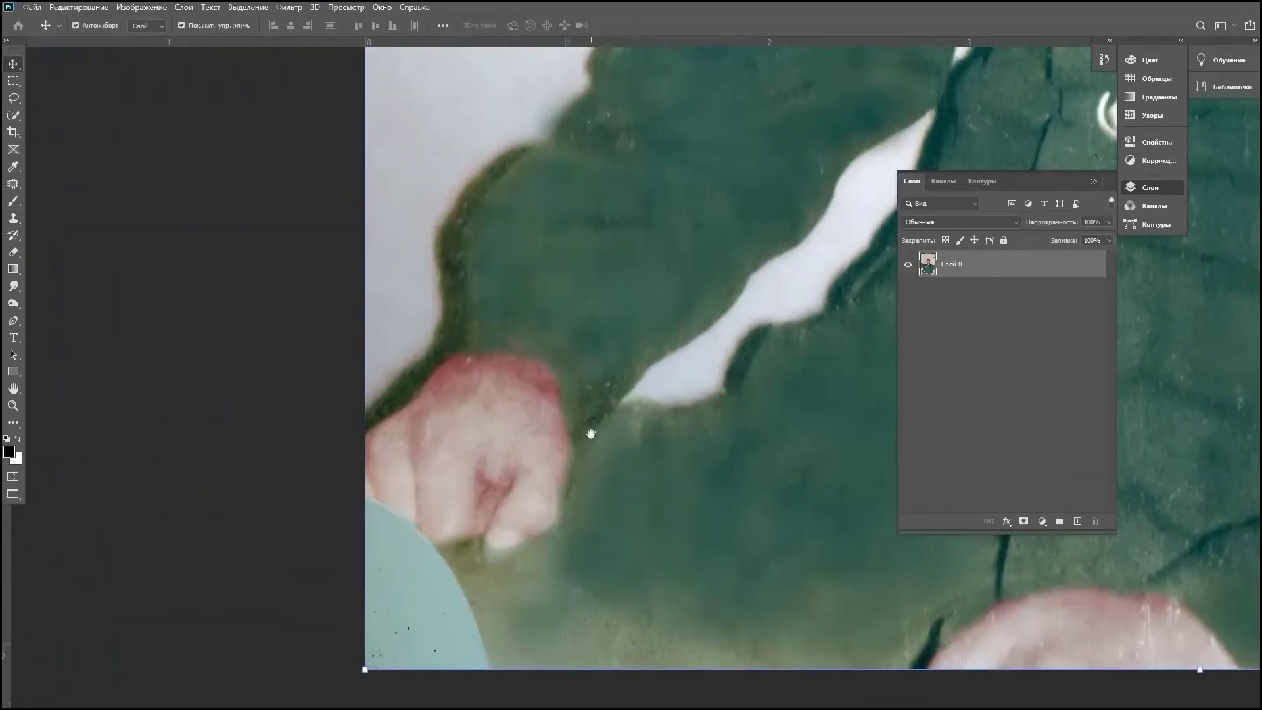
{"action": "scroll", "coordinate": [589, 431], "scroll_direction": "up", "scroll_amount": 2}
Step: Select the fist, set its Color Balance Yellow–Blue to -34, then deselect
{"action": "key", "text": "w"}
{"action": "left_click_drag", "start_coordinate": [555, 510], "coordinate": [460, 460]}
{"action": "scroll", "coordinate": [402, 467], "scroll_direction": "up", "scroll_amount": 1}
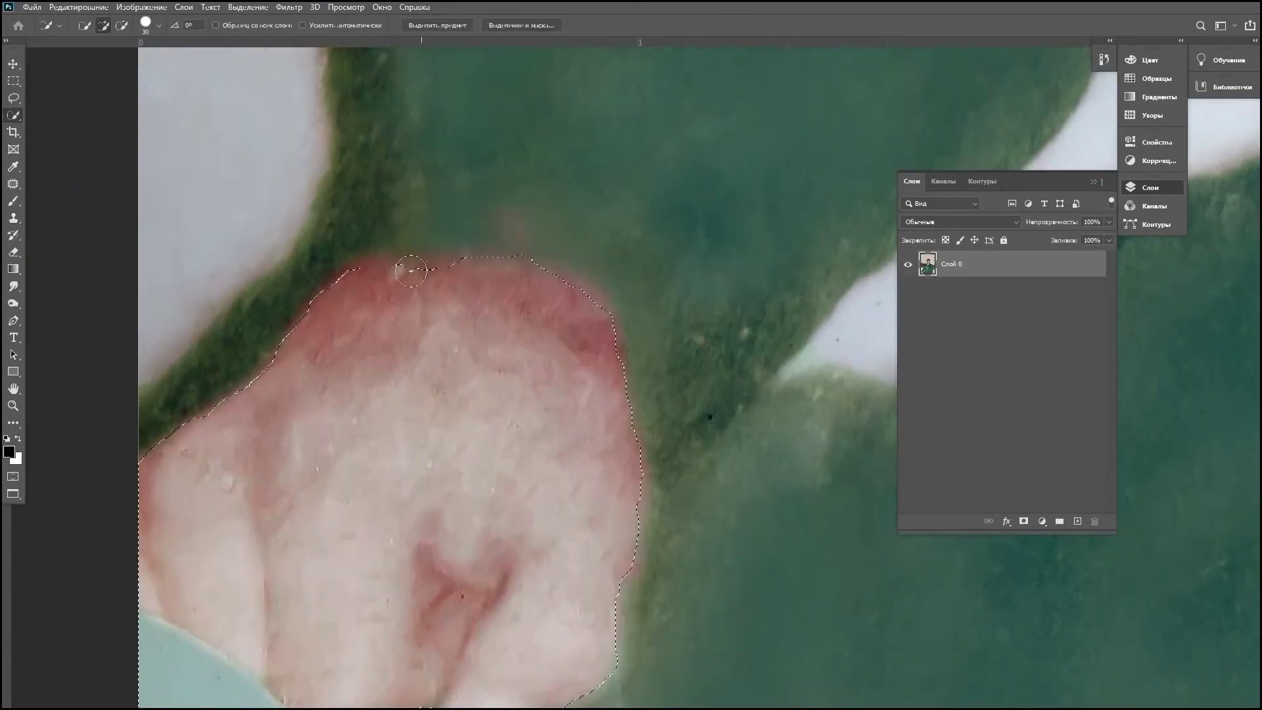
{"action": "scroll", "coordinate": [402, 467], "scroll_direction": "up", "scroll_amount": 2}
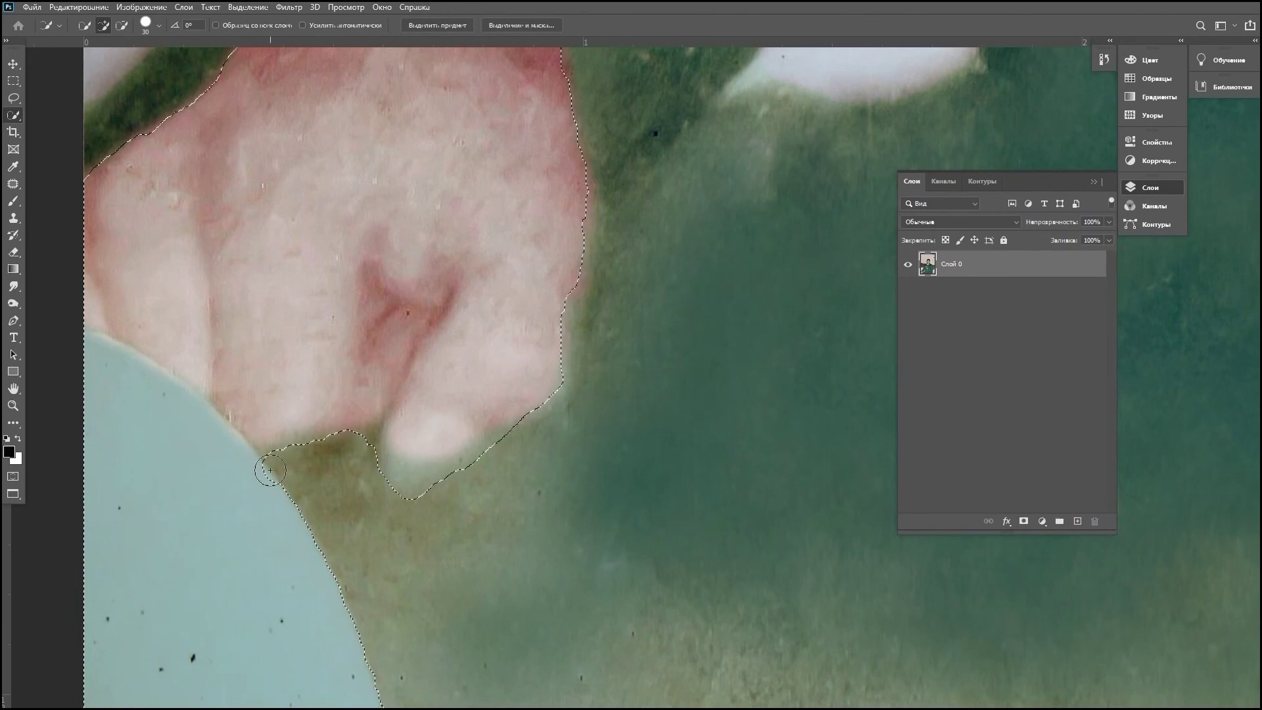
{"action": "scroll", "coordinate": [388, 454], "scroll_direction": "down", "scroll_amount": 2}
{"action": "left_click_drag", "start_coordinate": [379, 447], "coordinate": [265, 559]}
{"action": "key", "text": "ctrl+b"}
{"action": "mouse_move", "coordinate": [746, 498]}
{"action": "left_mouse_down"}
{"action": "mouse_move", "coordinate": [716, 499]}
{"action": "mouse_move", "coordinate": [729, 500]}
{"action": "left_mouse_up"}
{"action": "key", "text": "Return"}
{"action": "key", "text": "m"}
{"action": "key", "text": "ctrl+d"}
Step: Clone skin over the grey knuckle spot with a 30 px brush
{"action": "left_click", "coordinate": [272, 596]}
{"action": "key", "text": "s"}
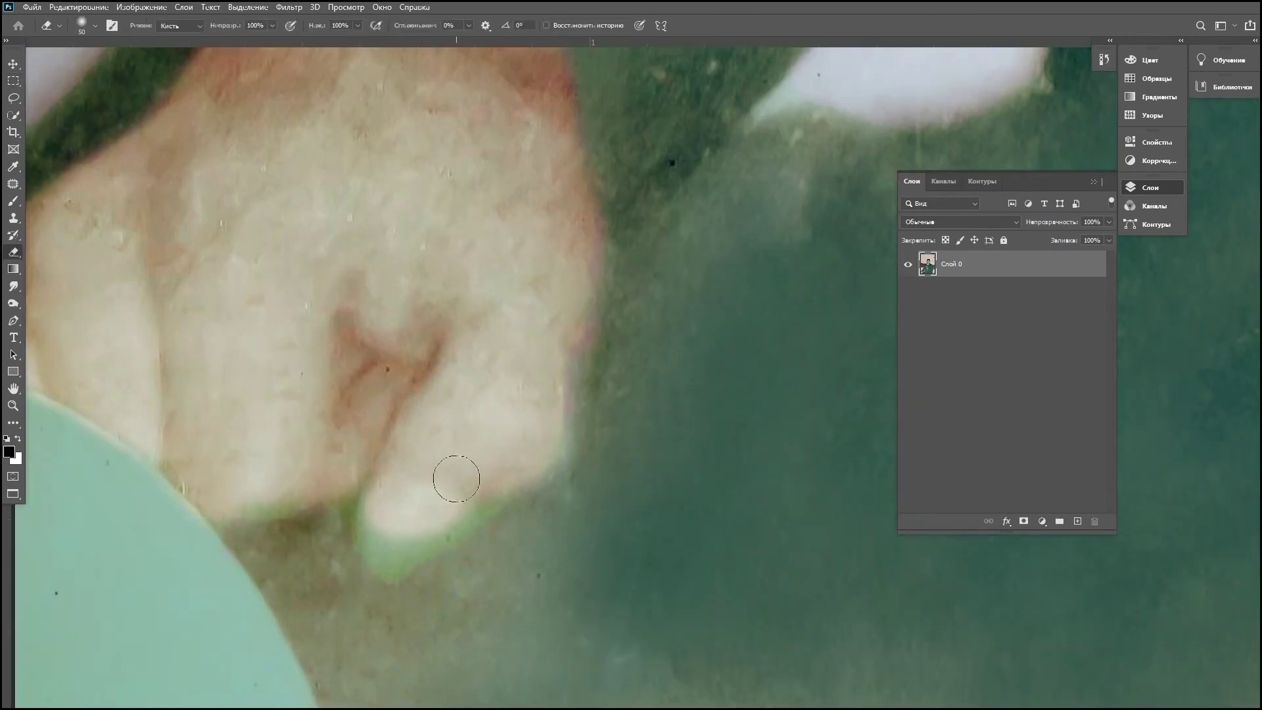
{"action": "key", "text": "bracketleft"}
{"action": "key", "text": "bracketleft"}
{"action": "key", "text": "bracketleft"}
{"action": "mouse_move", "coordinate": [411, 502]}
{"action": "left_mouse_down"}
{"action": "mouse_move", "coordinate": [388, 523]}
{"action": "mouse_move", "coordinate": [427, 537]}
{"action": "mouse_move", "coordinate": [395, 550]}
{"action": "mouse_move", "coordinate": [373, 513]}
{"action": "left_mouse_up"}
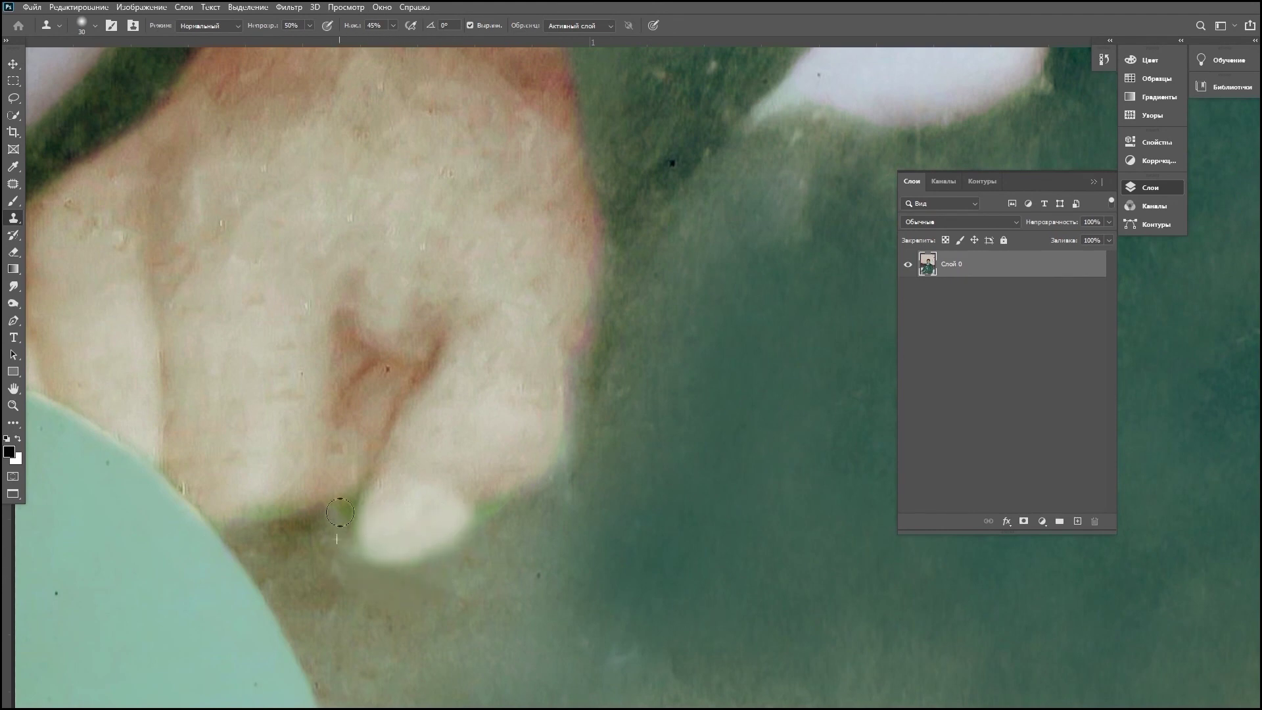
{"action": "scroll", "coordinate": [278, 530], "scroll_direction": "right", "scroll_amount": 3}
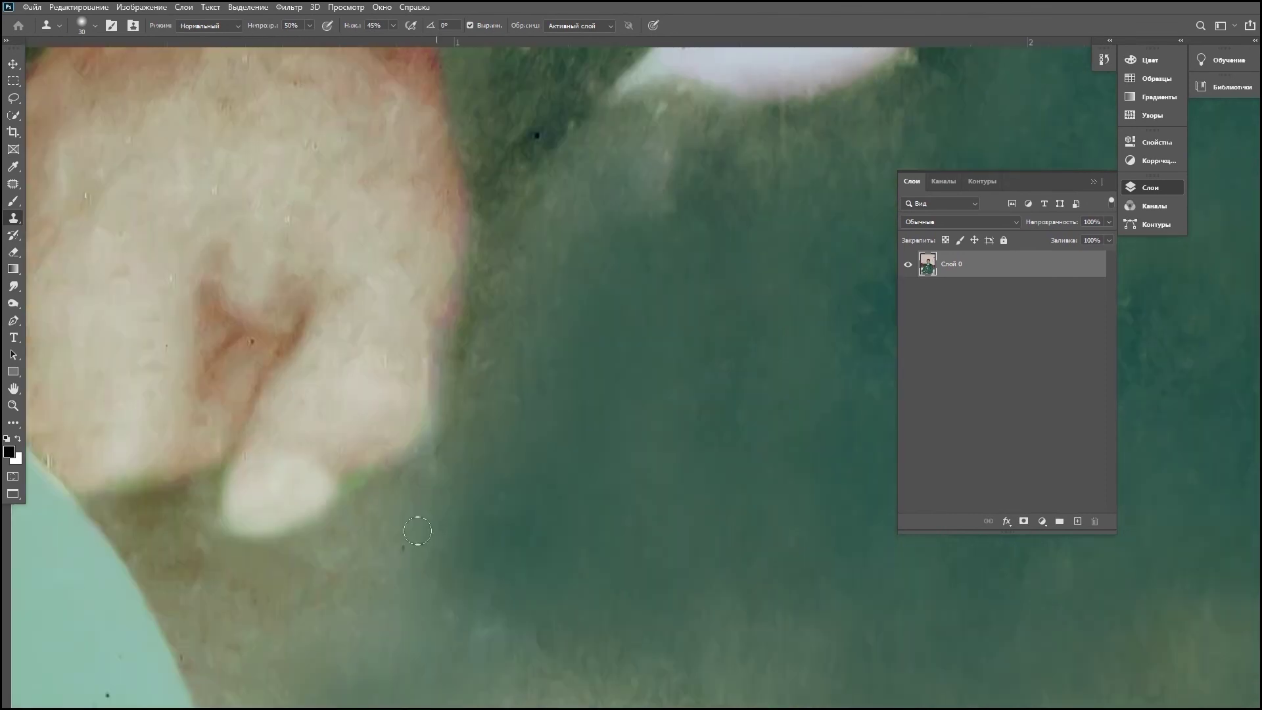
{"action": "scroll", "coordinate": [387, 474], "scroll_direction": "down", "scroll_amount": 3}
{"action": "scroll", "coordinate": [460, 461], "scroll_direction": "up", "scroll_amount": 4}
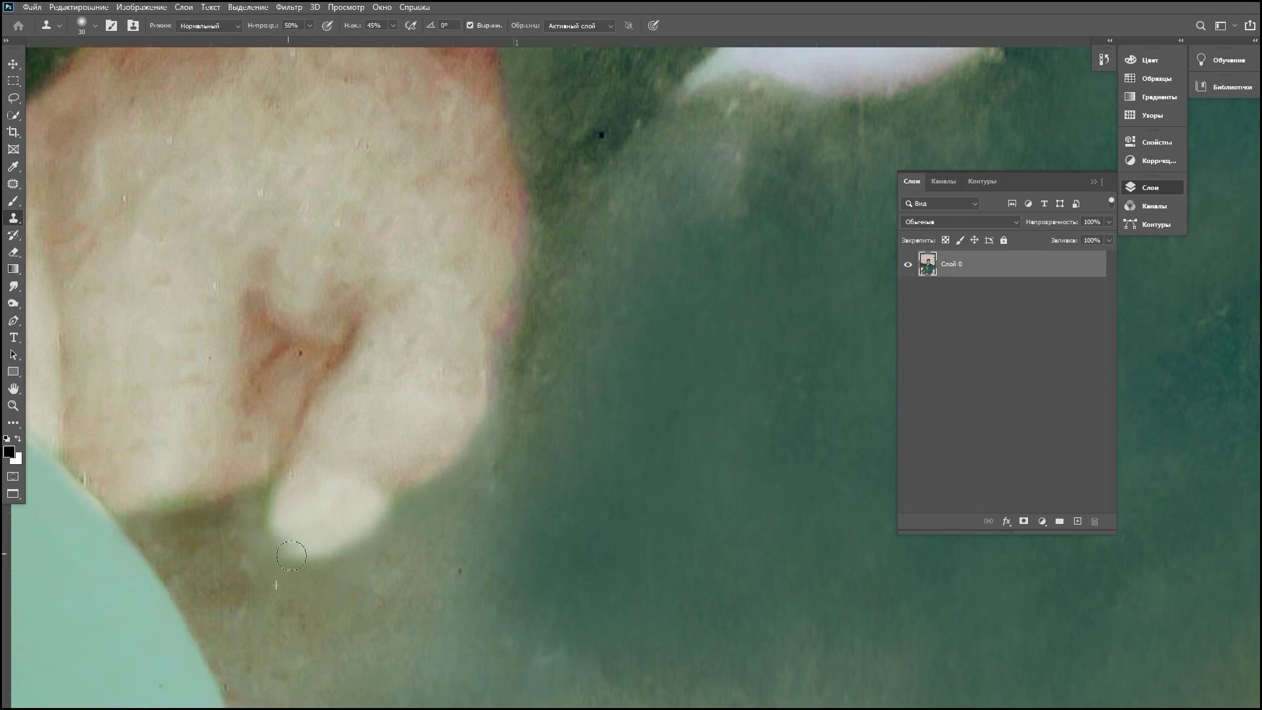
{"action": "scroll", "coordinate": [291, 556], "scroll_direction": "down", "scroll_amount": 3}
{"action": "scroll", "coordinate": [416, 442], "scroll_direction": "up", "scroll_amount": 2}
{"action": "scroll", "coordinate": [395, 395], "scroll_direction": "up", "scroll_amount": 2}
{"action": "scroll", "coordinate": [328, 335], "scroll_direction": "left", "scroll_amount": 3}
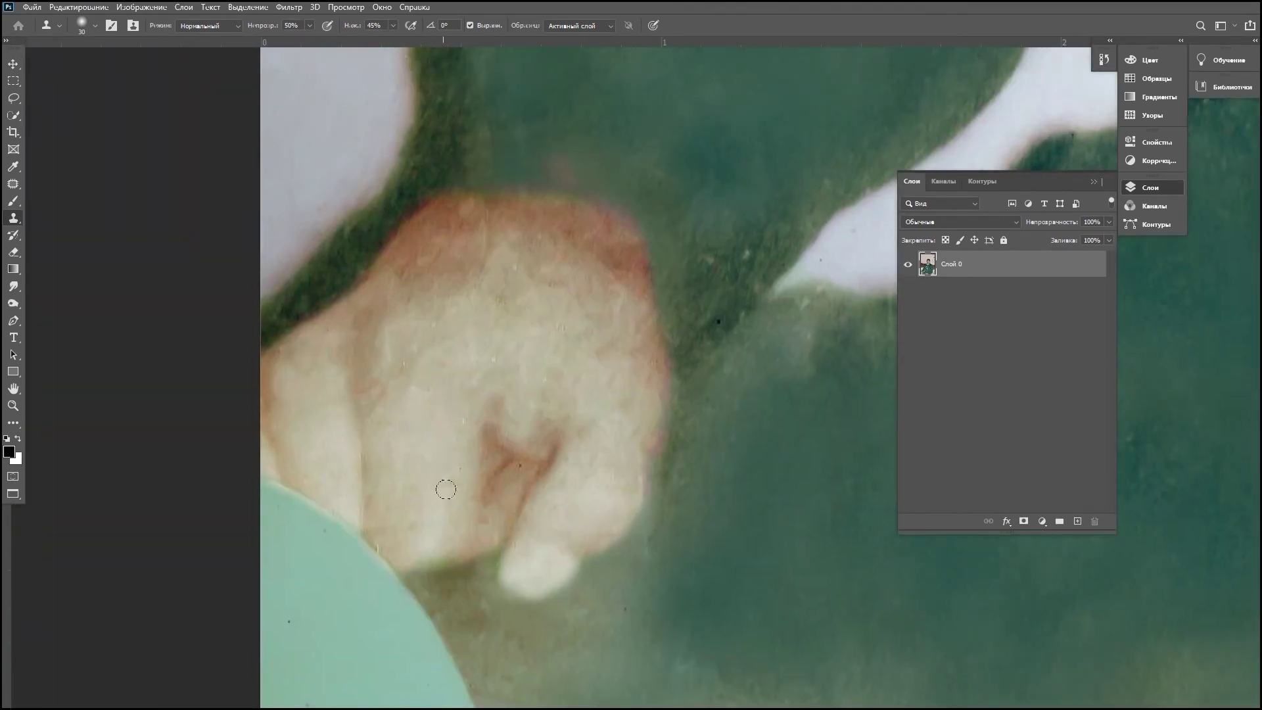
{"action": "scroll", "coordinate": [412, 459], "scroll_direction": "down", "scroll_amount": 3}
{"action": "scroll", "coordinate": [299, 449], "scroll_direction": "up", "scroll_amount": 3}
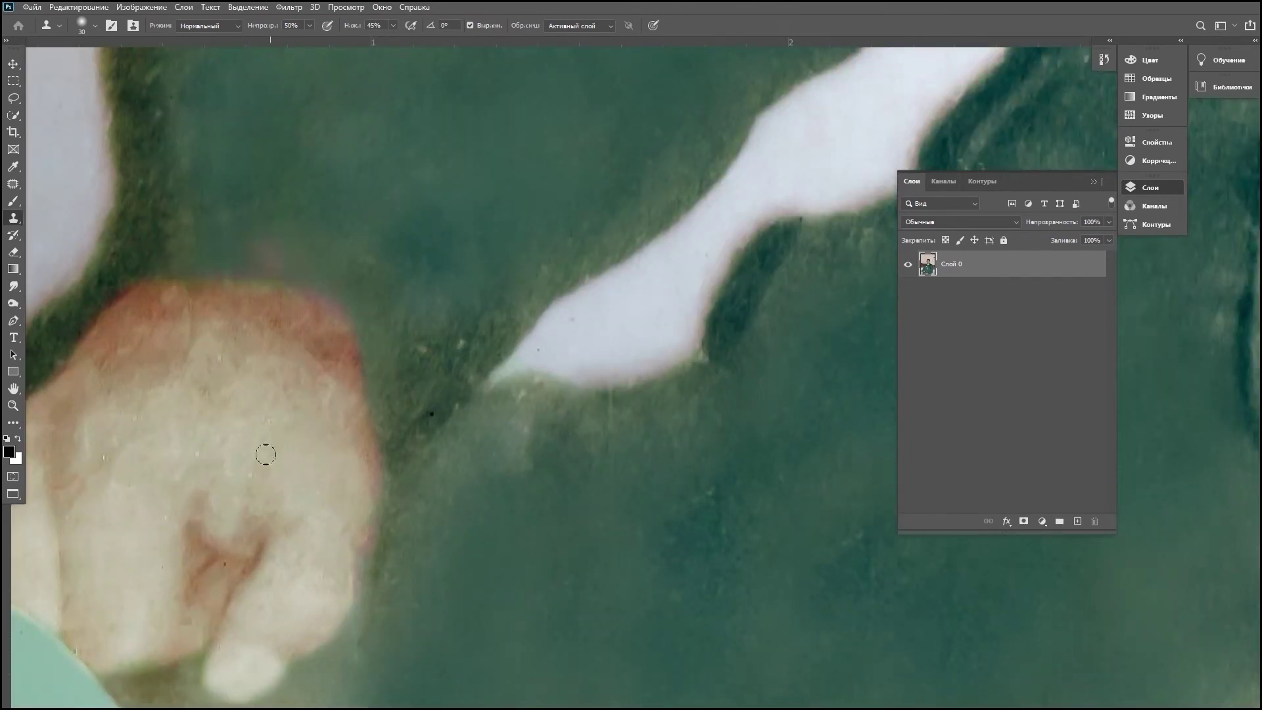
{"action": "scroll", "coordinate": [295, 467], "scroll_direction": "down", "scroll_amount": 3}
Step: Quick-select the pink area at the jacket's edge and look over the uniform
{"action": "key", "text": "v"}
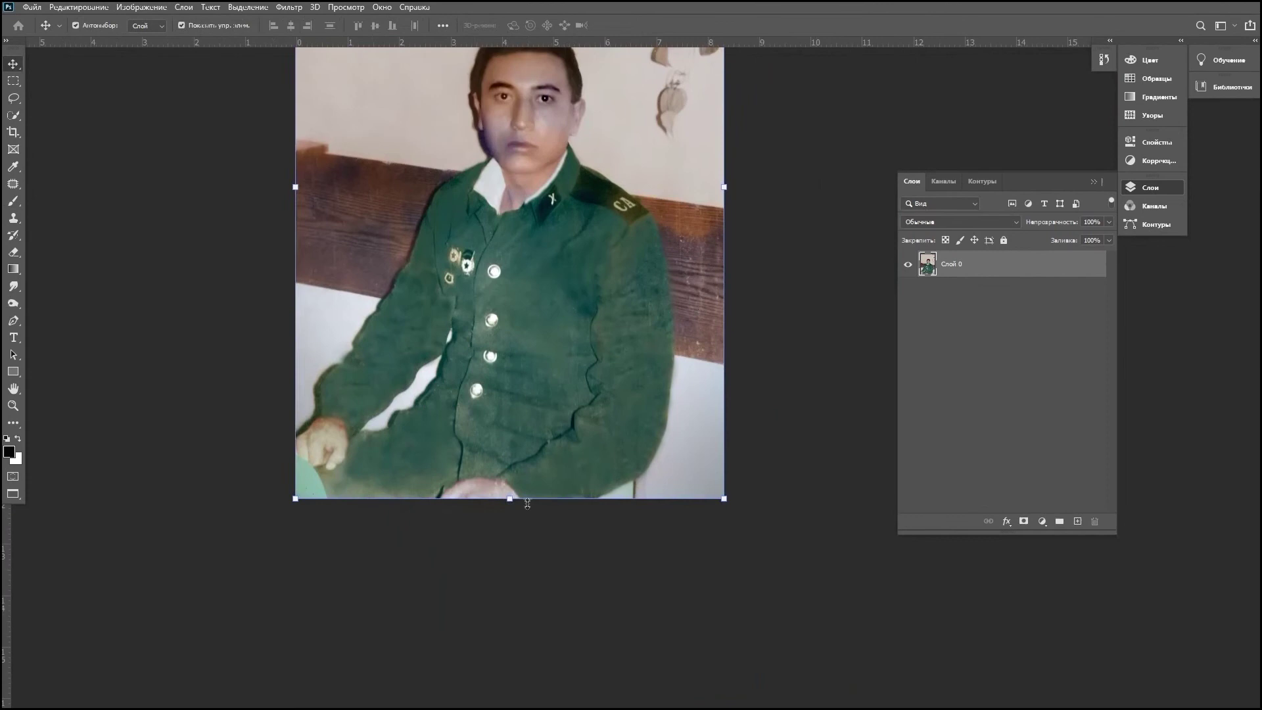
{"action": "scroll", "coordinate": [296, 395], "scroll_direction": "up", "scroll_amount": 3}
{"action": "left_click", "coordinate": [13, 115]}
{"action": "scroll", "coordinate": [375, 432], "scroll_direction": "up", "scroll_amount": 3}
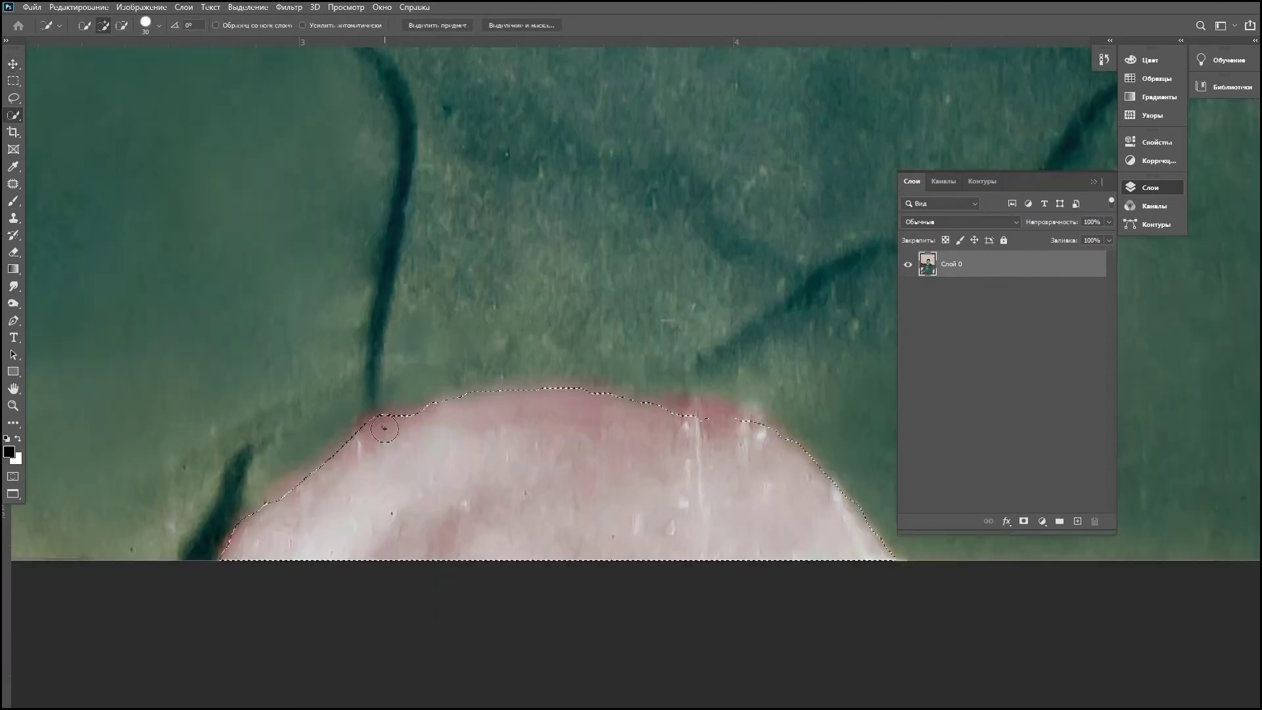
{"action": "left_click_drag", "start_coordinate": [282, 502], "coordinate": [673, 390]}
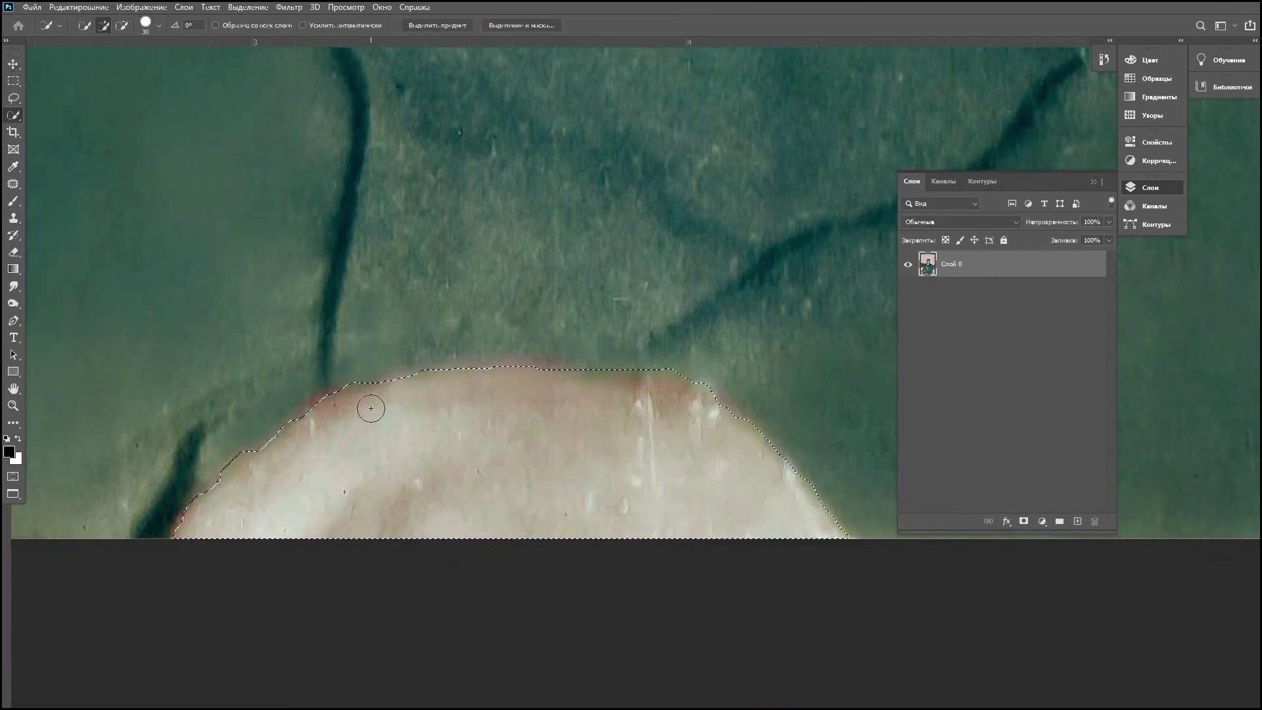
{"action": "scroll", "coordinate": [368, 411], "scroll_direction": "down", "scroll_amount": 3}
{"action": "key", "text": "m"}
{"action": "scroll", "coordinate": [423, 170], "scroll_direction": "down", "scroll_amount": 5}
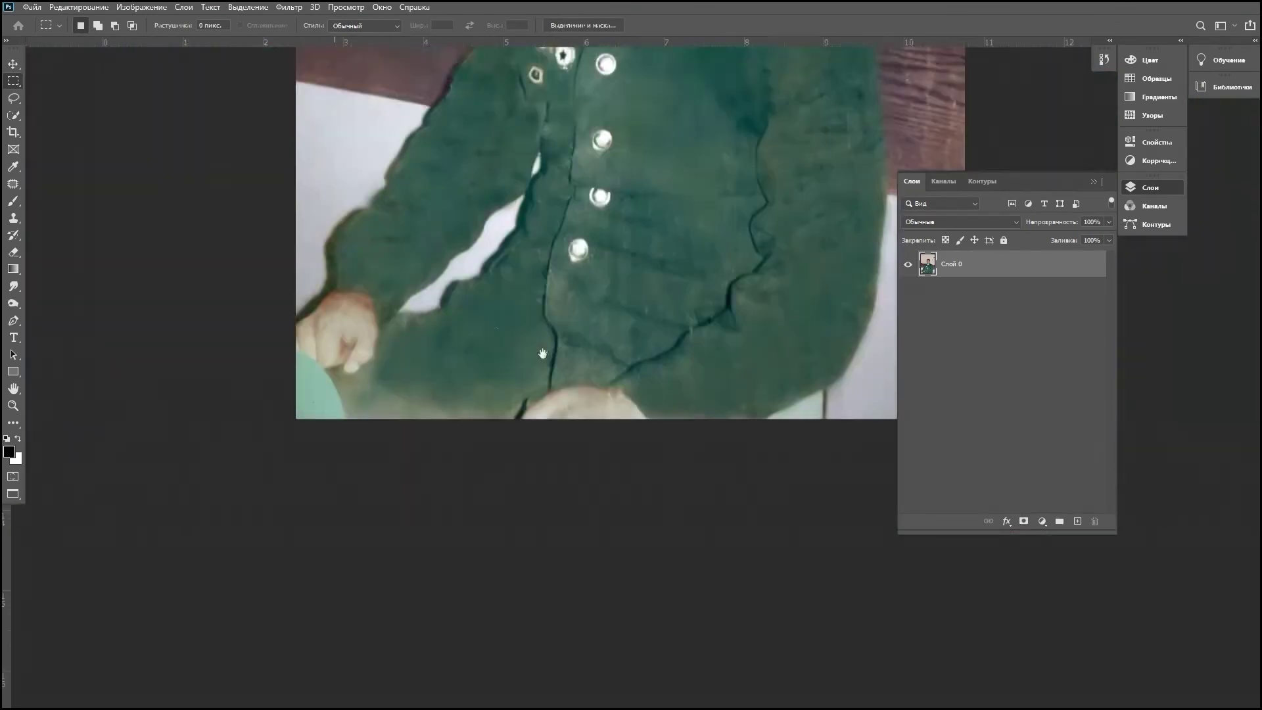
{"action": "left_click_drag", "start_coordinate": [578, 230], "coordinate": [594, 554]}
{"action": "scroll", "coordinate": [593, 555], "scroll_direction": "down", "scroll_amount": 3}
Step: Preview the whole photo full screen, then return to standard screen mode
{"action": "key", "text": "f"}
{"action": "key", "text": "f"}
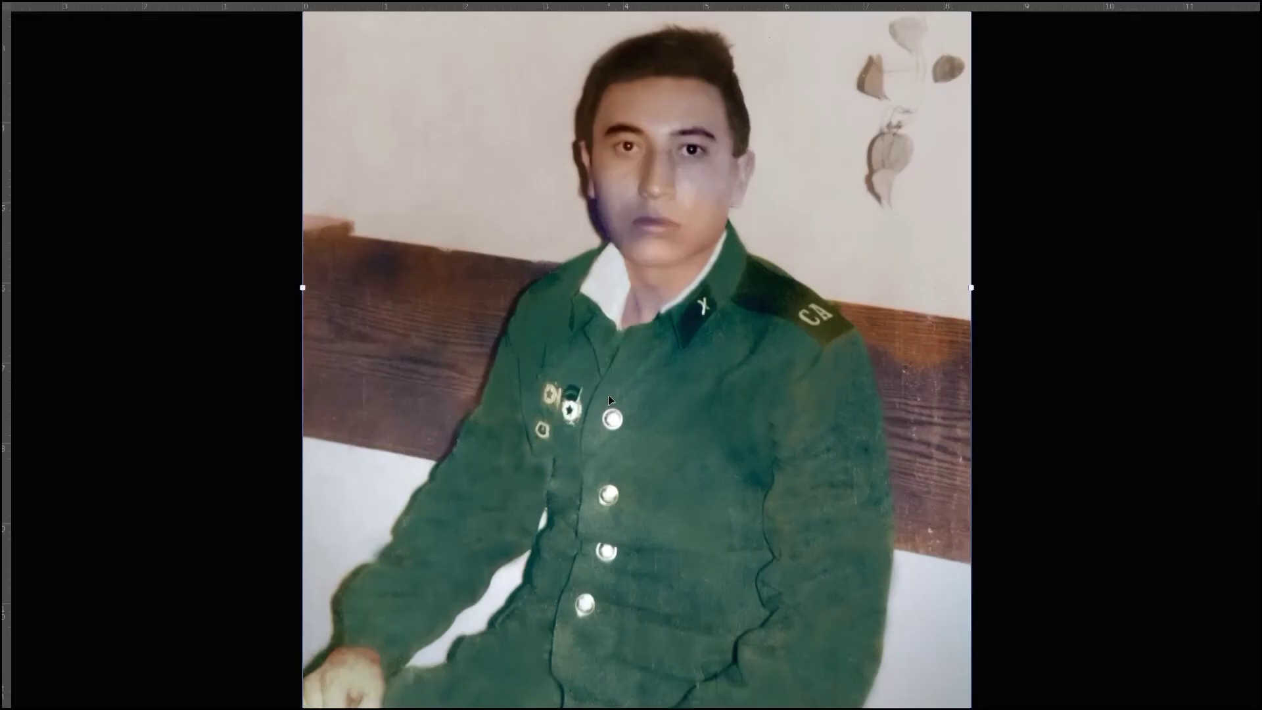
{"action": "key", "text": "ctrl+0"}
{"action": "key", "text": "ctrl+t"}
{"action": "key", "text": "f"}
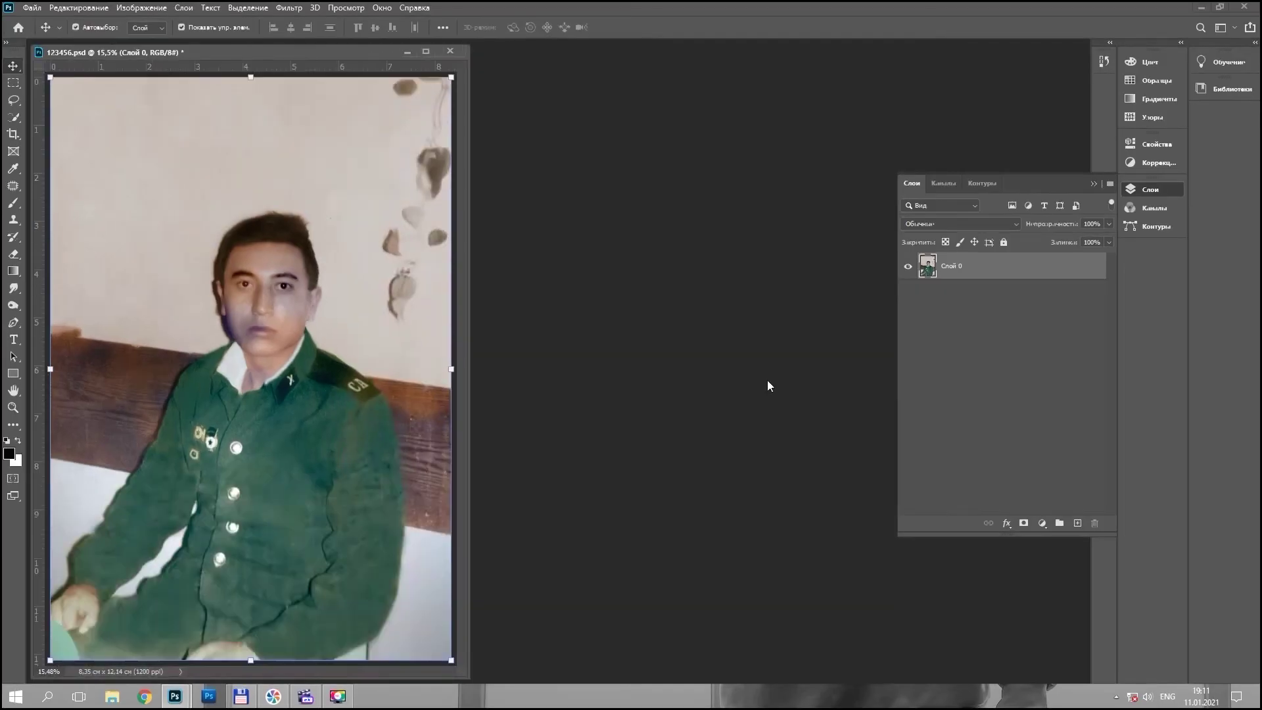